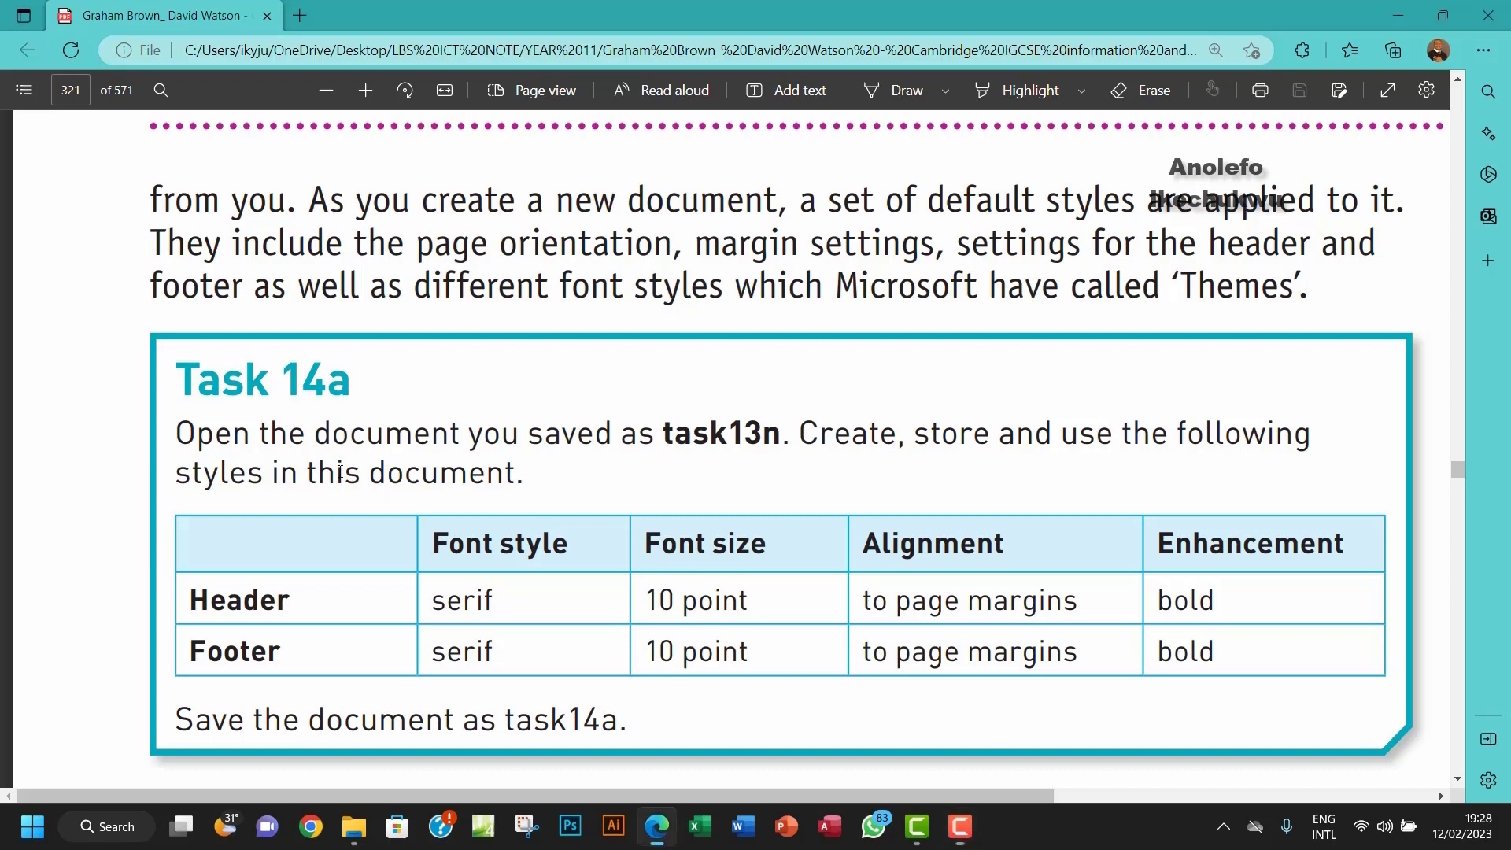
Step: Review the Task 14a header and footer requirements, then open task13n.docx from the Chapter 13 tasks files folder
{"action": "left_click_drag", "start_coordinate": [337, 474], "coordinate": [504, 475]}
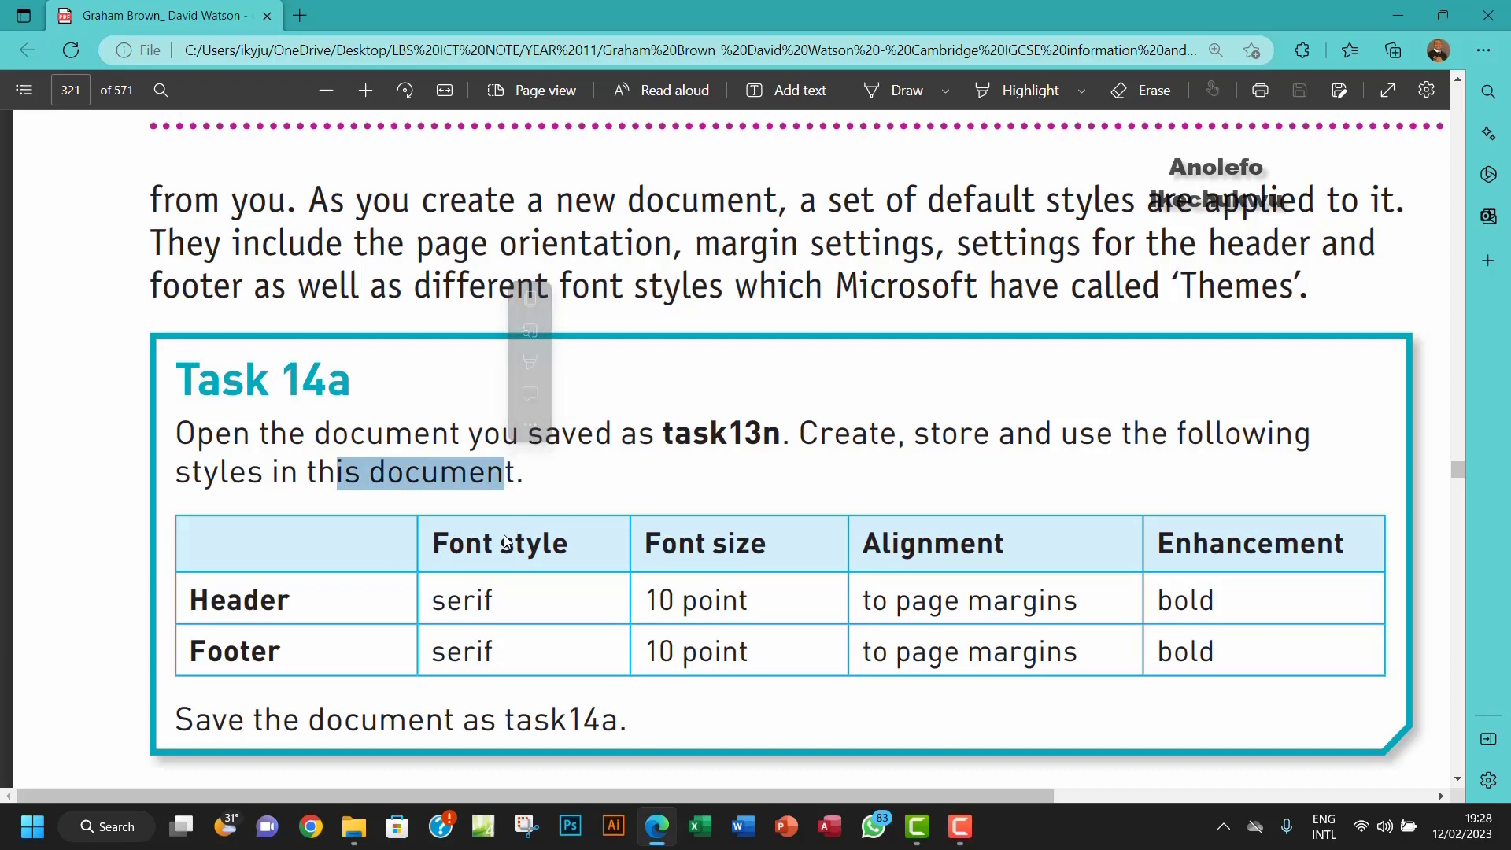
{"action": "left_click_drag", "start_coordinate": [428, 549], "coordinate": [1109, 648]}
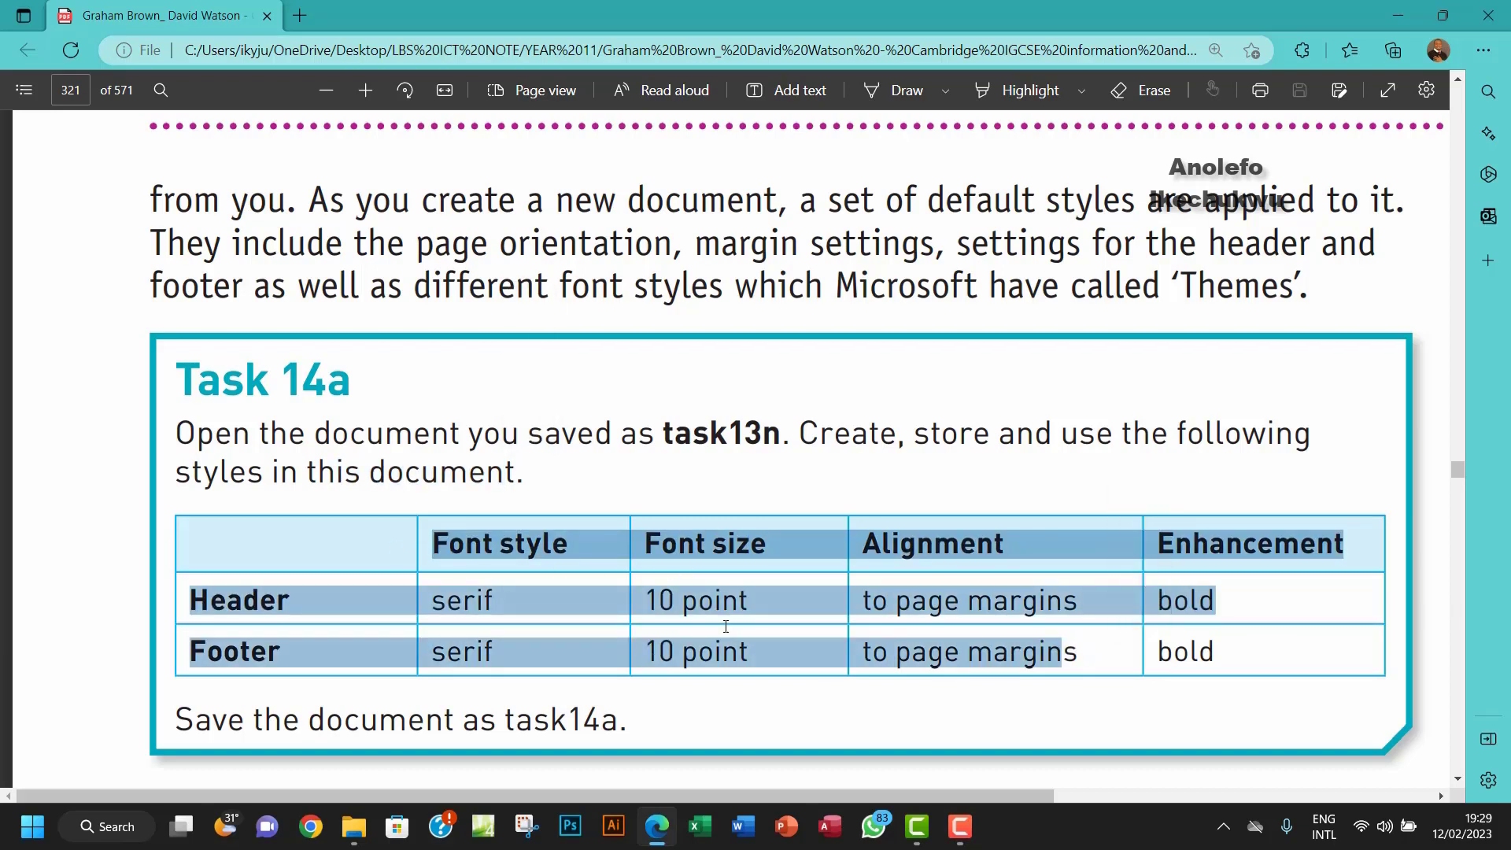
{"action": "left_click", "coordinate": [722, 577]}
{"action": "left_click", "coordinate": [391, 720]}
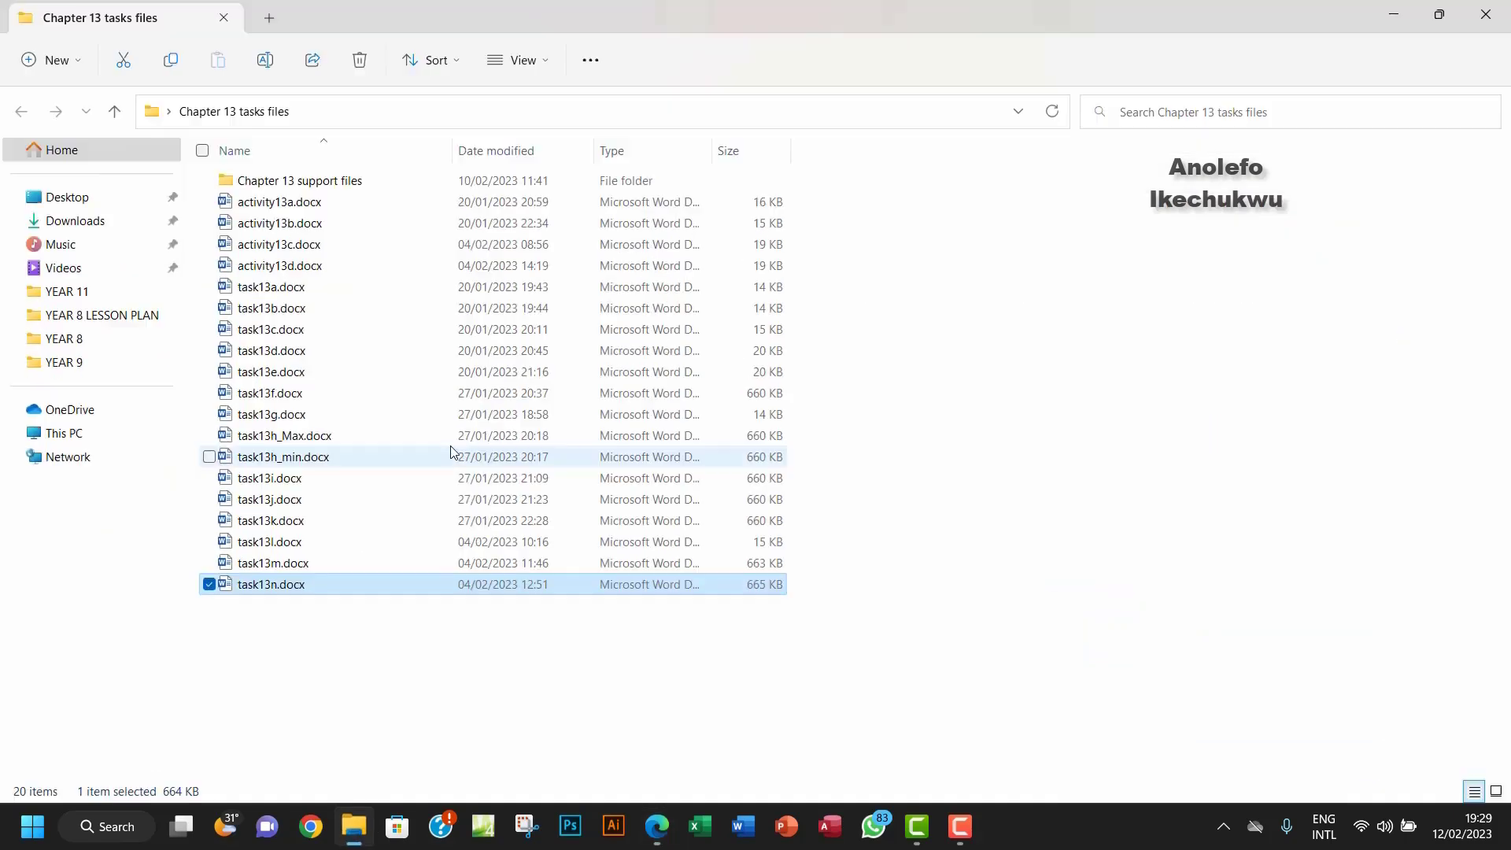
{"action": "double_click", "coordinate": [339, 590]}
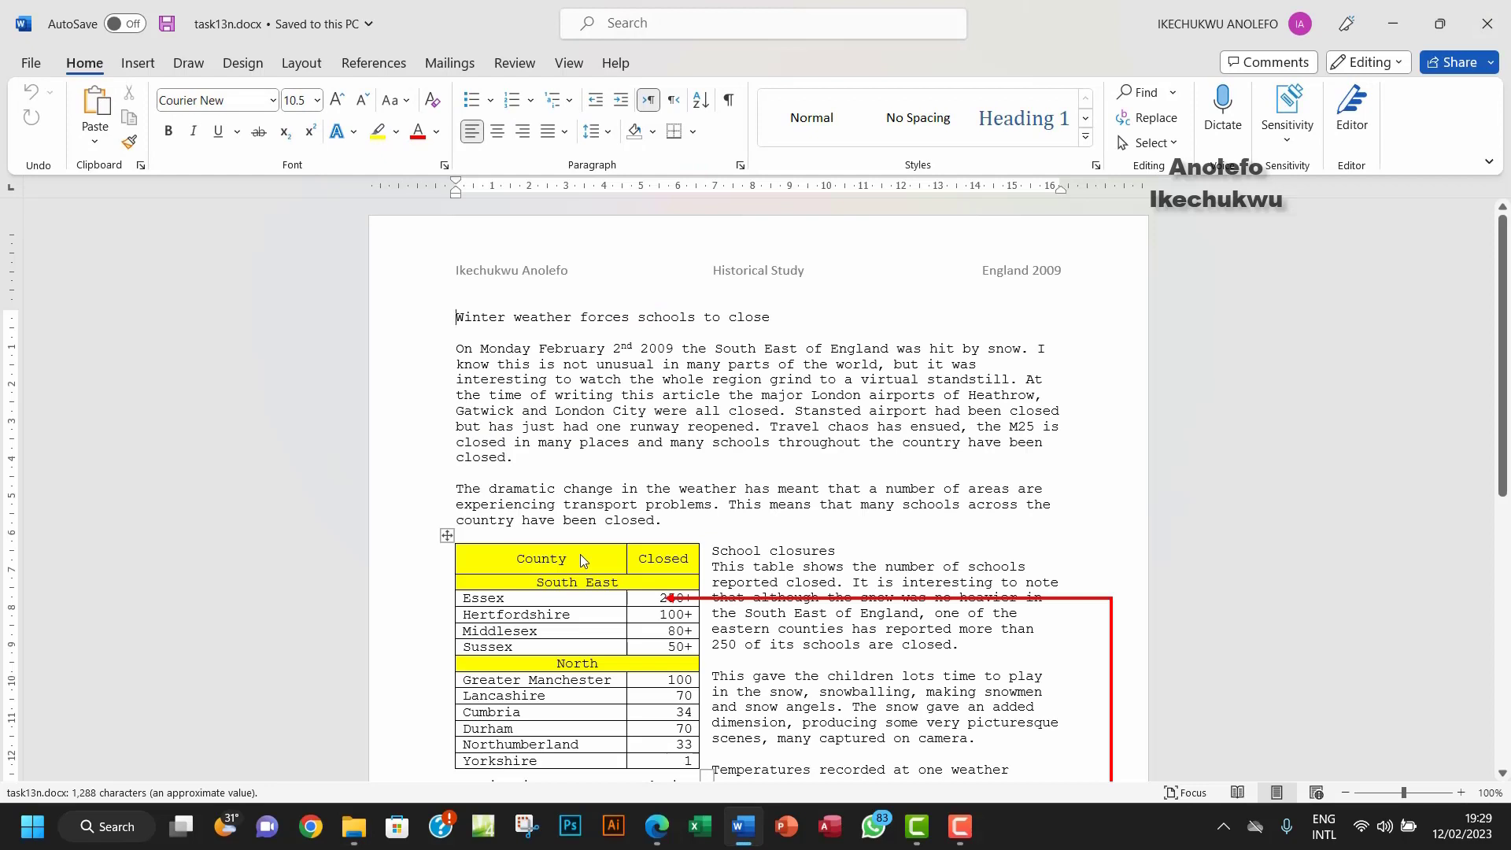
Step: Save the document as task14a.docx in the Desktop's Chapter 14 tasks files folder
{"action": "left_click", "coordinate": [30, 66]}
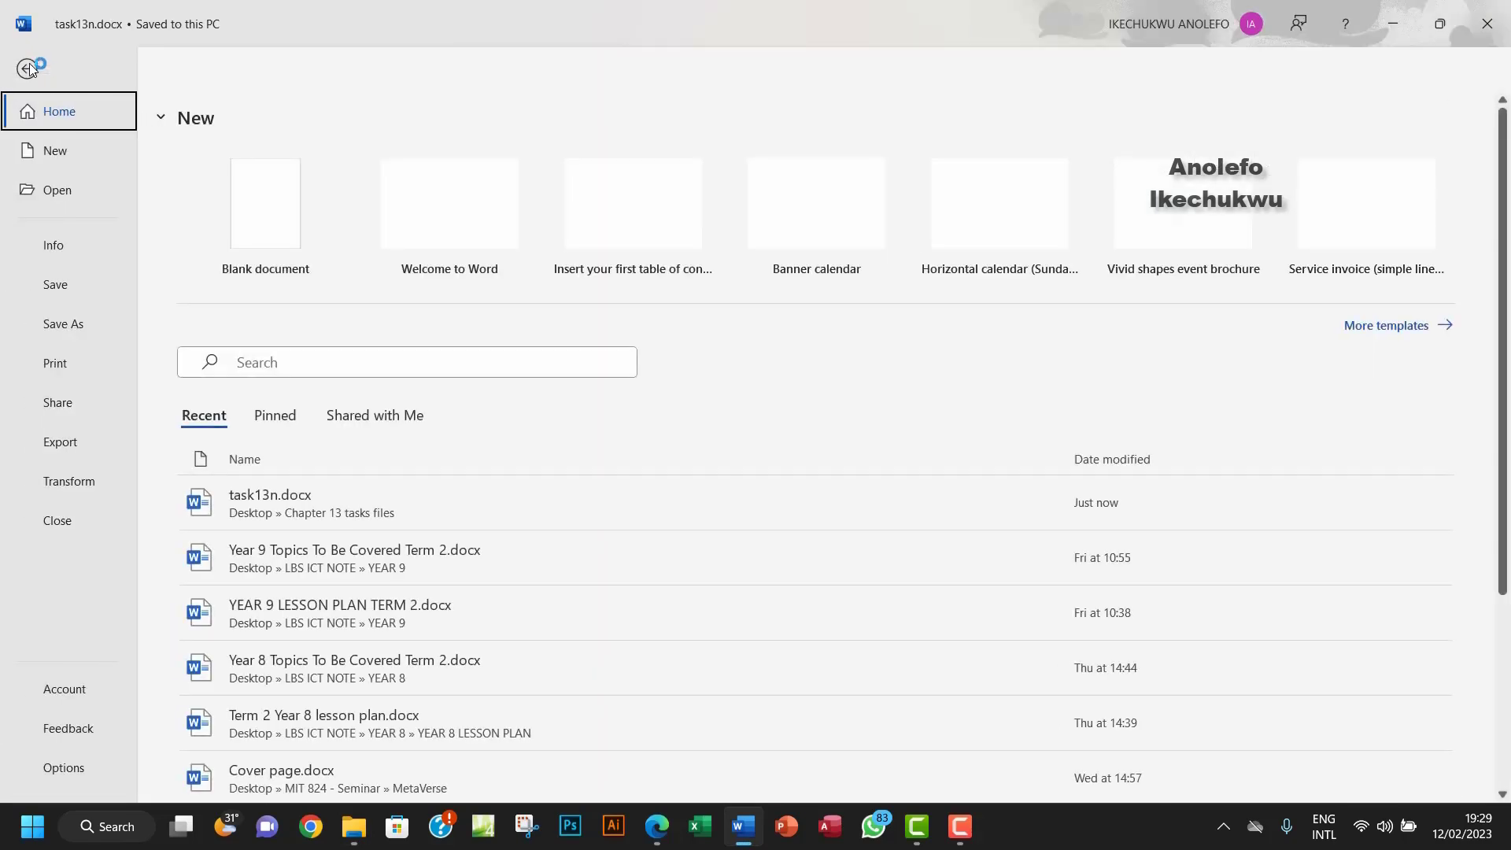
{"action": "left_click", "coordinate": [67, 324]}
{"action": "left_click", "coordinate": [229, 464]}
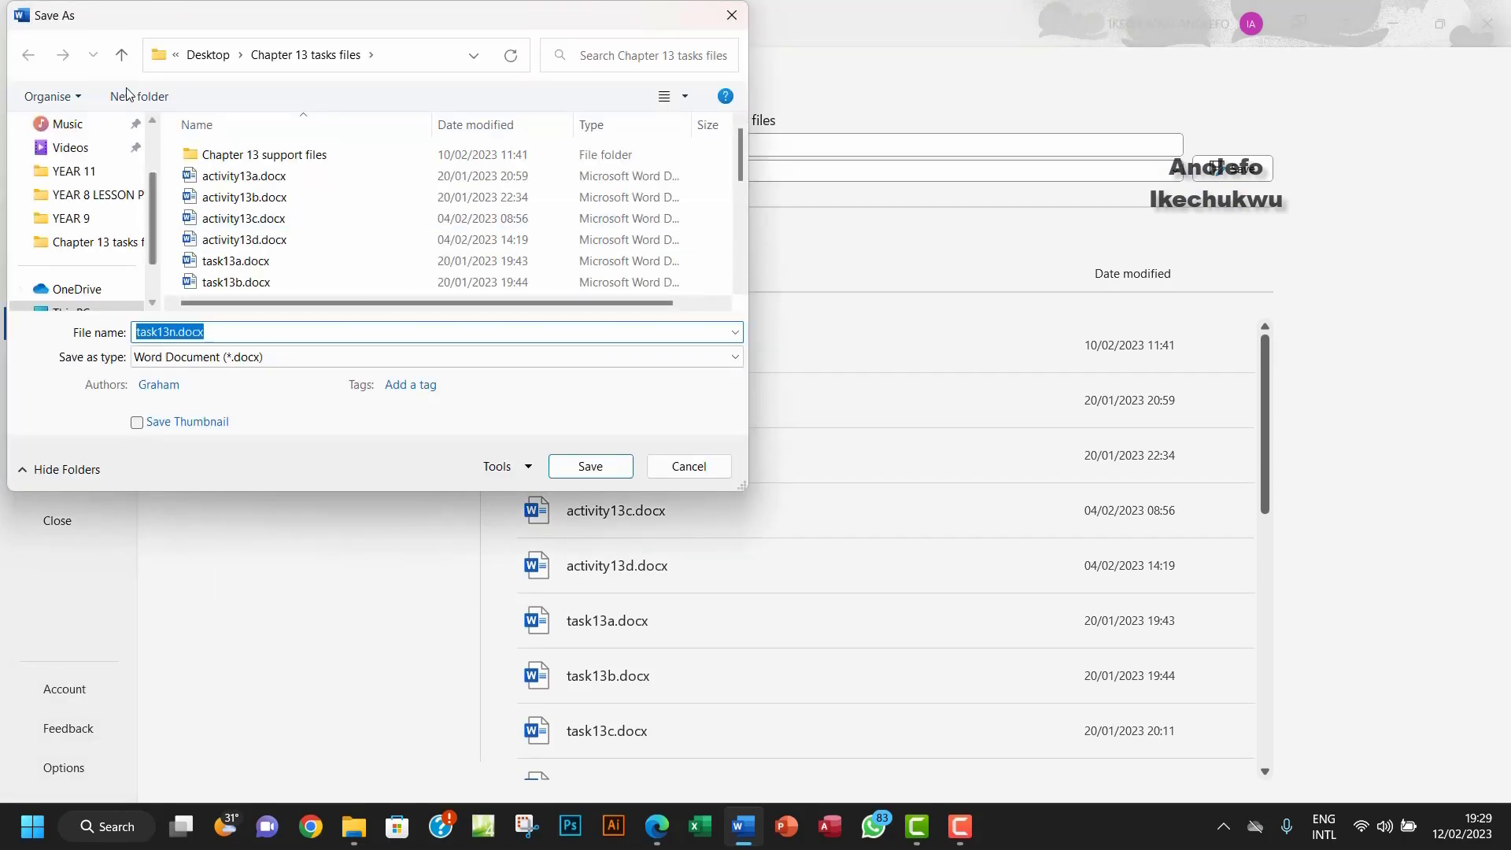
{"action": "left_click", "coordinate": [123, 57]}
{"action": "double_click", "coordinate": [314, 214]}
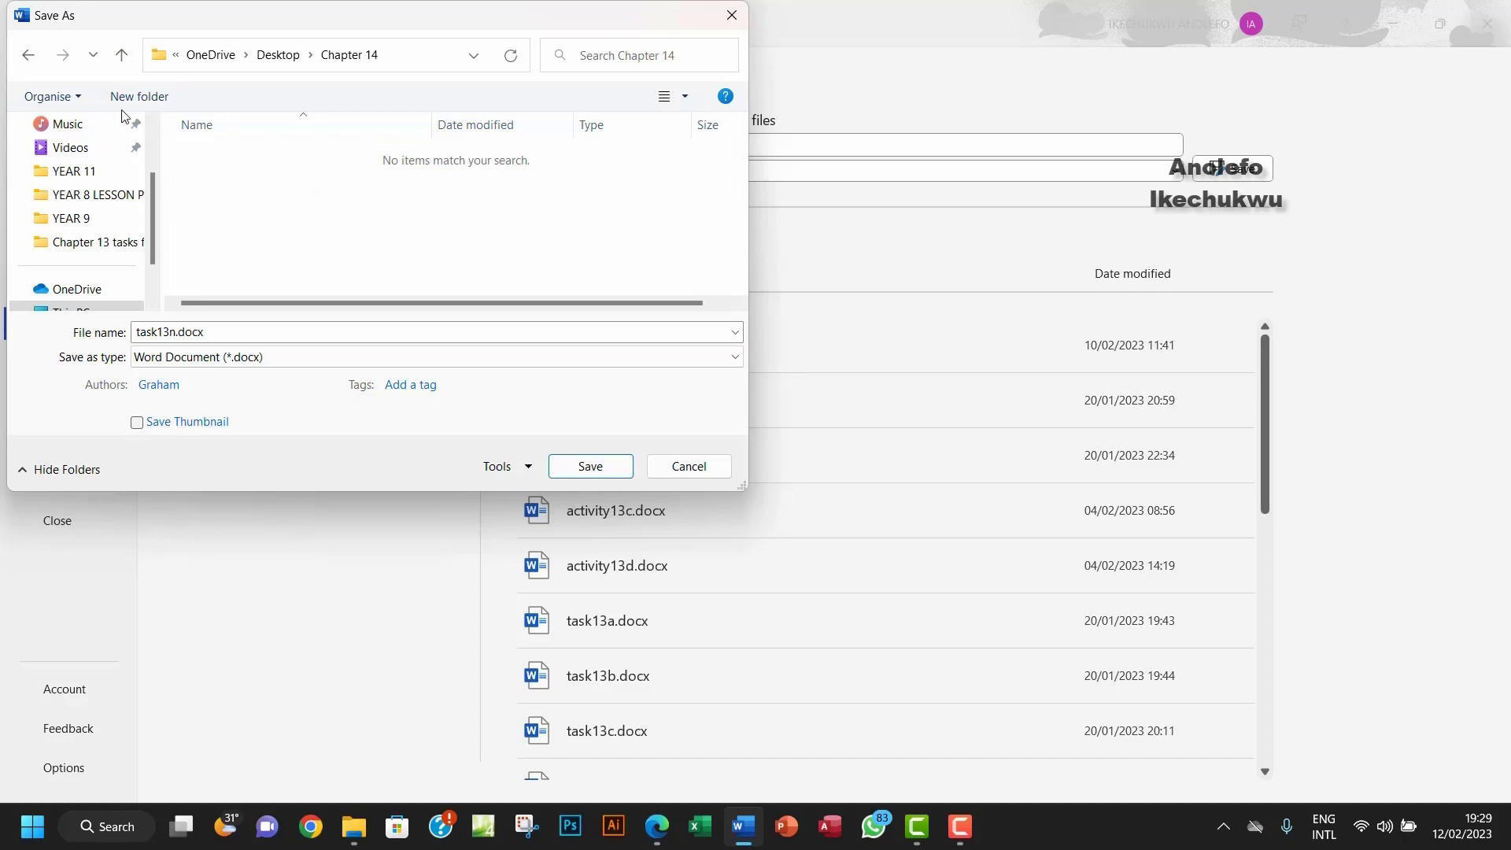
{"action": "left_click", "coordinate": [28, 55]}
{"action": "double_click", "coordinate": [262, 240]}
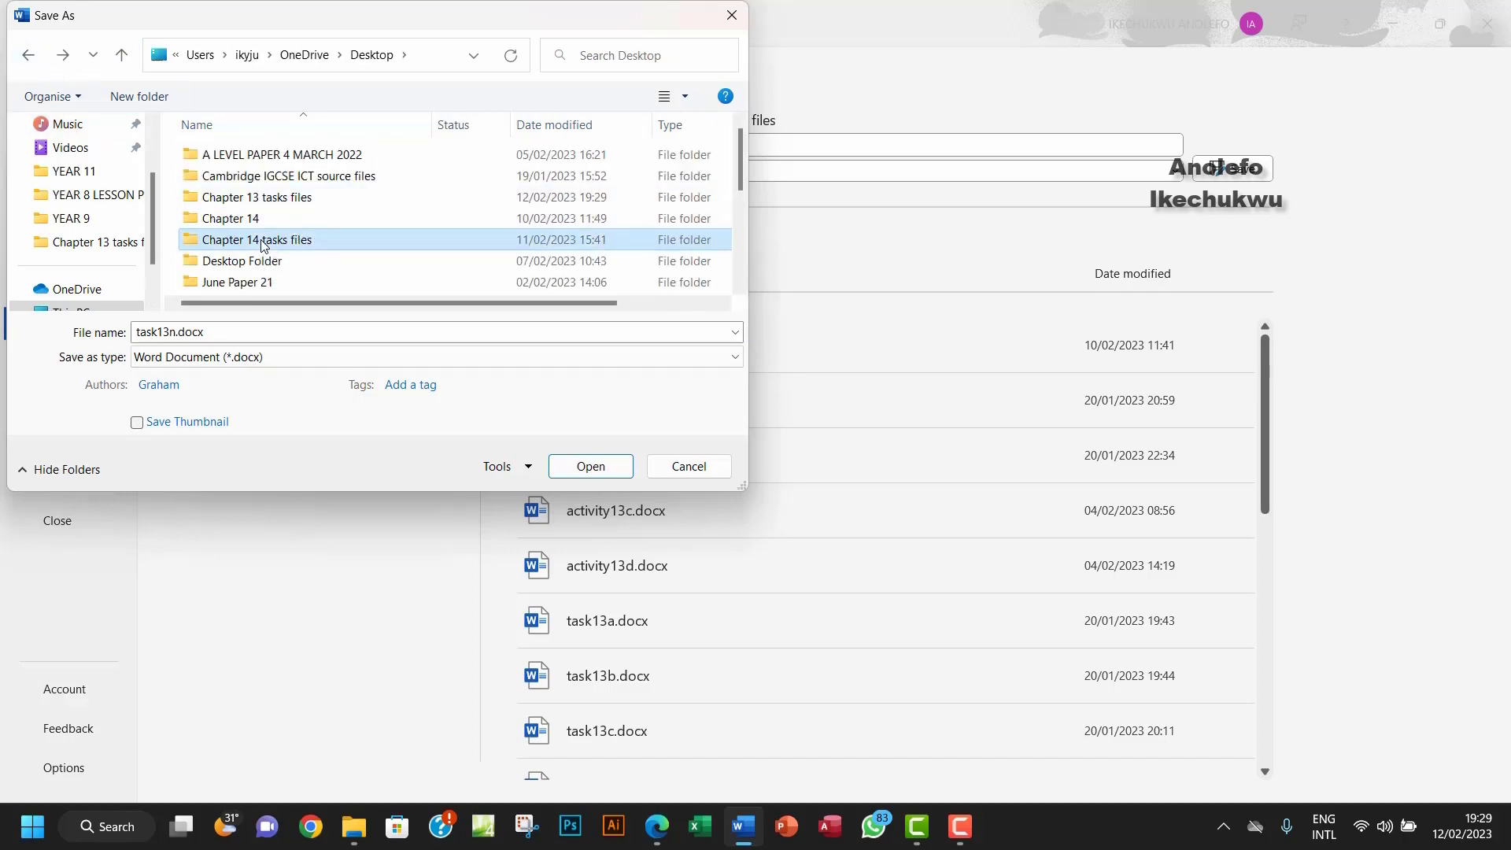
{"action": "left_click", "coordinate": [250, 334]}
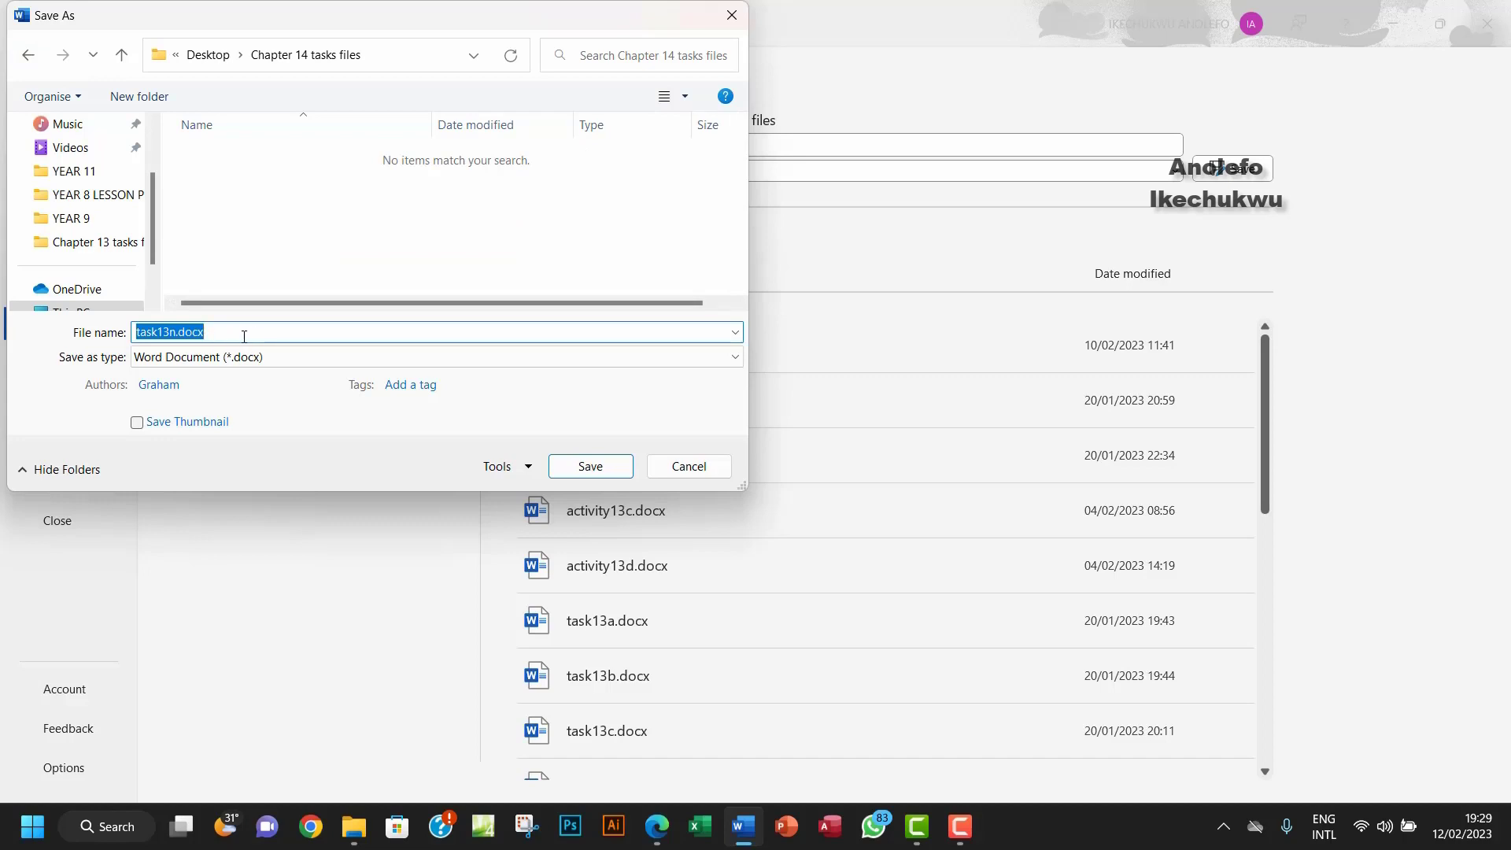
{"action": "type", "text": "task14a"}
{"action": "left_click", "coordinate": [589, 467]}
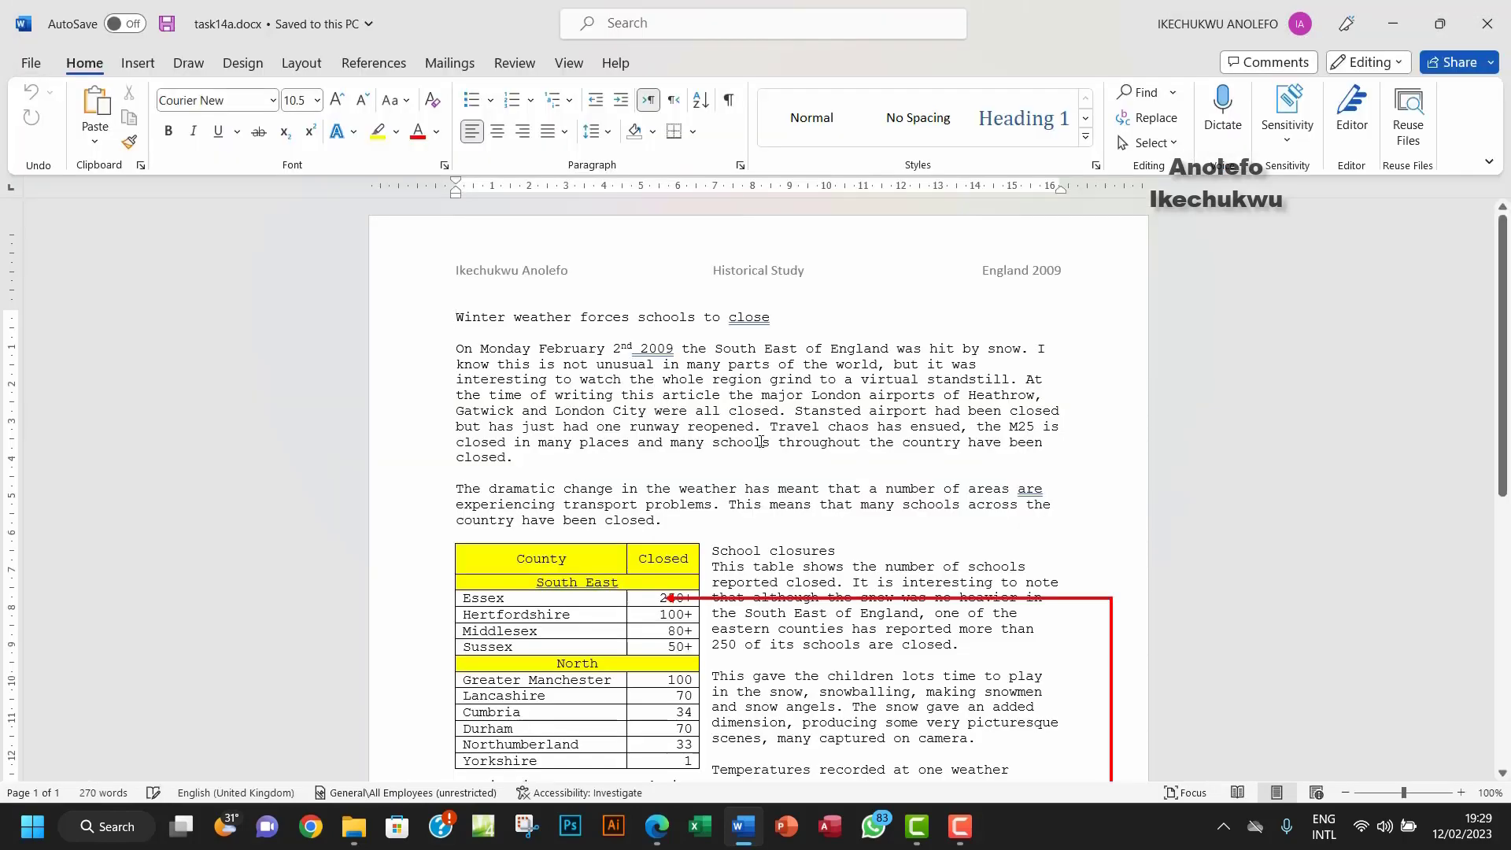
Step: Recheck the Task 14a instructions, then open the page header for editing
{"action": "left_click", "coordinate": [657, 826]}
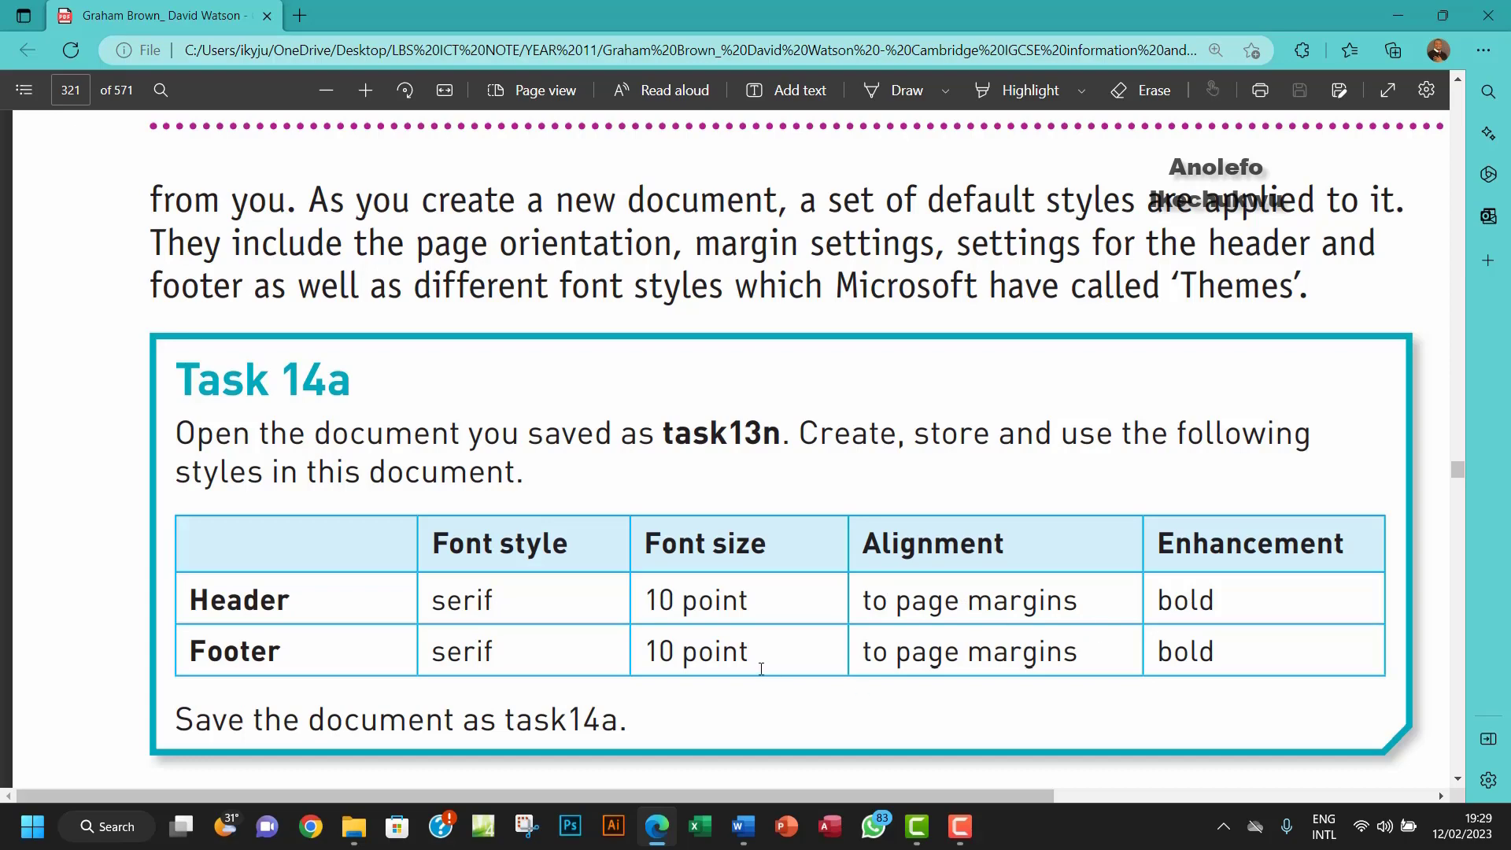
{"action": "left_click", "coordinate": [743, 827]}
{"action": "double_click", "coordinate": [529, 271]}
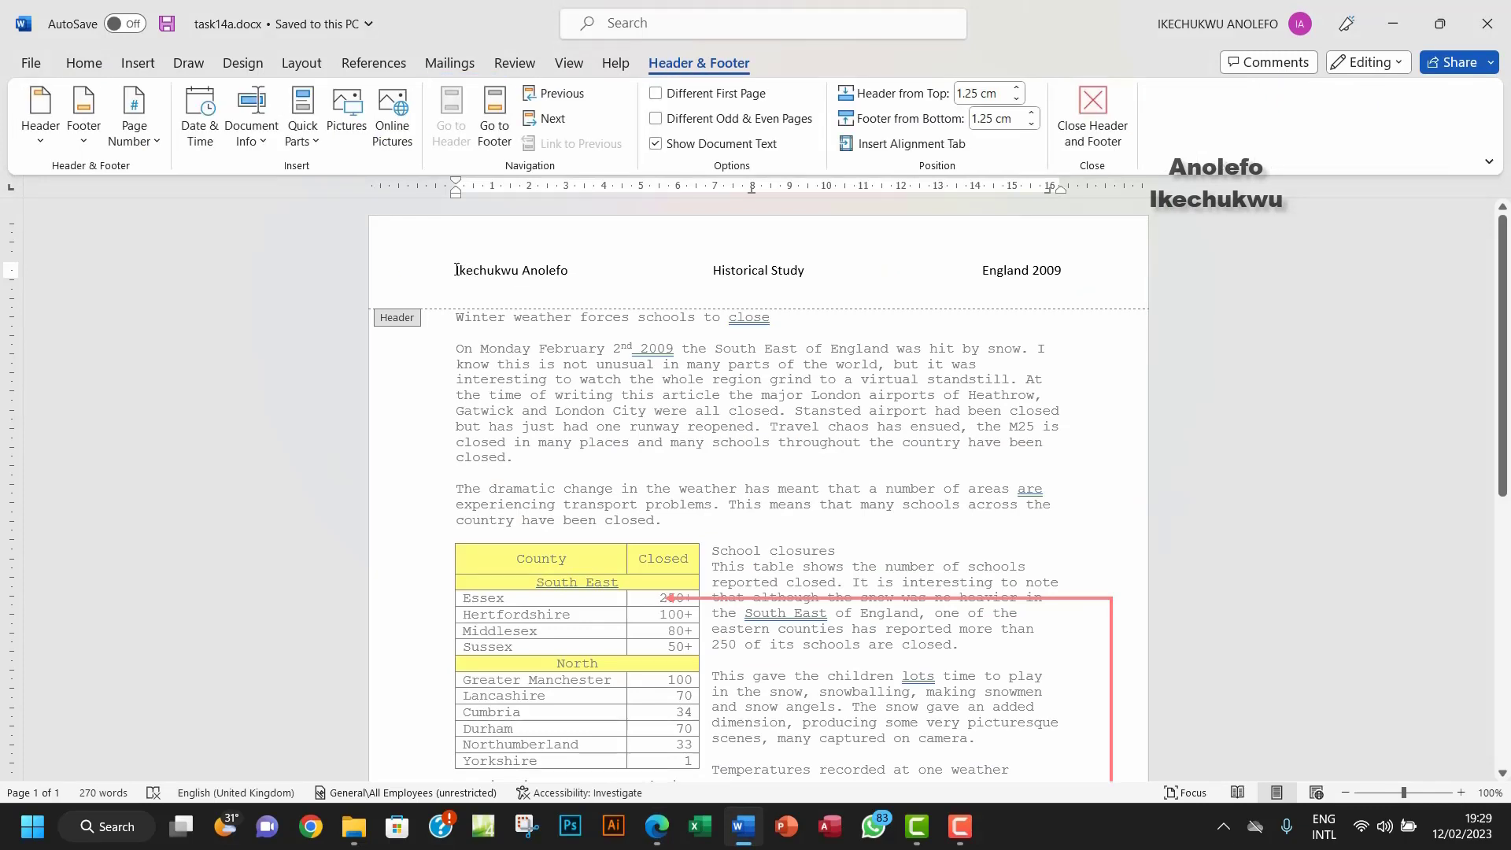
Step: Make the whole header line bold 10-point Times New Roman, then bring back the Task 14a instructions
{"action": "left_click_drag", "start_coordinate": [456, 270], "coordinate": [1072, 275]}
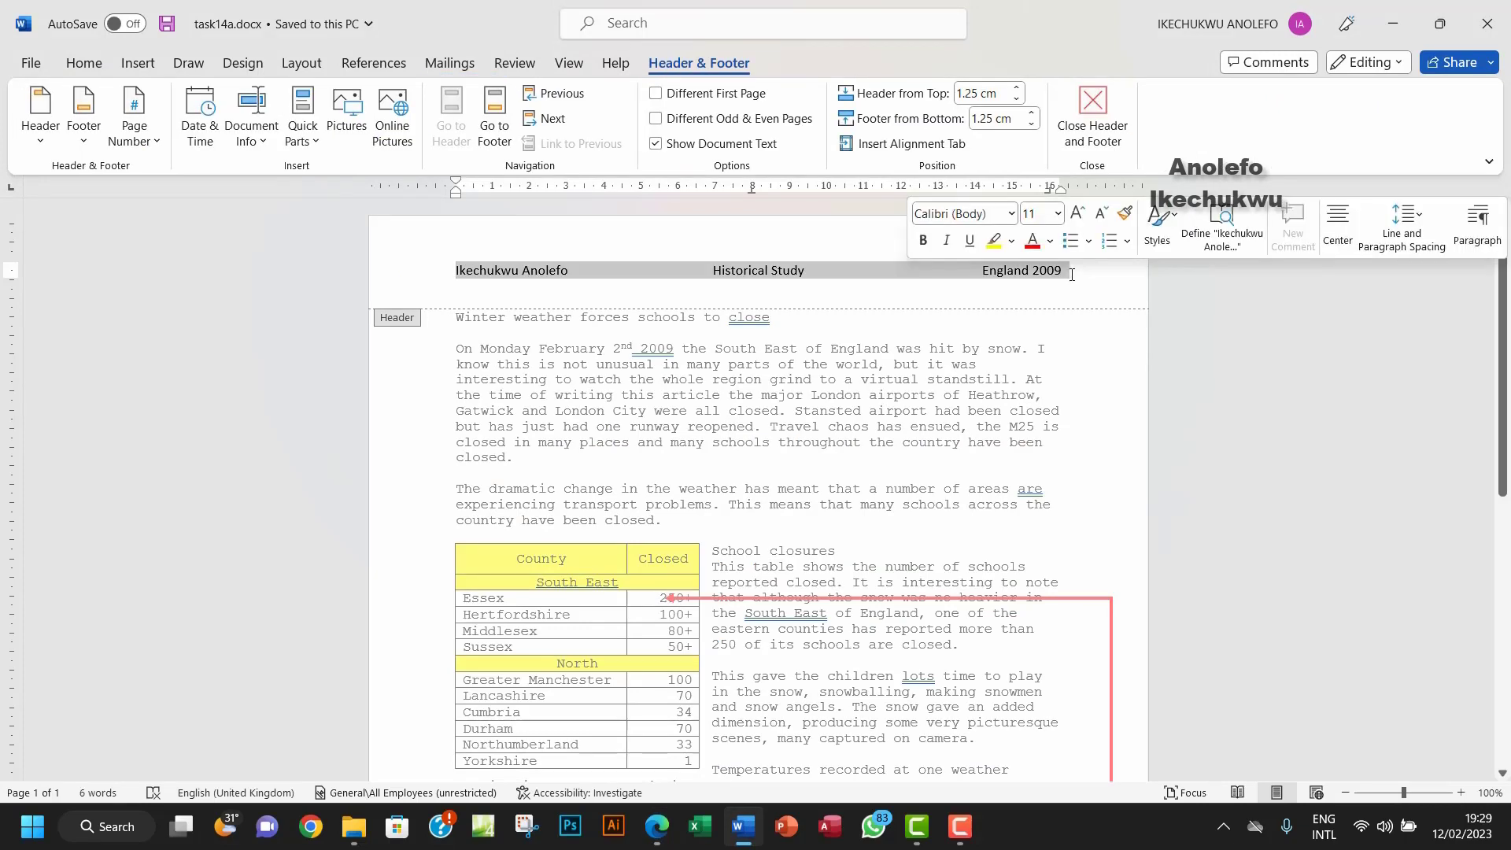
{"action": "left_click", "coordinate": [84, 63]}
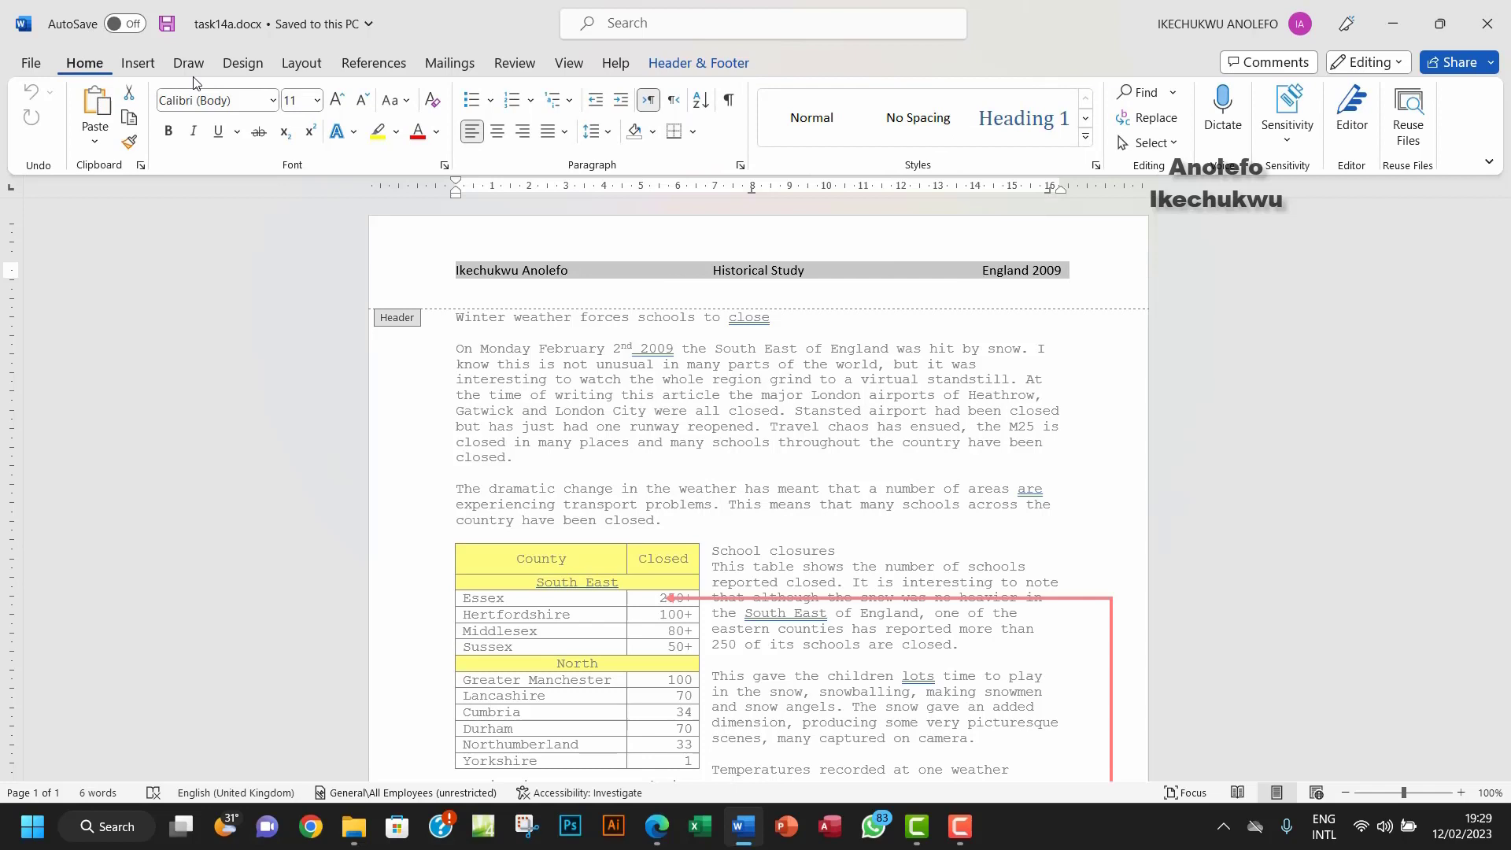
{"action": "left_click", "coordinate": [167, 130]}
{"action": "left_click", "coordinate": [318, 100]}
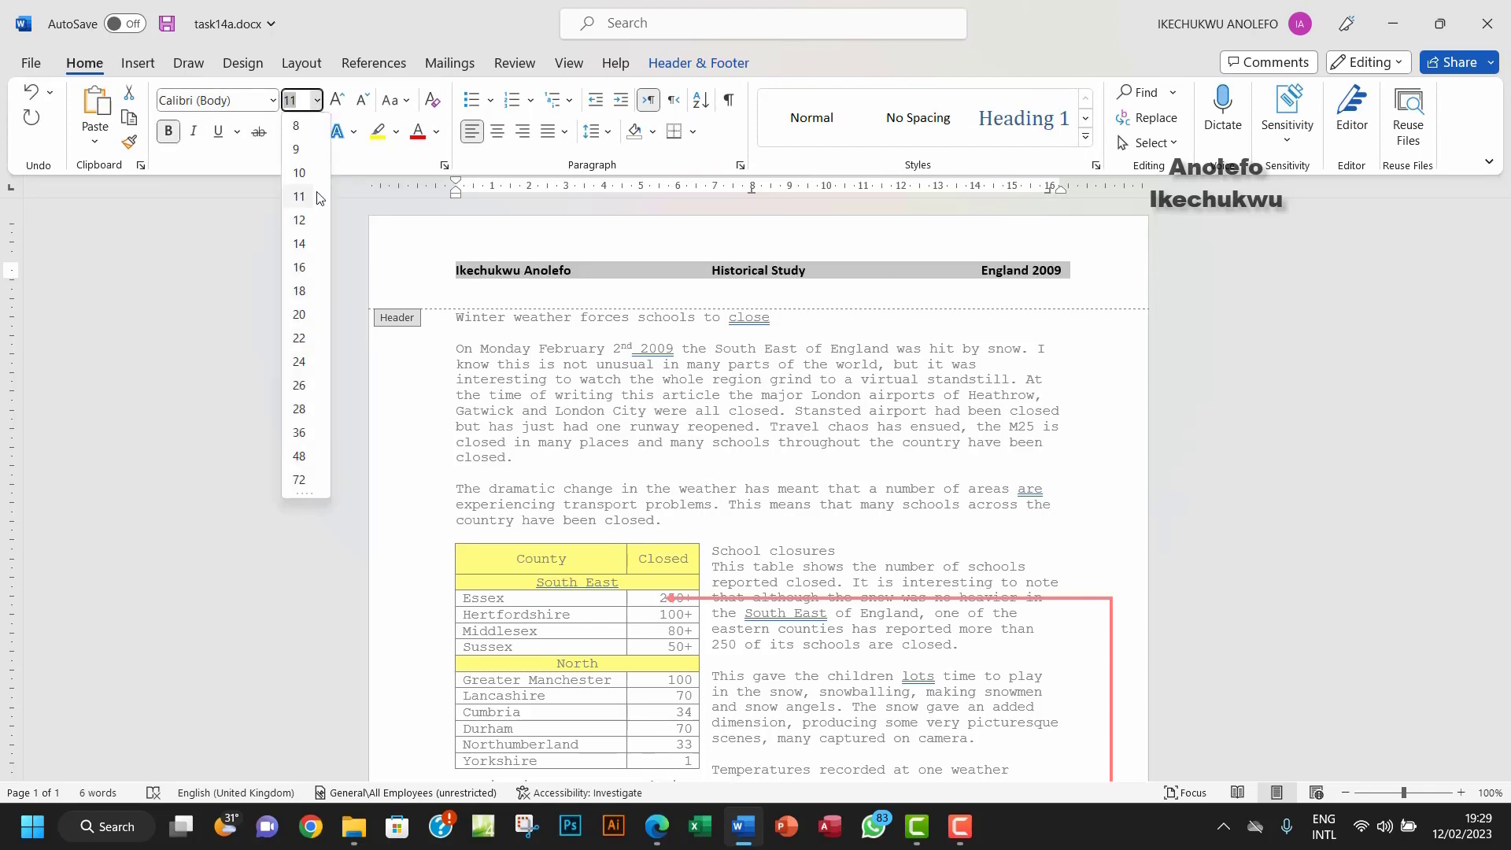
{"action": "left_click", "coordinate": [303, 181]}
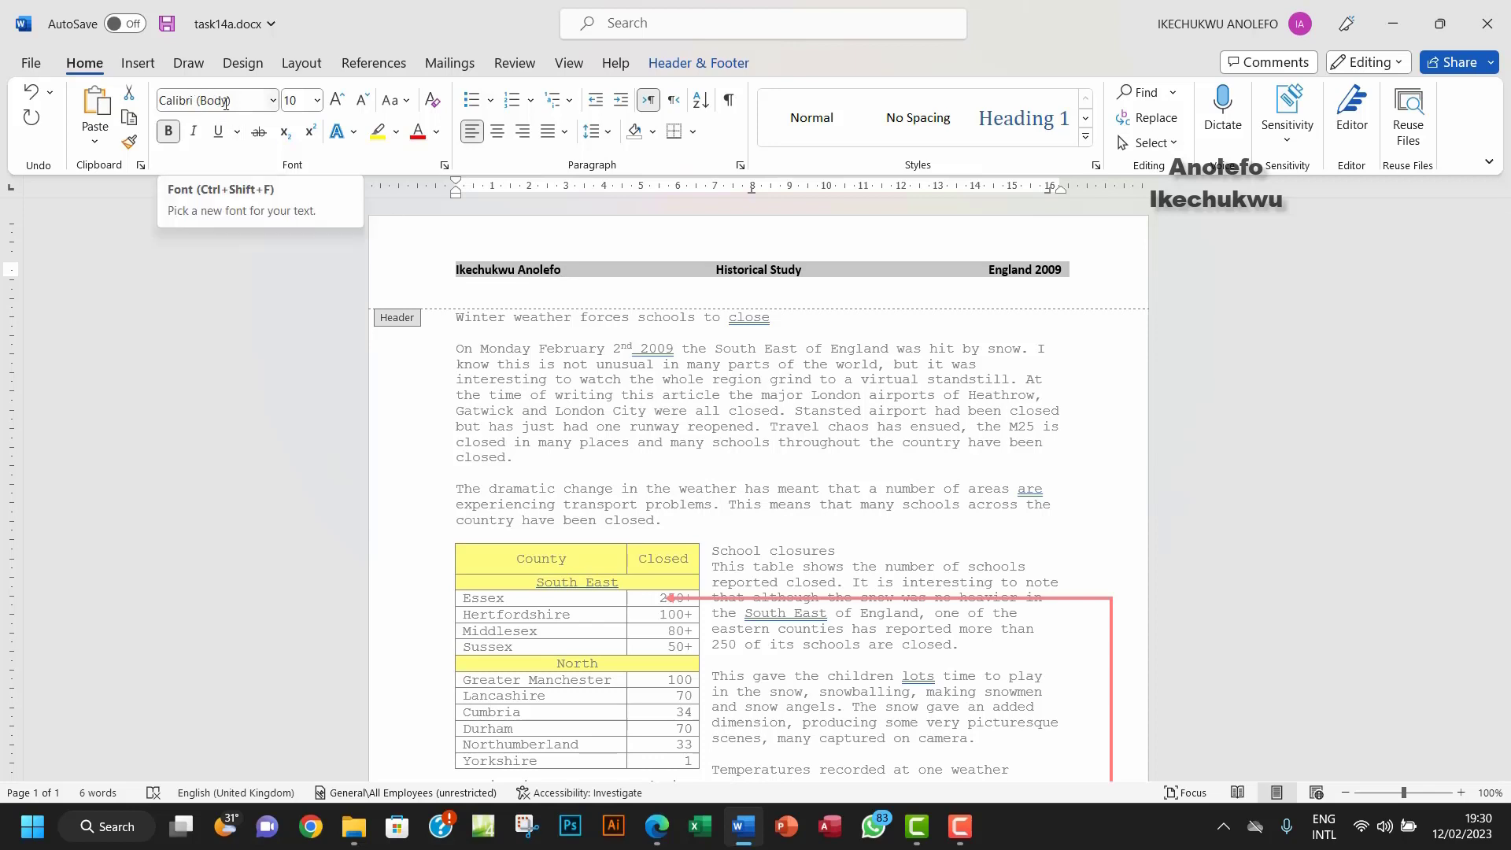
{"action": "left_click", "coordinate": [274, 100]}
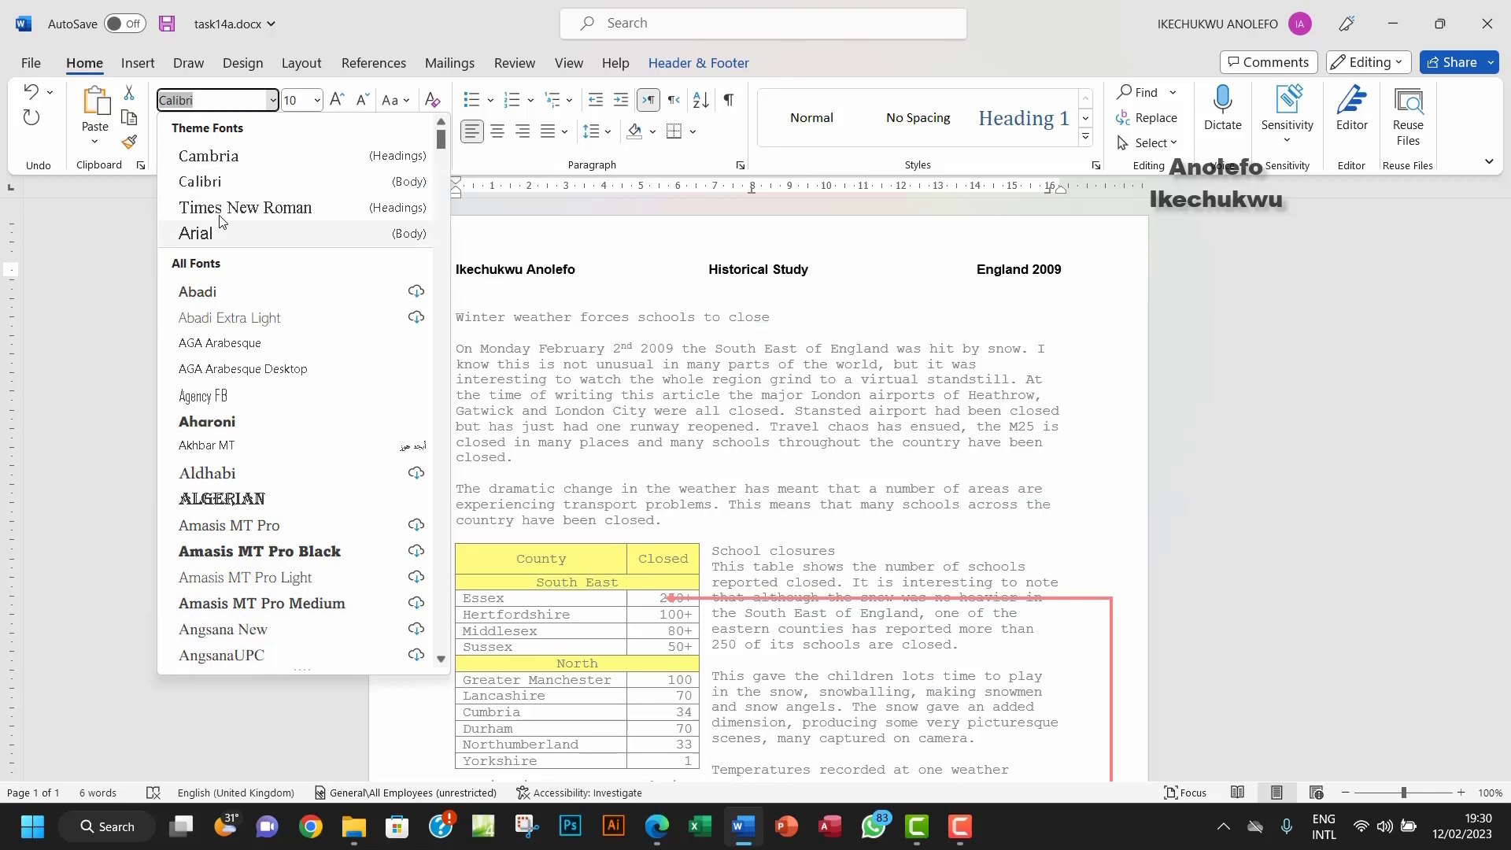
{"action": "left_click", "coordinate": [225, 207]}
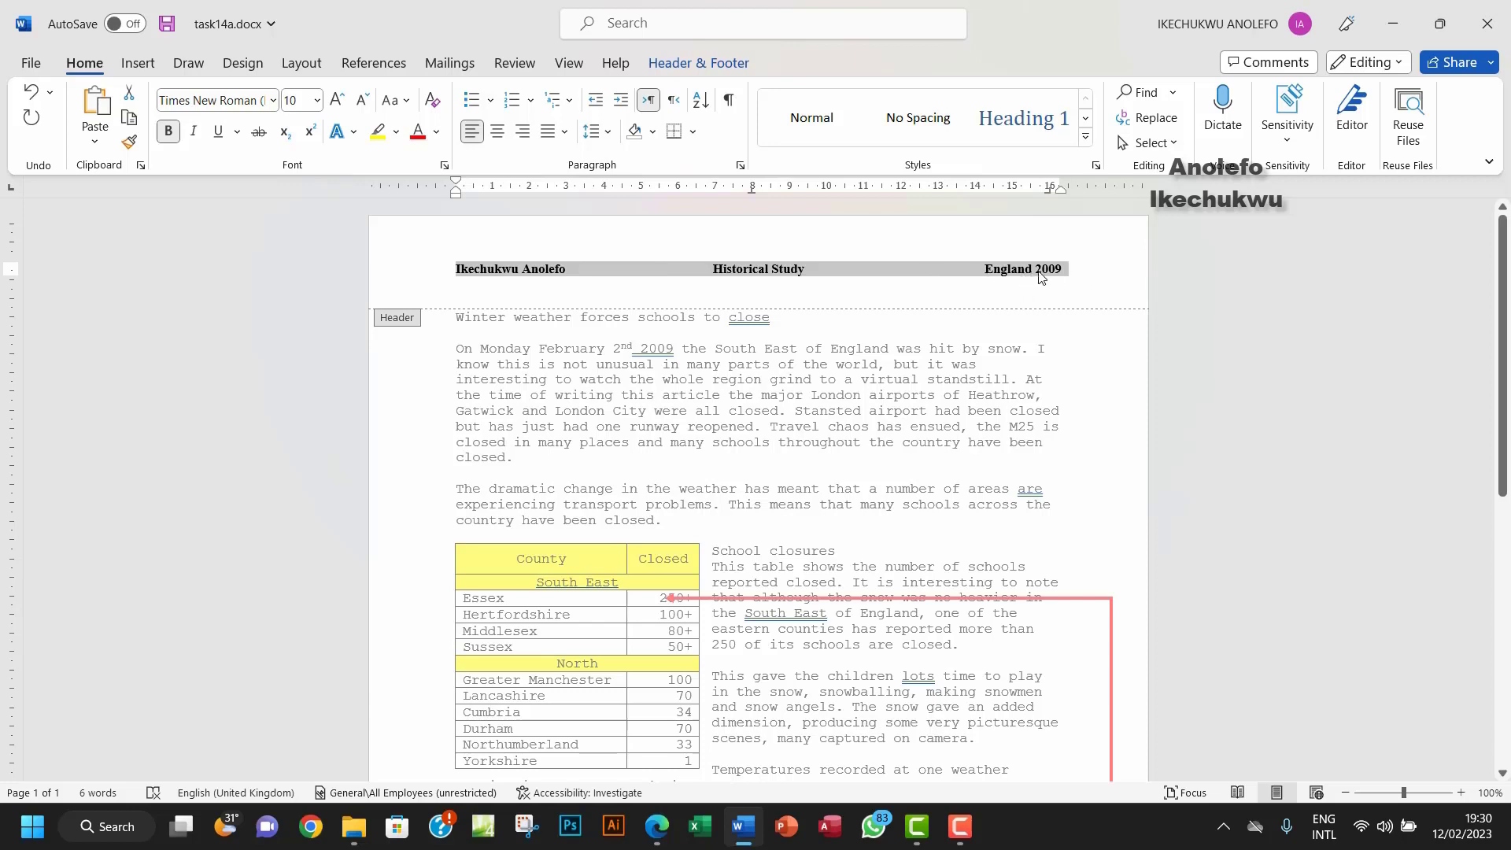
{"action": "left_click", "coordinate": [661, 826]}
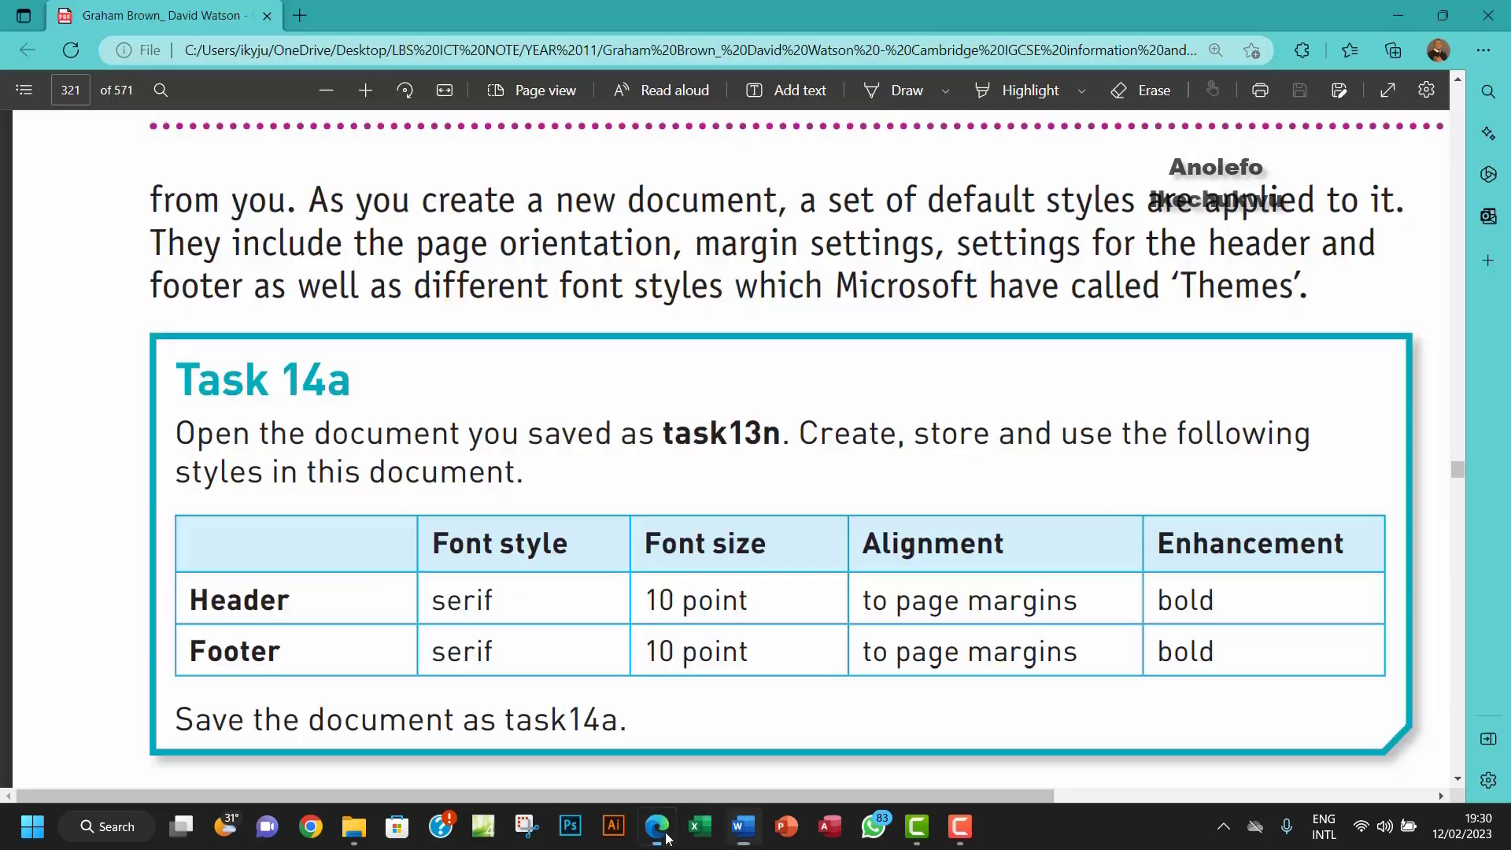
Step: Return from the Task 14a instructions to task14a.docx in Word
{"action": "left_click", "coordinate": [661, 828]}
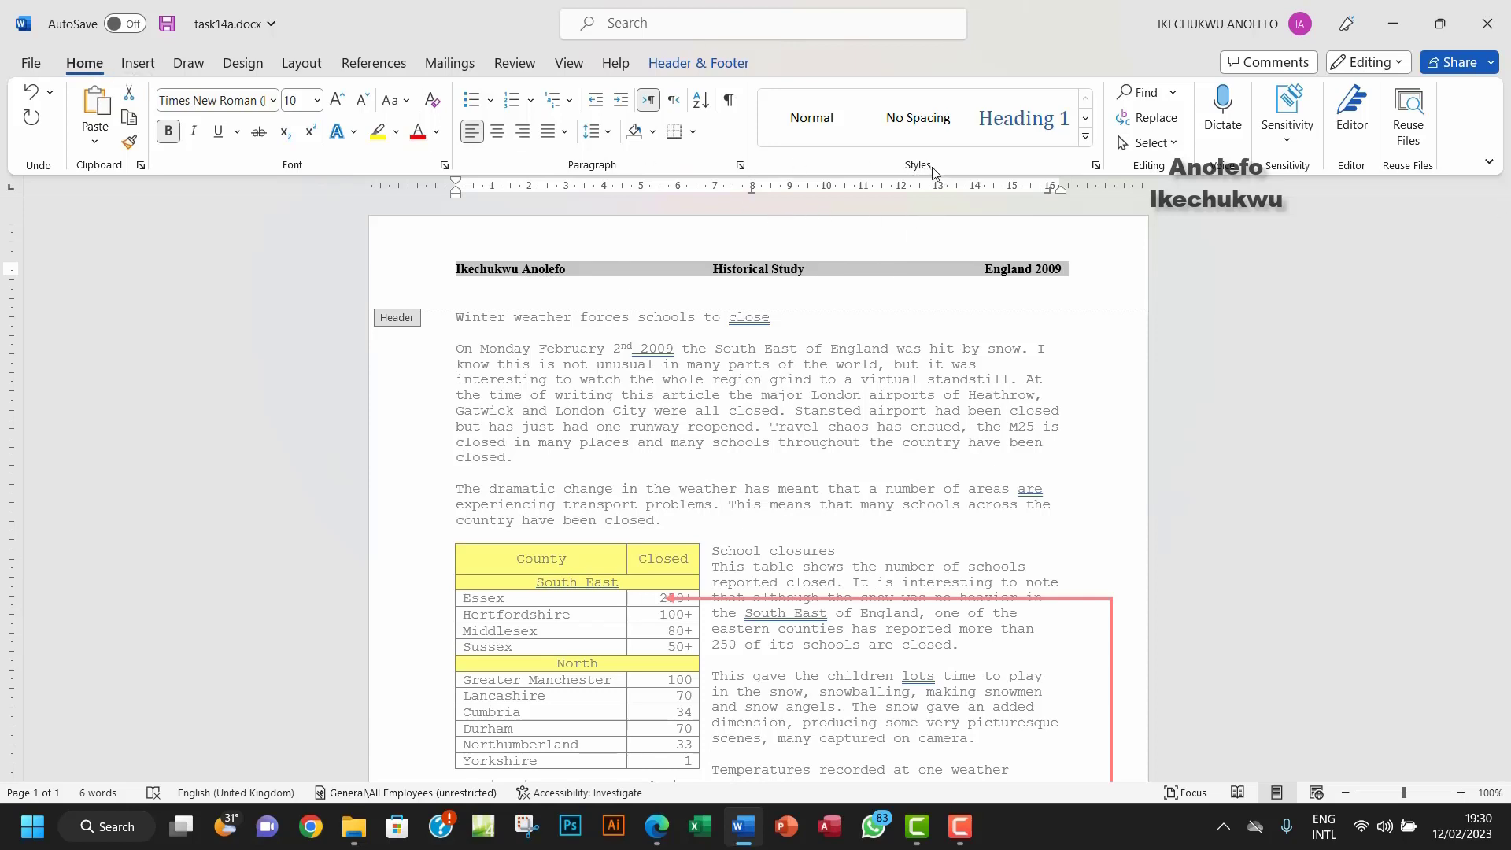
Step: Create the 14a_header style from the header, confirming bold 10 pt Times New Roman in its properties
{"action": "left_click", "coordinate": [1086, 135]}
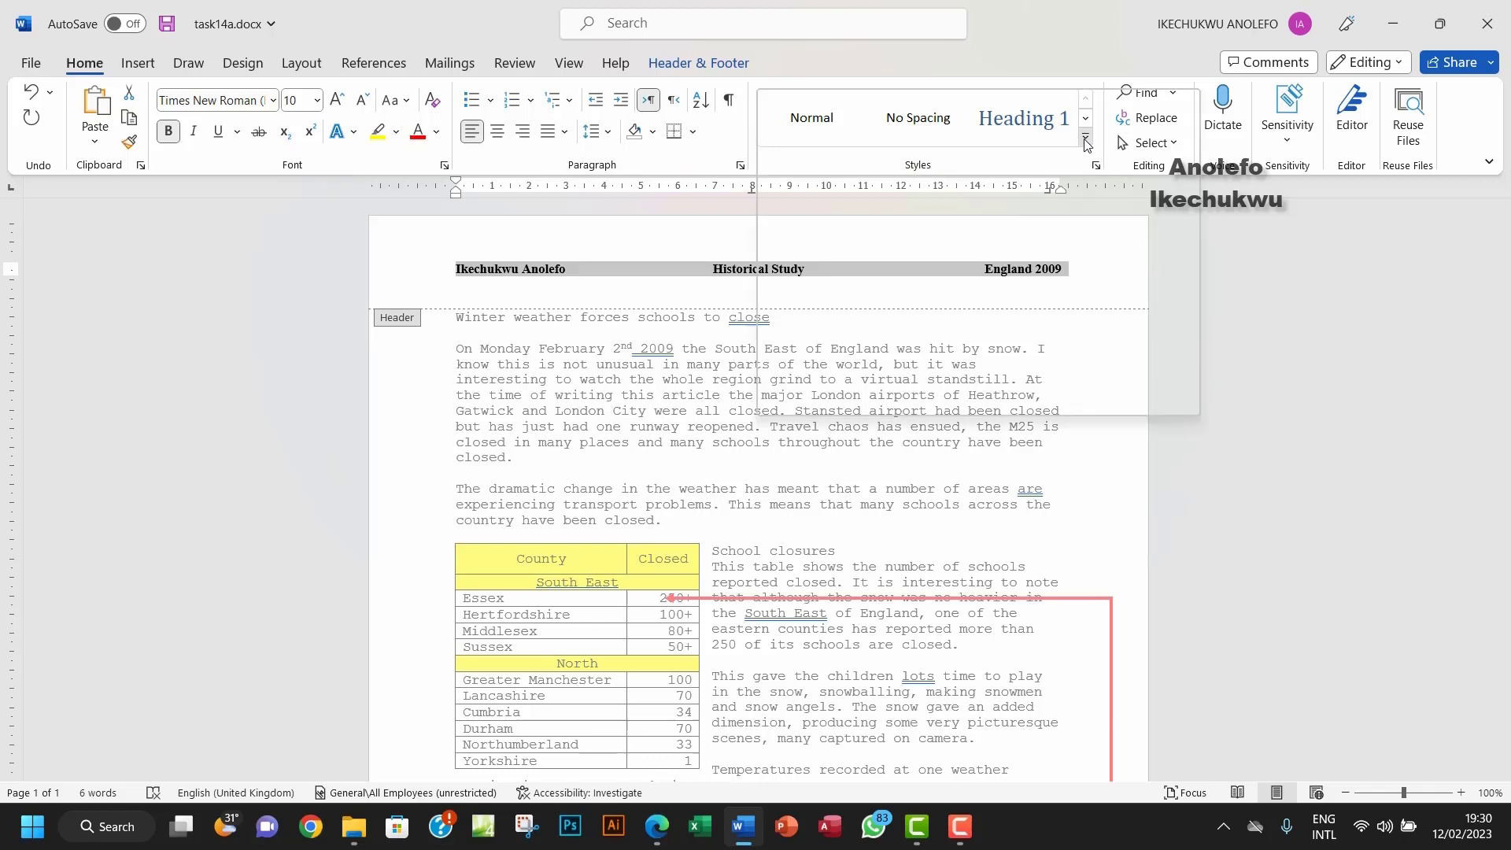
{"action": "left_click", "coordinate": [807, 336]}
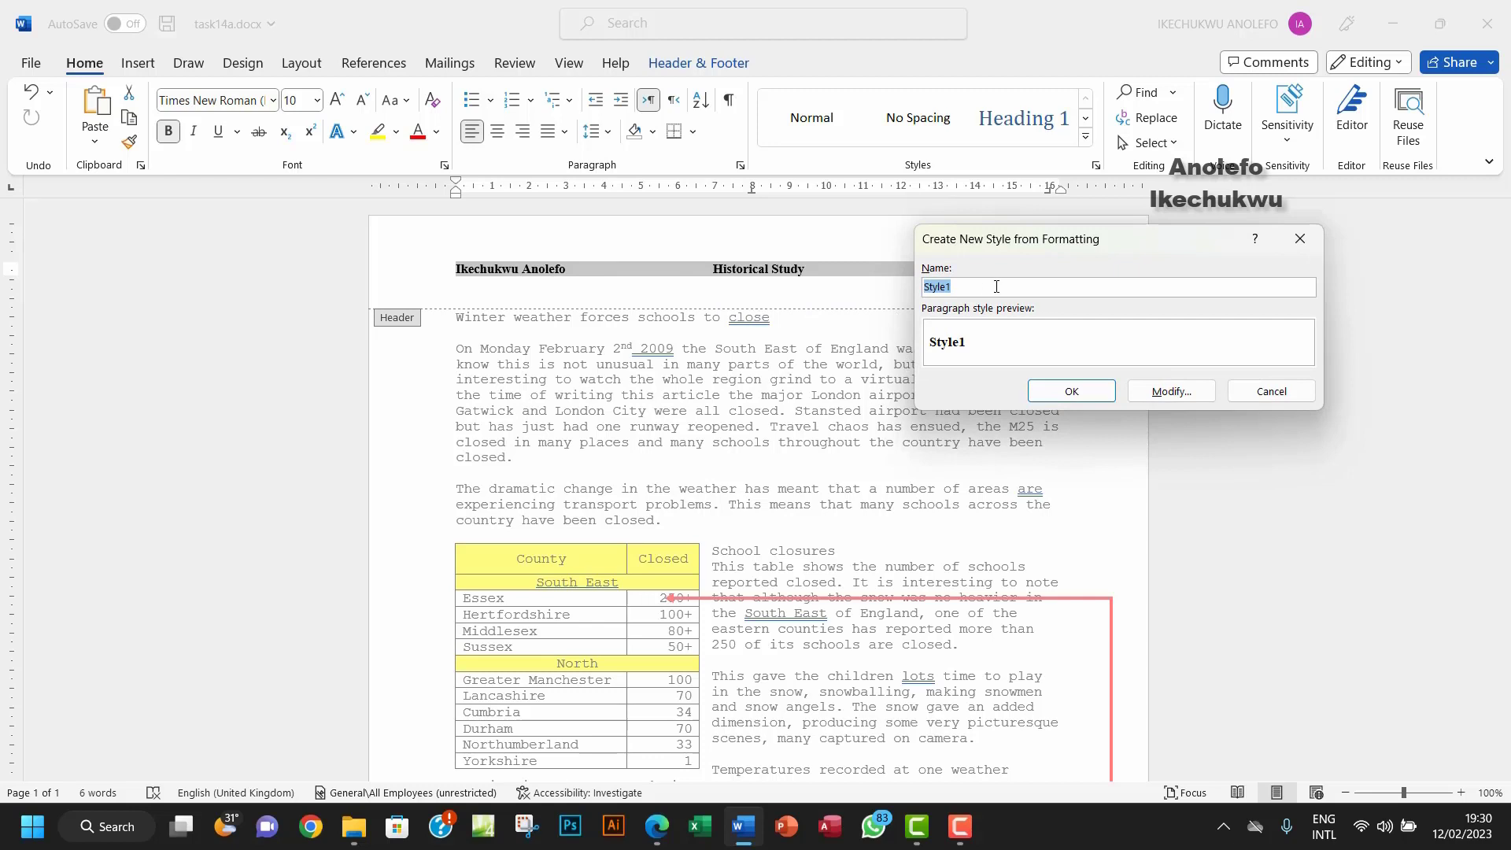
{"action": "type", "text": "14a_header"}
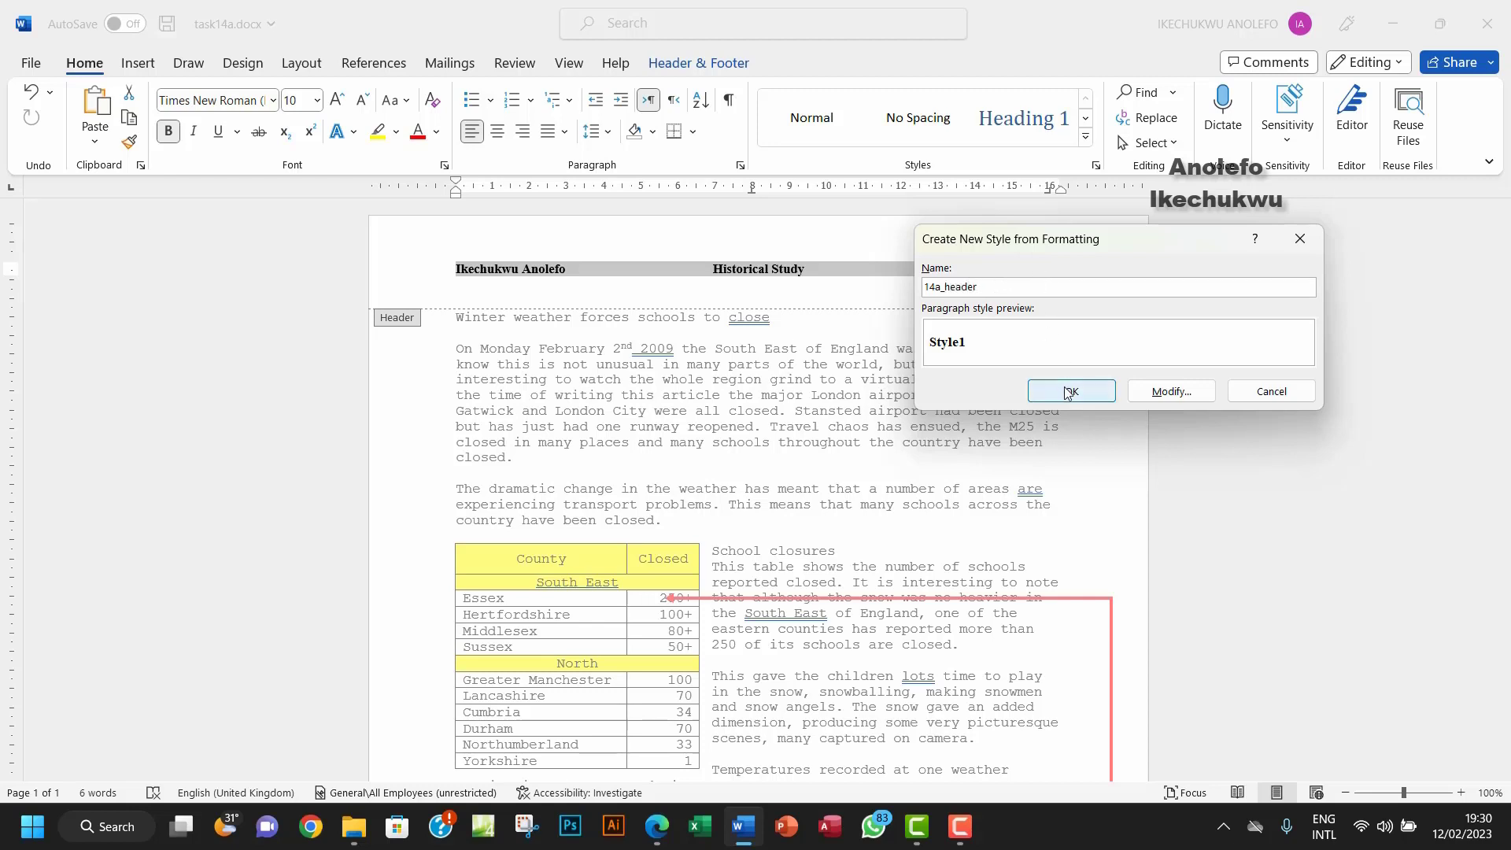
{"action": "left_click", "coordinate": [1165, 395]}
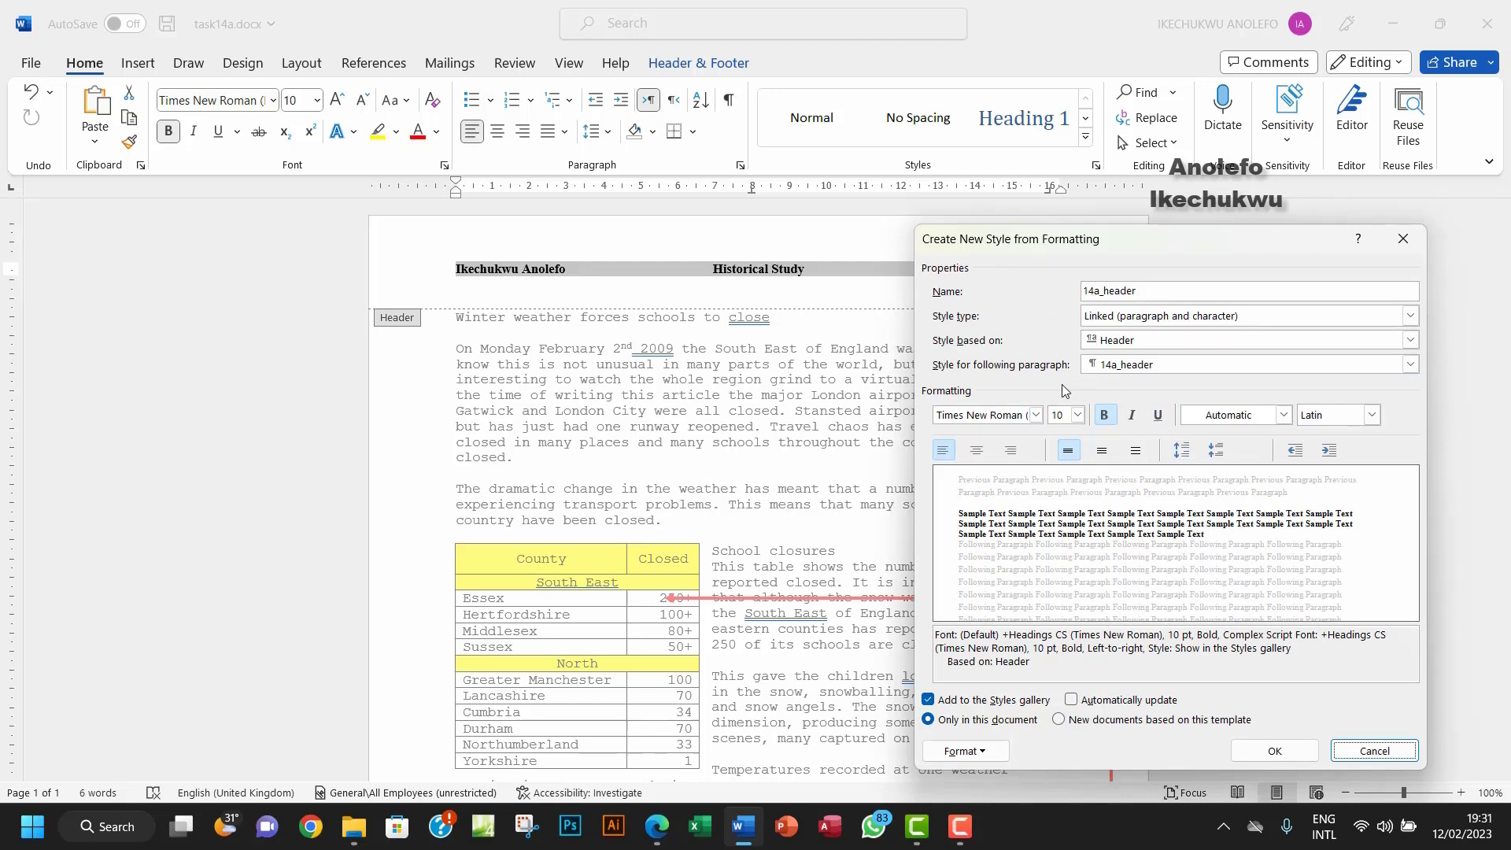
{"action": "double_click", "coordinate": [1173, 635]}
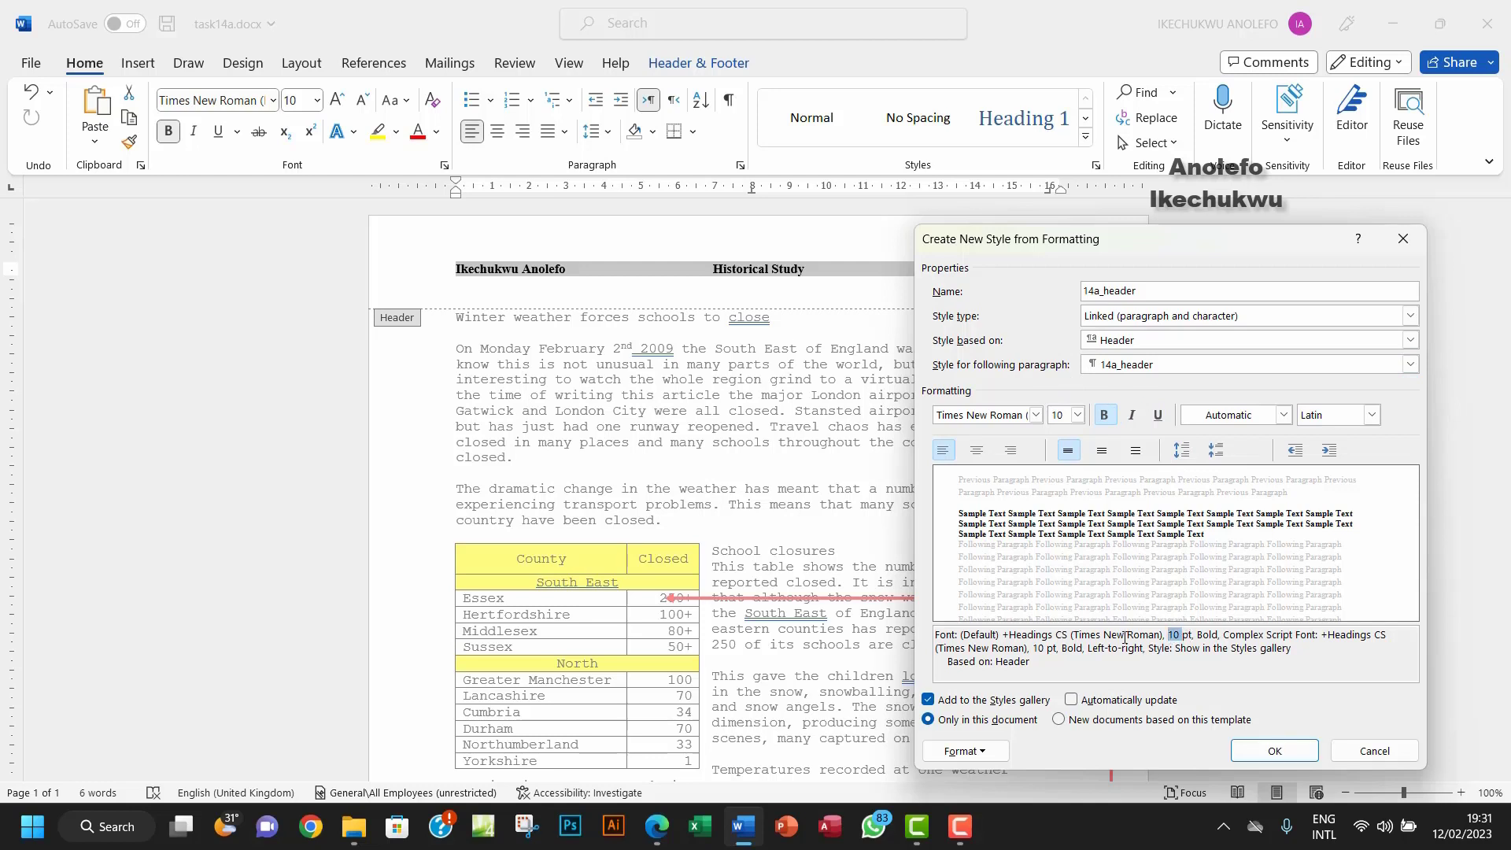
{"action": "left_click_drag", "start_coordinate": [1080, 635], "coordinate": [1214, 635]}
{"action": "left_click", "coordinate": [1129, 679]}
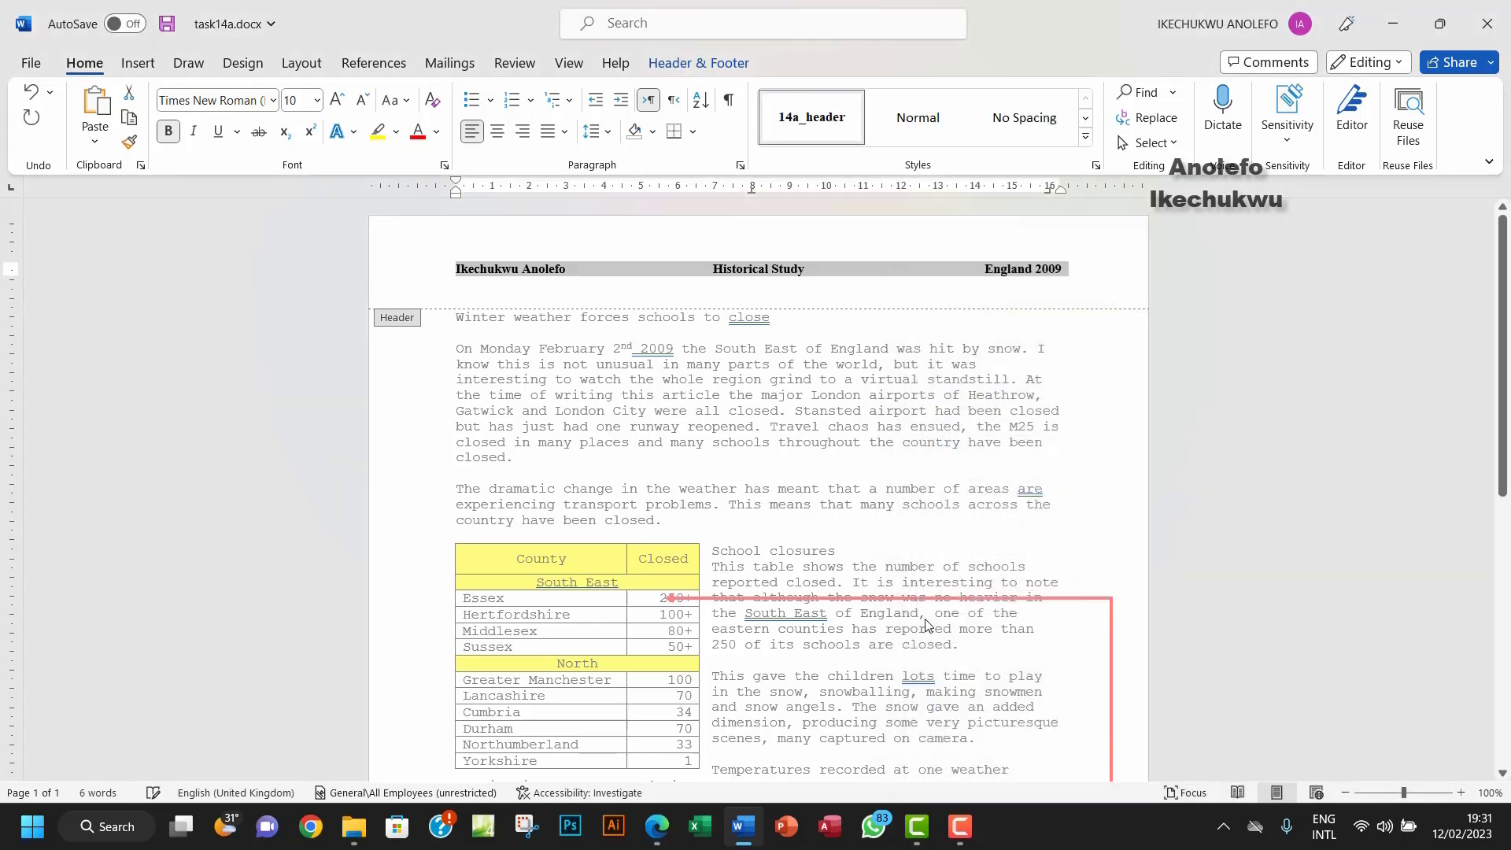
{"action": "left_click", "coordinate": [1264, 751]}
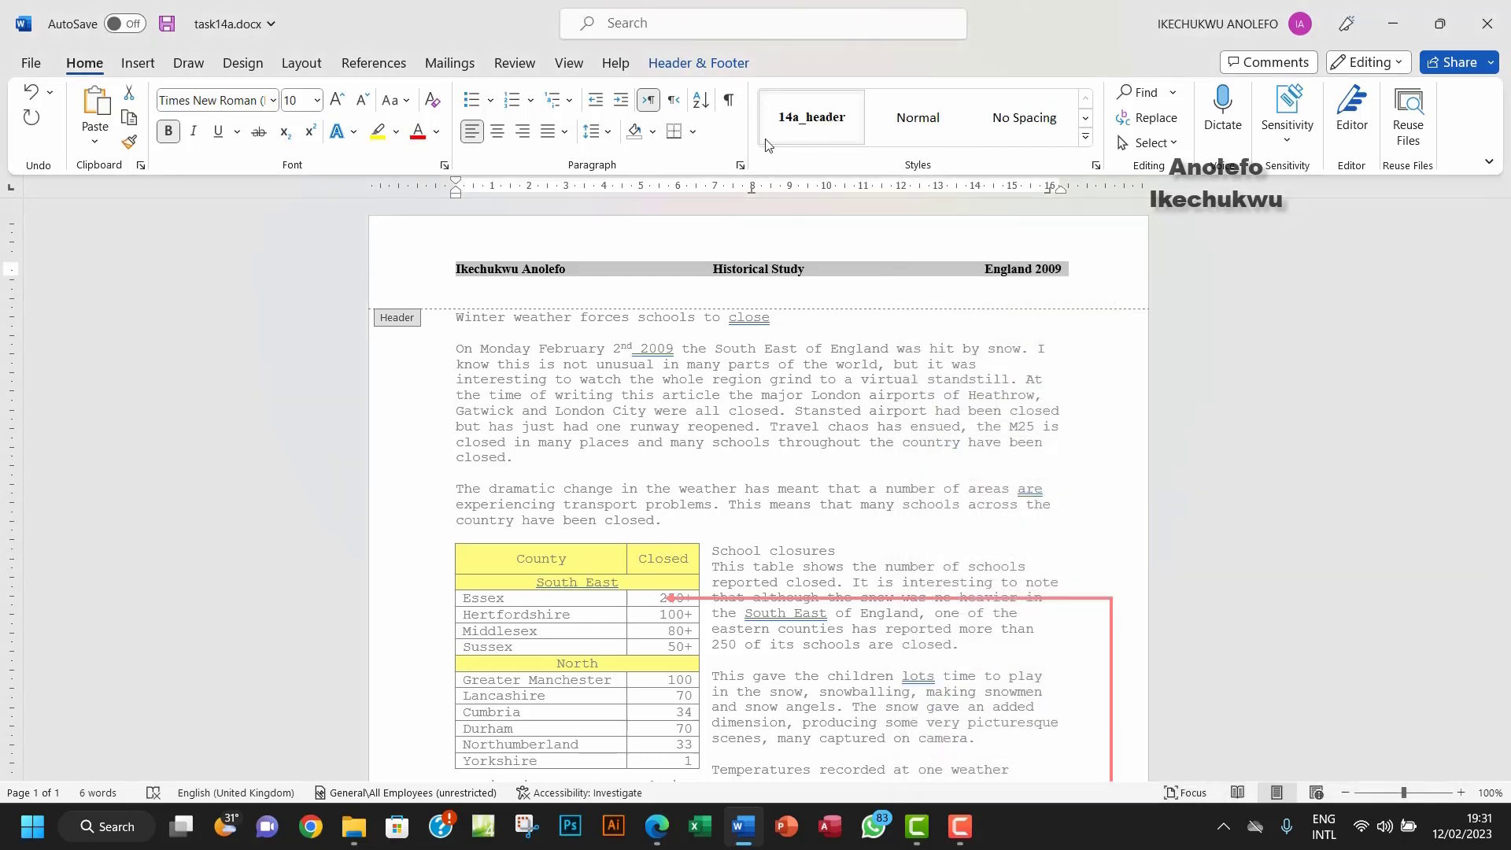
Step: Close the header, scroll down to the footer, and review the Footer requirements in the Task 14a PDF
{"action": "double_click", "coordinate": [869, 474]}
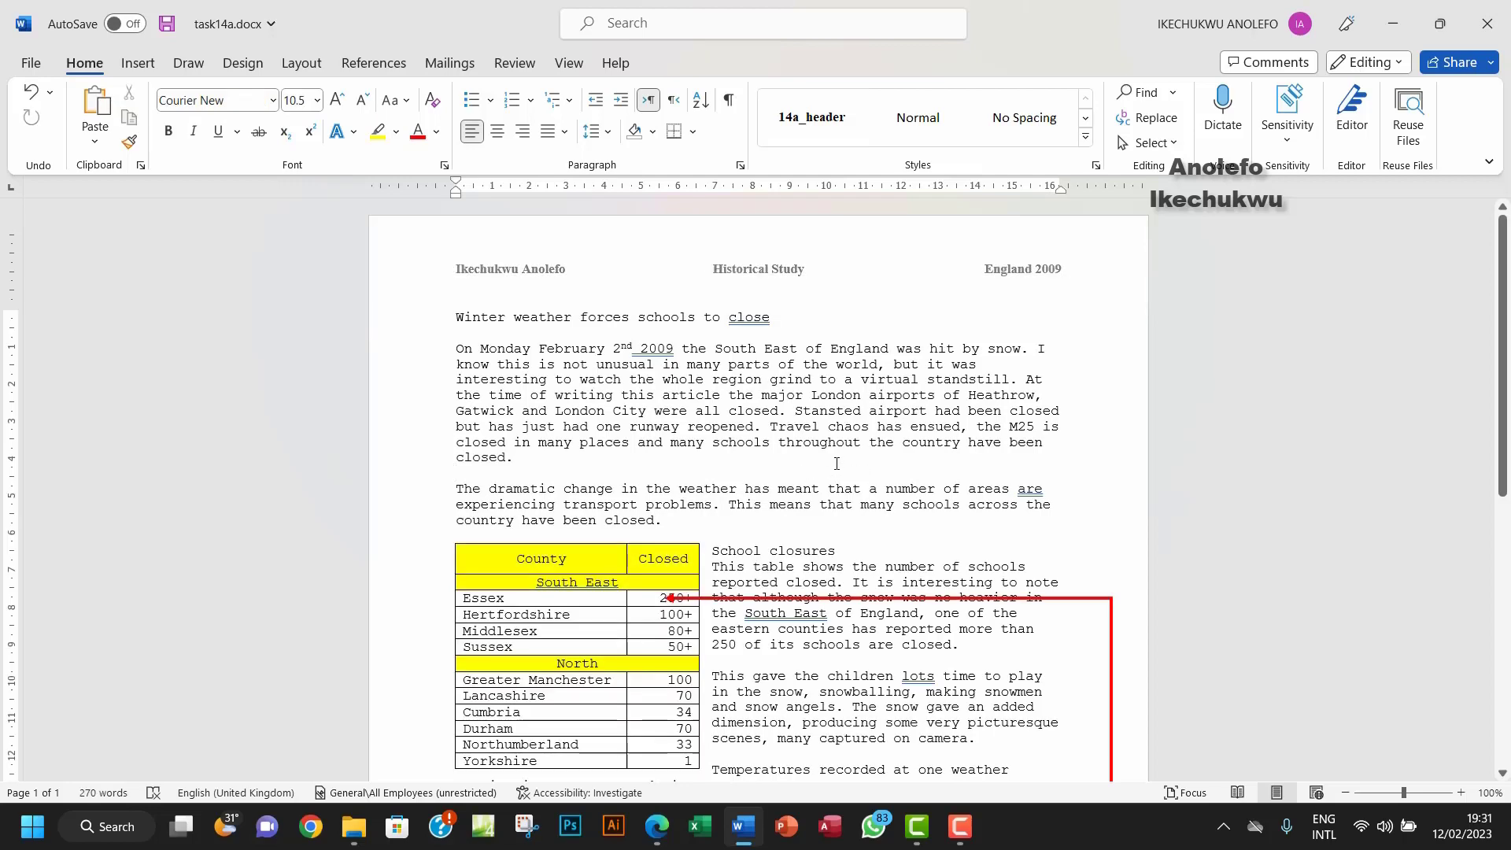
{"action": "scroll", "coordinate": [836, 464], "scroll_direction": "down", "scroll_amount": 7}
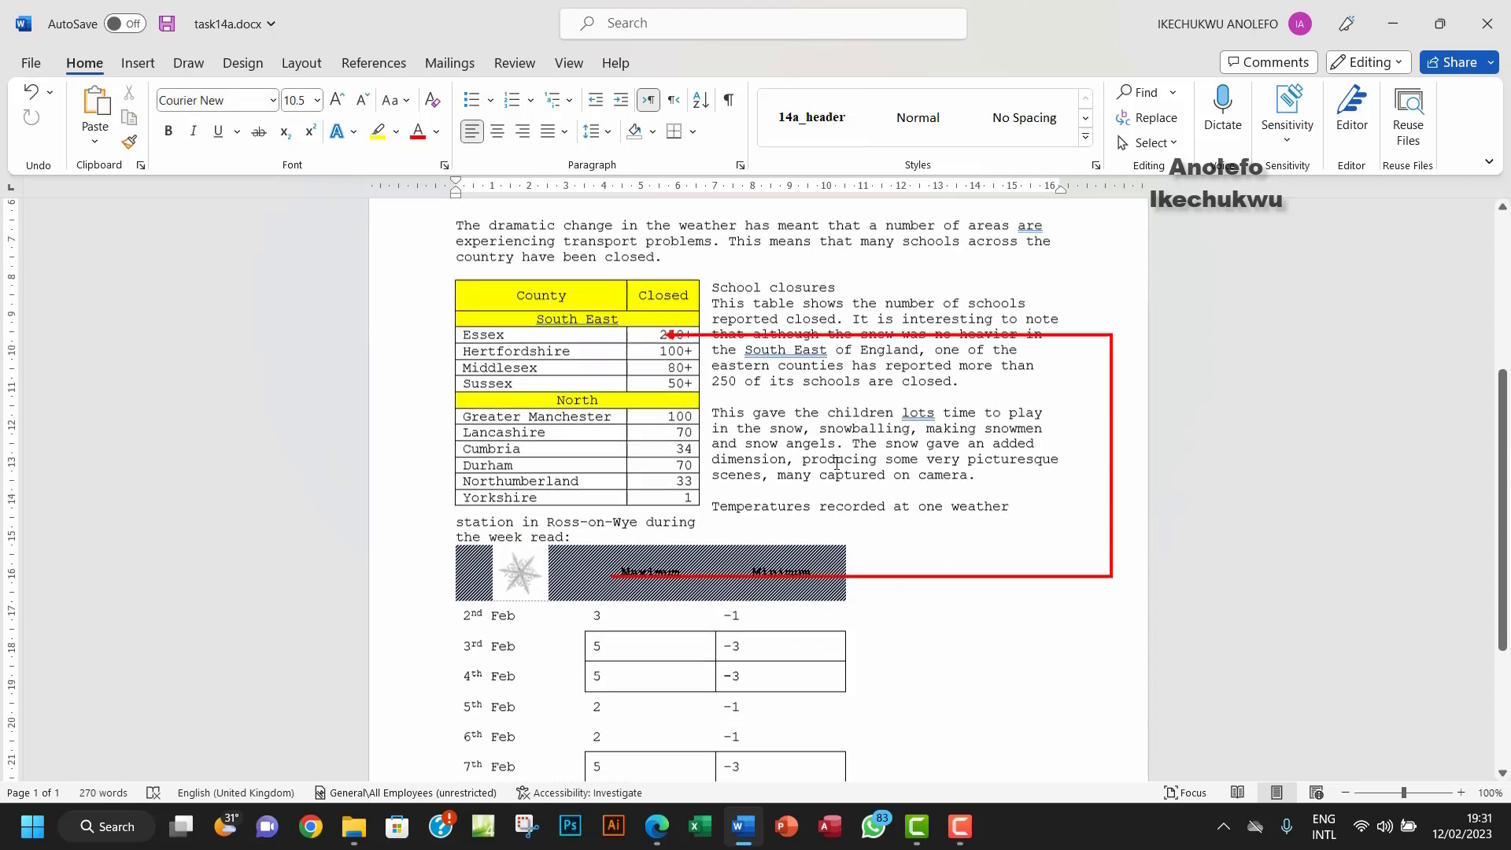
{"action": "scroll", "coordinate": [835, 463], "scroll_direction": "down", "scroll_amount": 1}
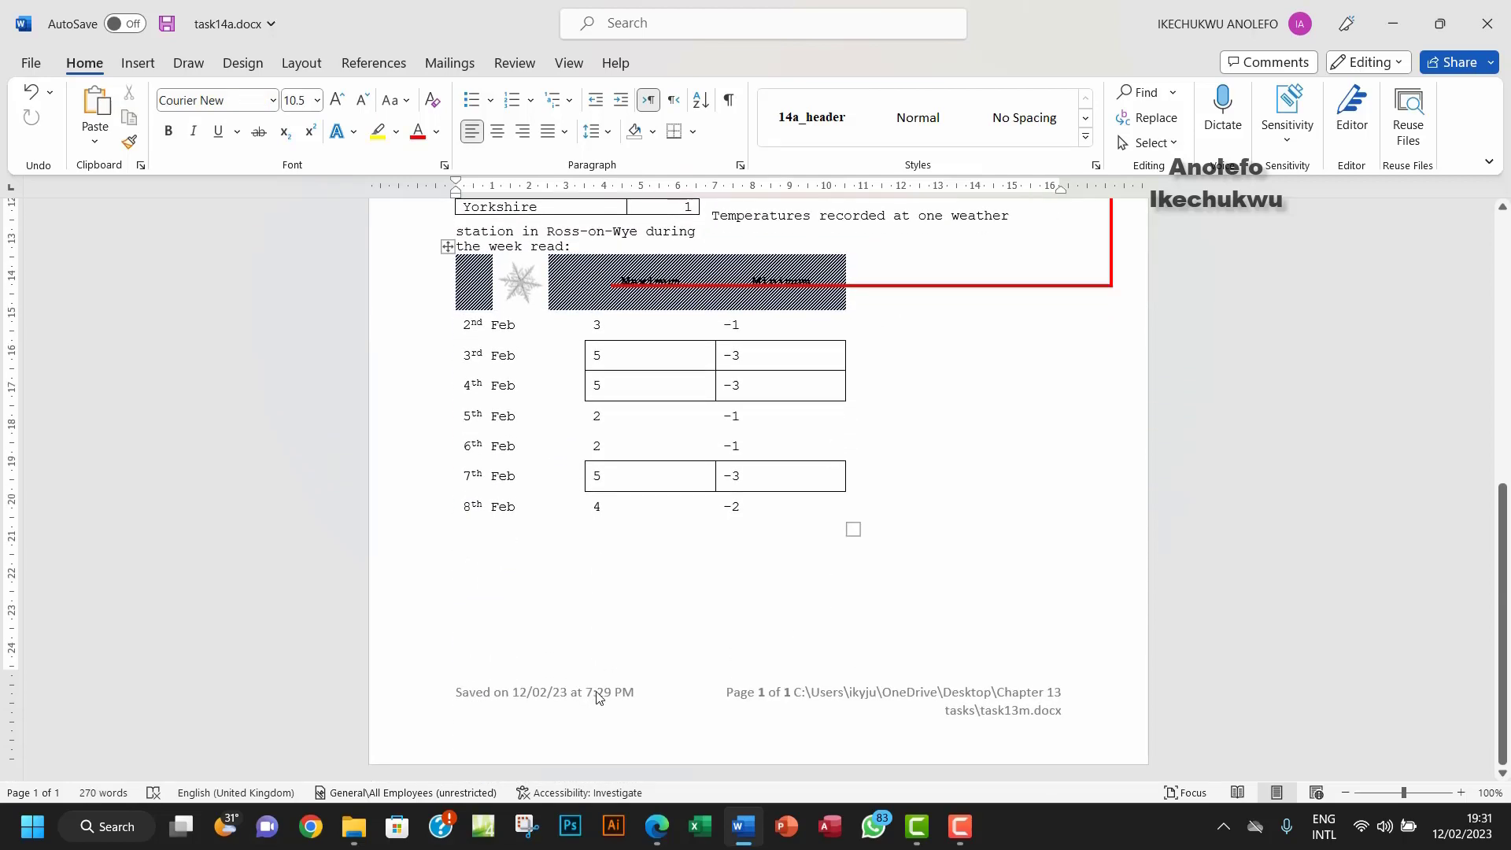
{"action": "left_click", "coordinate": [658, 826]}
{"action": "left_click_drag", "start_coordinate": [231, 659], "coordinate": [928, 657]}
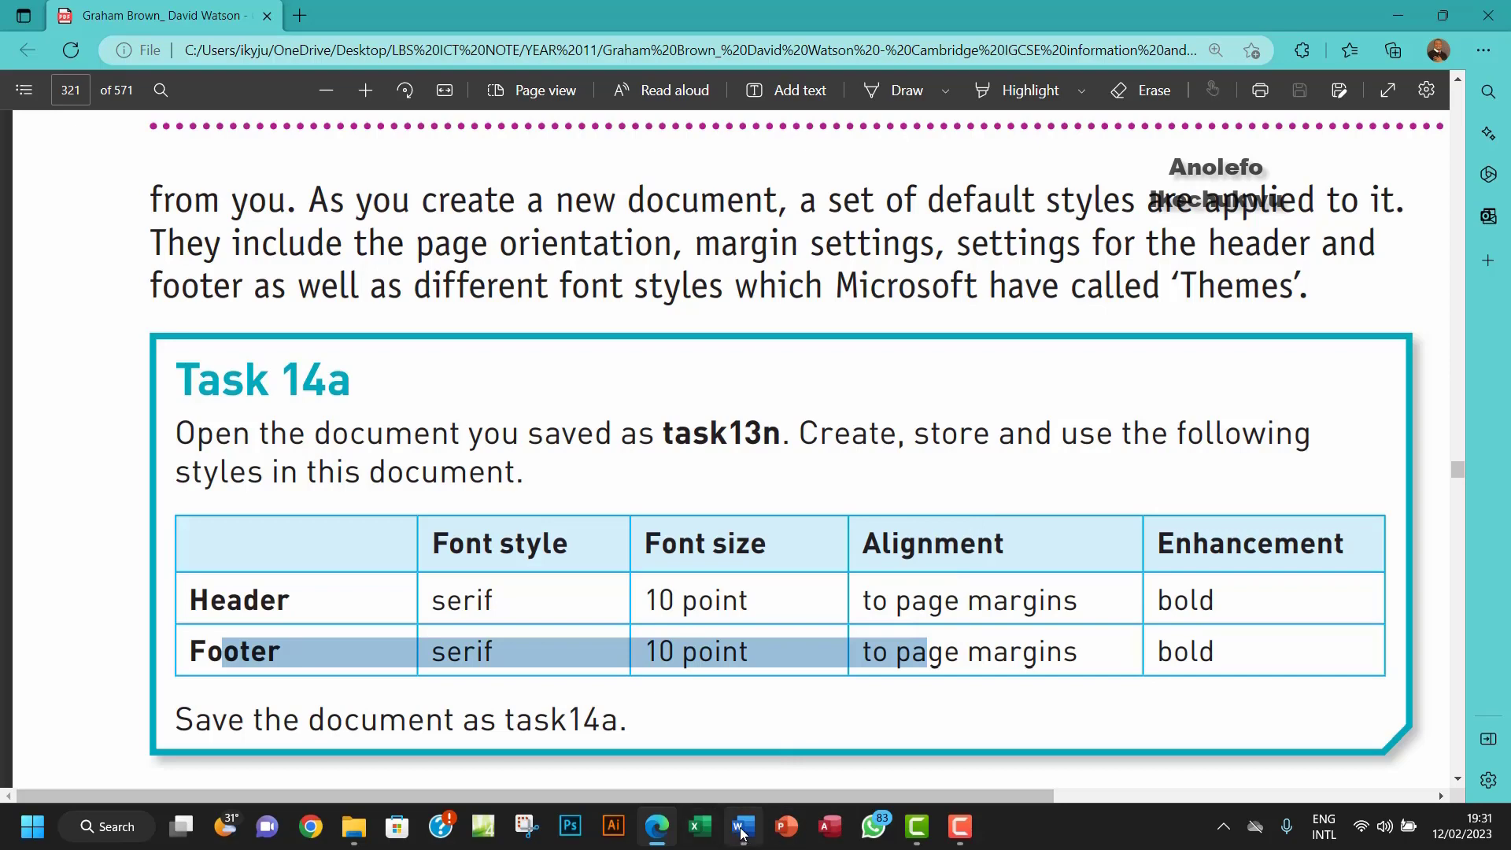
{"action": "left_click", "coordinate": [743, 826]}
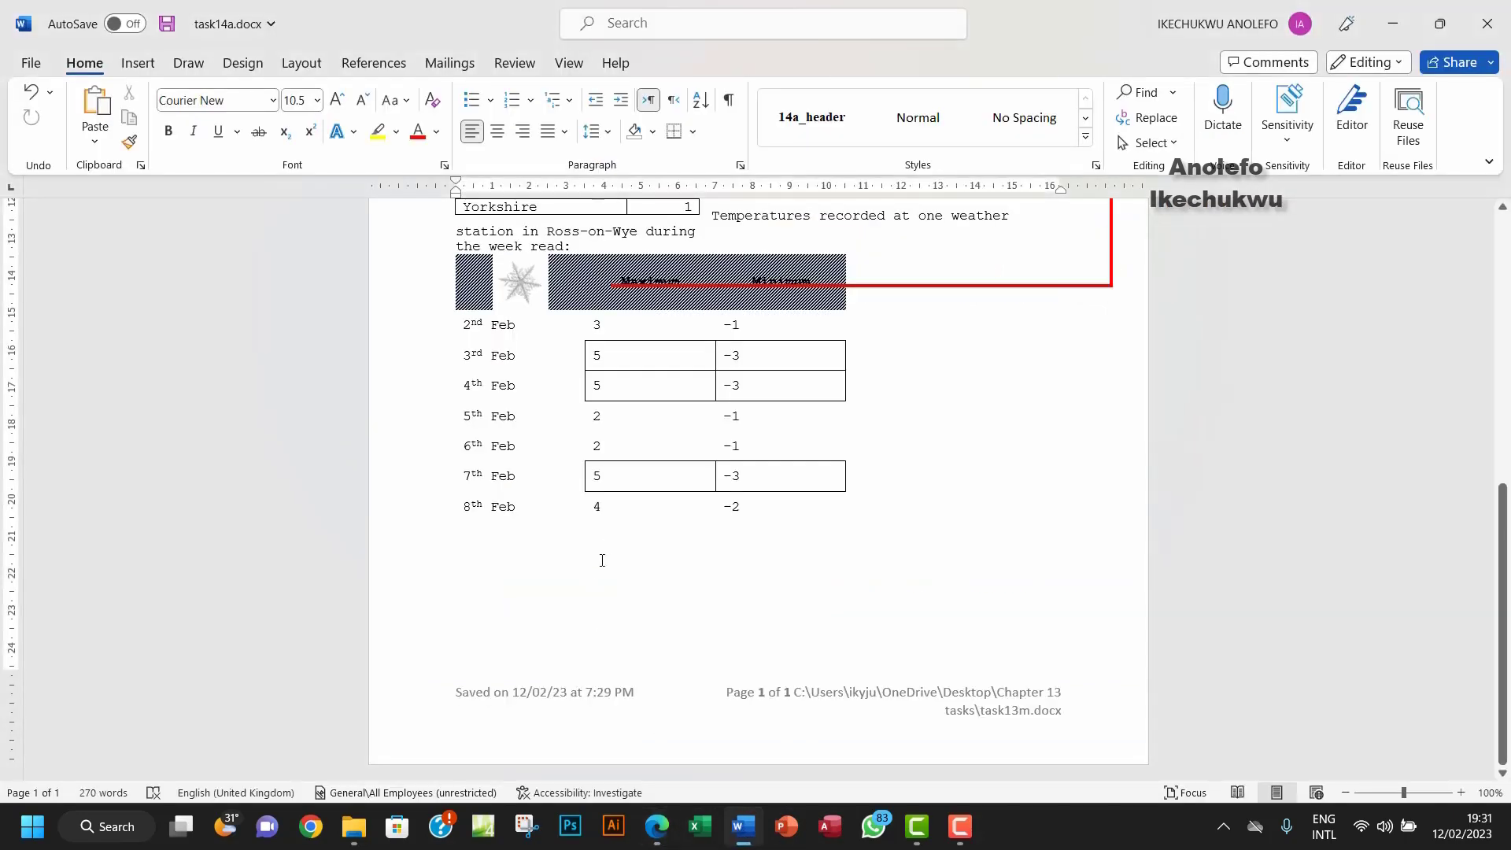
Step: Apply the 14a_header style to the entire footer line
{"action": "double_click", "coordinate": [553, 701]}
{"action": "triple_click", "coordinate": [431, 699]}
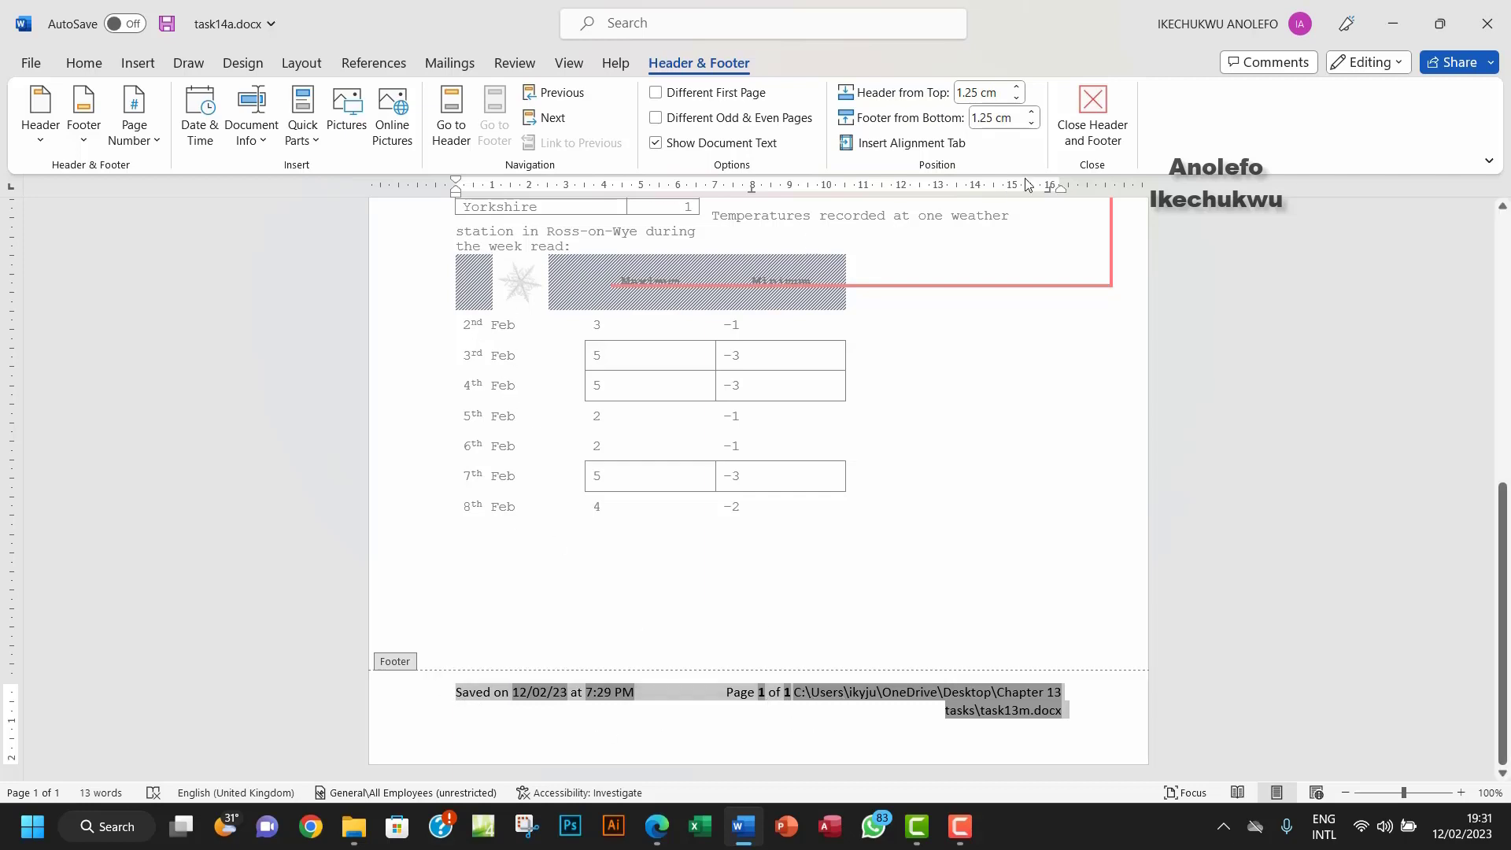
{"action": "left_click", "coordinate": [83, 63]}
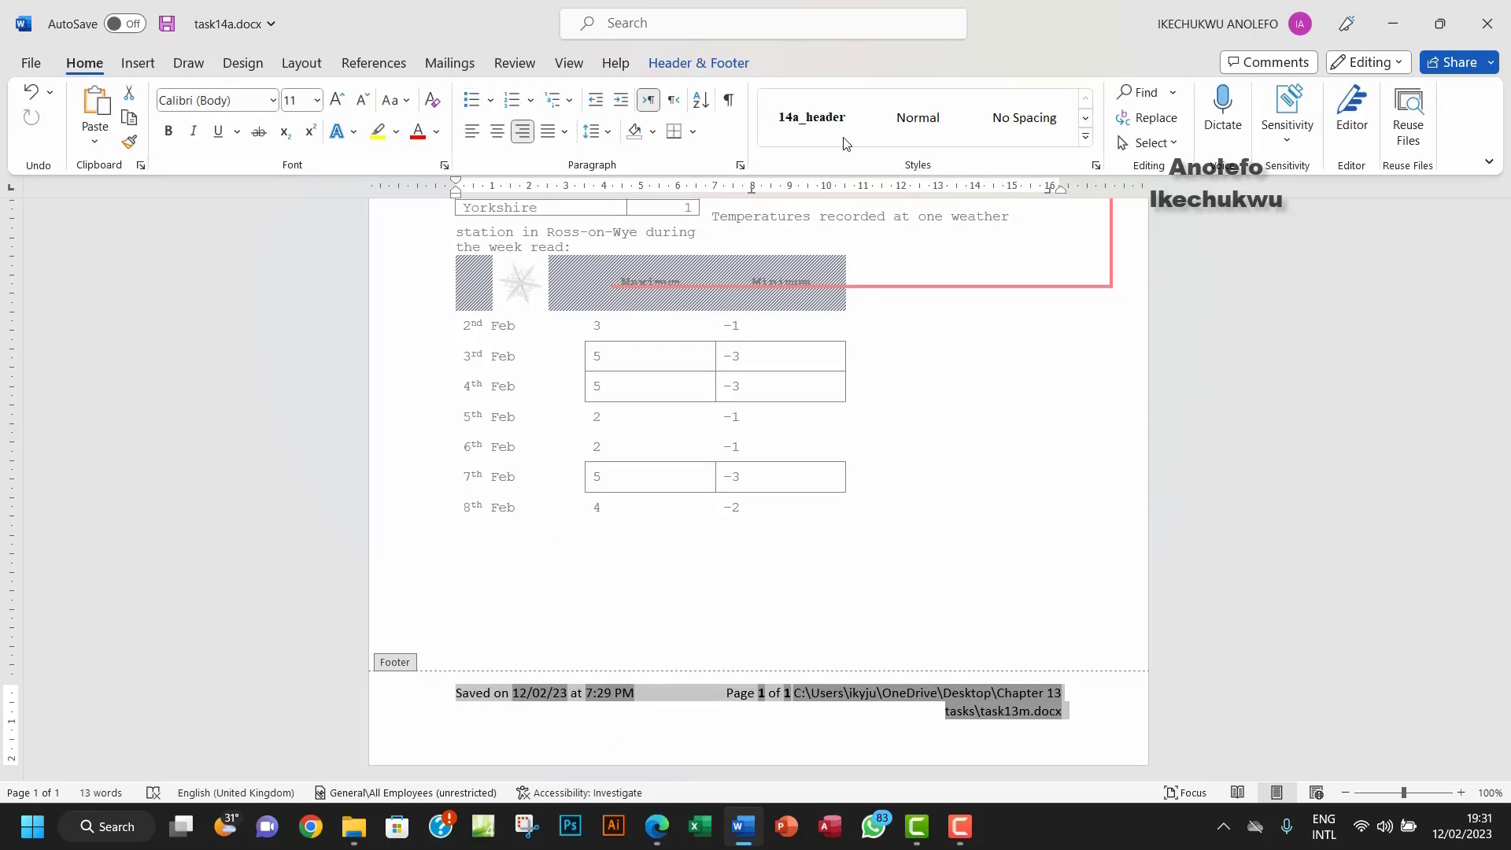
{"action": "left_click", "coordinate": [817, 131]}
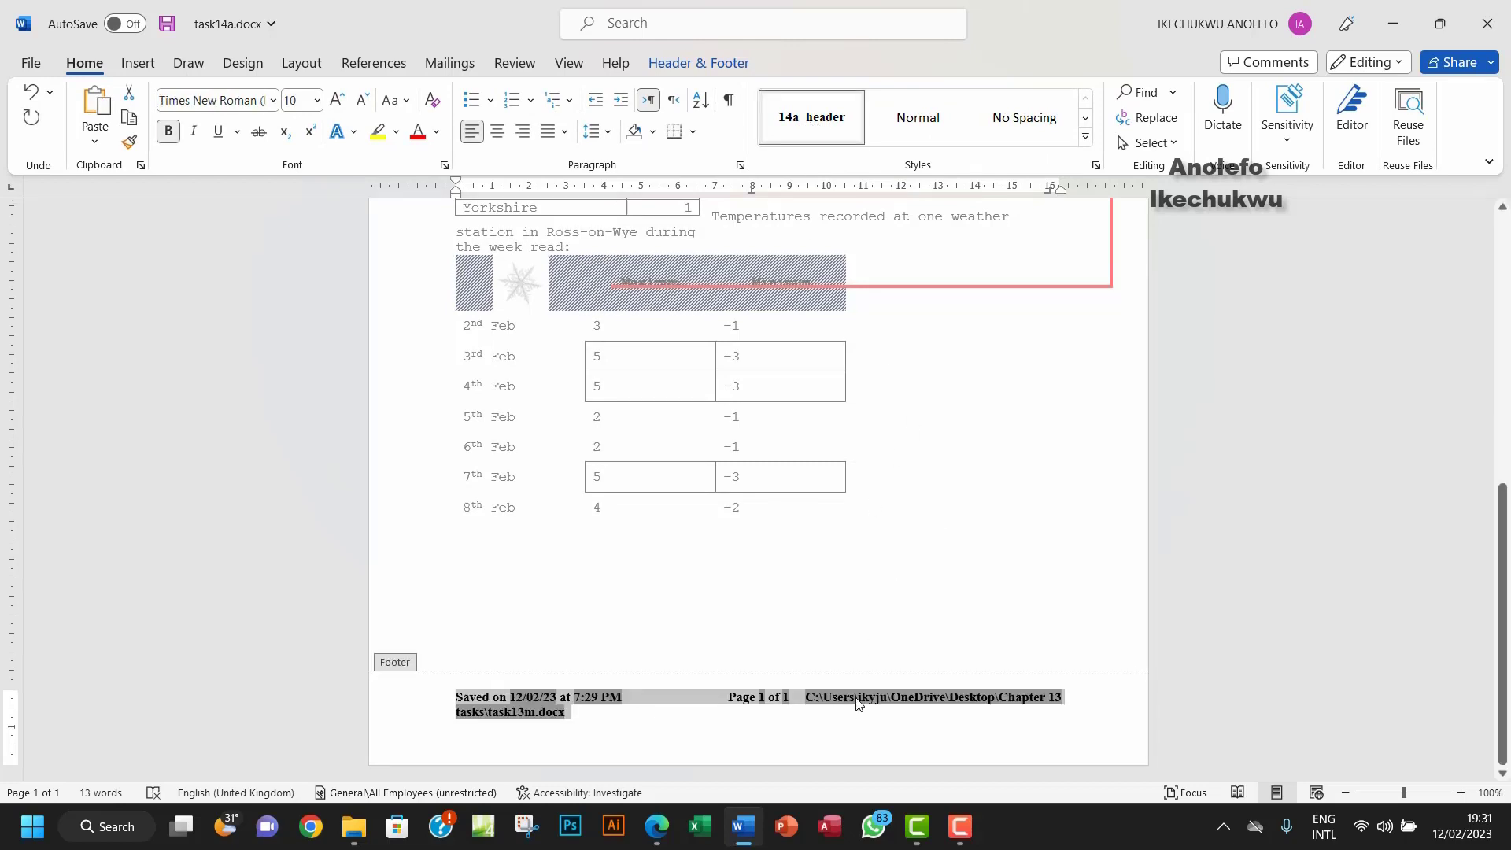
Step: Right-align the footer file path and update it to show task14a.docx, then close the footer
{"action": "left_click", "coordinate": [797, 701]}
{"action": "left_click_drag", "start_coordinate": [807, 697], "coordinate": [561, 713]}
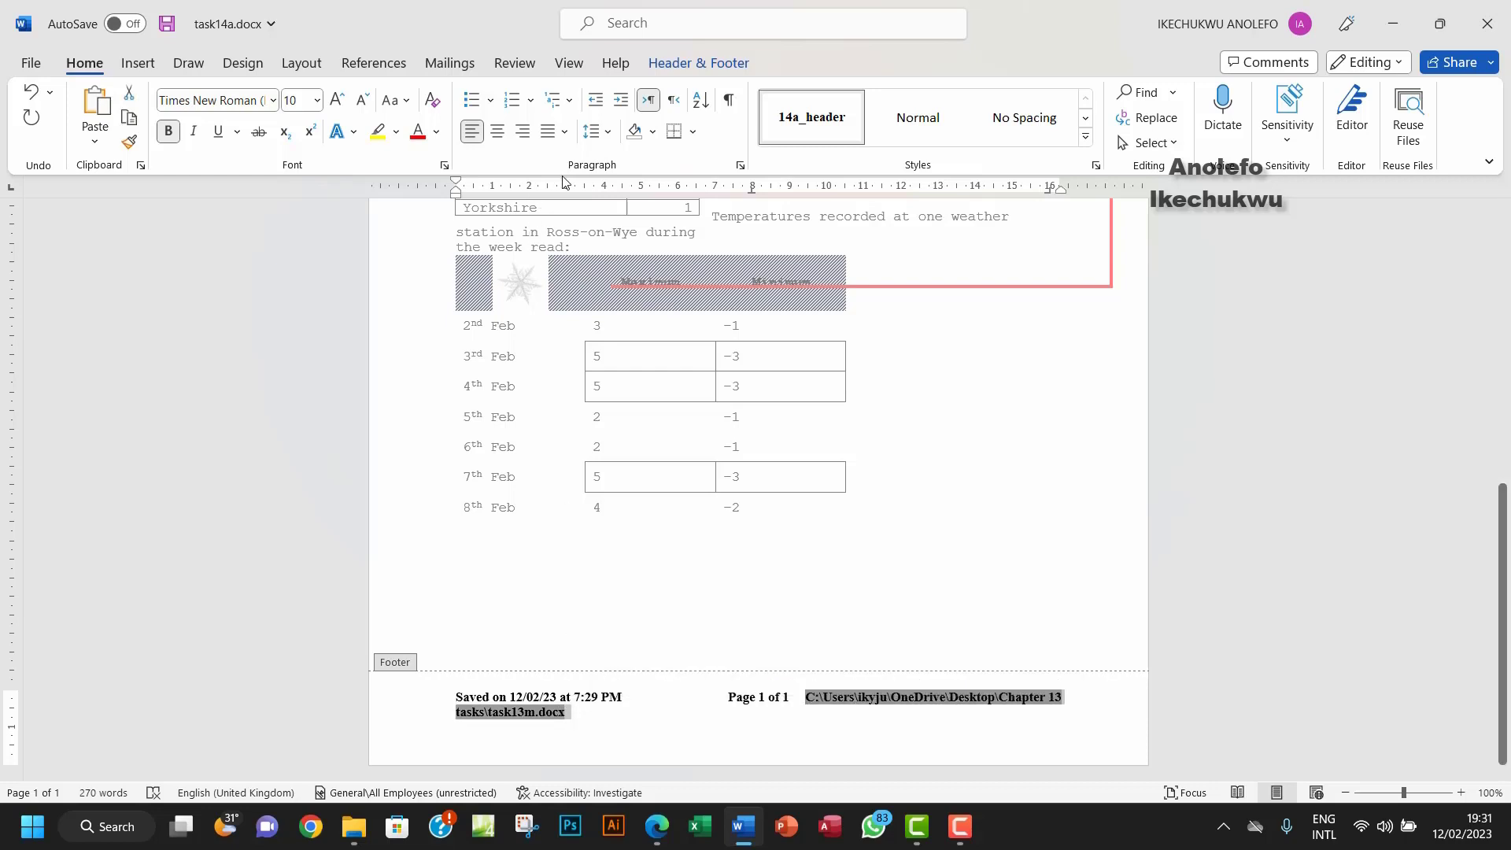
{"action": "left_click", "coordinate": [522, 131]}
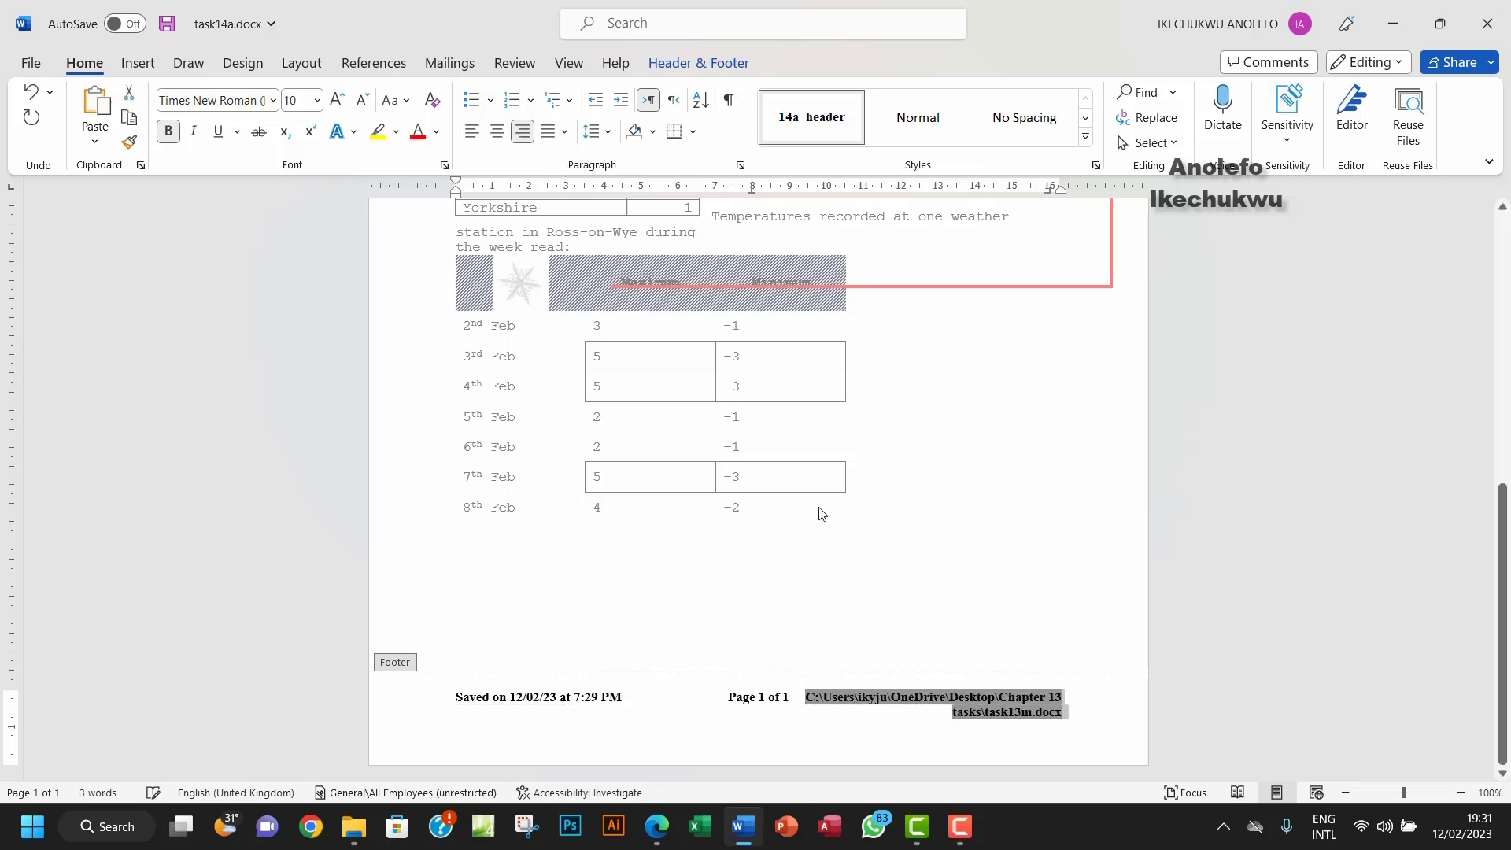
{"action": "right_click", "coordinate": [1001, 711]}
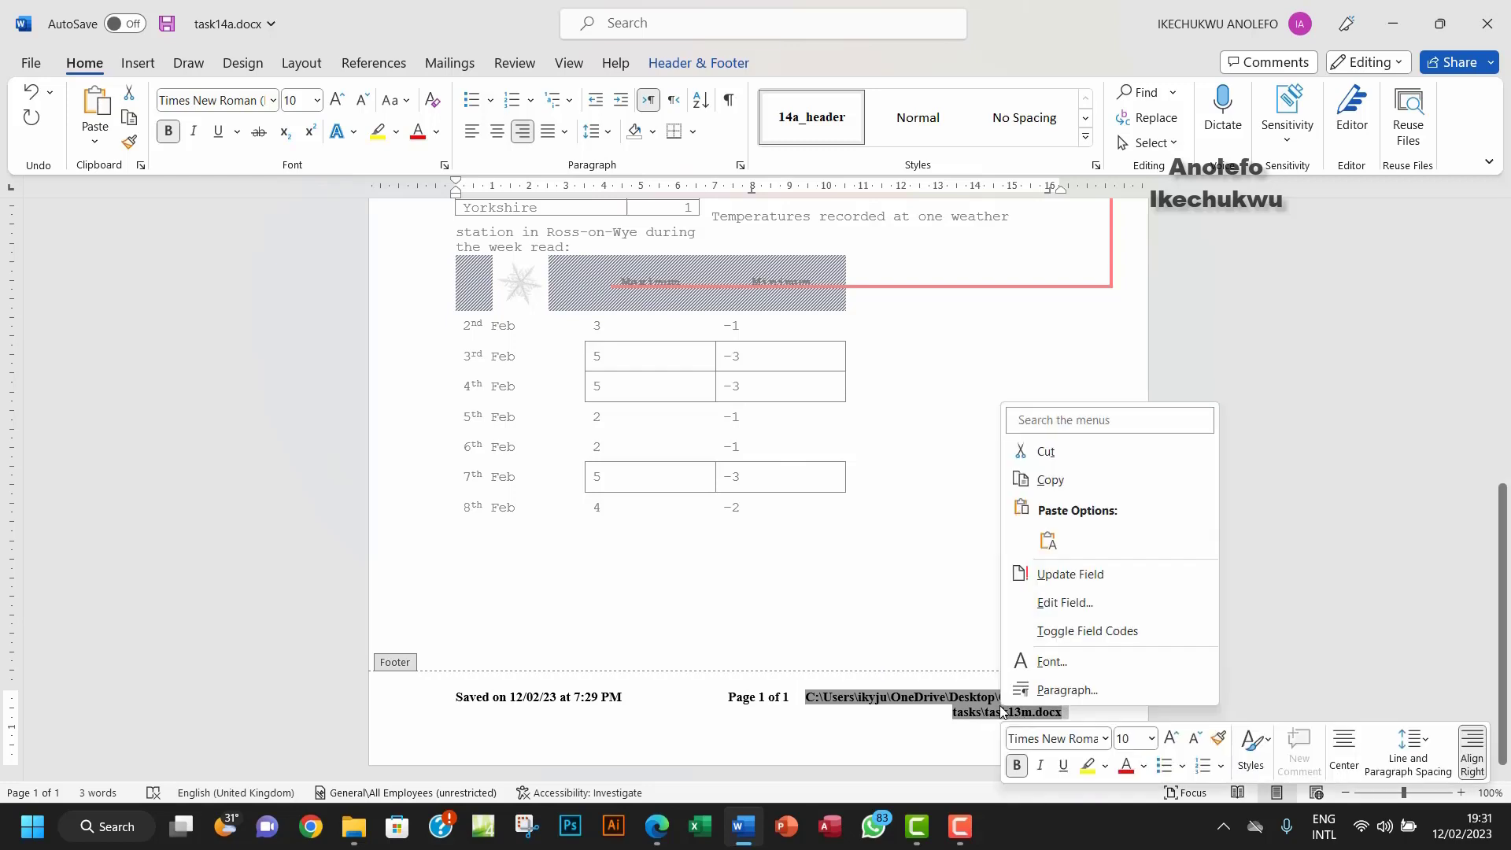
{"action": "left_click", "coordinate": [1085, 581]}
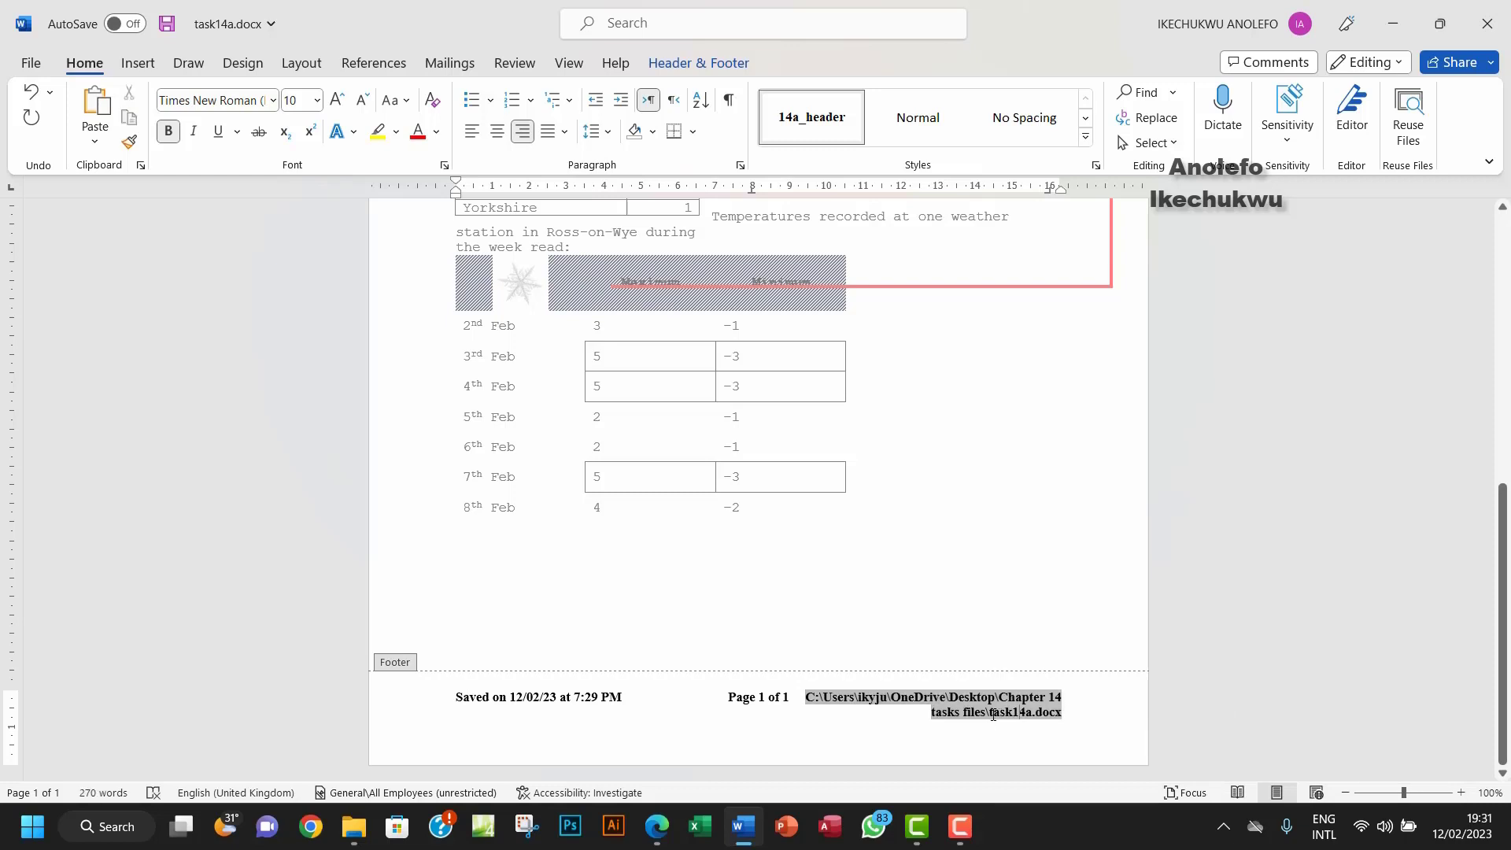
{"action": "left_click_drag", "start_coordinate": [993, 715], "coordinate": [1024, 710]}
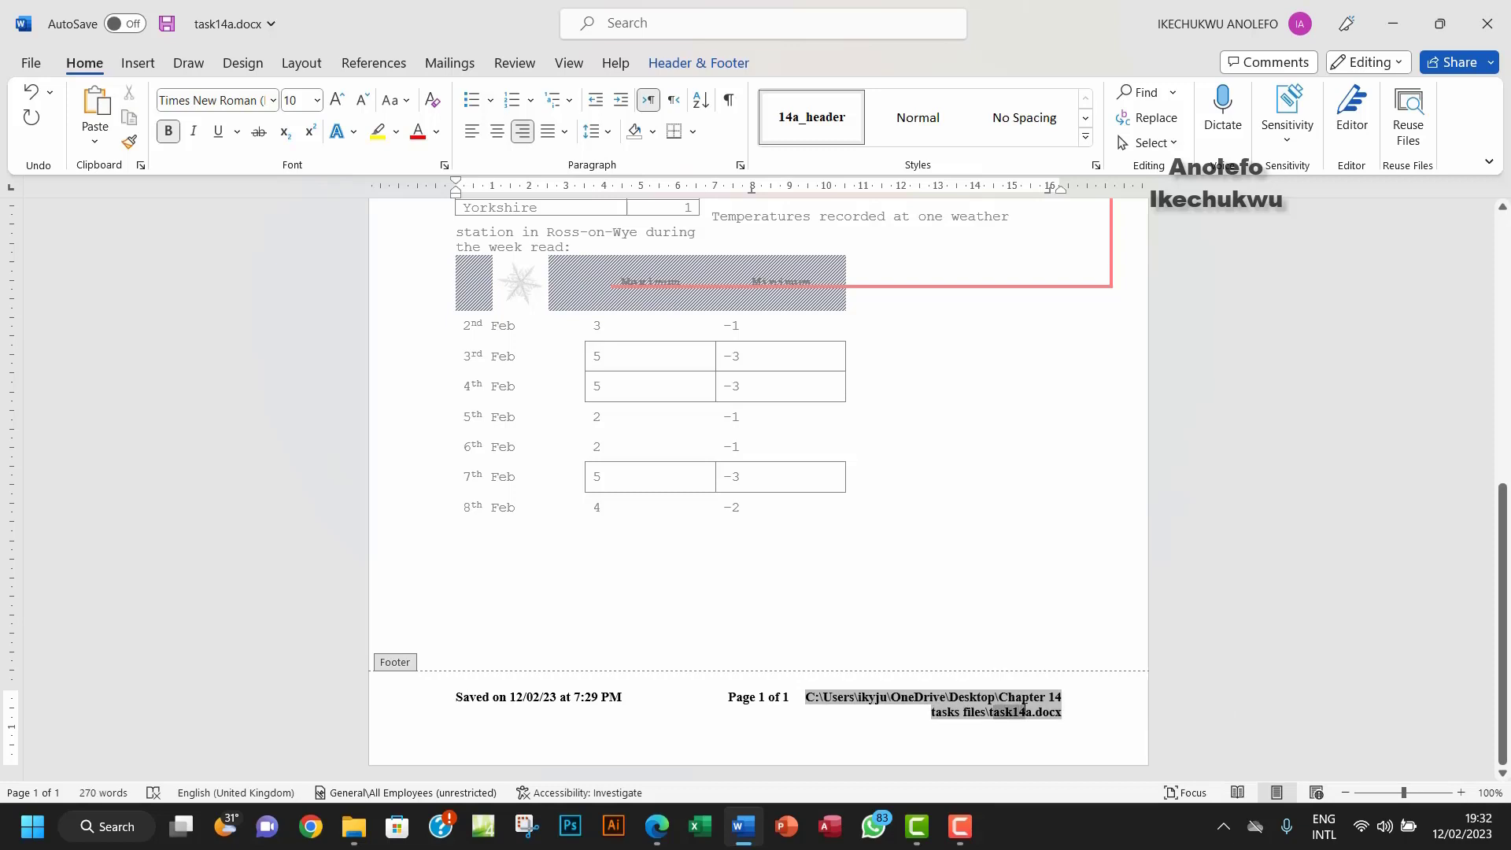
{"action": "left_click", "coordinate": [937, 702]}
{"action": "double_click", "coordinate": [866, 358]}
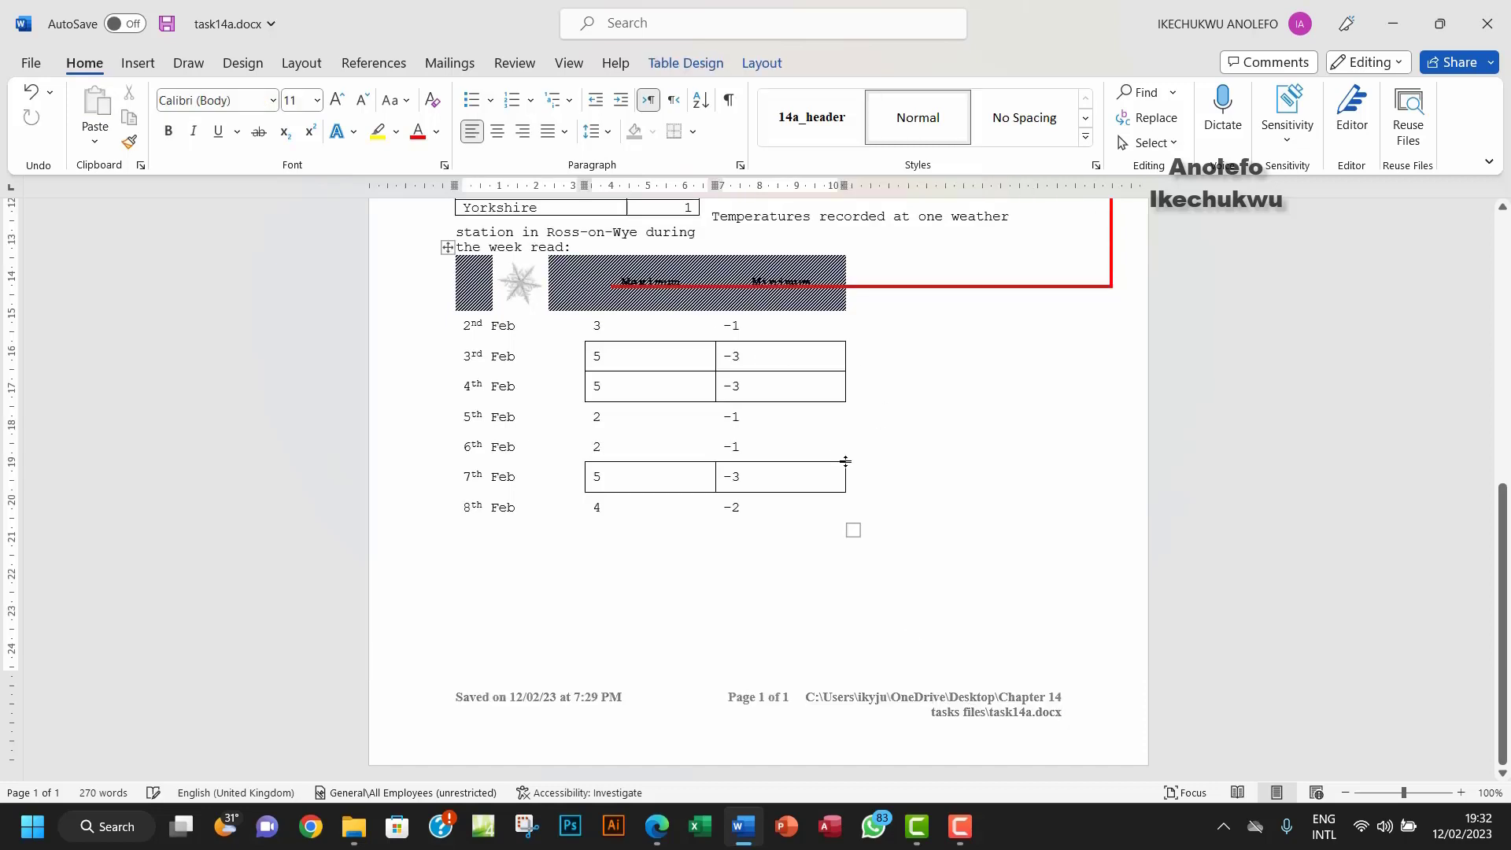
{"action": "scroll", "coordinate": [847, 457], "scroll_direction": "up", "scroll_amount": 3}
{"action": "scroll", "coordinate": [845, 461], "scroll_direction": "up", "scroll_amount": 2}
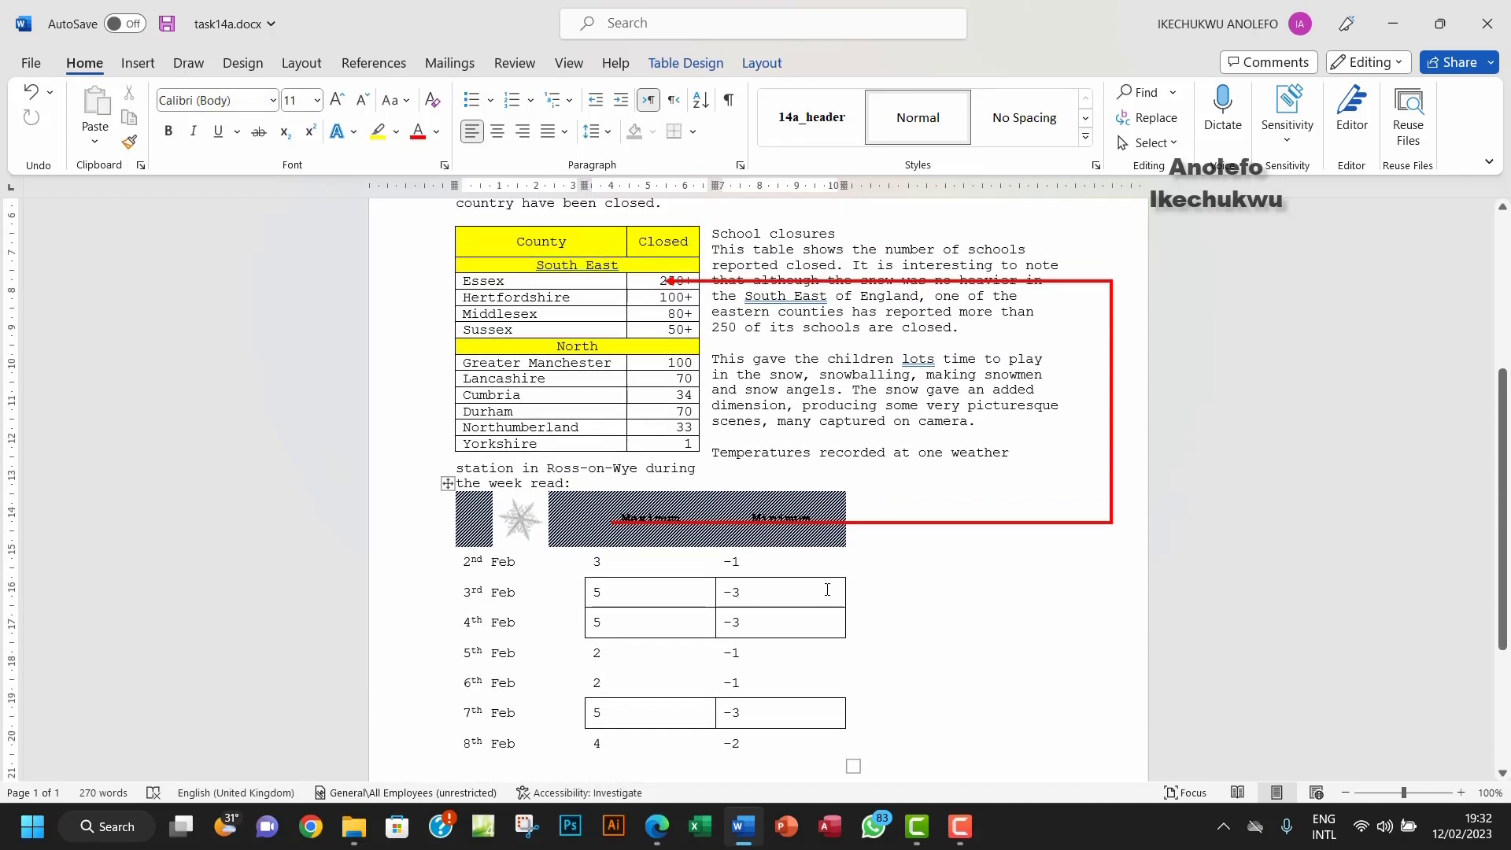
{"action": "left_click", "coordinate": [657, 827]}
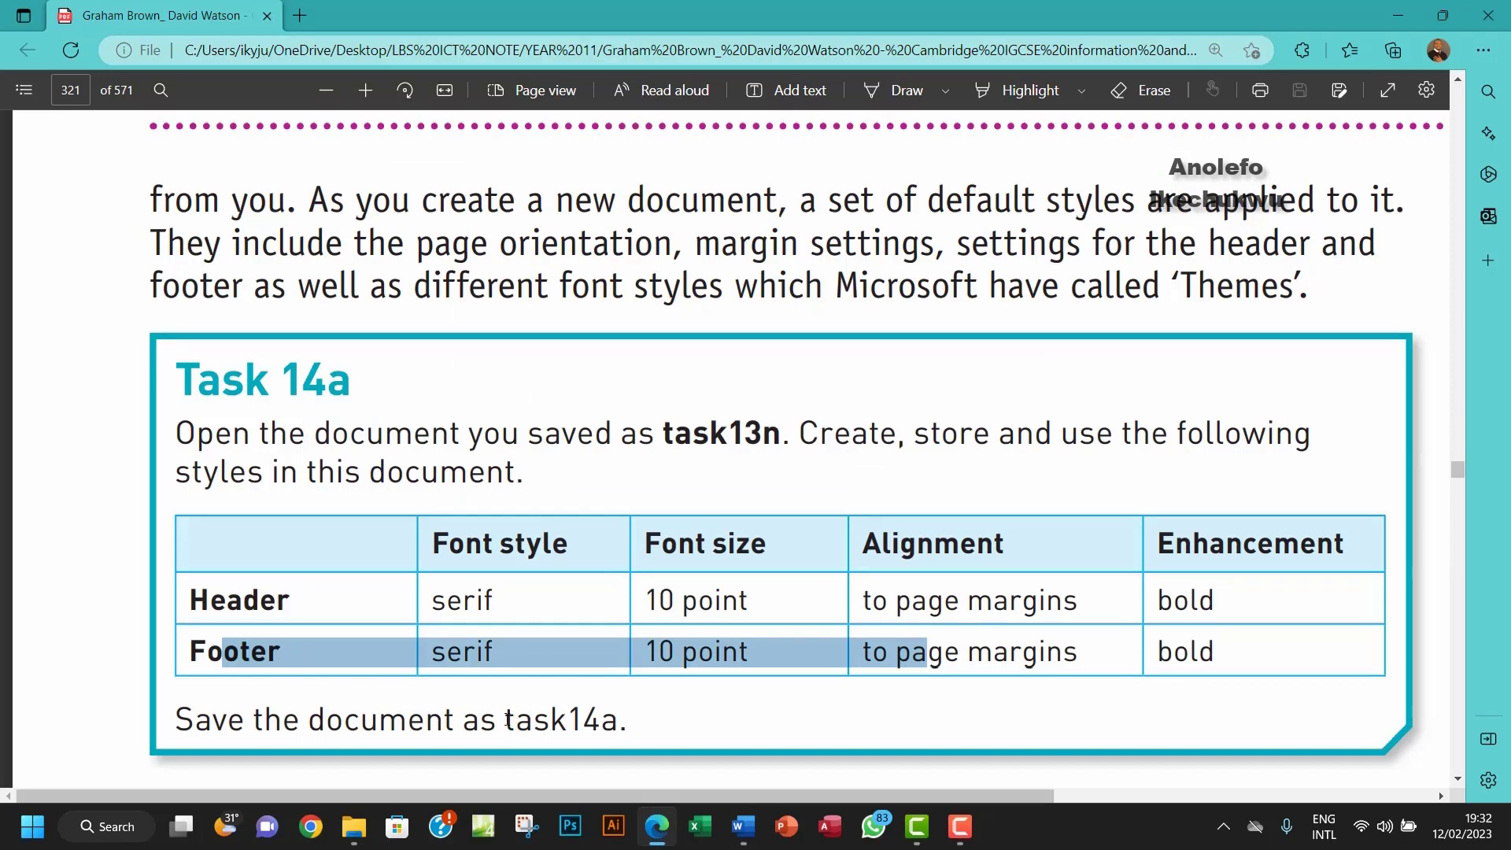
Step: Highlight the save name task14a in the textbook instructions
{"action": "left_click_drag", "start_coordinate": [507, 719], "coordinate": [610, 721]}
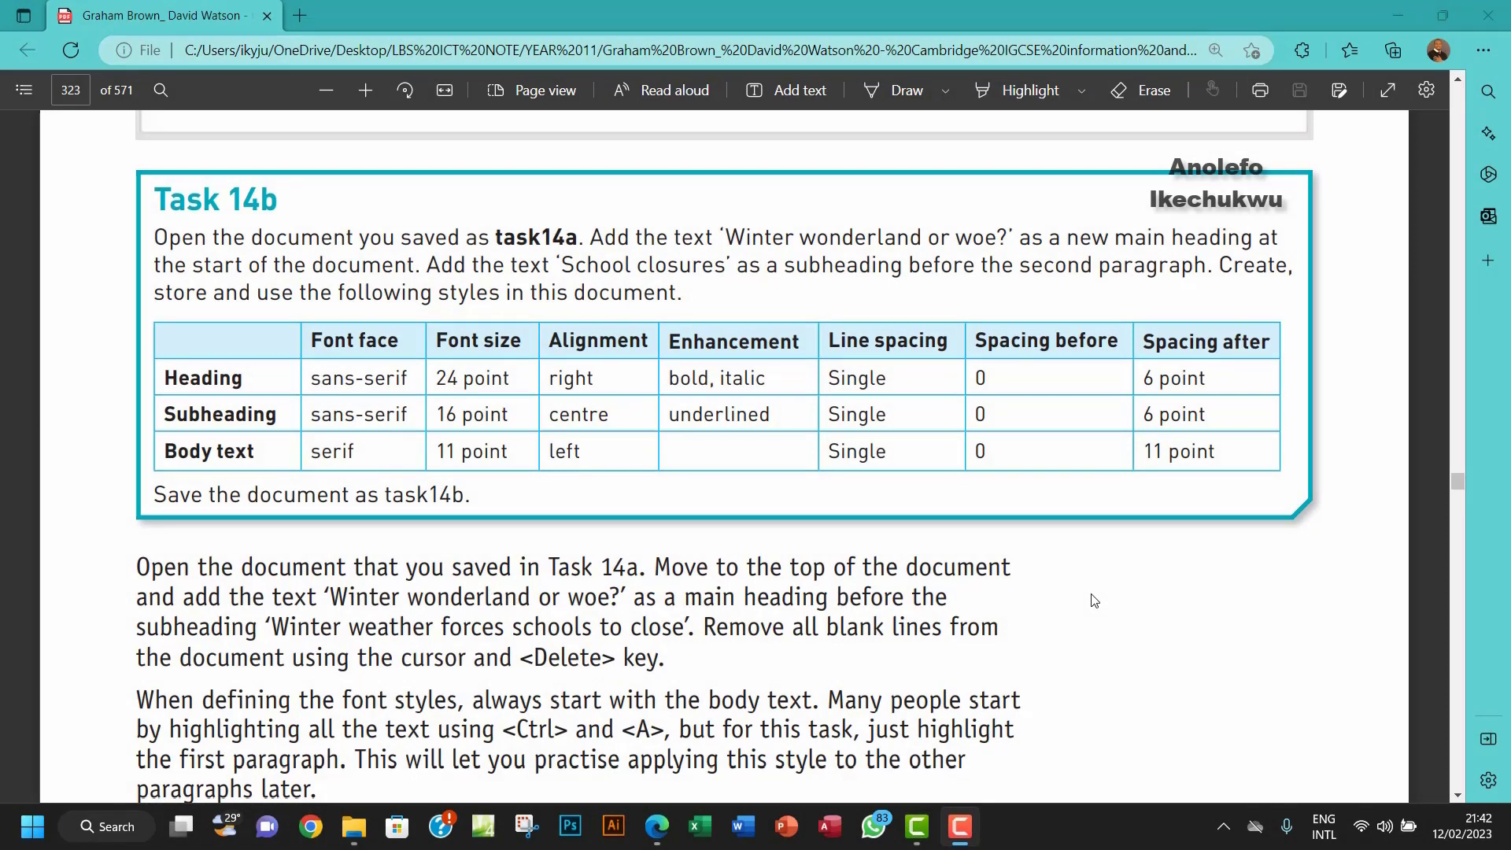
Step: Copy the heading 'Winter wonderland or woe?' from Task 14b and reopen task14a.docx from Chapter 14 tasks files
{"action": "left_click_drag", "start_coordinate": [496, 228], "coordinate": [578, 236]}
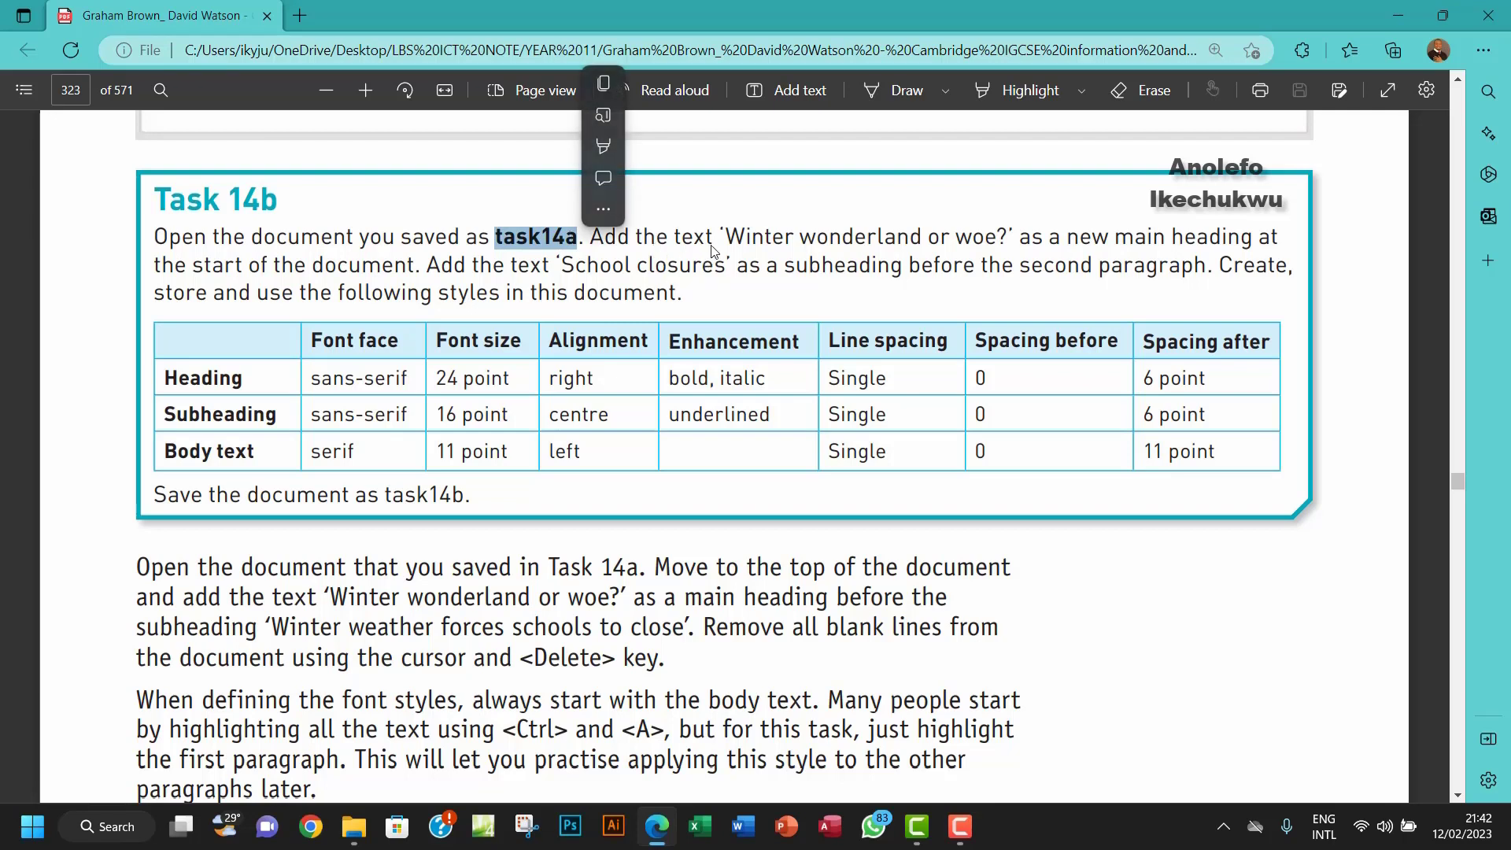
{"action": "left_click", "coordinate": [731, 234]}
{"action": "left_click_drag", "start_coordinate": [731, 234], "coordinate": [1005, 234]}
{"action": "key", "text": "ctrl+c"}
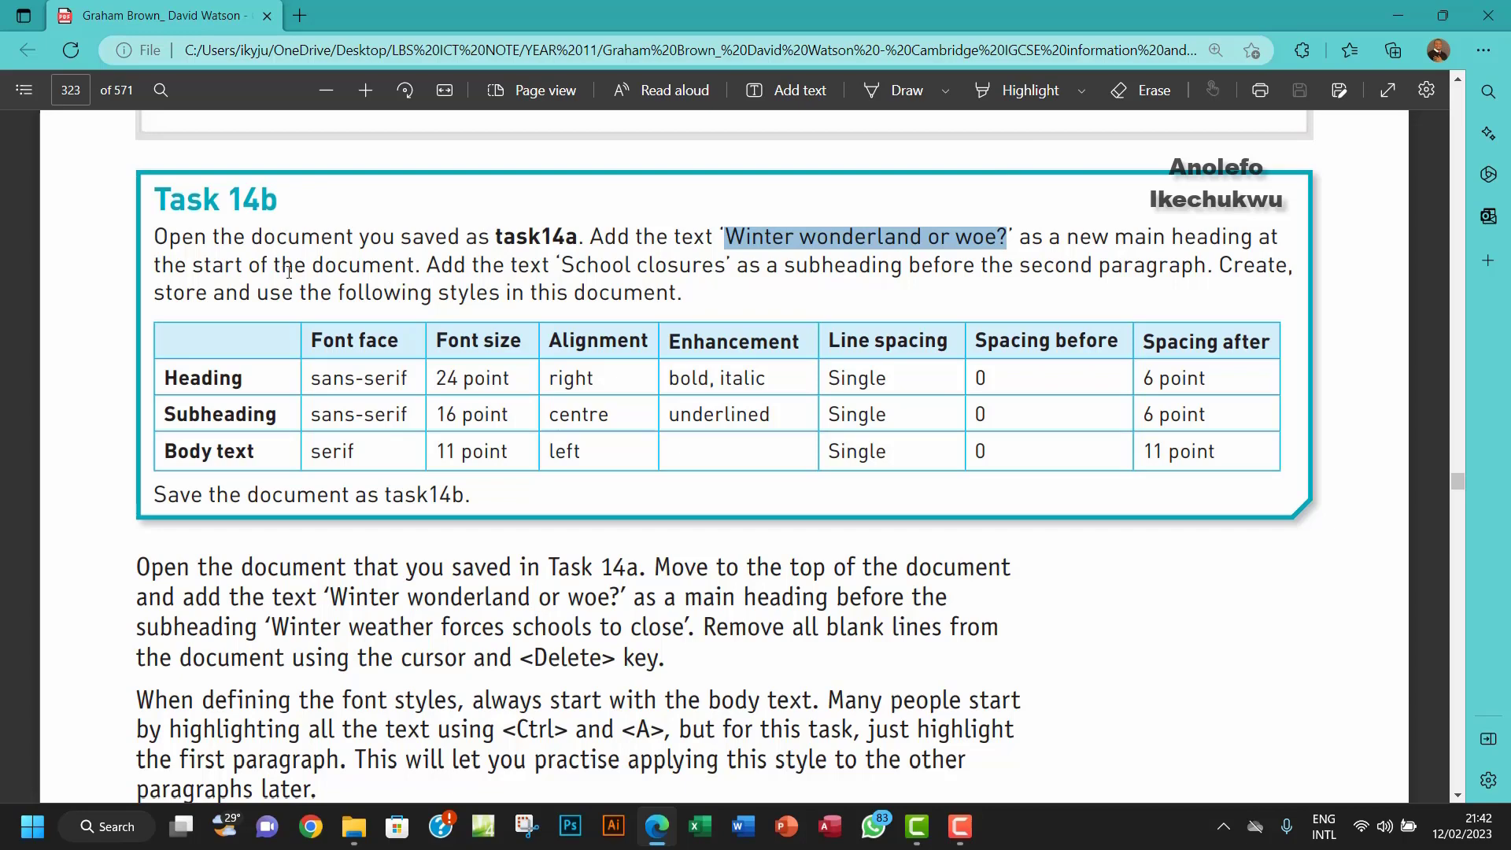
{"action": "double_click", "coordinate": [320, 264]}
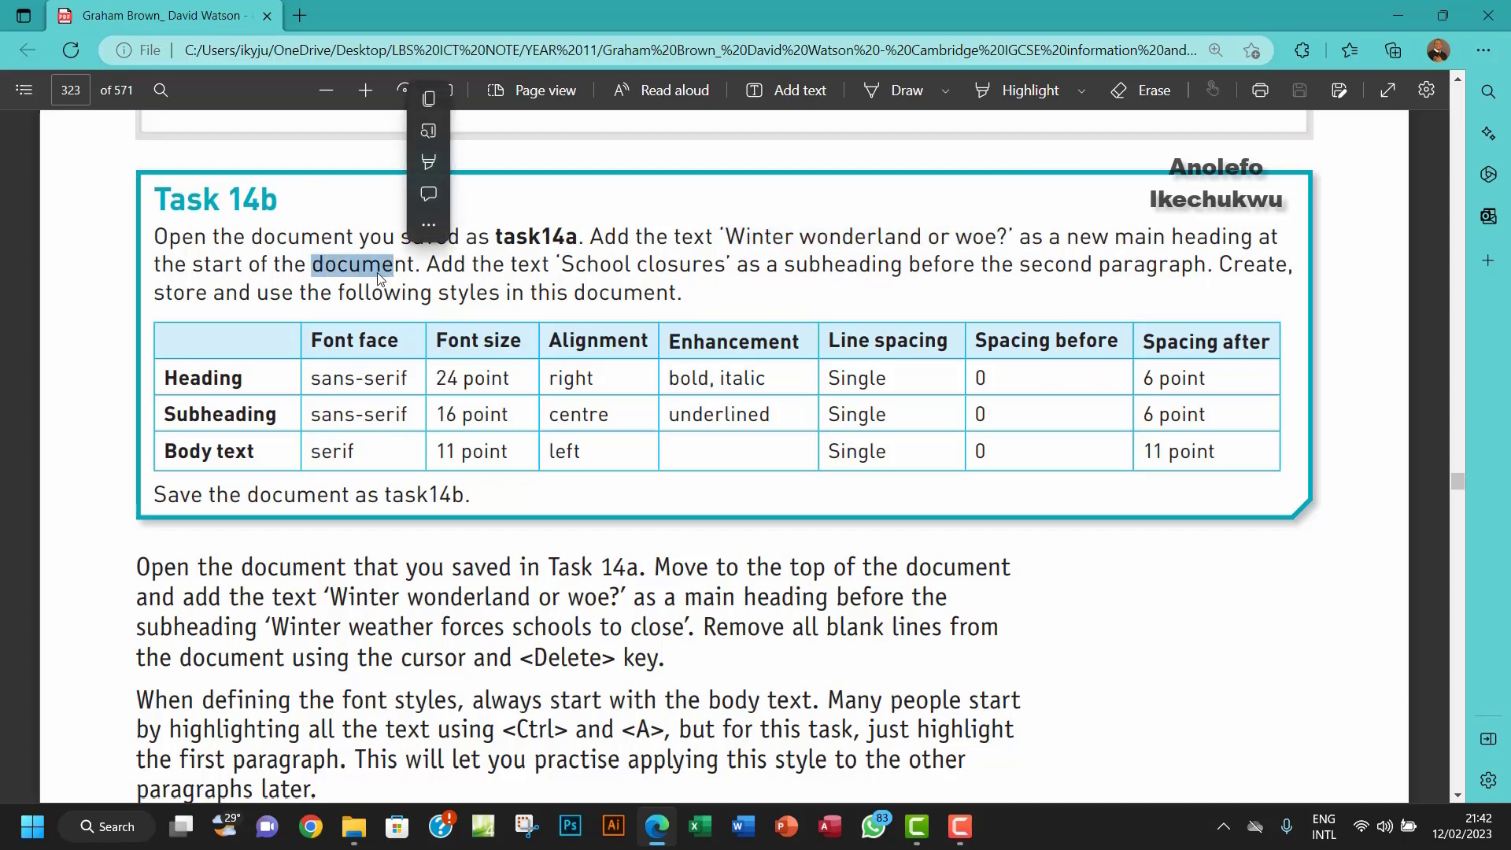
{"action": "left_click", "coordinate": [534, 236]}
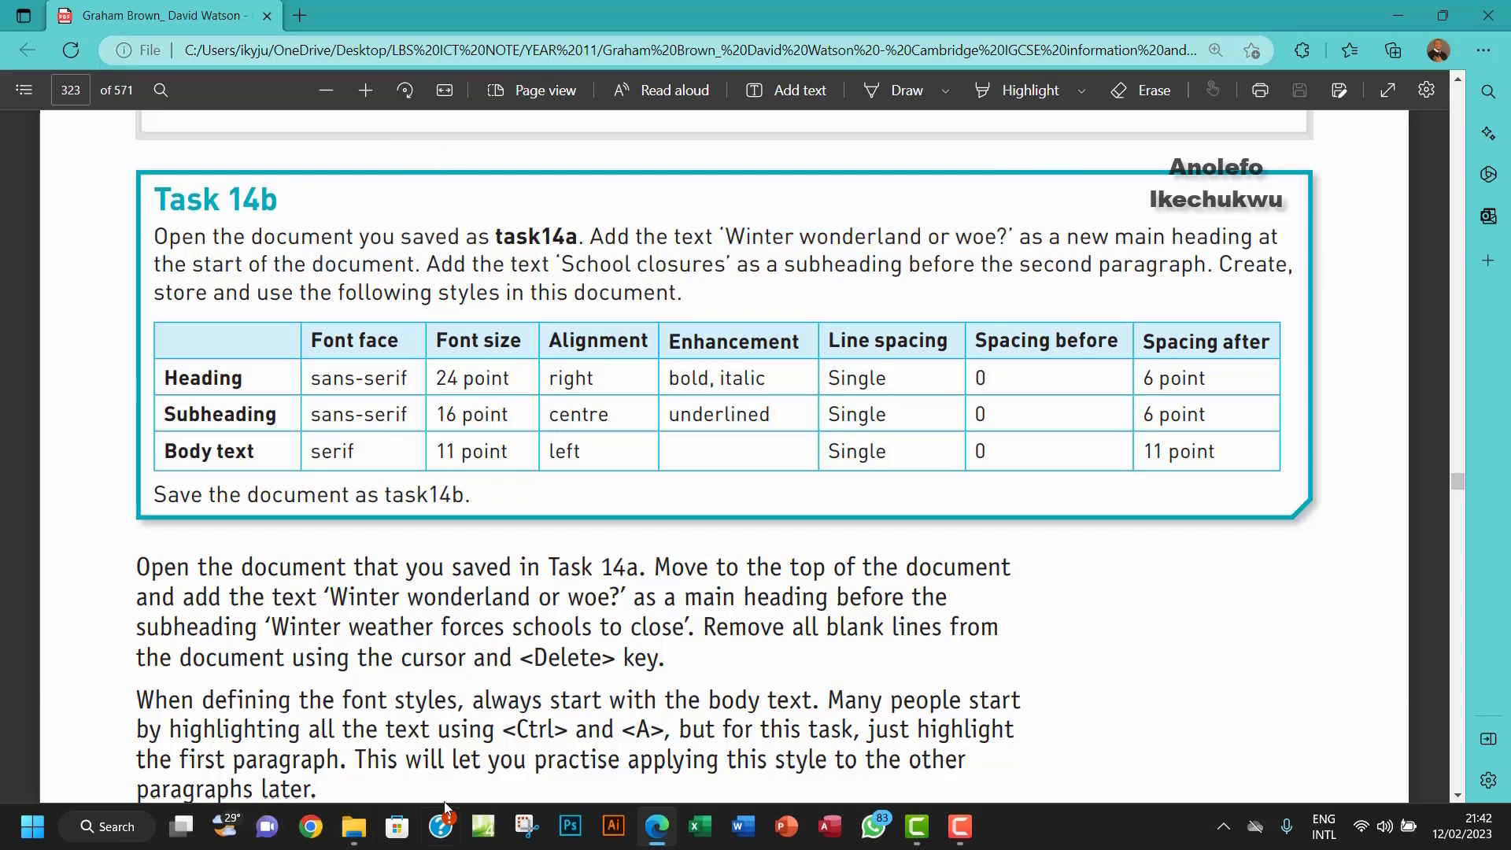
{"action": "left_click", "coordinate": [354, 826]}
{"action": "double_click", "coordinate": [343, 191]}
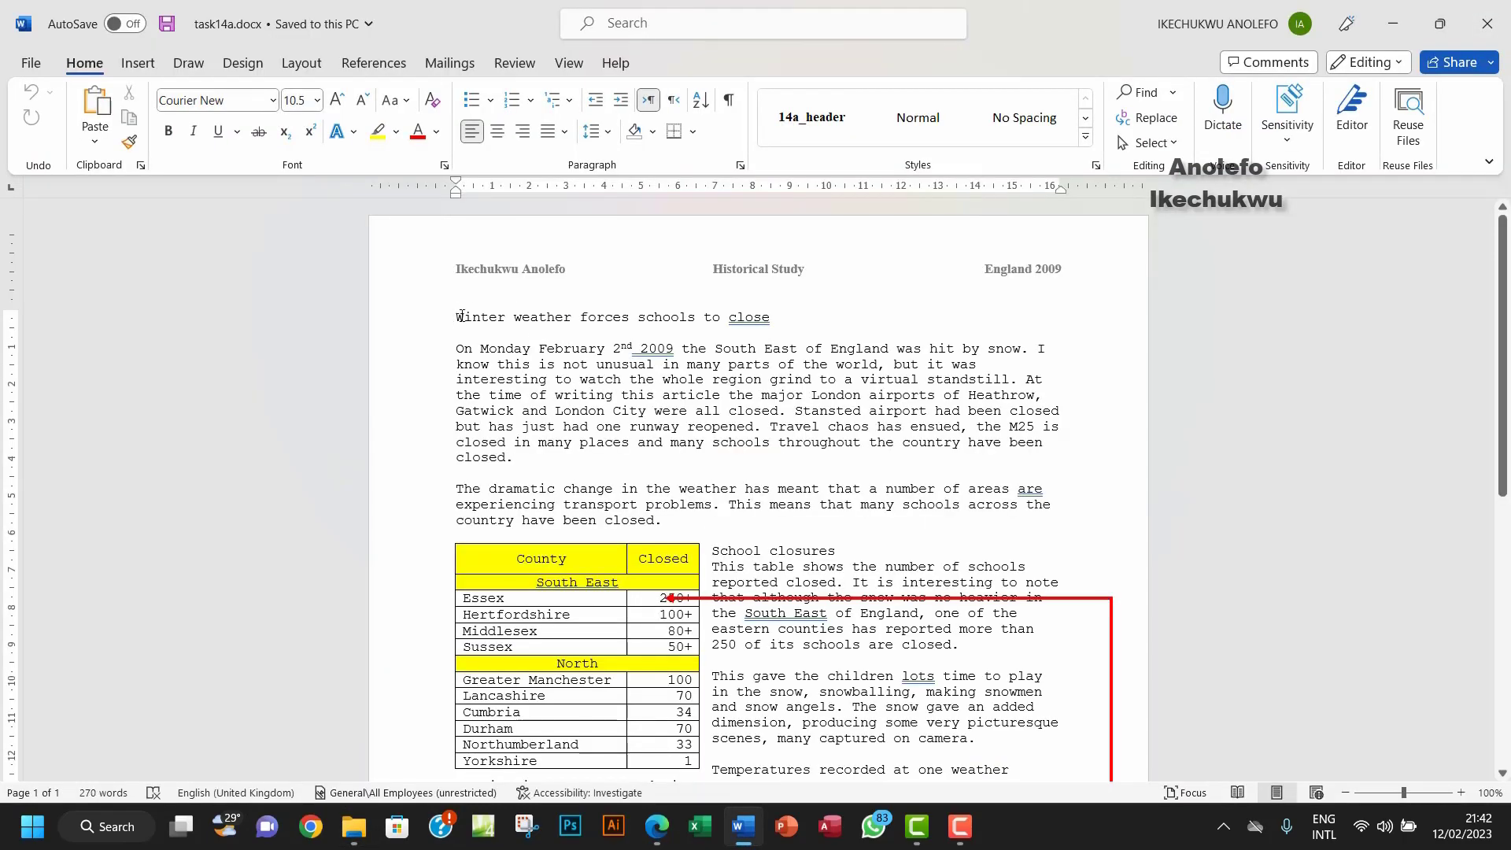
Step: Paste 'Winter wonderland or woe?' on a new first line above the existing heading
{"action": "key", "text": "Return"}
{"action": "key", "text": "Up"}
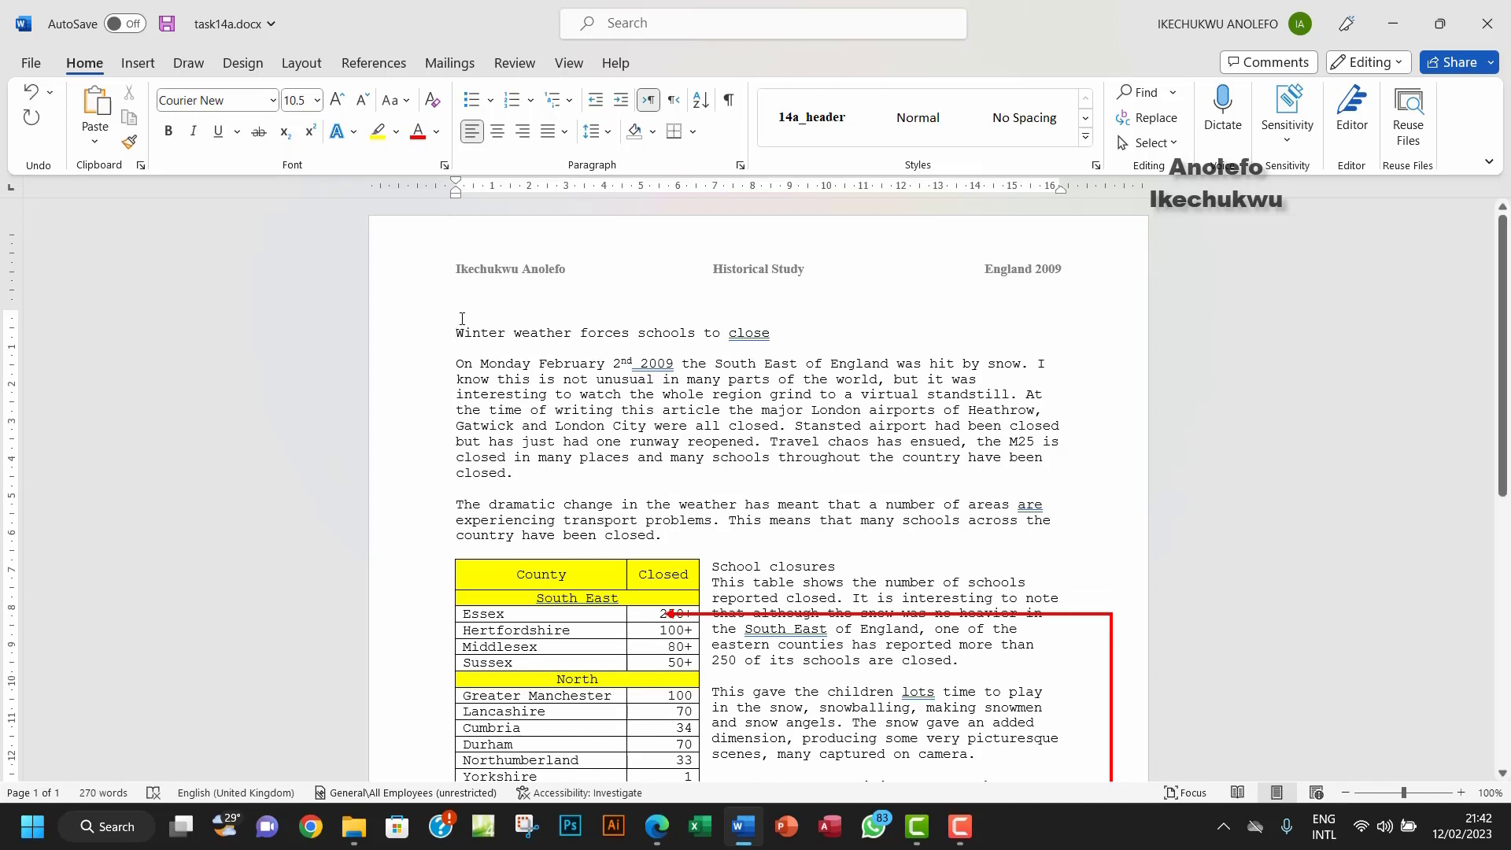
{"action": "right_click", "coordinate": [462, 313]}
{"action": "left_click", "coordinate": [571, 450]}
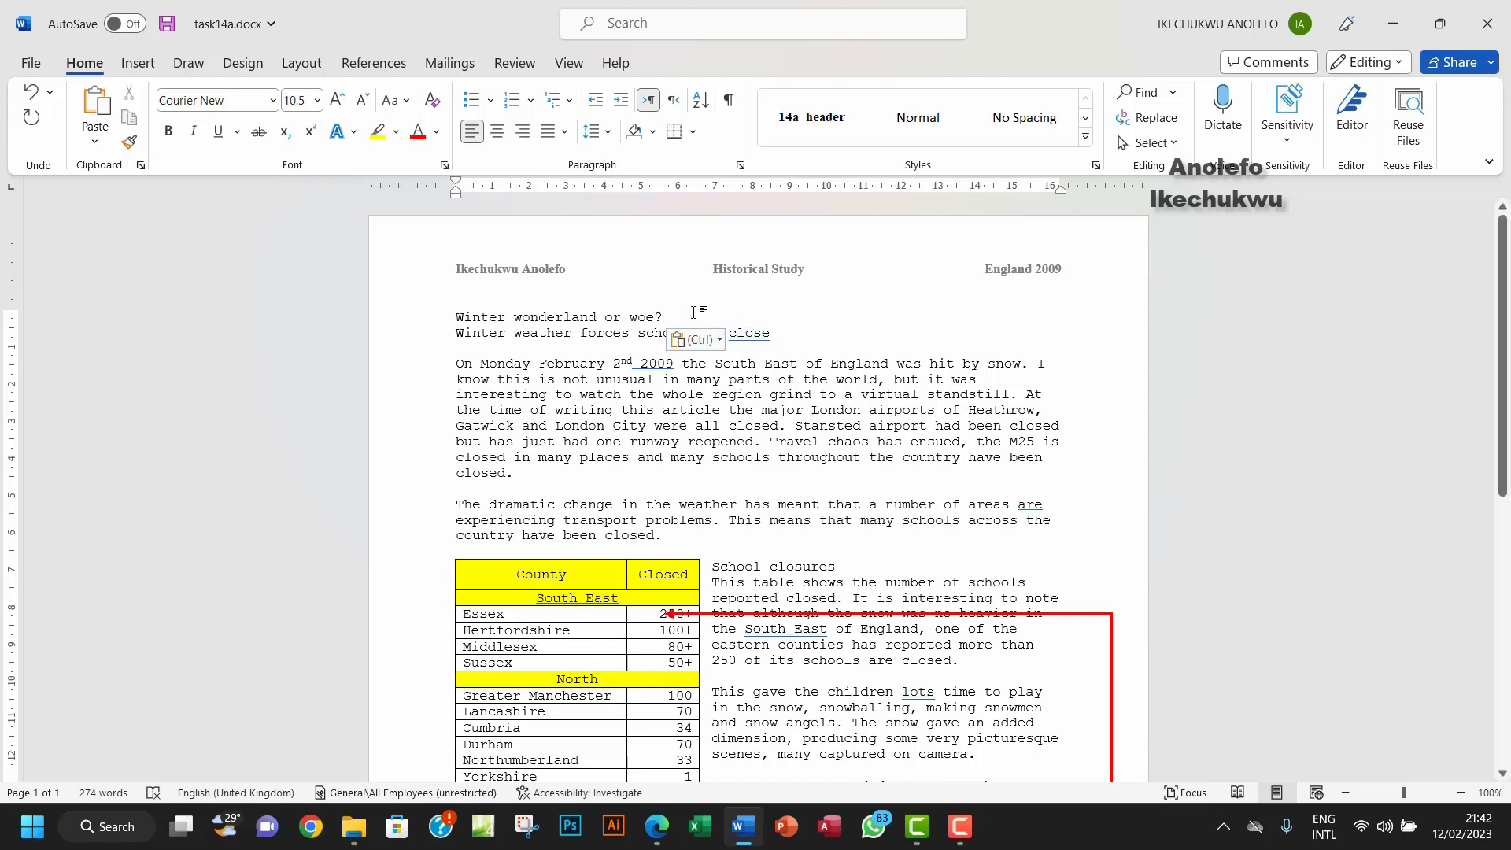
Step: Check the next Task 14b instruction, then select the 'School closures' line beside the table
{"action": "left_click", "coordinate": [656, 826]}
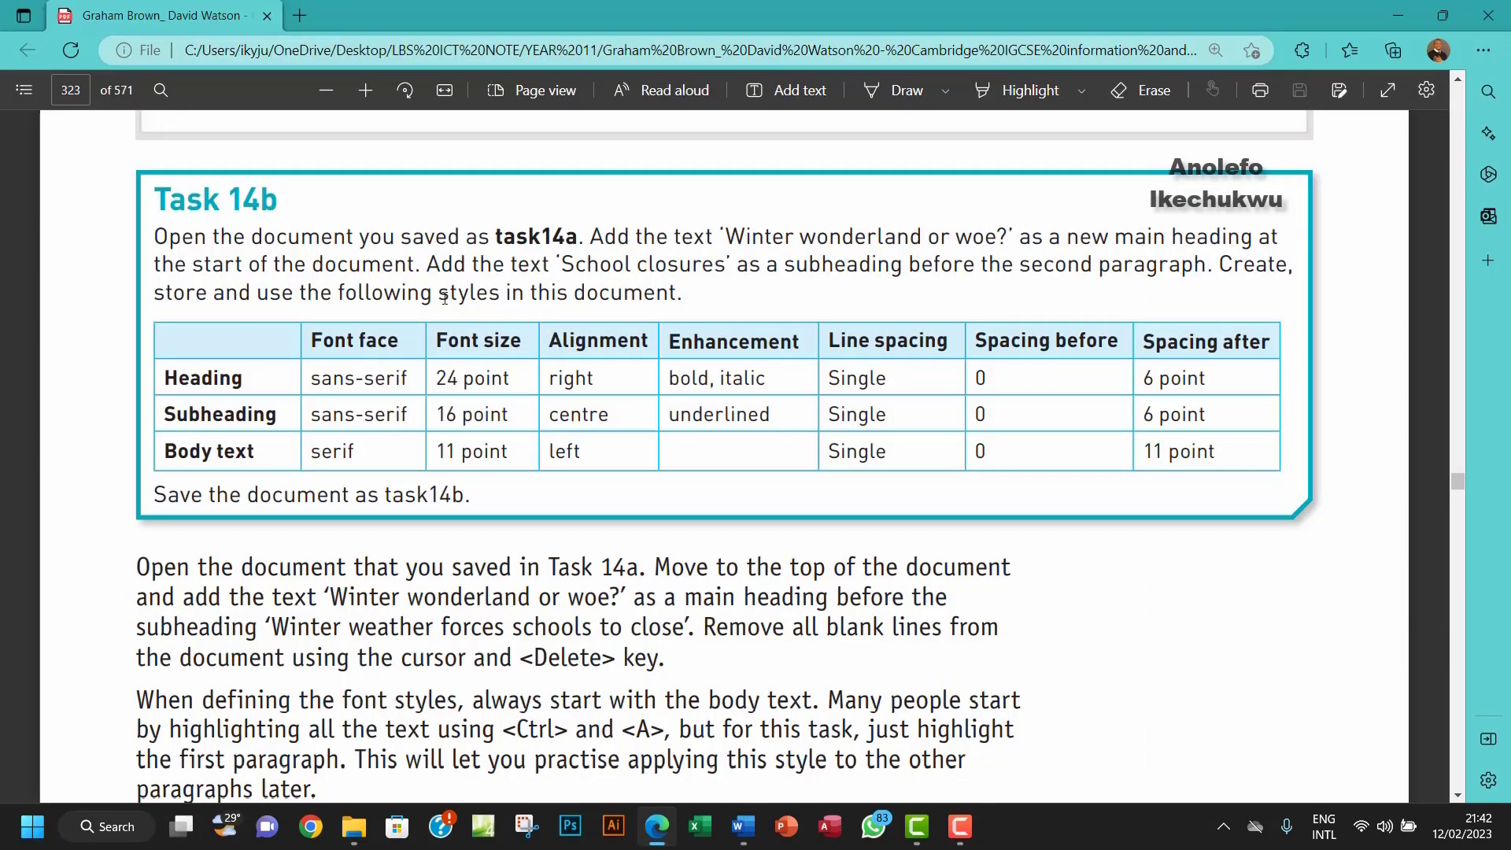
{"action": "left_click_drag", "start_coordinate": [428, 266], "coordinate": [551, 266]}
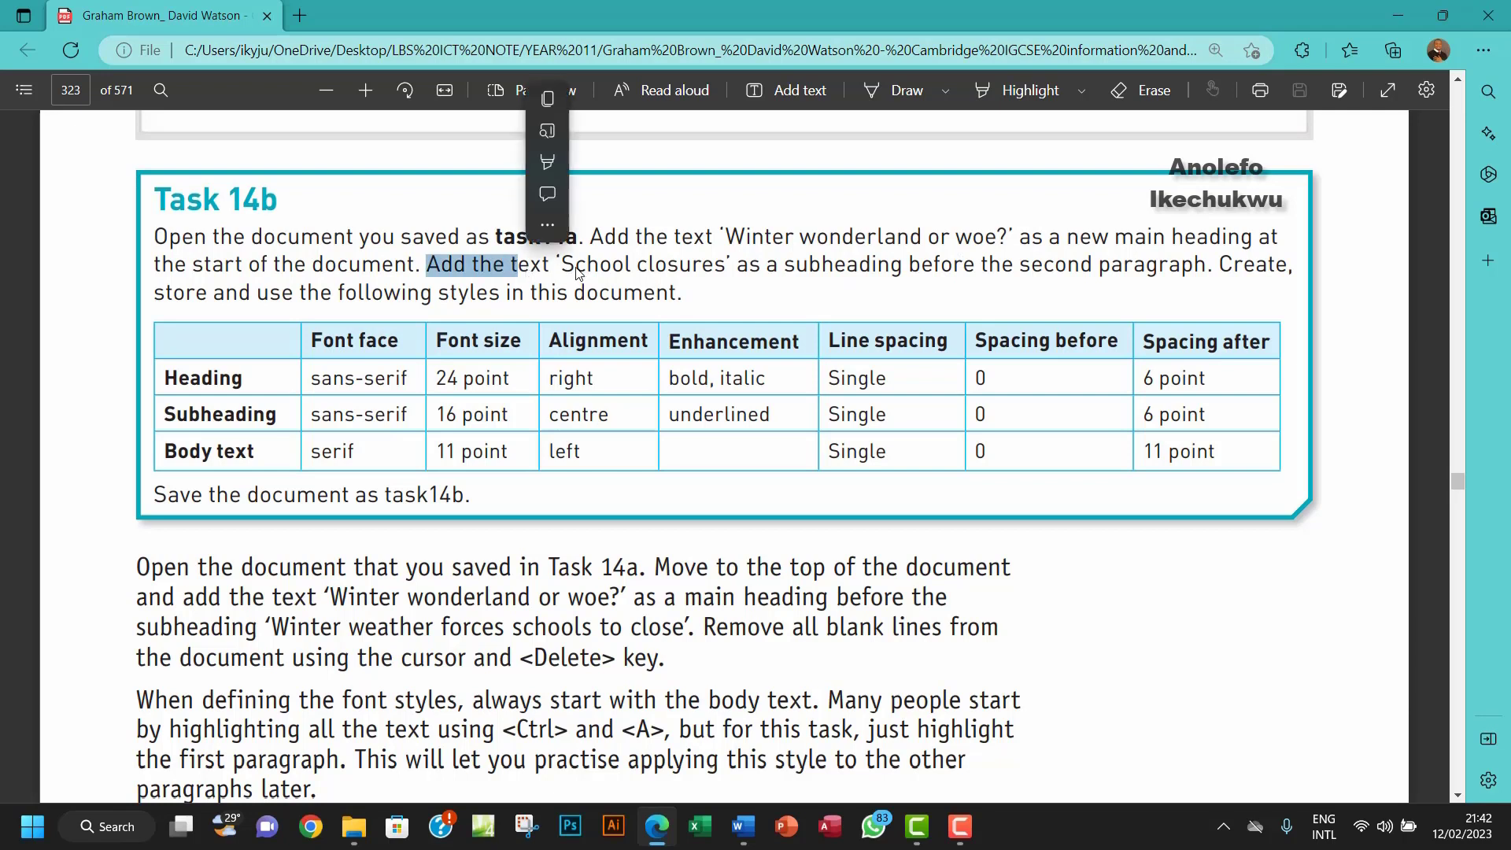
{"action": "left_click", "coordinate": [585, 267]}
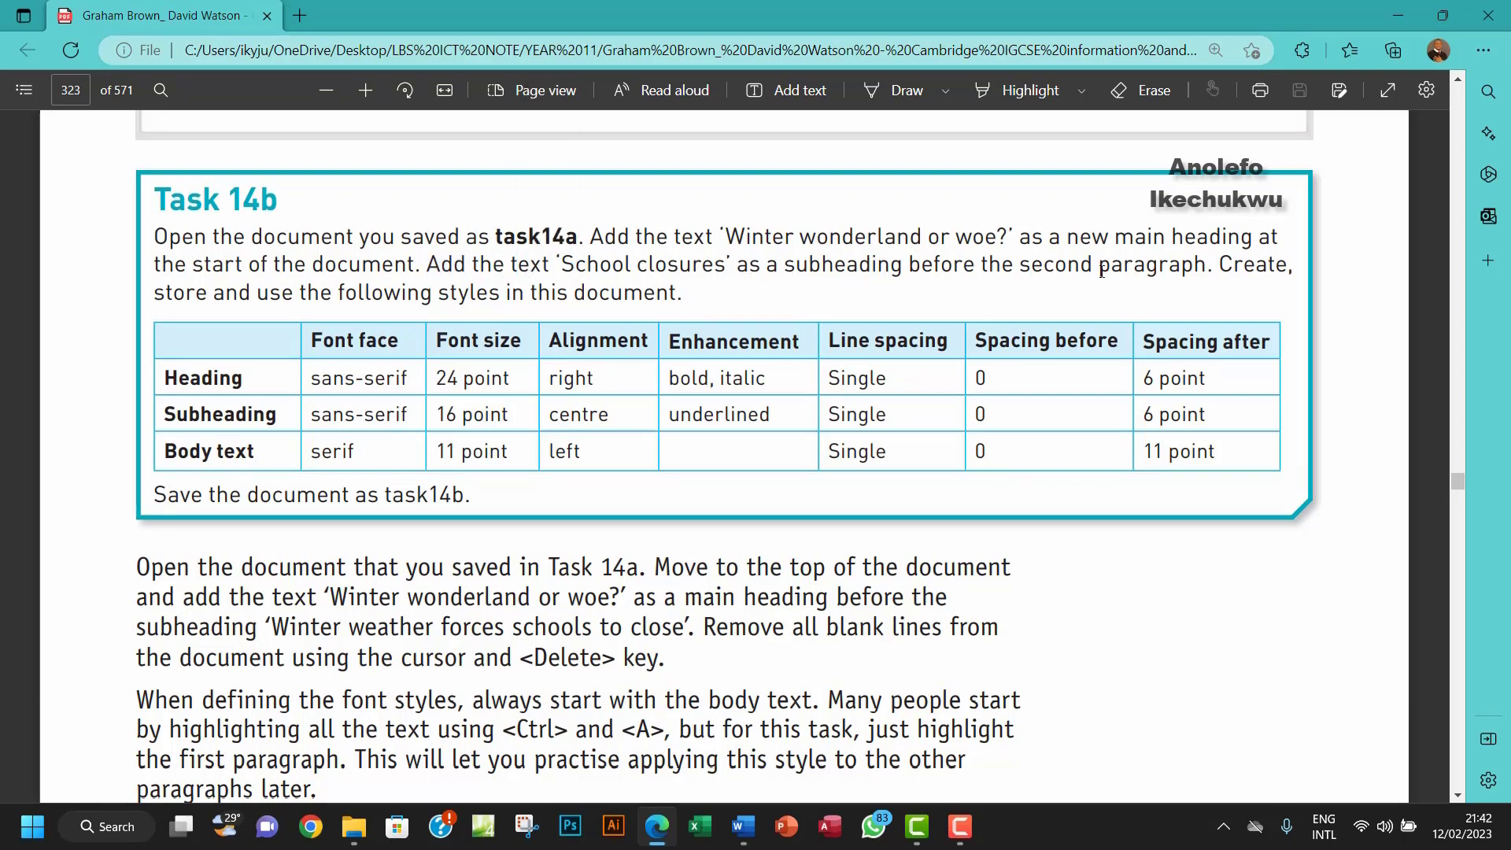
{"action": "left_click_drag", "start_coordinate": [1101, 271], "coordinate": [1164, 268]}
{"action": "left_click", "coordinate": [743, 827]}
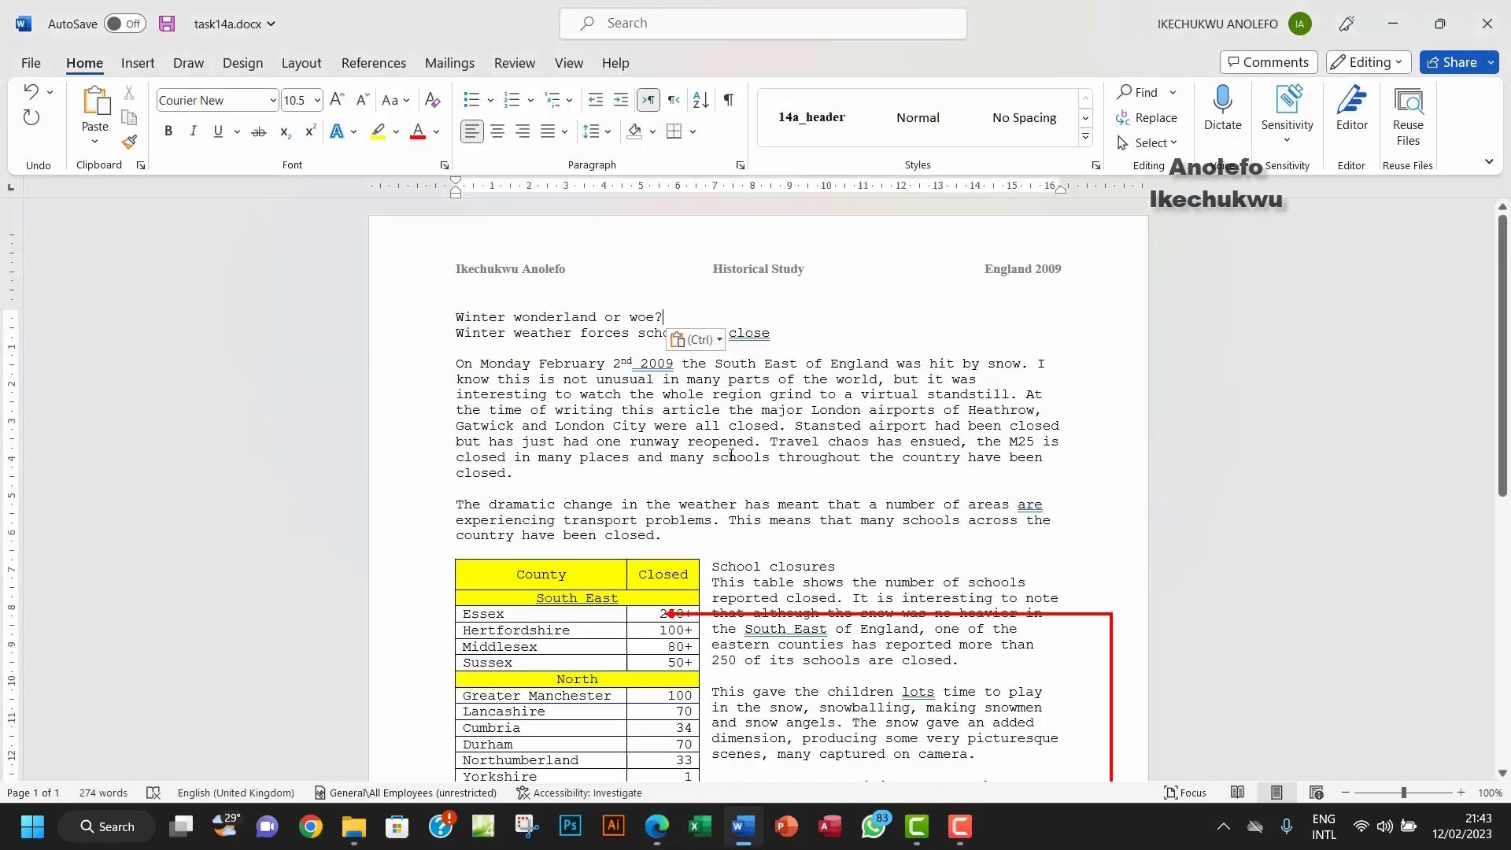
{"action": "left_click_drag", "start_coordinate": [838, 567], "coordinate": [721, 567]}
{"action": "key", "text": "ctrl+c"}
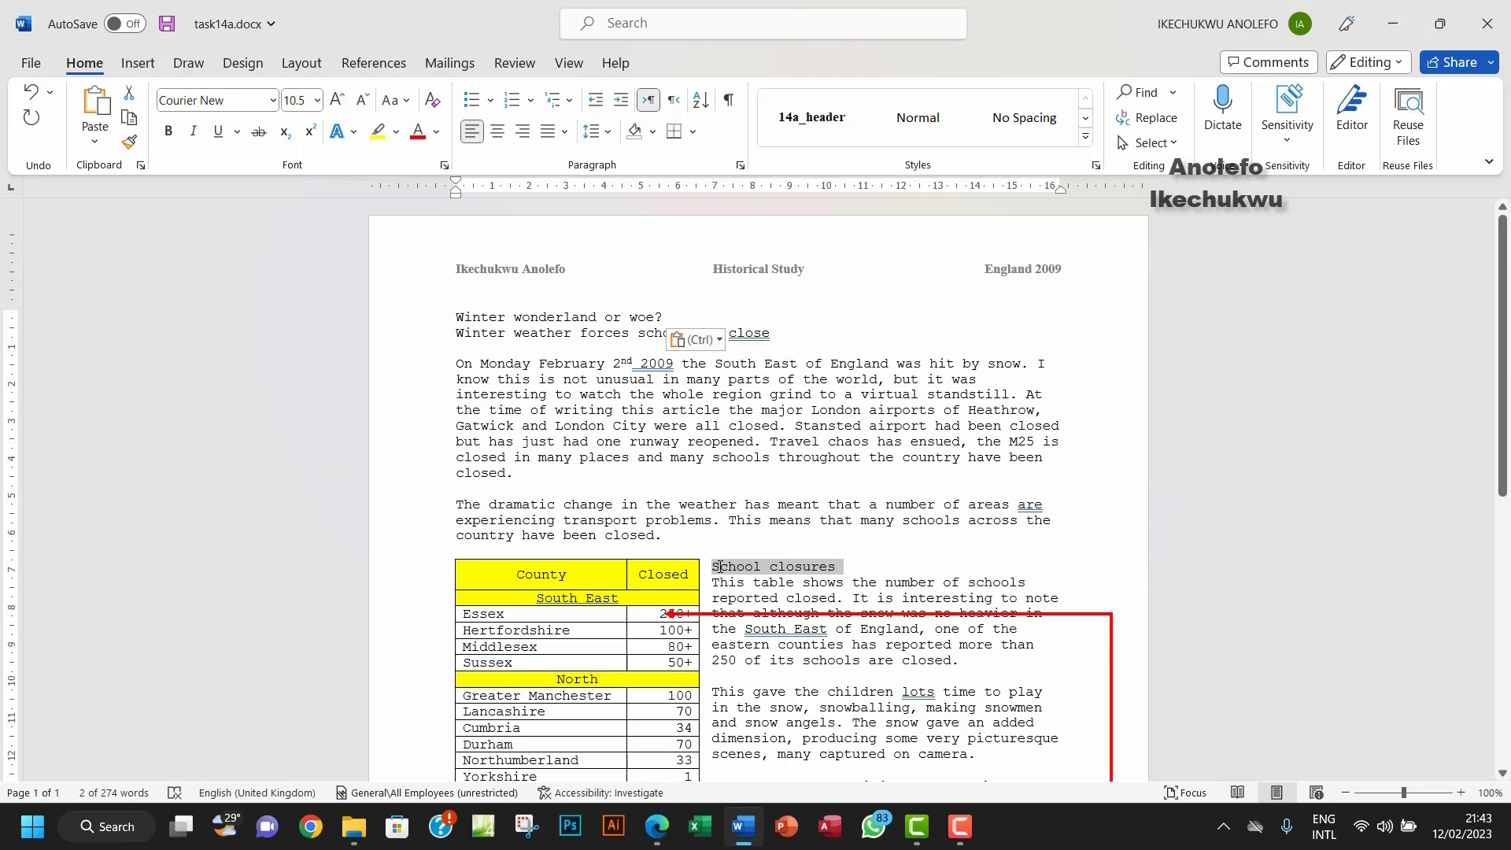
Step: Move 'School closures' from beside the table to its own line above the second paragraph, as plain text
{"action": "key", "text": "Delete"}
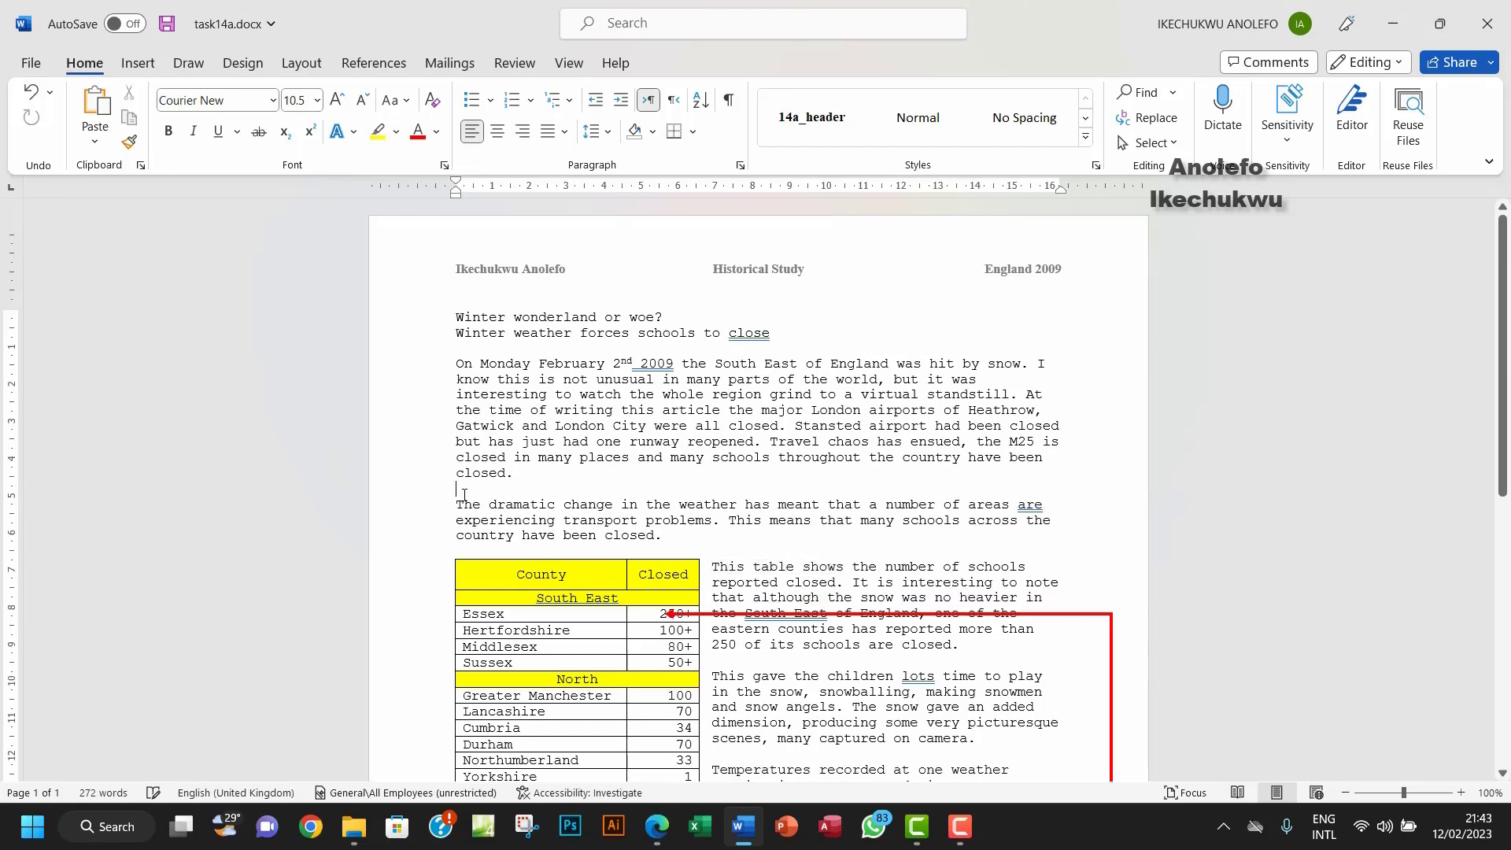
{"action": "right_click", "coordinate": [464, 494]}
{"action": "left_click", "coordinate": [597, 239]}
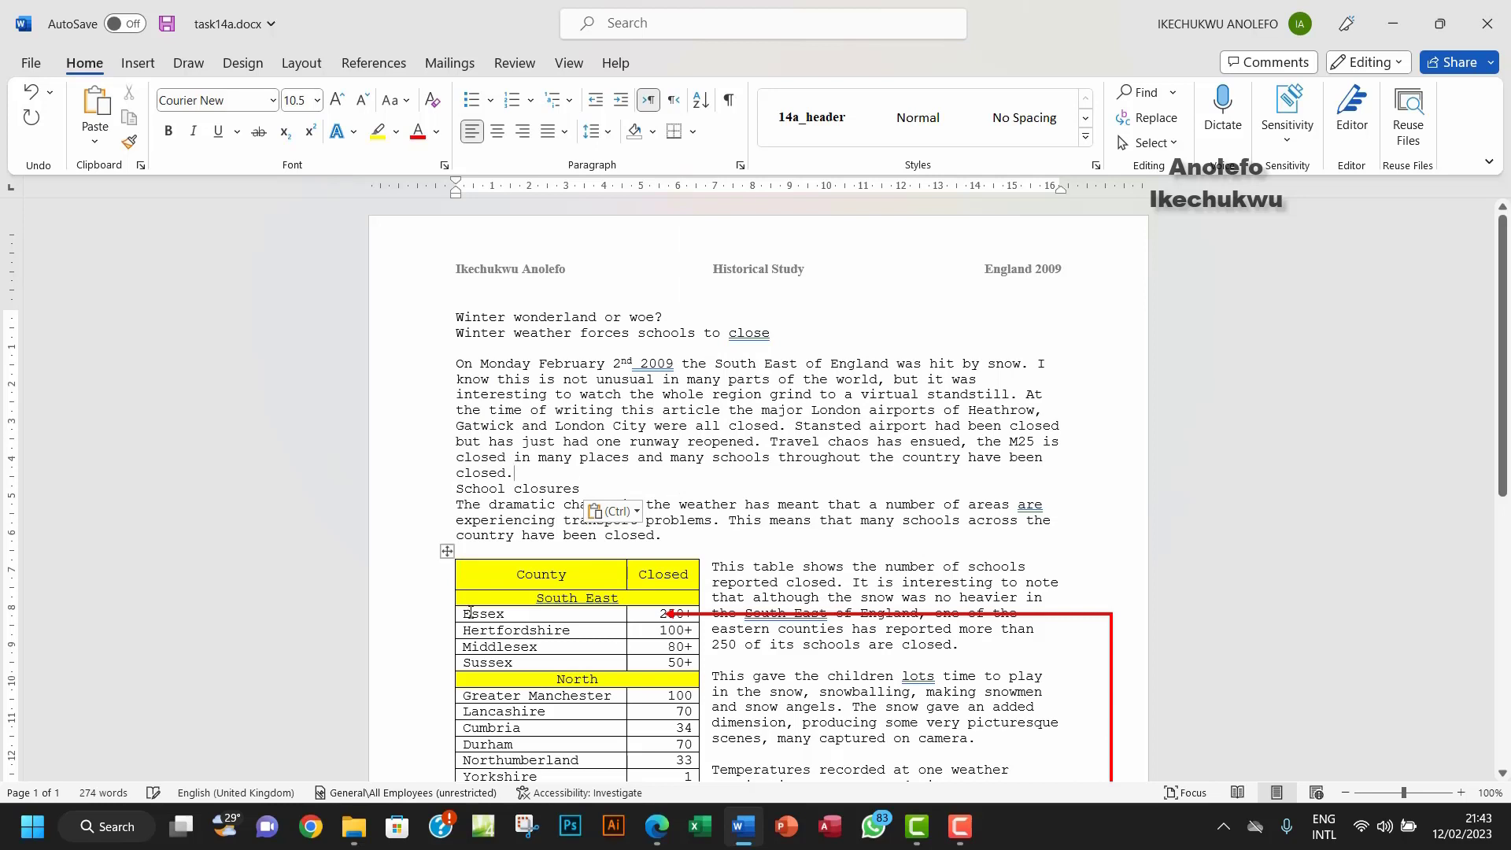
{"action": "key", "text": "Return"}
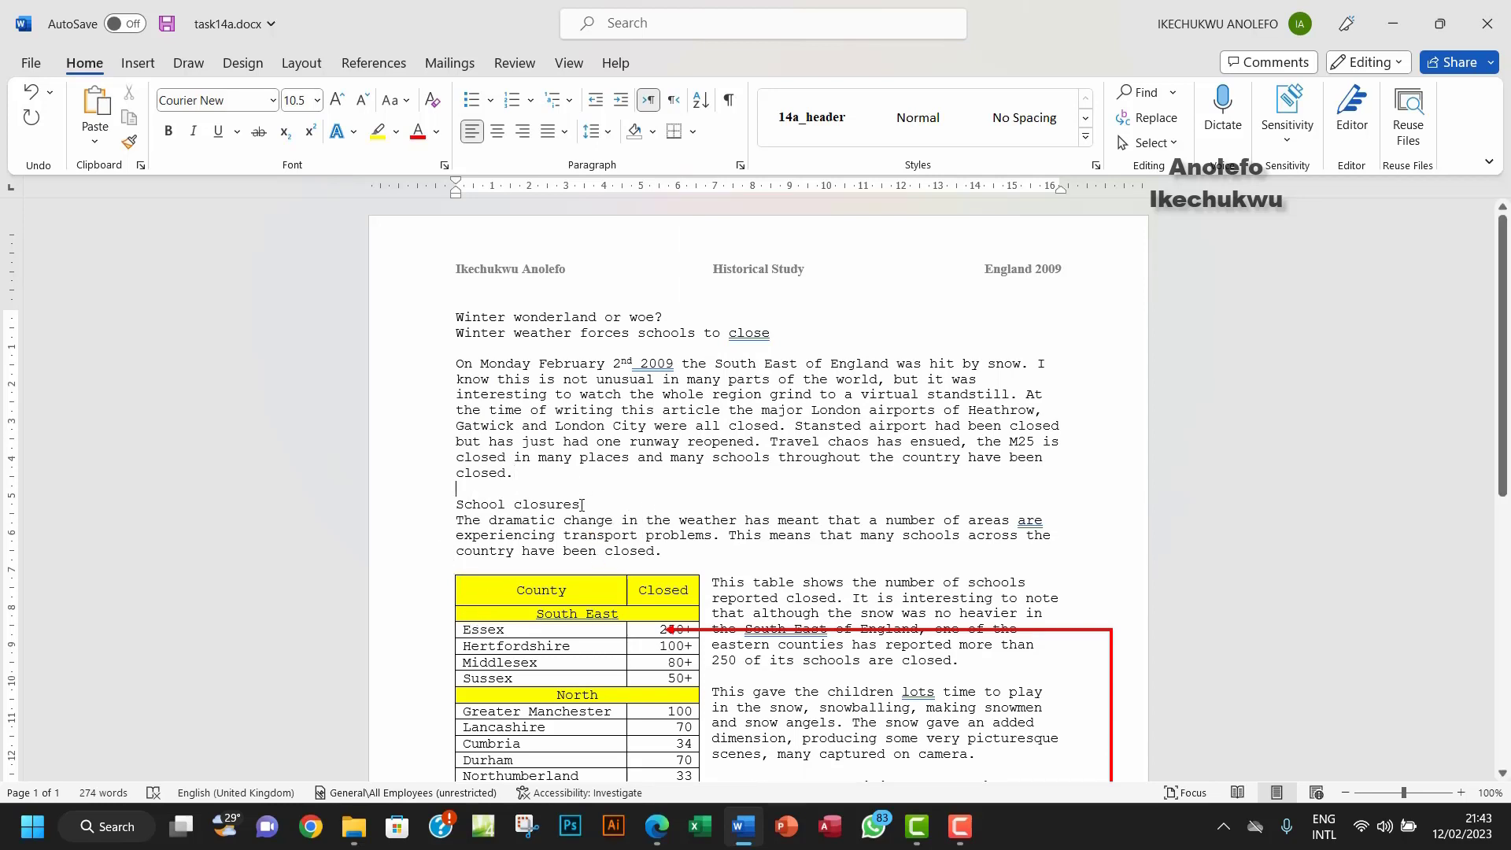
{"action": "left_click_drag", "start_coordinate": [586, 505], "coordinate": [467, 517]}
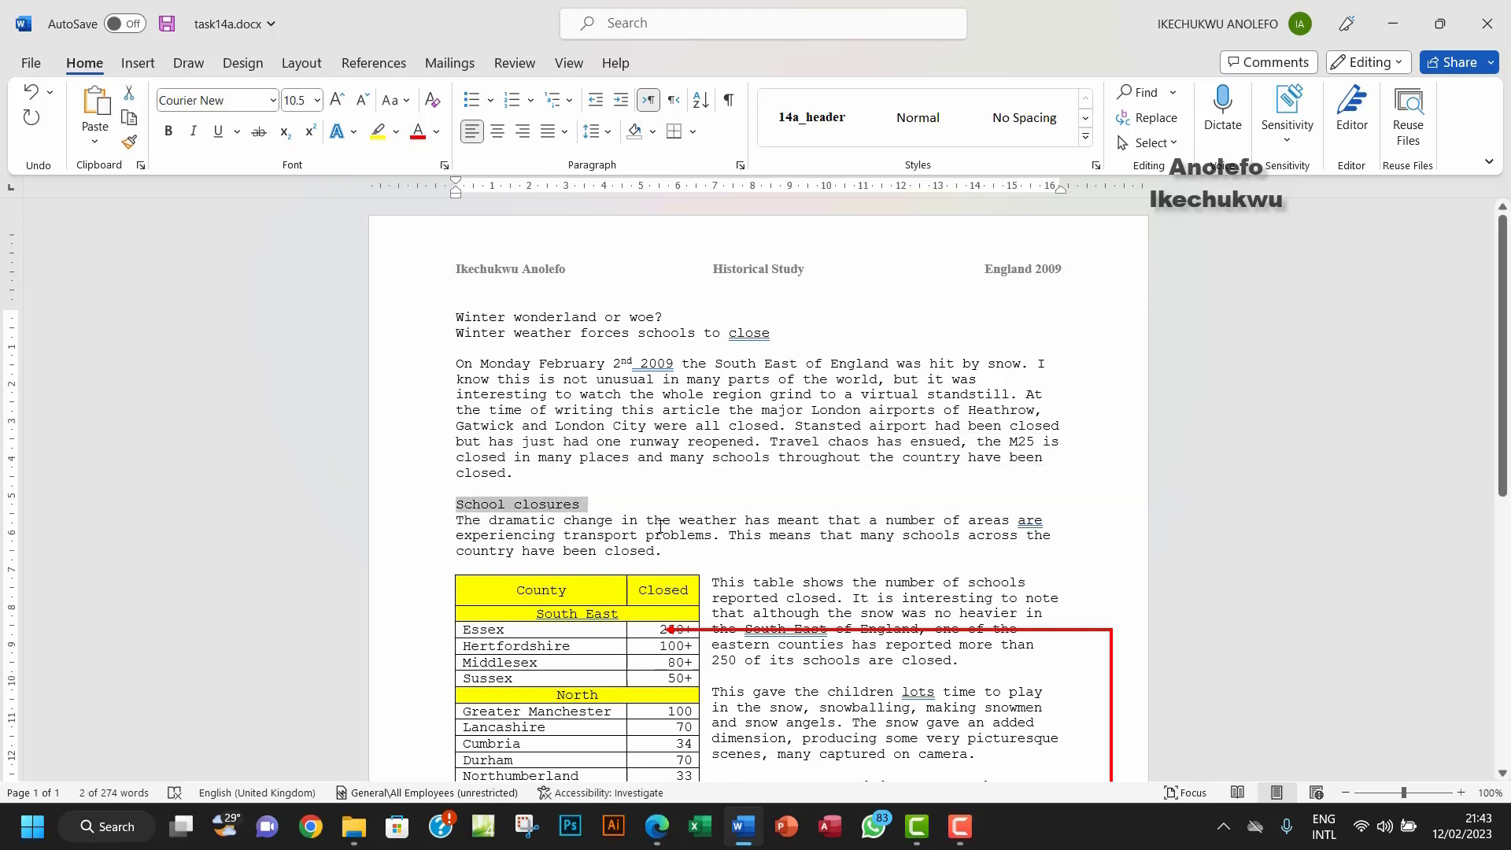
Step: Review the Task 14b Heading style row, then select the 'Winter wonderland or woe?' heading
{"action": "left_click", "coordinate": [657, 826]}
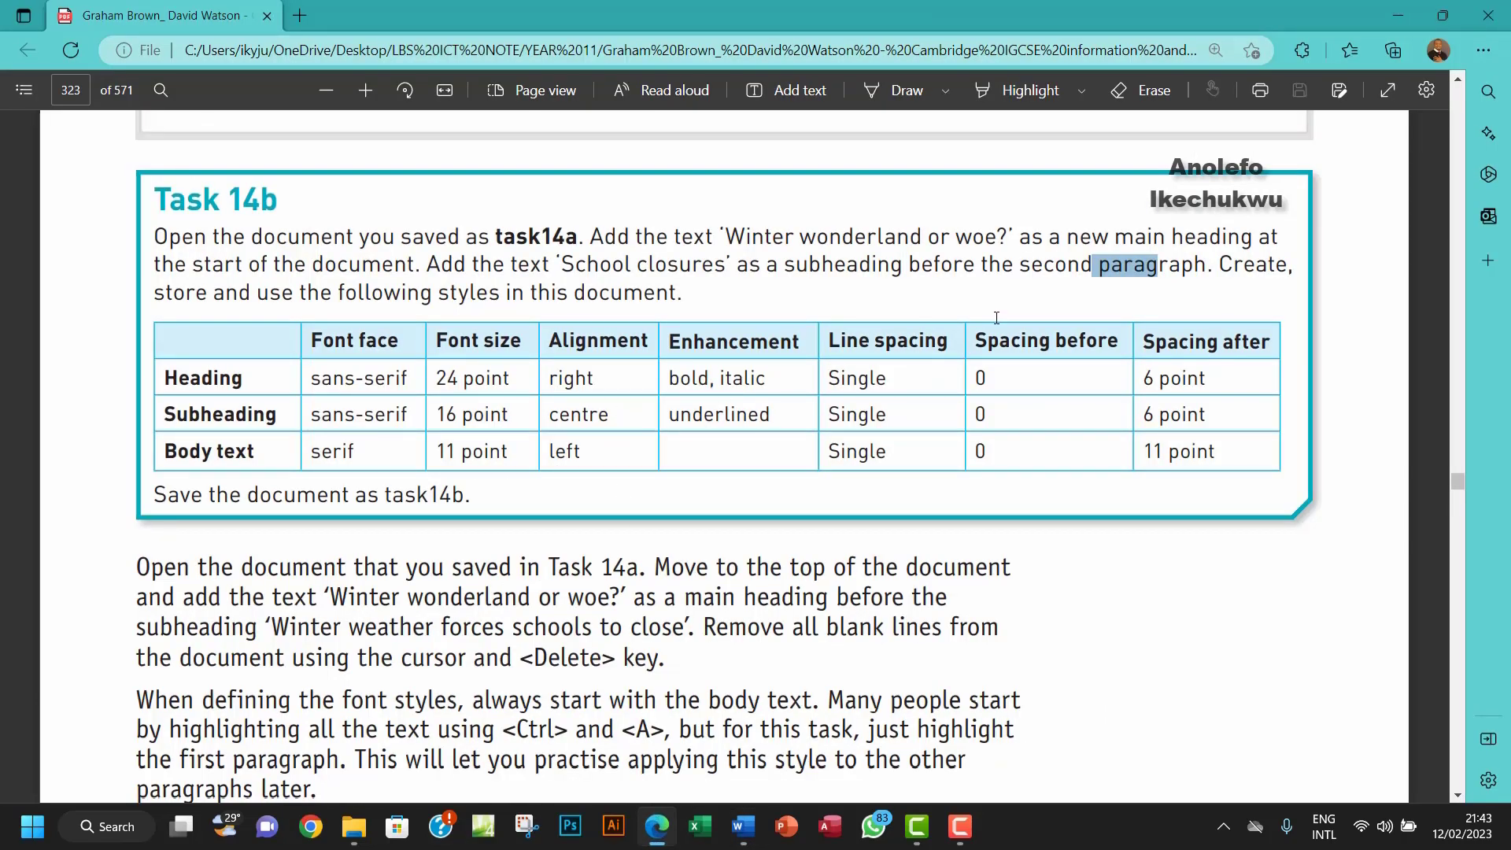
{"action": "left_click_drag", "start_coordinate": [1217, 270], "coordinate": [1275, 272]}
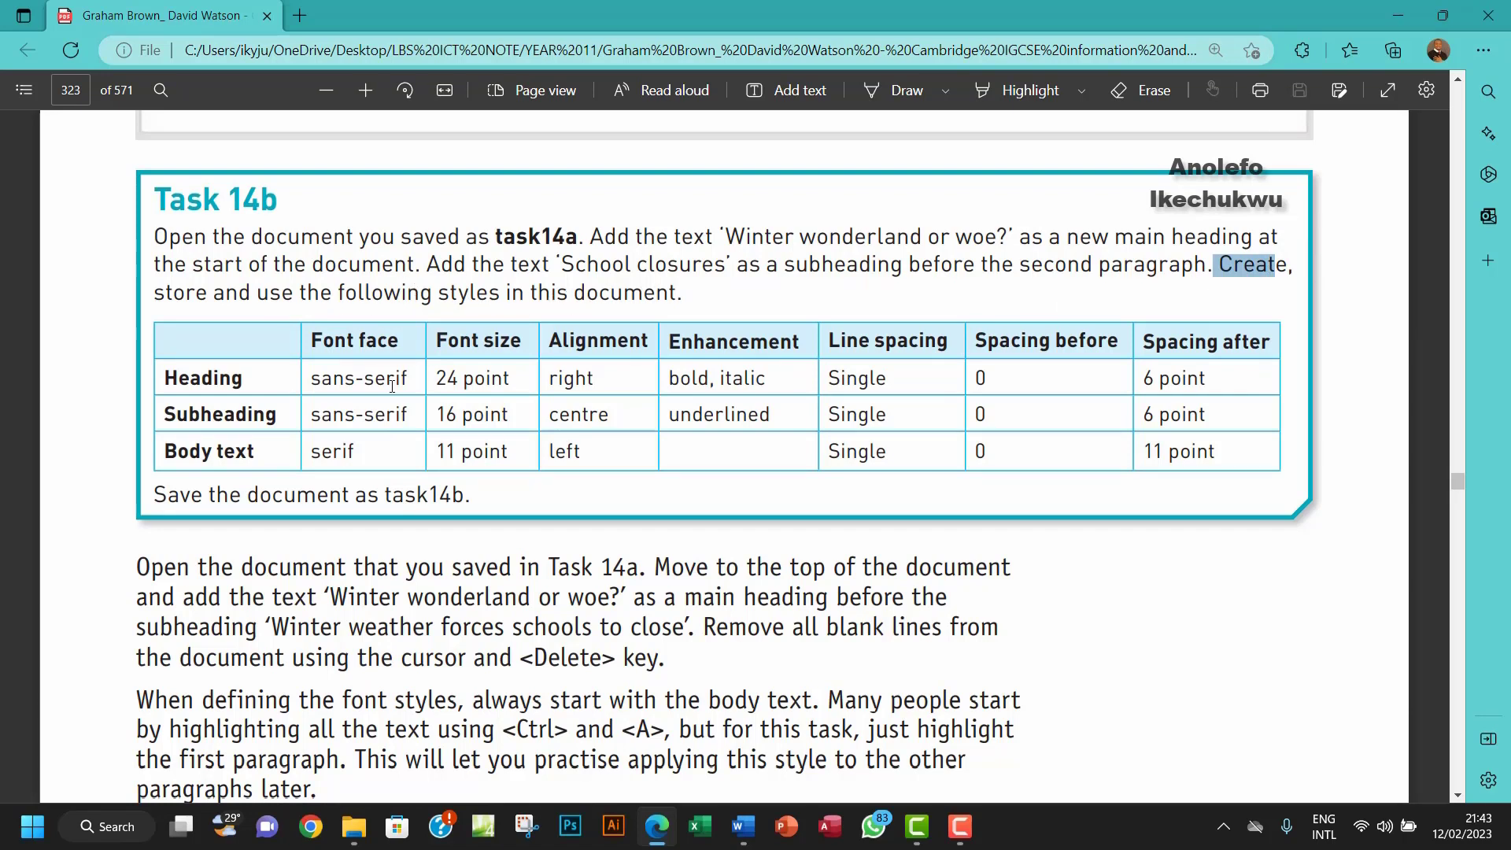
{"action": "left_click_drag", "start_coordinate": [178, 384], "coordinate": [1258, 368]}
{"action": "left_click", "coordinate": [197, 383]}
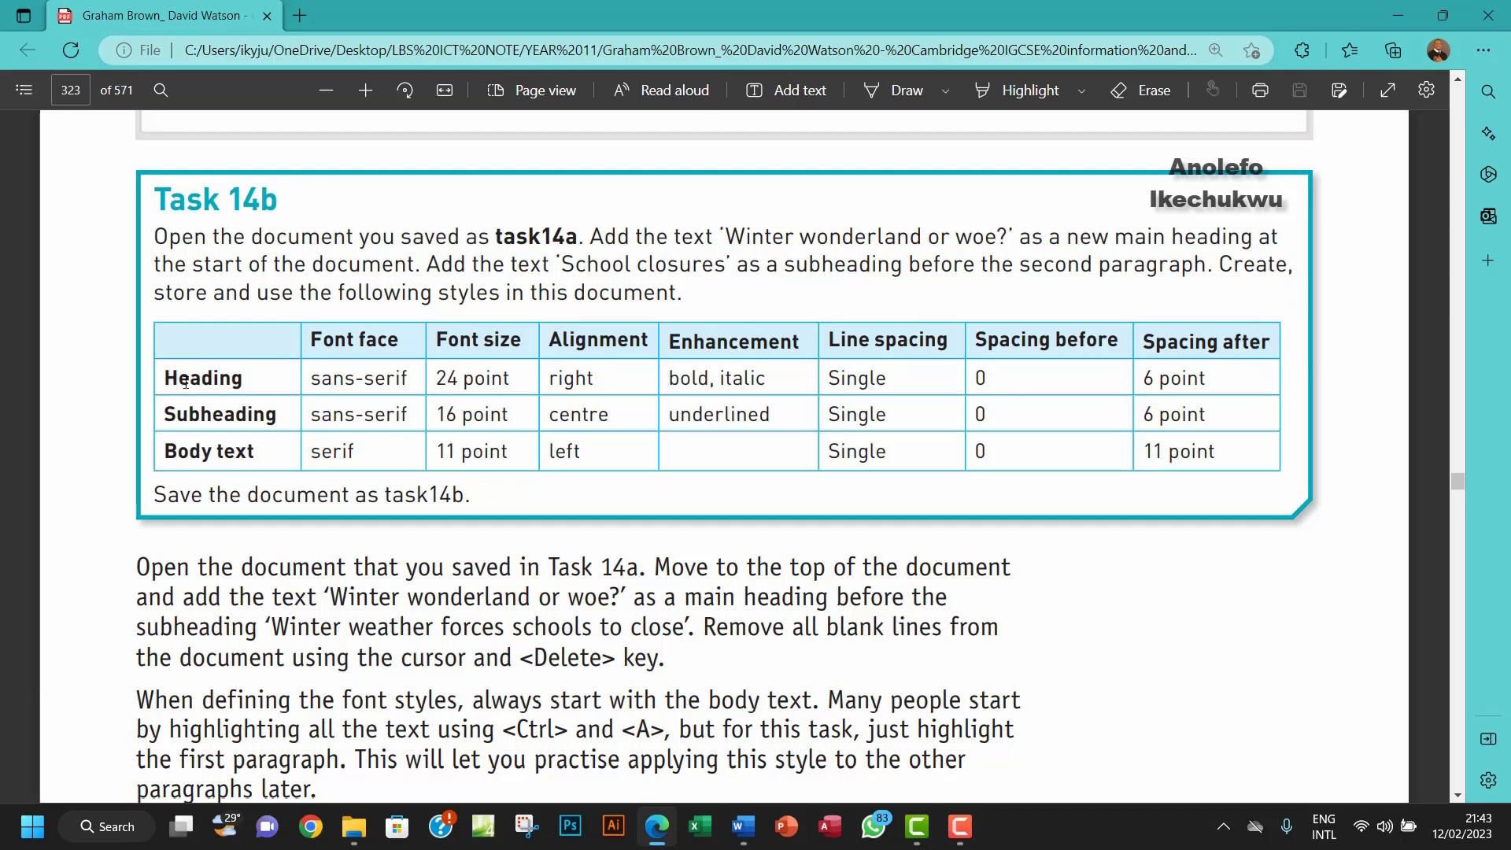
{"action": "left_click", "coordinate": [742, 827]}
{"action": "left_click_drag", "start_coordinate": [665, 318], "coordinate": [456, 317]}
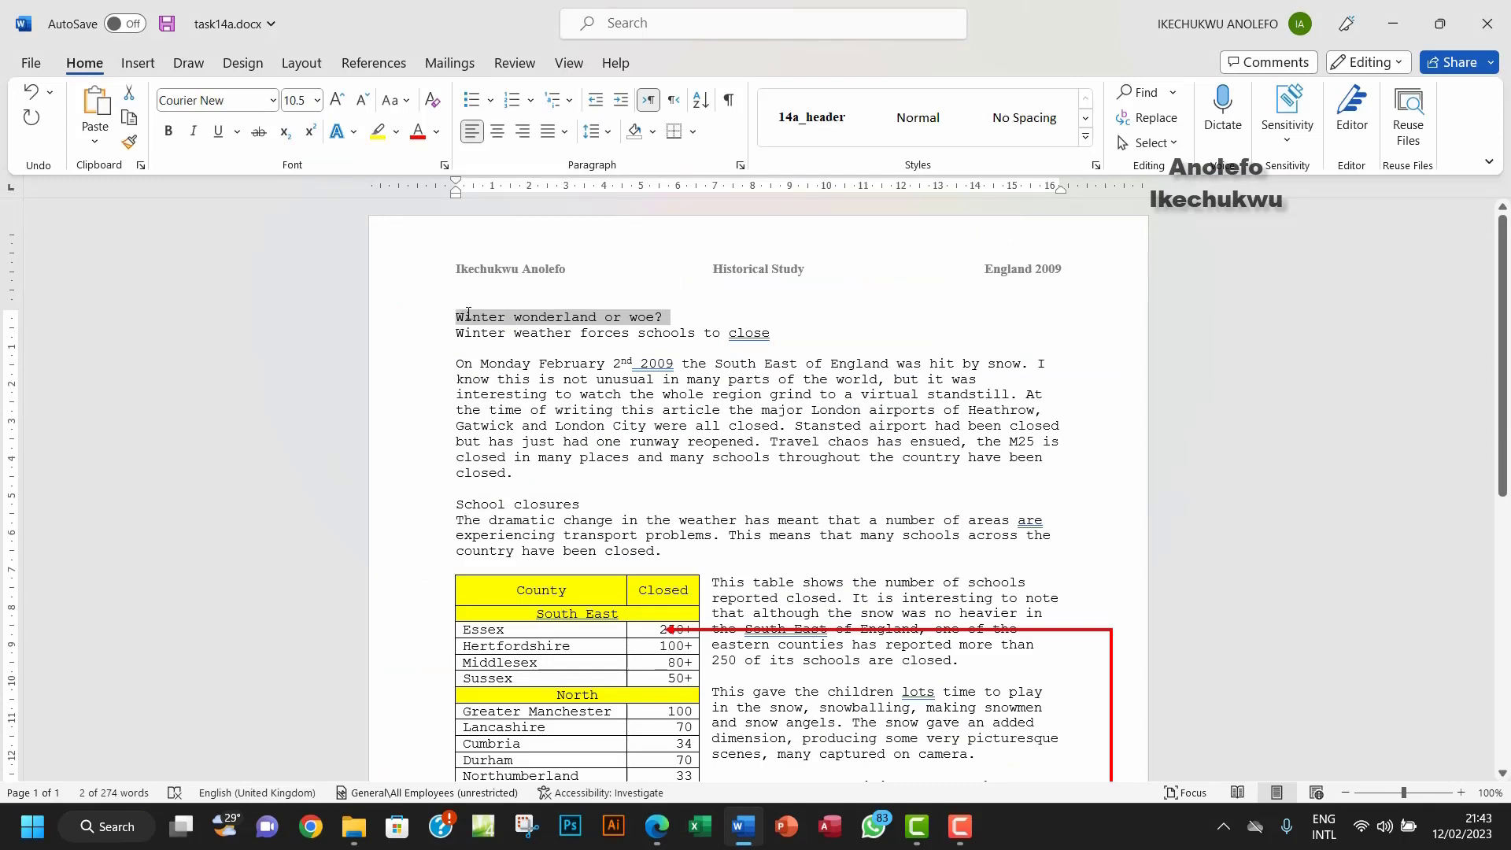
Step: Change the heading font to Arial at 24 point
{"action": "left_click", "coordinate": [658, 835]}
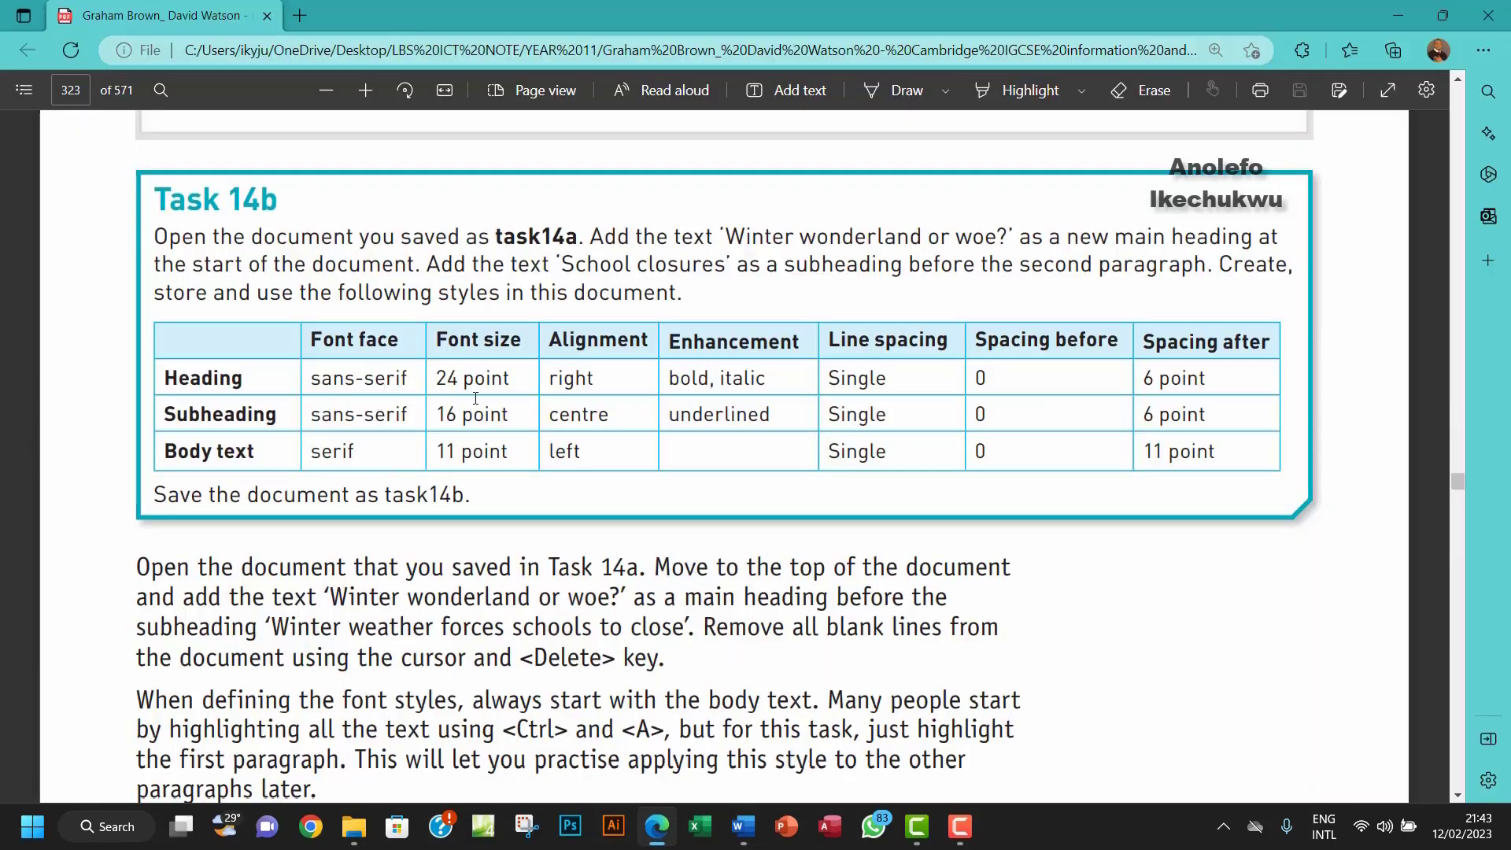
{"action": "left_click", "coordinate": [743, 826]}
{"action": "left_click", "coordinate": [273, 103]}
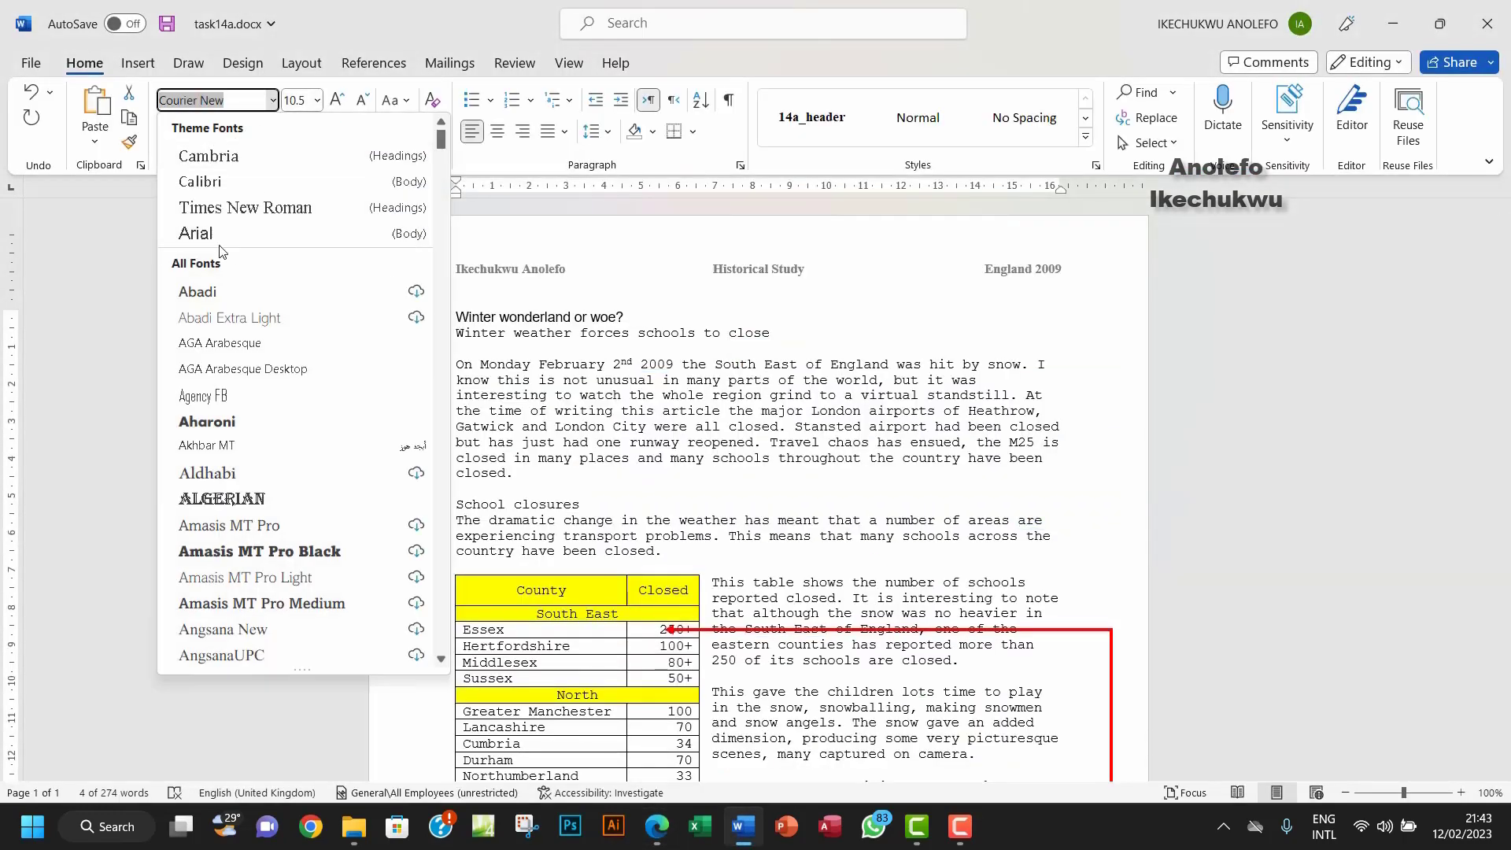
{"action": "left_click", "coordinate": [195, 233]}
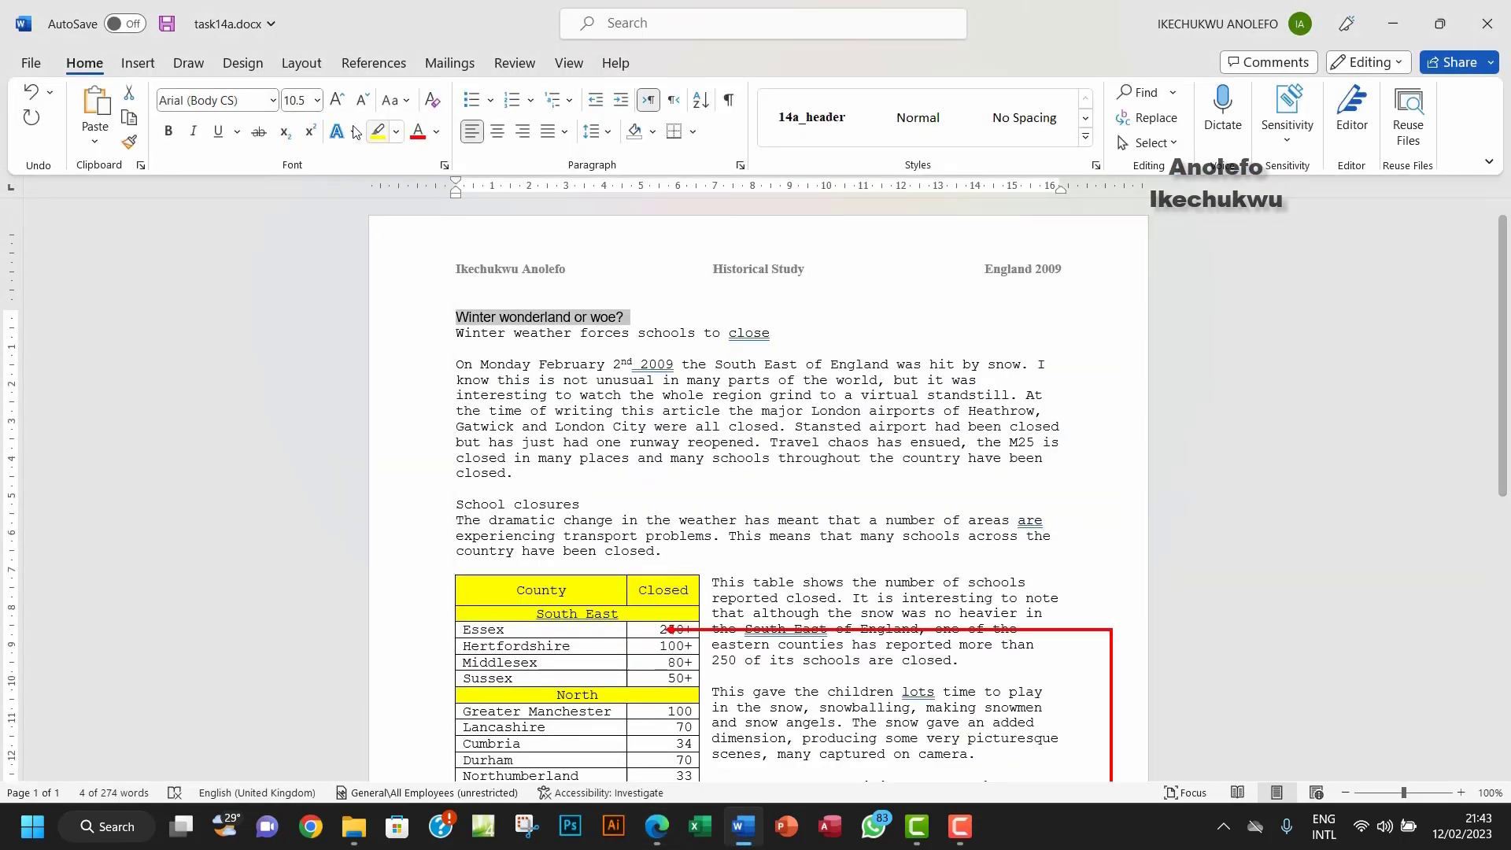
{"action": "left_click", "coordinate": [317, 100]}
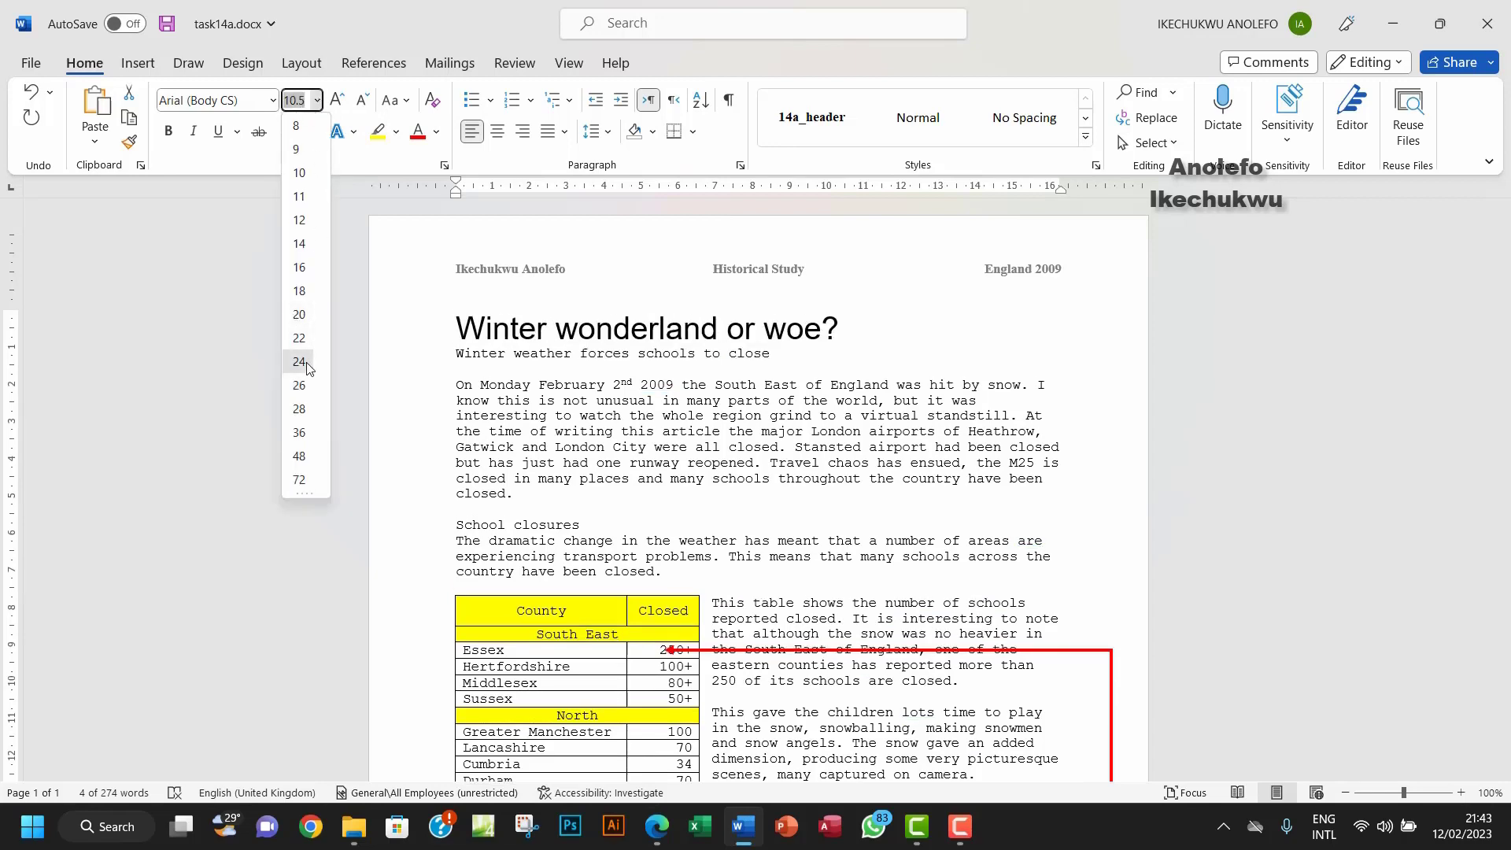
{"action": "left_click", "coordinate": [299, 361]}
Step: Right-align the heading and make it bold and italic
{"action": "left_click", "coordinate": [656, 826]}
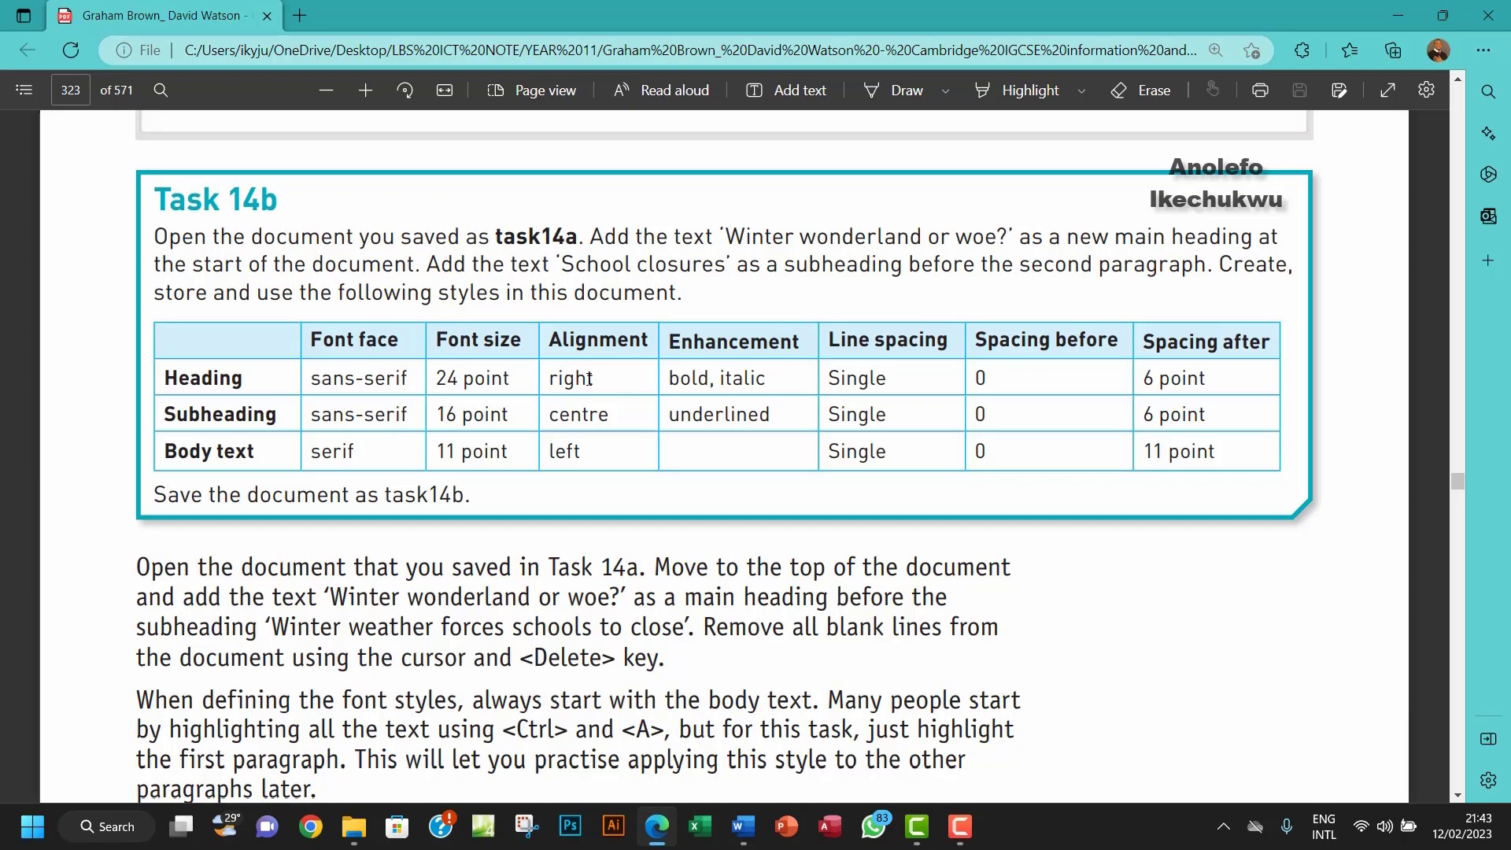
{"action": "left_click", "coordinate": [743, 827]}
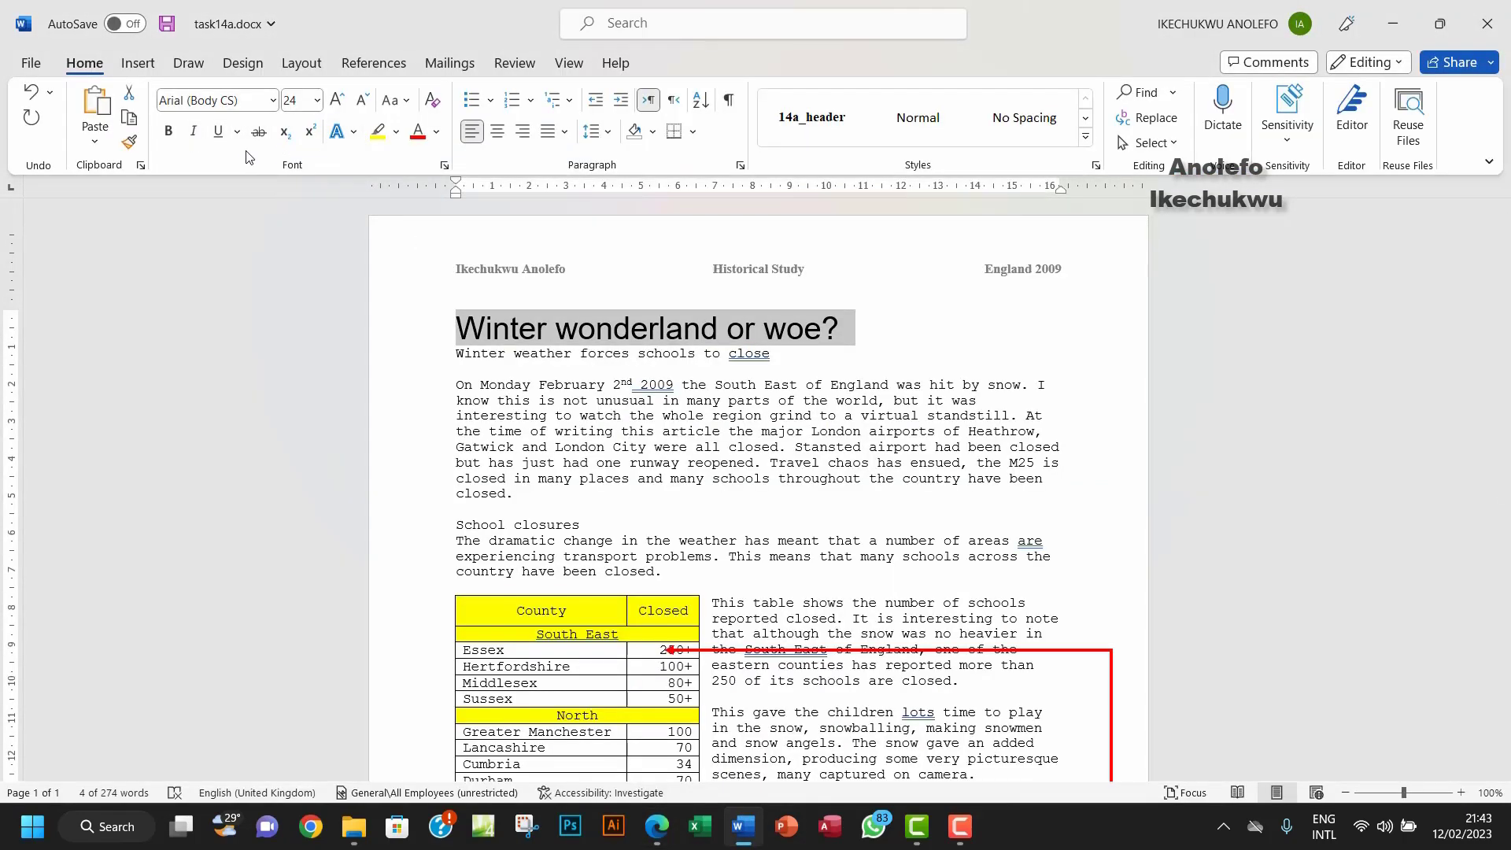
{"action": "left_click", "coordinate": [522, 132]}
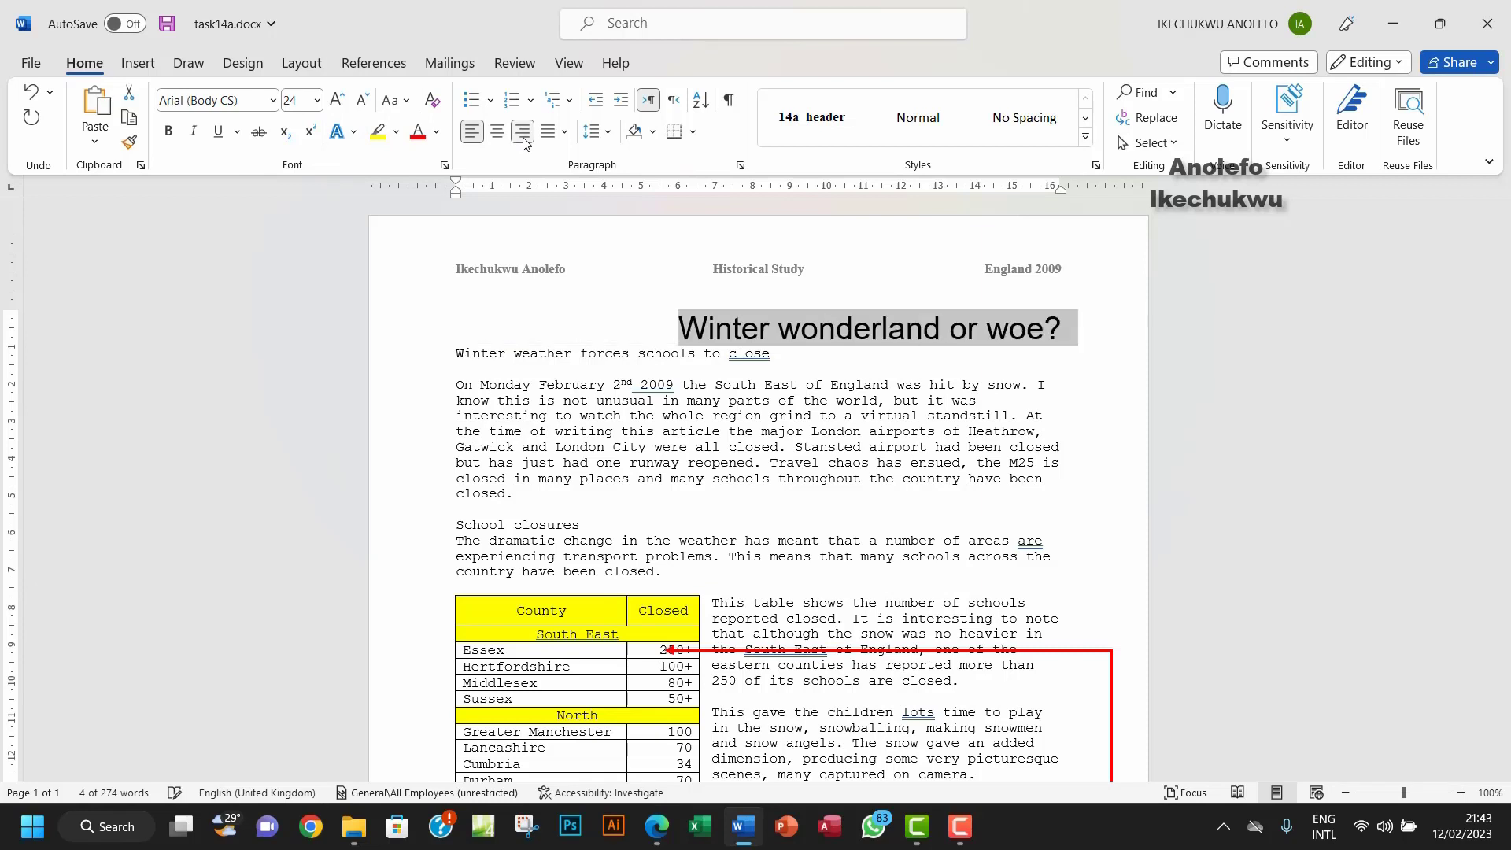
{"action": "left_click", "coordinate": [169, 131]}
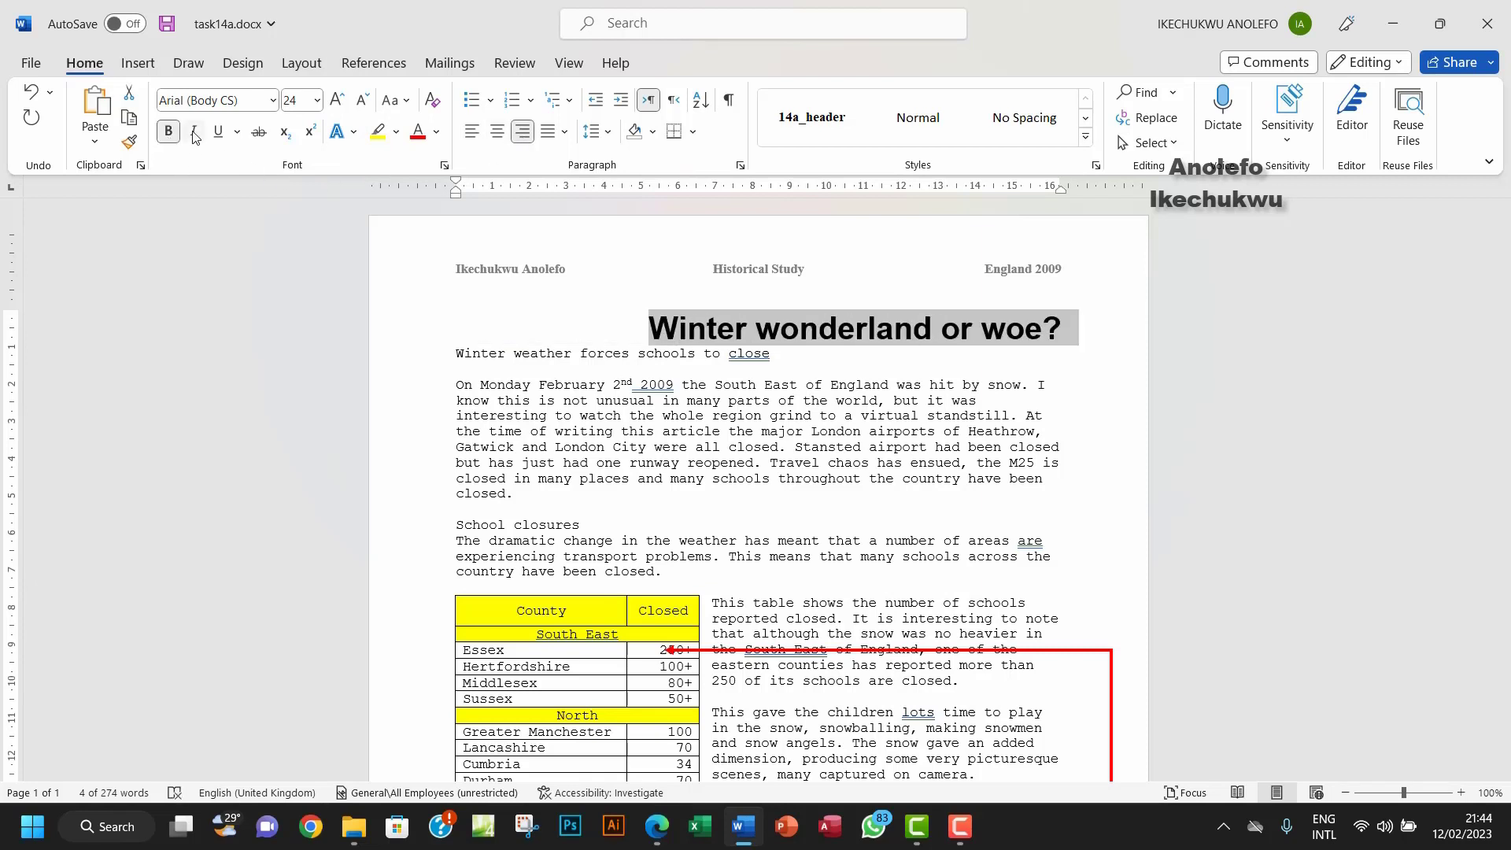
{"action": "left_click", "coordinate": [194, 134]}
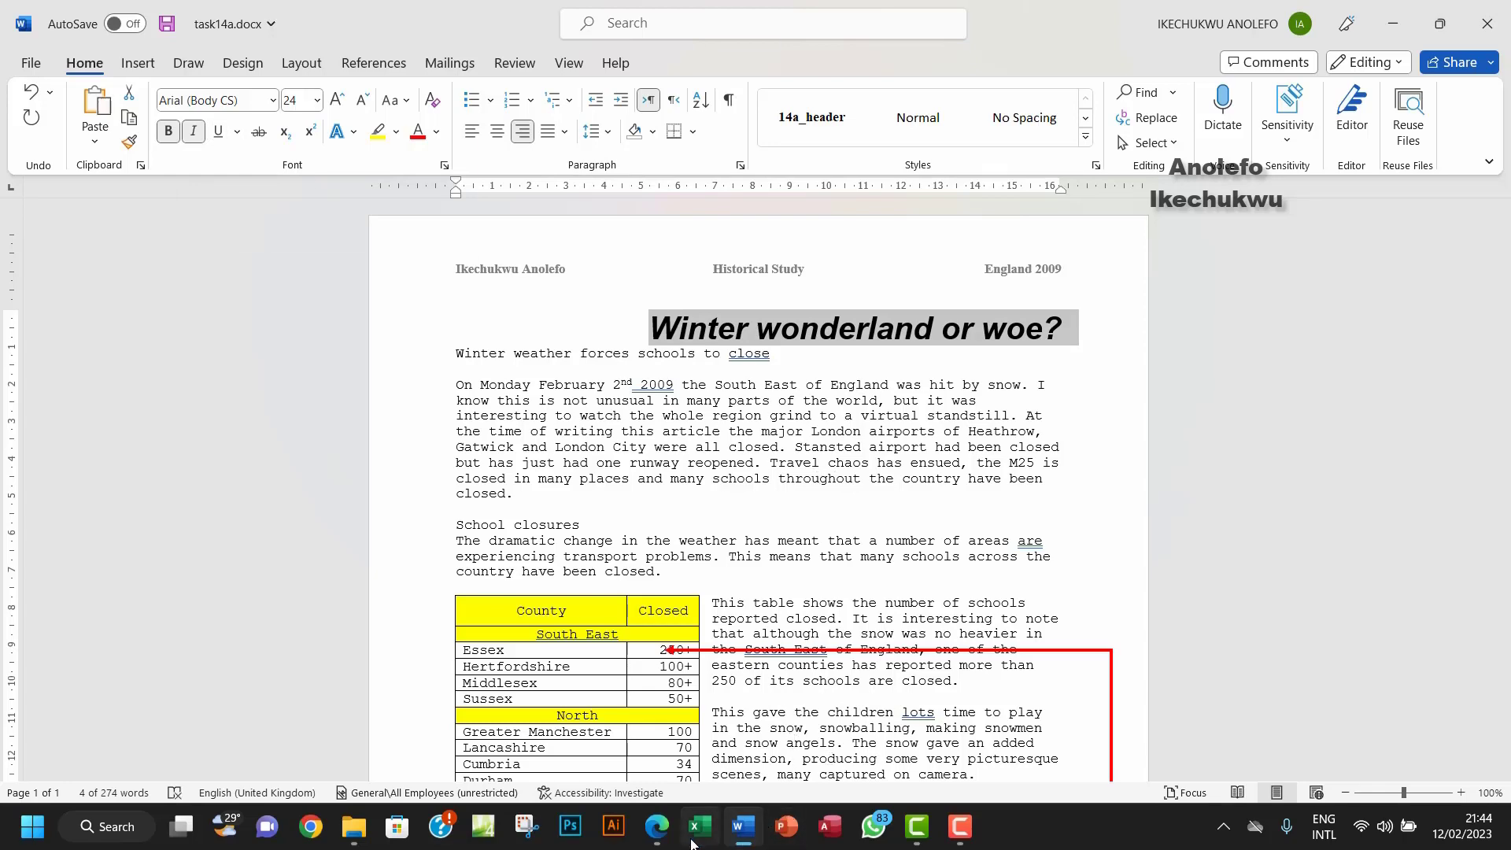
{"action": "left_click", "coordinate": [660, 830]}
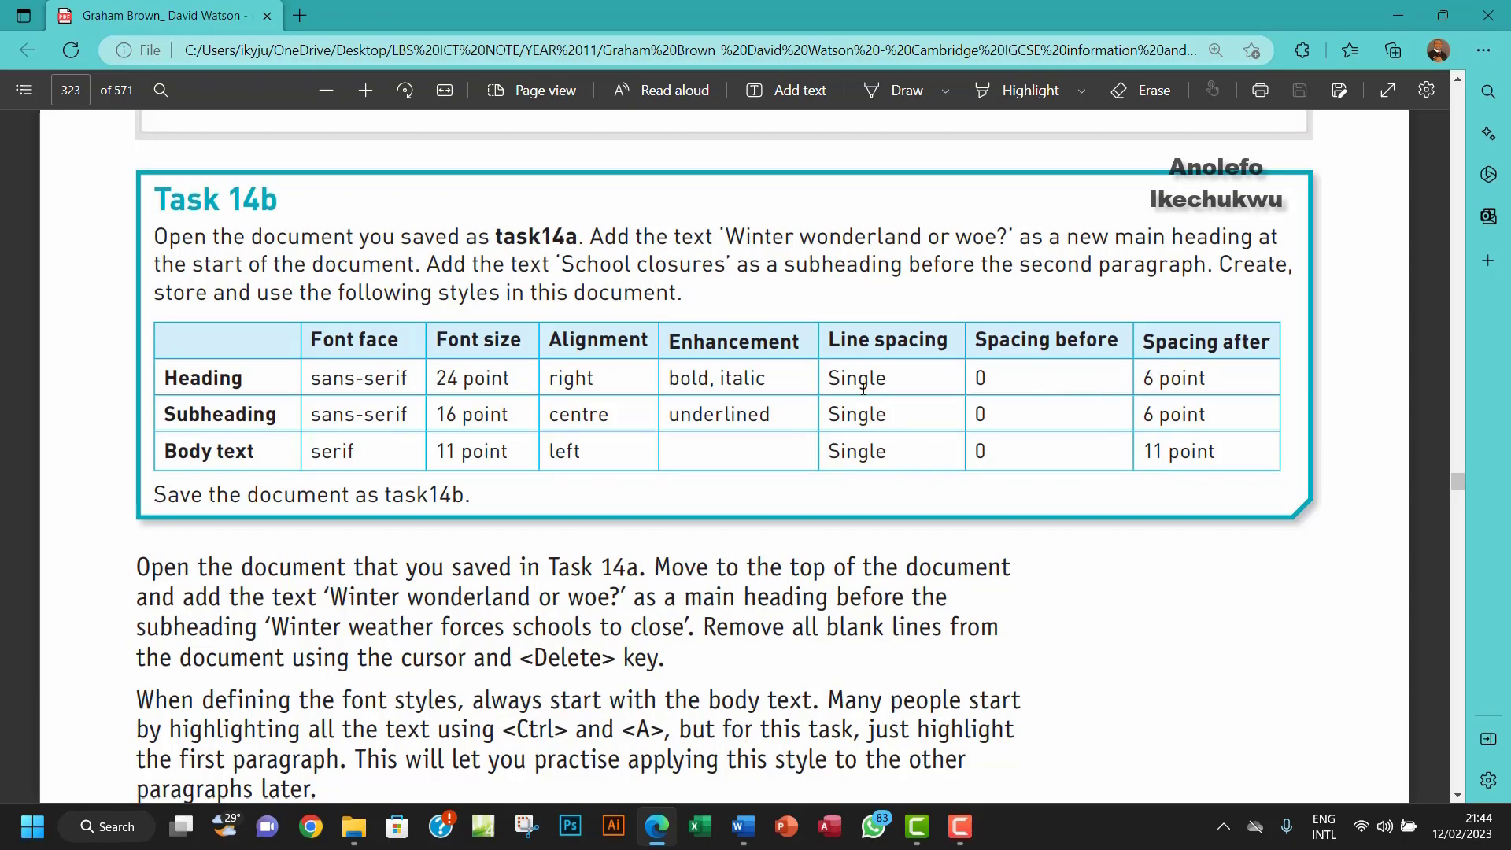
{"action": "left_click", "coordinate": [743, 826]}
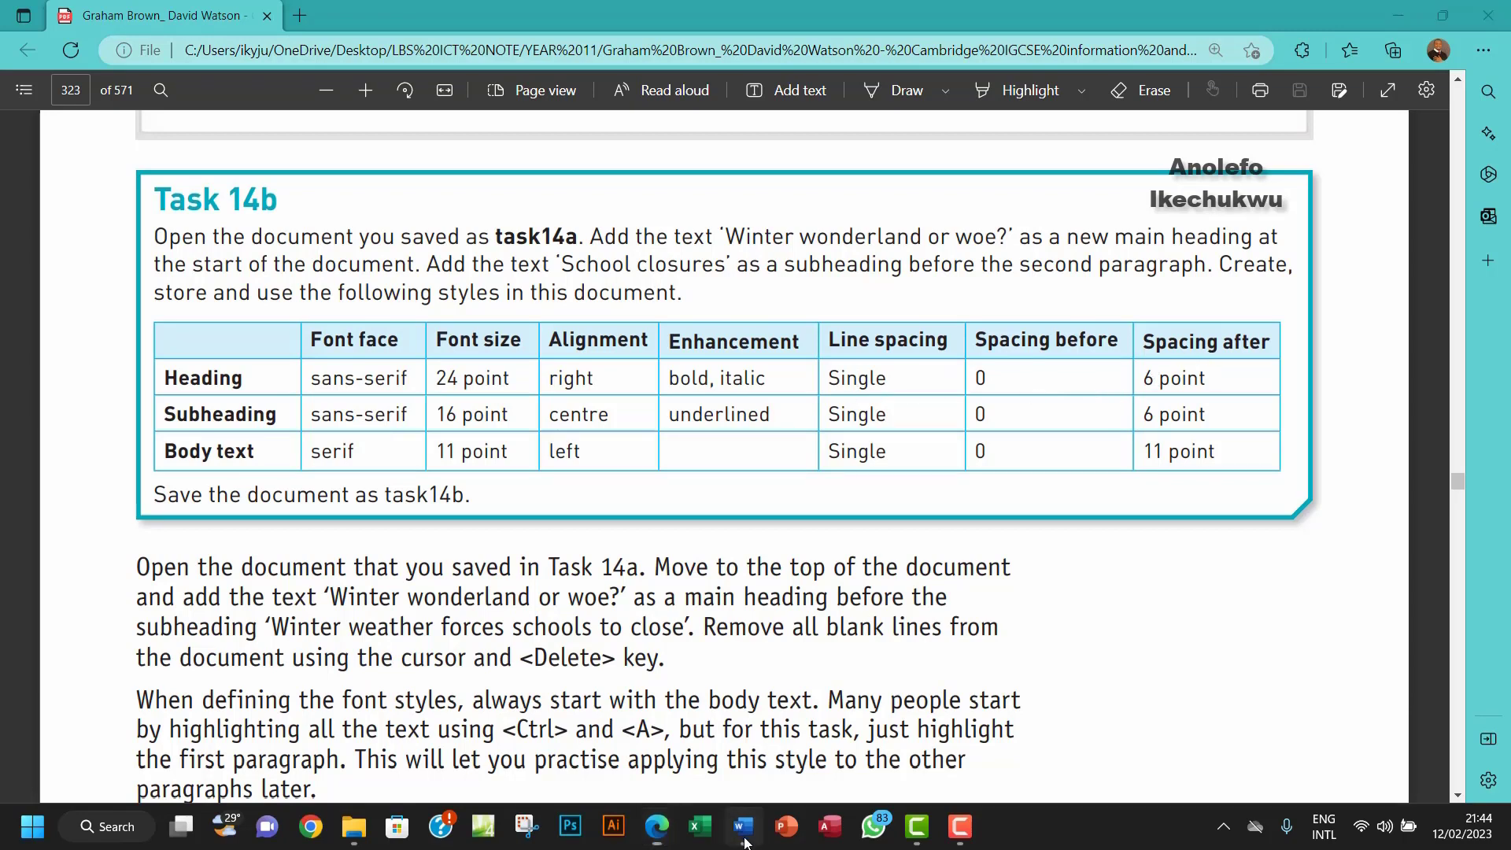
Step: Set the heading's paragraph spacing after to 6 pt
{"action": "left_click", "coordinate": [740, 167]}
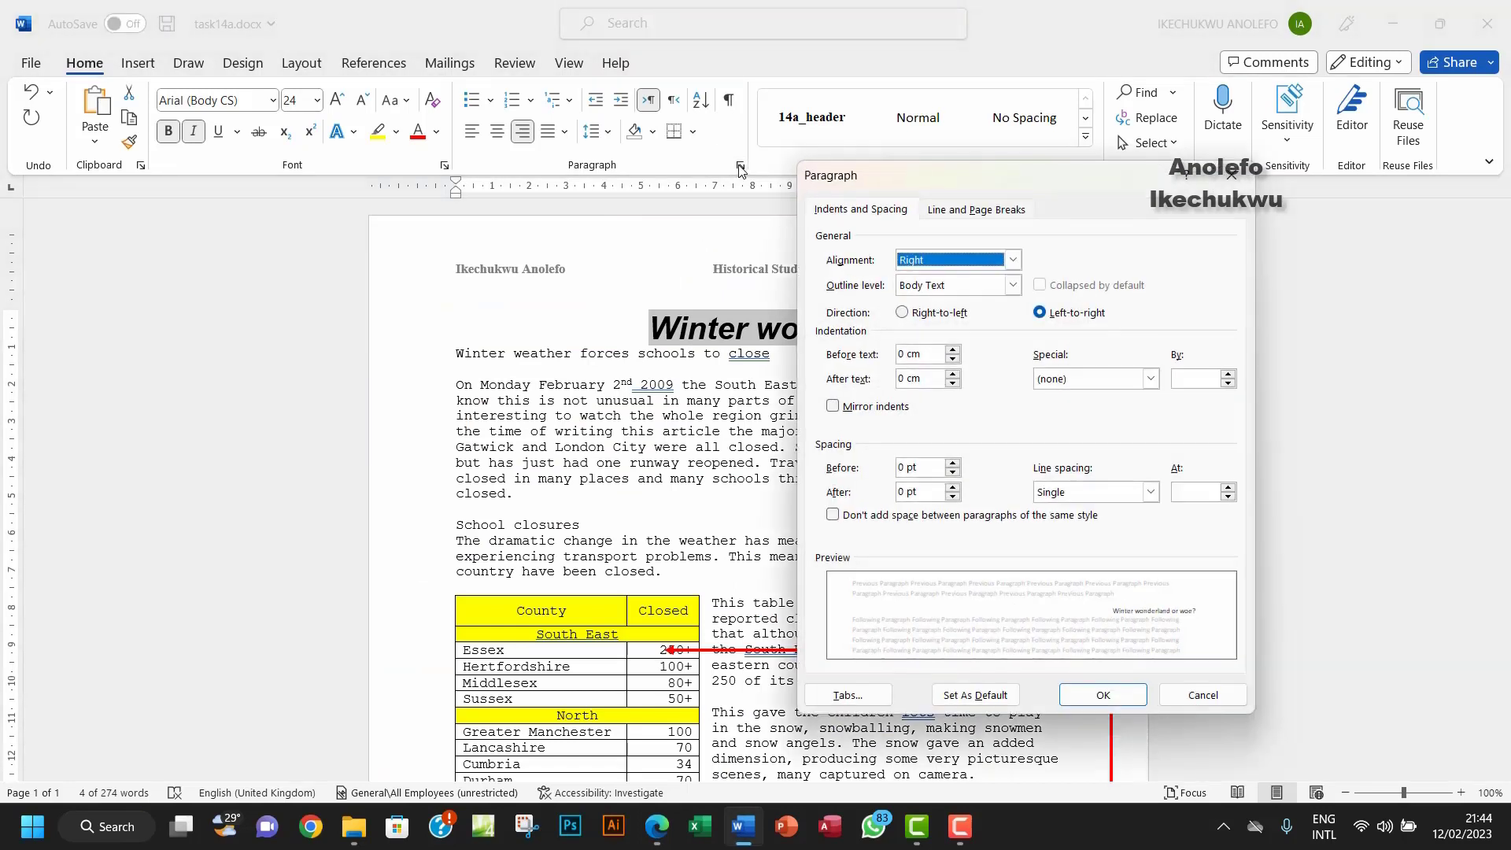
{"action": "left_click", "coordinate": [954, 487]}
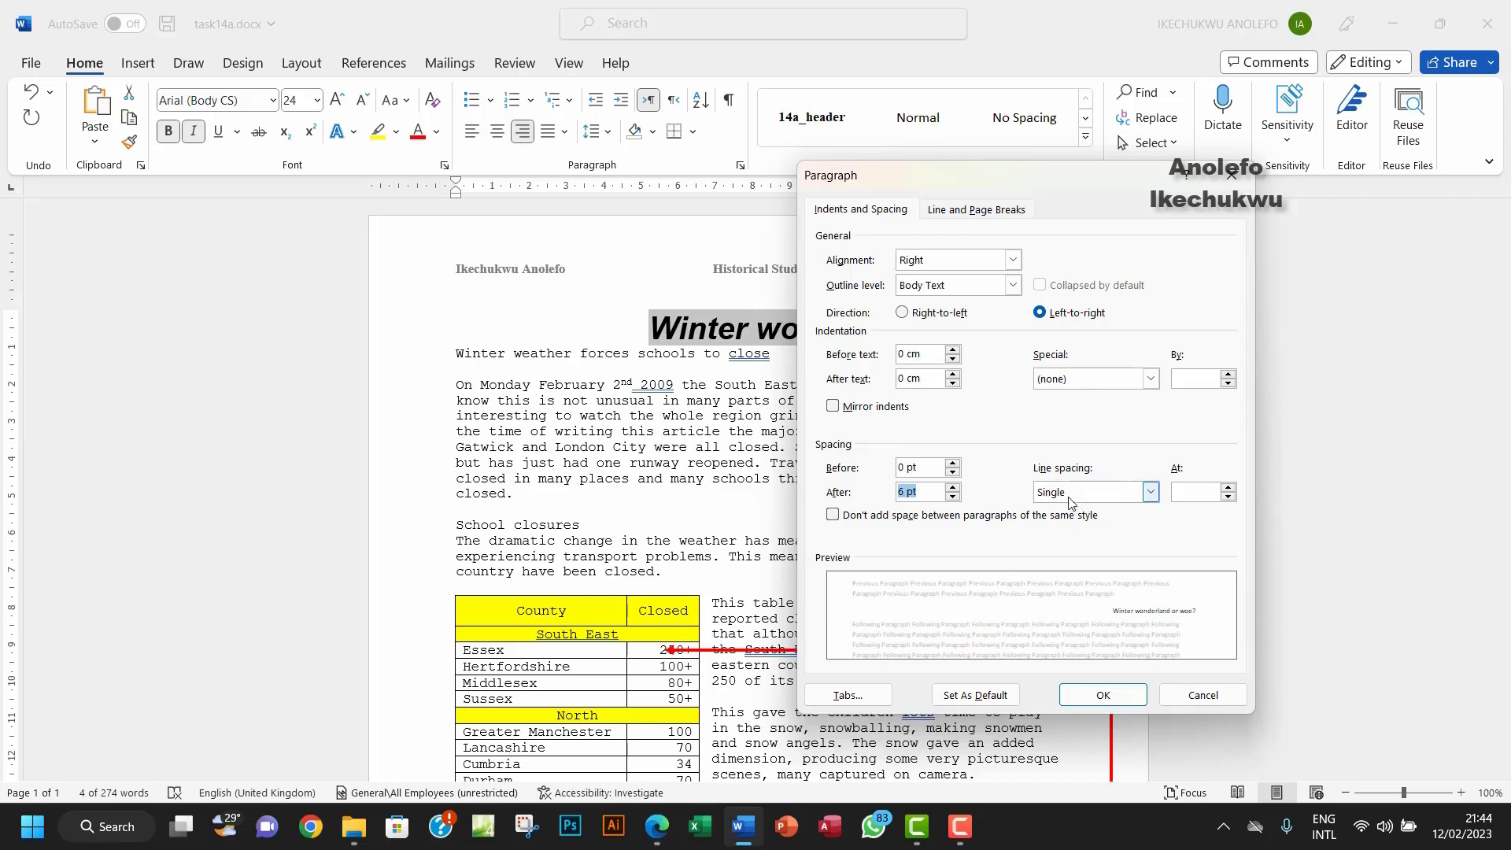
{"action": "left_click", "coordinate": [1098, 696]}
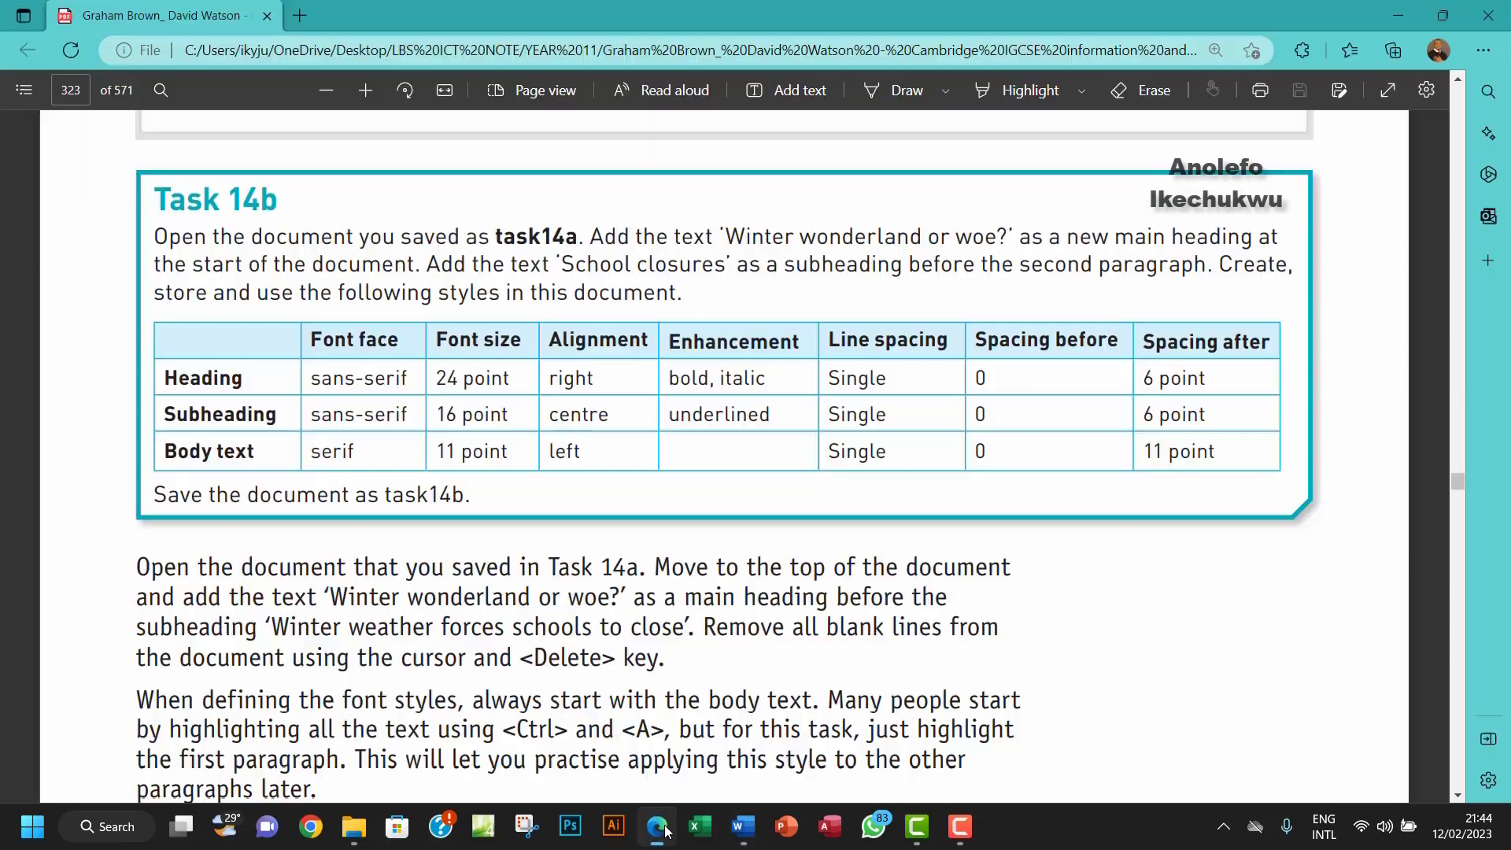
{"action": "left_click", "coordinate": [666, 832]}
{"action": "left_click", "coordinate": [666, 832]}
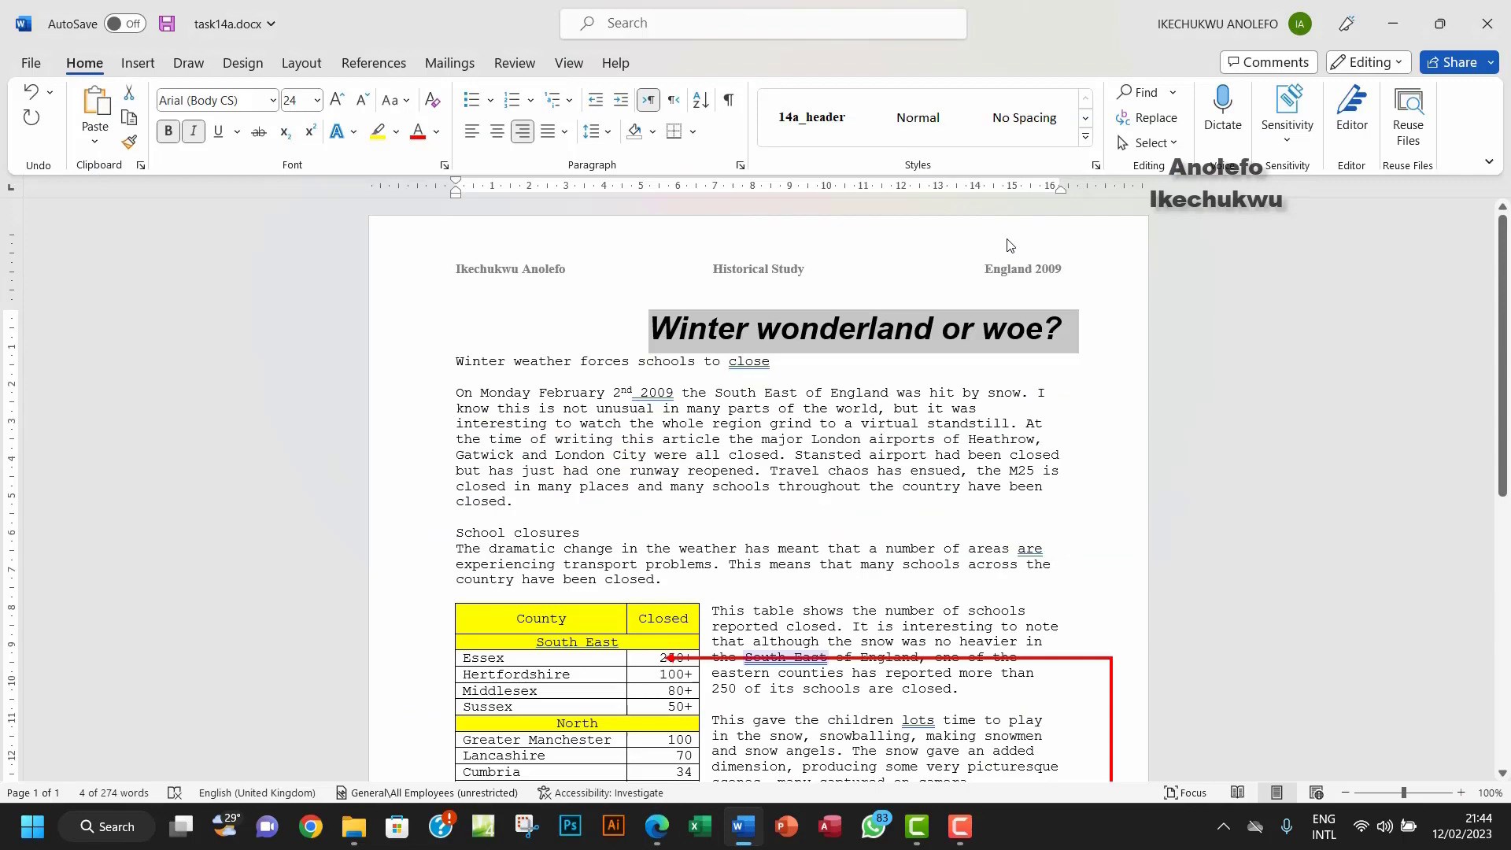
Step: Create a new style named 14b_heading from the heading's formatting
{"action": "left_click", "coordinate": [1087, 139]}
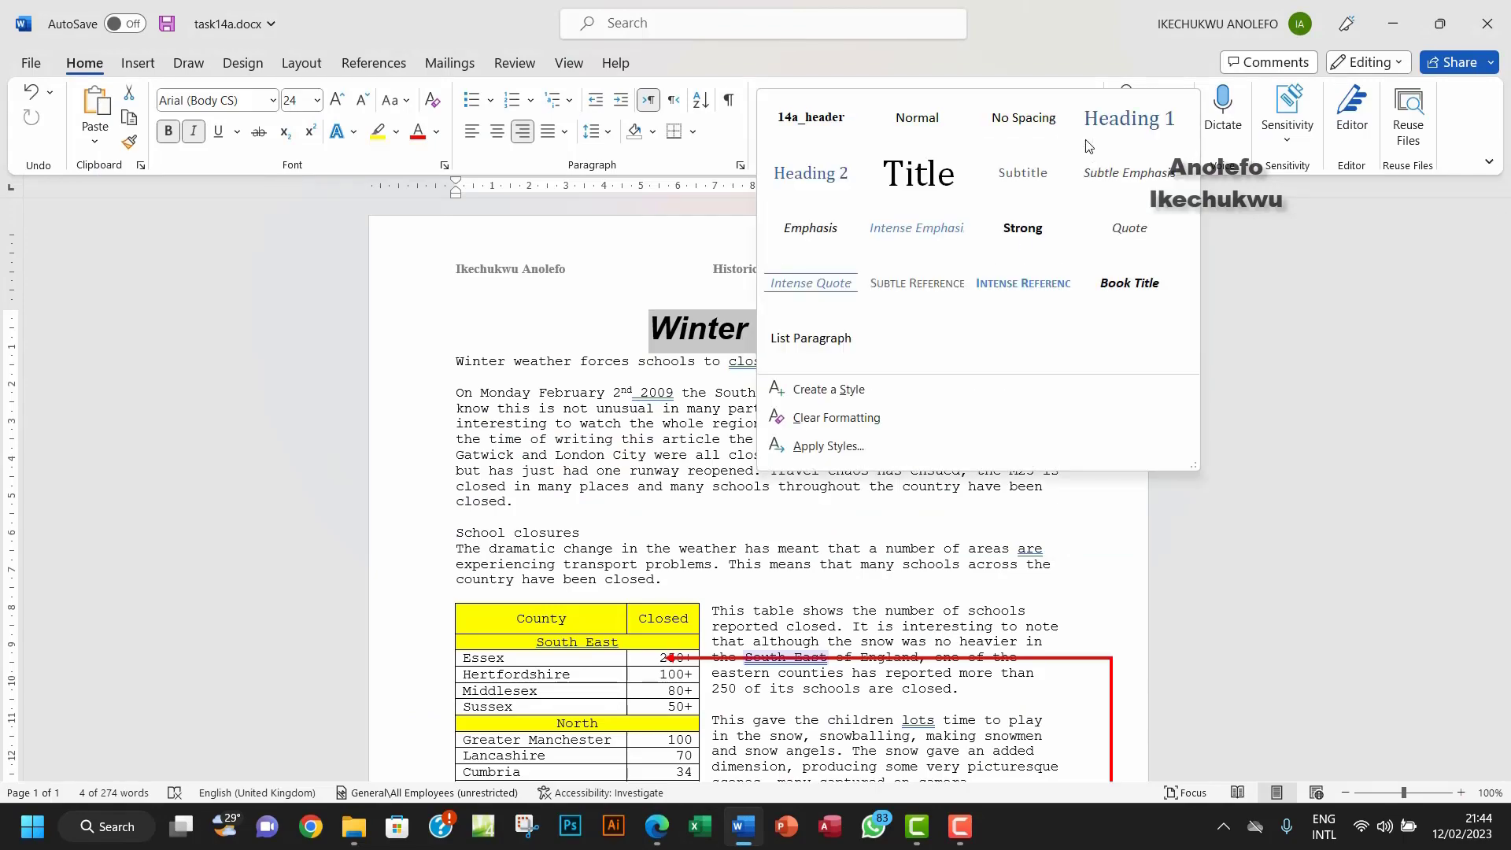
{"action": "left_click", "coordinate": [836, 390]}
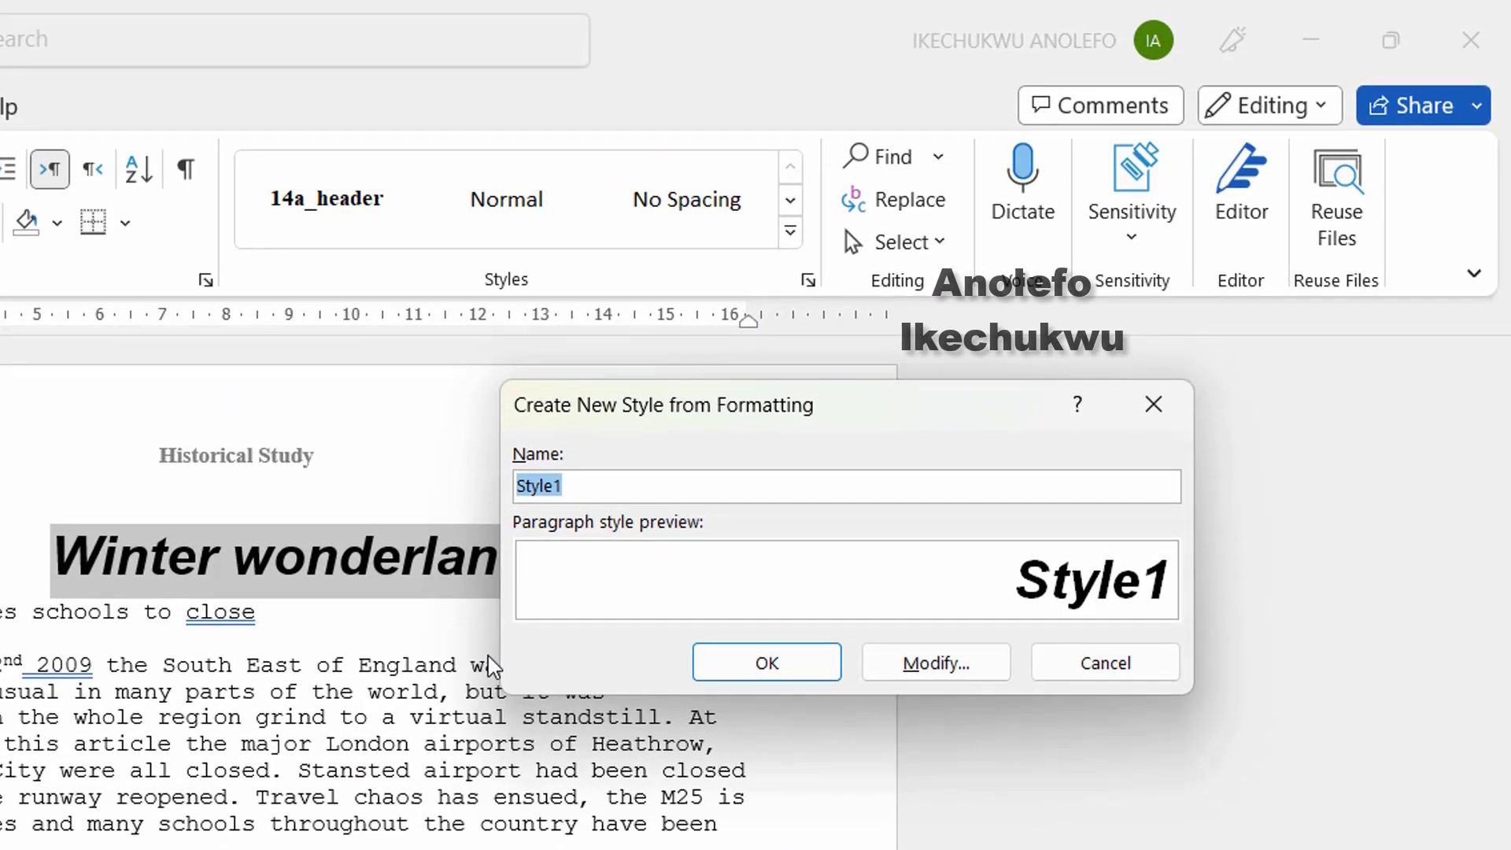
{"action": "type", "text": "14a"}
{"action": "key", "text": "BackSpace"}
{"action": "type", "text": "b_hea"}
{"action": "key", "text": "BackSpace"}
{"action": "type", "text": "ading"}
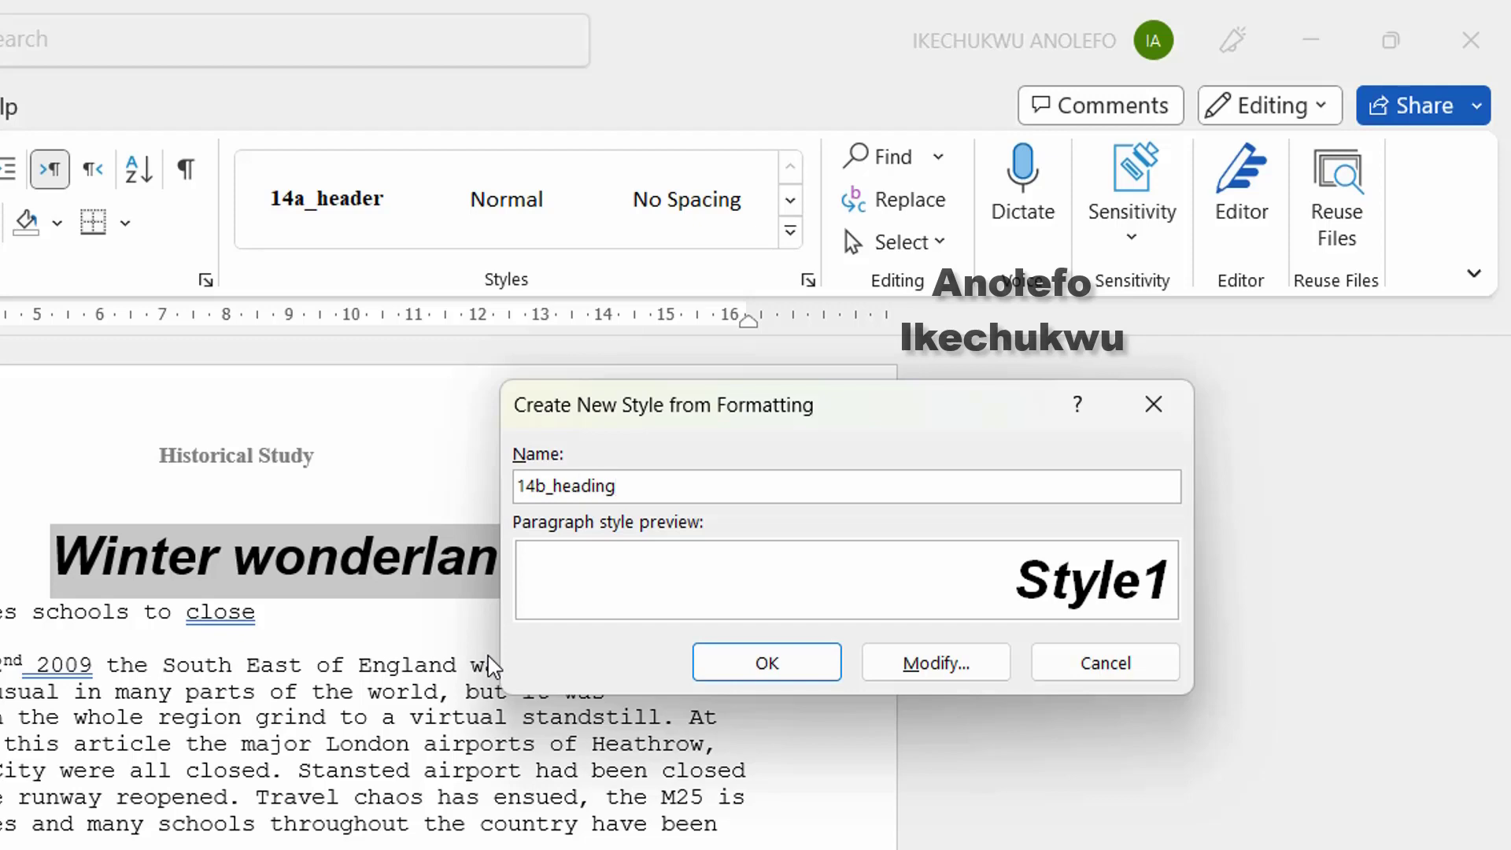
{"action": "left_click", "coordinate": [757, 667]}
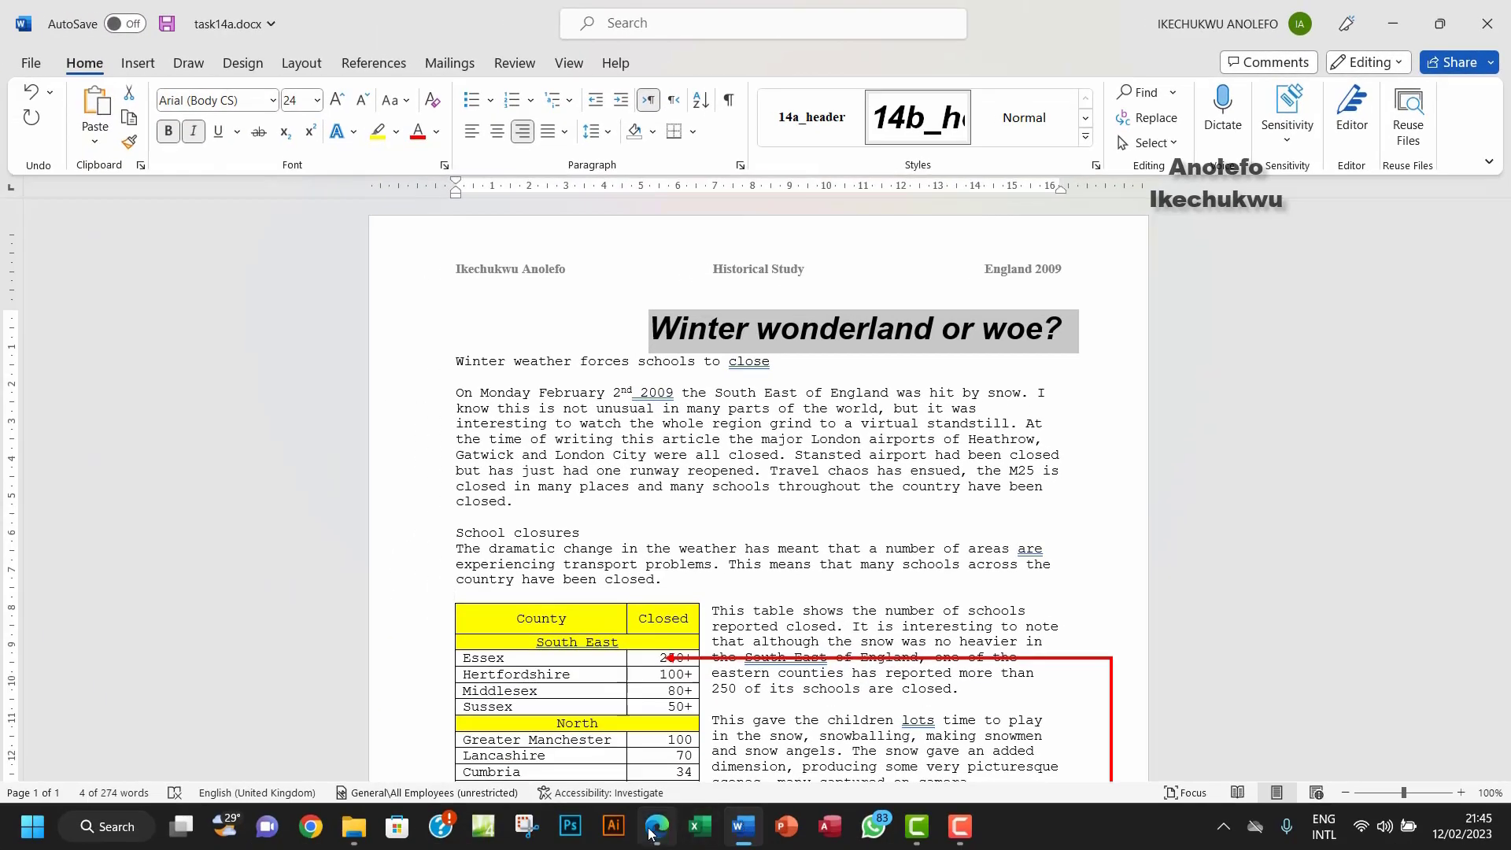
Step: Set 'Winter weather forces schools to close' to 16-point Arial
{"action": "left_click", "coordinate": [657, 826]}
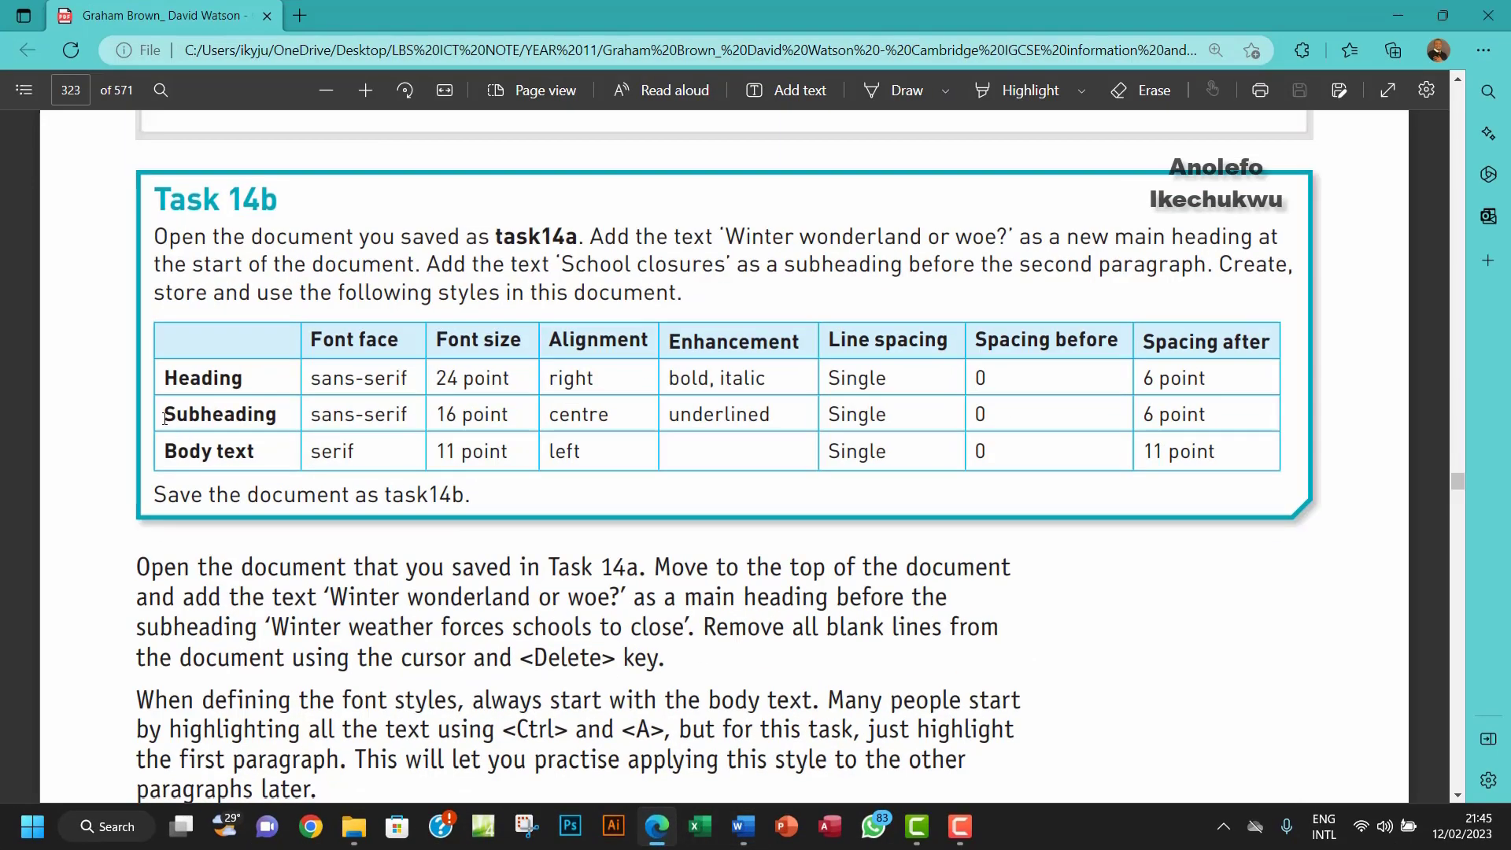
{"action": "left_click_drag", "start_coordinate": [164, 417], "coordinate": [281, 416]}
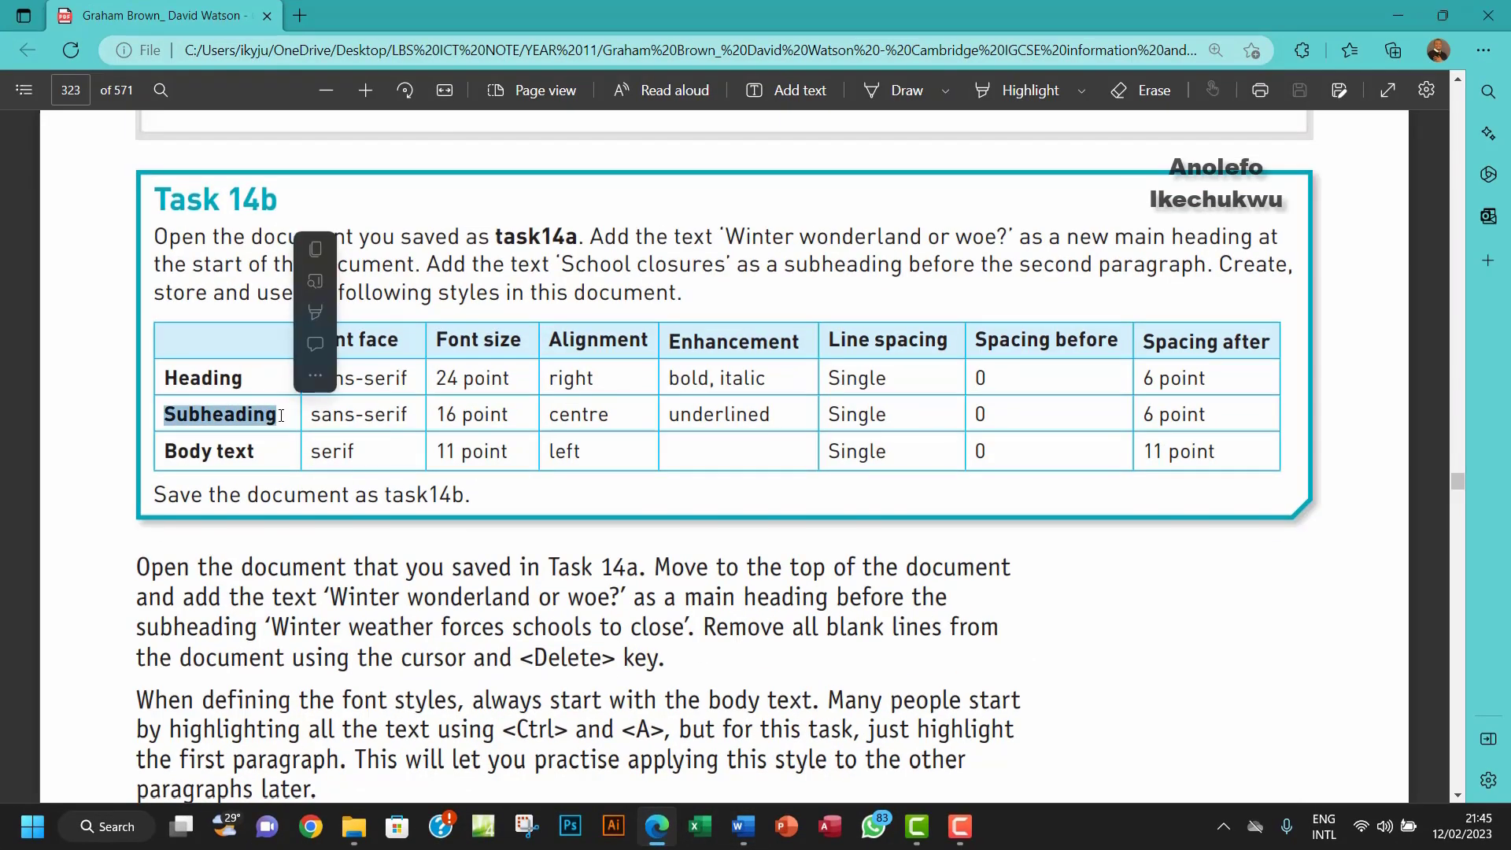
{"action": "left_click", "coordinate": [745, 824]}
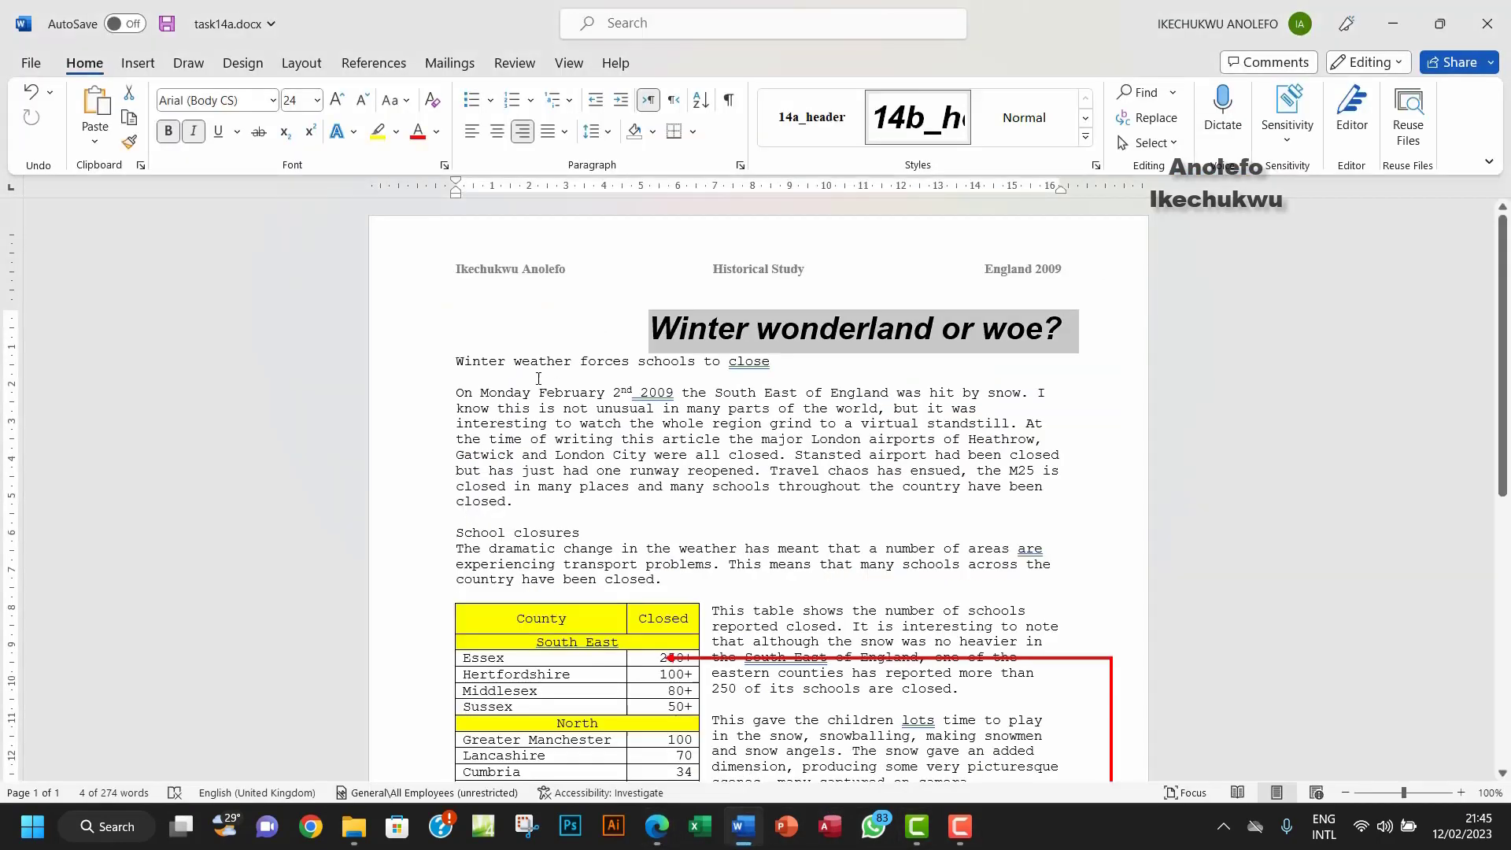
{"action": "left_click_drag", "start_coordinate": [455, 364], "coordinate": [778, 363]}
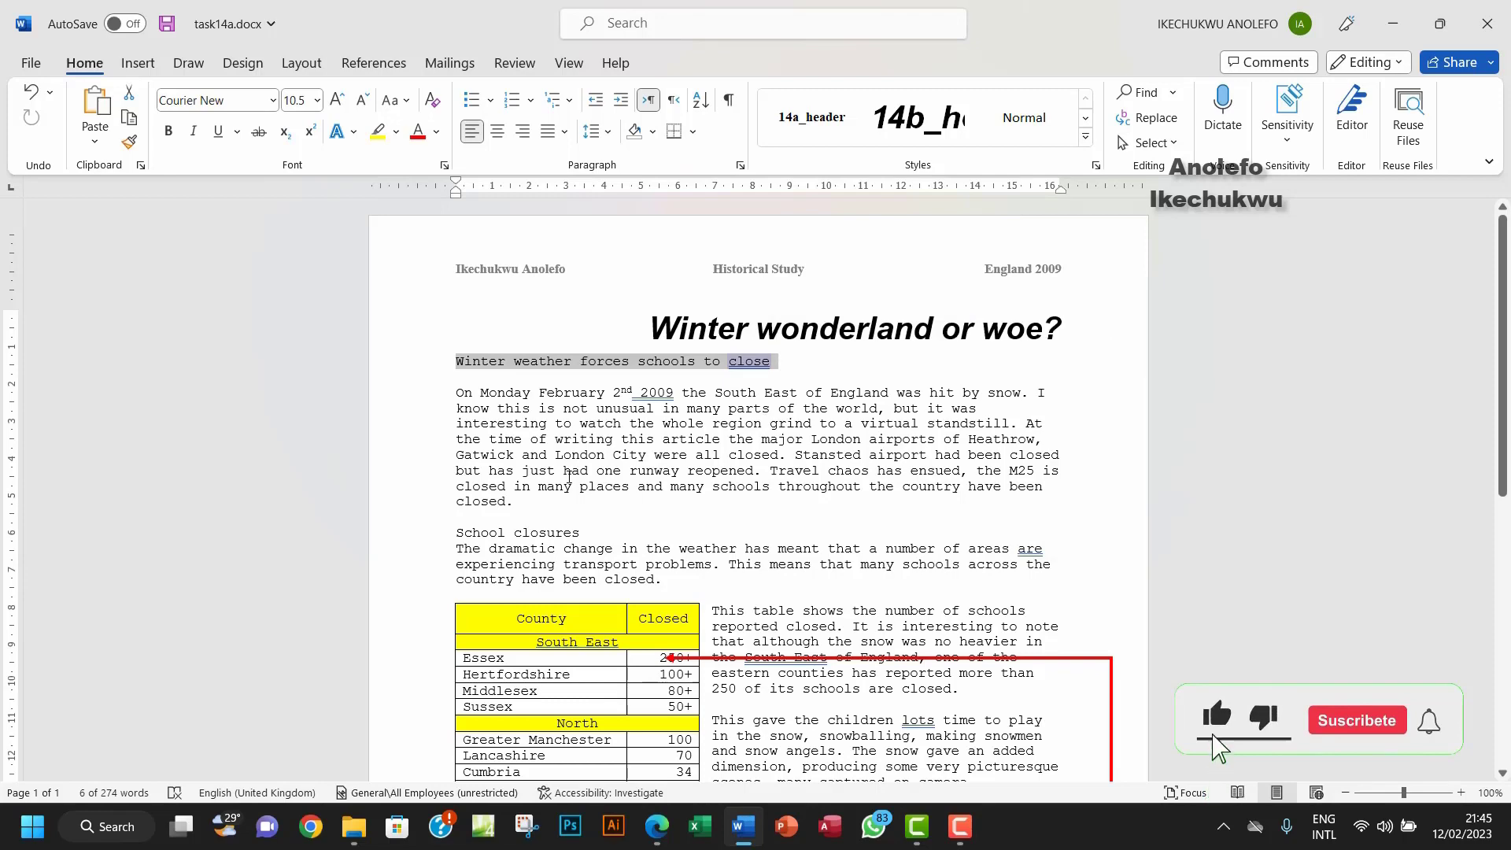
{"action": "left_click", "coordinate": [658, 826]}
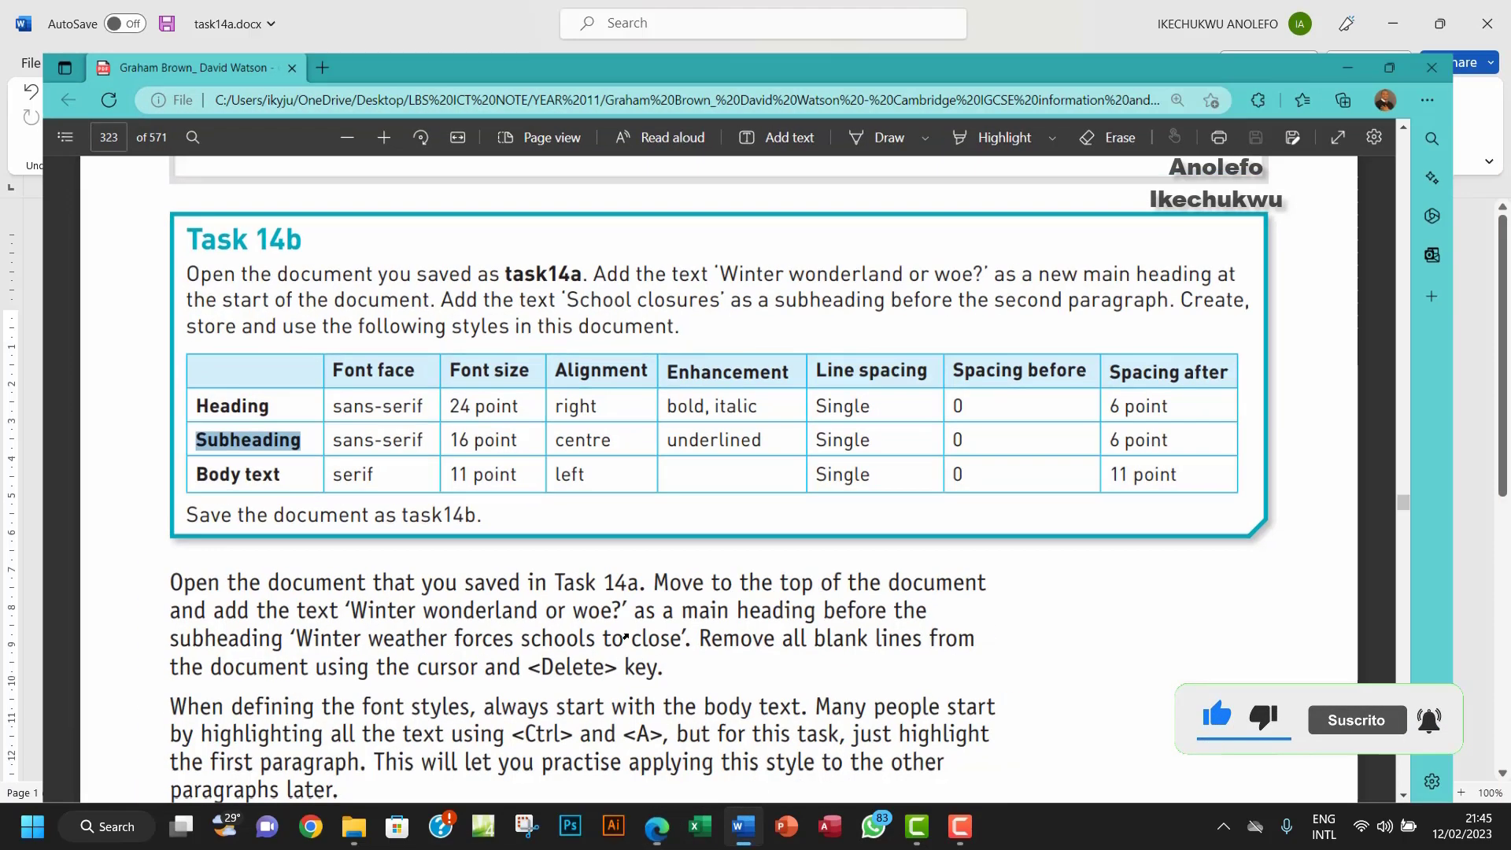
{"action": "left_click", "coordinate": [743, 826]}
{"action": "left_click", "coordinate": [273, 100]}
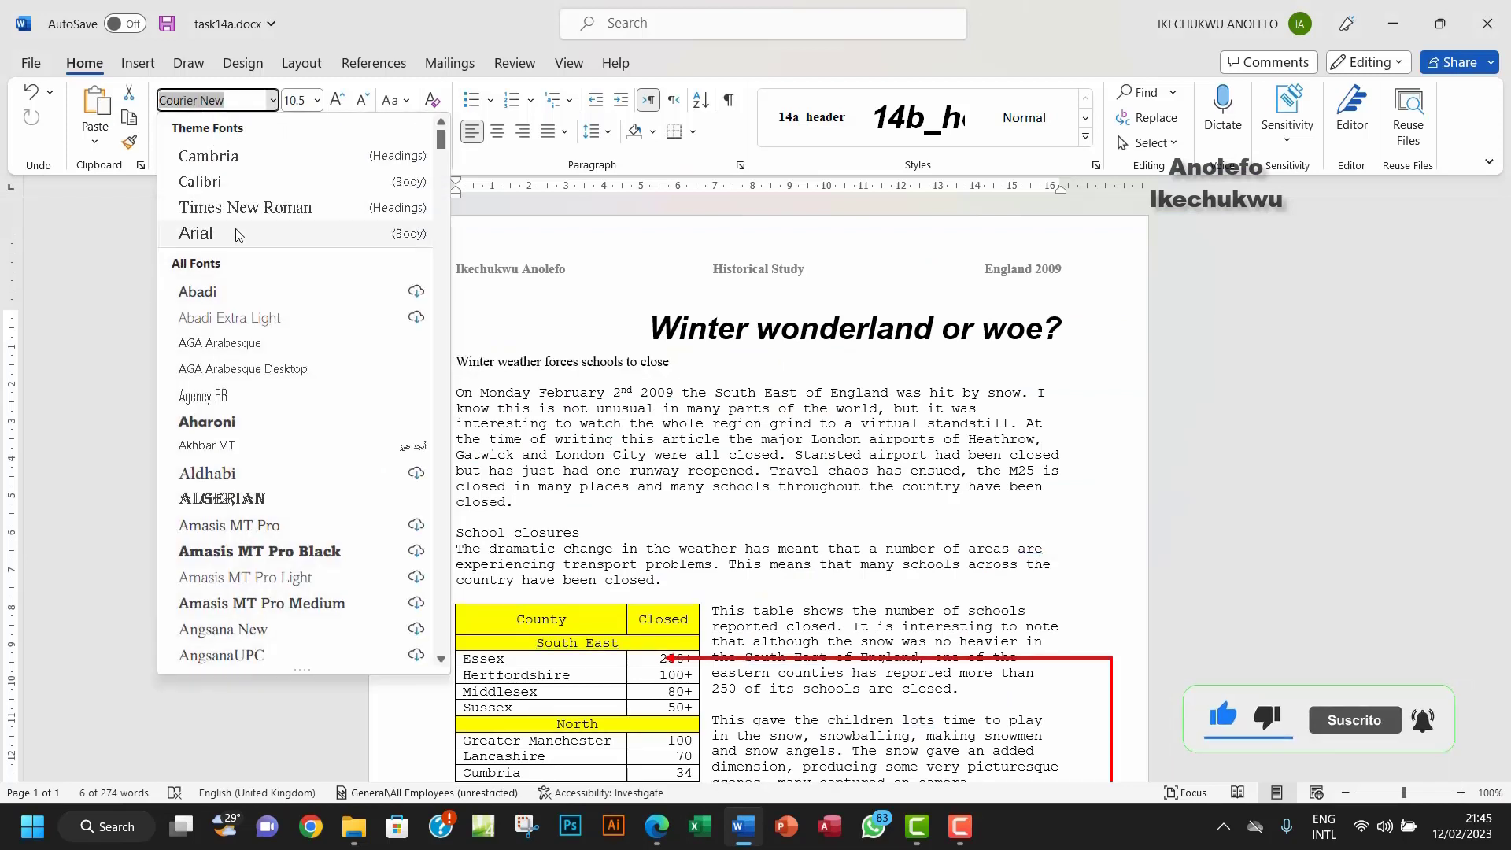
{"action": "left_click", "coordinate": [225, 233]}
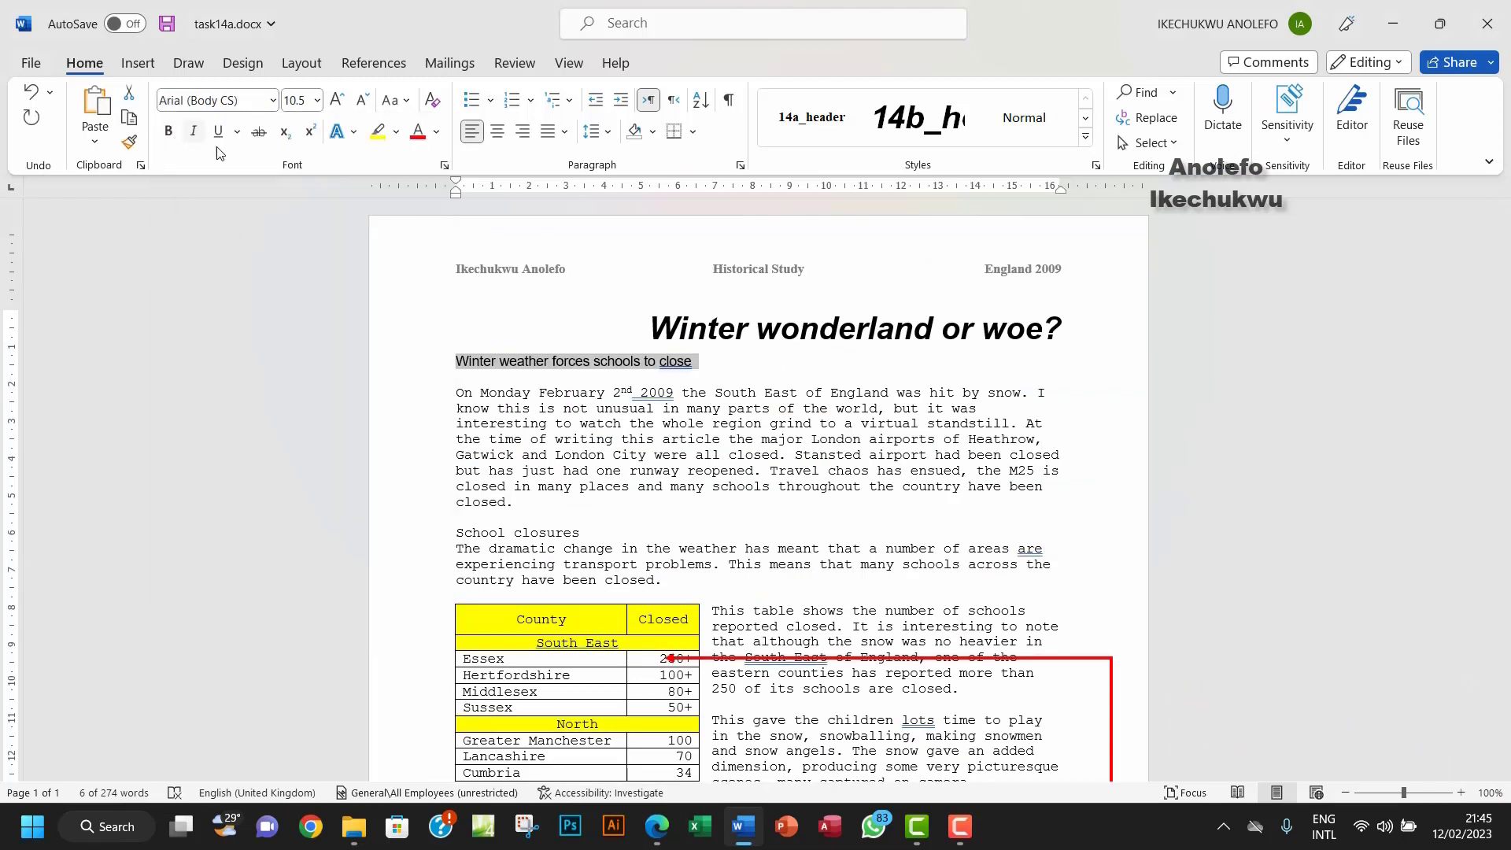
{"action": "left_click", "coordinate": [317, 100]}
{"action": "left_click", "coordinate": [299, 277]}
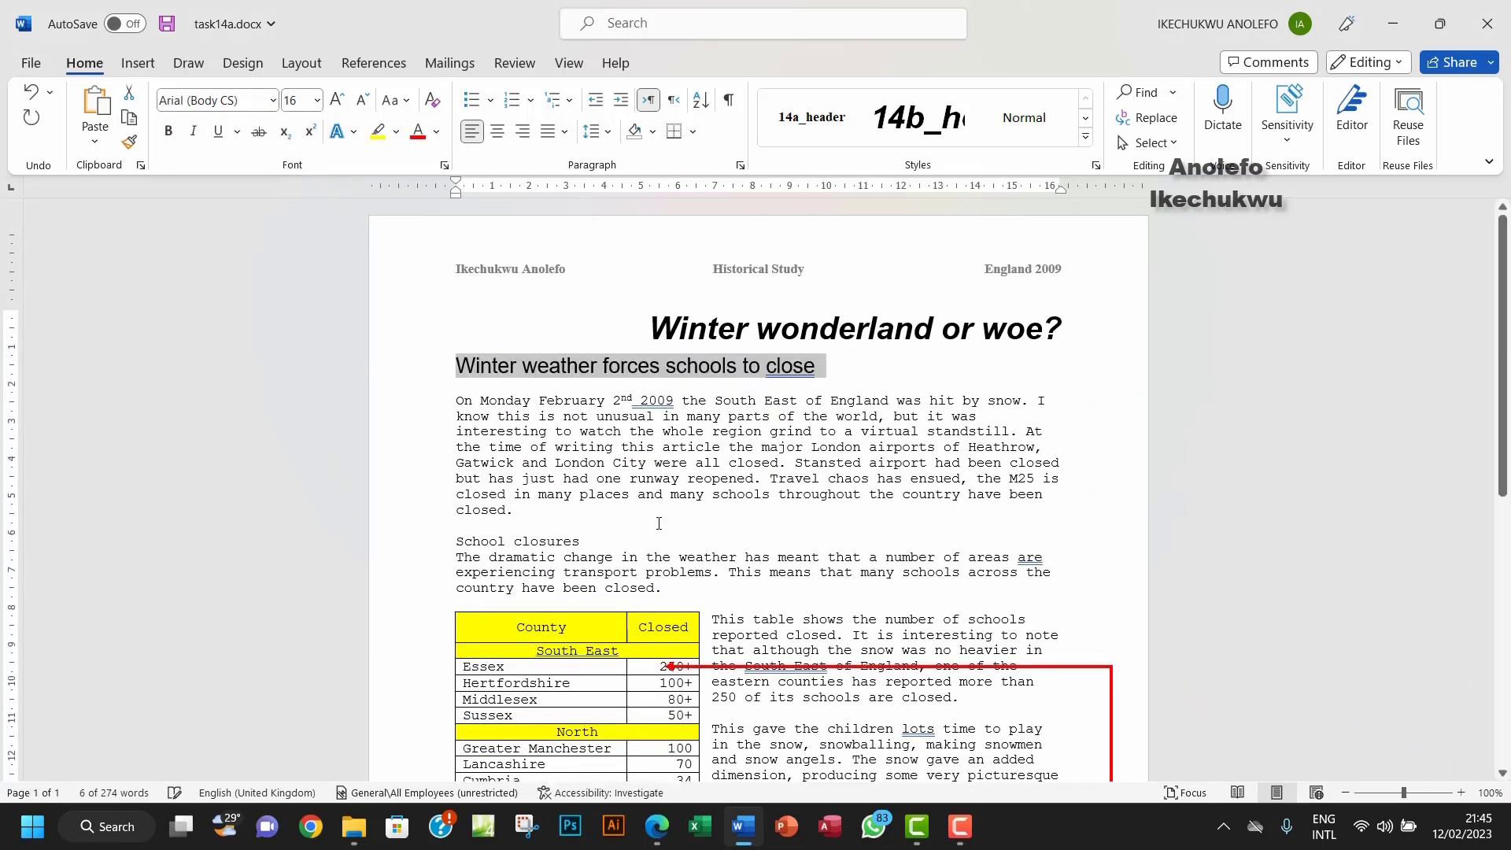
Step: Underline the subheading and centre it on the page
{"action": "left_click", "coordinate": [653, 836]}
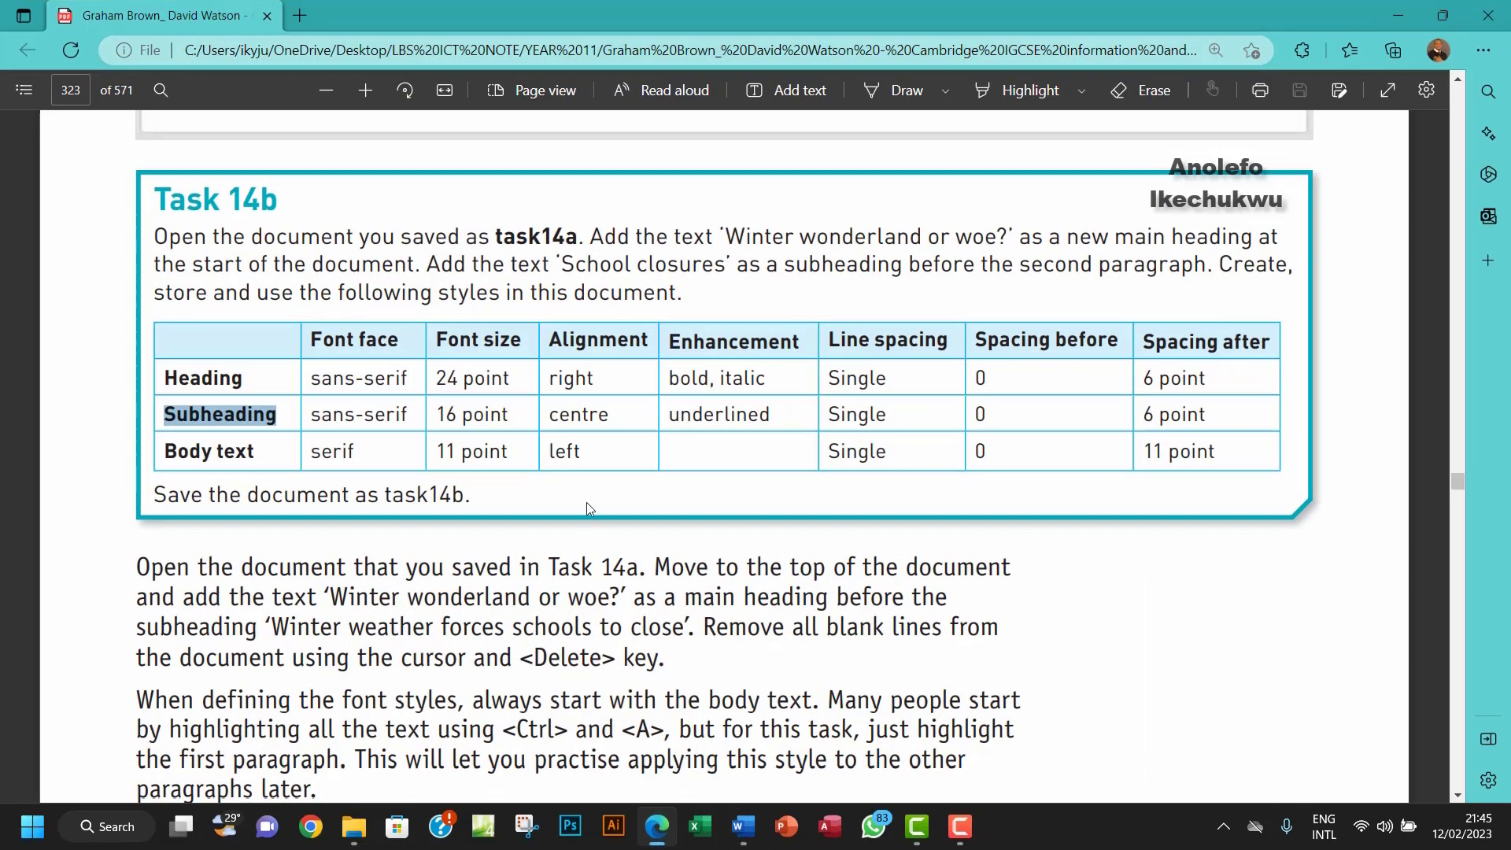
{"action": "left_click_drag", "start_coordinate": [550, 417], "coordinate": [681, 416]}
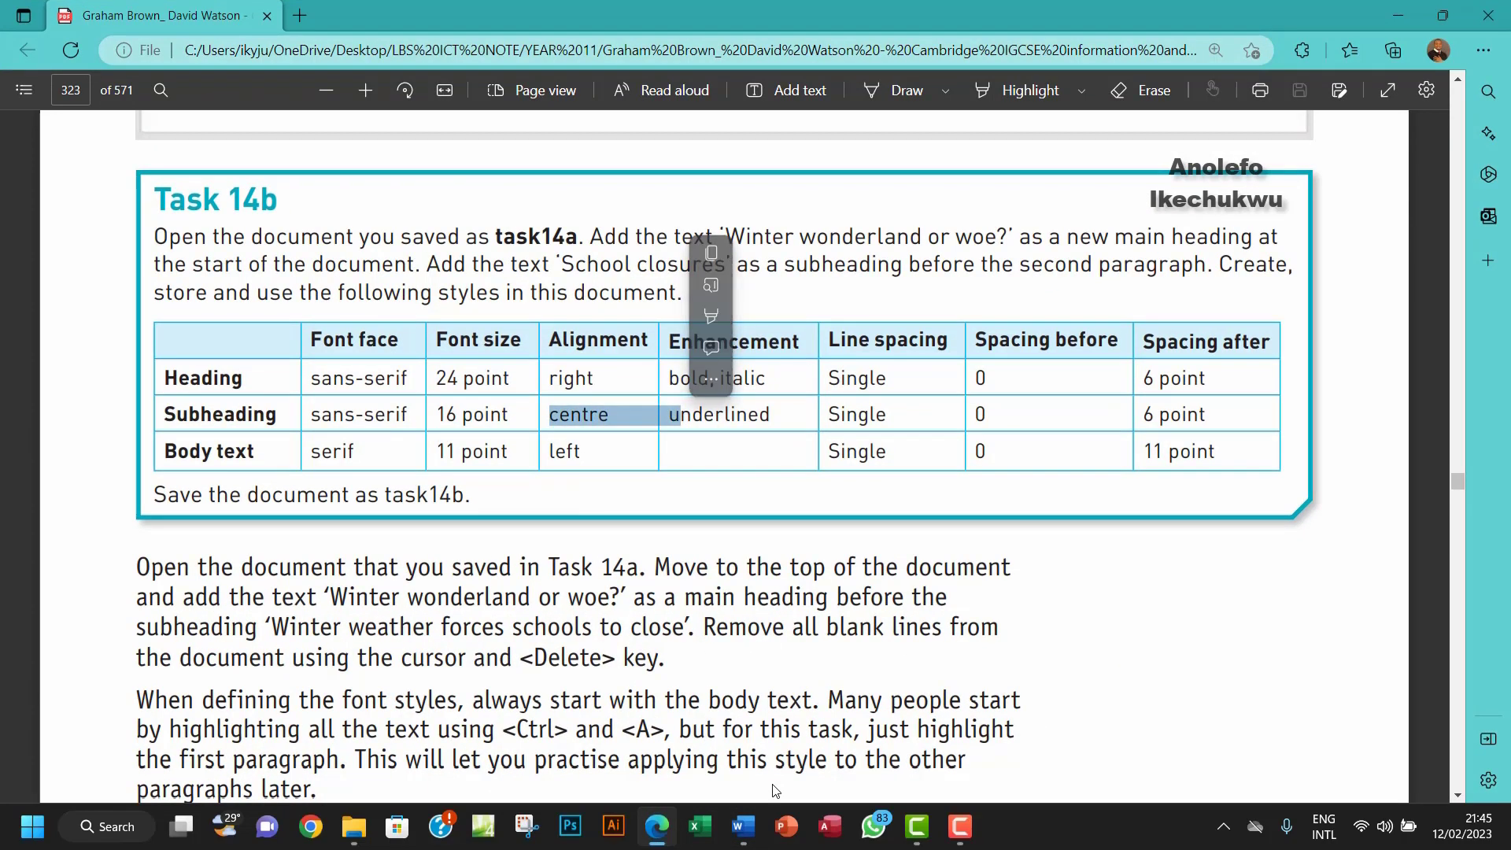
{"action": "left_click", "coordinate": [750, 837]}
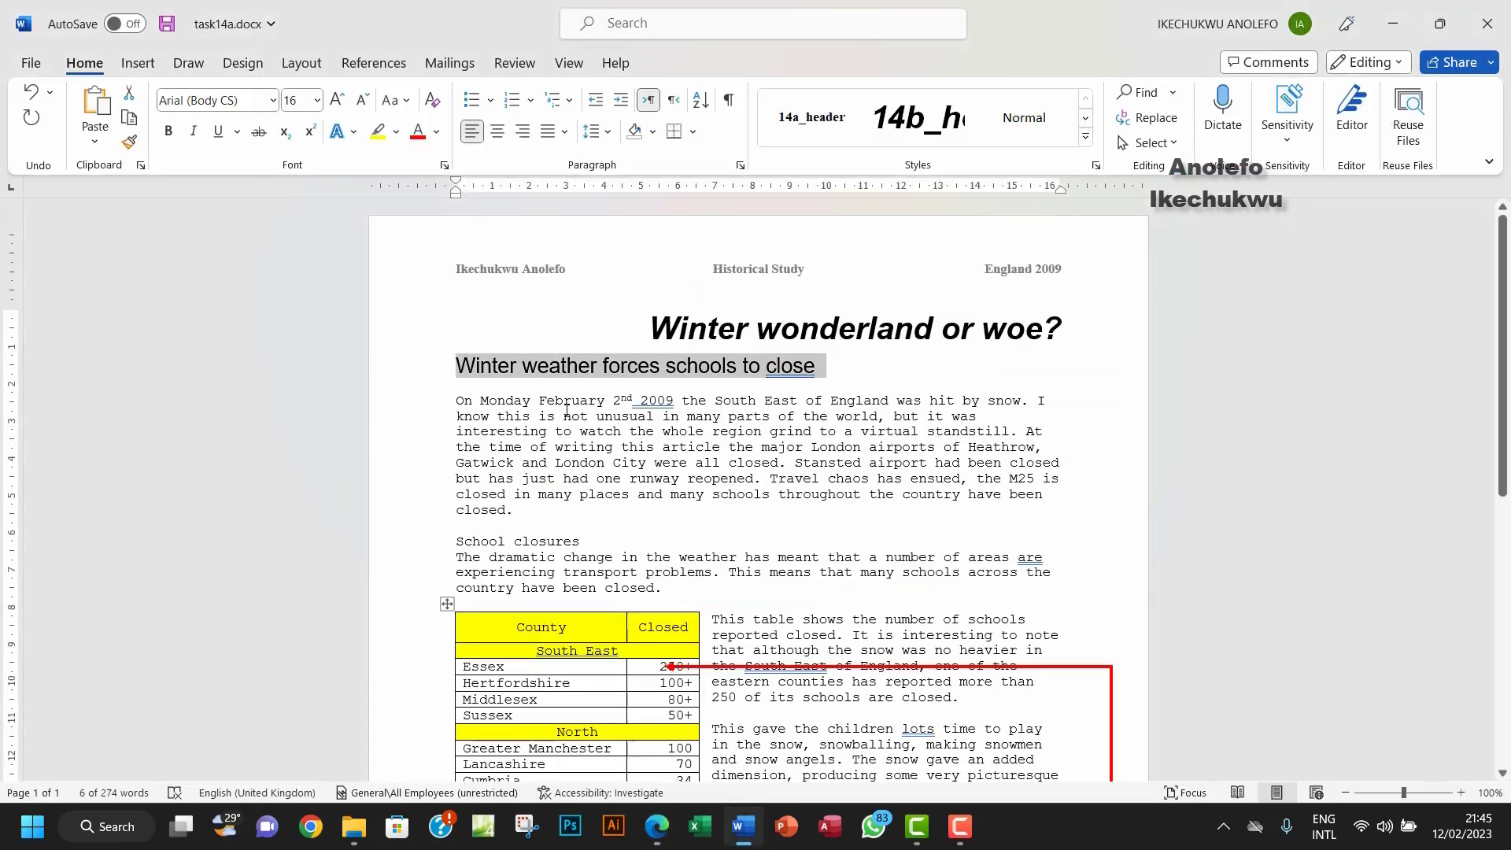
{"action": "left_click", "coordinate": [218, 131]}
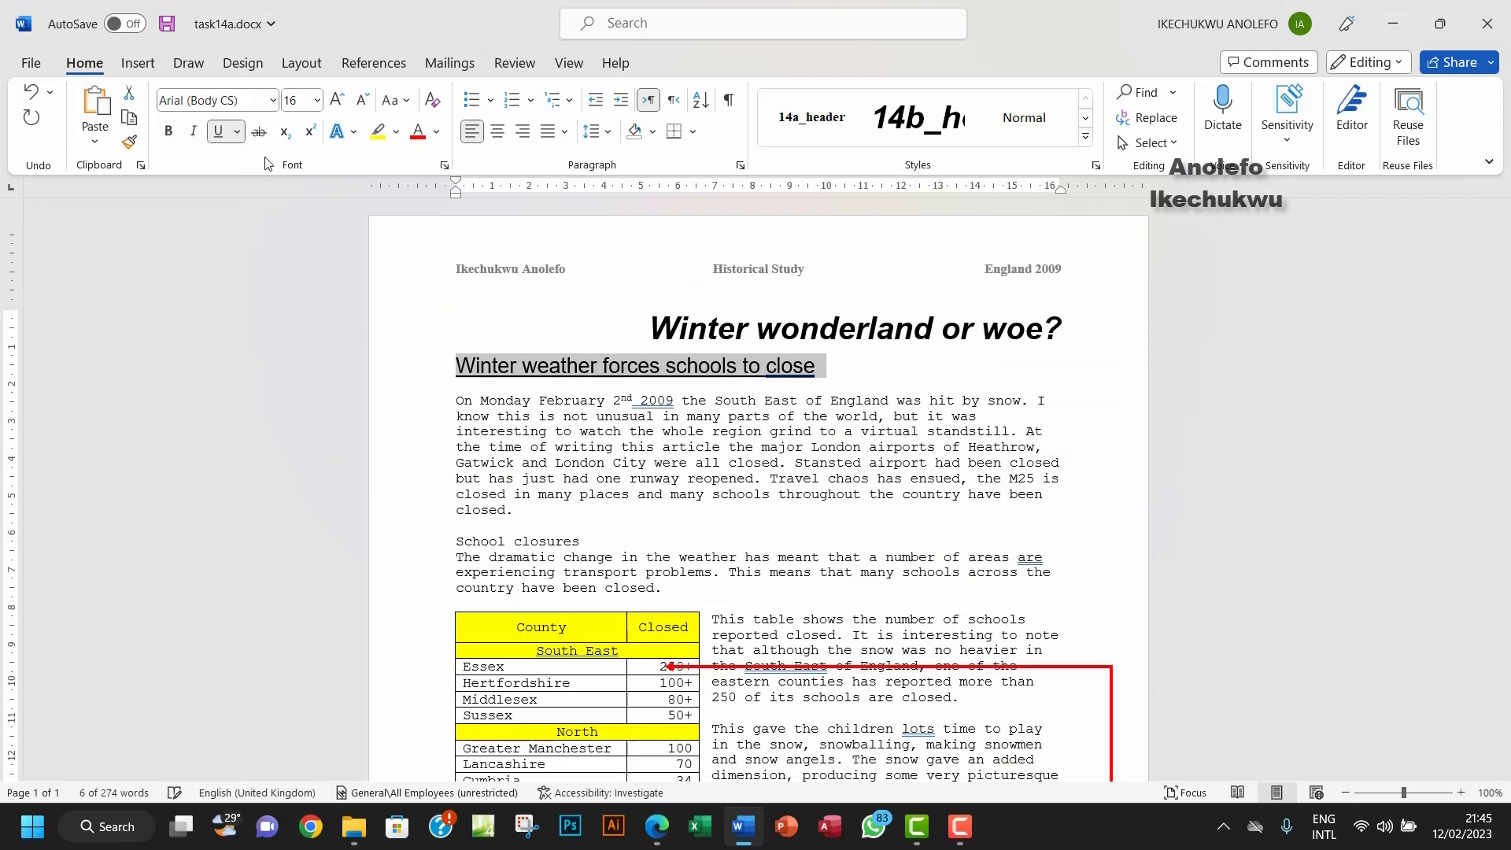
{"action": "left_click", "coordinate": [498, 136]}
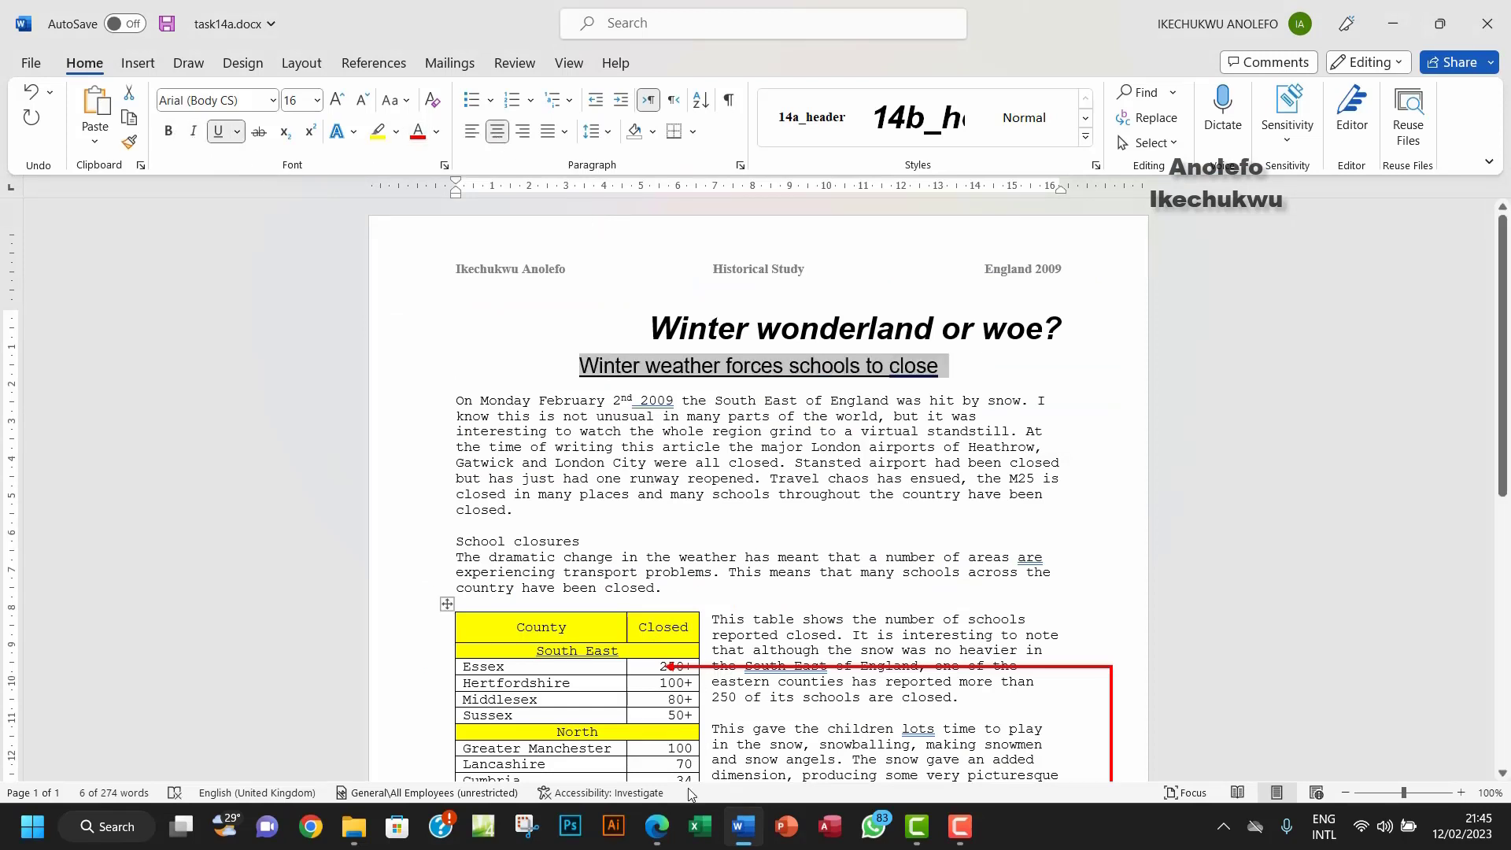
{"action": "left_click", "coordinate": [656, 828]}
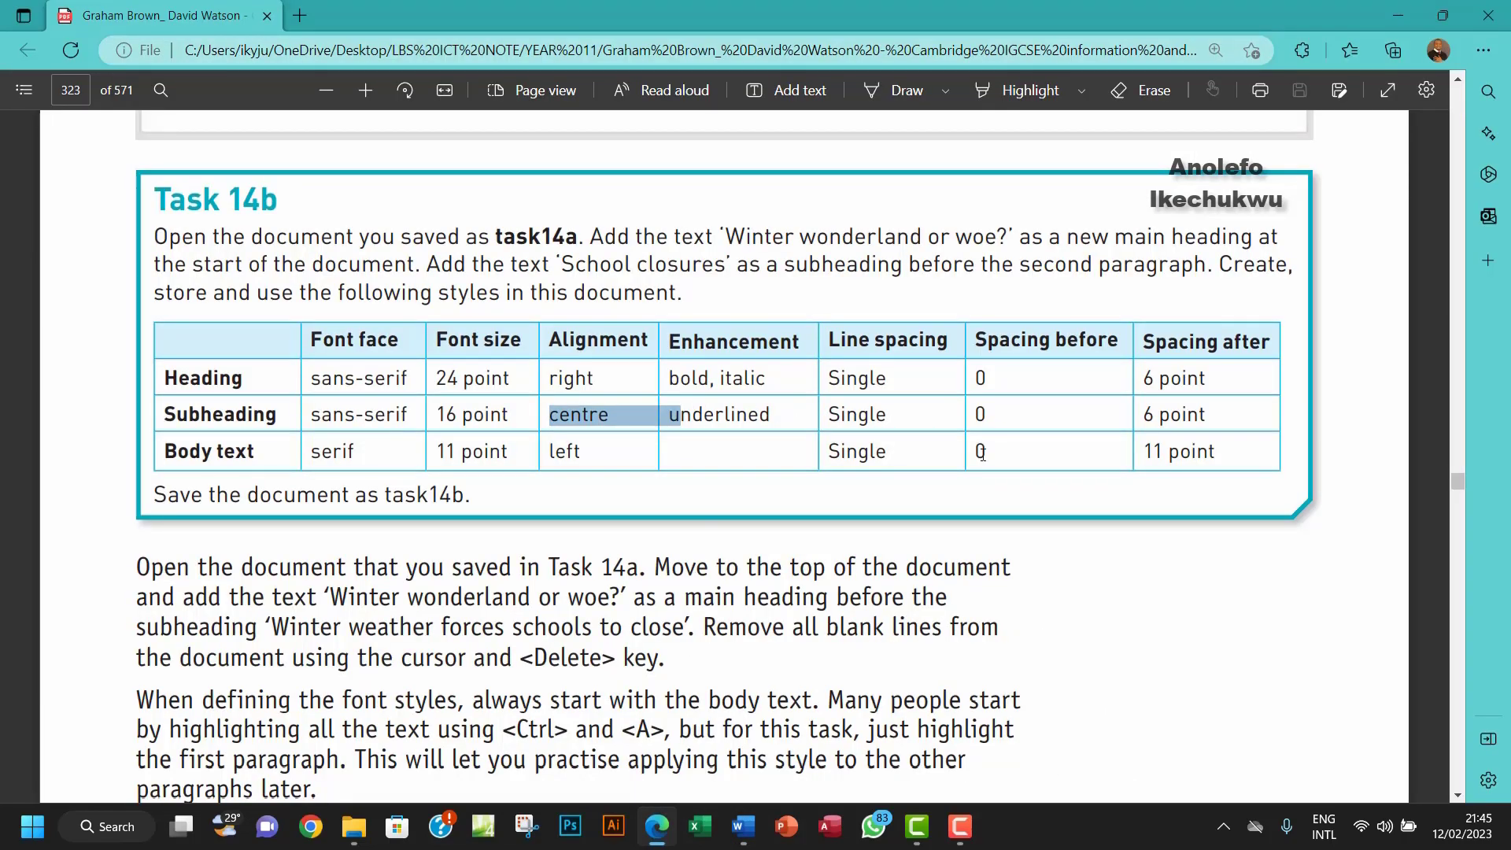
{"action": "left_click", "coordinate": [743, 827]}
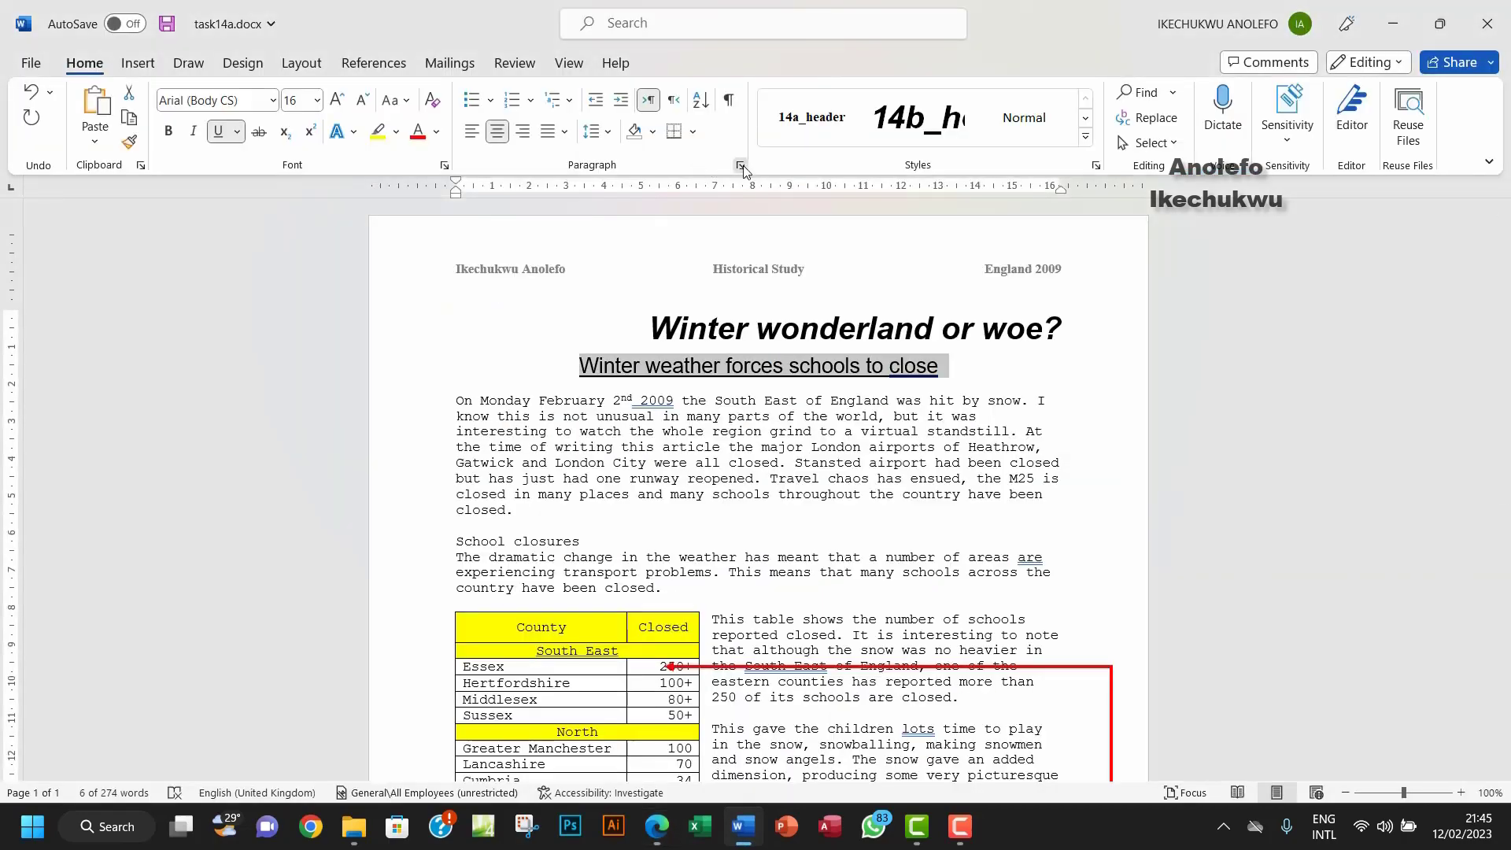
Step: Give the subheading 6 pt spacing after
{"action": "left_click", "coordinate": [741, 166]}
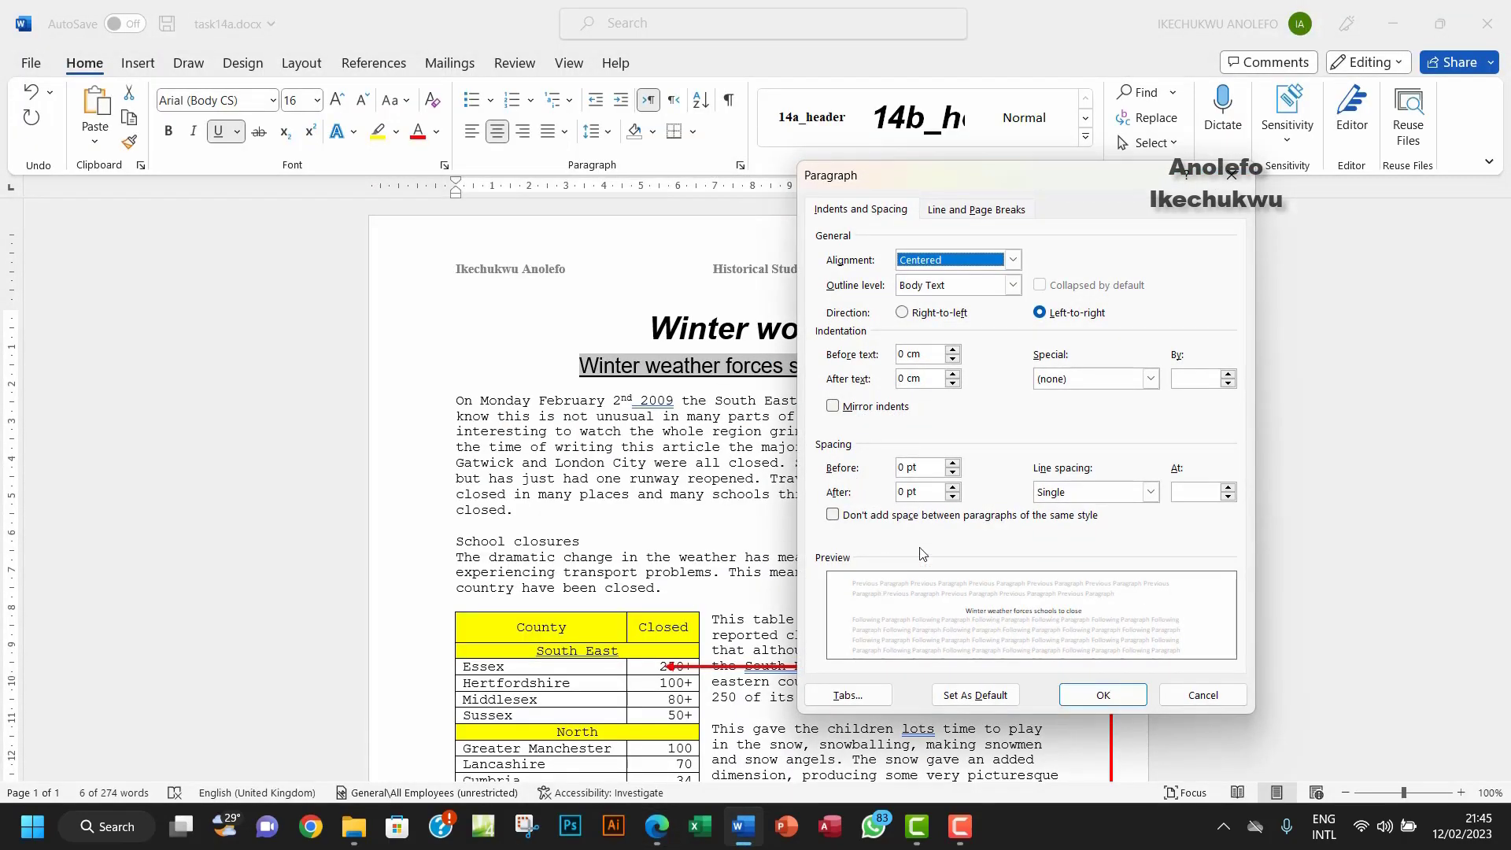
{"action": "left_click", "coordinate": [953, 487]}
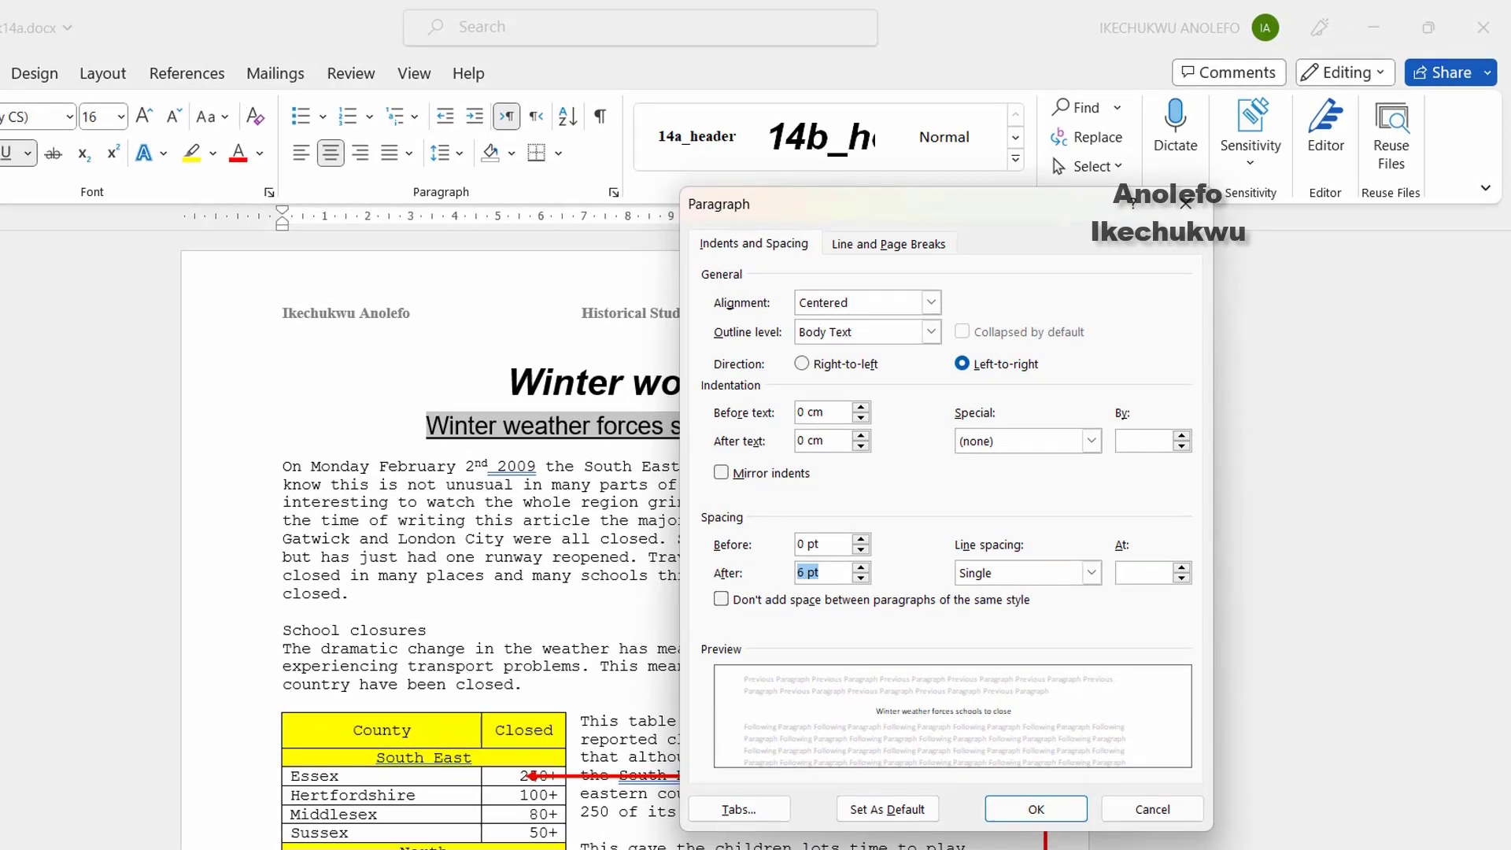
{"action": "key", "text": "alt+Tab"}
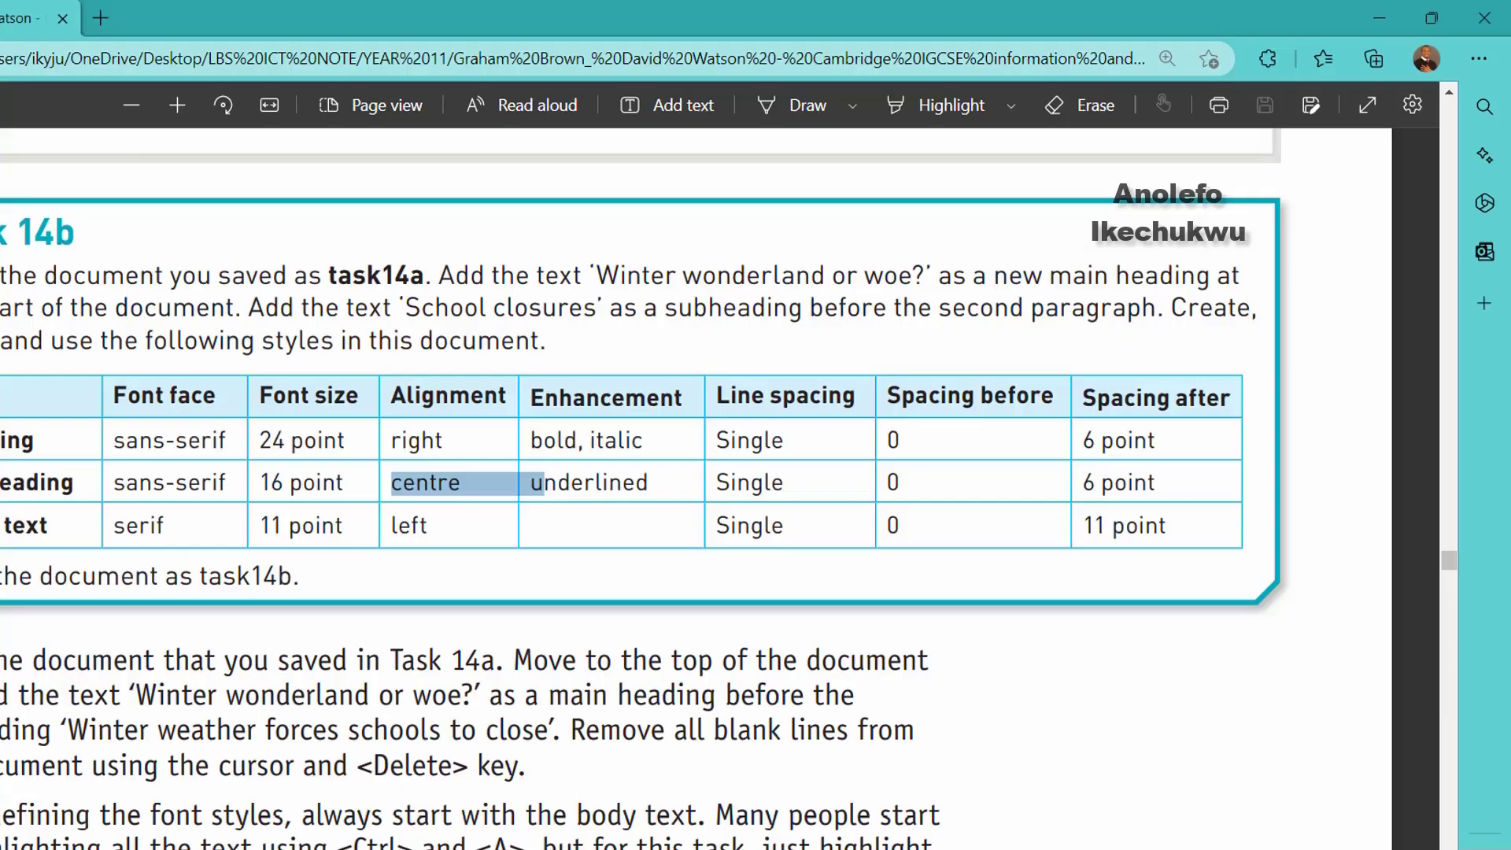
{"action": "key", "text": "alt+Tab"}
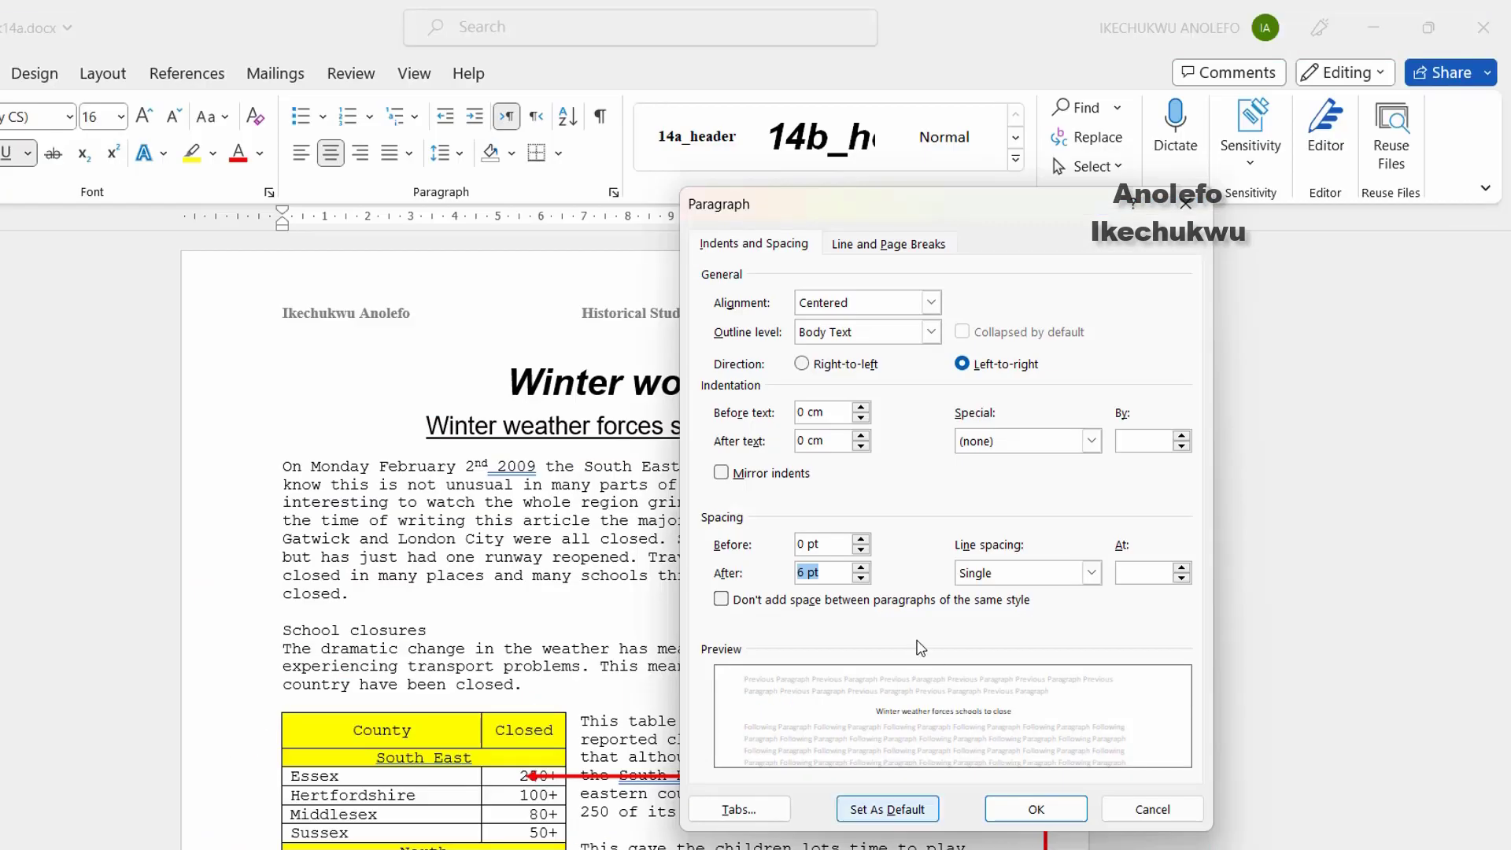
{"action": "left_click", "coordinate": [1037, 811]}
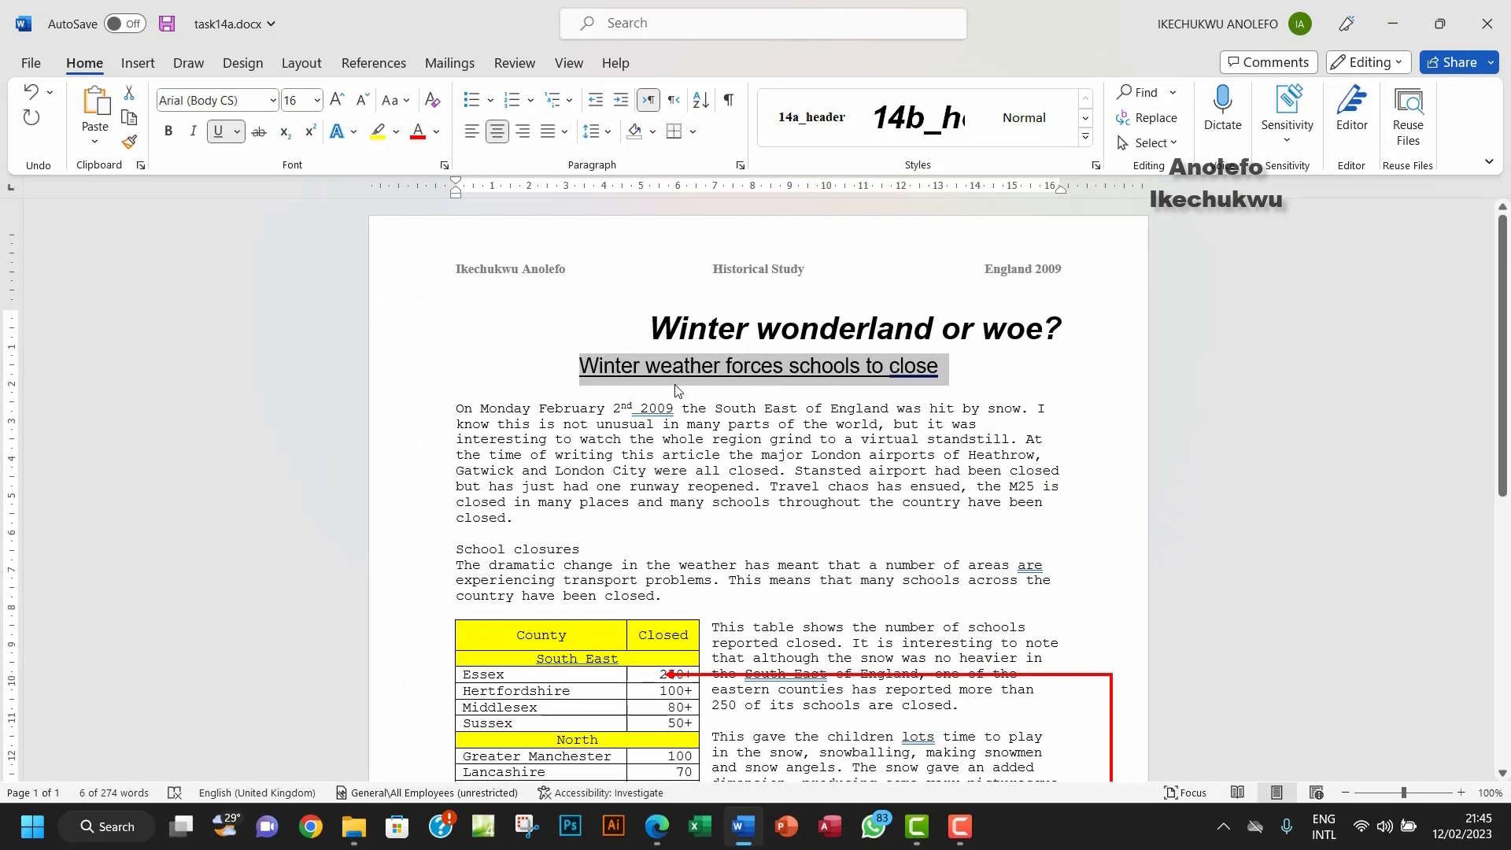
Step: Create a new style named 14b_subheading from the subheading's formatting
{"action": "left_click", "coordinate": [1086, 137]}
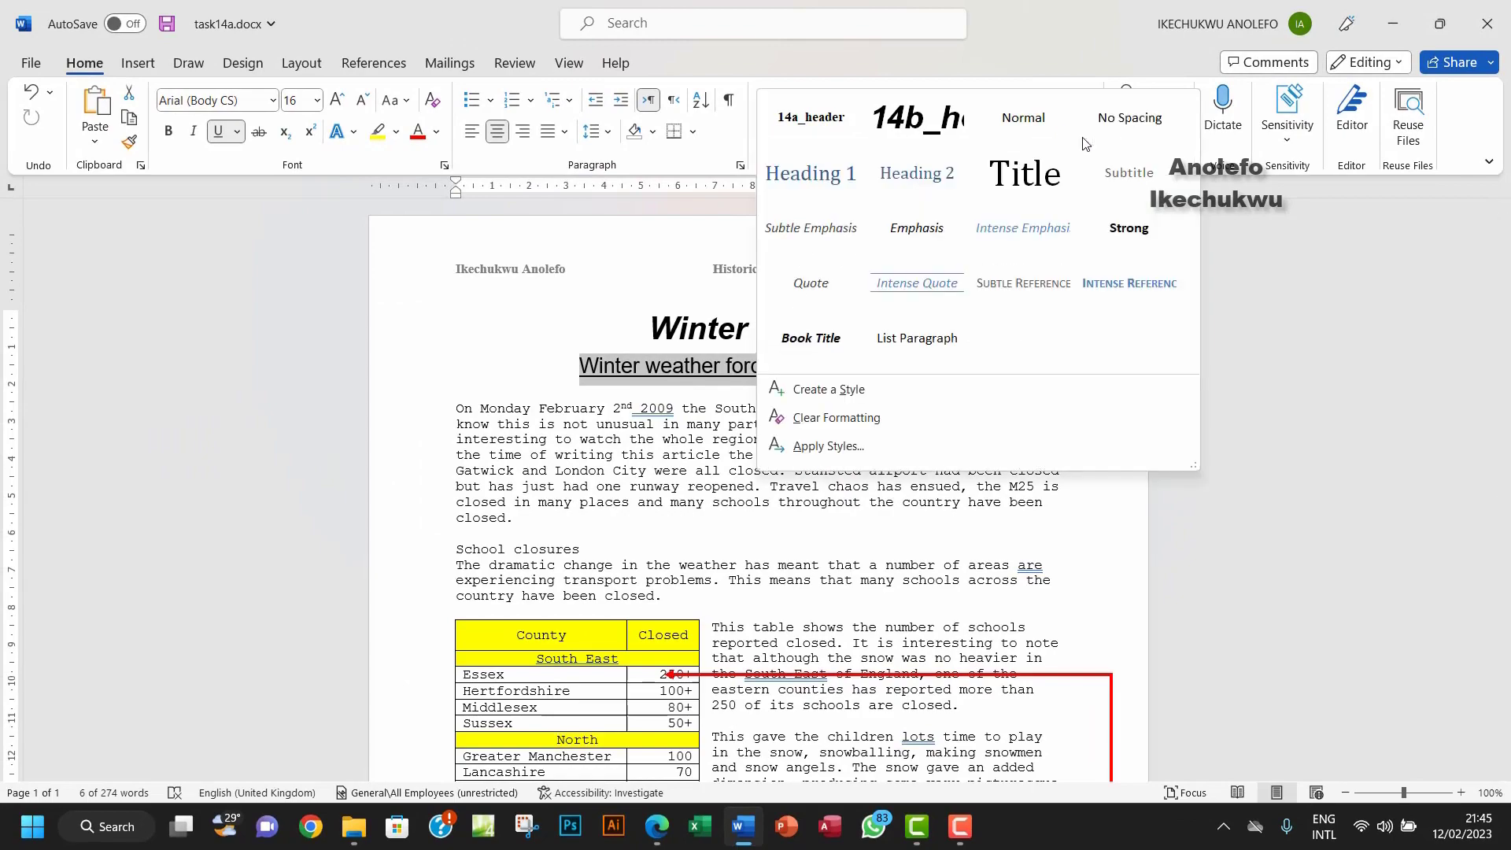
{"action": "left_click", "coordinate": [842, 397]}
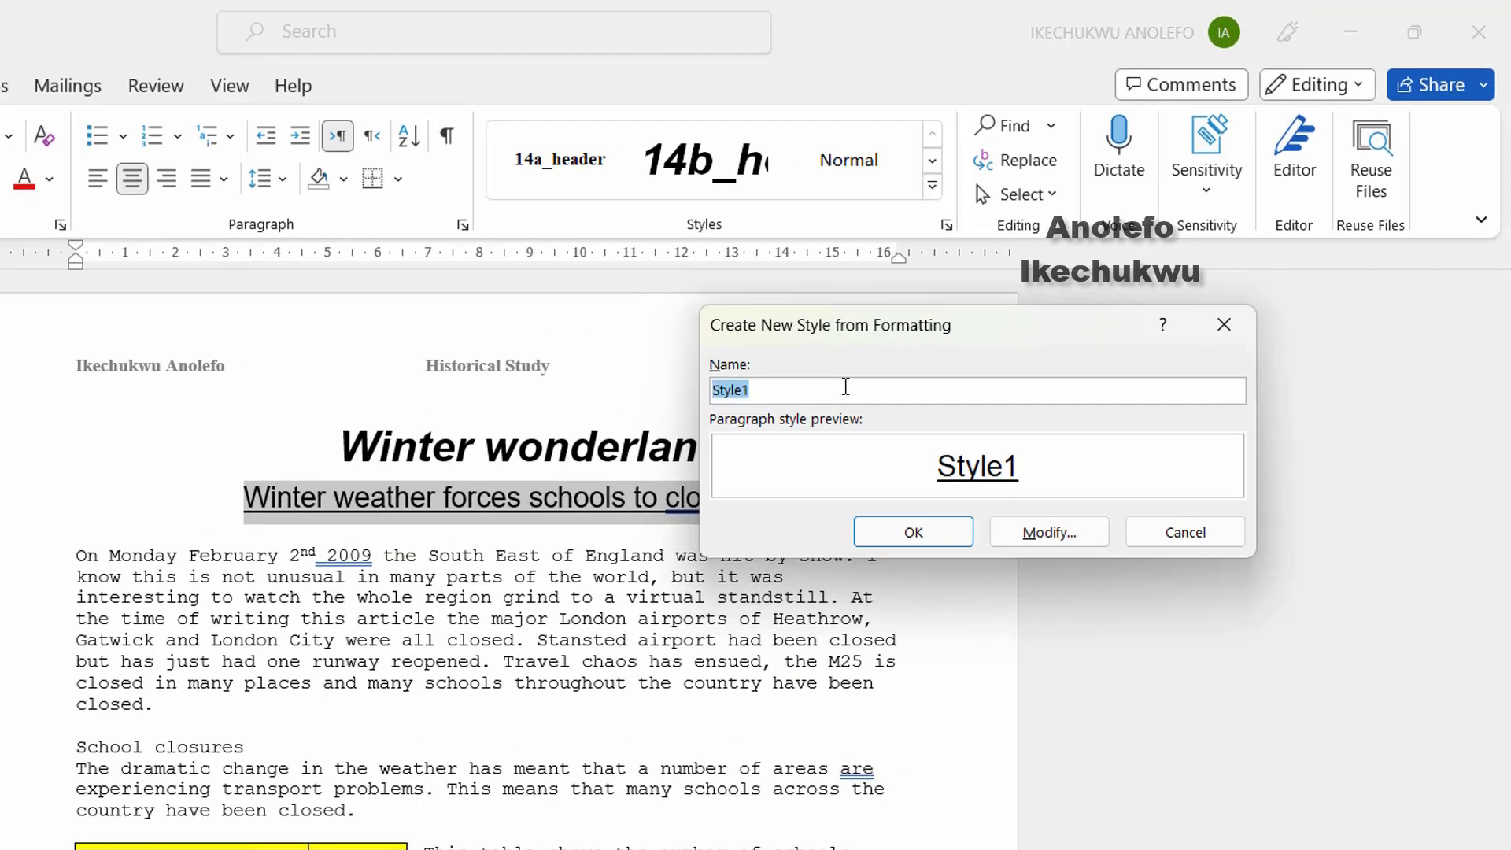
{"action": "type", "text": "14b"}
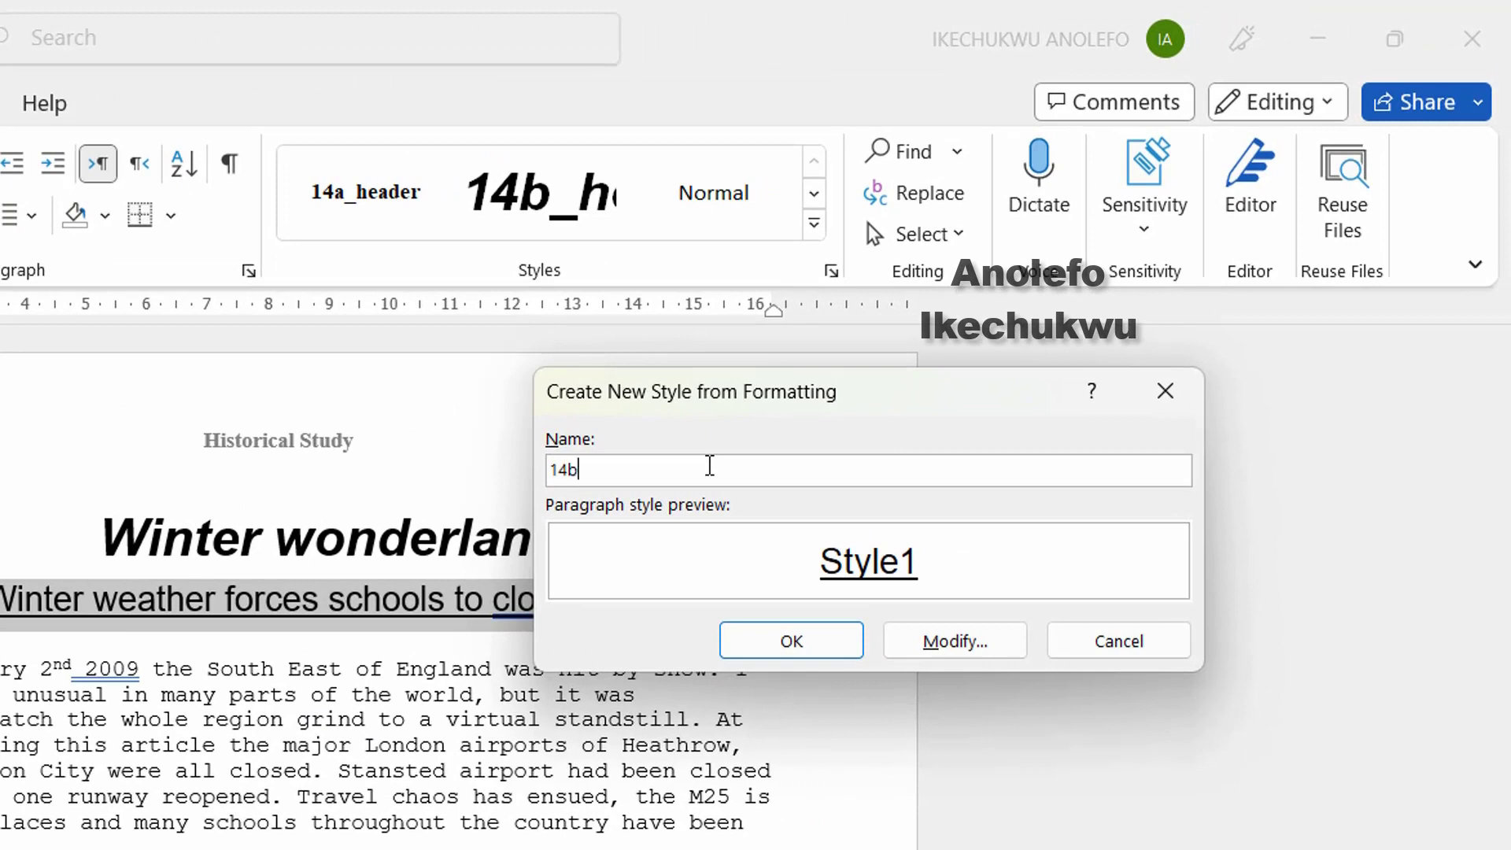
{"action": "type", "text": "_subheading"}
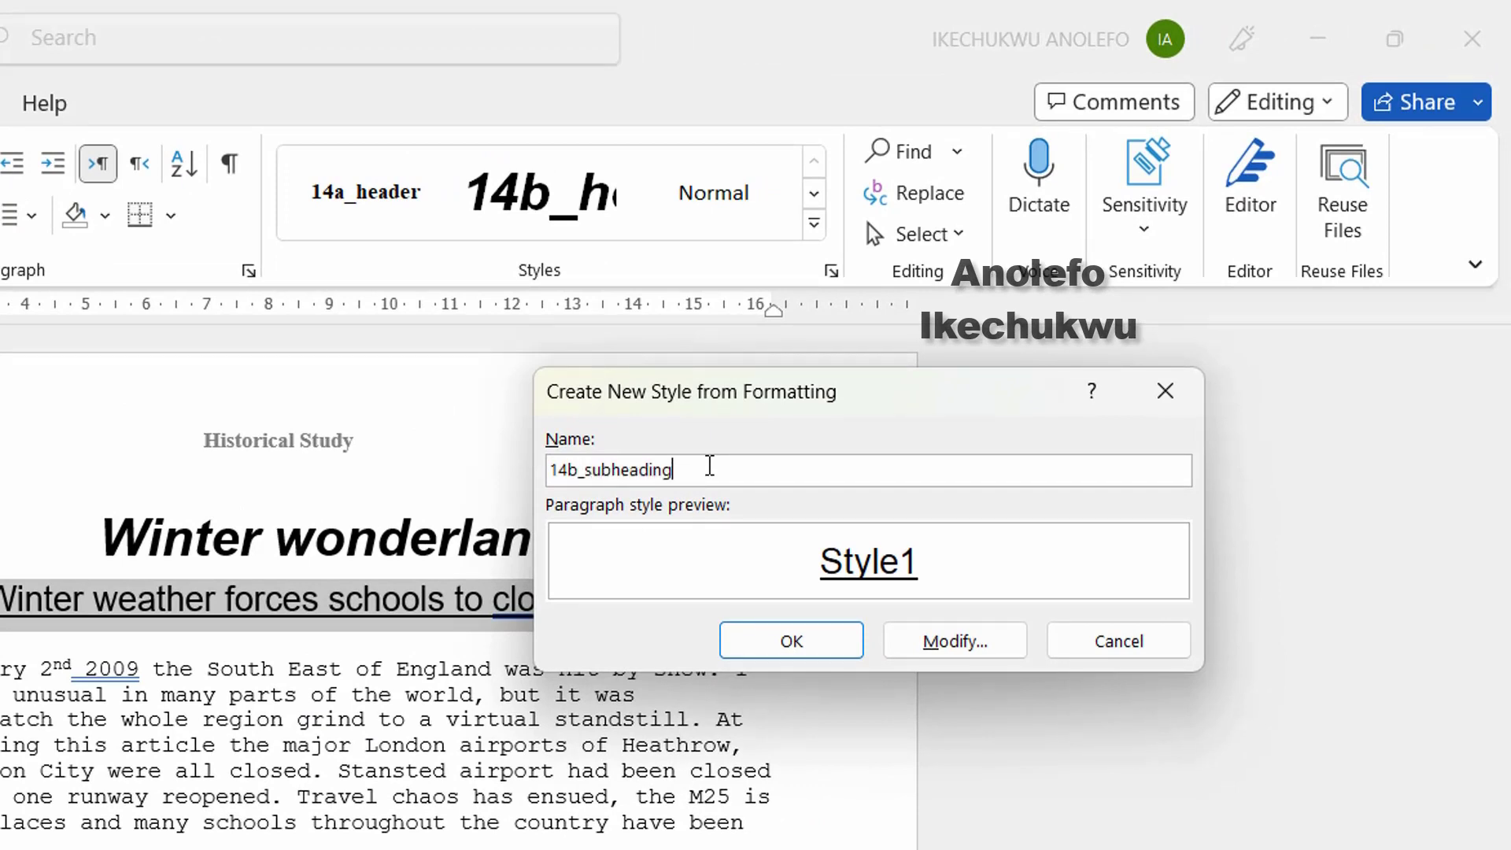
{"action": "left_click", "coordinate": [818, 654]}
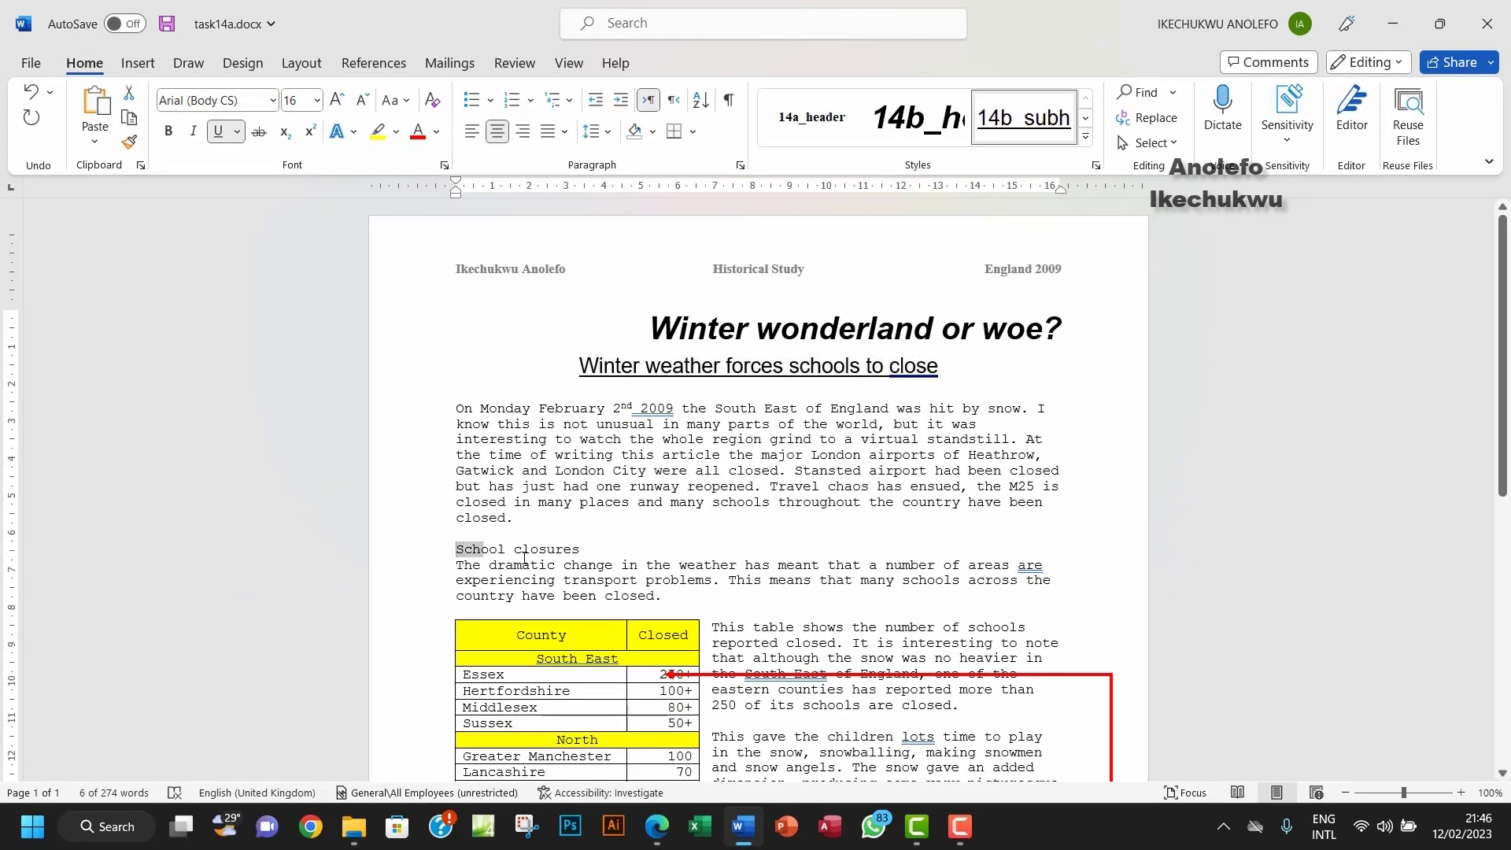
Step: Apply the 14b_subheading style to 'School closures'
{"action": "left_click_drag", "start_coordinate": [362, 599], "coordinate": [503, 602]}
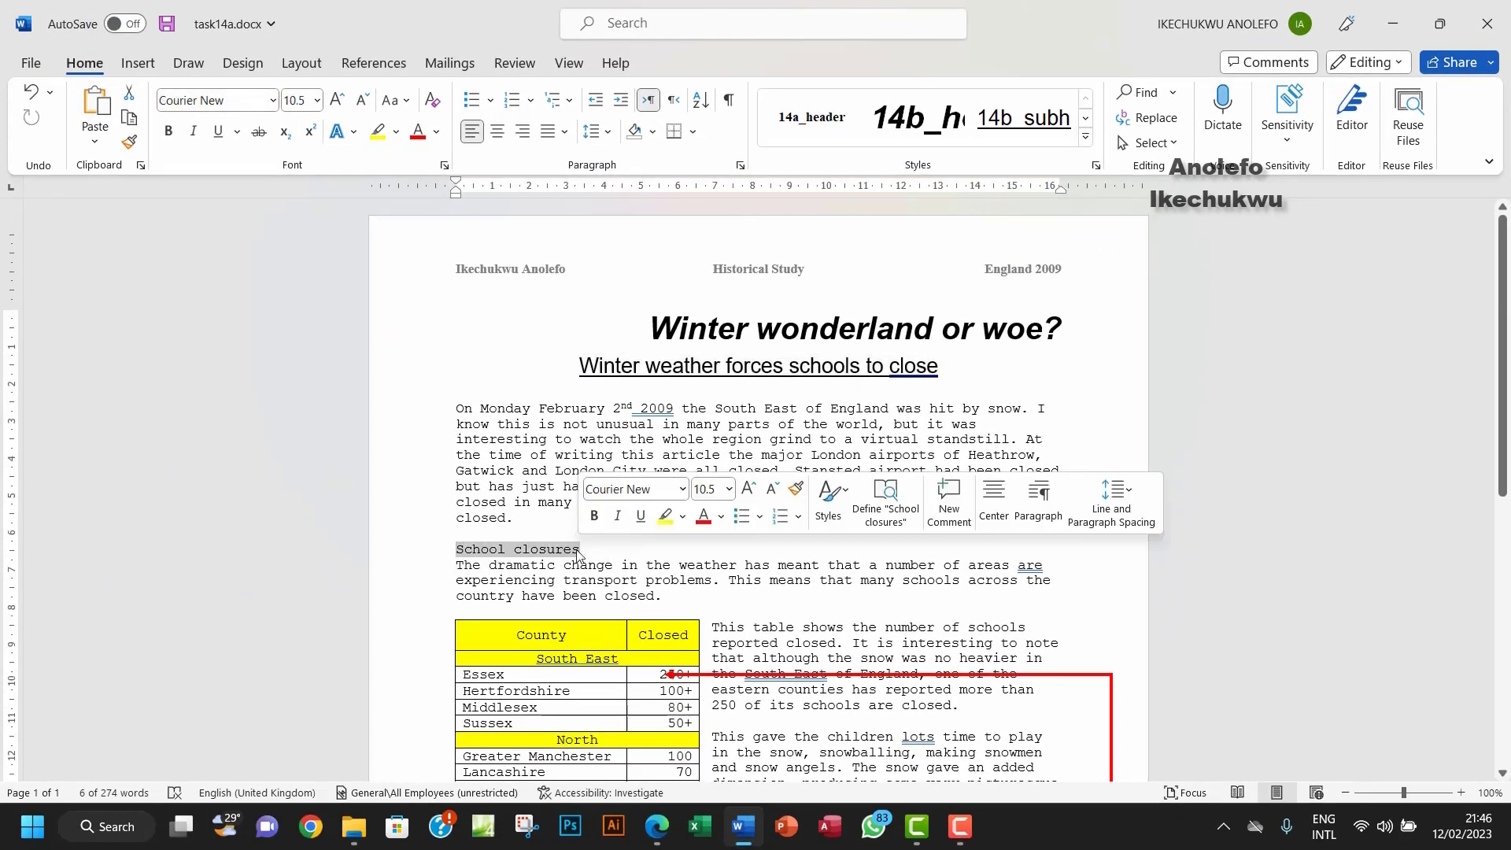
{"action": "left_click", "coordinate": [1028, 124]}
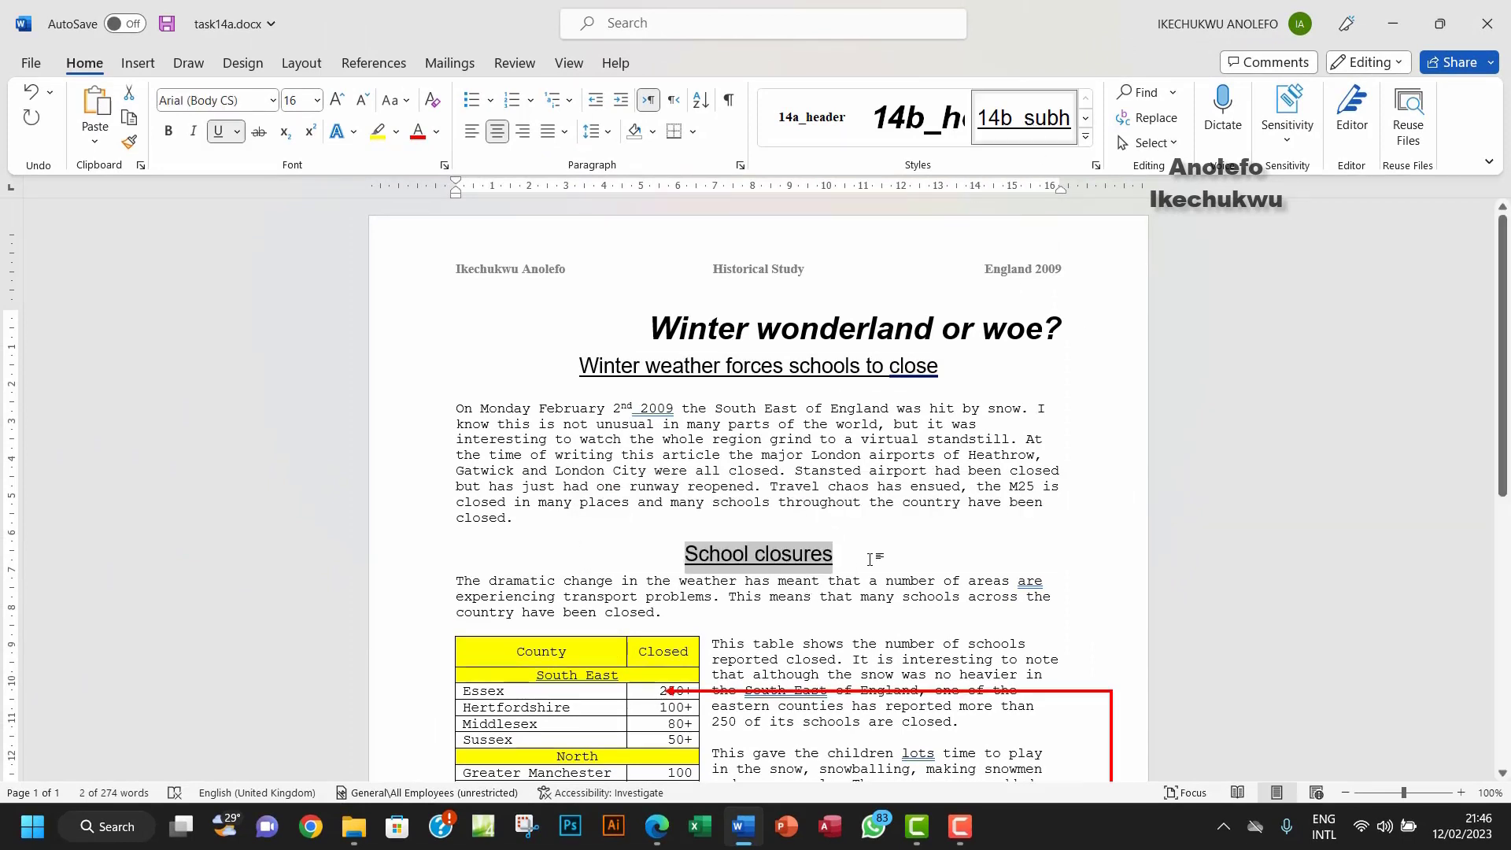
{"action": "left_click", "coordinate": [657, 827]}
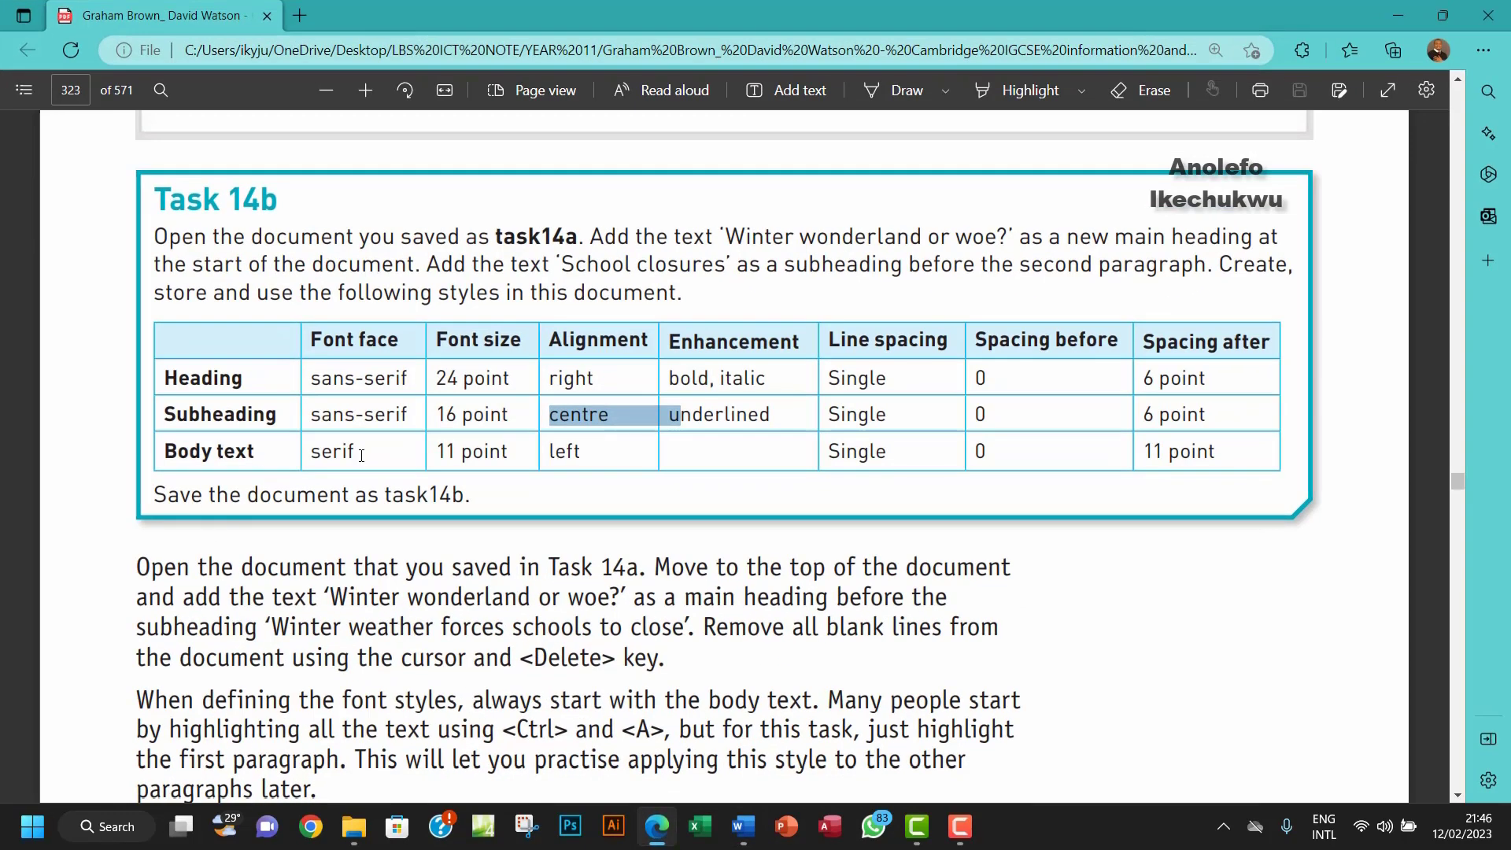
{"action": "left_click", "coordinate": [754, 842]}
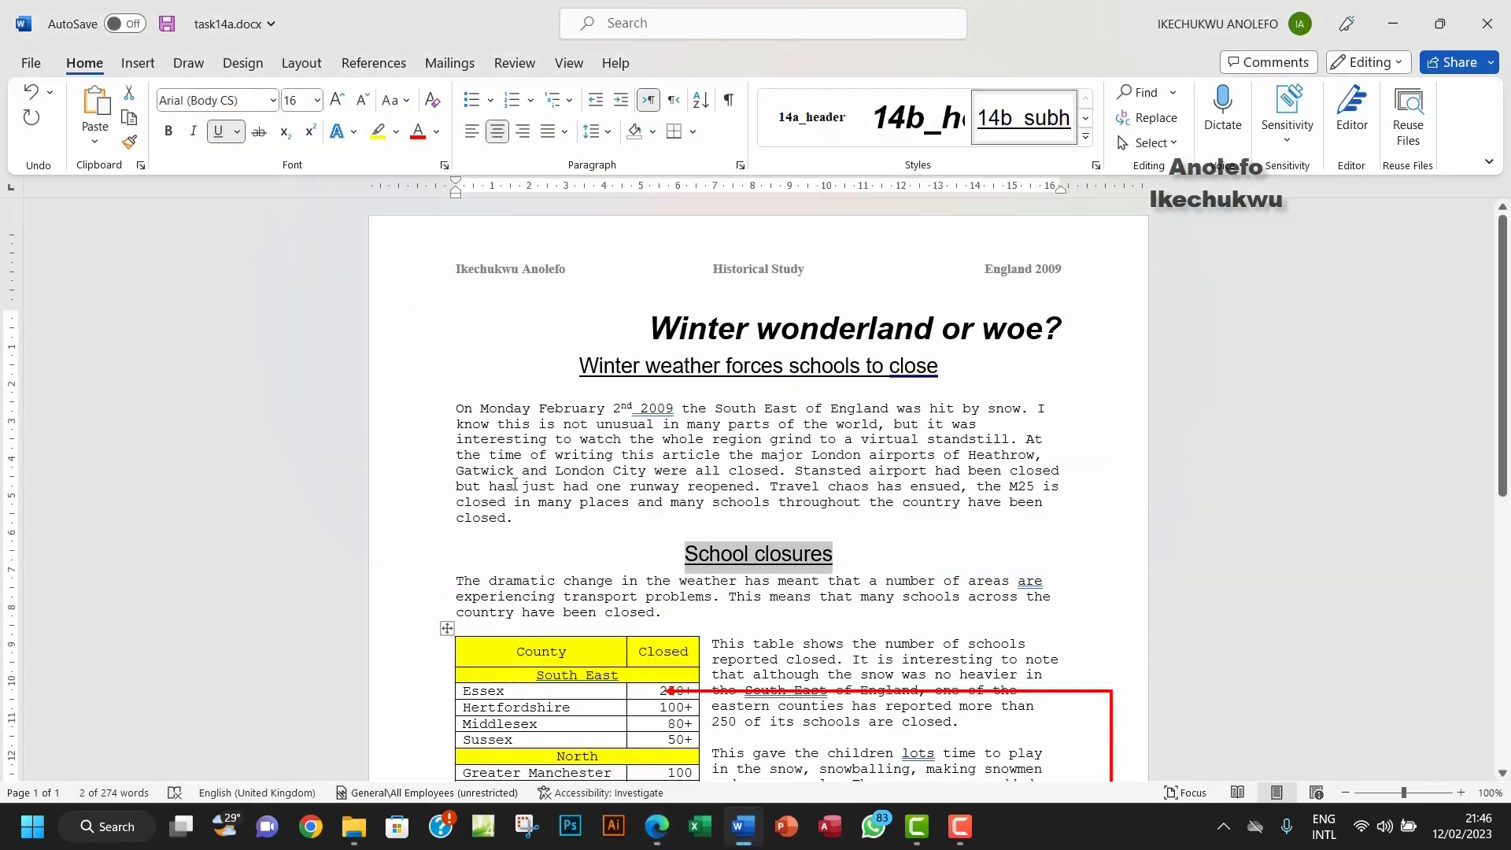
Step: Format the whole first body paragraph as 11-point Times New Roman, per the body text requirements
{"action": "left_click_drag", "start_coordinate": [460, 411], "coordinate": [519, 526]}
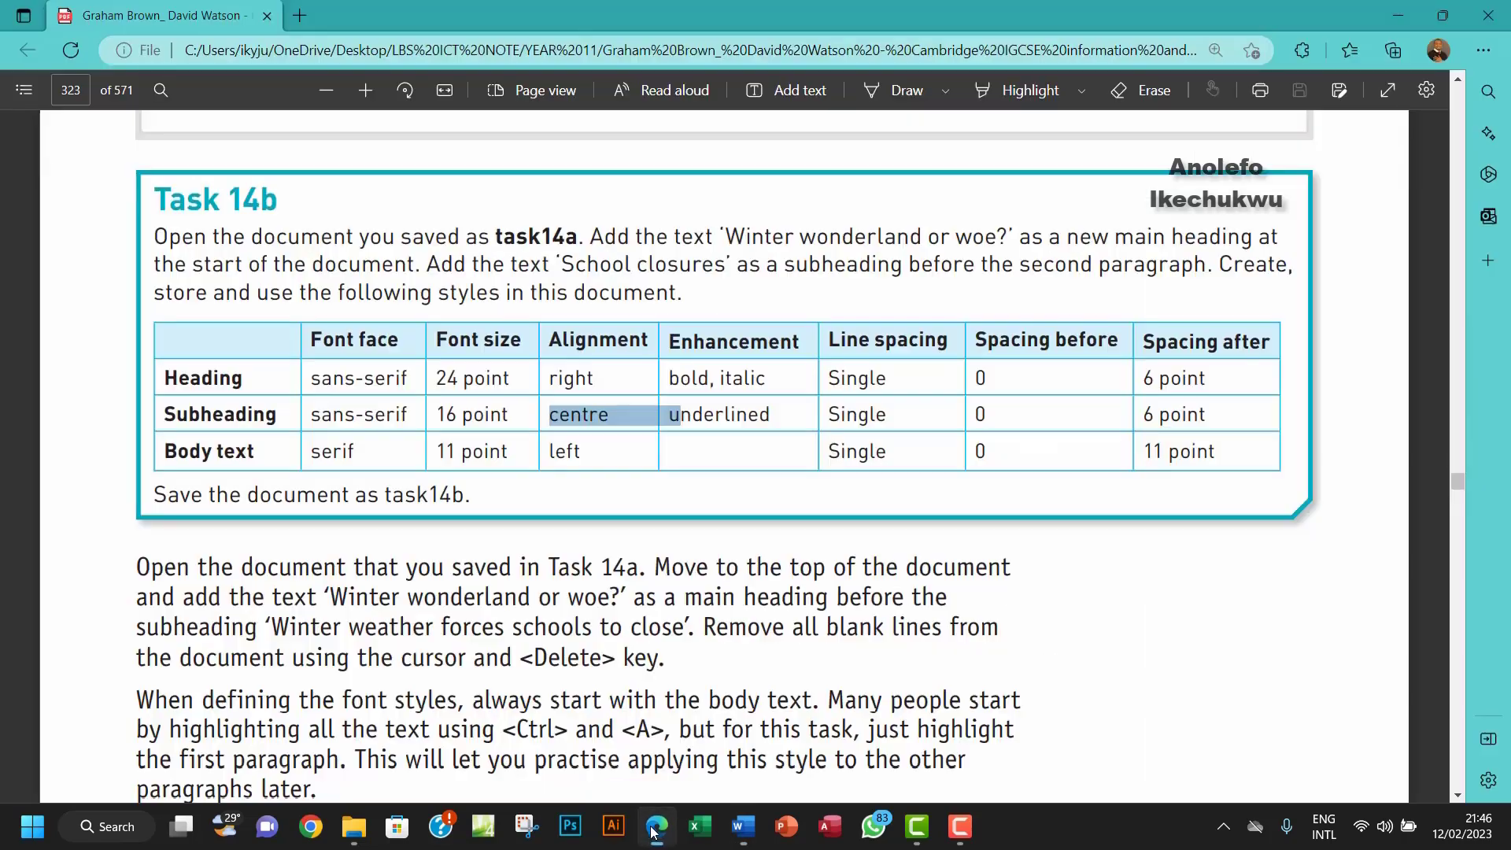
{"action": "left_click", "coordinate": [656, 828]}
{"action": "left_click", "coordinate": [655, 832]}
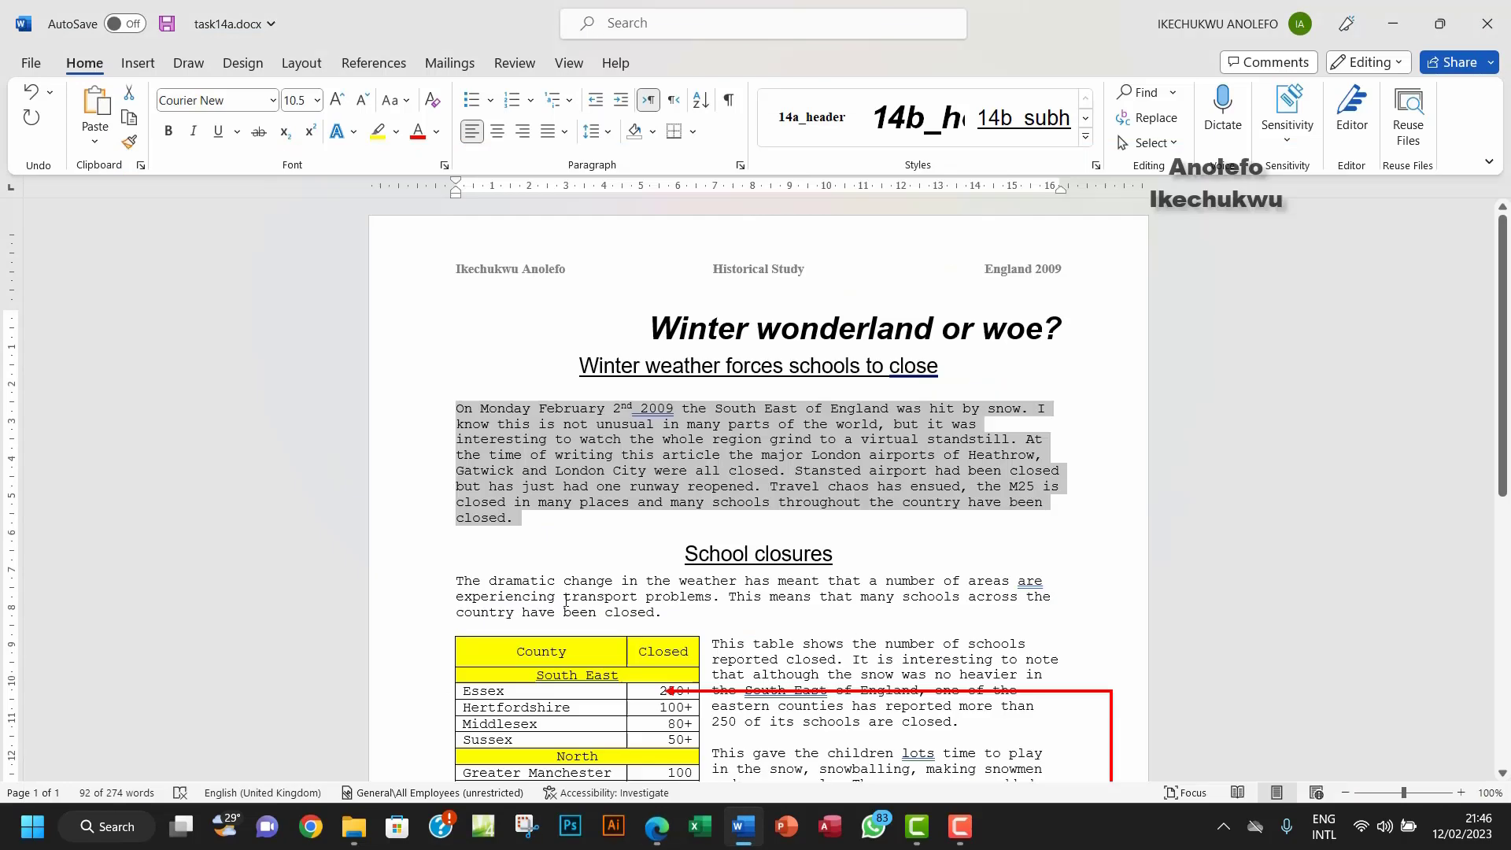
{"action": "left_click", "coordinate": [274, 101]}
{"action": "left_click", "coordinate": [236, 135]}
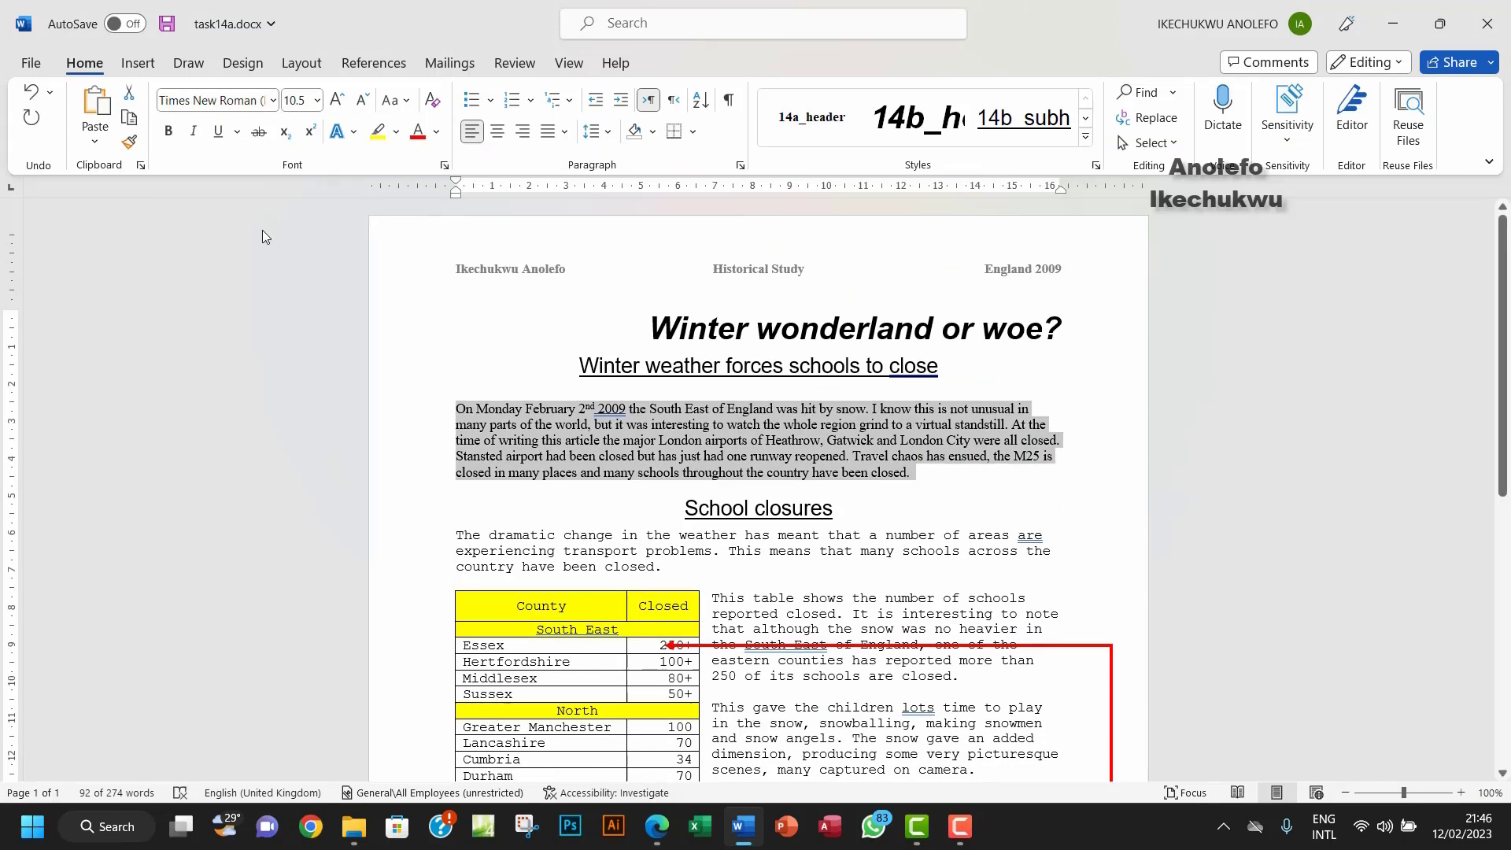
{"action": "left_click", "coordinate": [317, 100]}
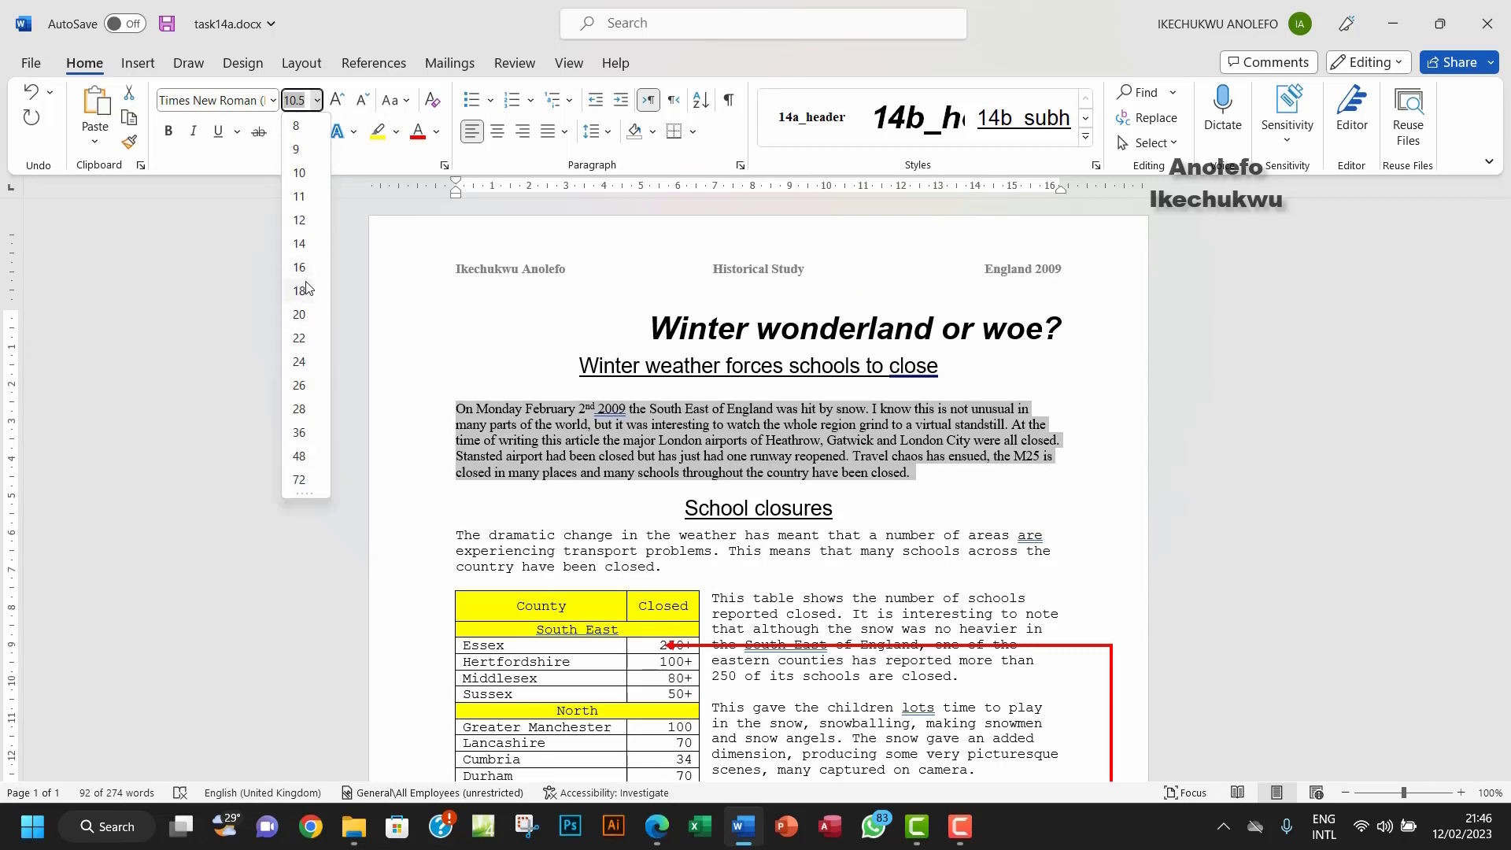
{"action": "left_click", "coordinate": [299, 196]}
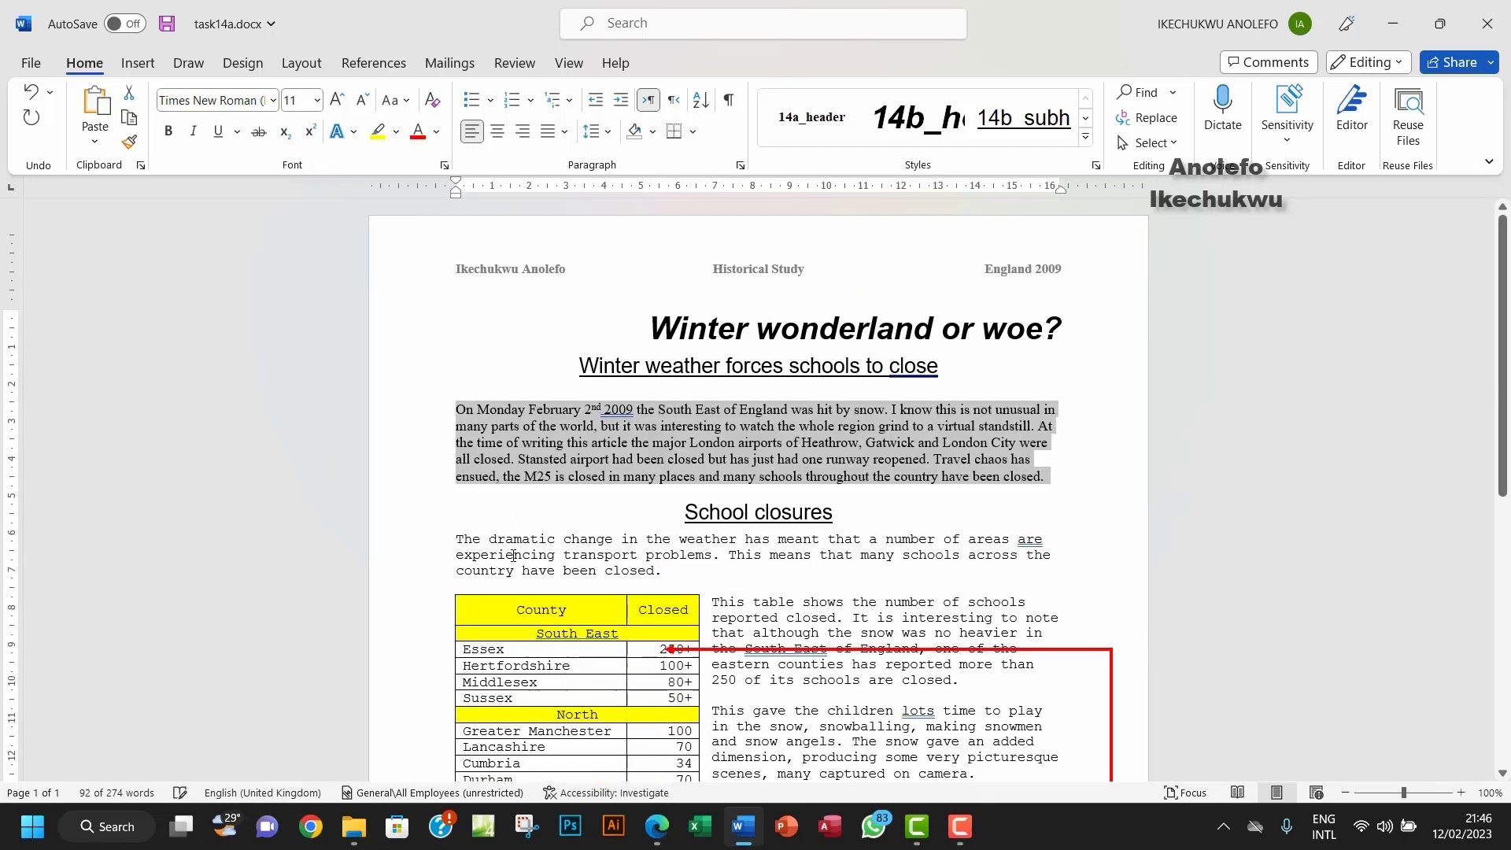
{"action": "left_click", "coordinate": [656, 827]}
{"action": "double_click", "coordinate": [560, 452]}
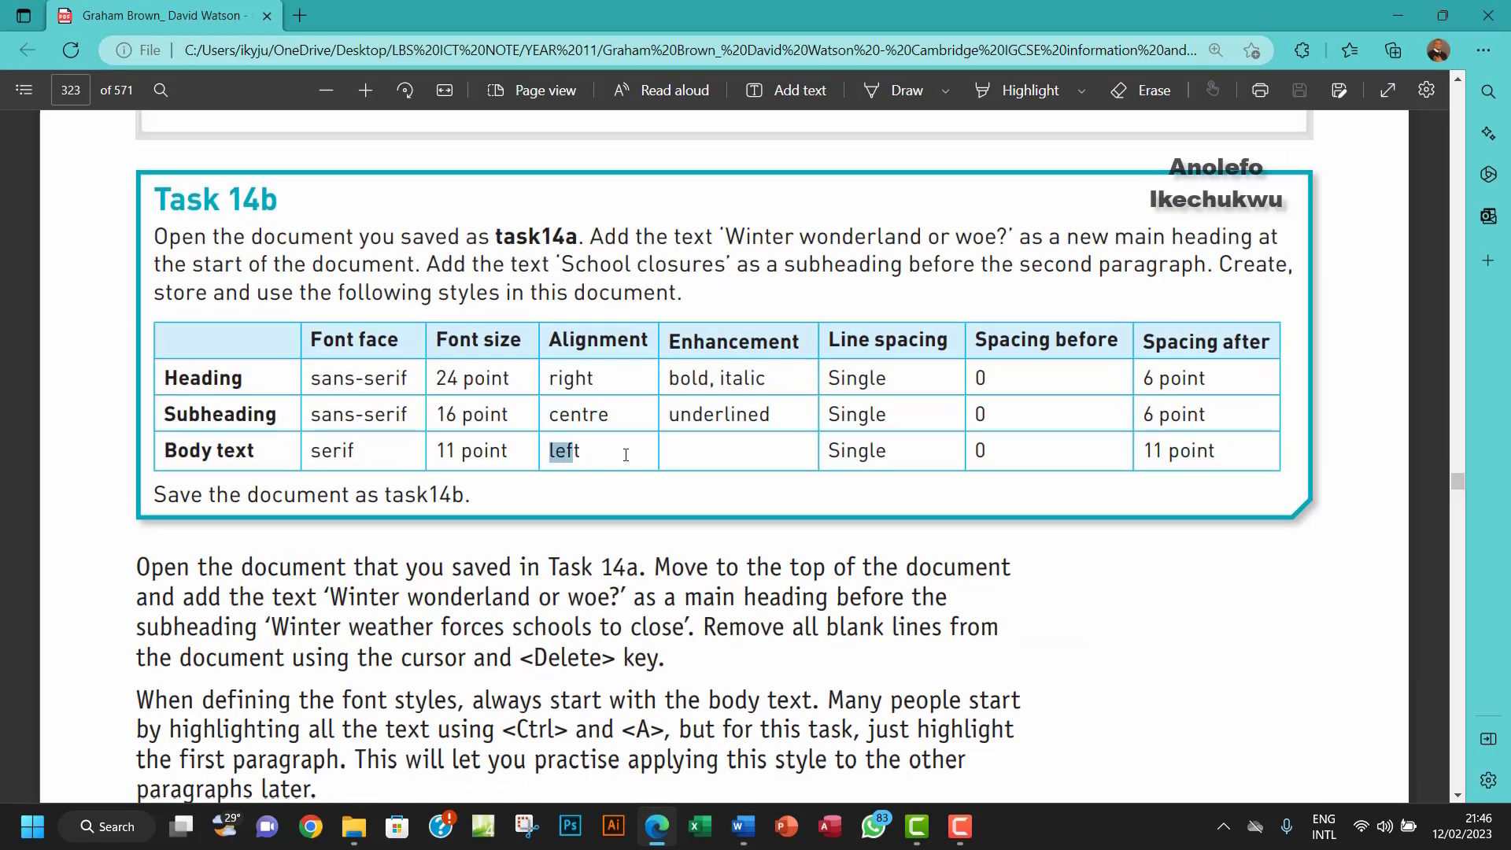
{"action": "left_click", "coordinate": [744, 826]}
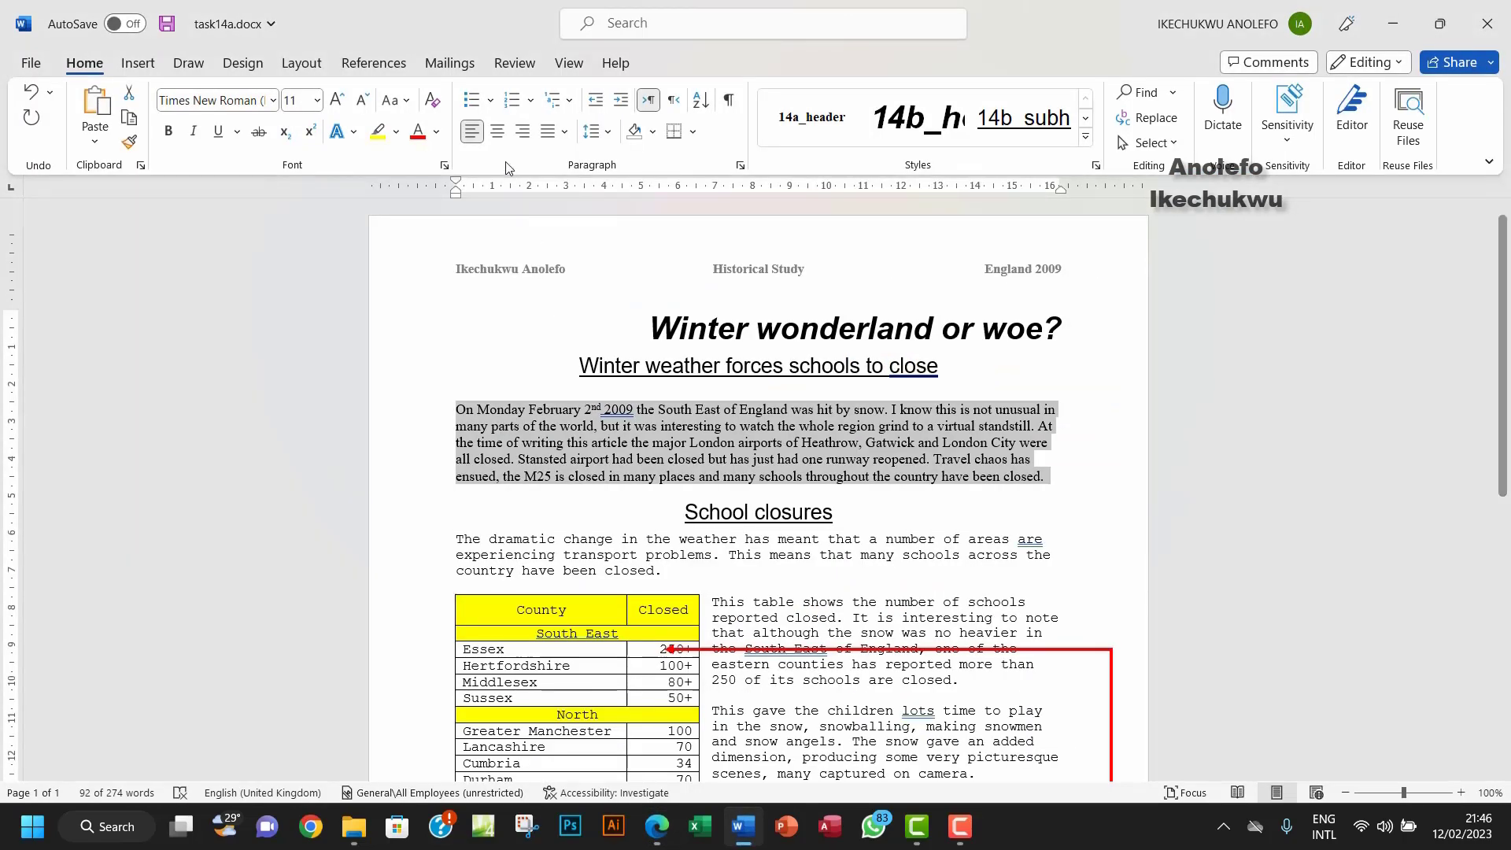
{"action": "left_click", "coordinate": [657, 826]}
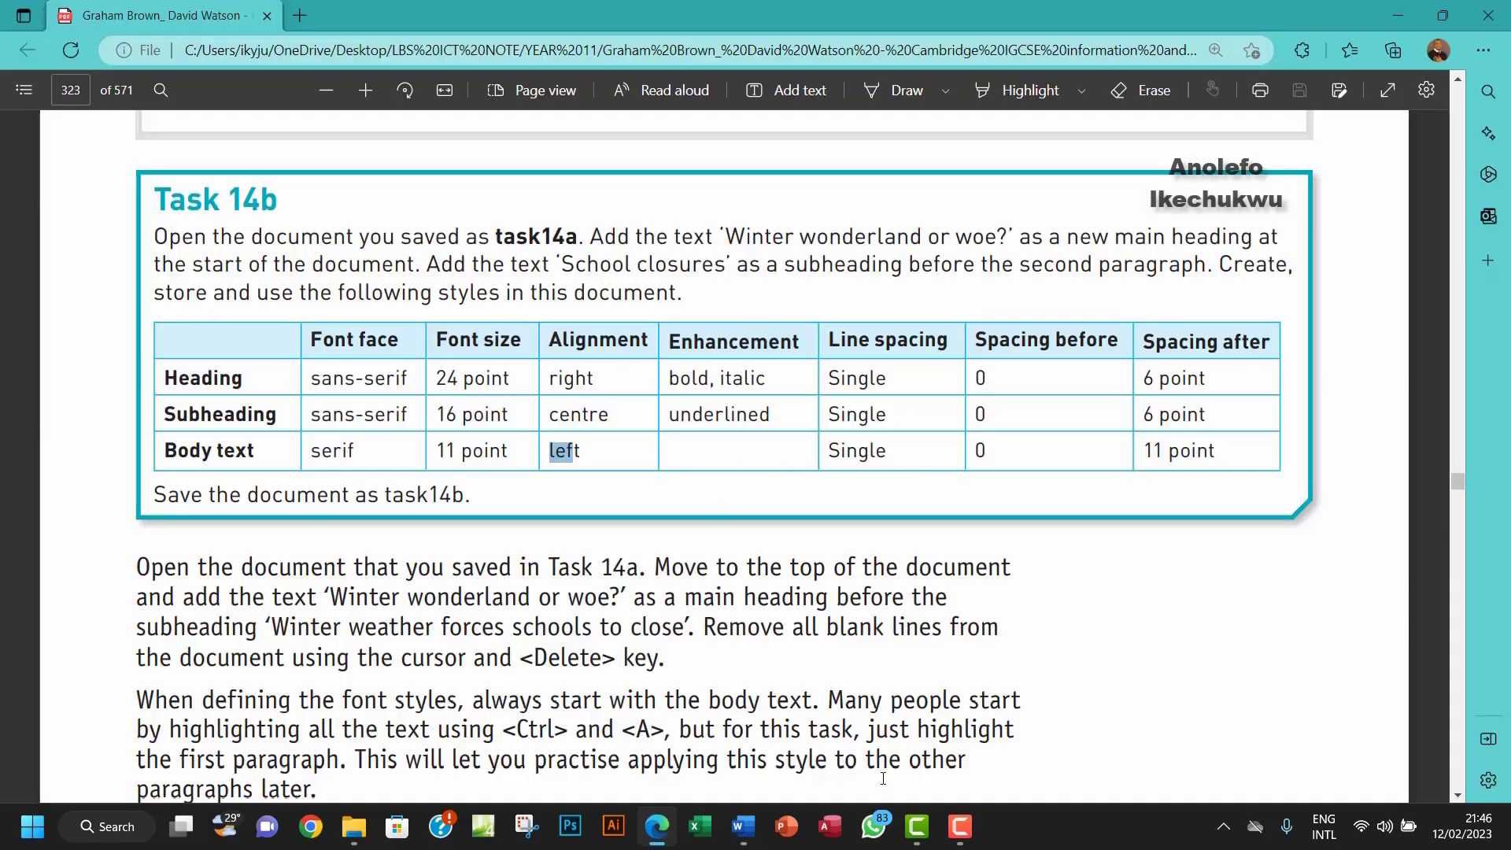
{"action": "left_click", "coordinate": [742, 831]}
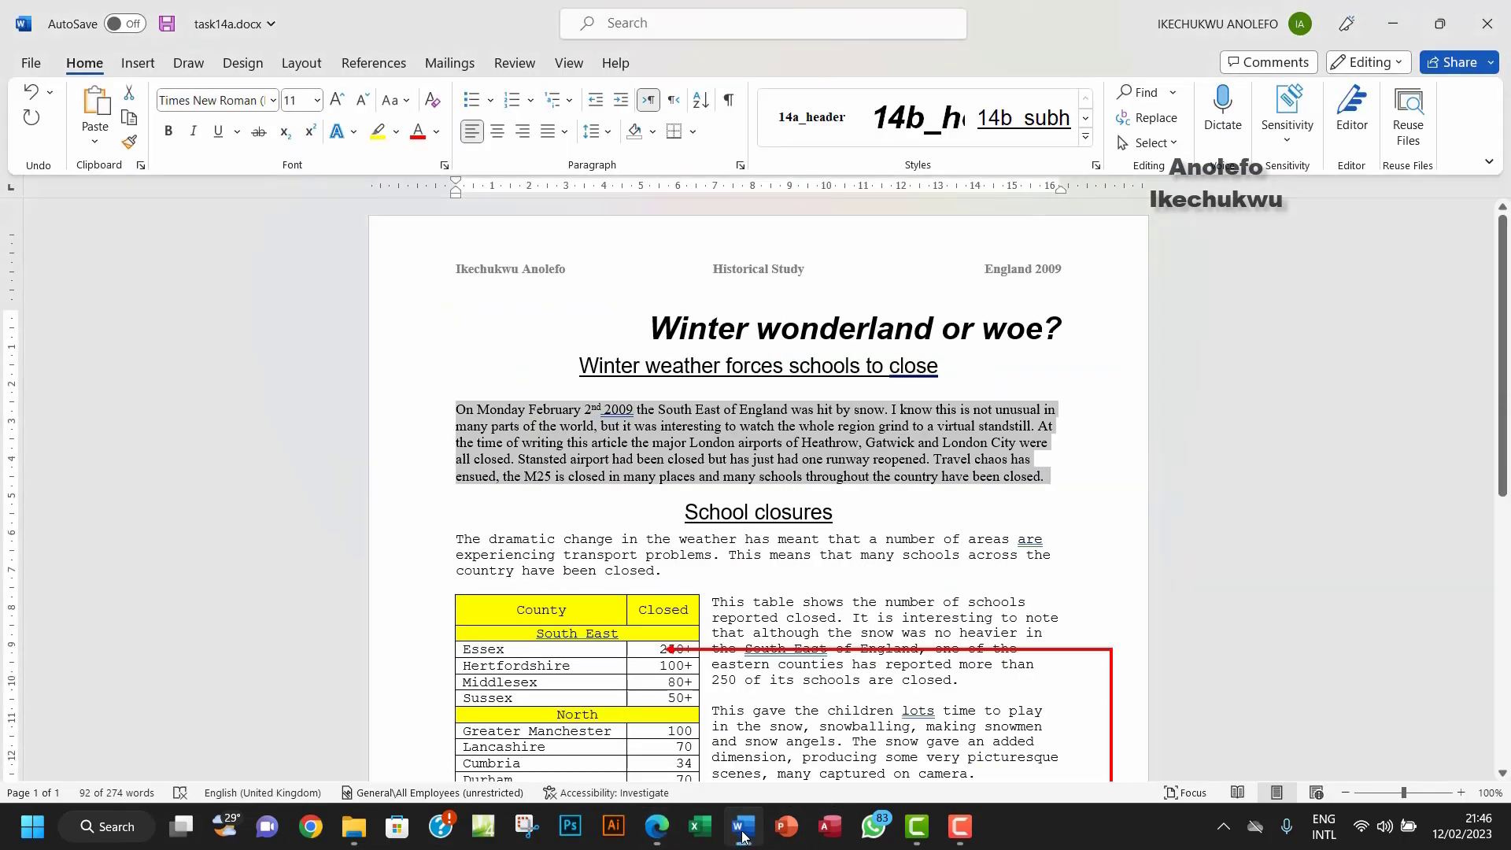
Step: Set the opening paragraph's spacing after to 11 pt
{"action": "left_click", "coordinate": [740, 165]}
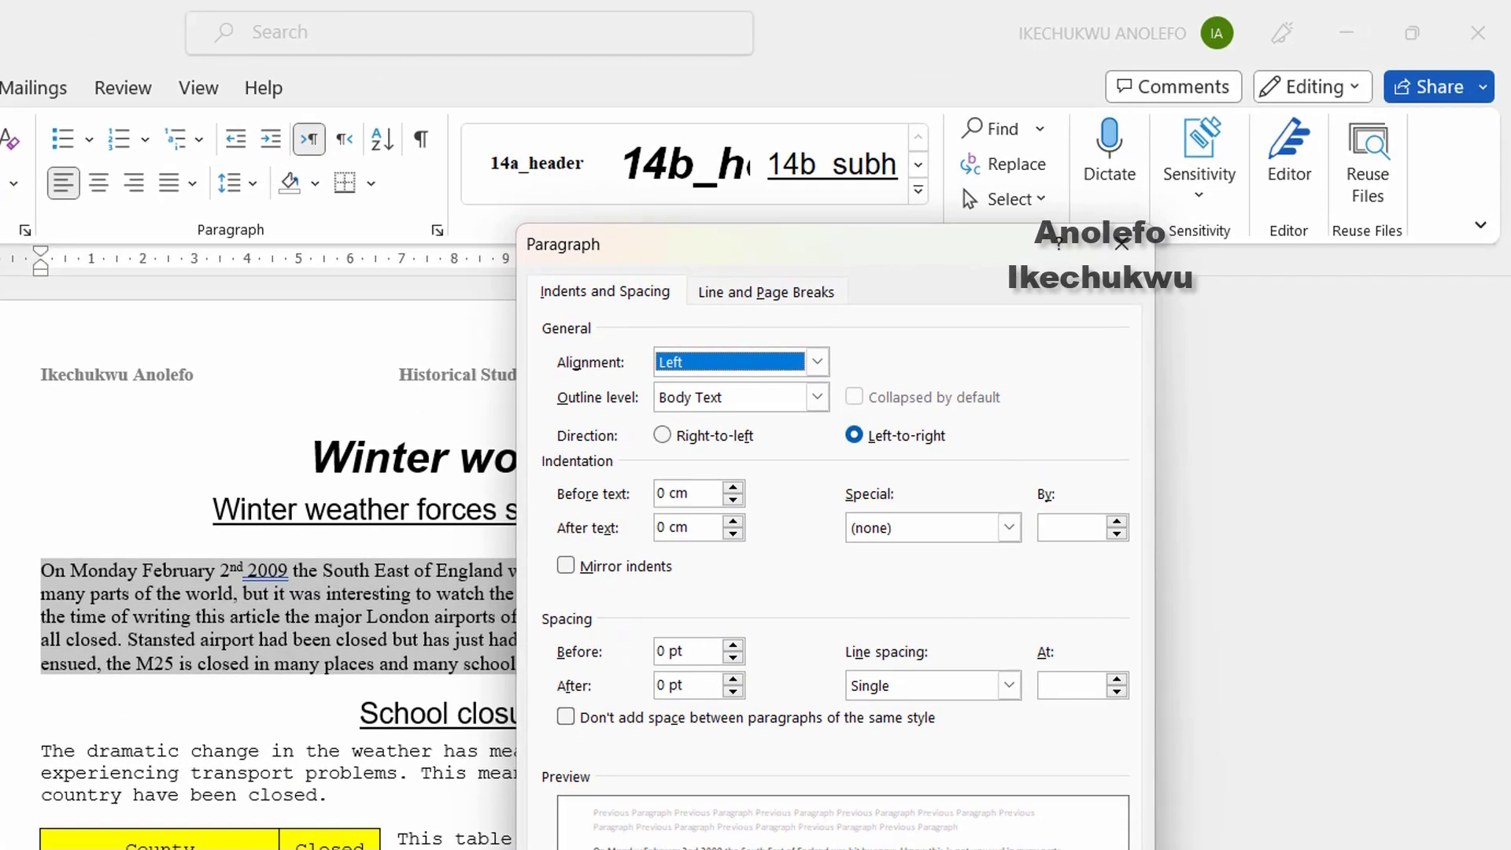
{"action": "key", "text": "alt+Tab"}
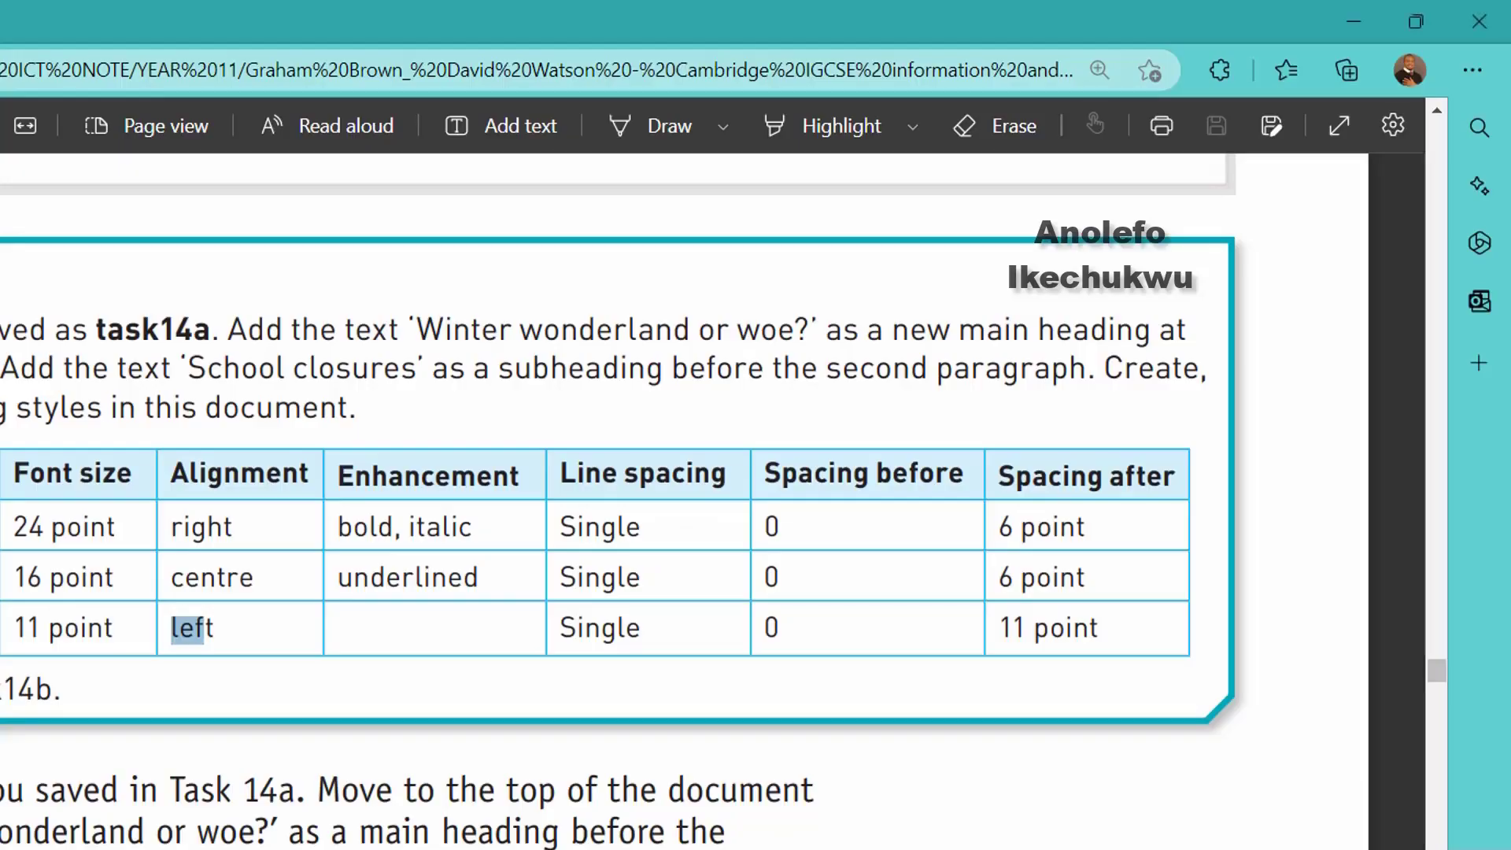
{"action": "key", "text": "alt+Tab"}
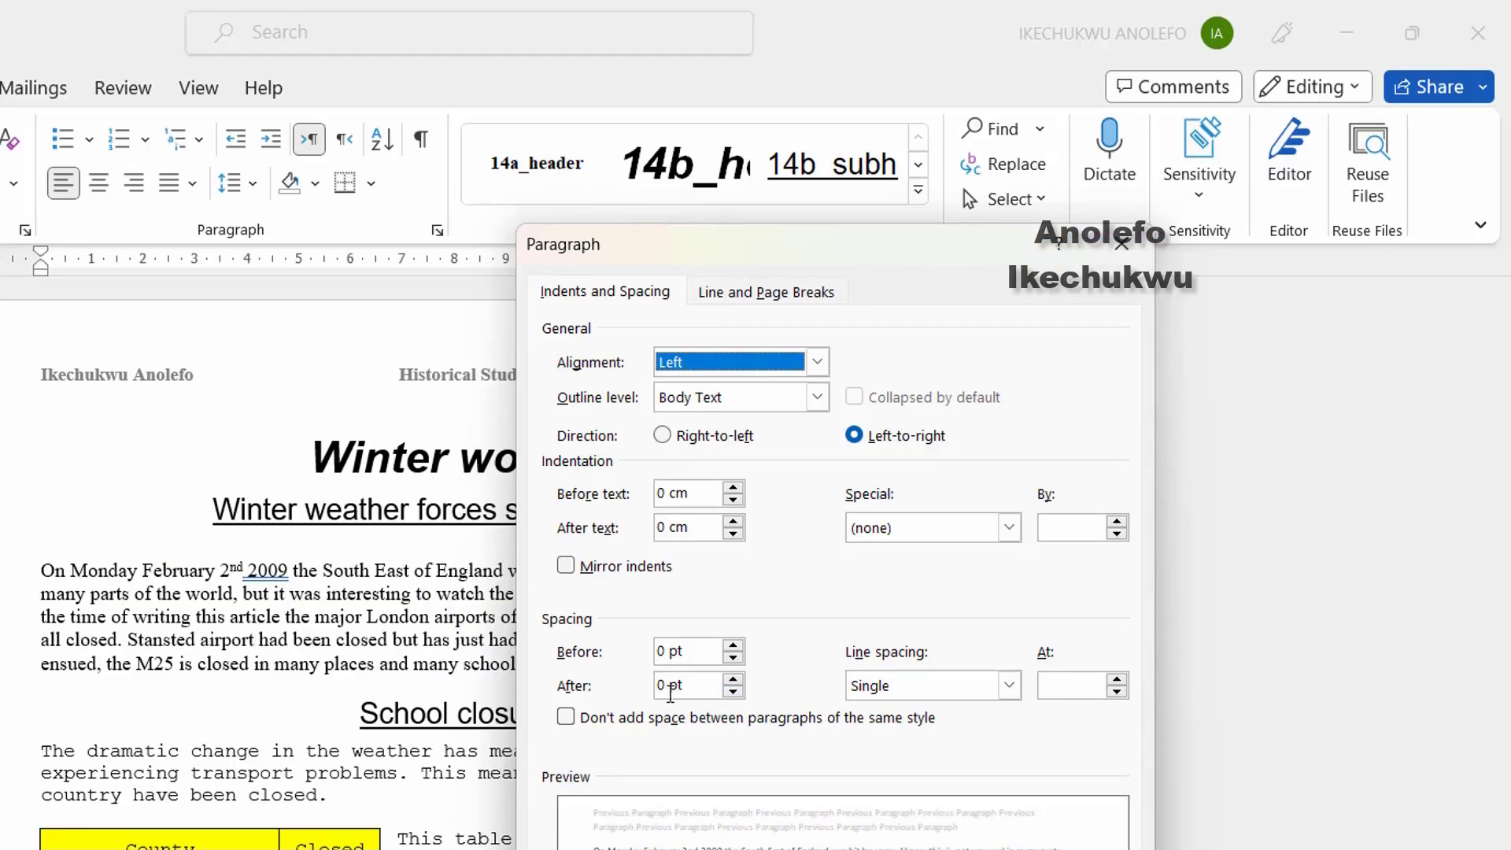
{"action": "left_click", "coordinate": [732, 679]}
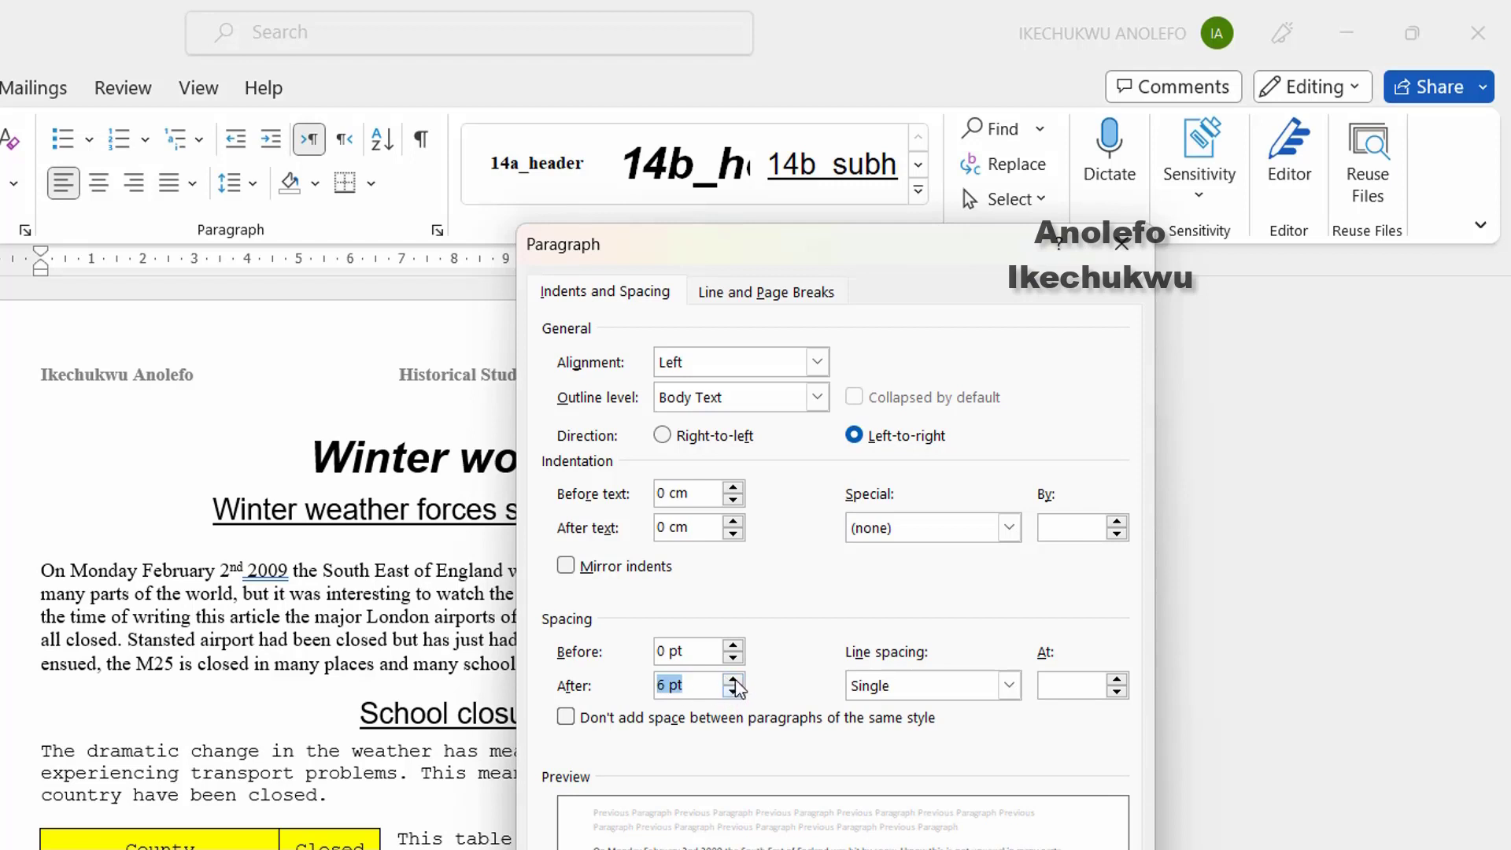
{"action": "left_click", "coordinate": [732, 679]}
{"action": "left_click", "coordinate": [675, 683]}
{"action": "left_click_drag", "start_coordinate": [664, 689], "coordinate": [662, 689]}
{"action": "type", "text": "11"}
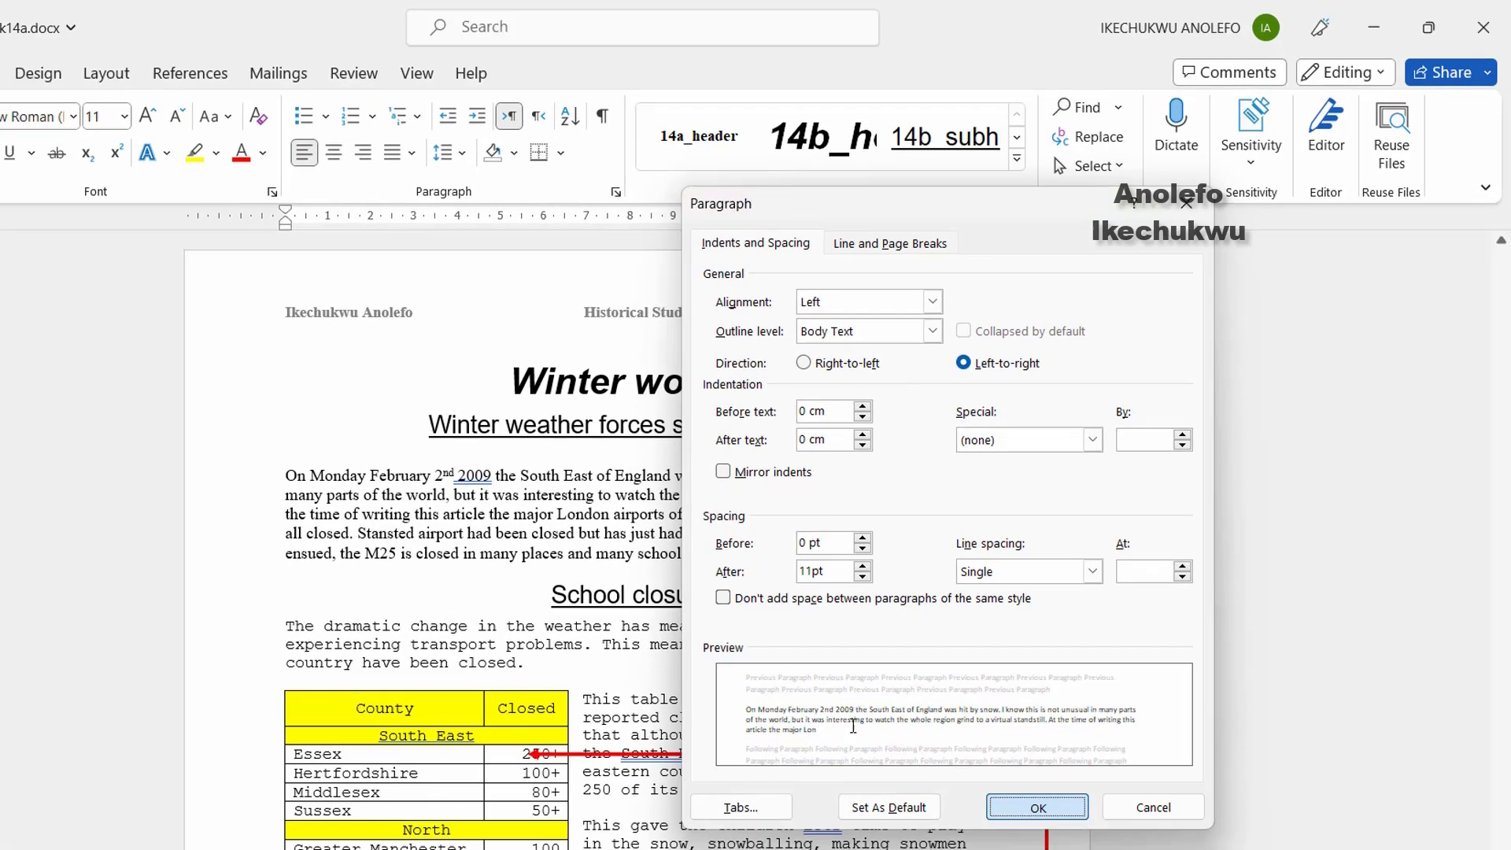
{"action": "left_click", "coordinate": [1022, 806]}
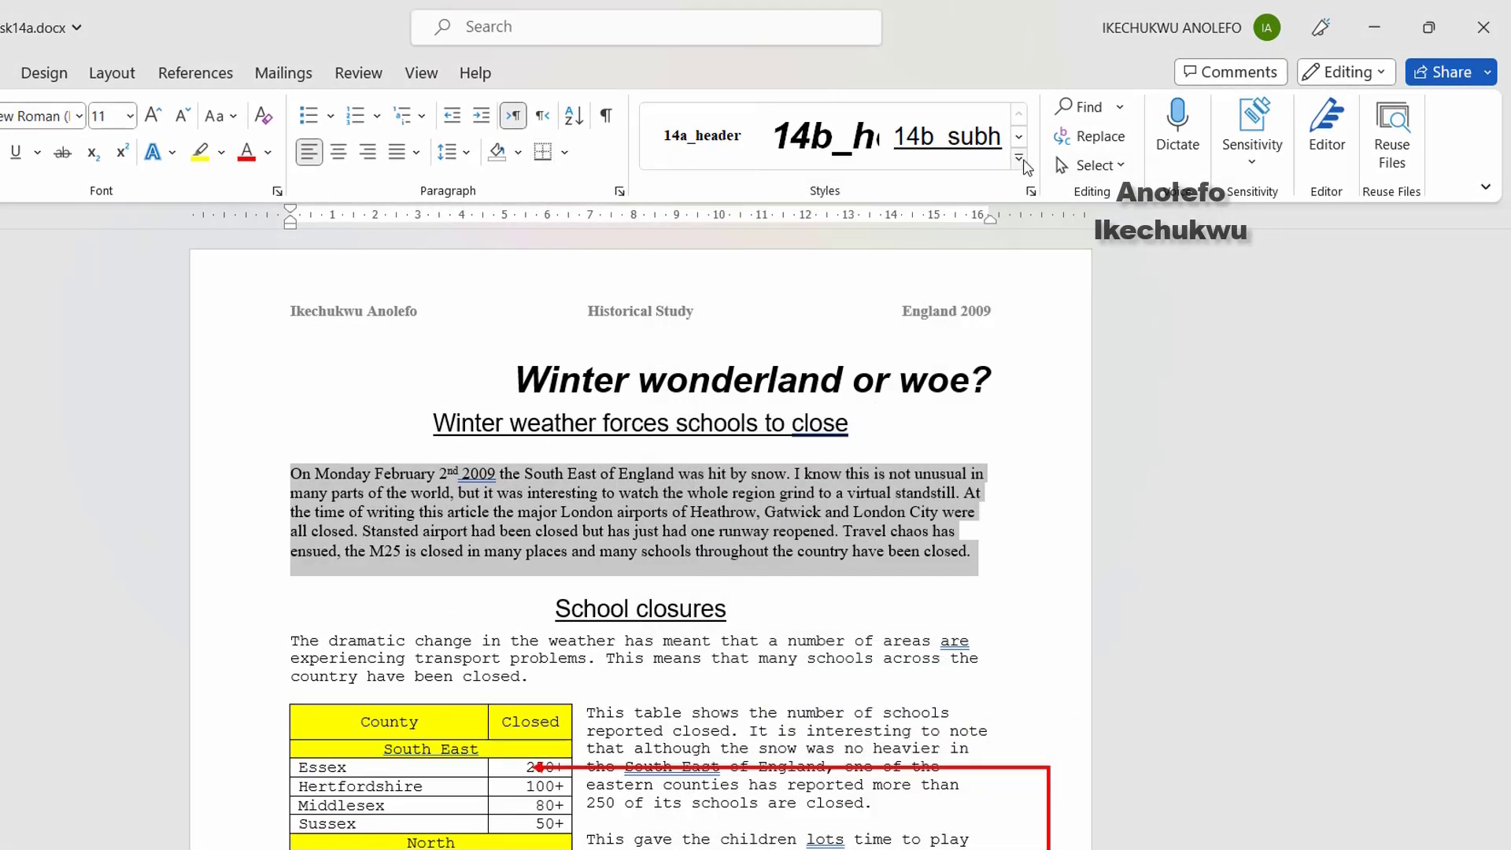
Step: Create a new style named 14b_body from the paragraph's formatting
{"action": "left_click", "coordinate": [1025, 161]}
{"action": "left_click", "coordinate": [715, 453]}
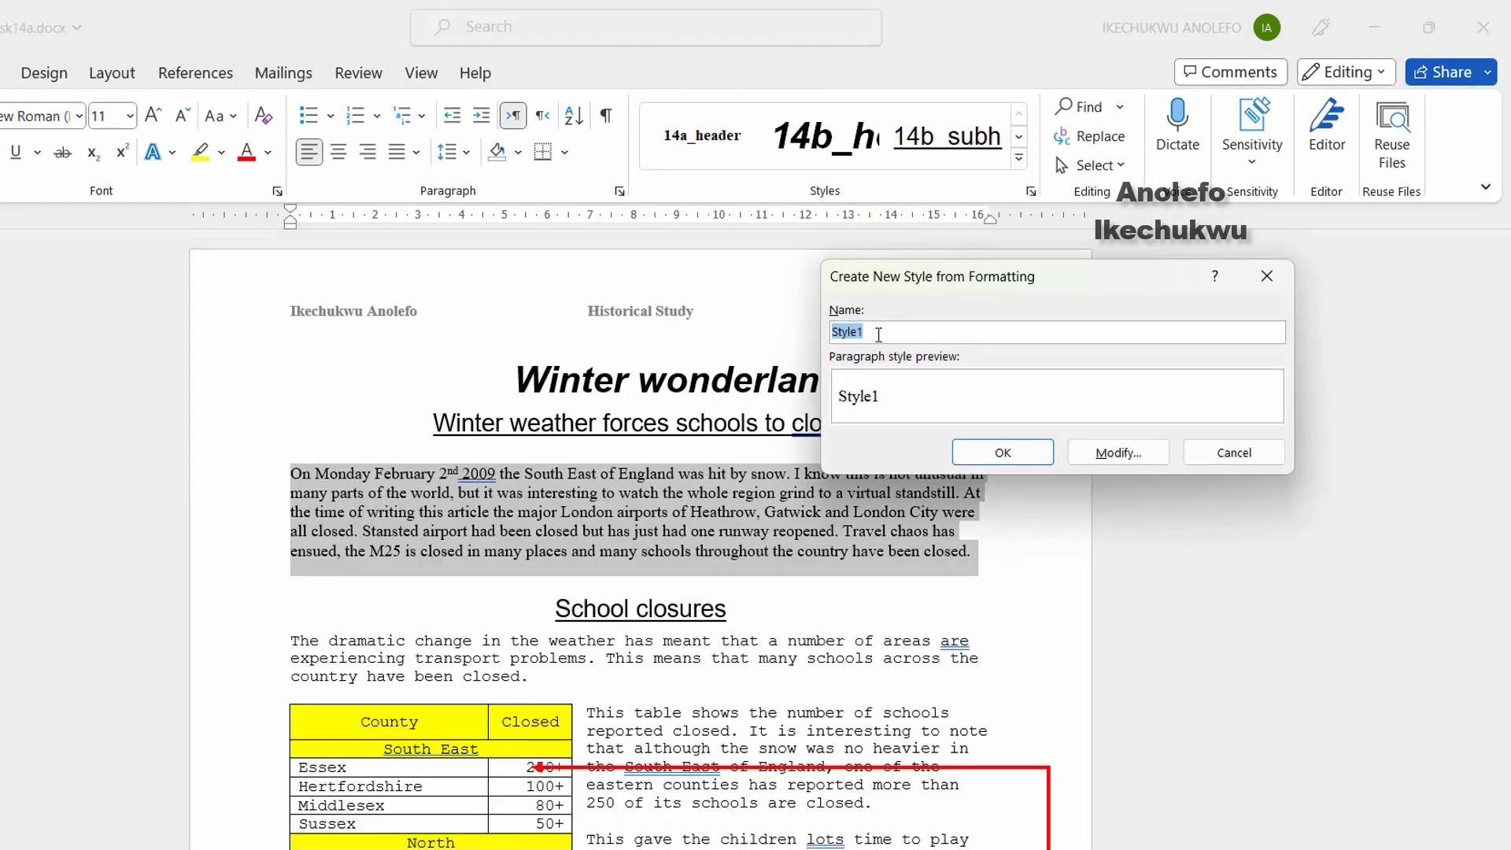
{"action": "type", "text": "14b"}
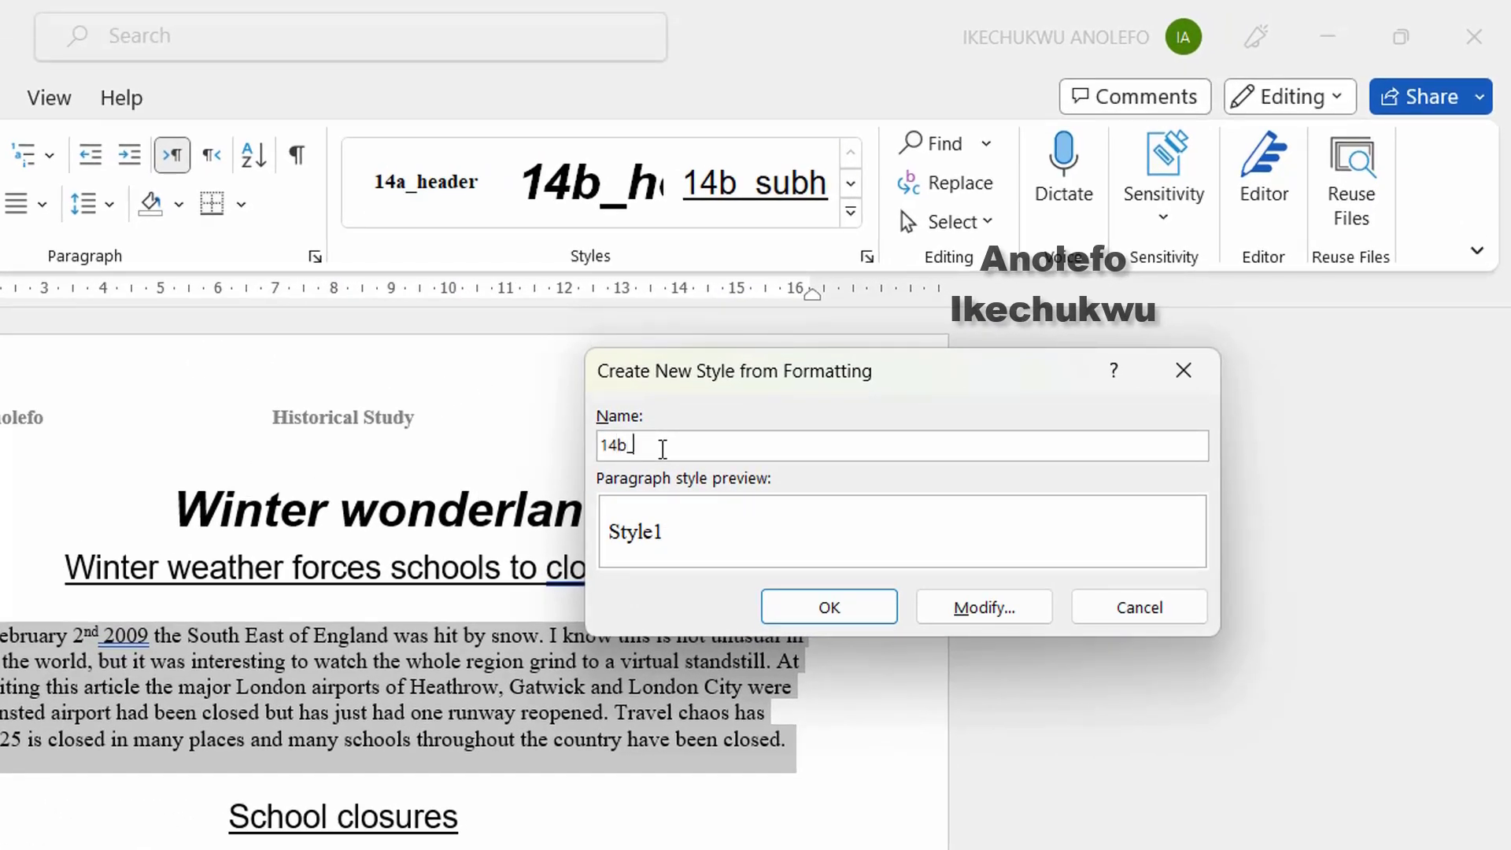
{"action": "type", "text": "_body"}
{"action": "left_click", "coordinate": [828, 607]}
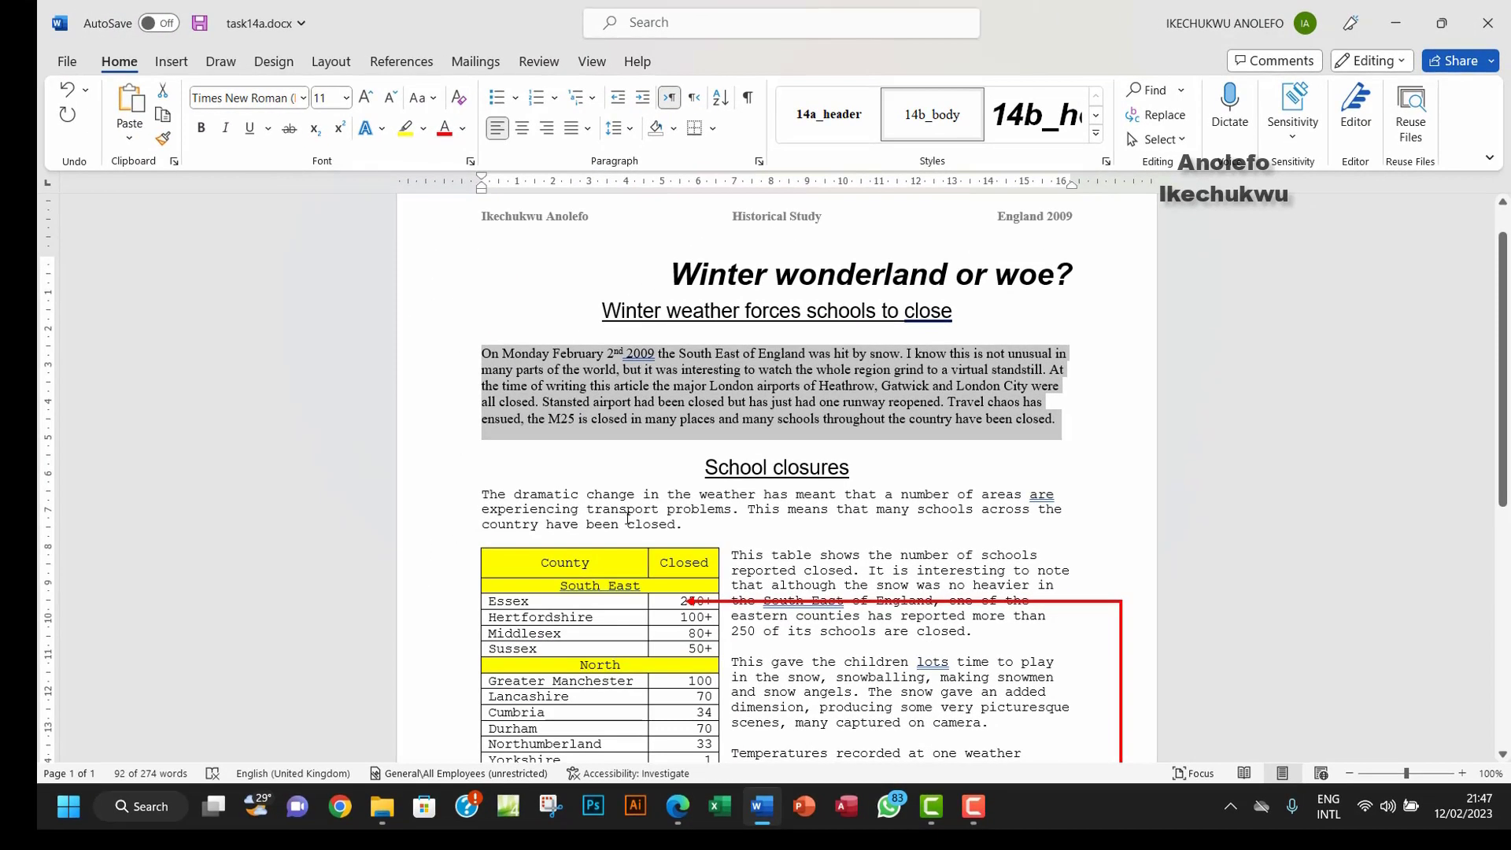
Step: Apply 14b_body to the School closures paragraph and rejoin its broken lines
{"action": "left_click_drag", "start_coordinate": [483, 495], "coordinate": [683, 529]}
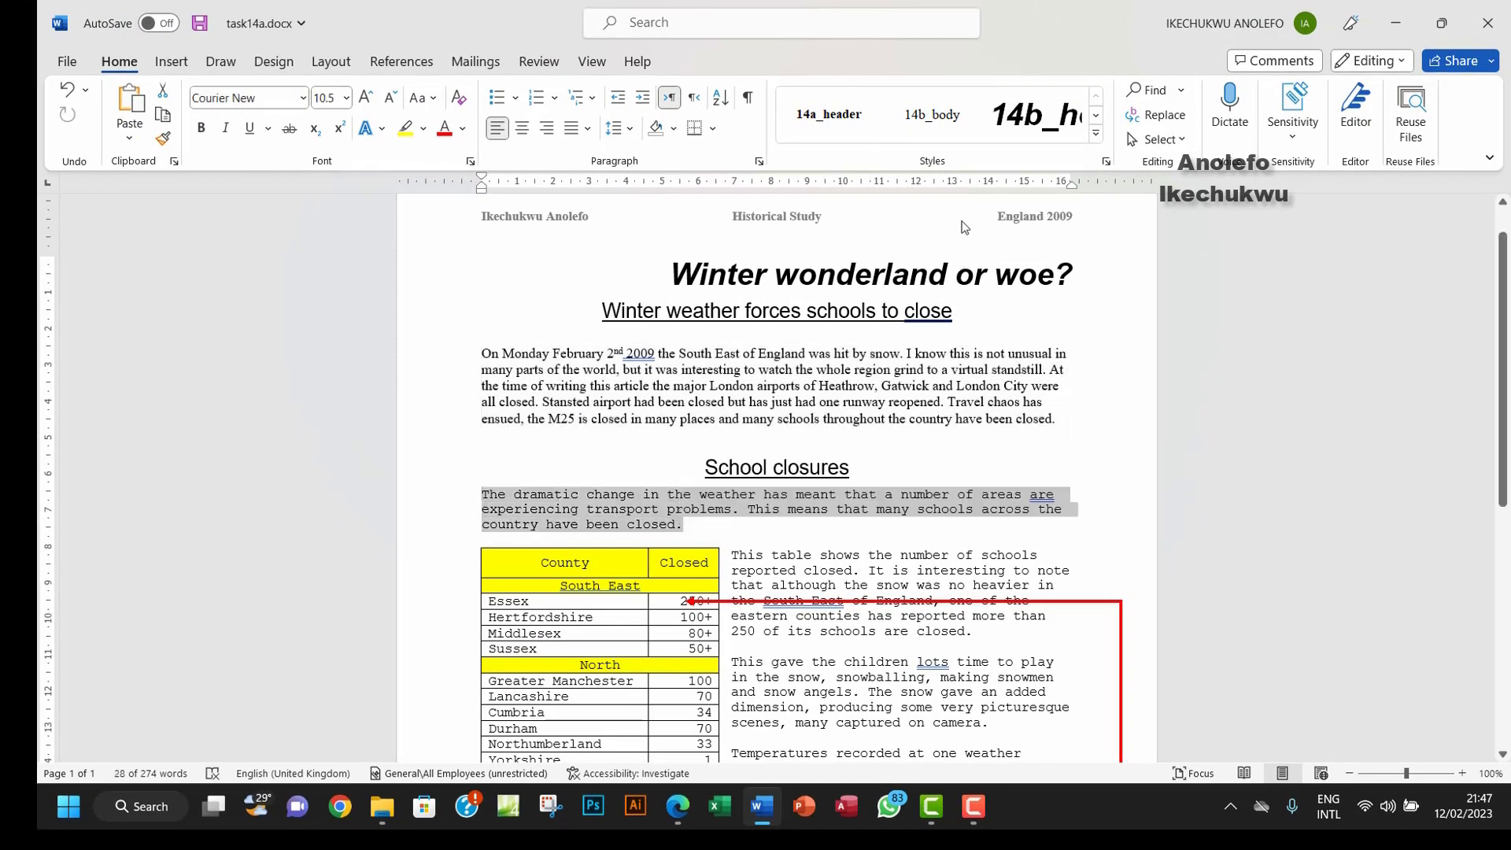
{"action": "left_click", "coordinate": [932, 115]}
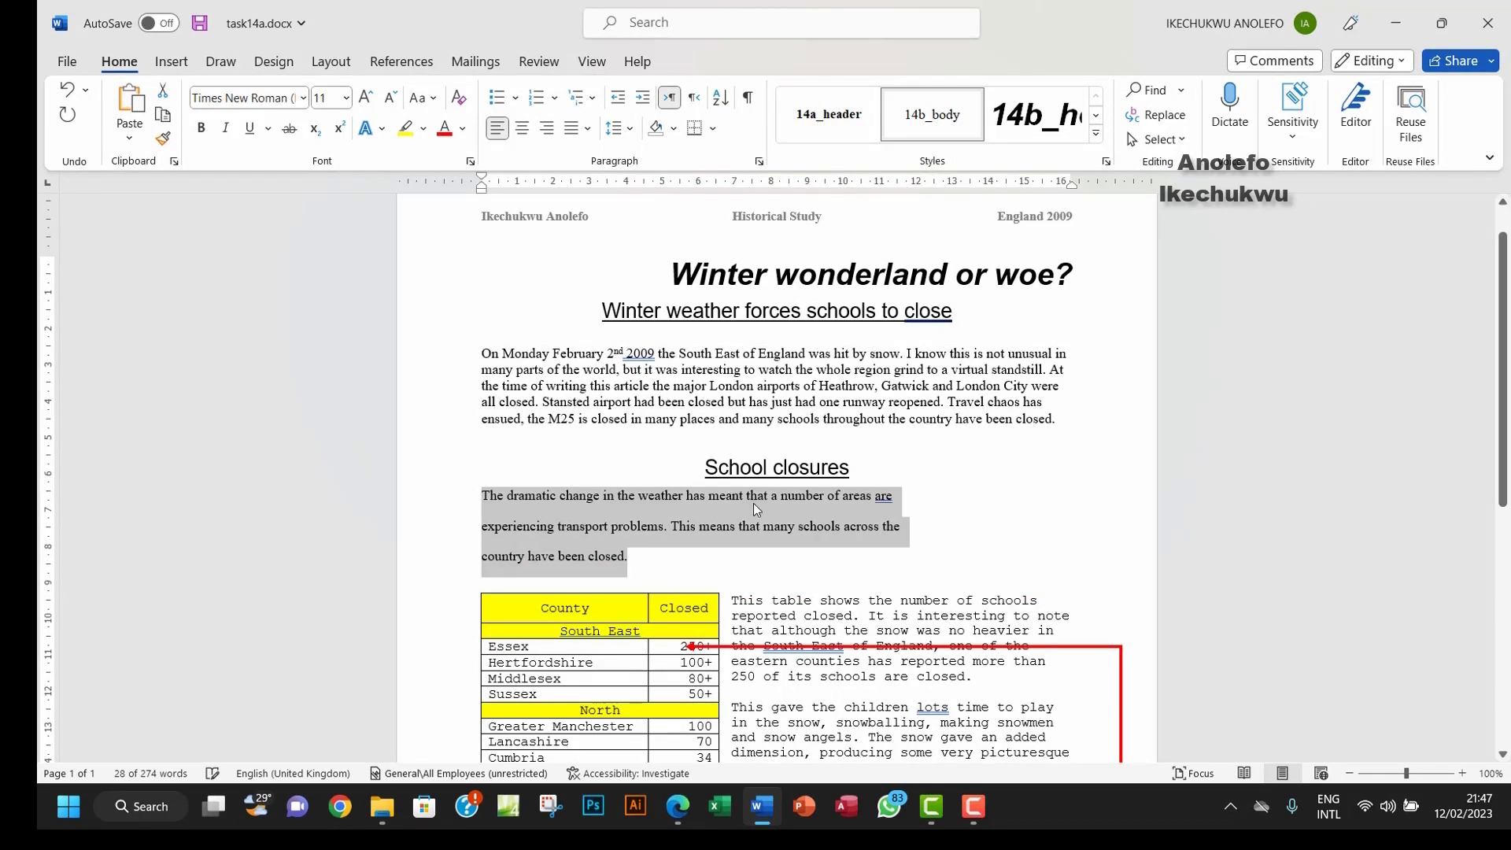
{"action": "left_click", "coordinate": [483, 527]}
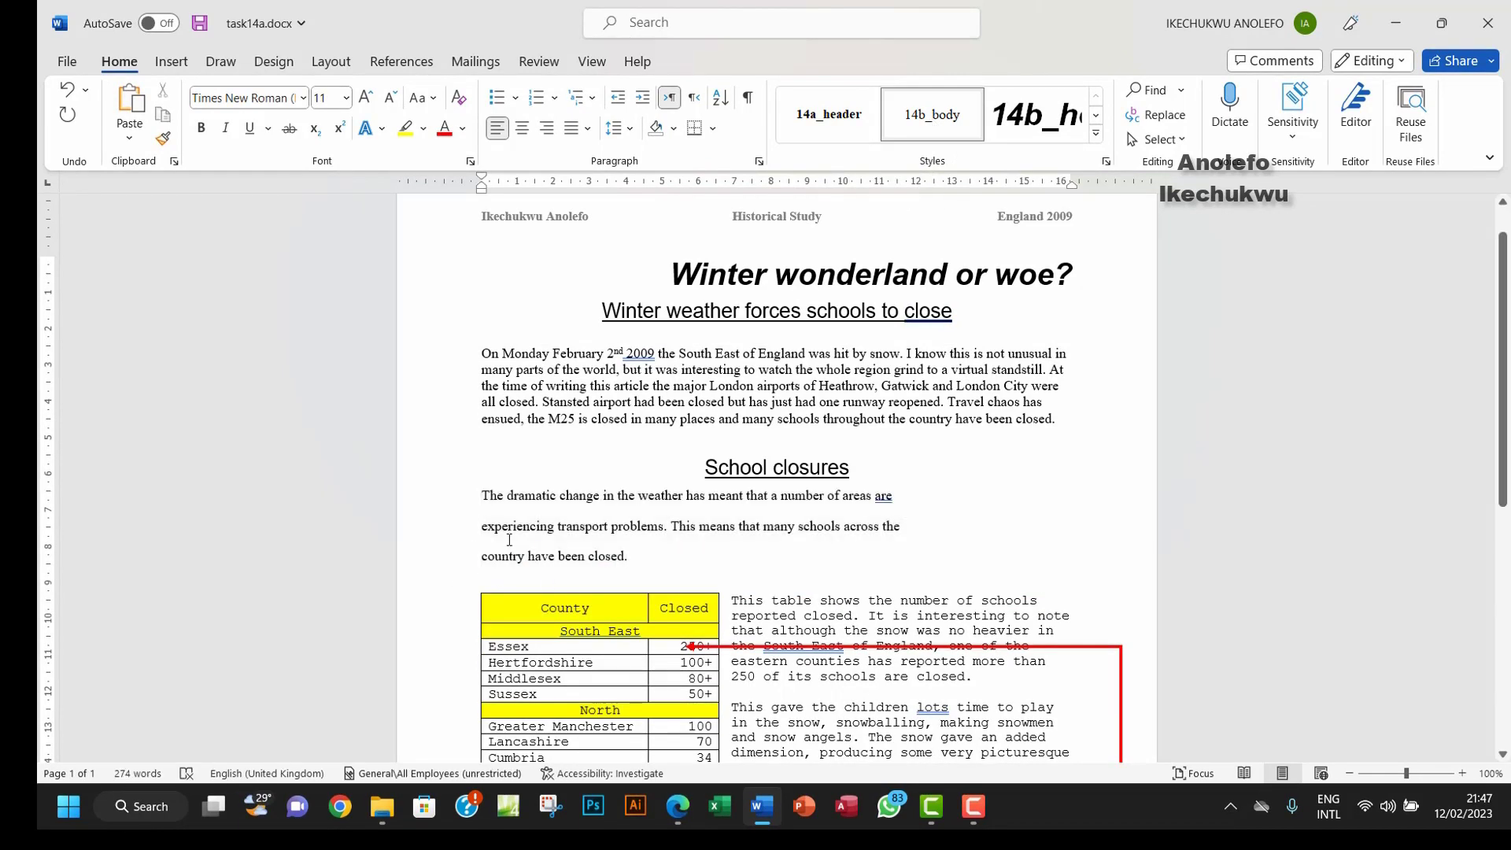
{"action": "key", "text": "BackSpace"}
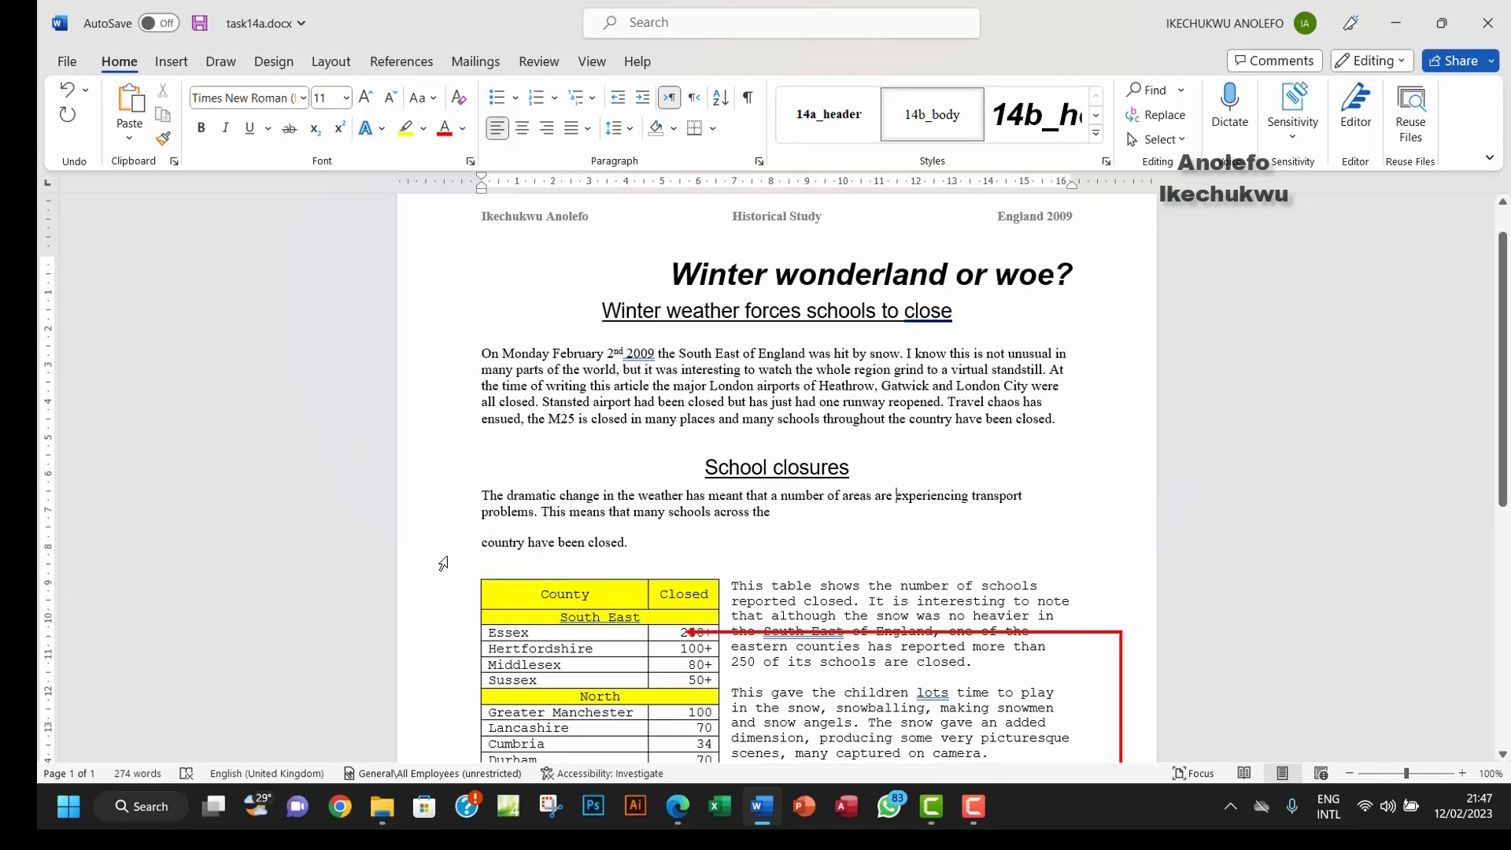
{"action": "key", "text": "BackSpace"}
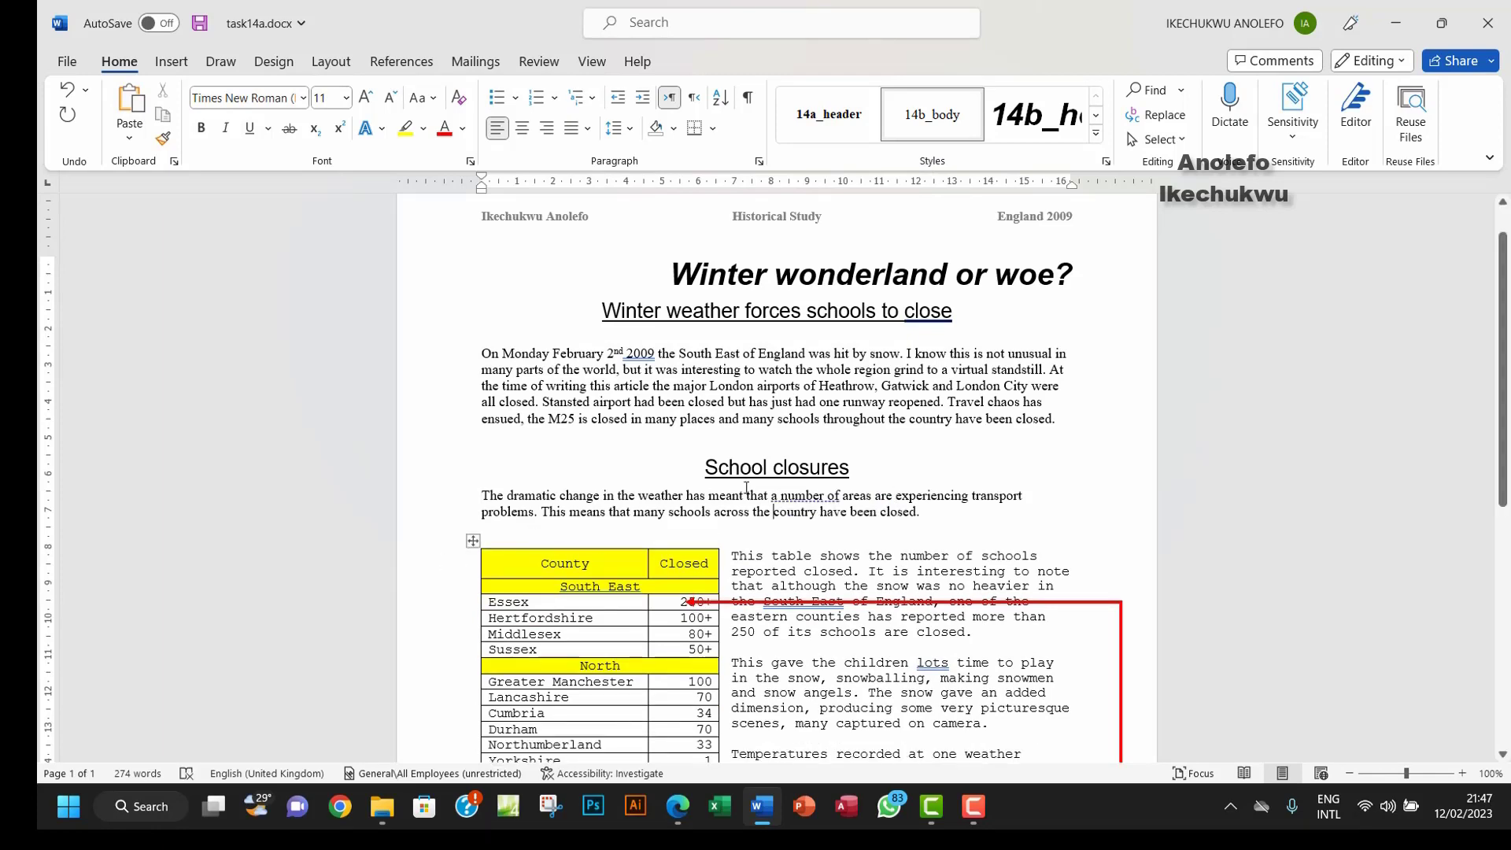
Step: Apply 14b_body to all the text beside the County table
{"action": "scroll", "coordinate": [746, 488], "scroll_direction": "down", "scroll_amount": 1}
{"action": "scroll", "coordinate": [746, 488], "scroll_direction": "down", "scroll_amount": 3}
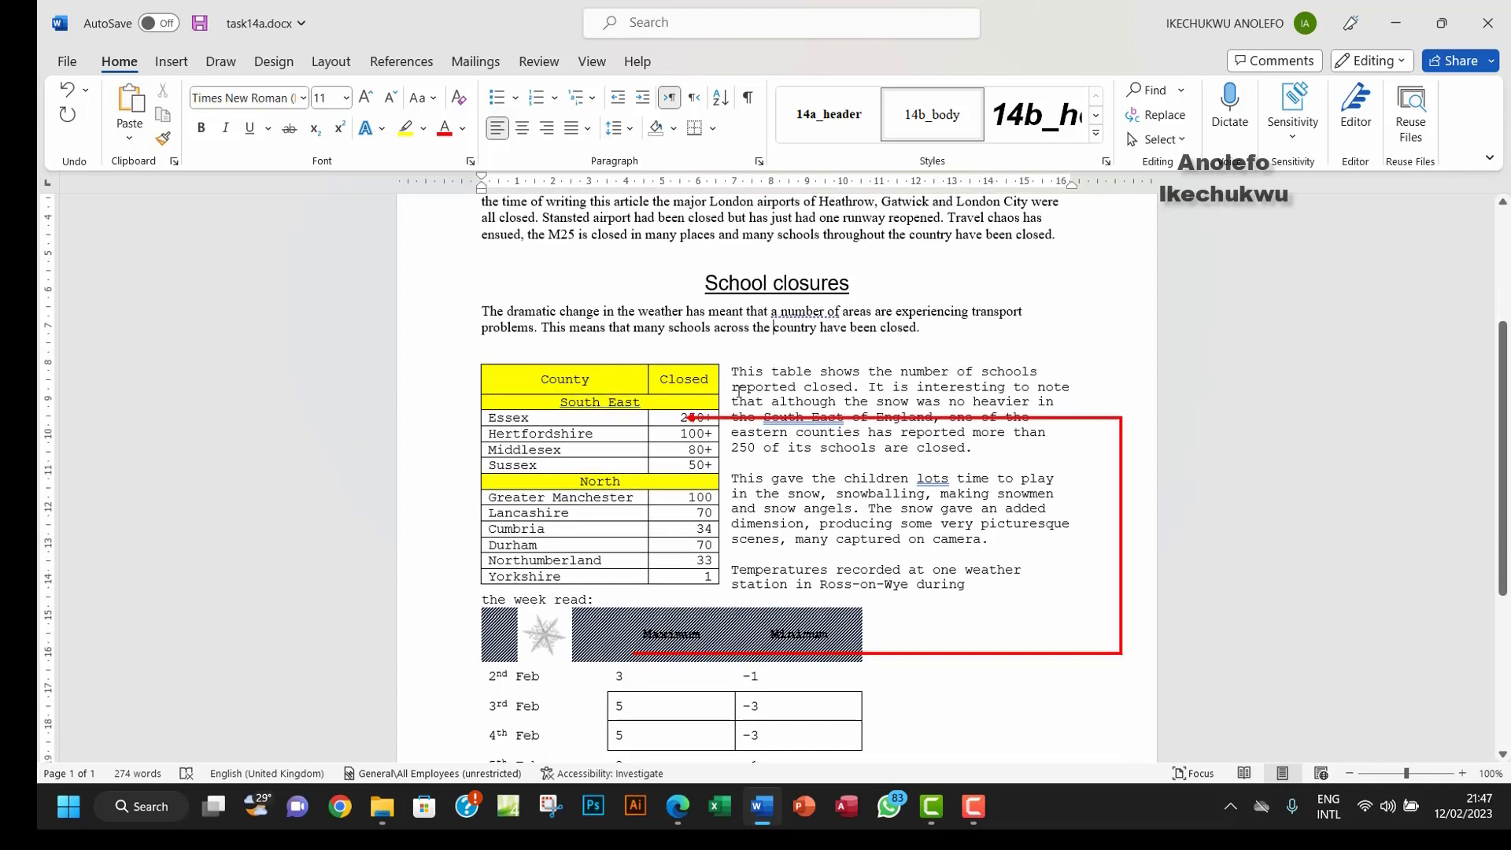
{"action": "left_click", "coordinate": [735, 376]}
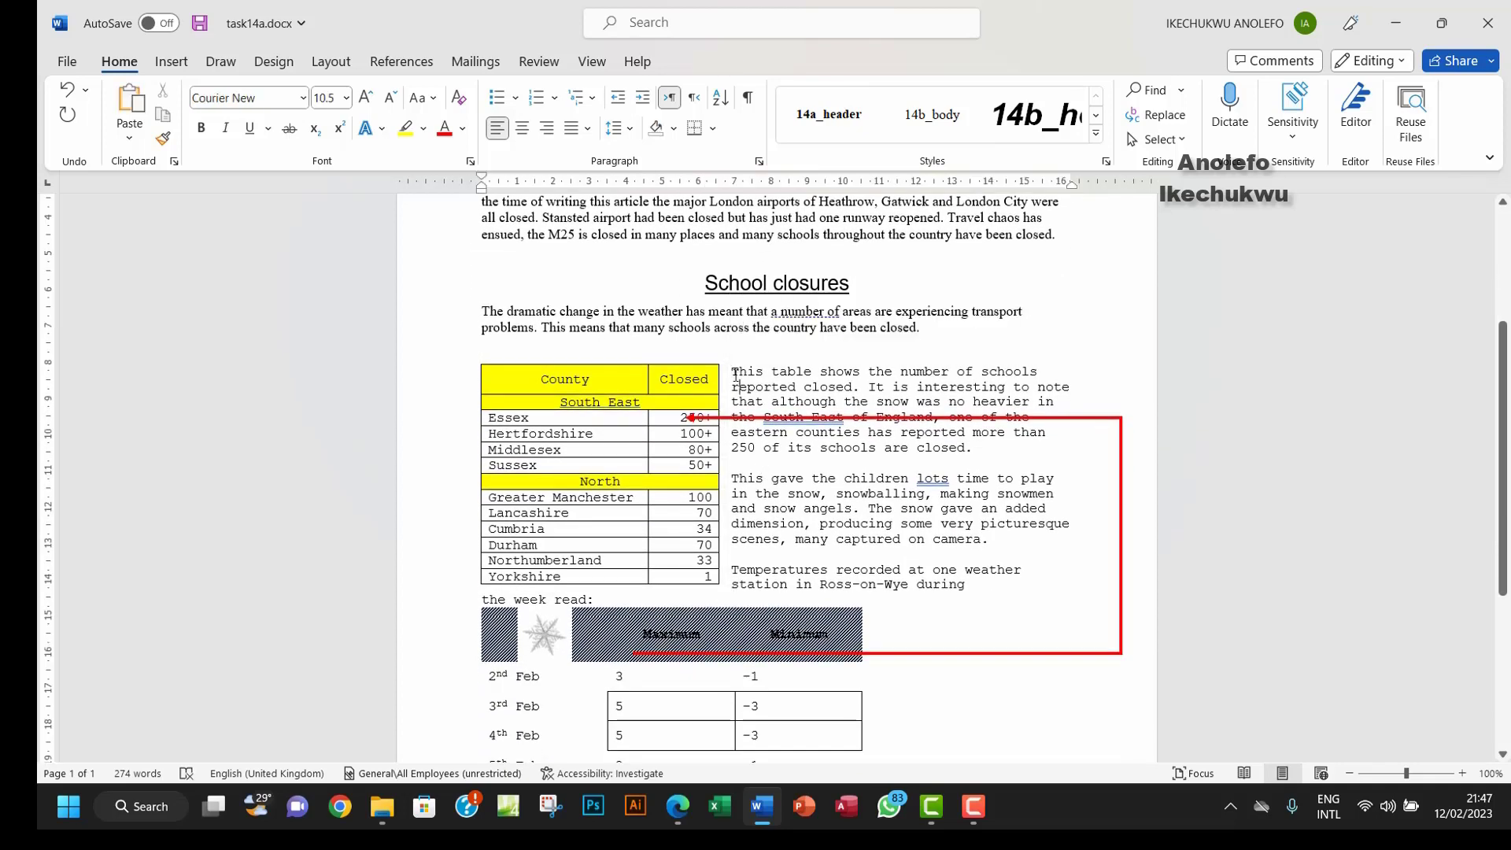
{"action": "left_click_drag", "start_coordinate": [732, 372], "coordinate": [602, 598]}
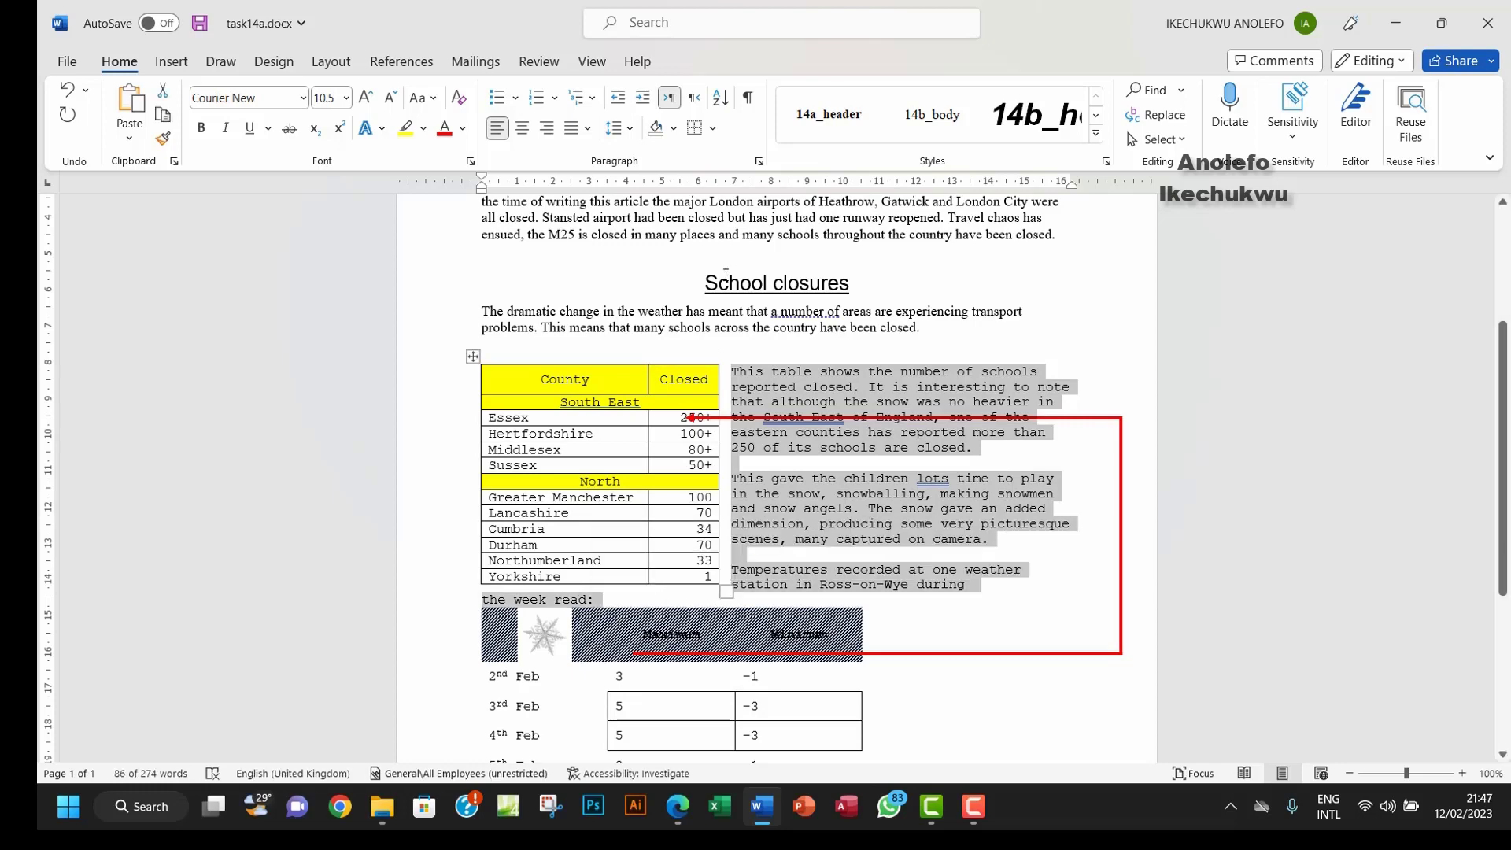
{"action": "left_click", "coordinate": [932, 118]}
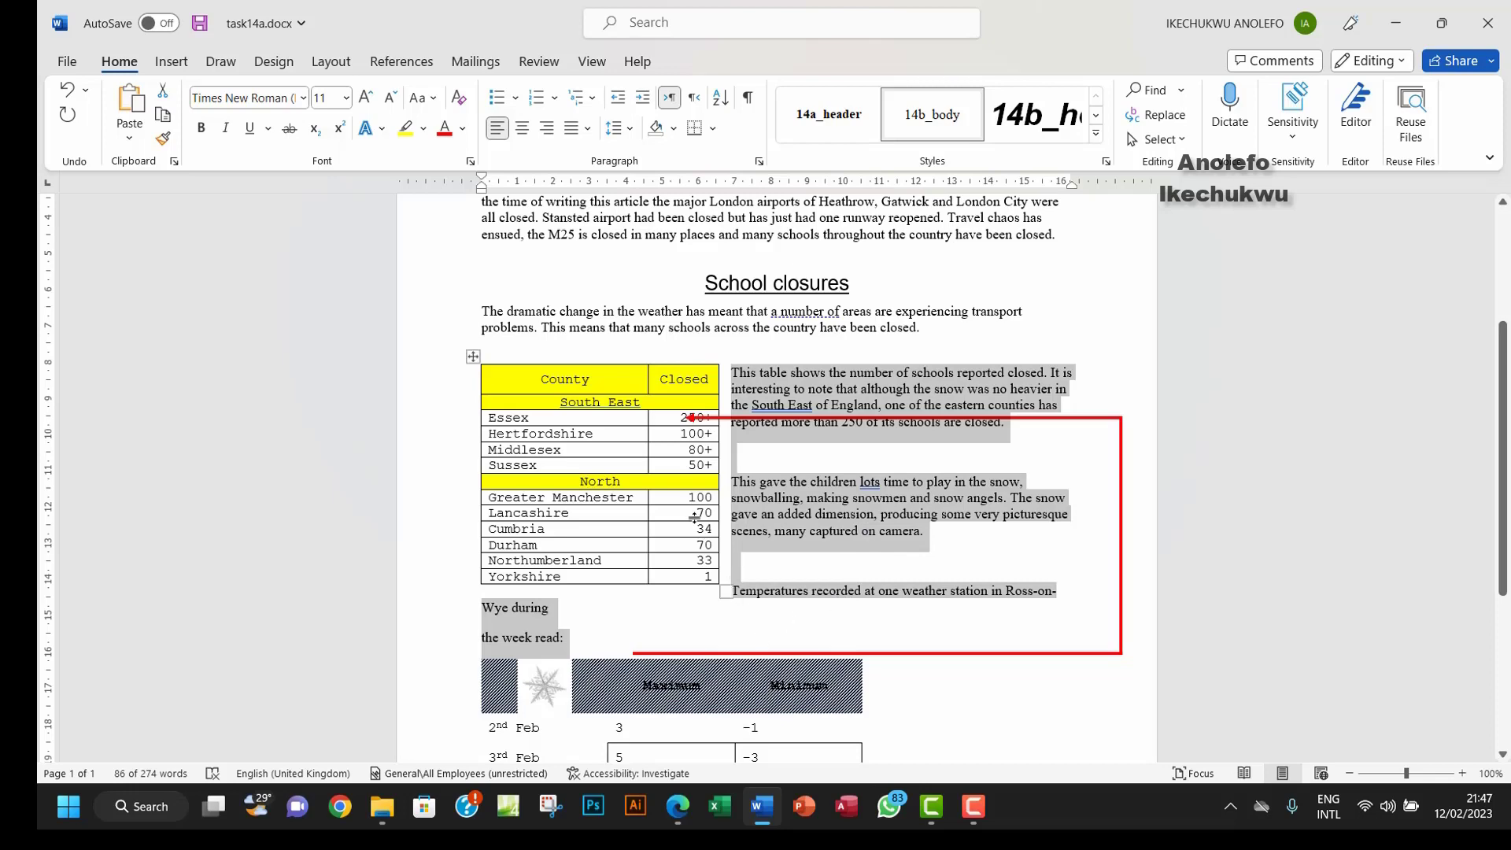
{"action": "scroll", "coordinate": [820, 537], "scroll_direction": "down", "scroll_amount": 2}
{"action": "scroll", "coordinate": [820, 537], "scroll_direction": "up", "scroll_amount": 2}
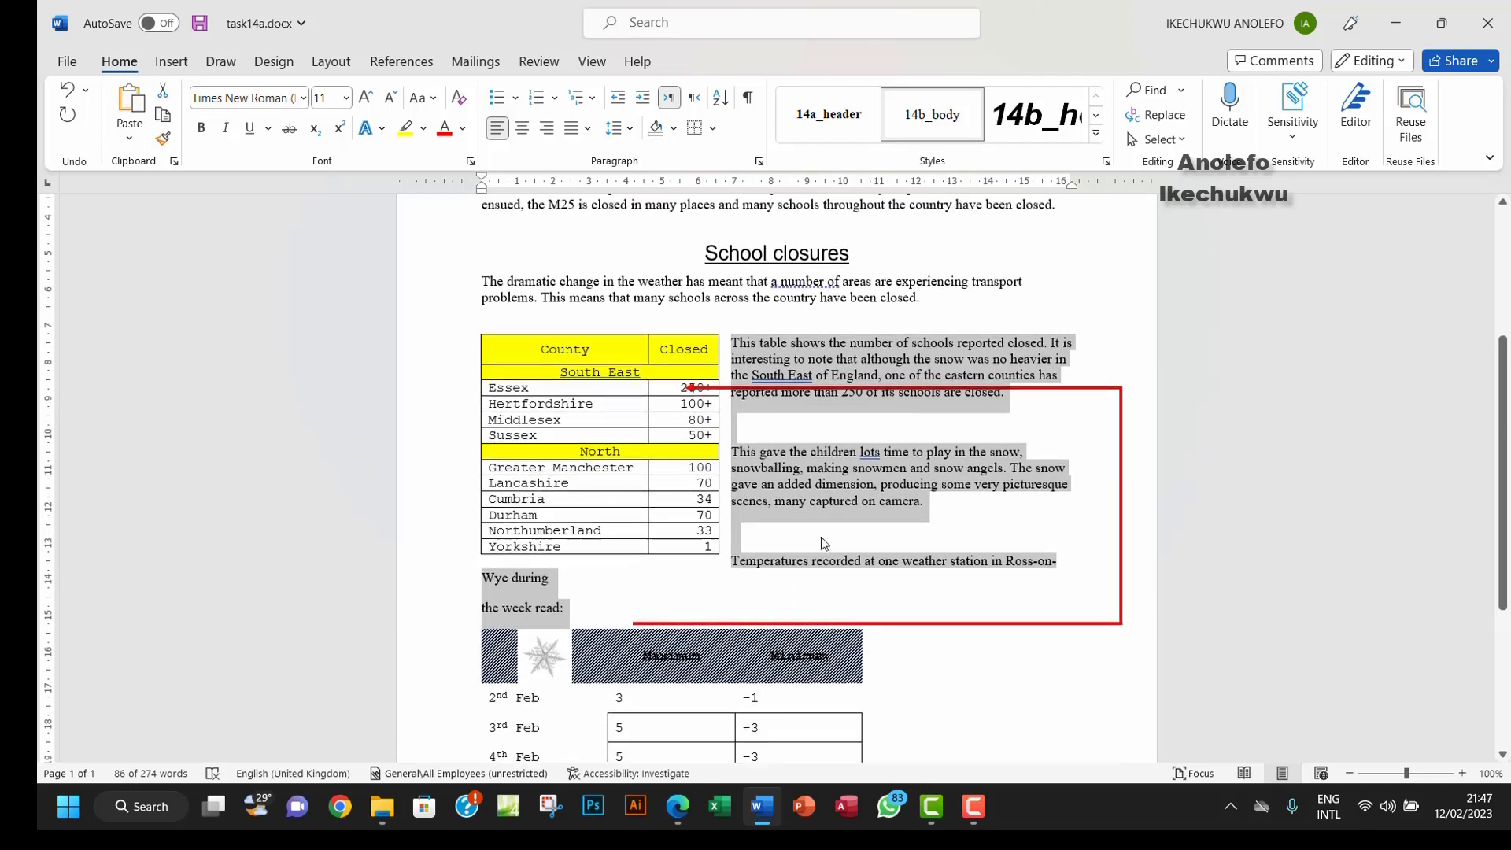
{"action": "left_click", "coordinate": [665, 522]}
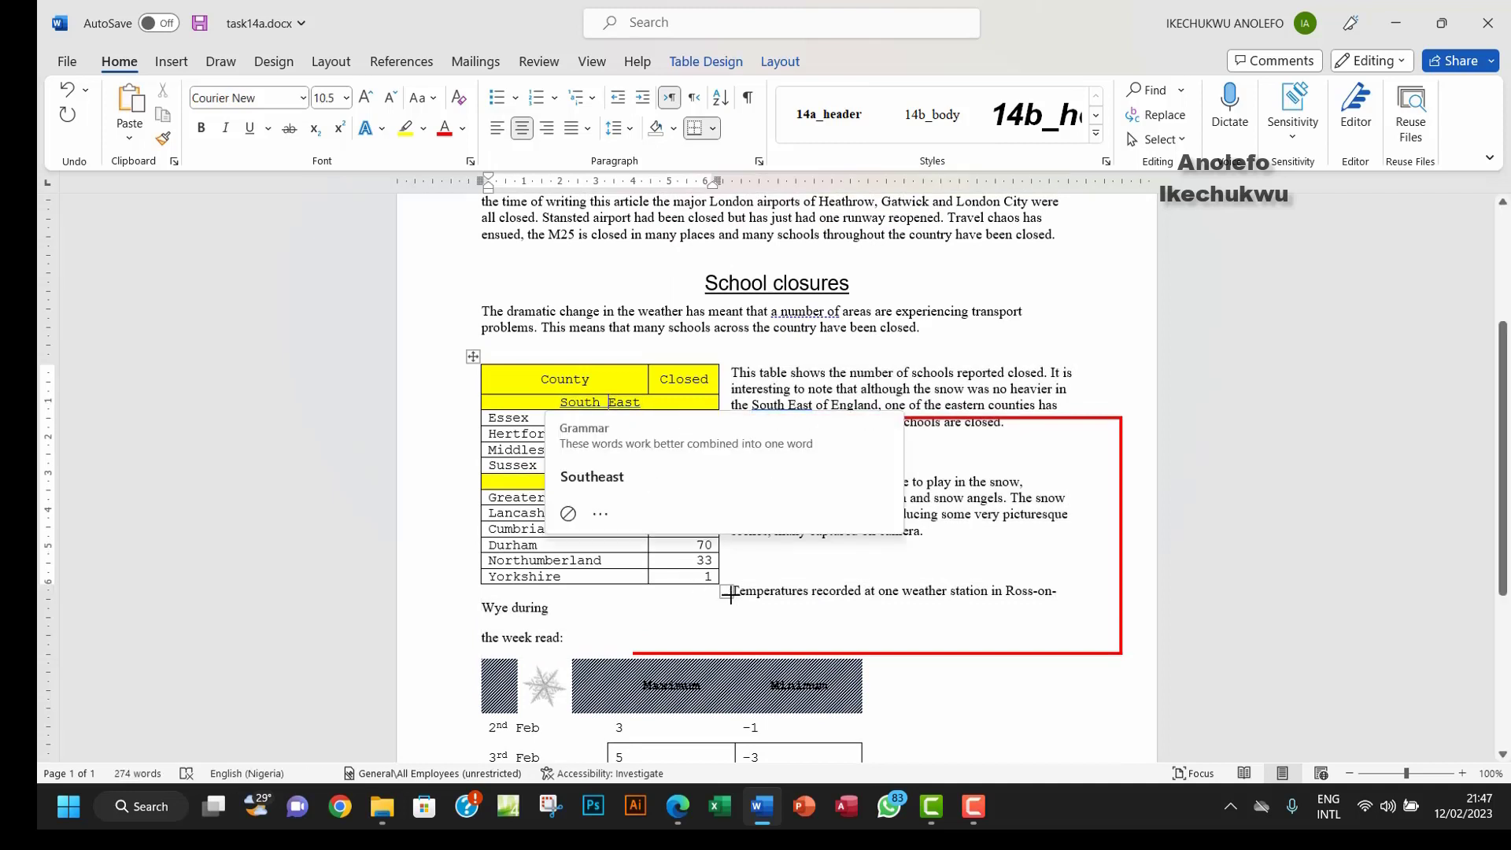
Step: Enlarge the County table, delete the red arrow drawing, and rejoin the 'the week read:' line
{"action": "left_click_drag", "start_coordinate": [744, 624], "coordinate": [753, 637]}
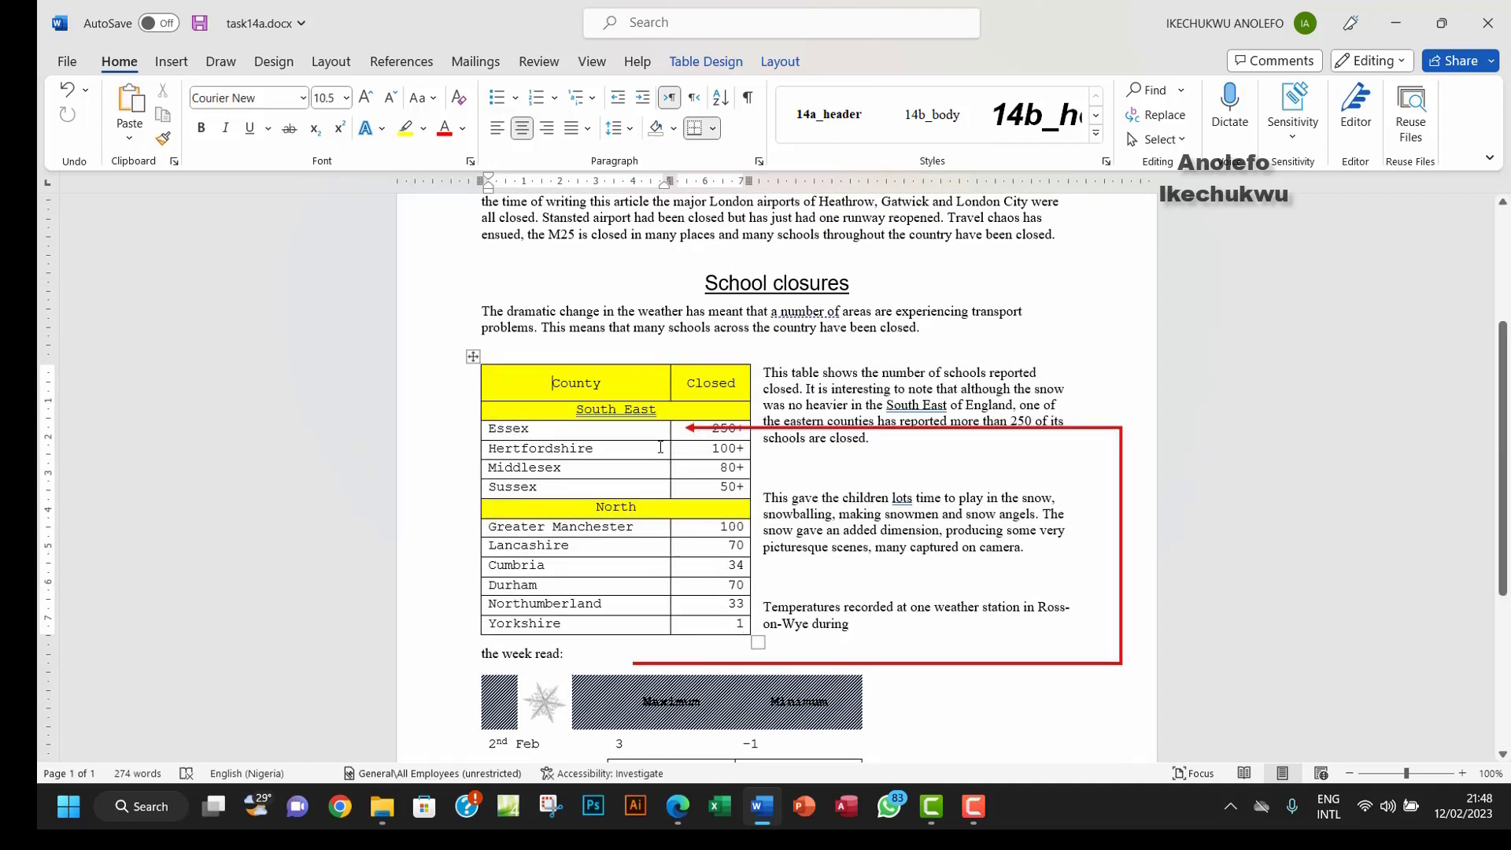
{"action": "scroll", "coordinate": [645, 445], "scroll_direction": "down", "scroll_amount": 2}
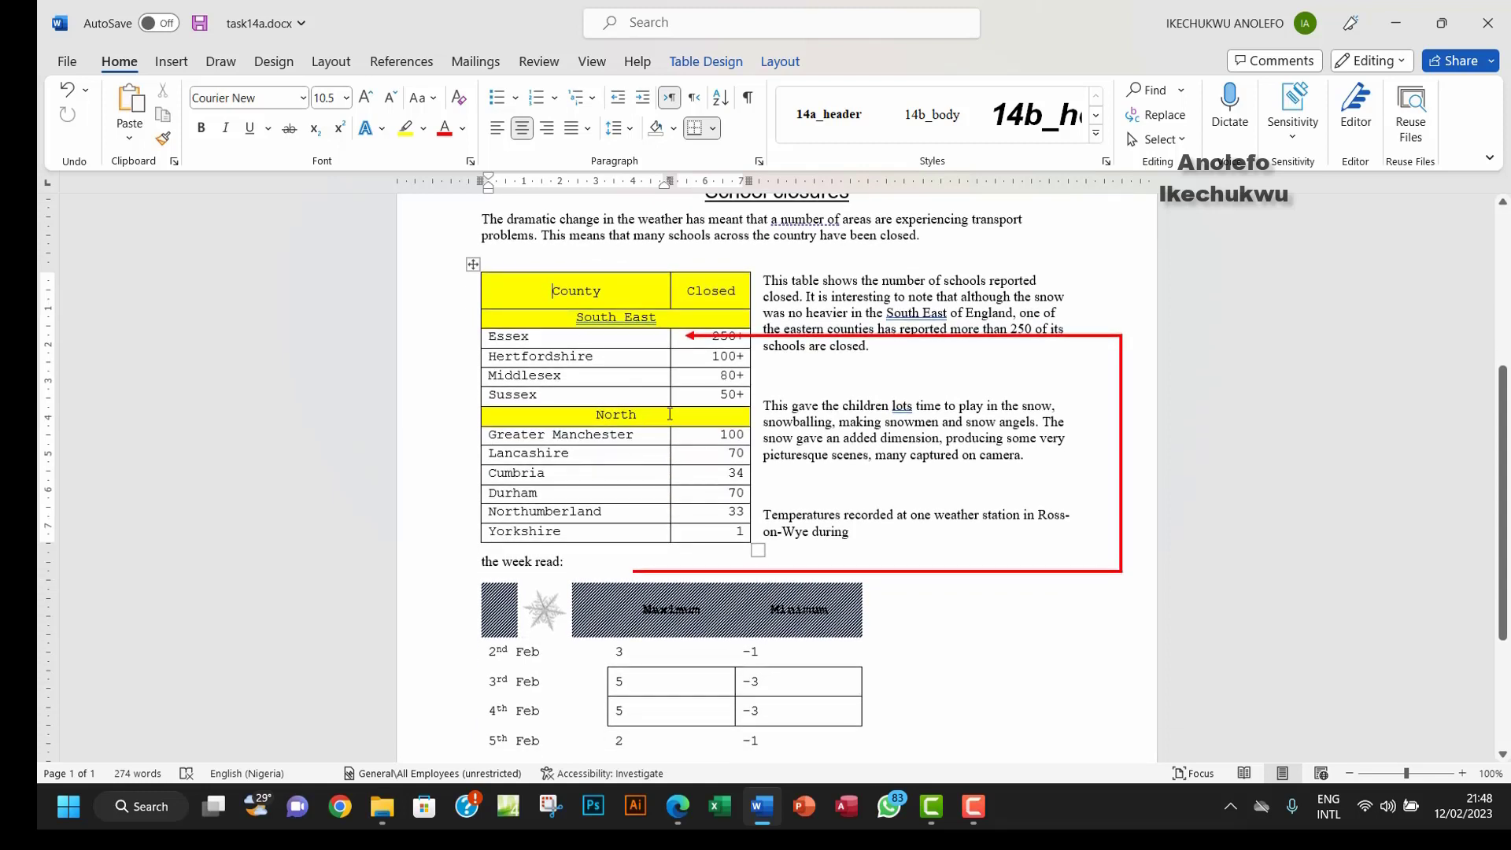
{"action": "left_click", "coordinate": [890, 361]}
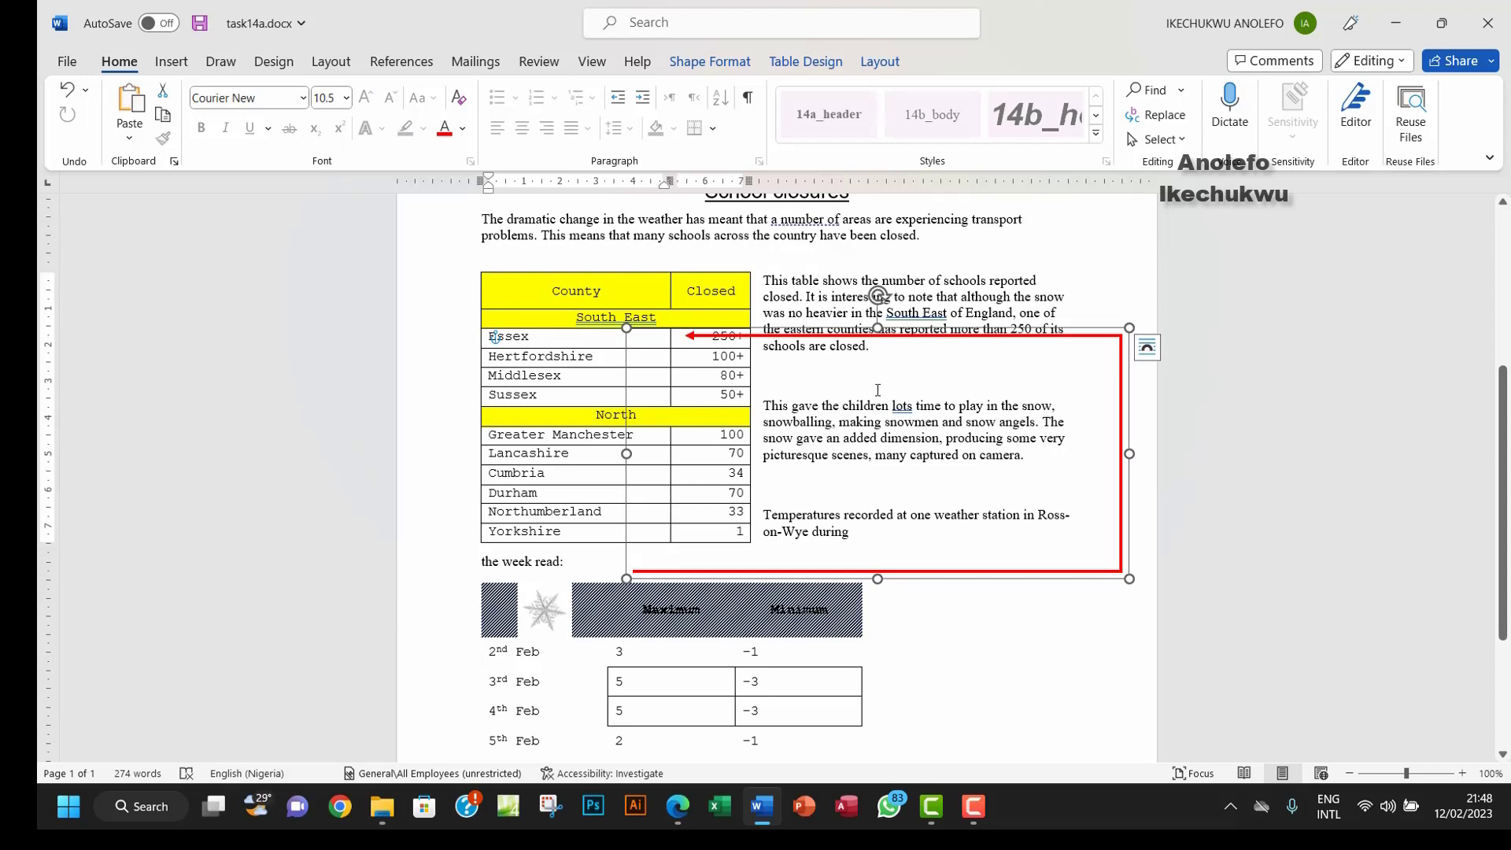
{"action": "key", "text": "Delete"}
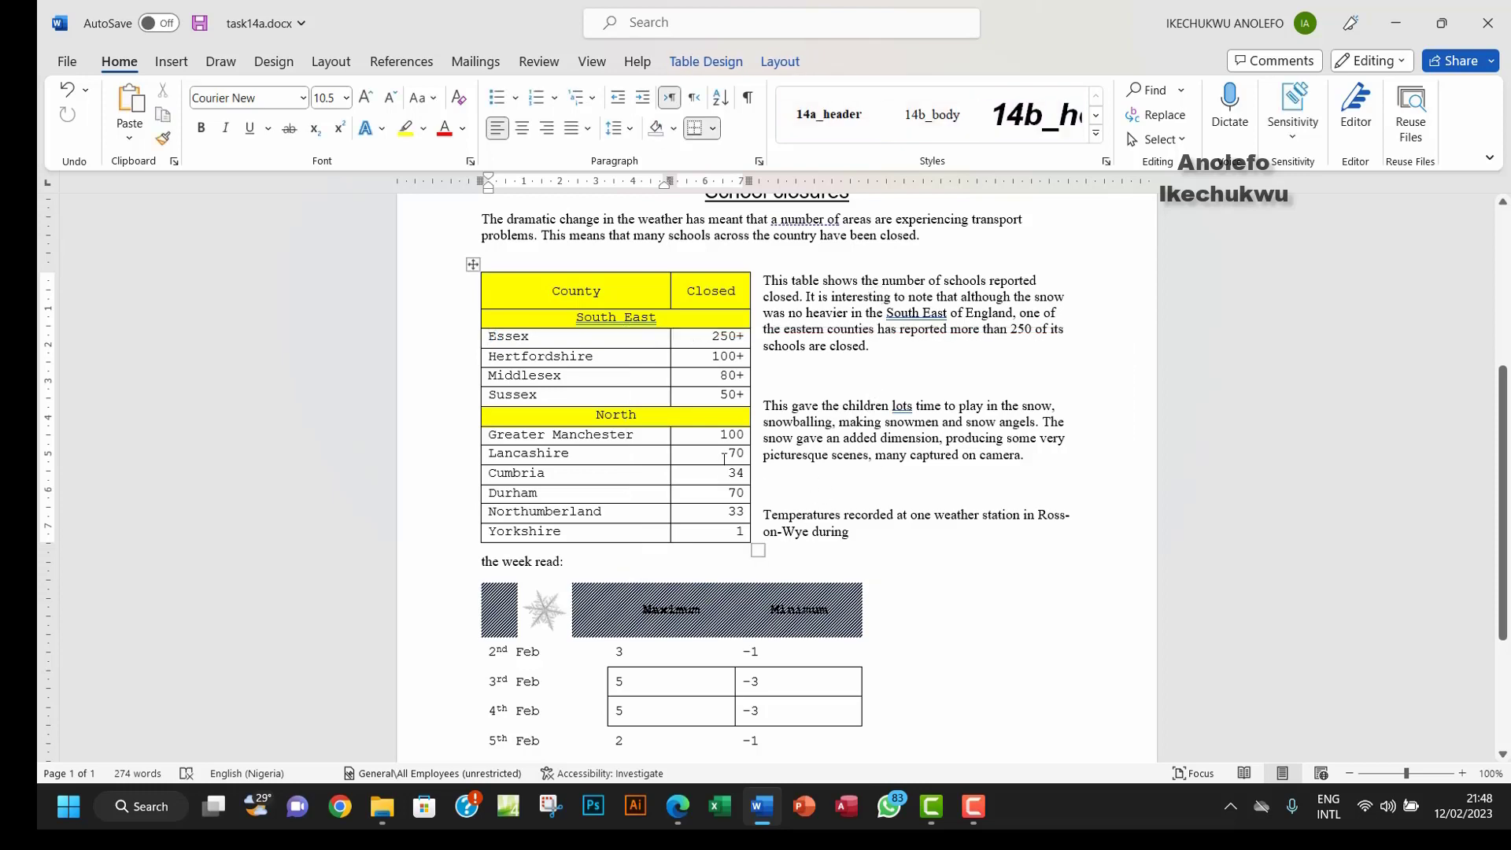
{"action": "scroll", "coordinate": [724, 459], "scroll_direction": "down", "scroll_amount": 3}
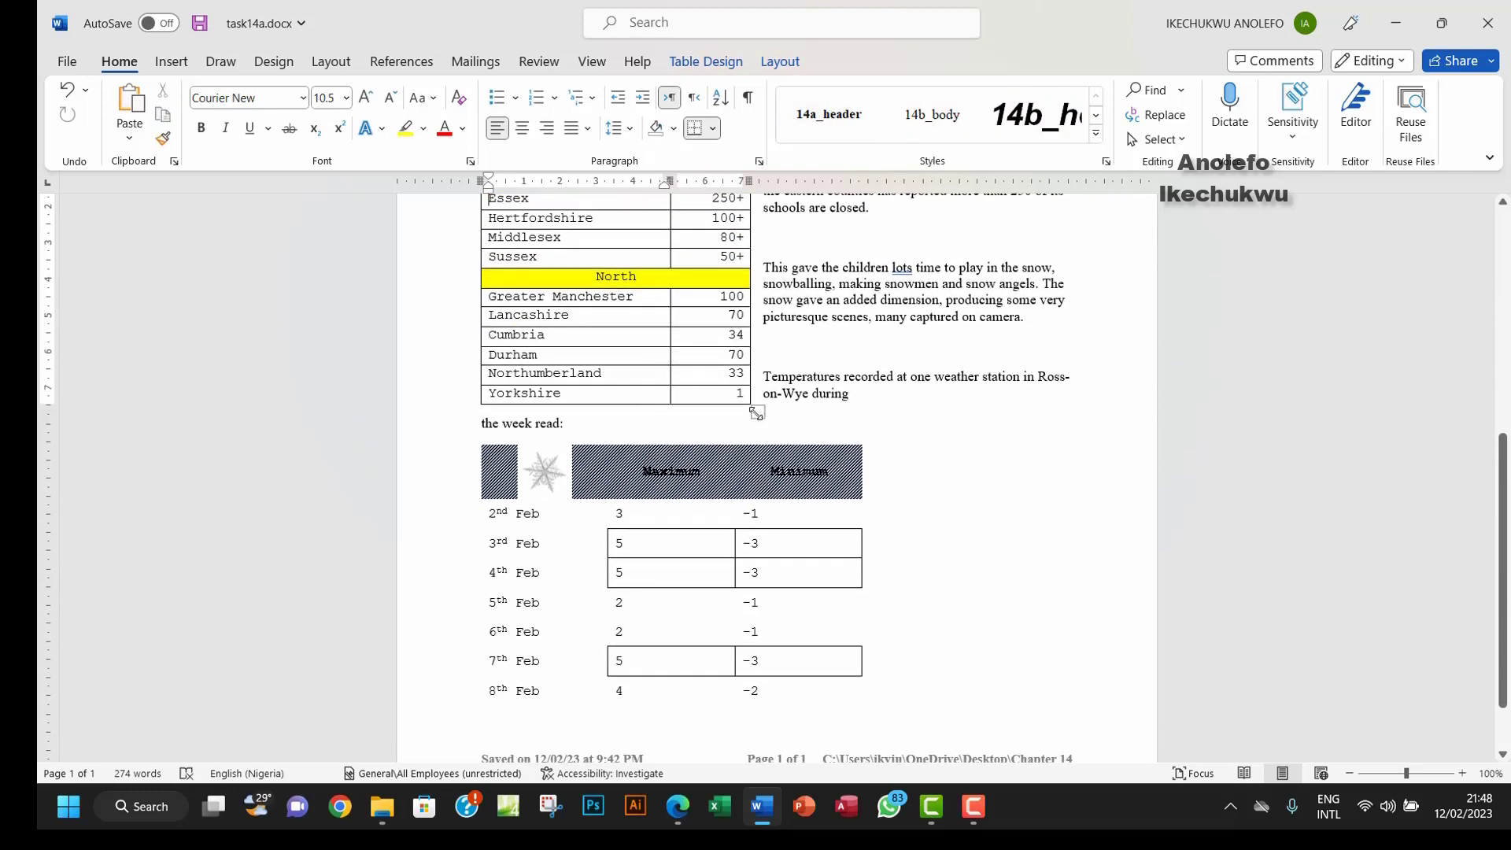
{"action": "left_click_drag", "start_coordinate": [757, 413], "coordinate": [763, 422]}
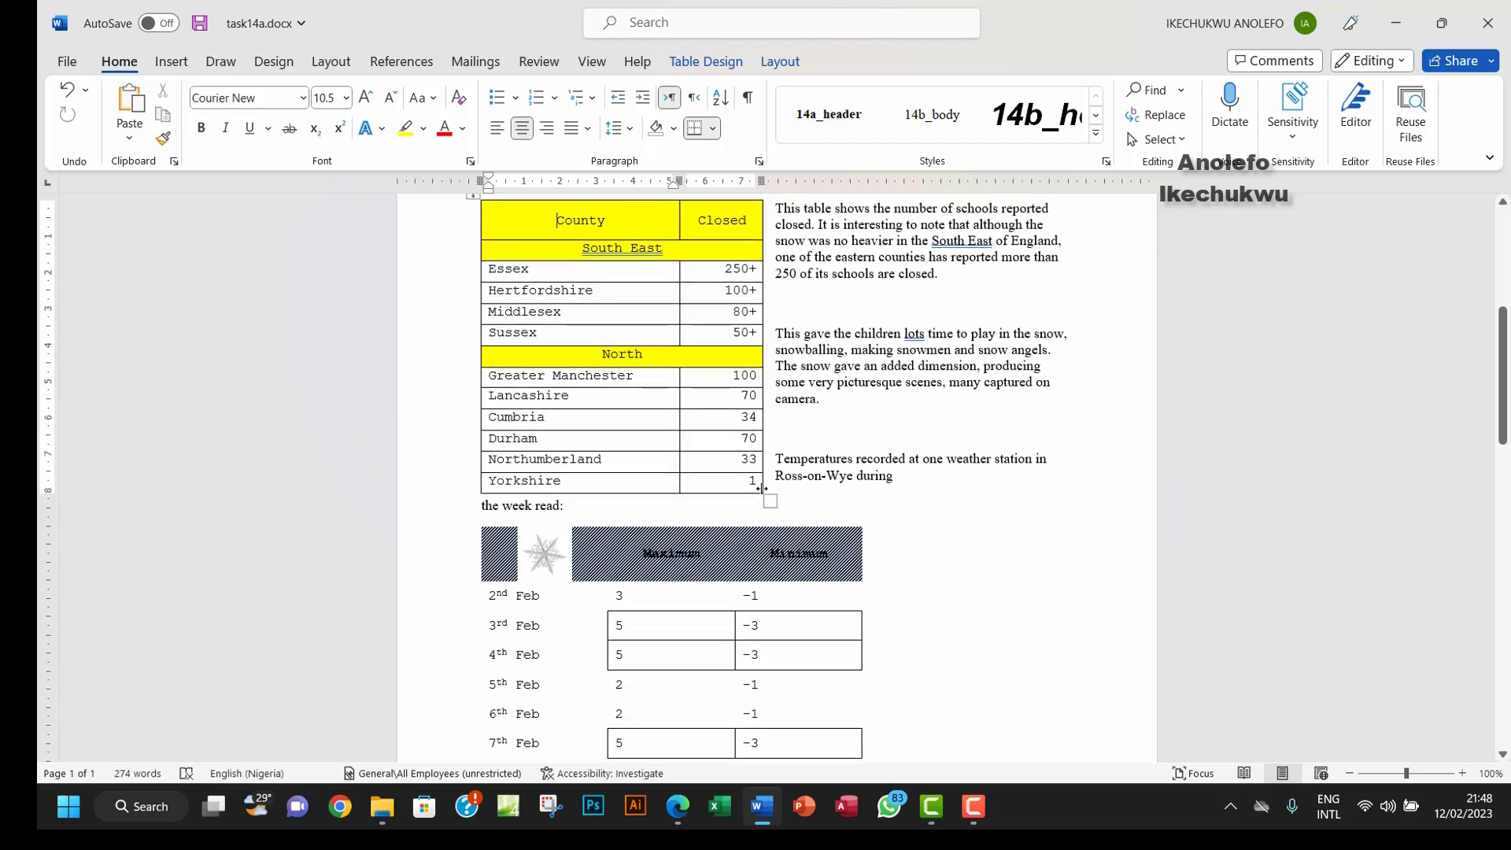
{"action": "left_click_drag", "start_coordinate": [771, 500], "coordinate": [780, 526]}
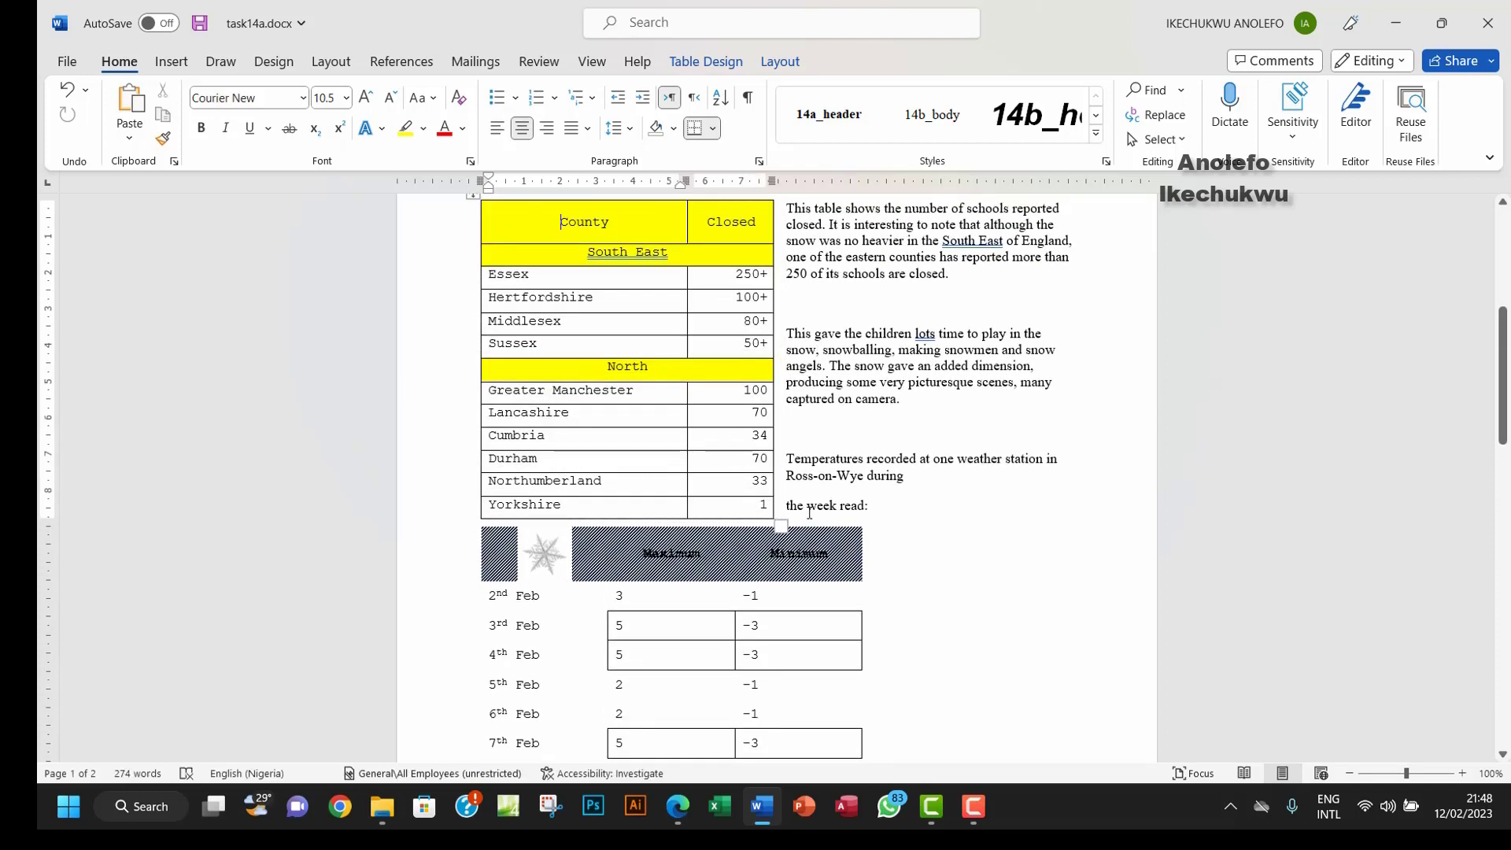
{"action": "left_click", "coordinate": [877, 504]}
{"action": "key", "text": "Home"}
{"action": "key", "text": "BackSpace"}
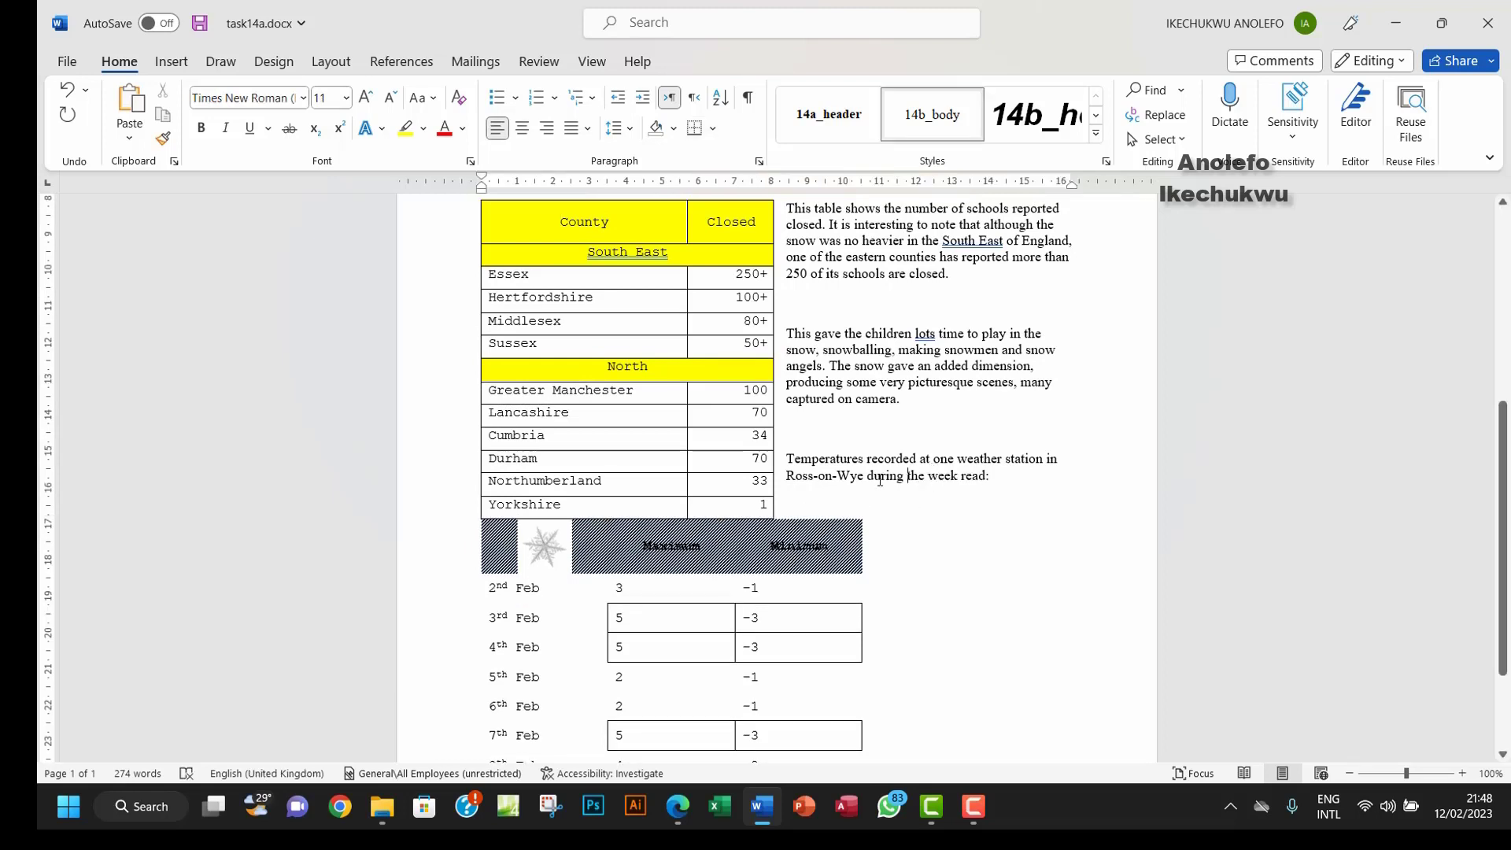
Step: Shrink the temperature table and move it beside the text on the right
{"action": "scroll", "coordinate": [840, 542], "scroll_direction": "down", "scroll_amount": 3}
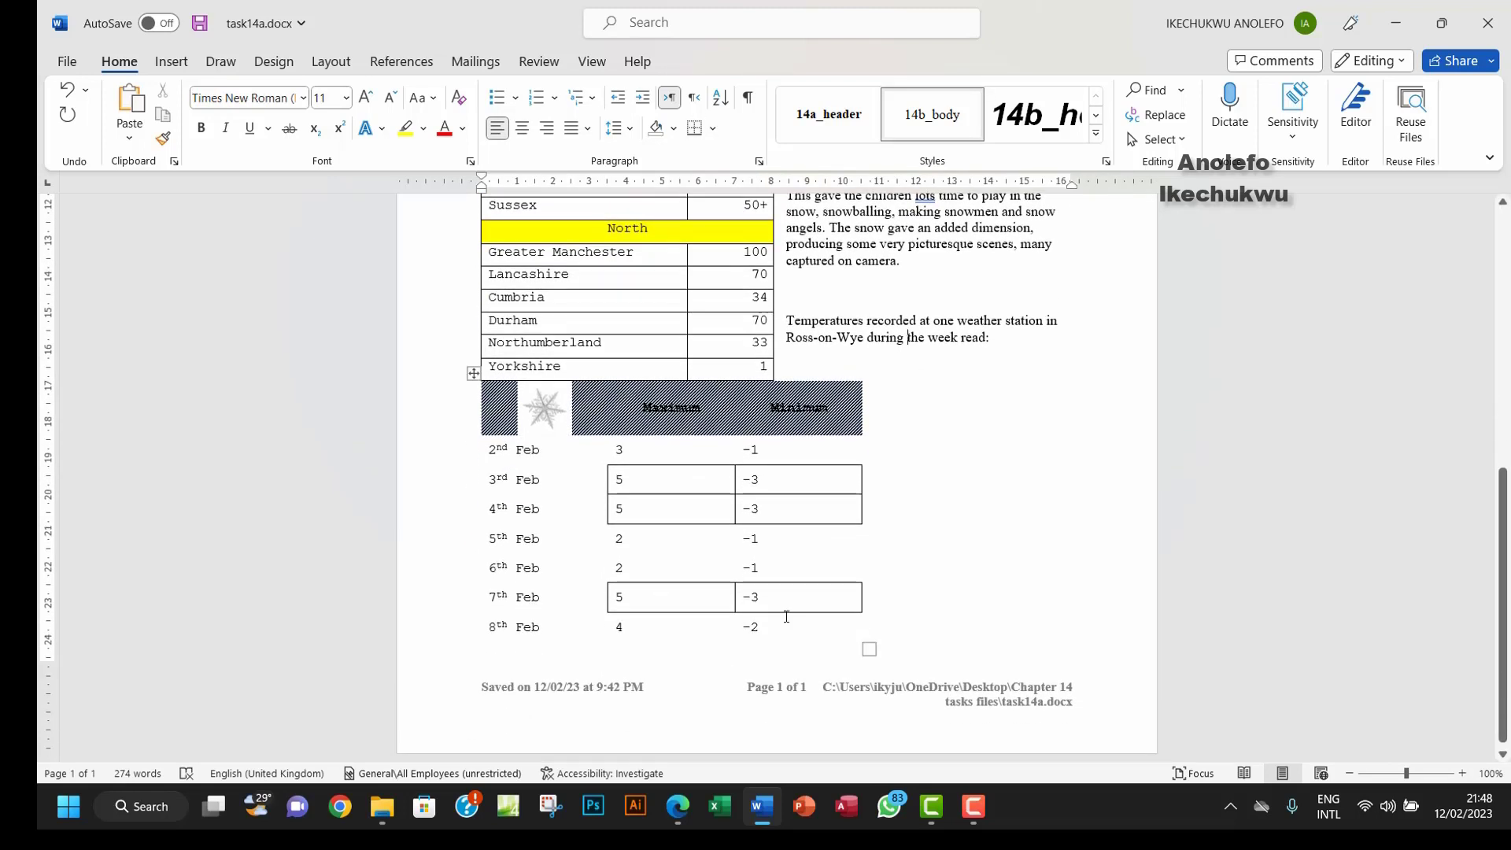
{"action": "left_click", "coordinate": [729, 558]}
{"action": "left_click_drag", "start_coordinate": [867, 649], "coordinate": [776, 595]}
{"action": "left_click_drag", "start_coordinate": [473, 375], "coordinate": [779, 384]}
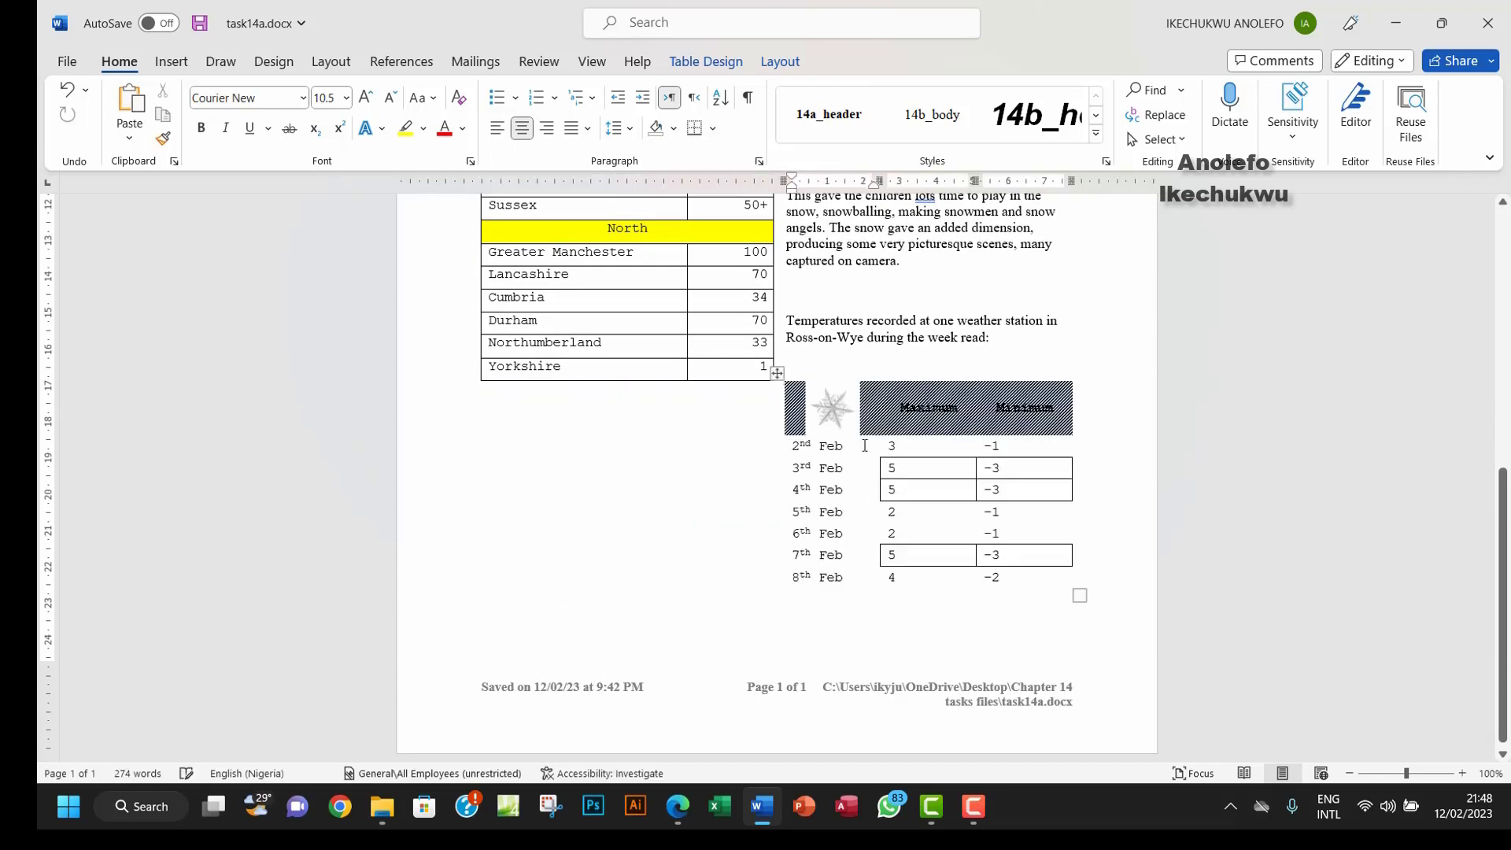
{"action": "scroll", "coordinate": [913, 582], "scroll_direction": "up", "scroll_amount": 1}
{"action": "scroll", "coordinate": [915, 582], "scroll_direction": "up", "scroll_amount": 8}
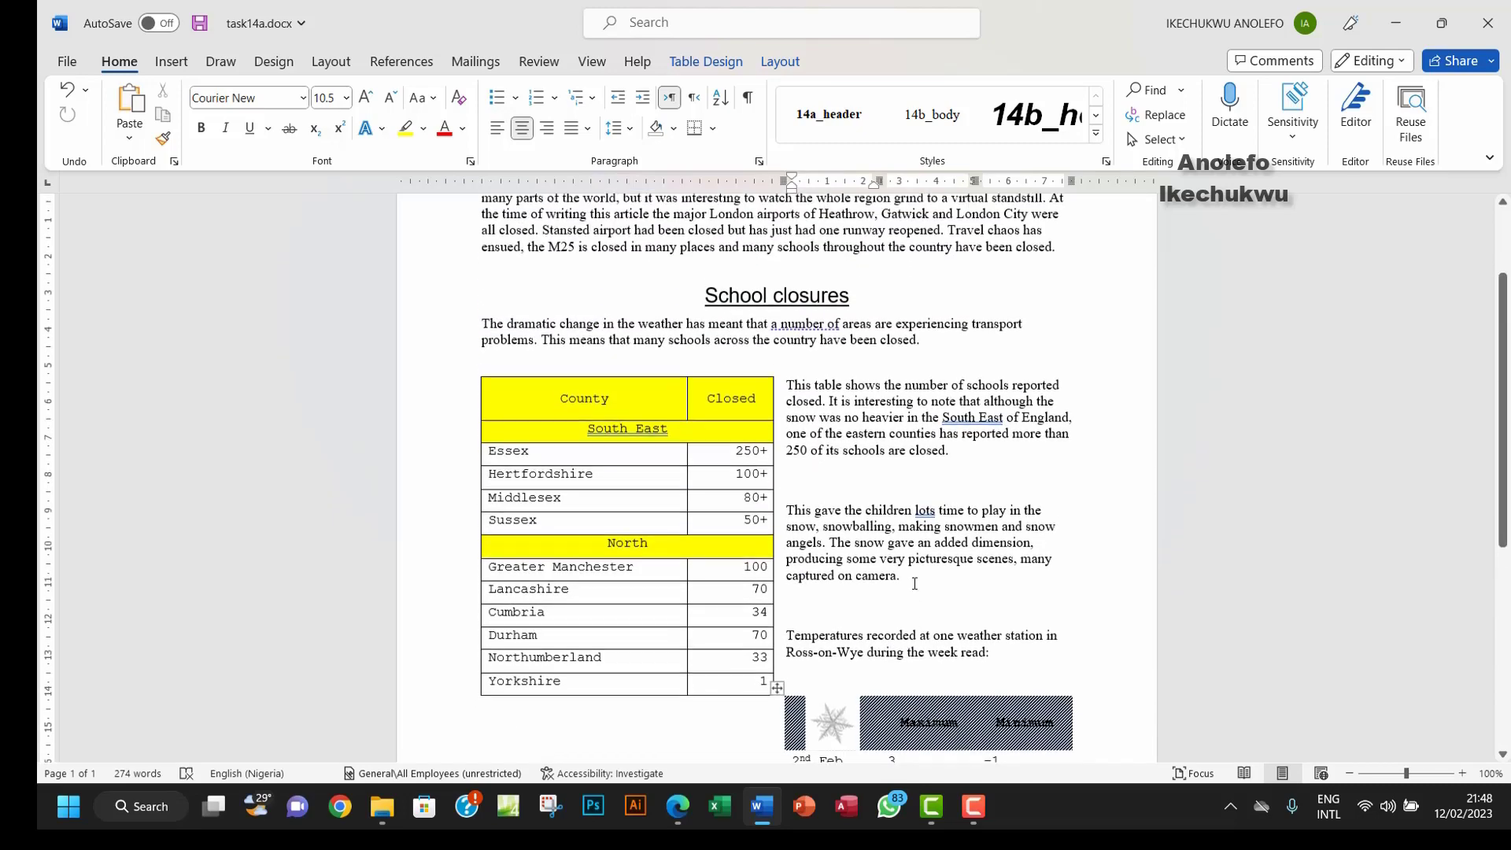
{"action": "scroll", "coordinate": [915, 583], "scroll_direction": "down", "scroll_amount": 4}
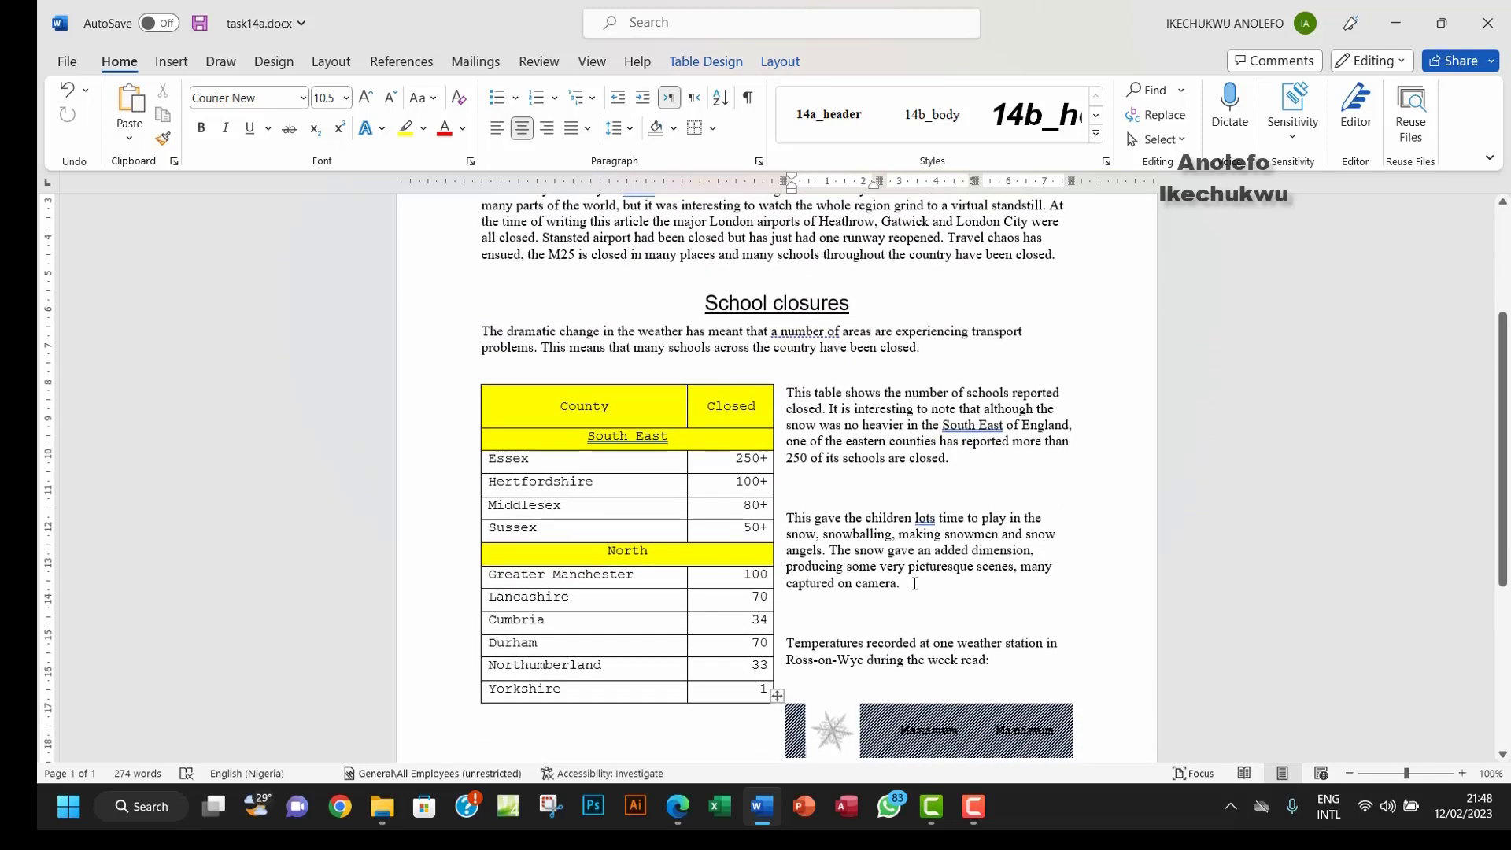
{"action": "scroll", "coordinate": [915, 583], "scroll_direction": "up", "scroll_amount": 6}
{"action": "scroll", "coordinate": [915, 582], "scroll_direction": "down", "scroll_amount": 1}
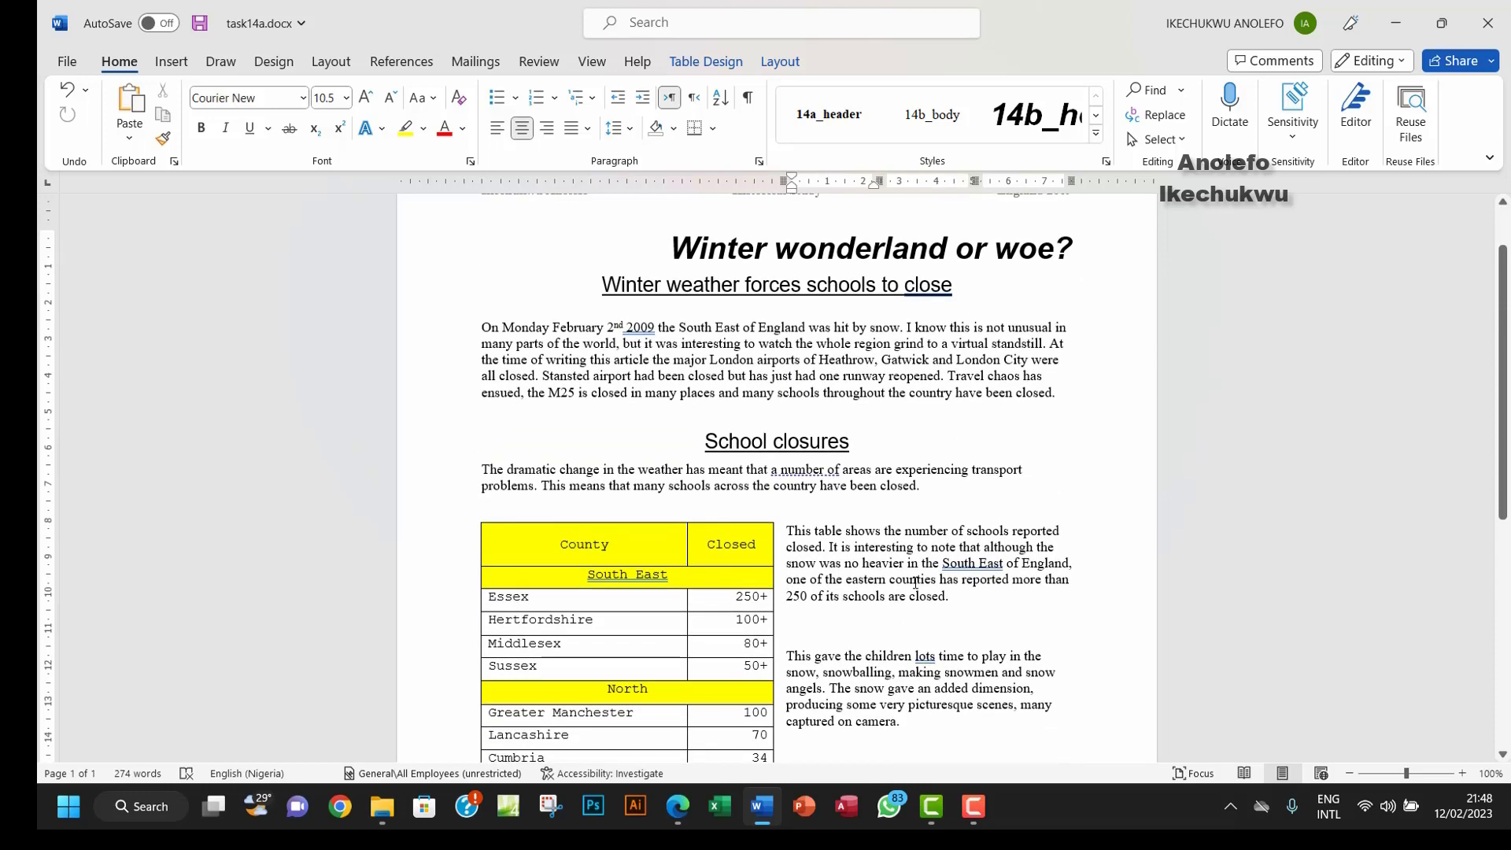
{"action": "left_click", "coordinate": [678, 806]}
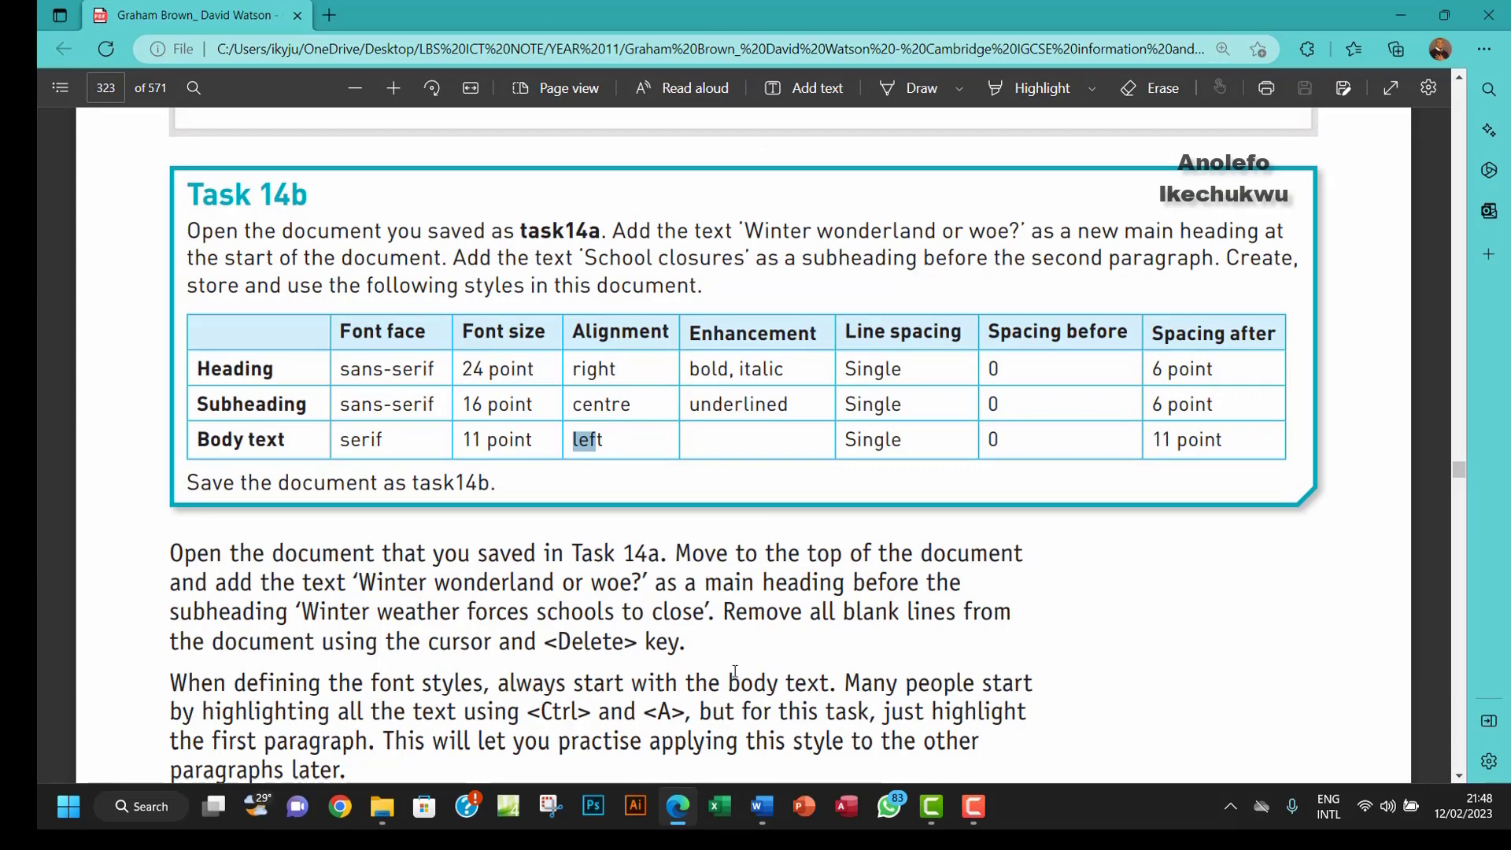
Step: Save a copy renamed from task14a to task14b in the Chapter 14 tasks files folder
{"action": "left_click", "coordinate": [756, 803]}
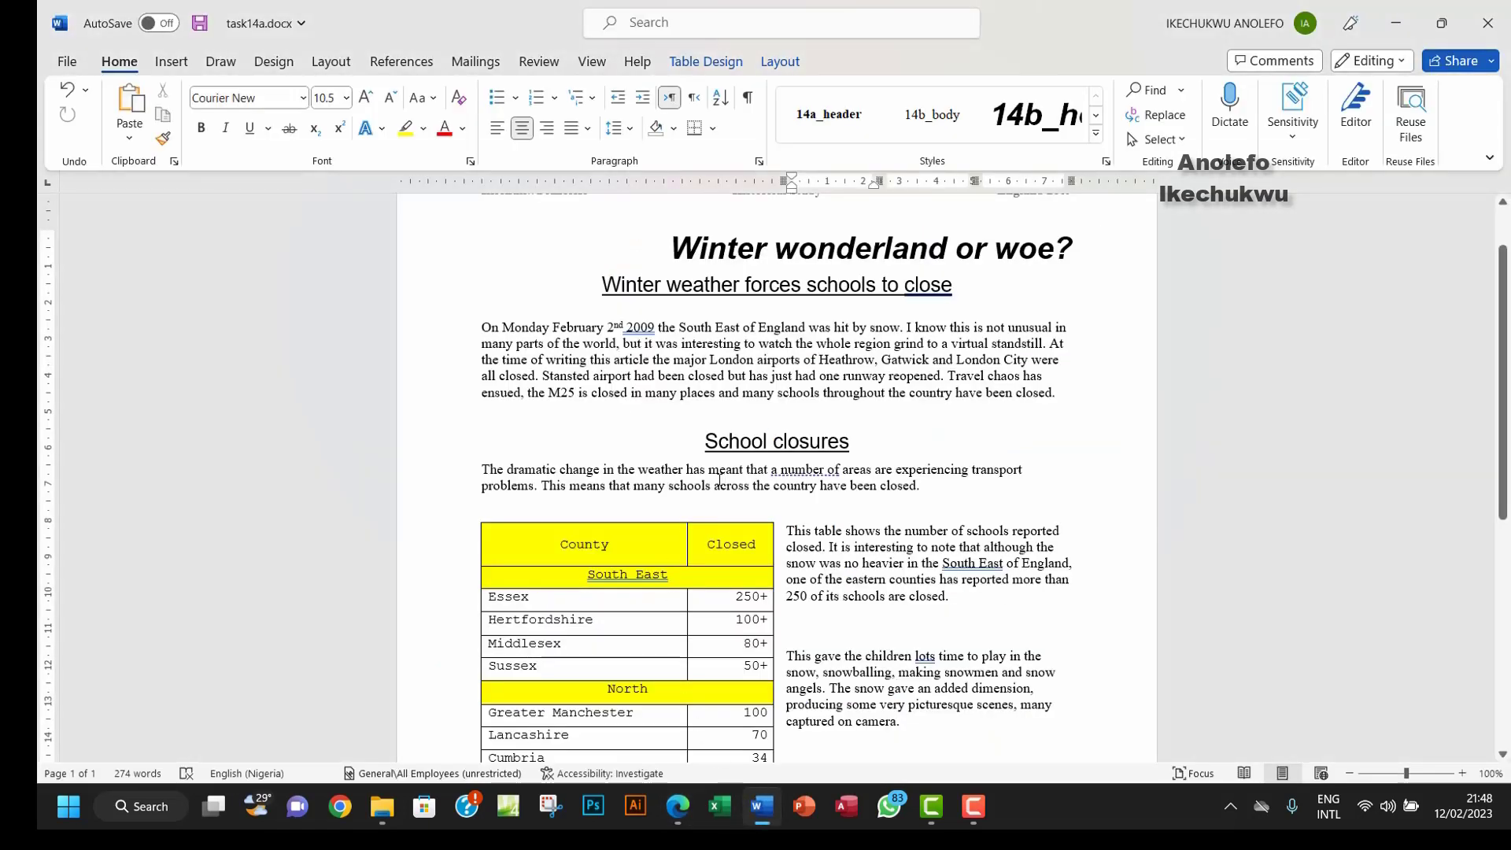
{"action": "left_click", "coordinate": [70, 61]}
{"action": "left_click", "coordinate": [99, 316]}
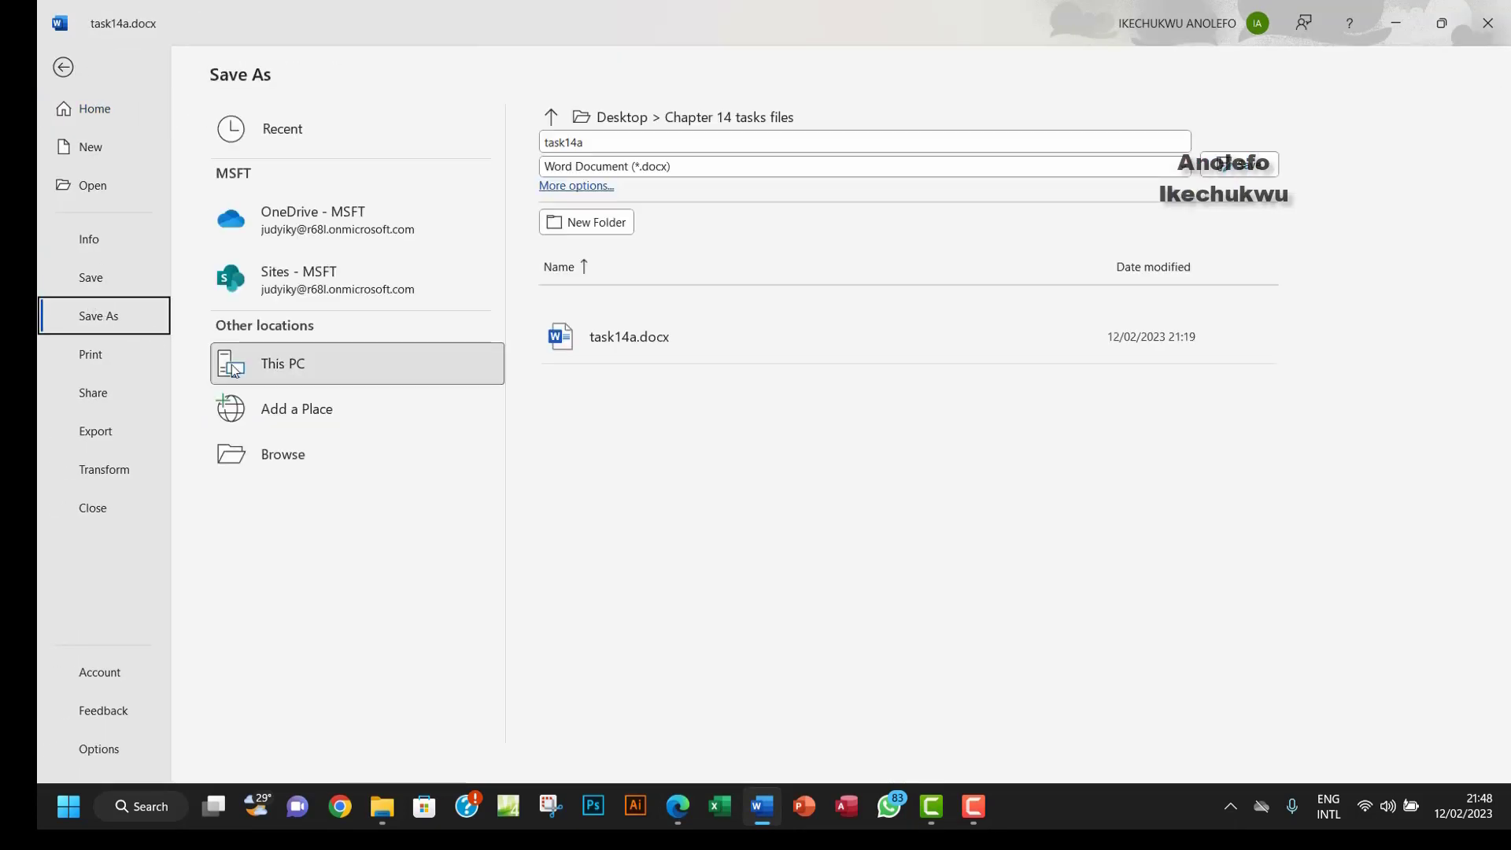
{"action": "left_click", "coordinate": [418, 432]}
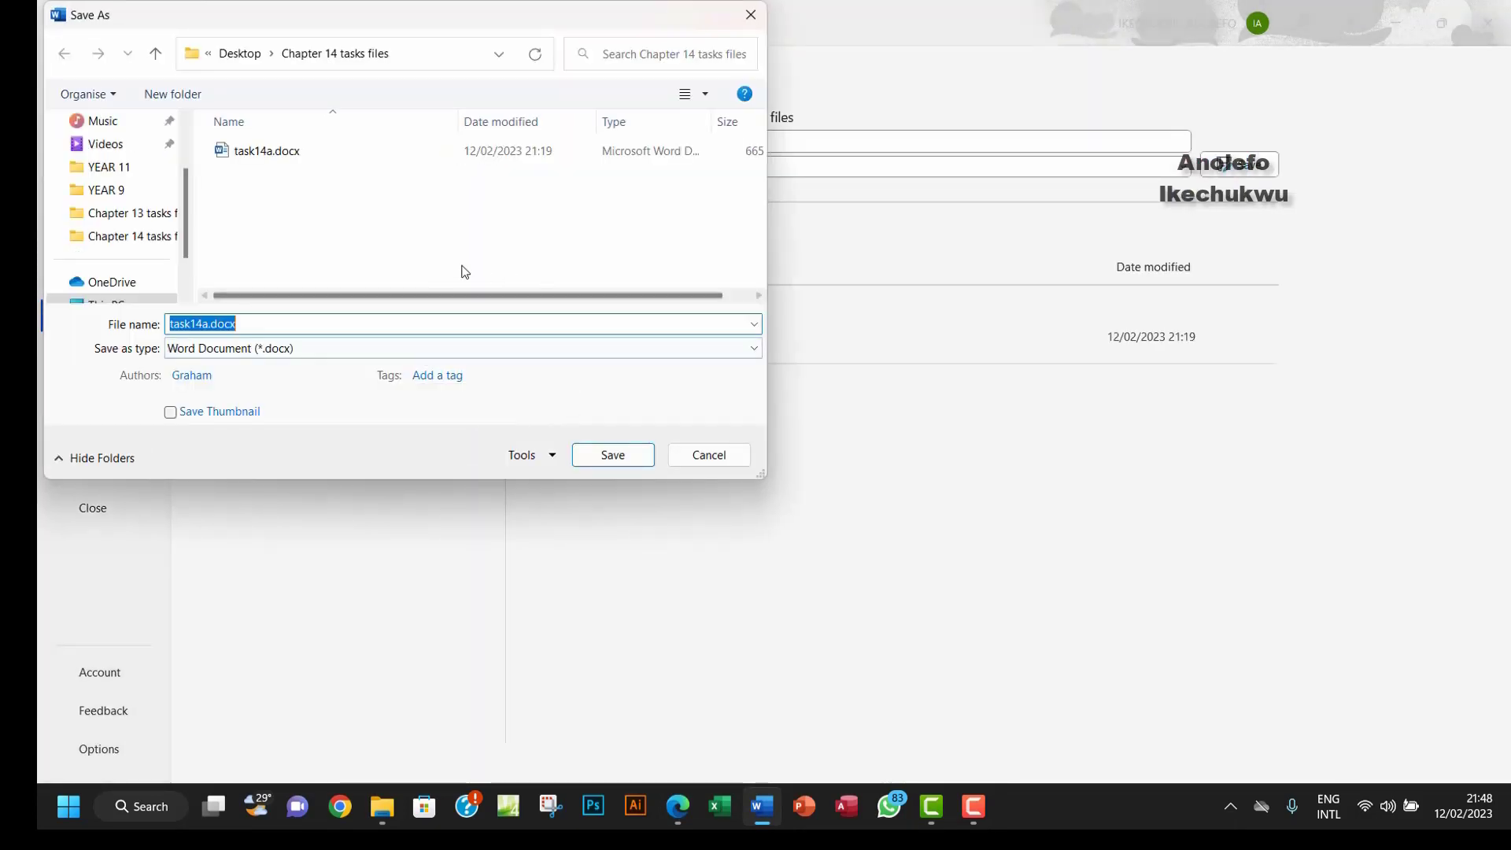
{"action": "left_click", "coordinate": [209, 324]}
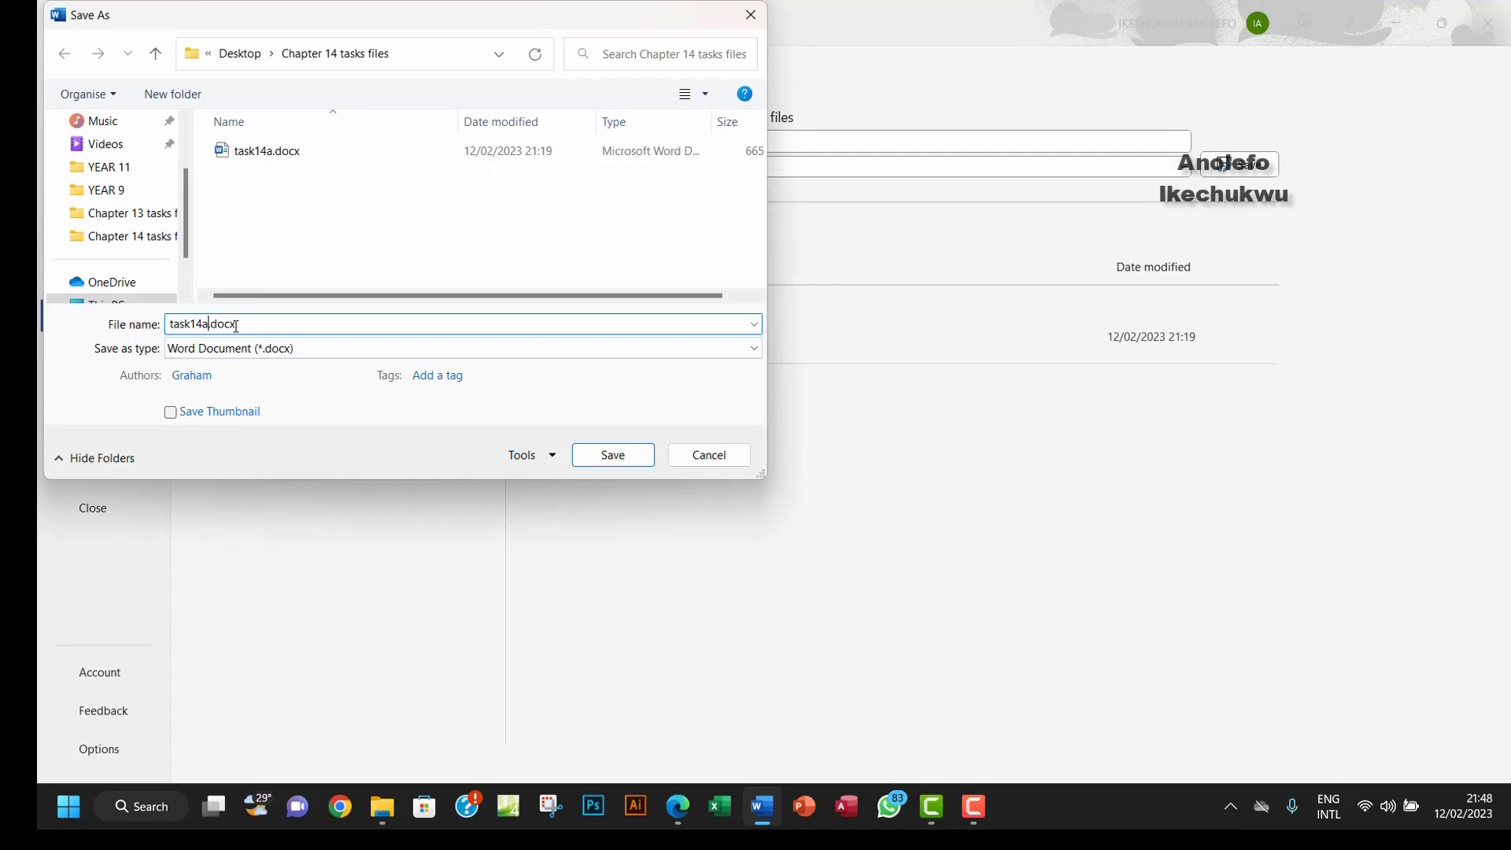
{"action": "left_click_drag", "start_coordinate": [253, 326], "coordinate": [205, 328]}
{"action": "type", "text": "b"}
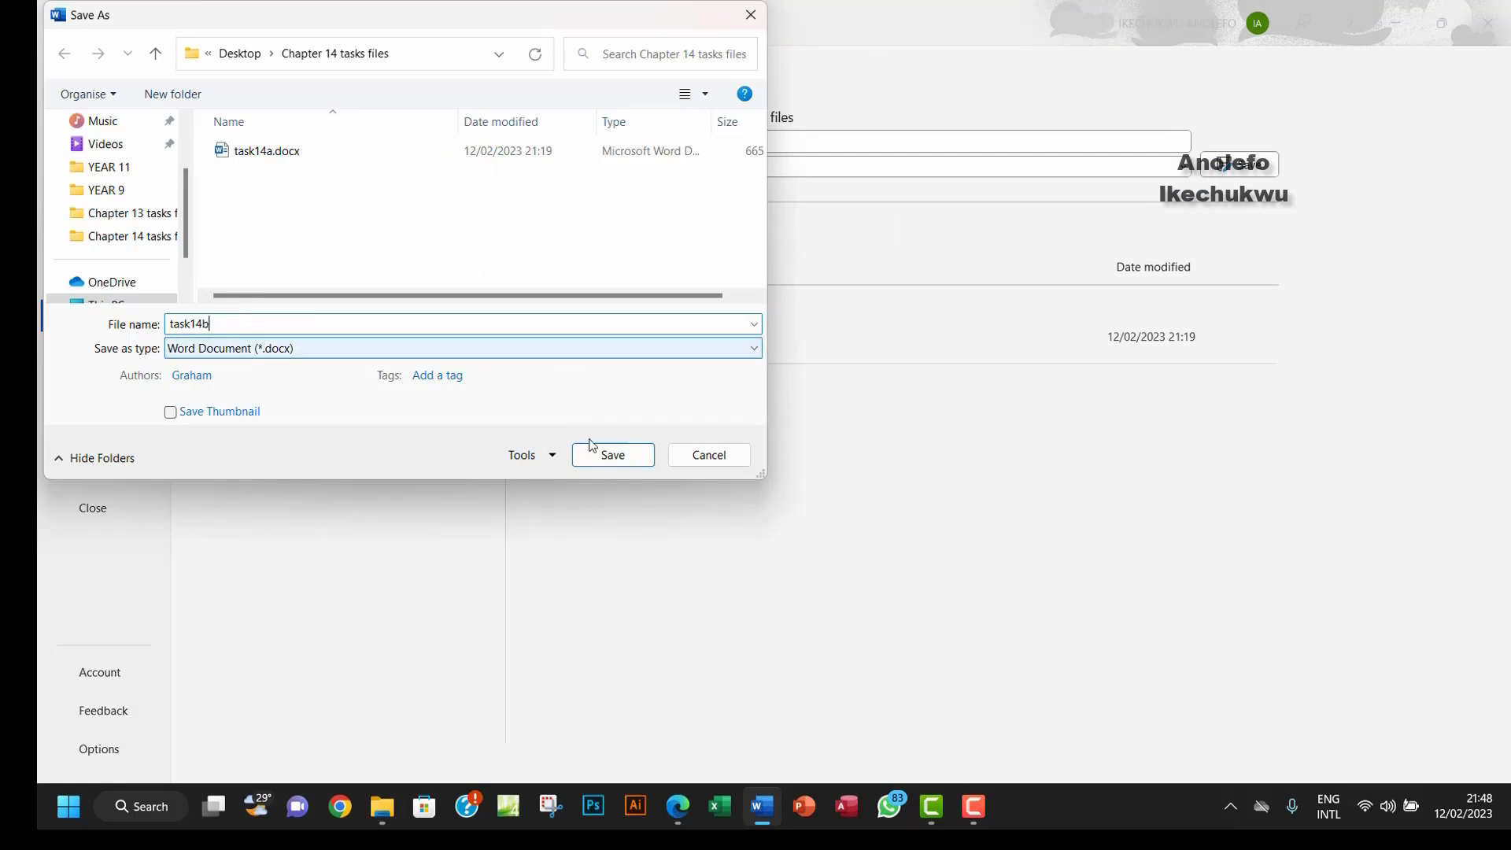
{"action": "left_click", "coordinate": [612, 455]}
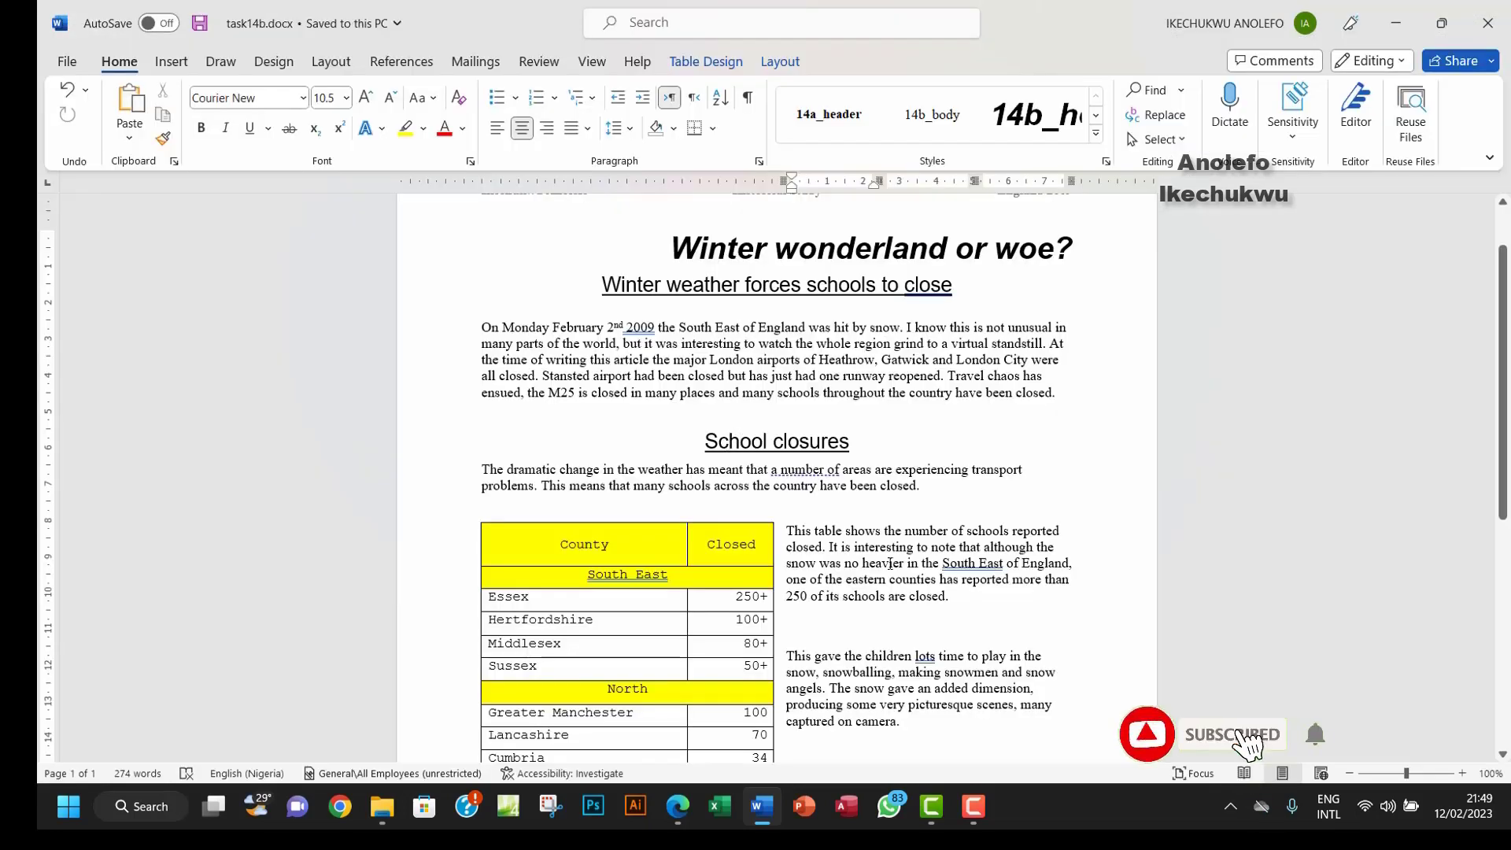
Step: Find Task 14c on page 326 of the textbook PDF and select the file name 'task14b'
{"action": "left_click", "coordinate": [678, 806]}
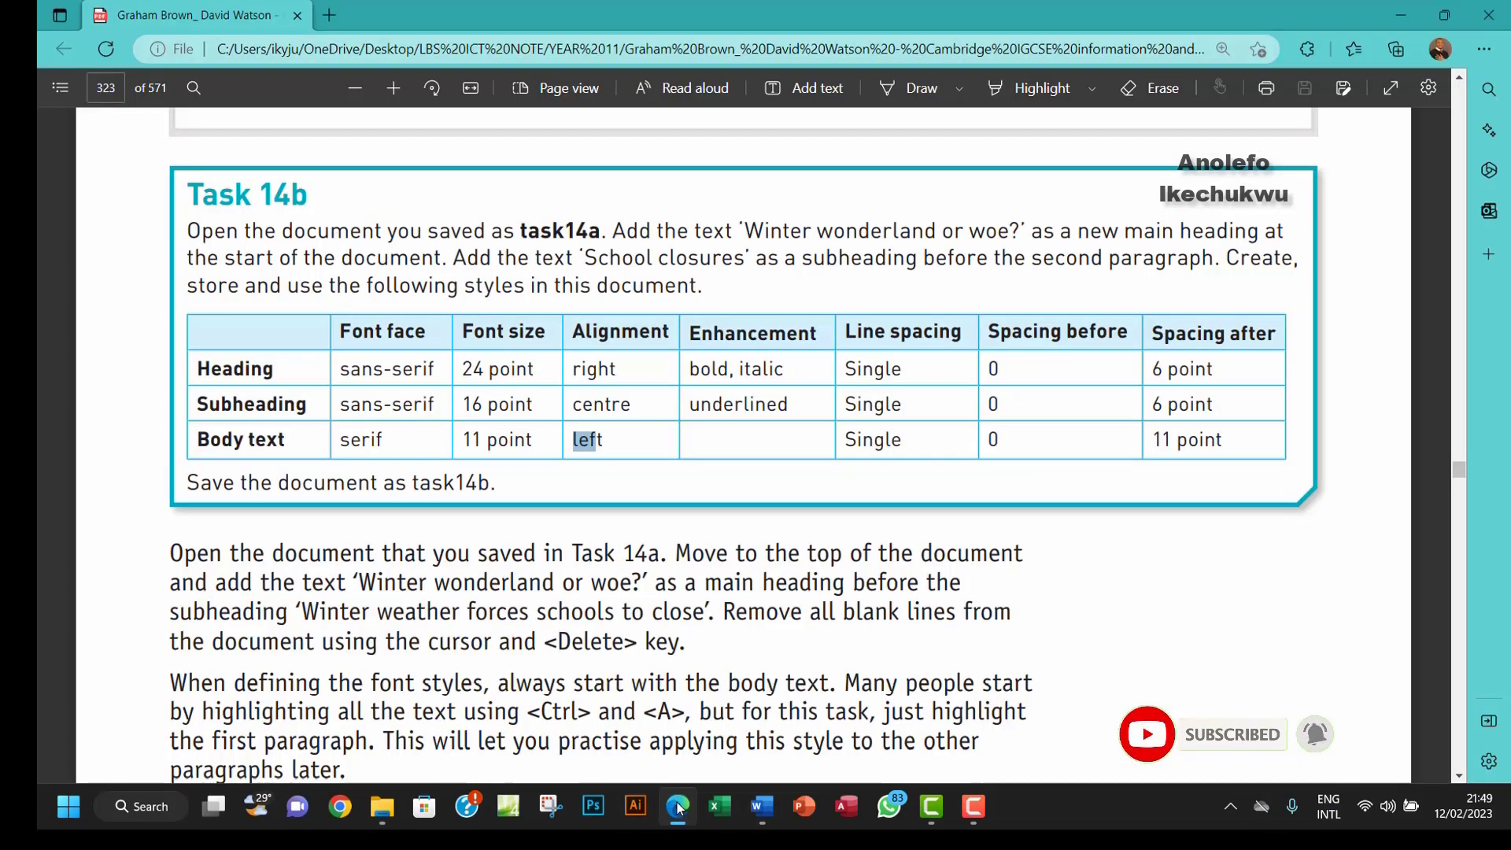
{"action": "left_click", "coordinate": [677, 806]}
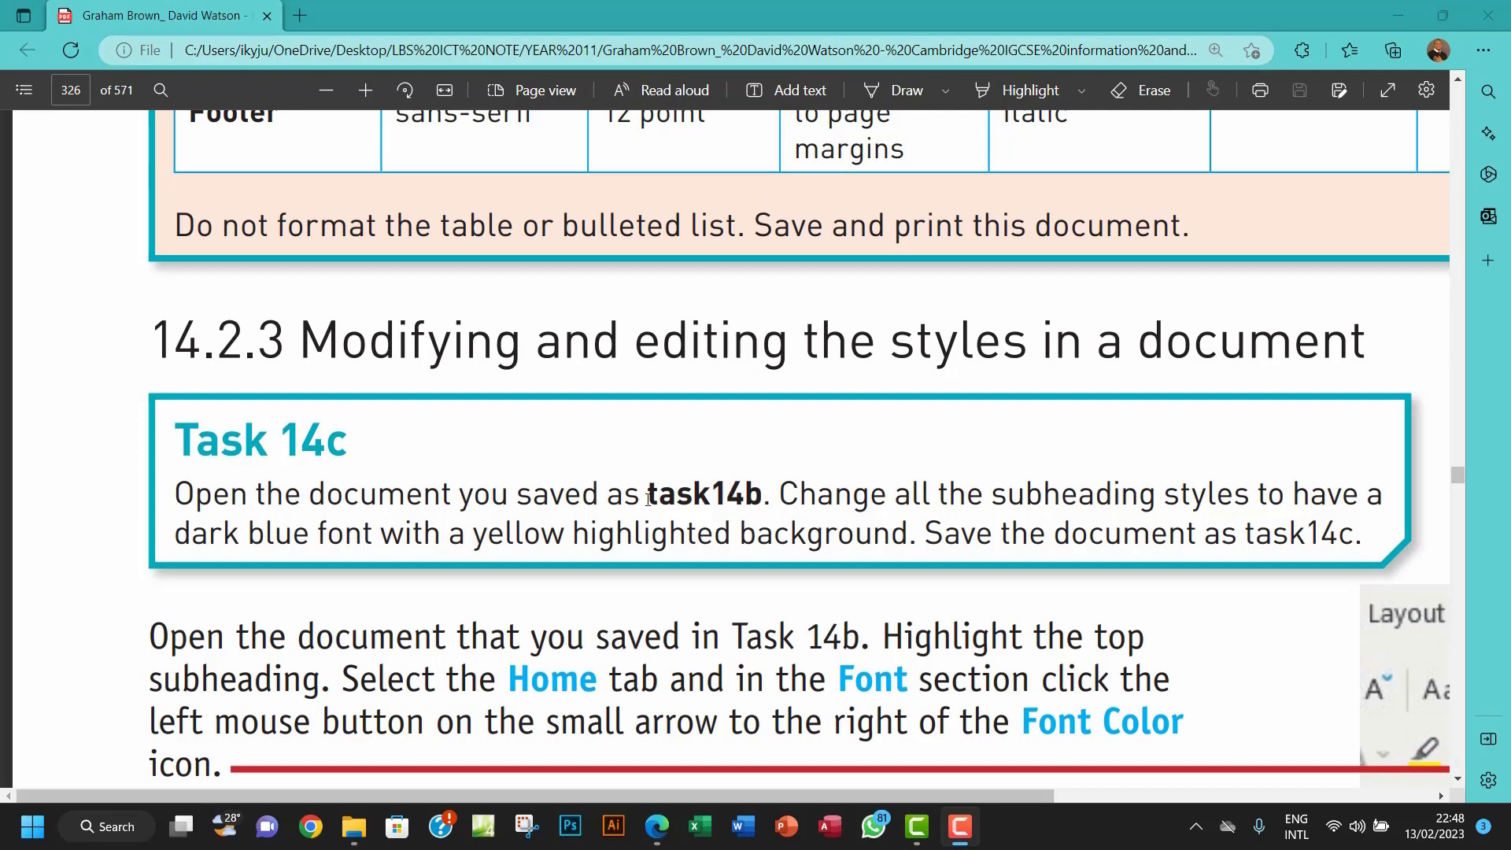
{"action": "left_click_drag", "start_coordinate": [647, 494], "coordinate": [758, 488]}
Step: Open task14b.docx from the Chapter 14 tasks files folder in Word, rechecking Task 14c
{"action": "left_click", "coordinate": [358, 712]}
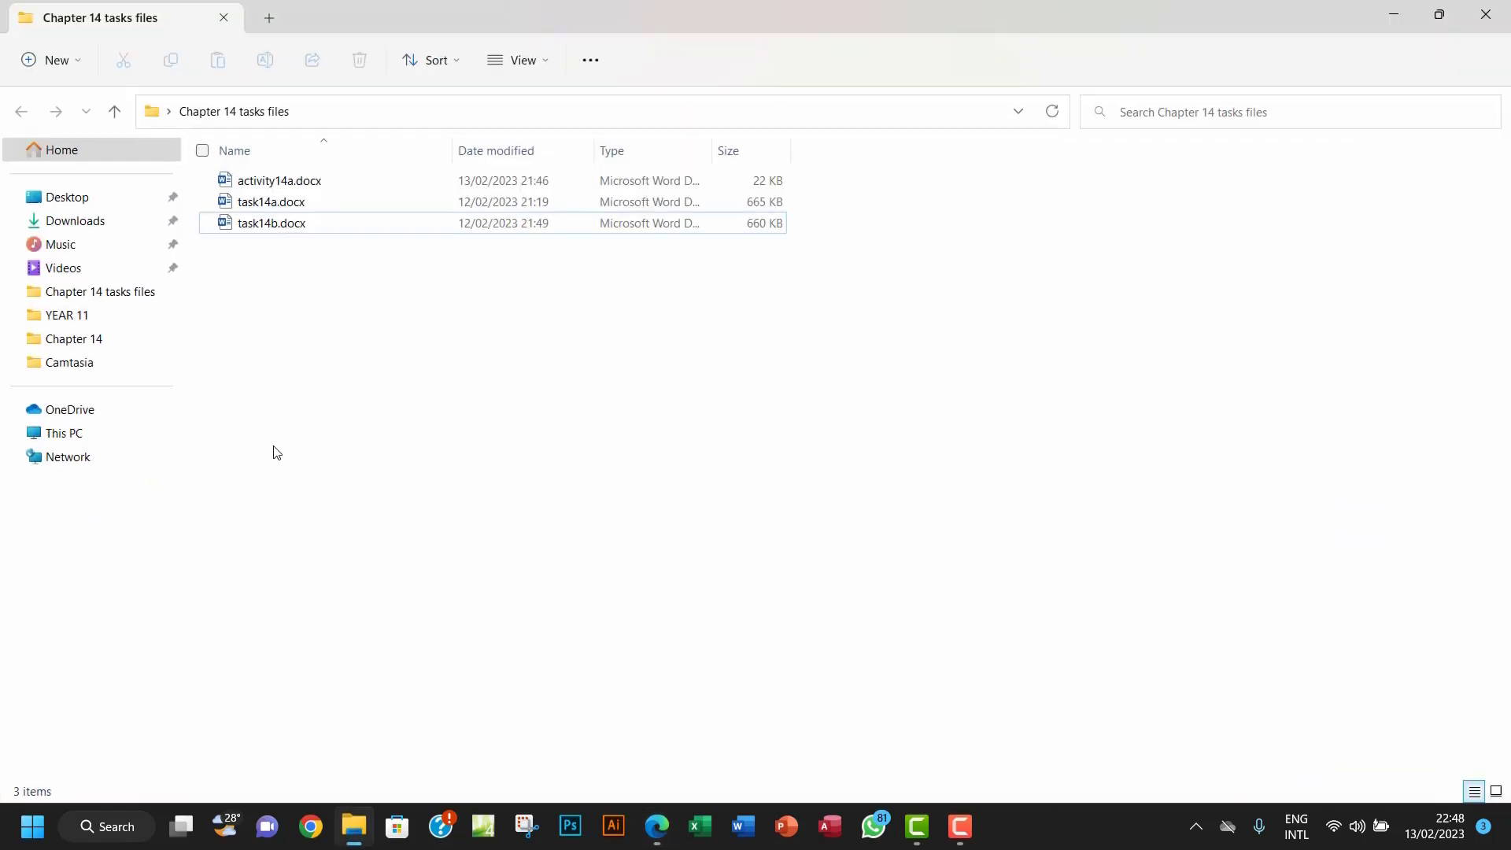
{"action": "double_click", "coordinate": [303, 228]}
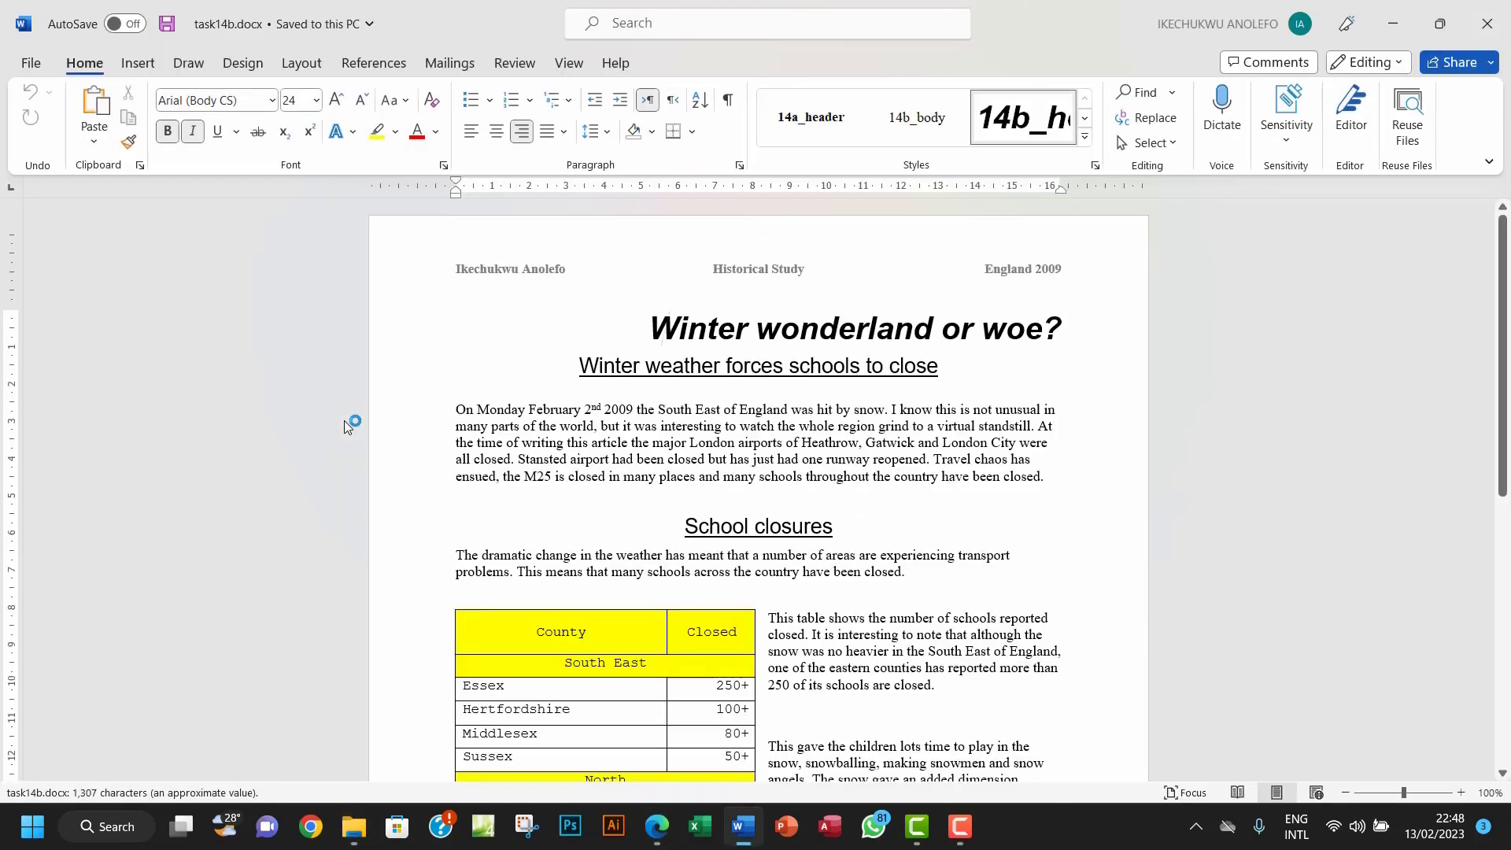
{"action": "left_click", "coordinate": [657, 827]}
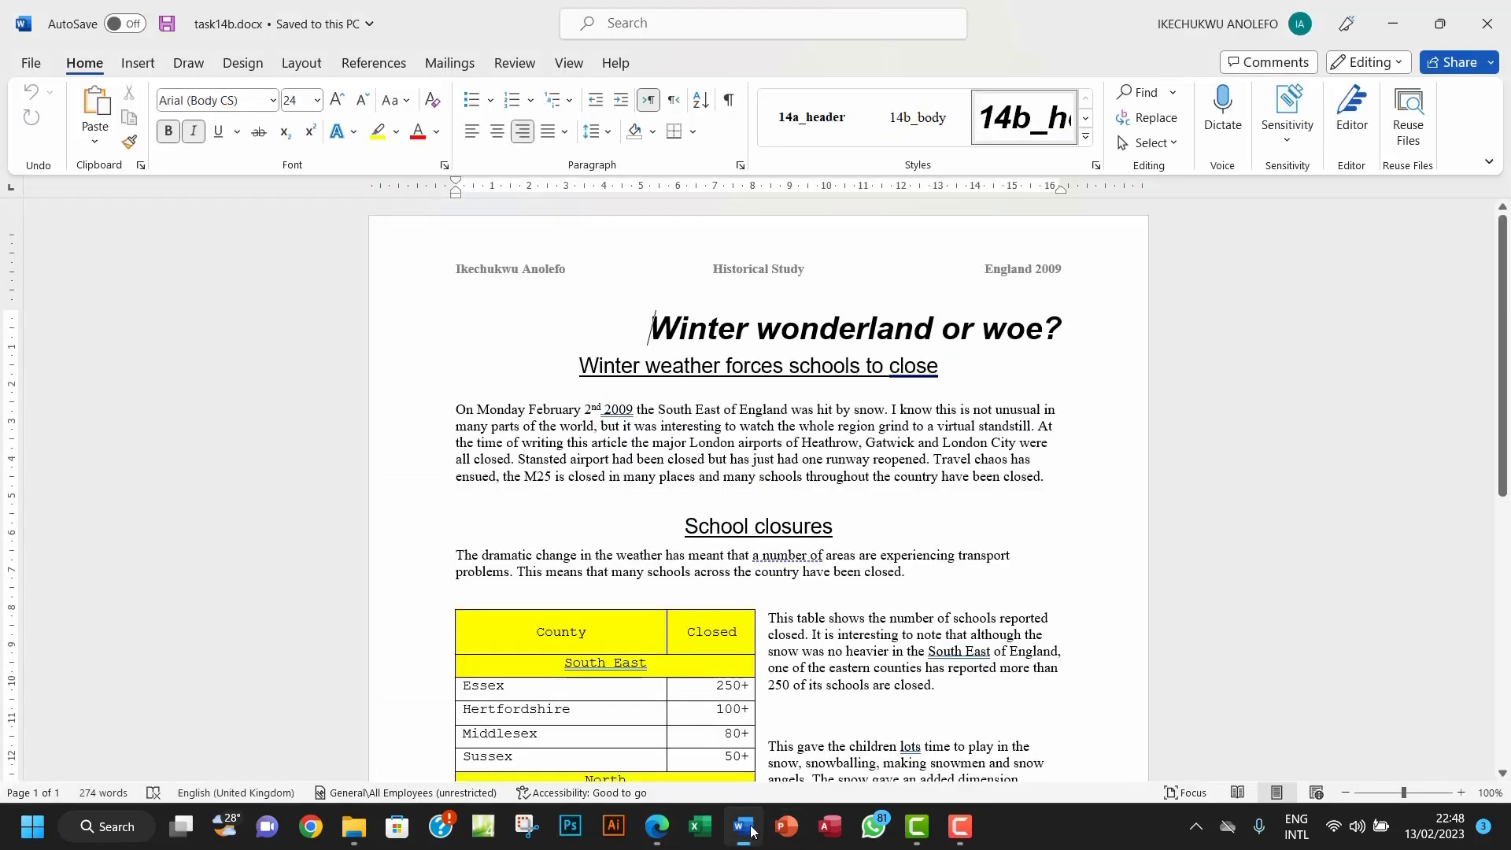
{"action": "left_click", "coordinate": [743, 826]}
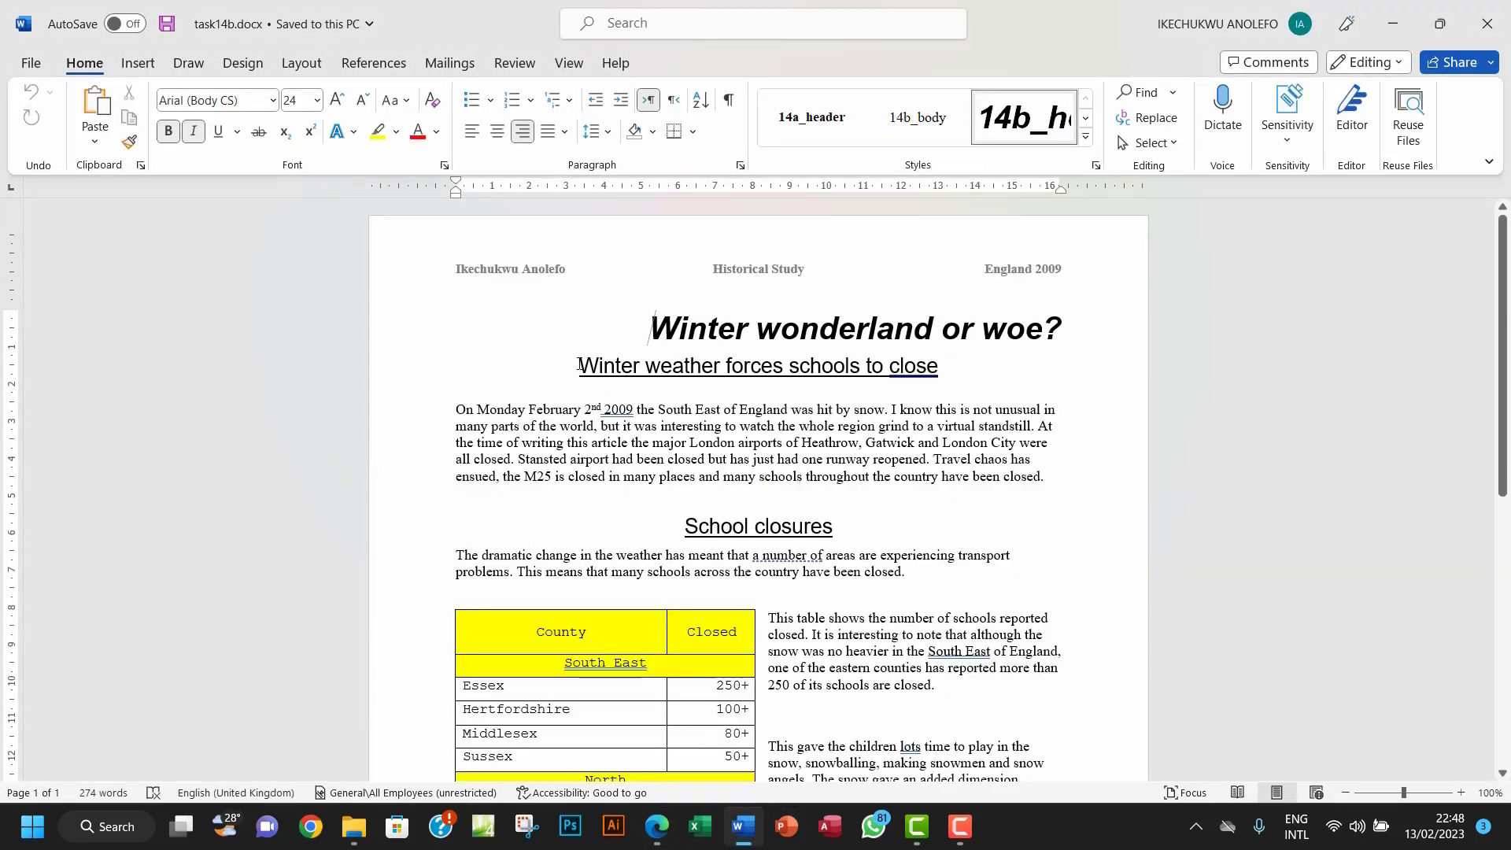
Step: Colour the subheading 'Winter weather forces schools to close' dark blue with a yellow highlight
{"action": "left_click_drag", "start_coordinate": [580, 366], "coordinate": [947, 367]}
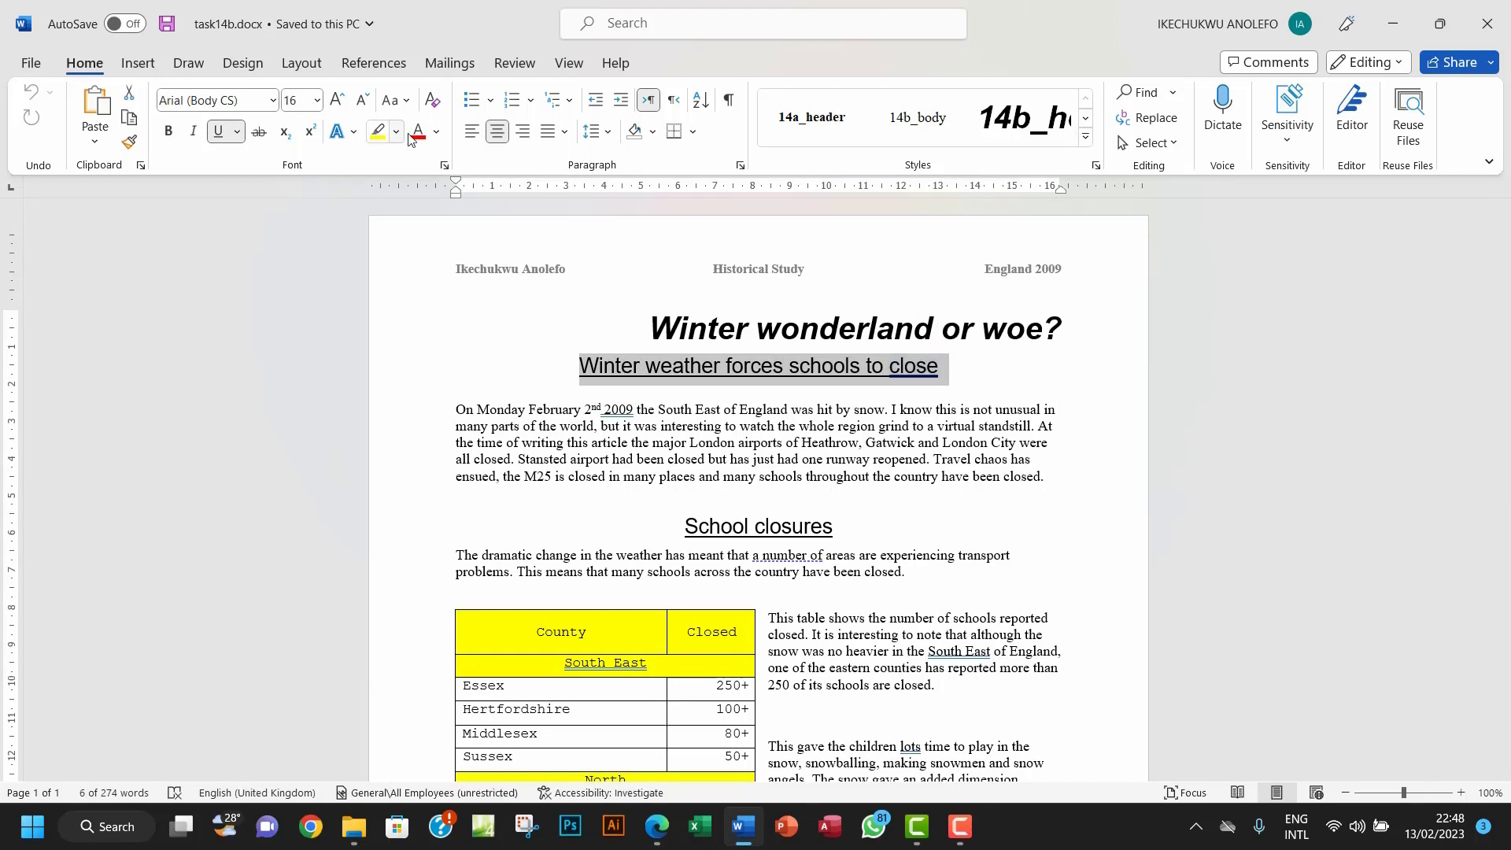
{"action": "left_click", "coordinate": [436, 132]}
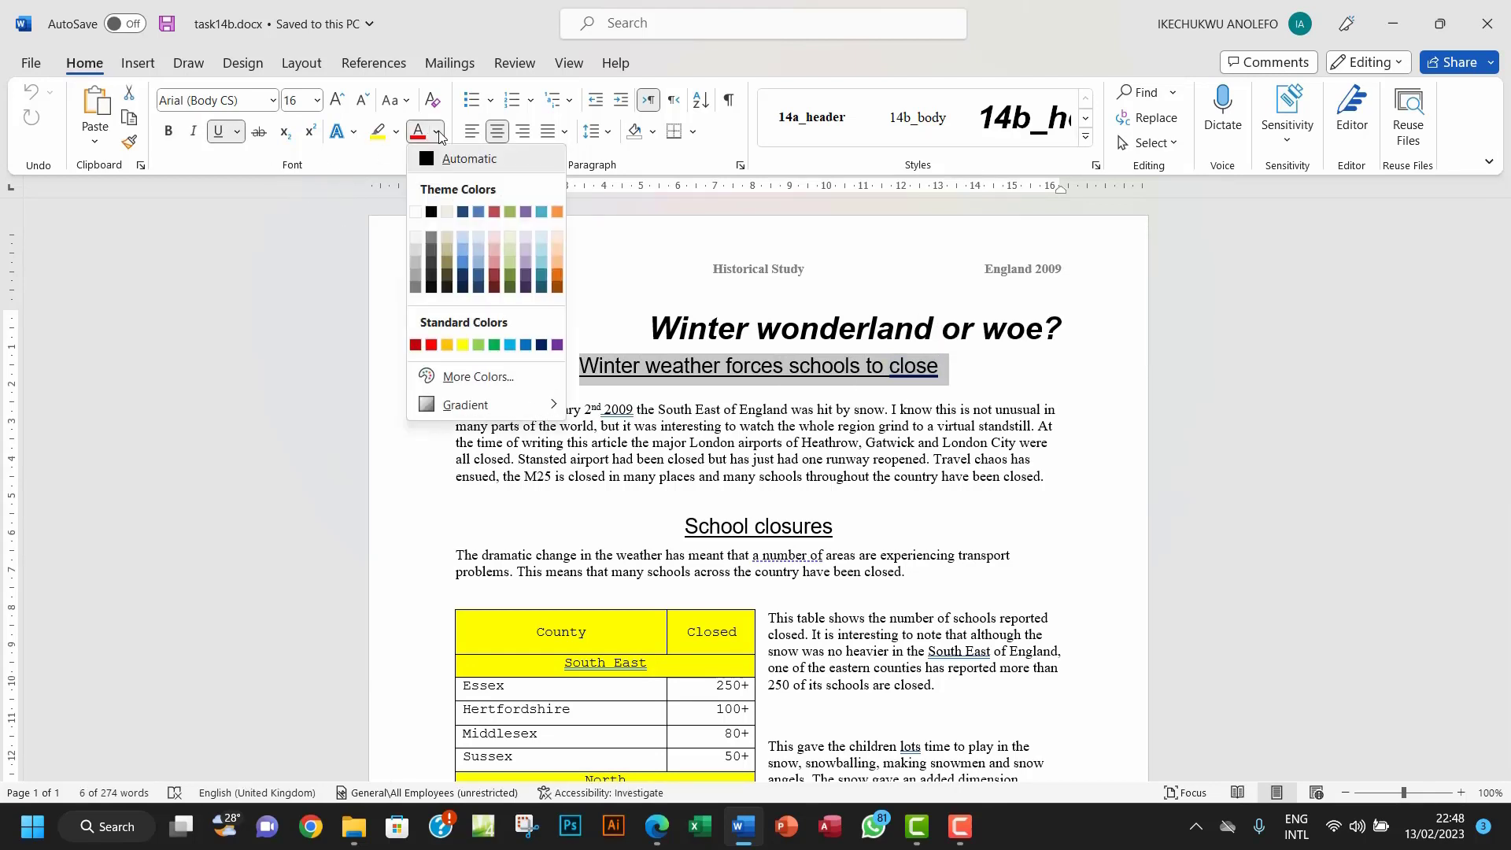
{"action": "left_click", "coordinate": [540, 346]}
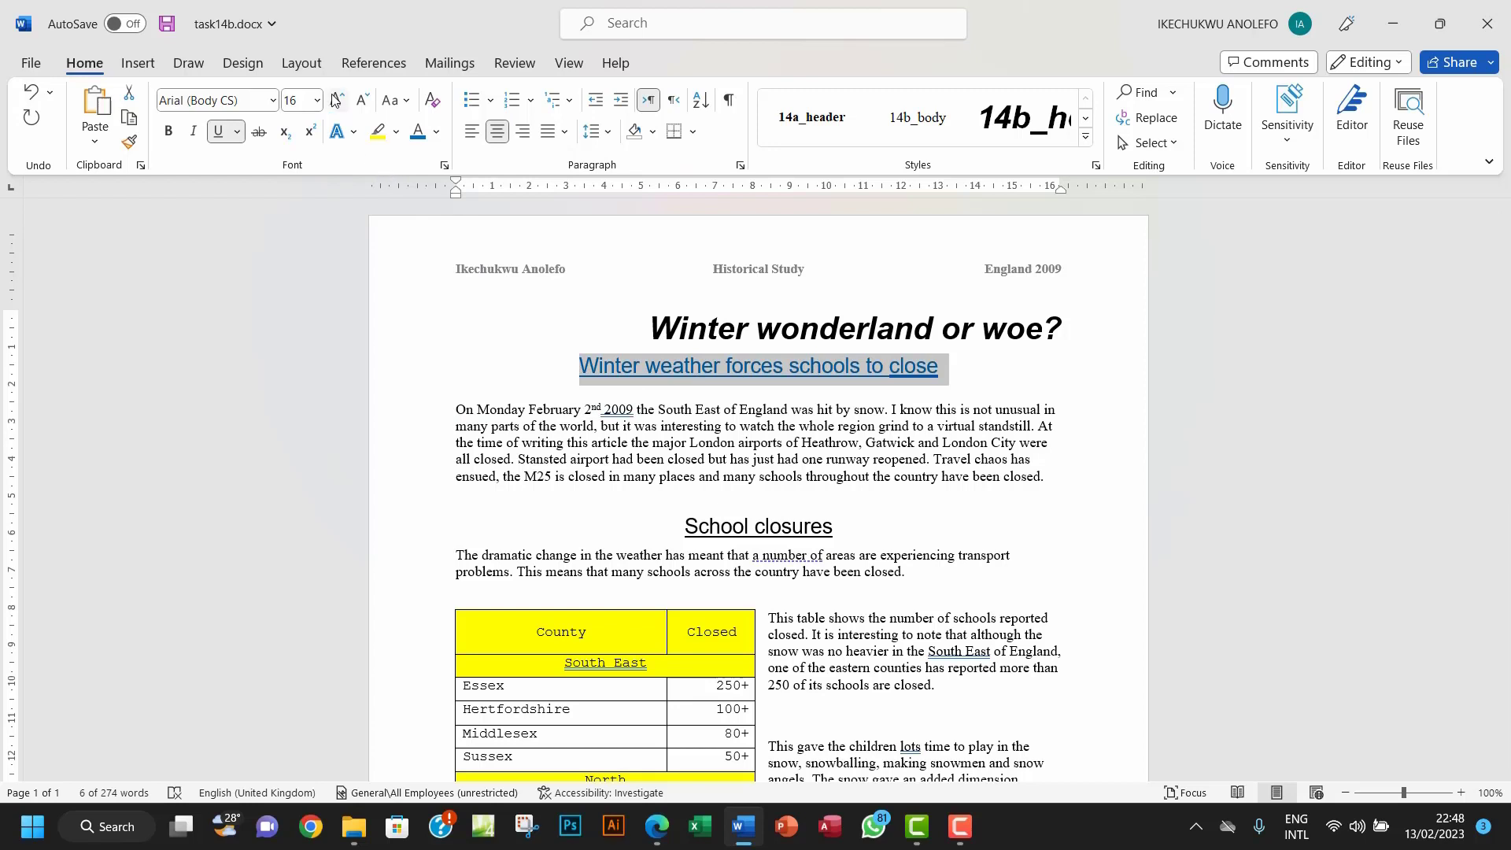
{"action": "left_click", "coordinate": [397, 132]}
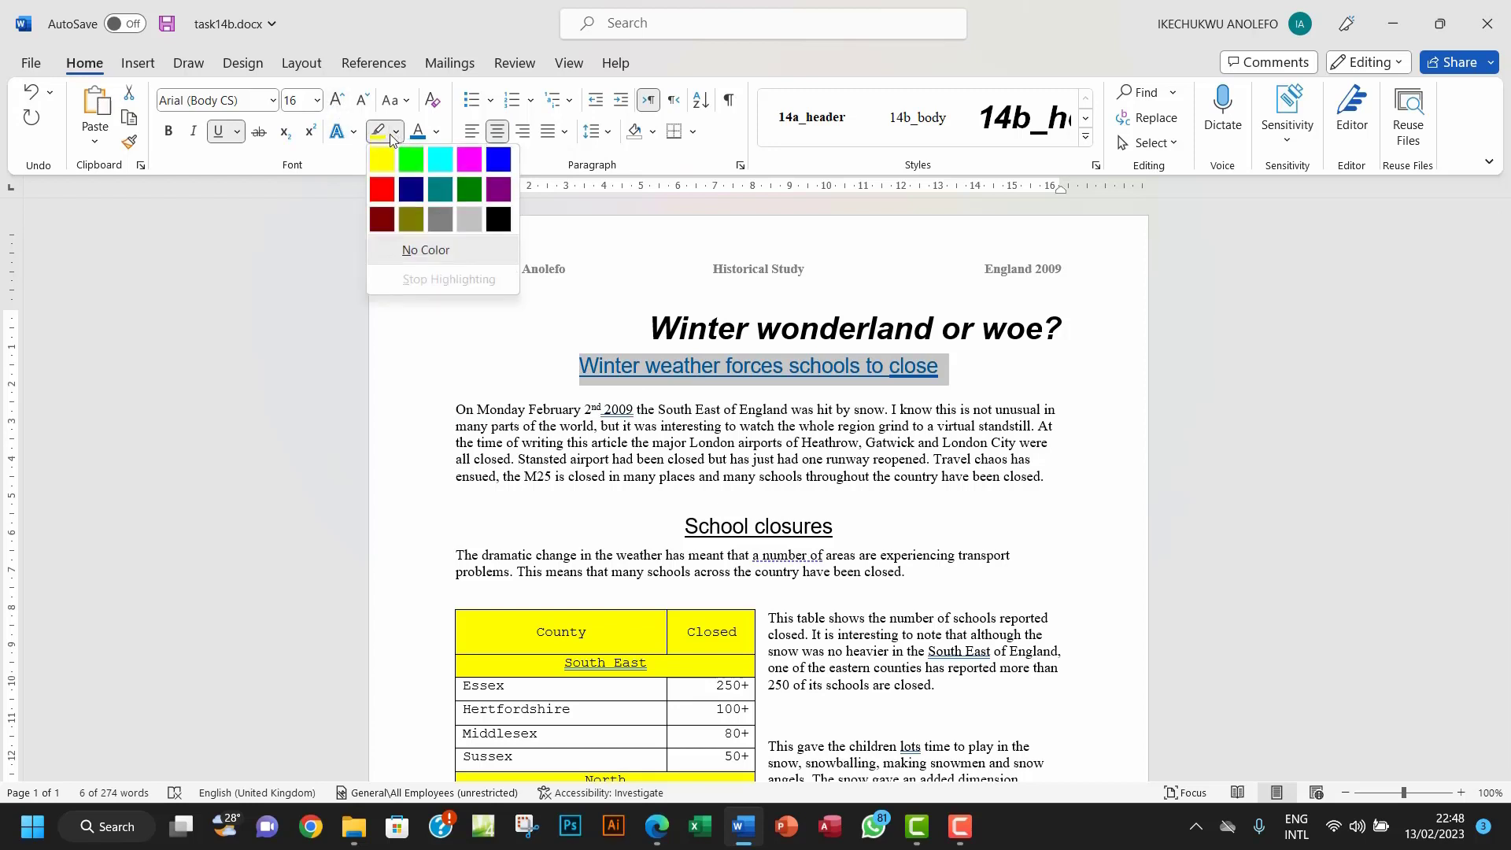
{"action": "left_click", "coordinate": [382, 159]}
{"action": "left_click", "coordinate": [613, 365]}
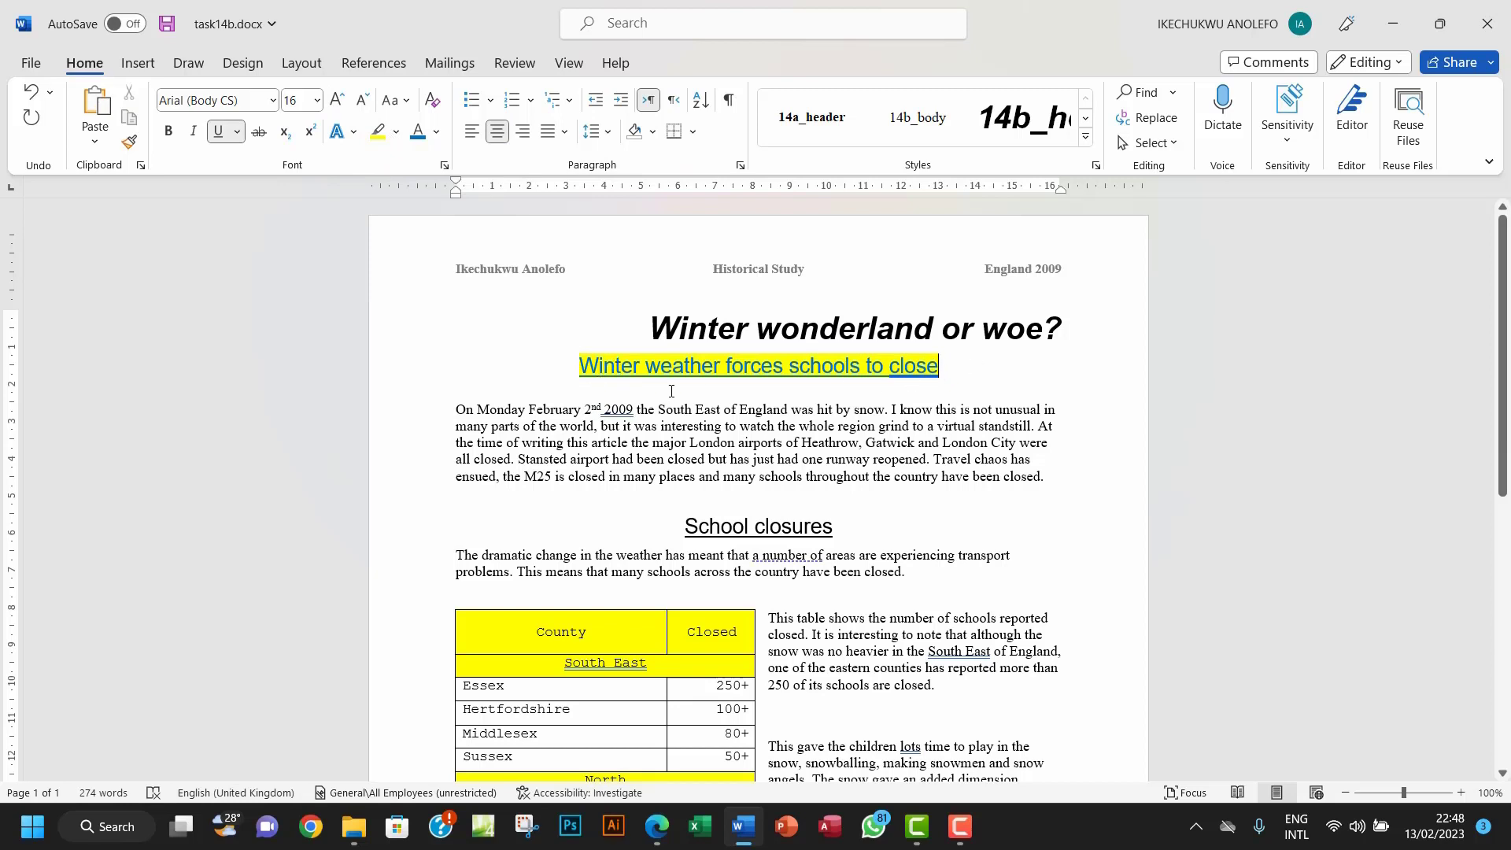
{"action": "left_click", "coordinate": [1086, 144]}
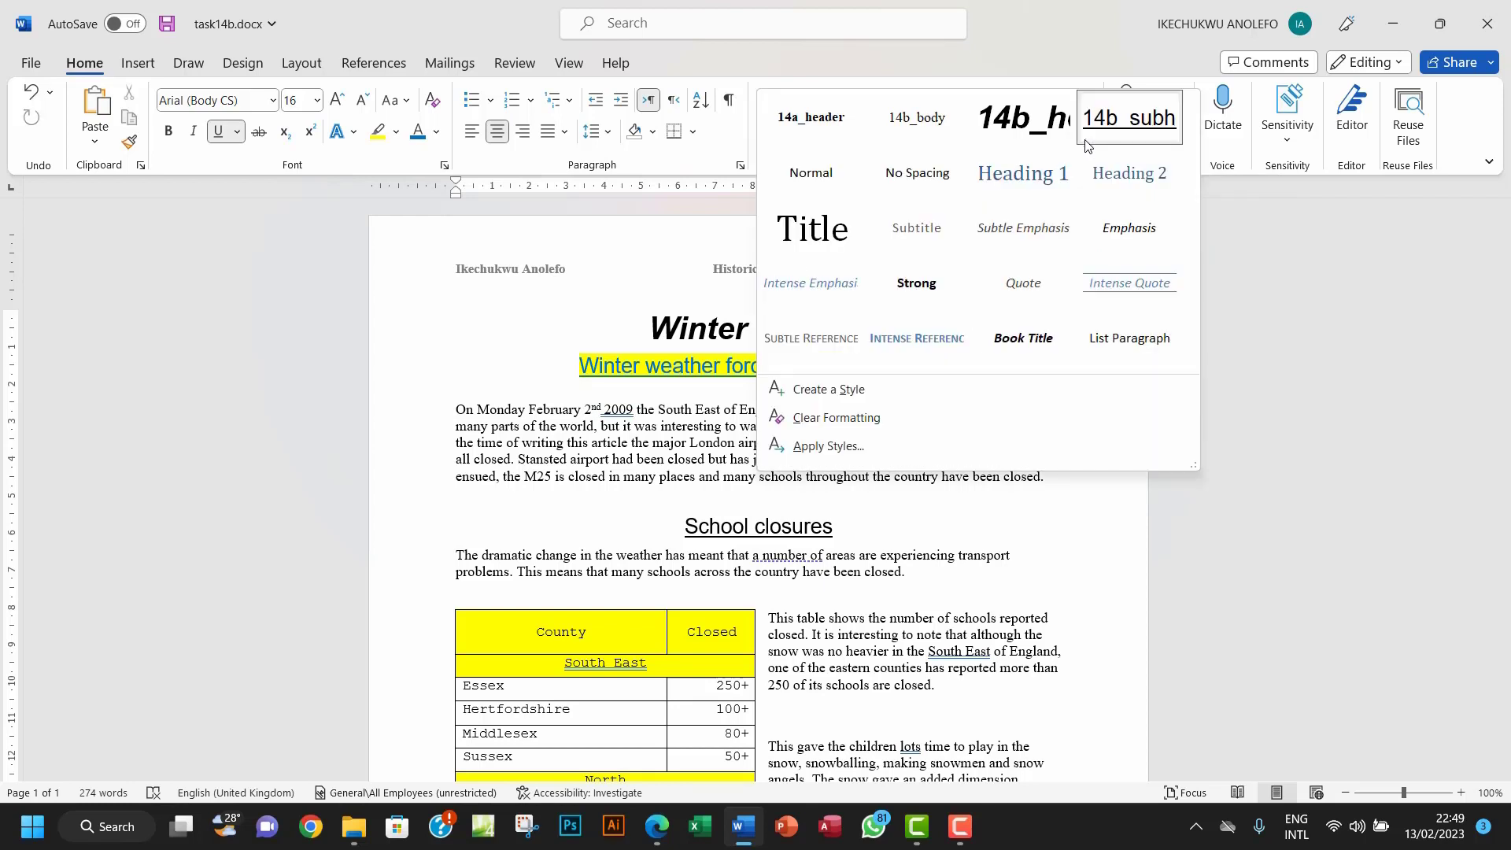
Step: Update the 14b_subheading style to match the dark blue, recoloured subheading
{"action": "right_click", "coordinate": [1129, 122]}
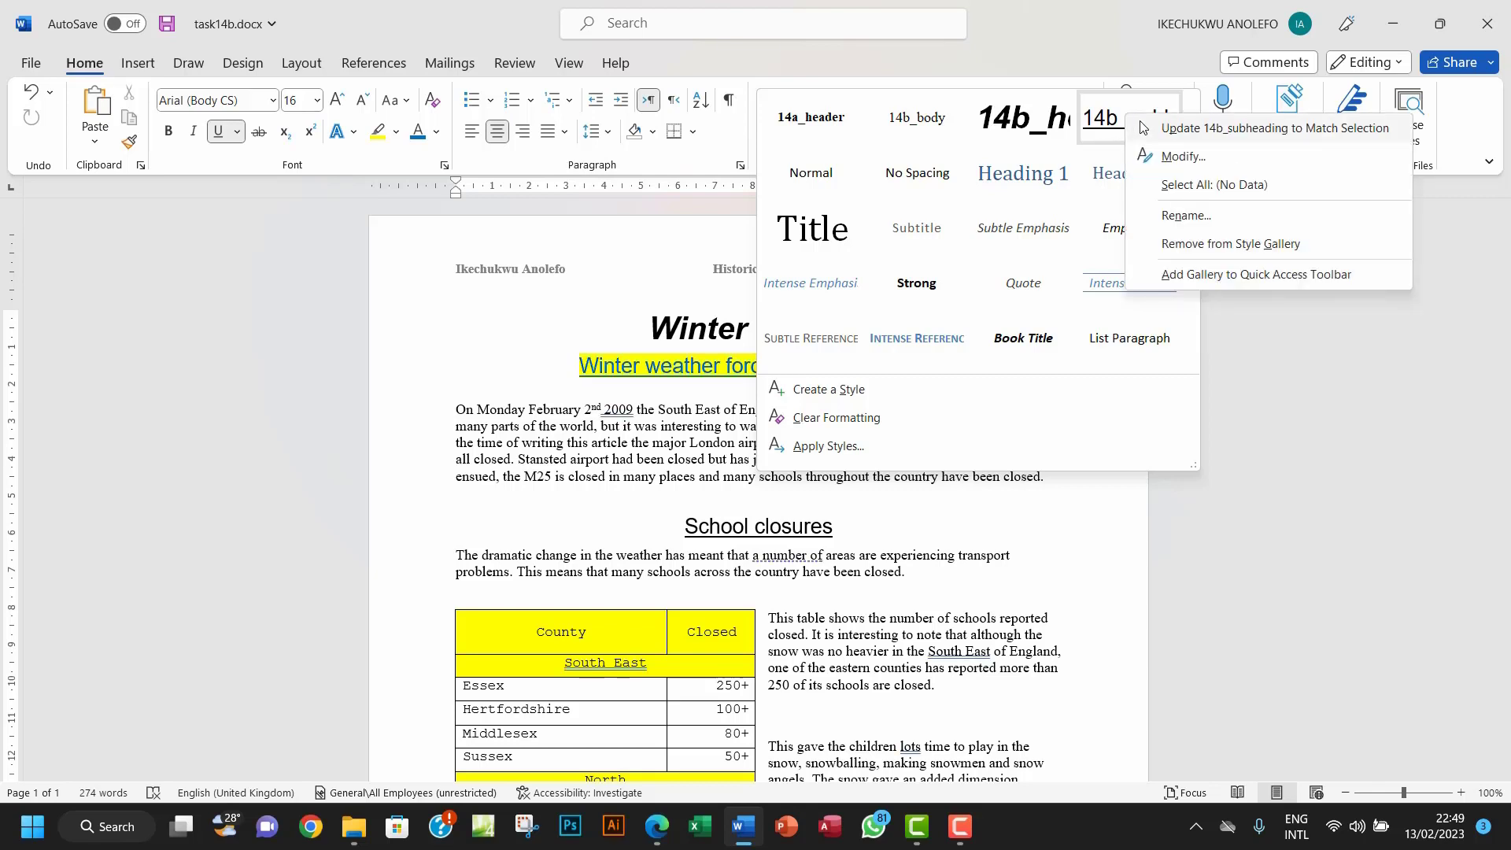
{"action": "left_click", "coordinate": [1185, 130]}
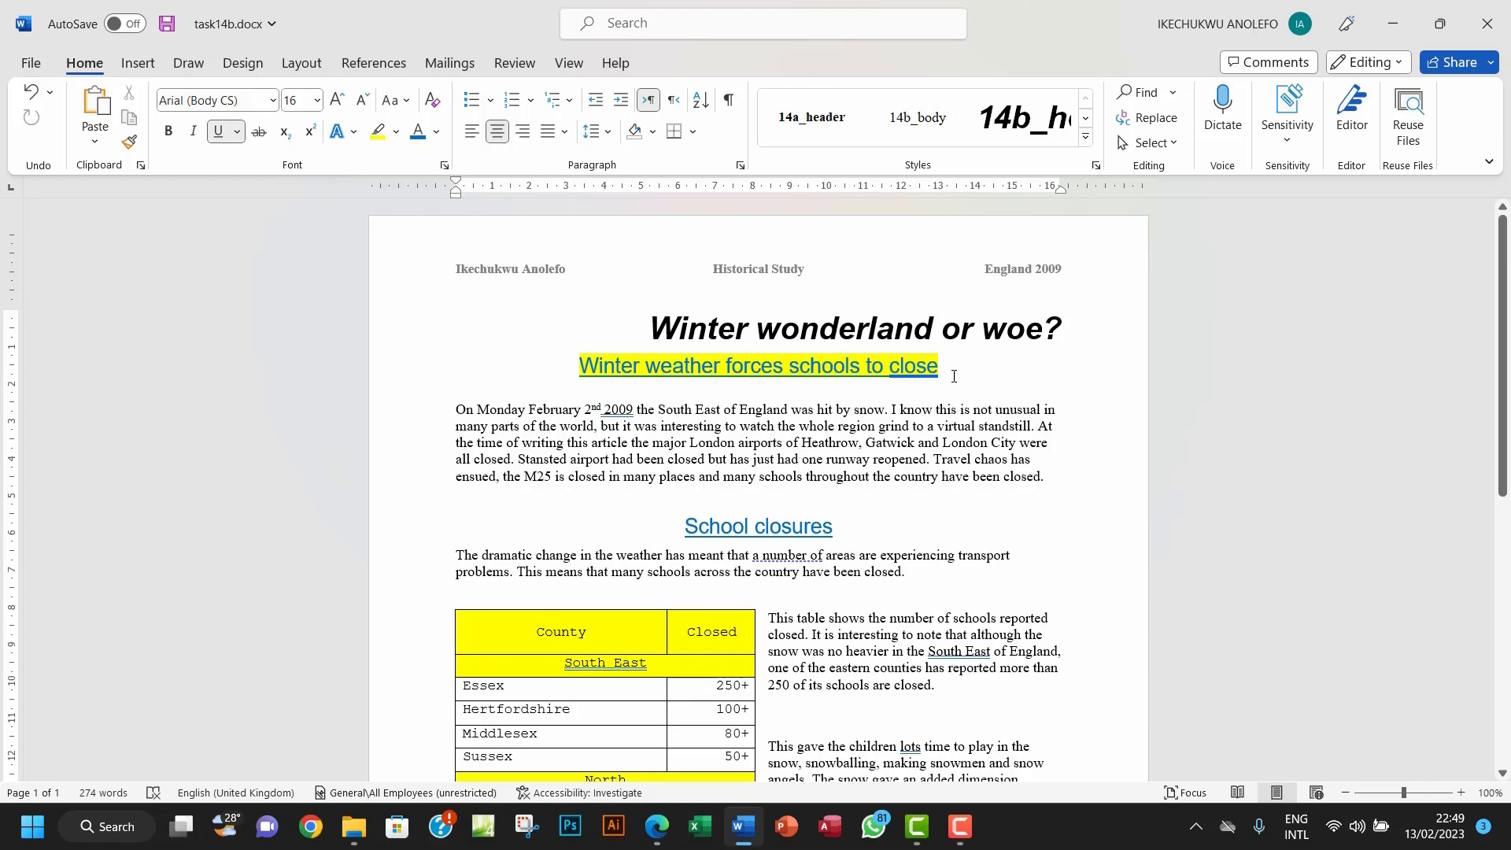
{"action": "left_click_drag", "start_coordinate": [942, 365], "coordinate": [575, 360]}
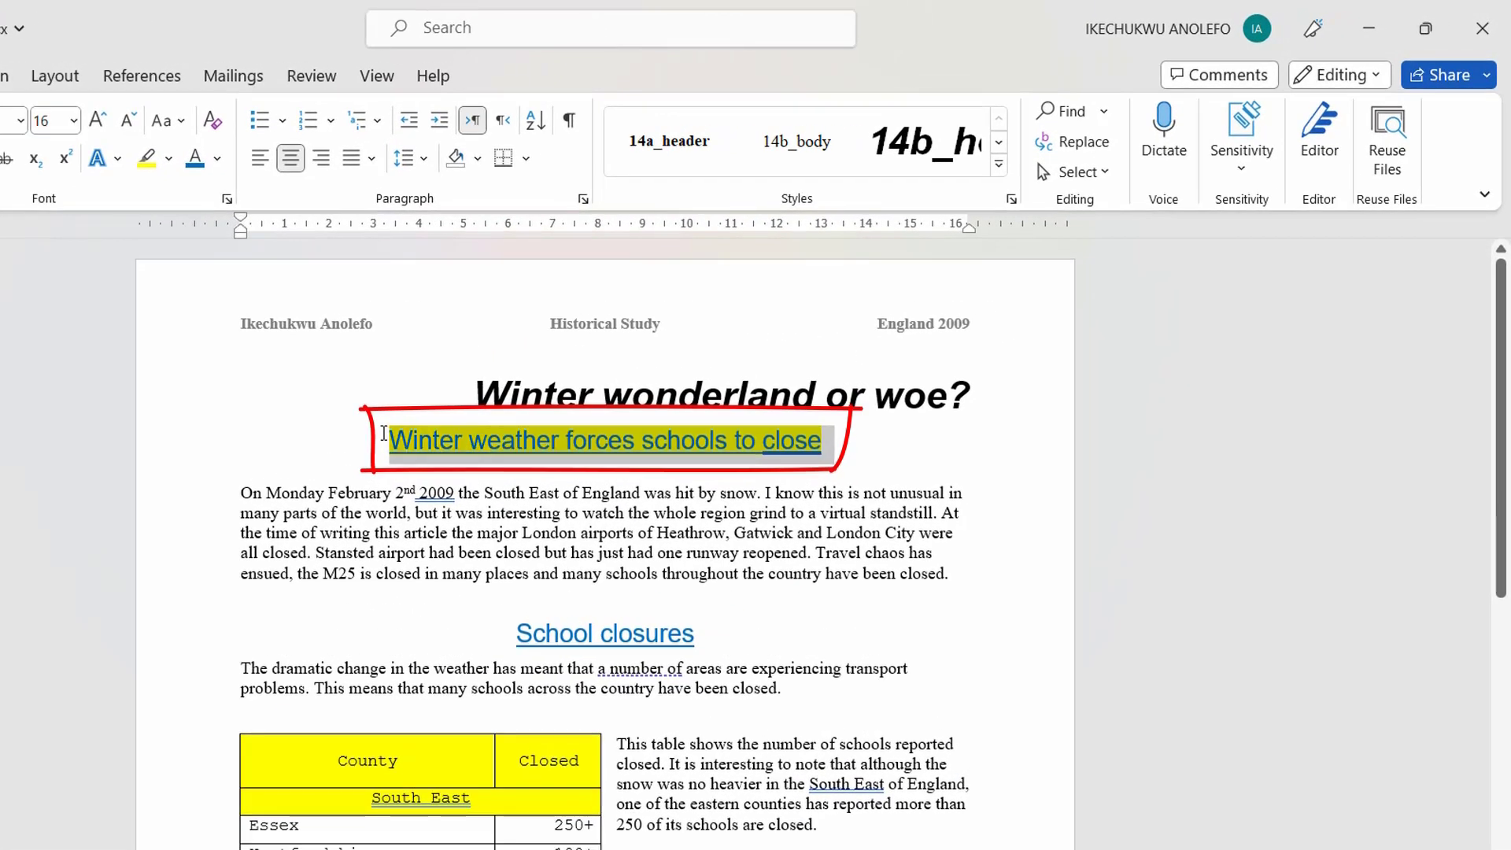
Step: Highlight the 'School closures' subheading in yellow
{"action": "left_click_drag", "start_coordinate": [696, 634], "coordinate": [496, 637]}
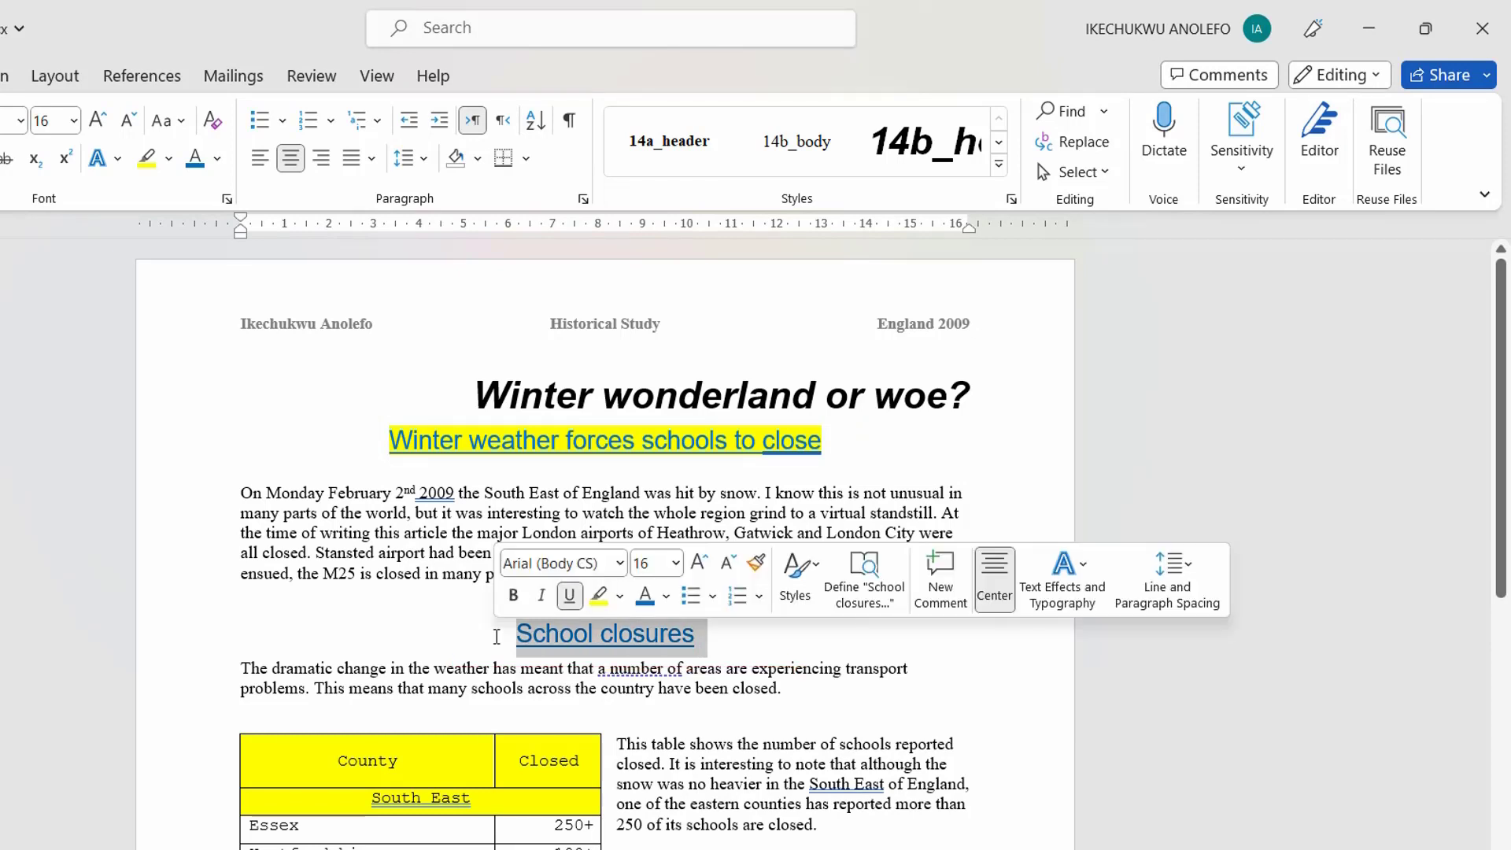
{"action": "left_click", "coordinate": [576, 635]}
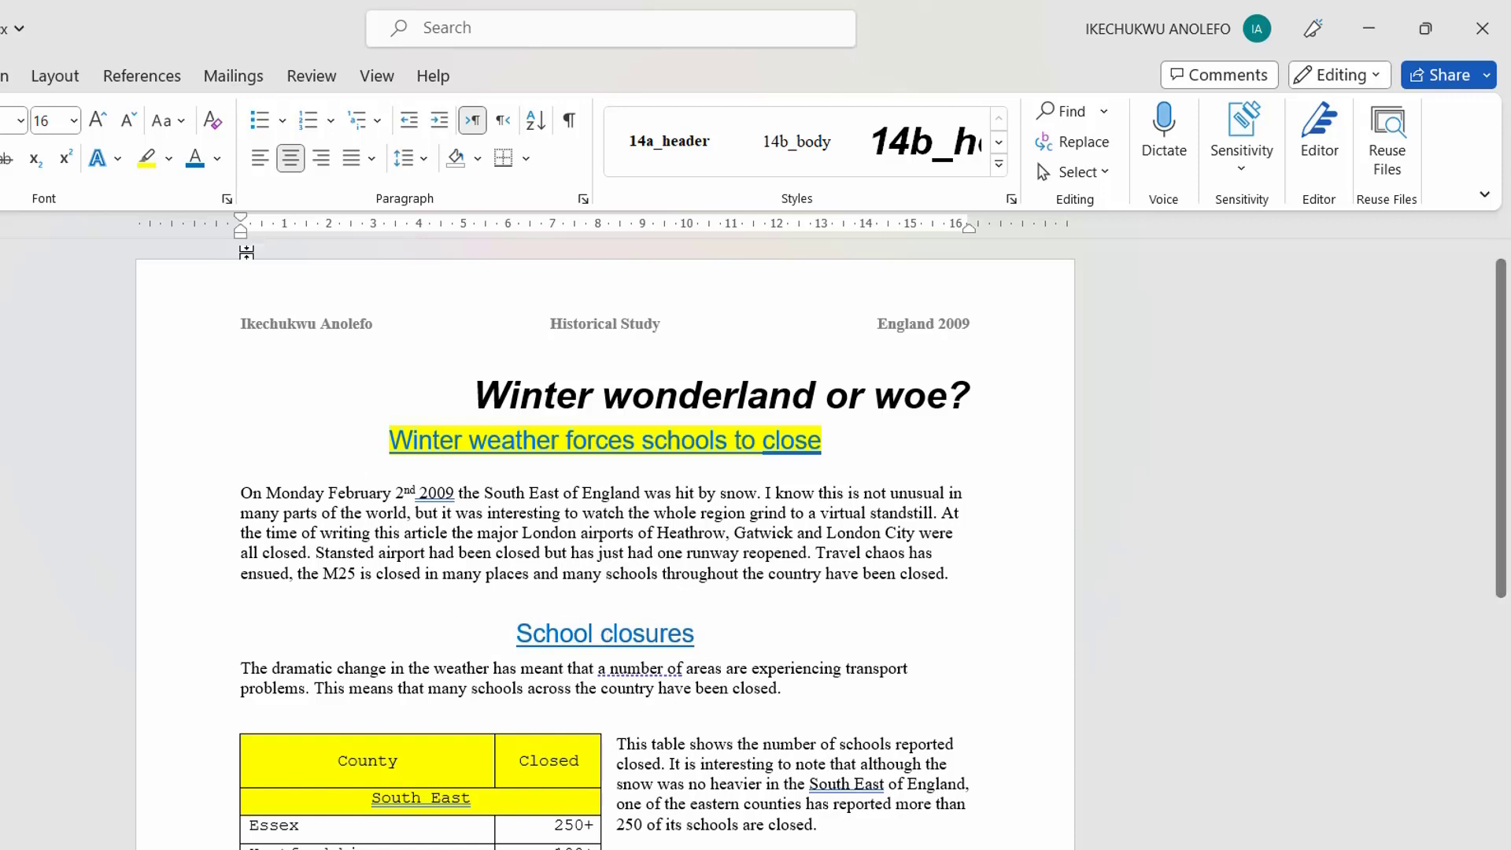
{"action": "left_click_drag", "start_coordinate": [703, 636], "coordinate": [516, 639]}
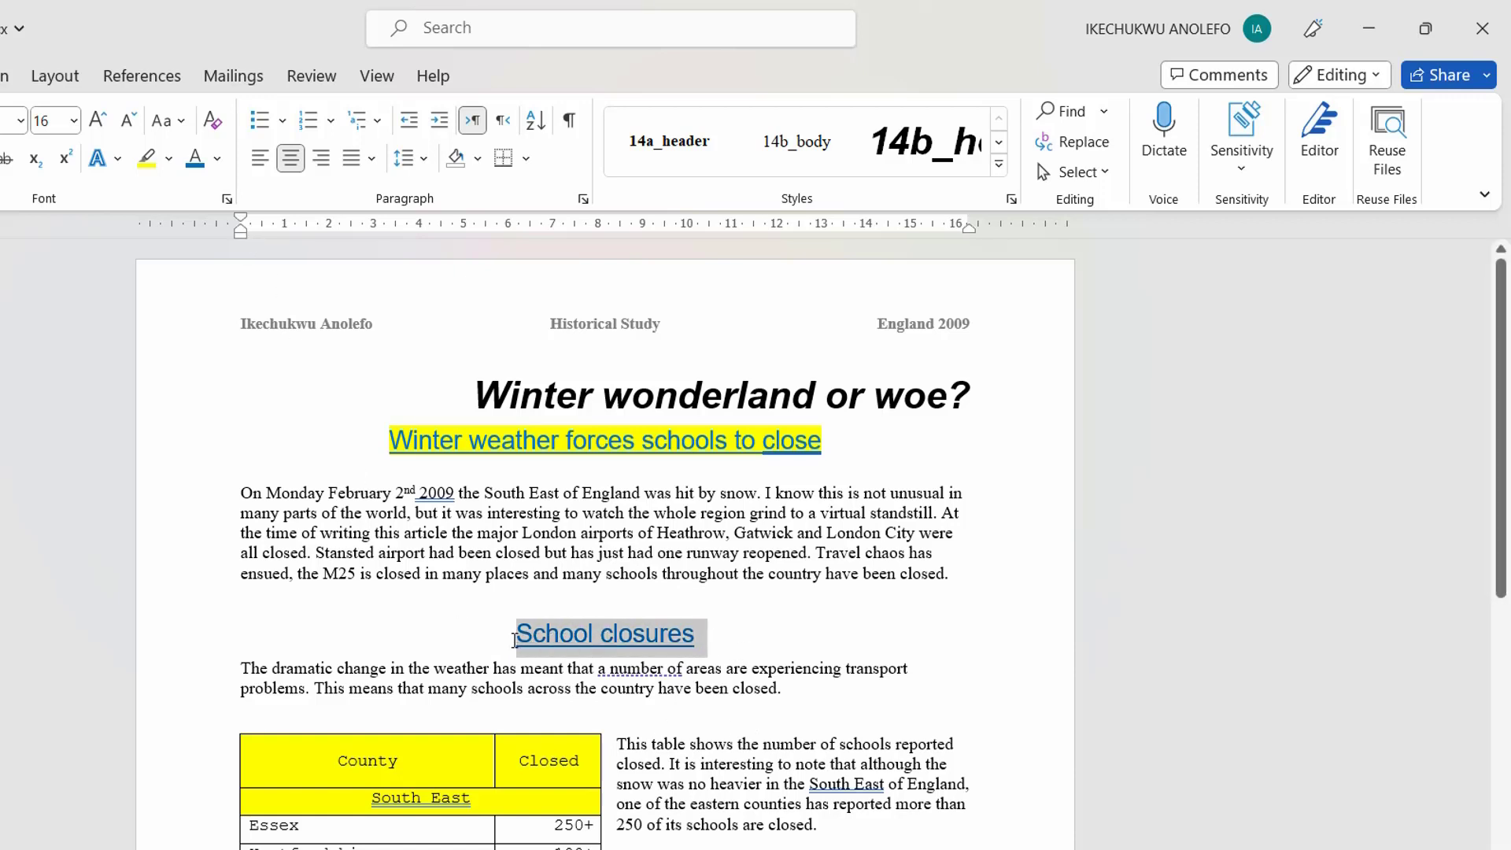
{"action": "left_click", "coordinate": [146, 160]}
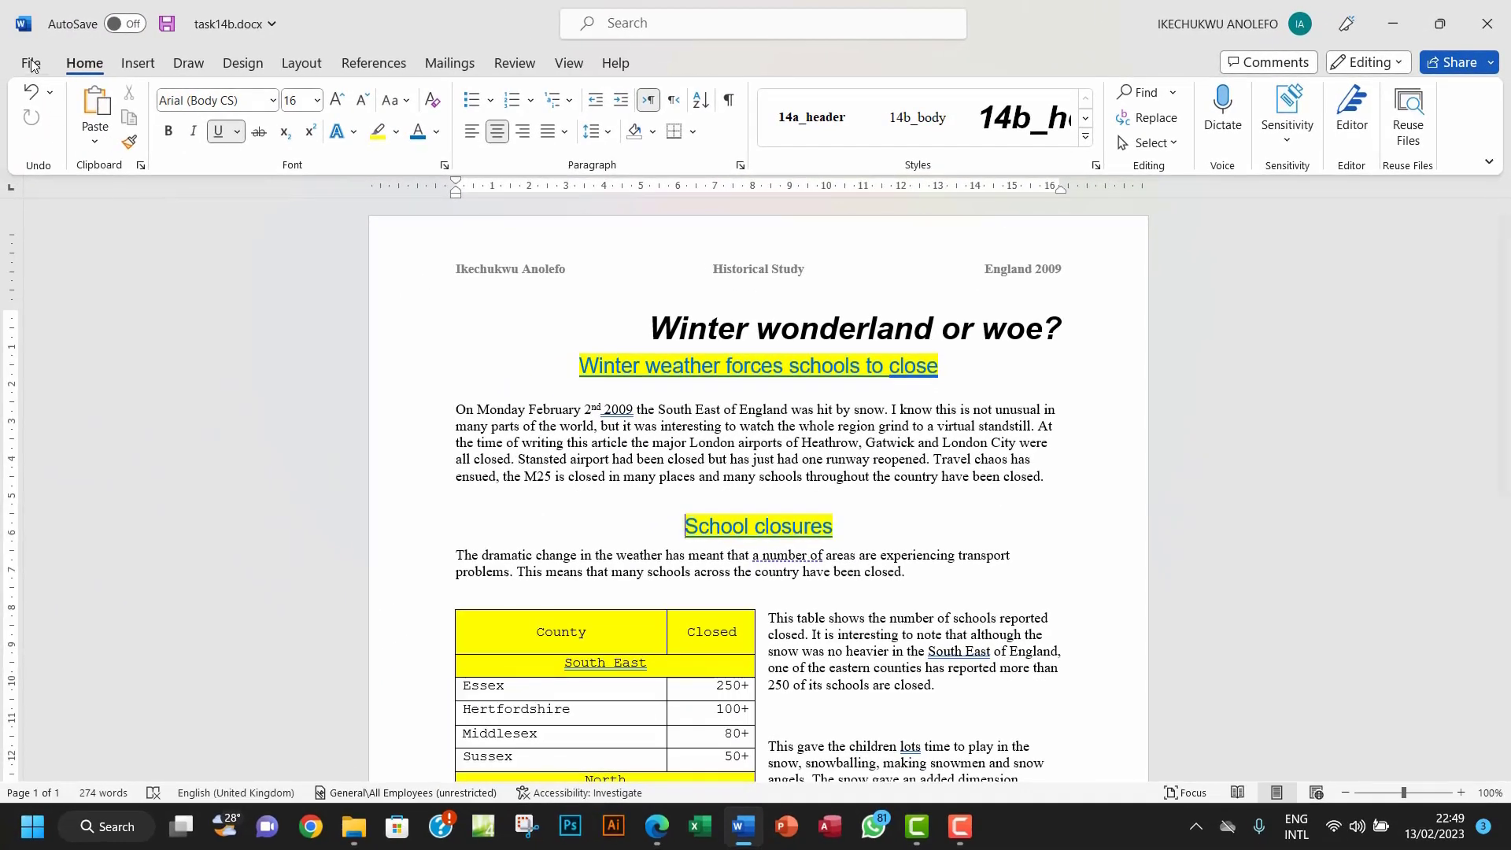
Step: Save As a copy, changing the file name from task14b to task14c
{"action": "left_click", "coordinate": [30, 60]}
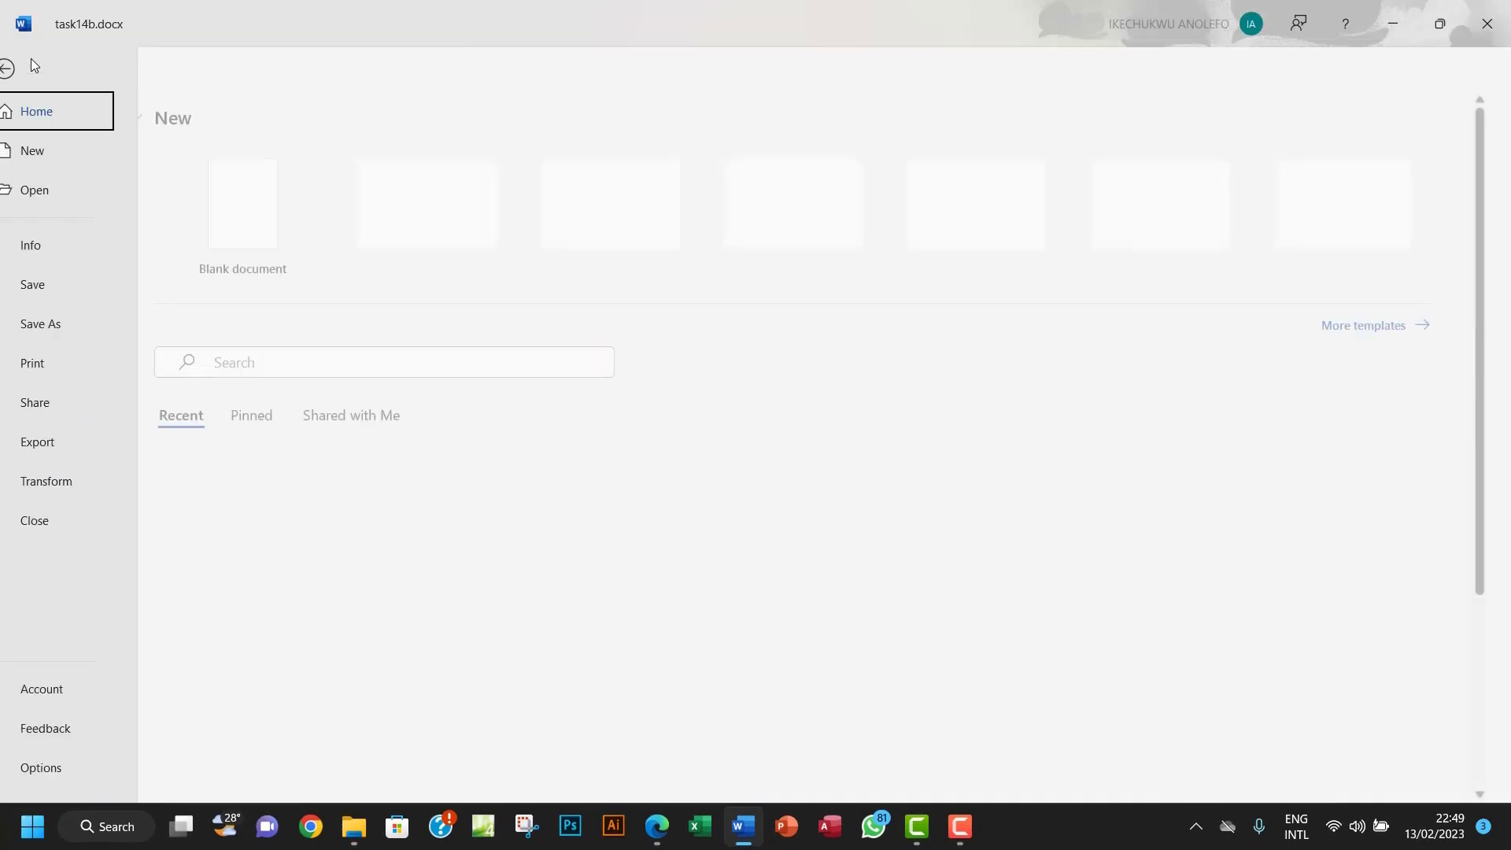
{"action": "left_click", "coordinate": [65, 329]}
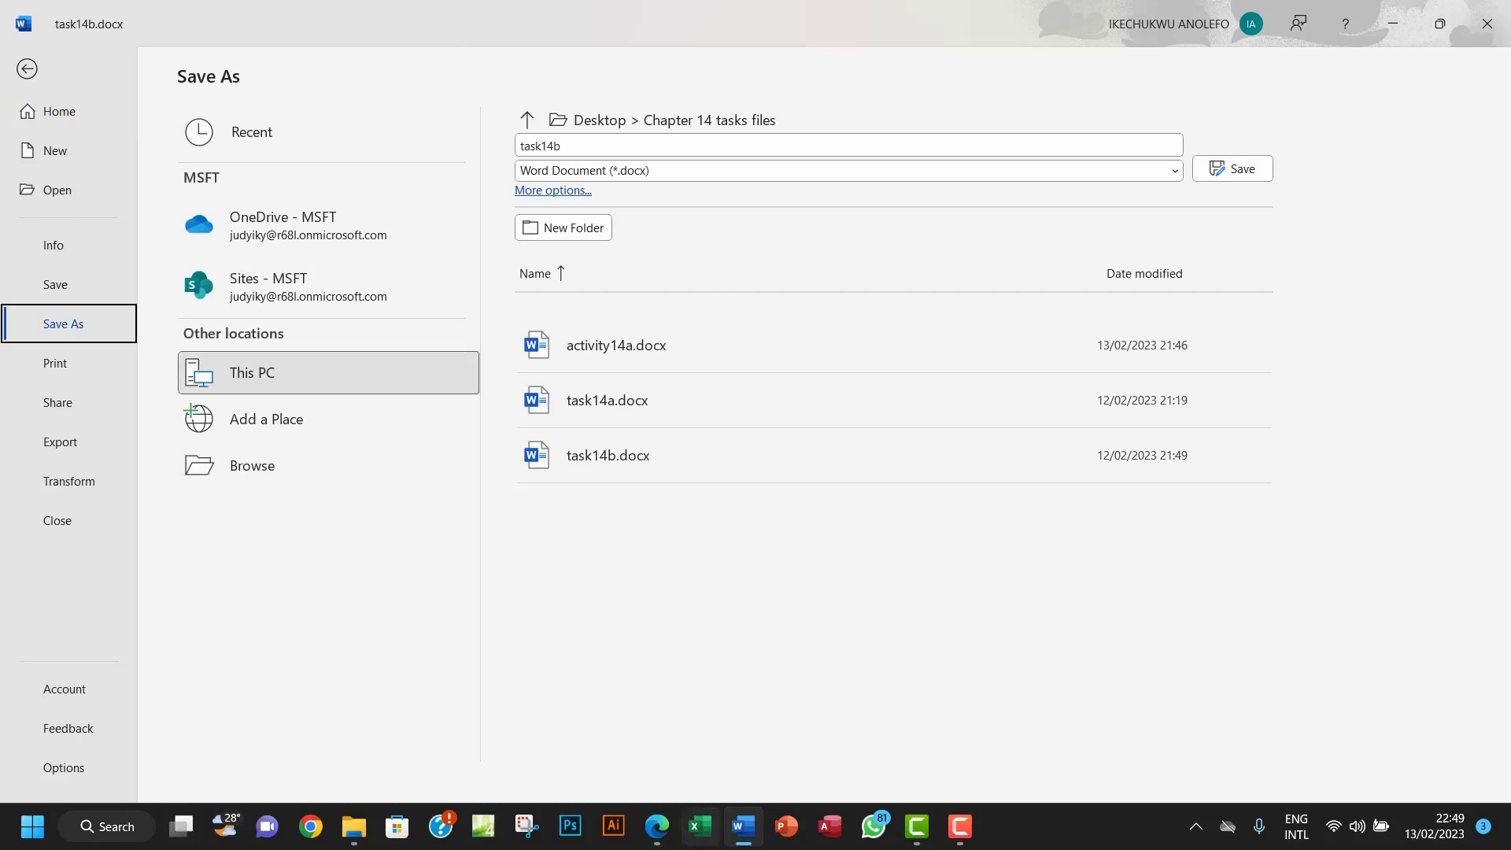
{"action": "left_click", "coordinate": [657, 827]}
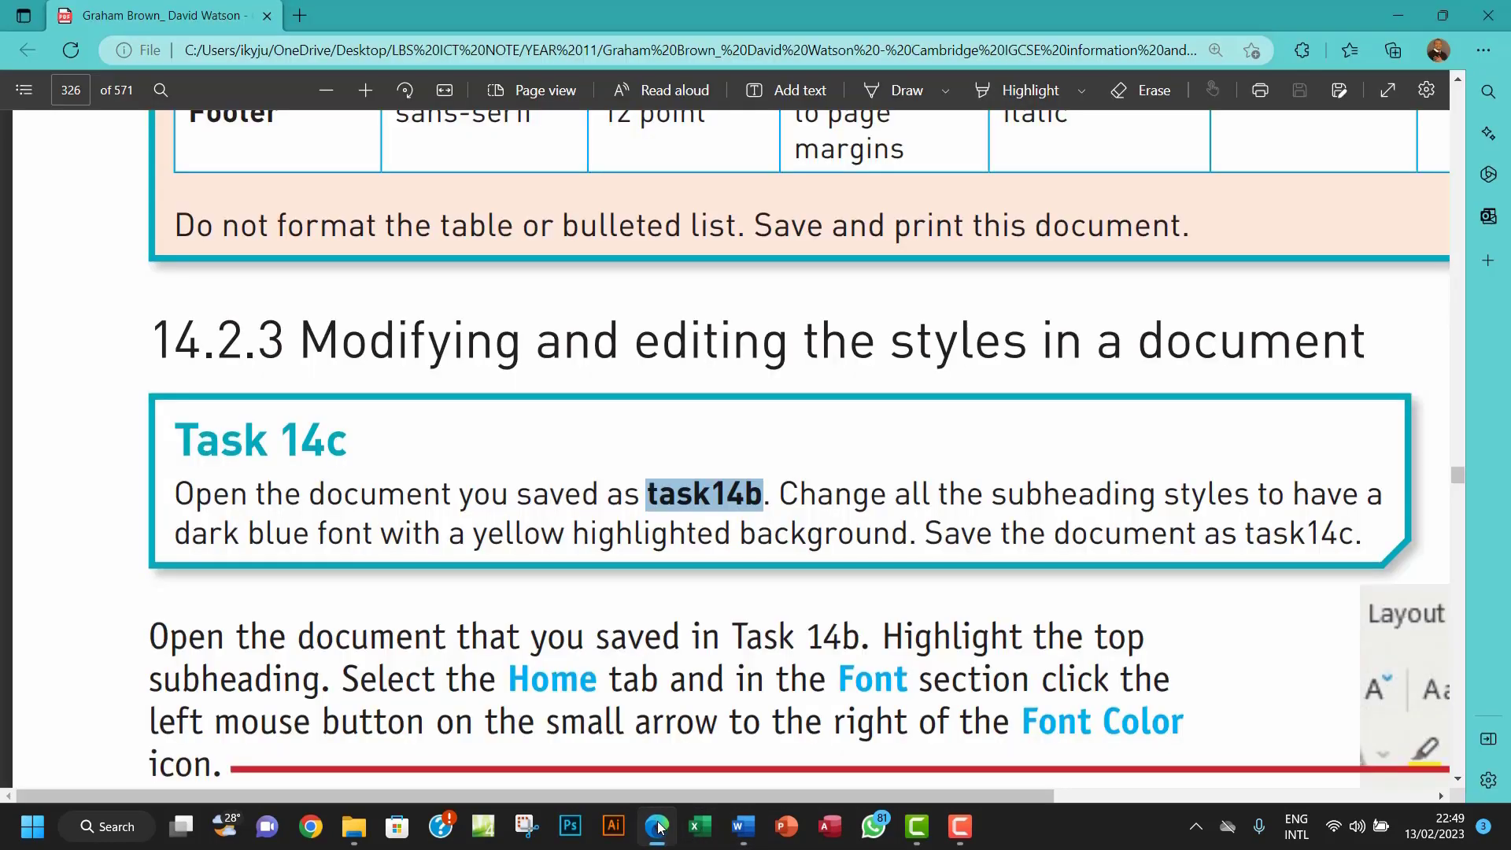
{"action": "left_click", "coordinate": [657, 826]}
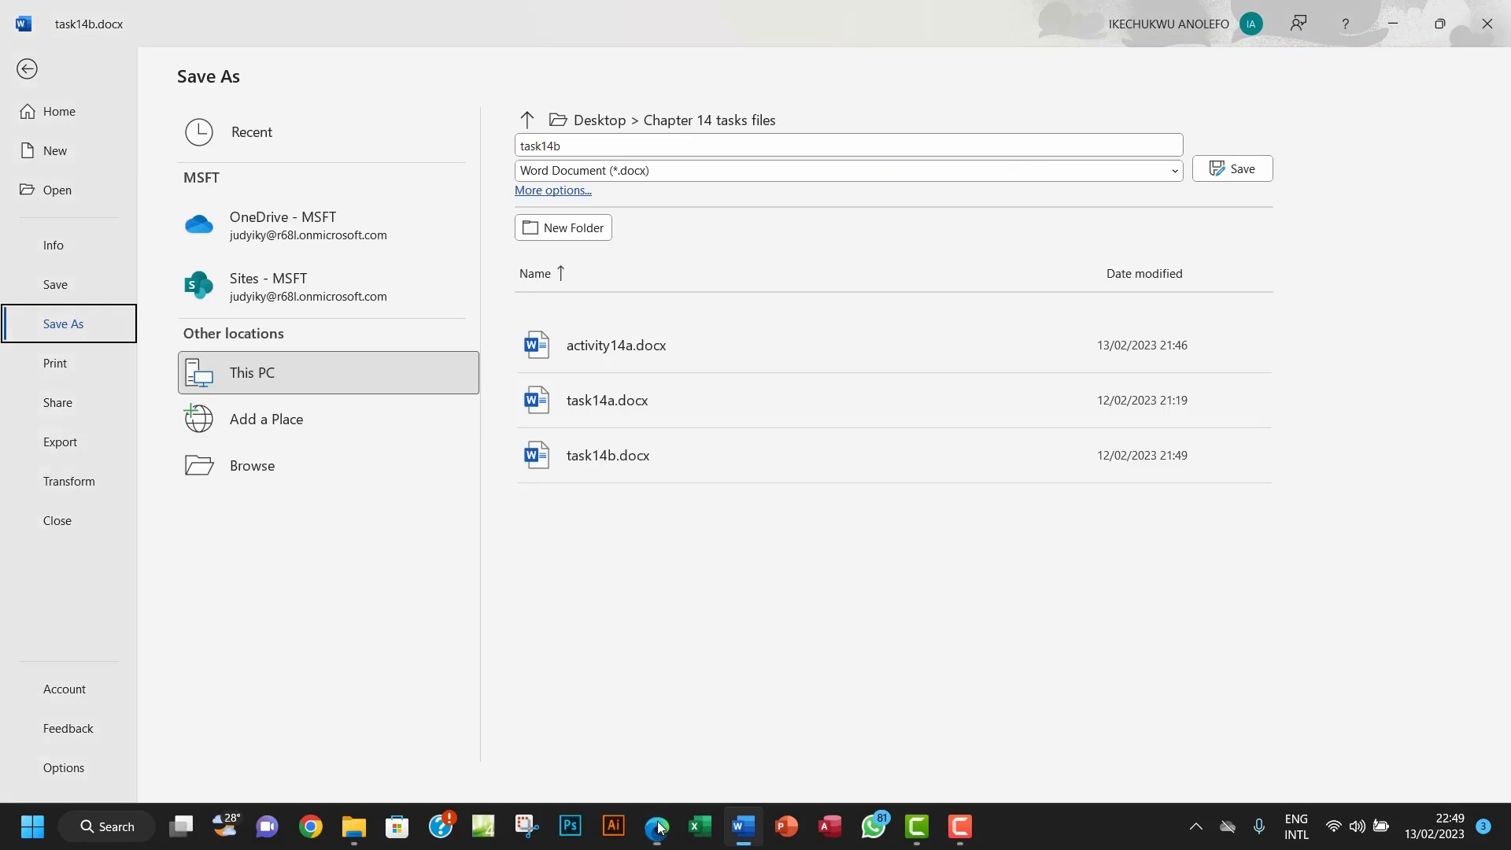
{"action": "left_click", "coordinate": [249, 471]}
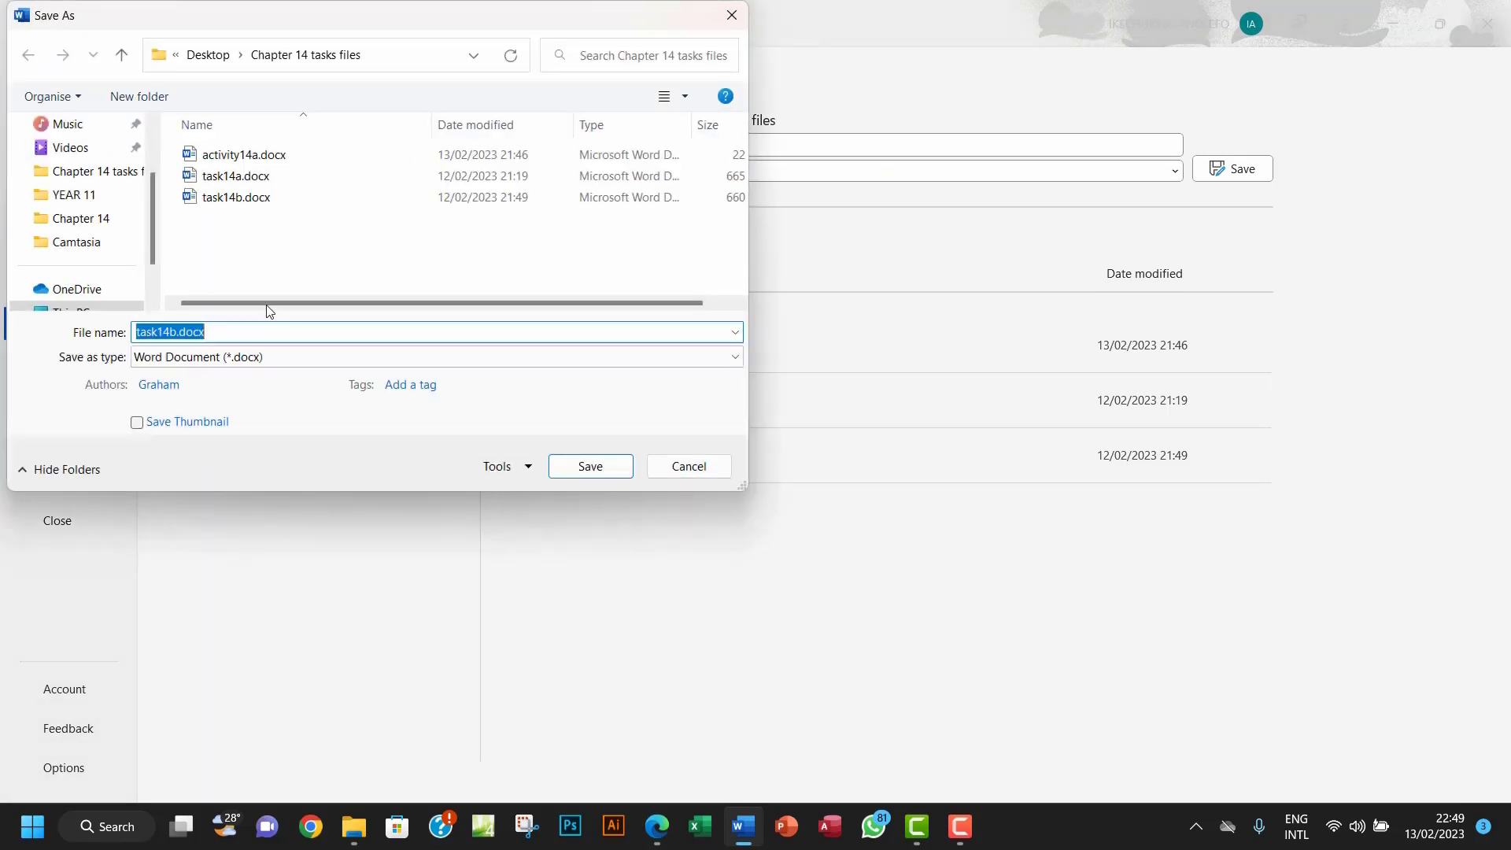
{"action": "left_click", "coordinate": [230, 338]}
{"action": "left_click_drag", "start_coordinate": [230, 339], "coordinate": [172, 336]}
{"action": "type", "text": "c"}
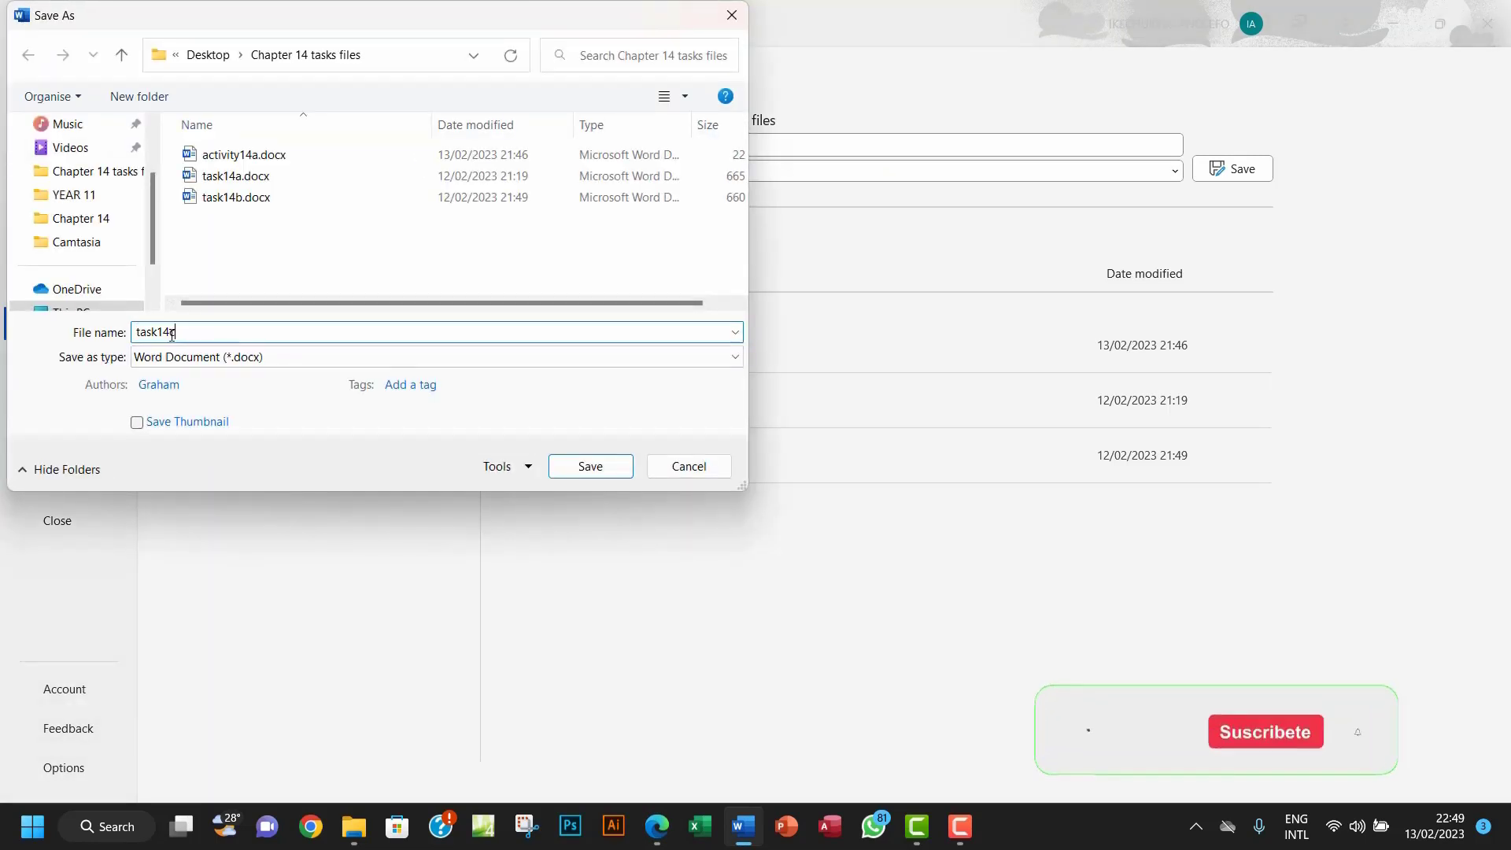
{"action": "left_click", "coordinate": [610, 473]}
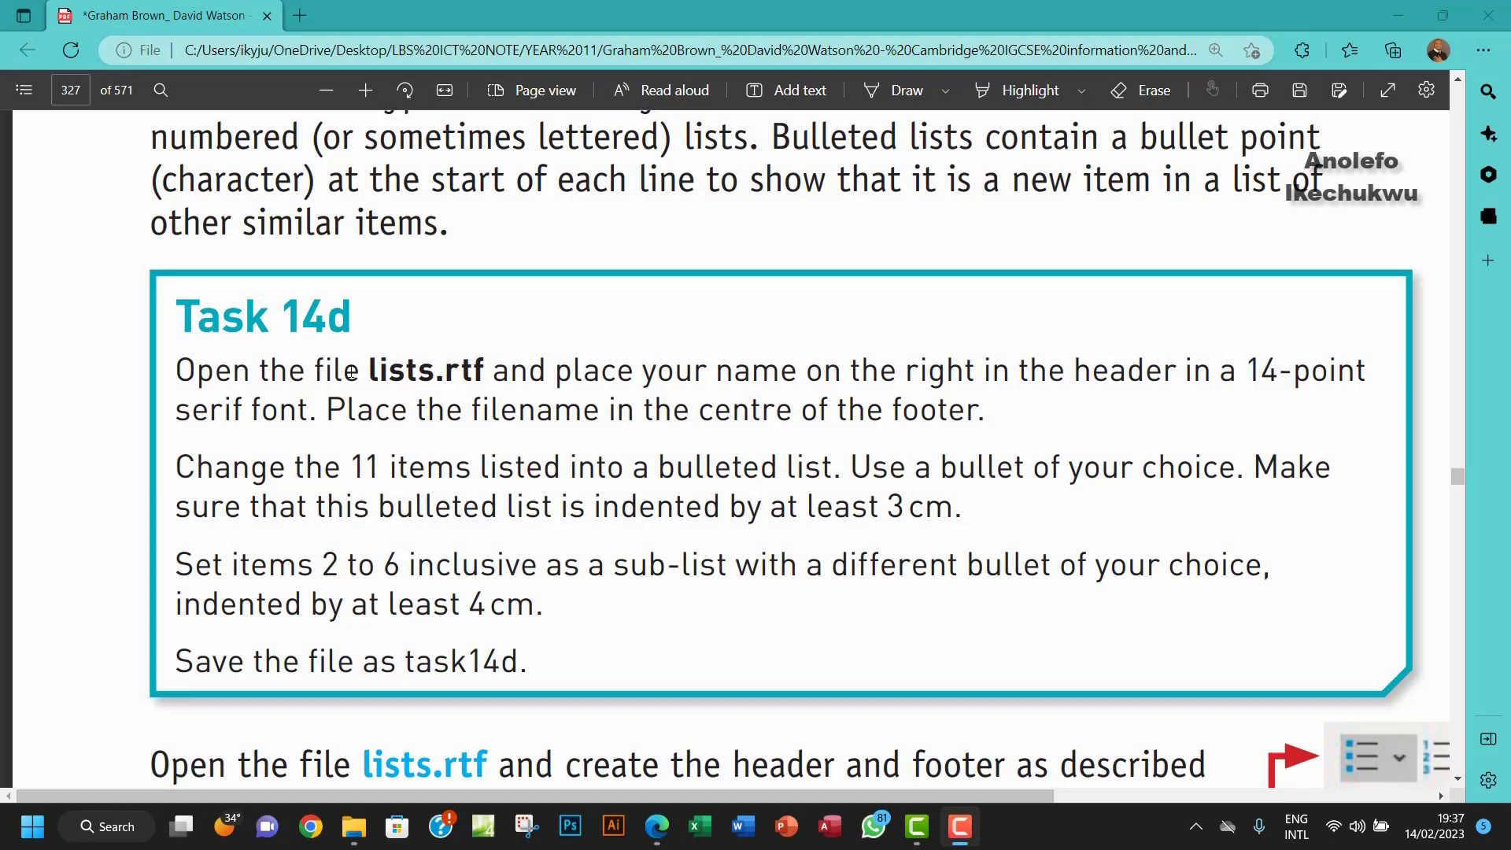
Step: Select 'lists.rtf' in the Task 14d instructions and bring up the Chapter 14 folder
{"action": "left_click_drag", "start_coordinate": [368, 371], "coordinate": [486, 369]}
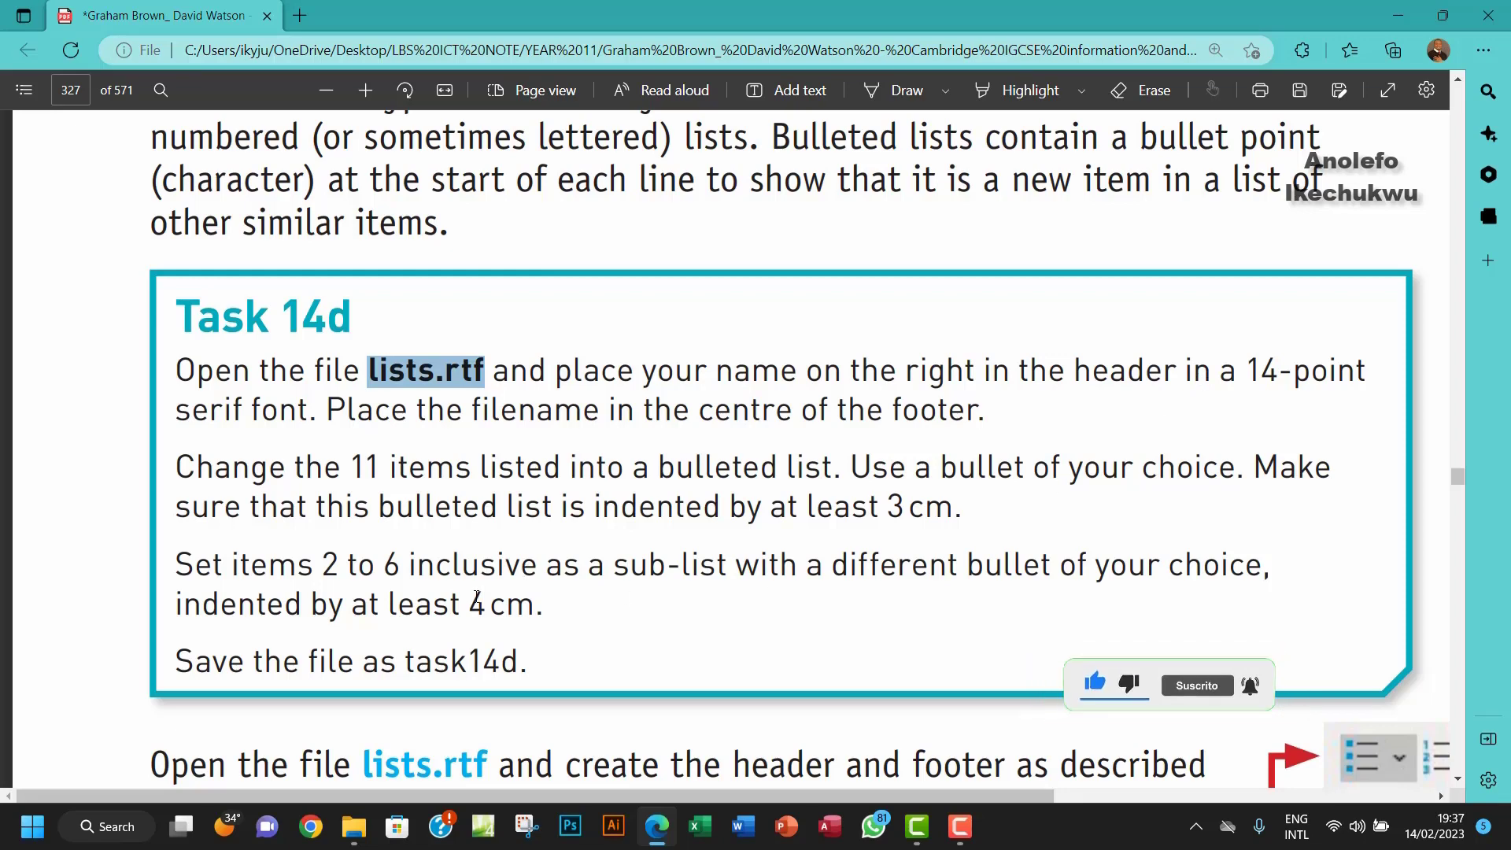
{"action": "left_click", "coordinate": [359, 842]}
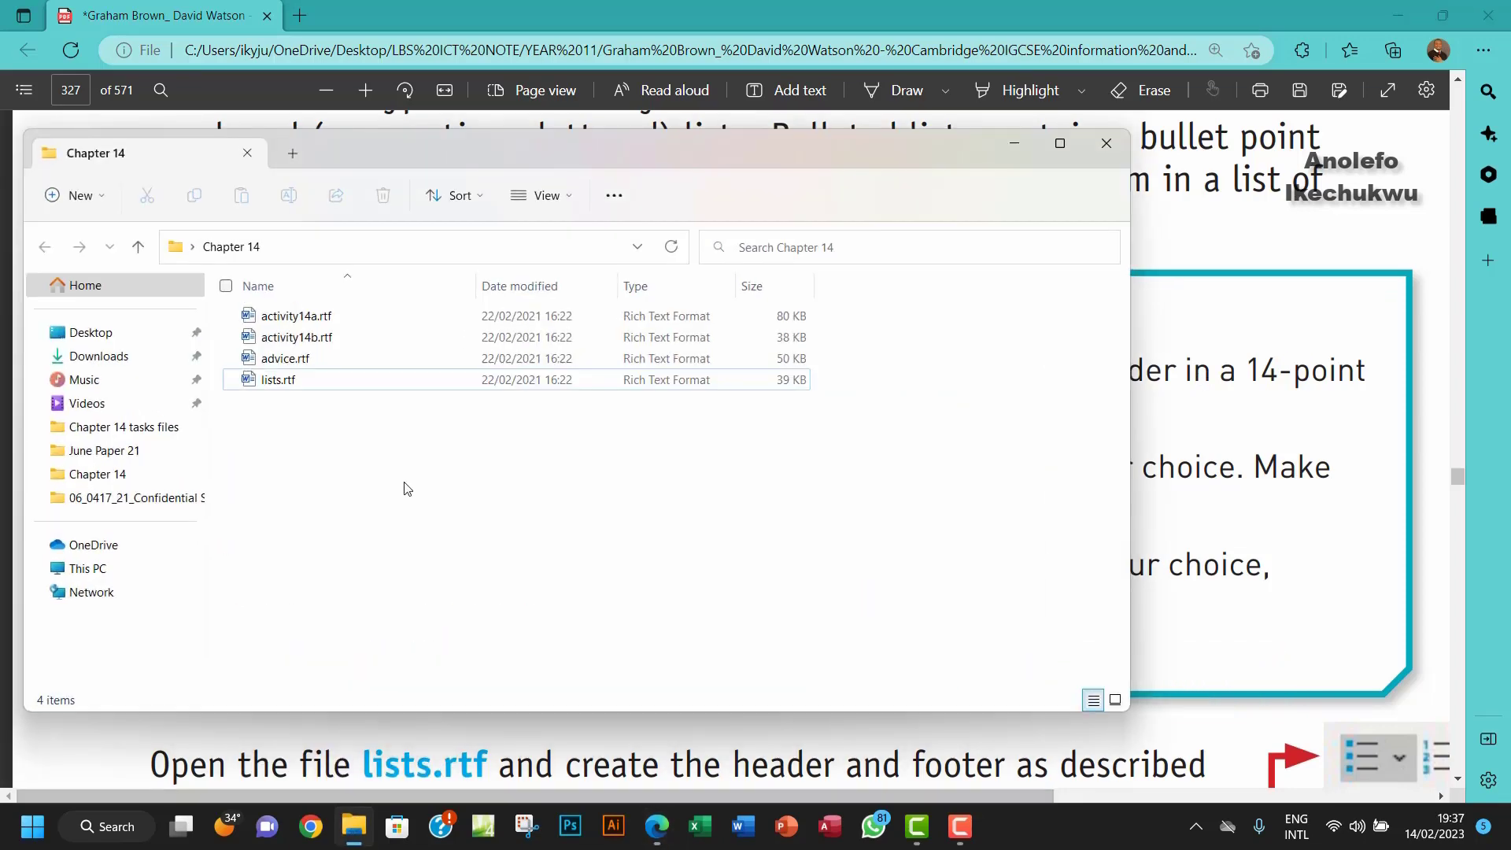
Step: Open lists.rtf in Word from the Chapter 14 folder
{"action": "double_click", "coordinate": [299, 394]}
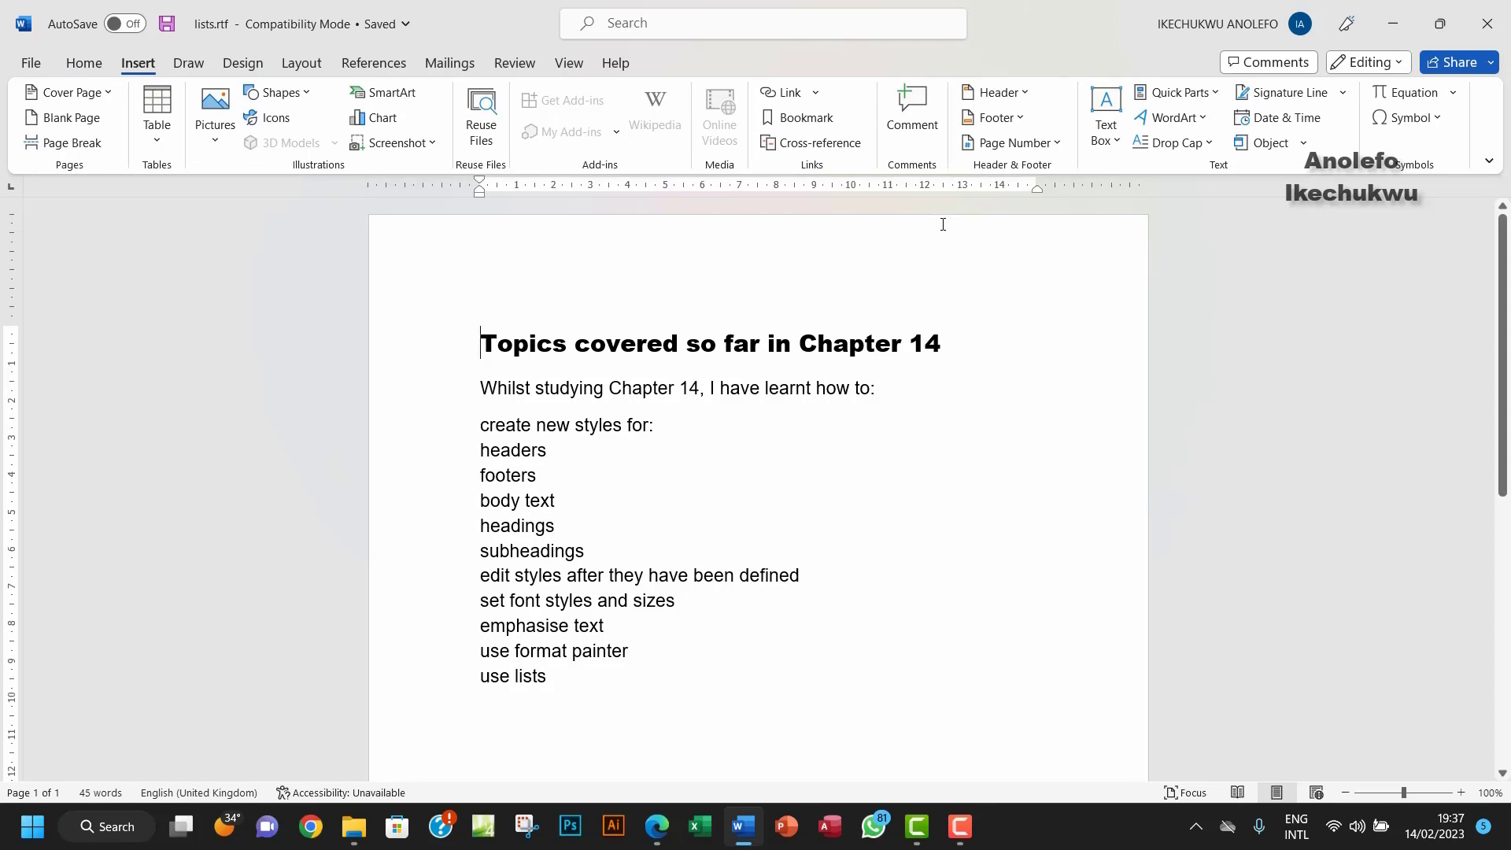
Step: Insert a Blank (Three Columns) header with only the author's full name, on the right
{"action": "left_click", "coordinate": [997, 92]}
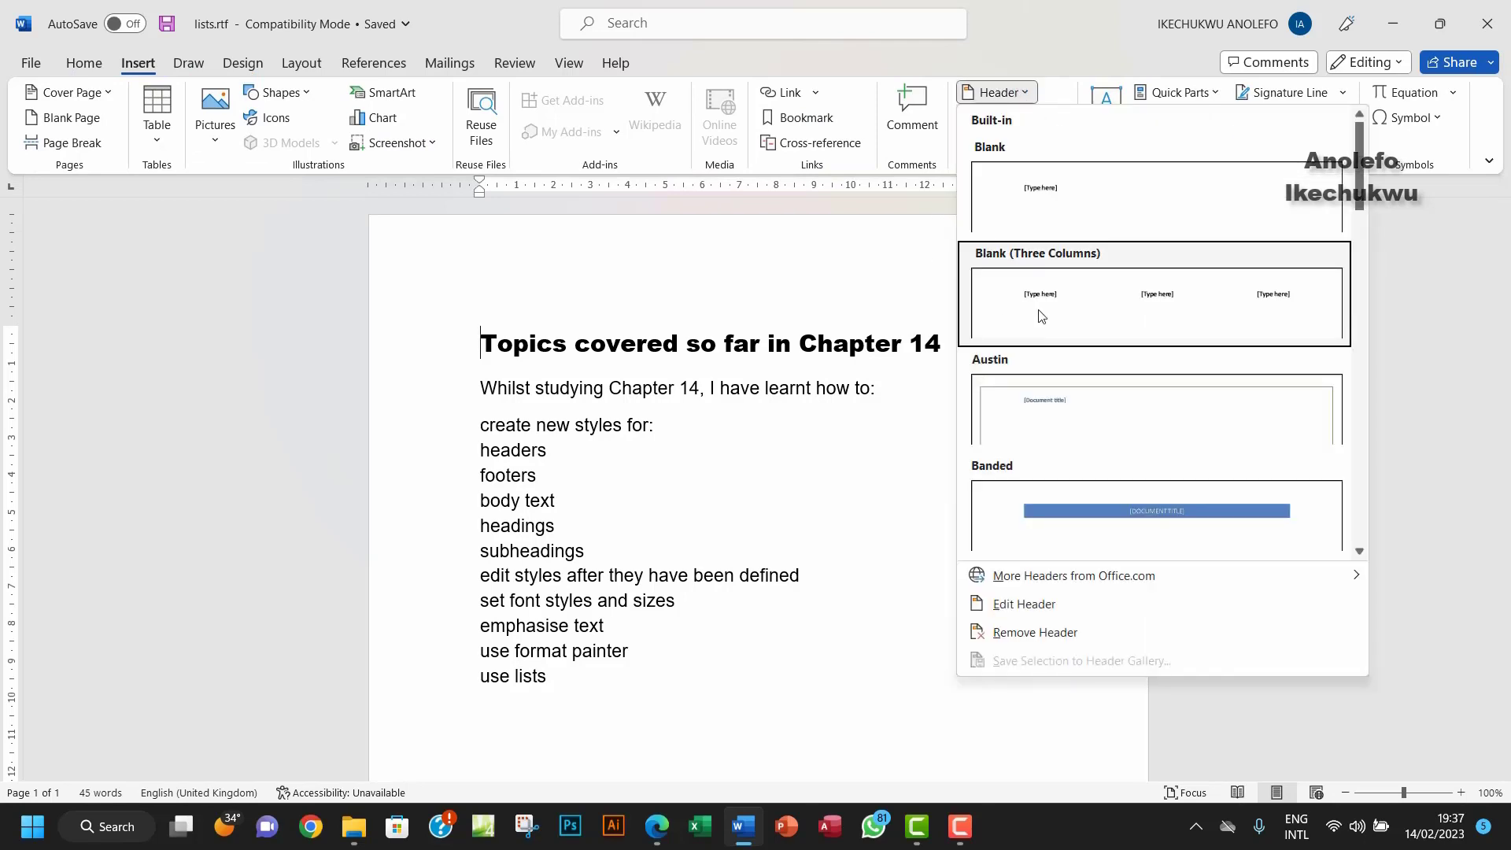
{"action": "left_click", "coordinate": [1041, 315]}
{"action": "left_click", "coordinate": [522, 275]}
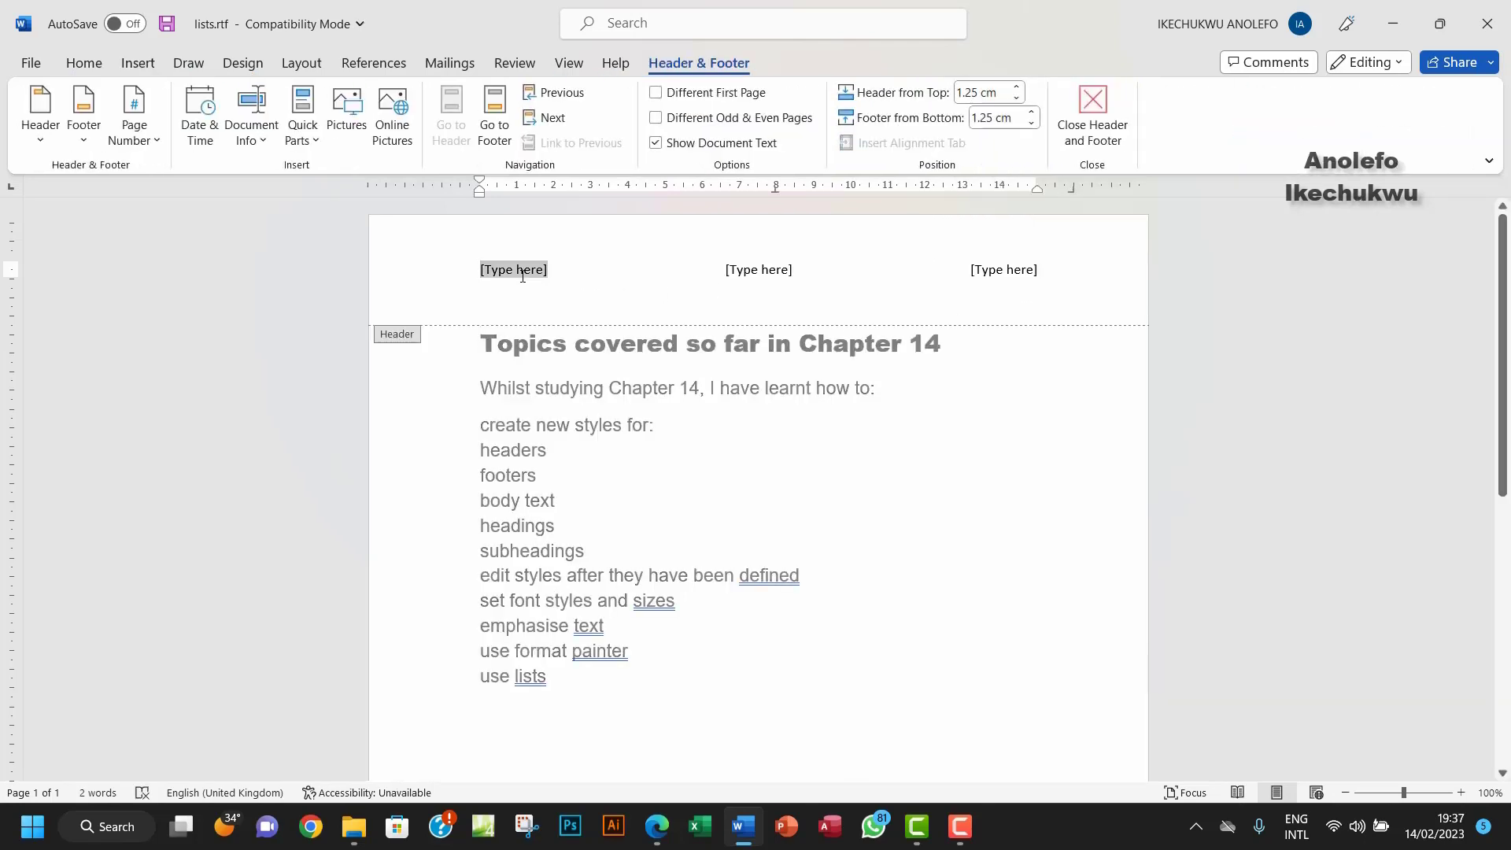
{"action": "key", "text": "Delete"}
{"action": "left_click", "coordinate": [767, 276]}
{"action": "key", "text": "Delete"}
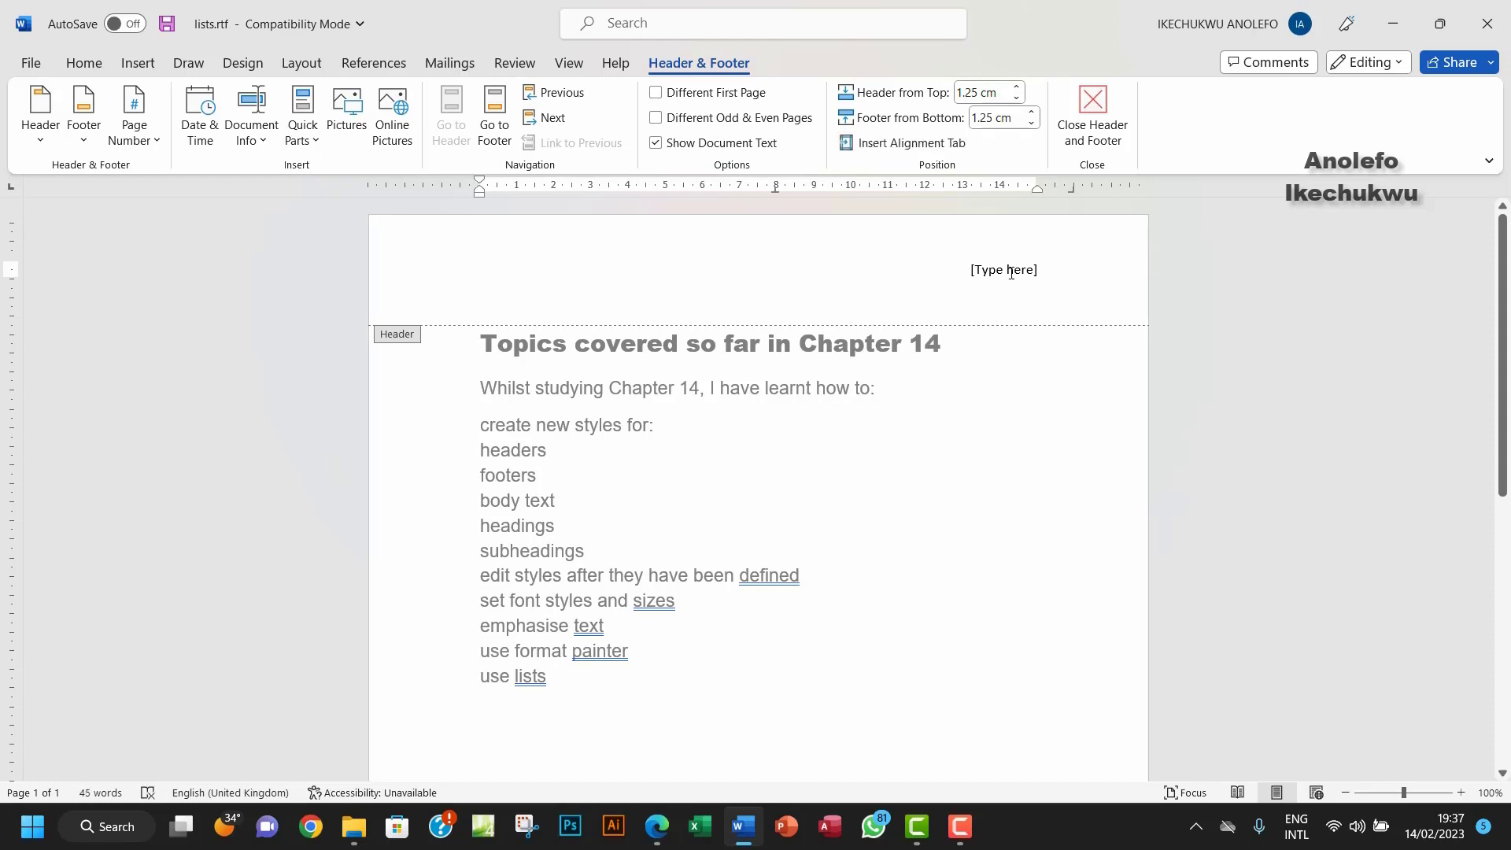
{"action": "left_click", "coordinate": [1011, 272]}
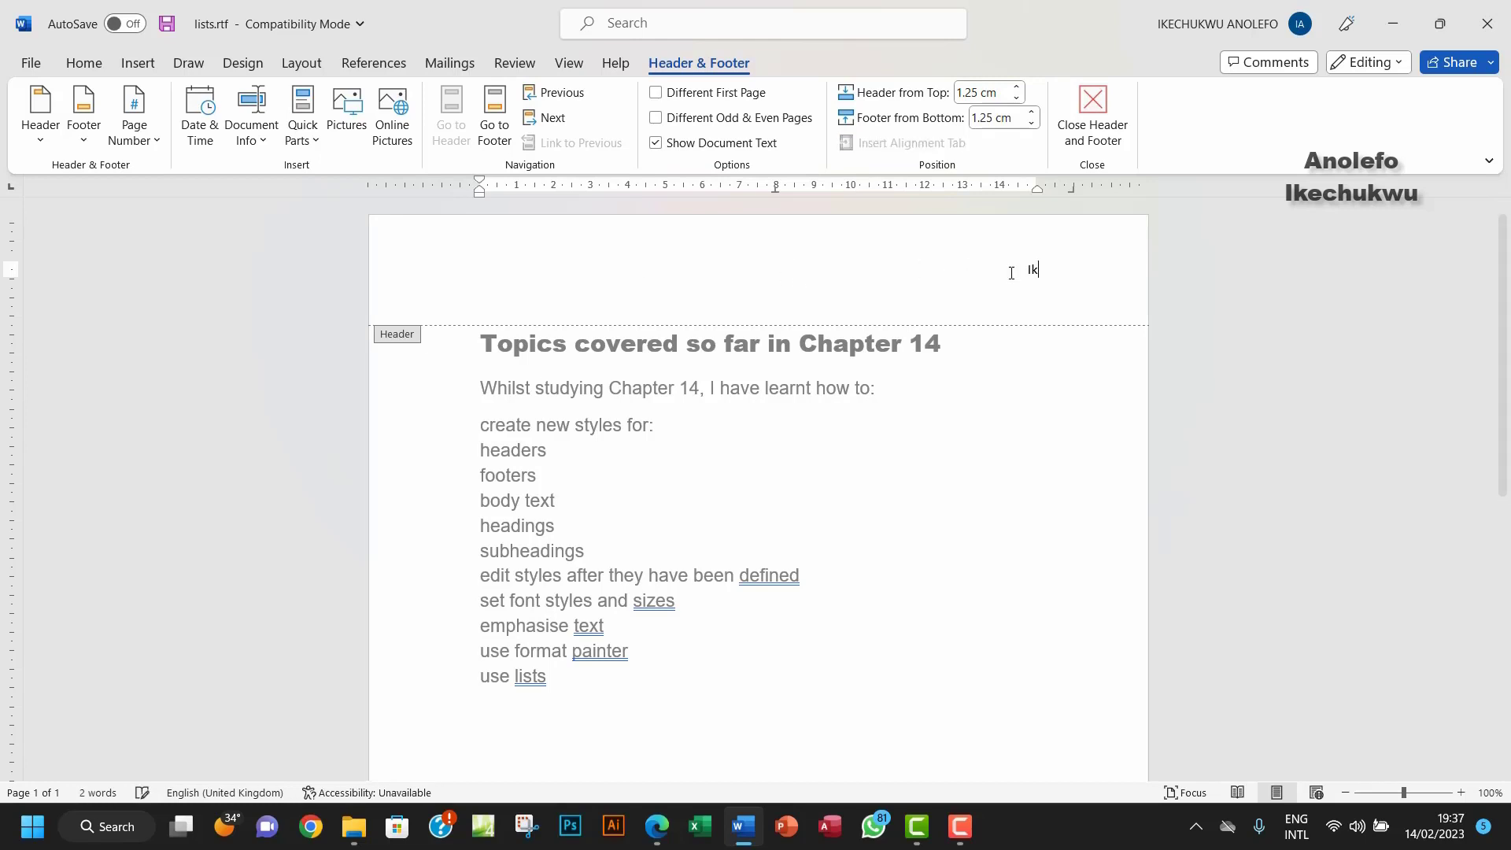
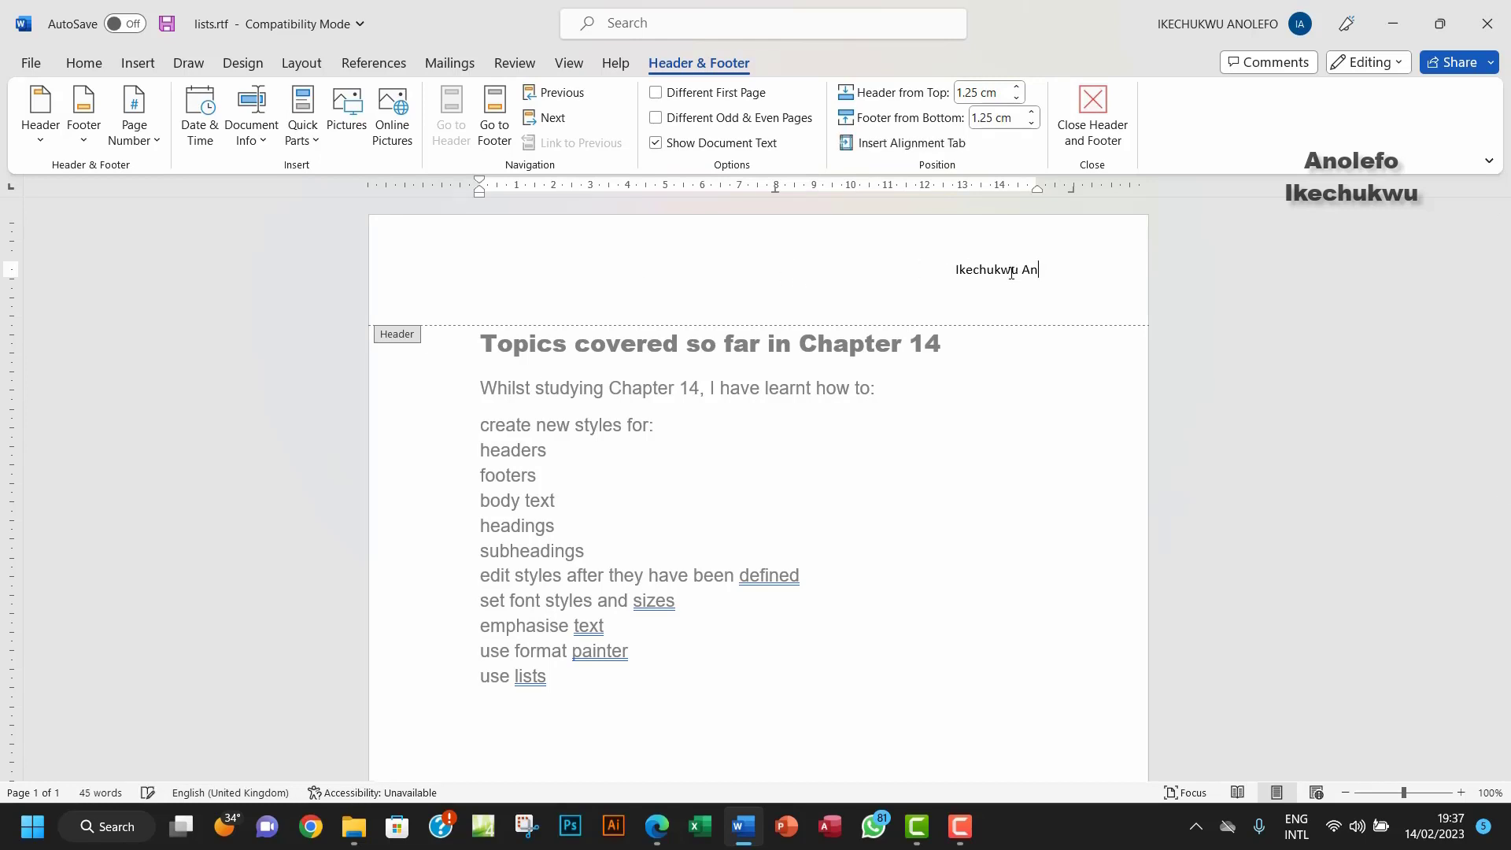
{"action": "left_click_drag", "start_coordinate": [1076, 276], "coordinate": [759, 283]}
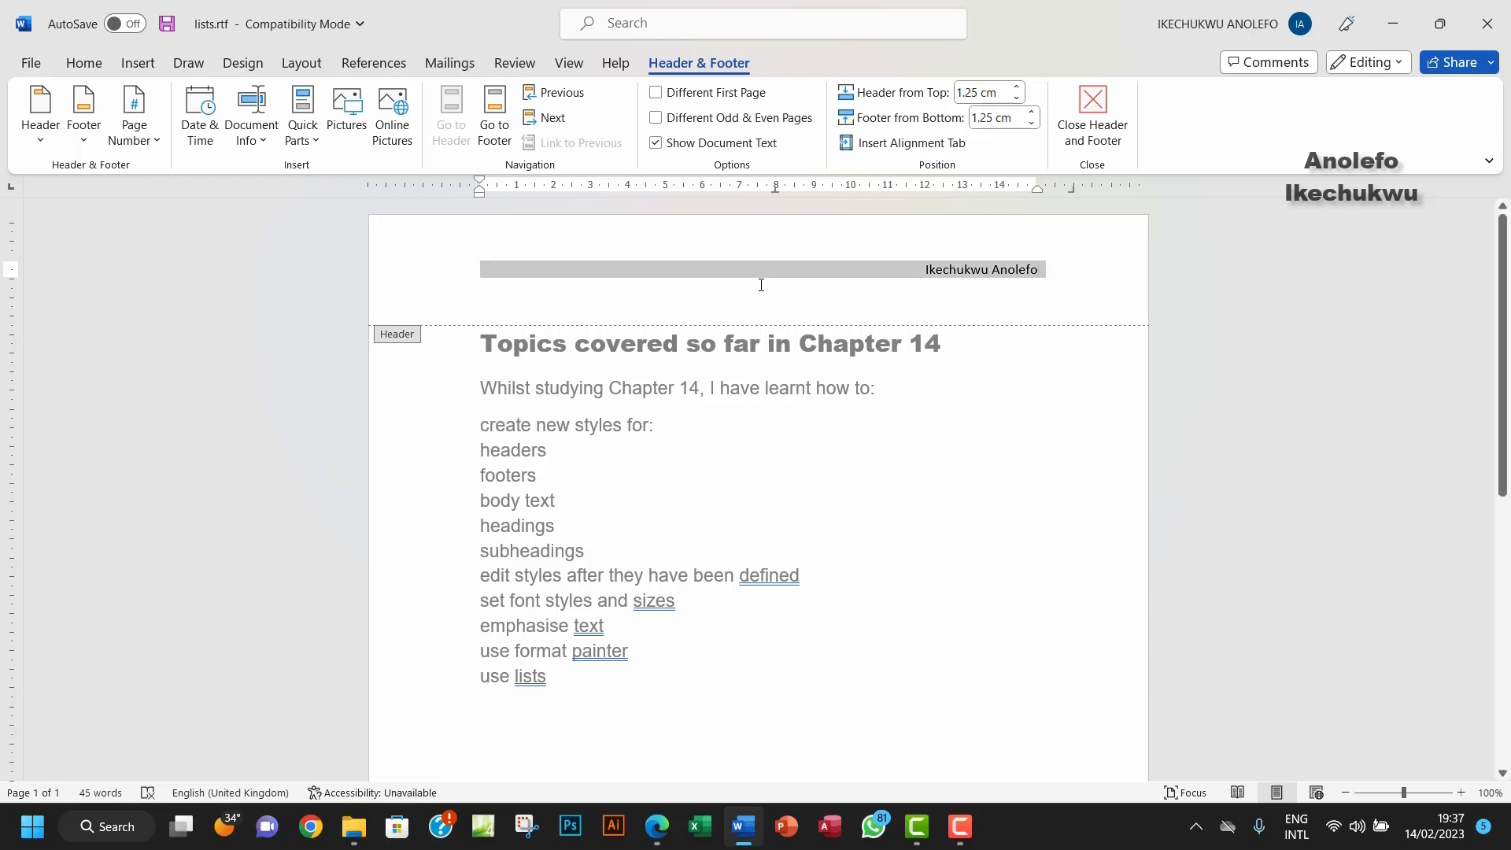
{"action": "left_click", "coordinate": [84, 63]}
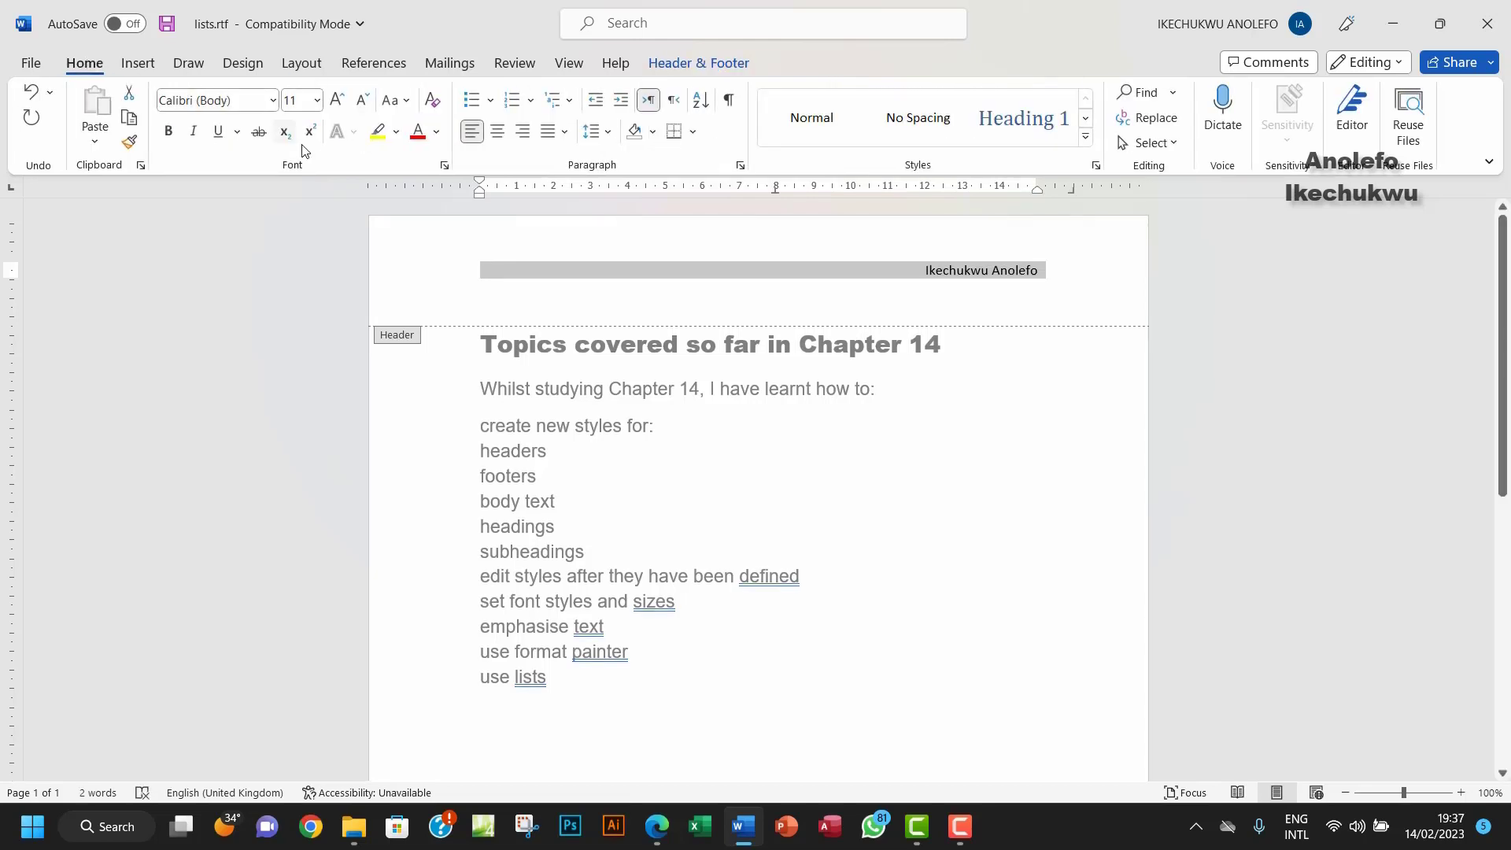
Step: Format the header name as 14-point Times New Roman
{"action": "left_click", "coordinate": [315, 103]}
{"action": "left_click", "coordinate": [313, 257]}
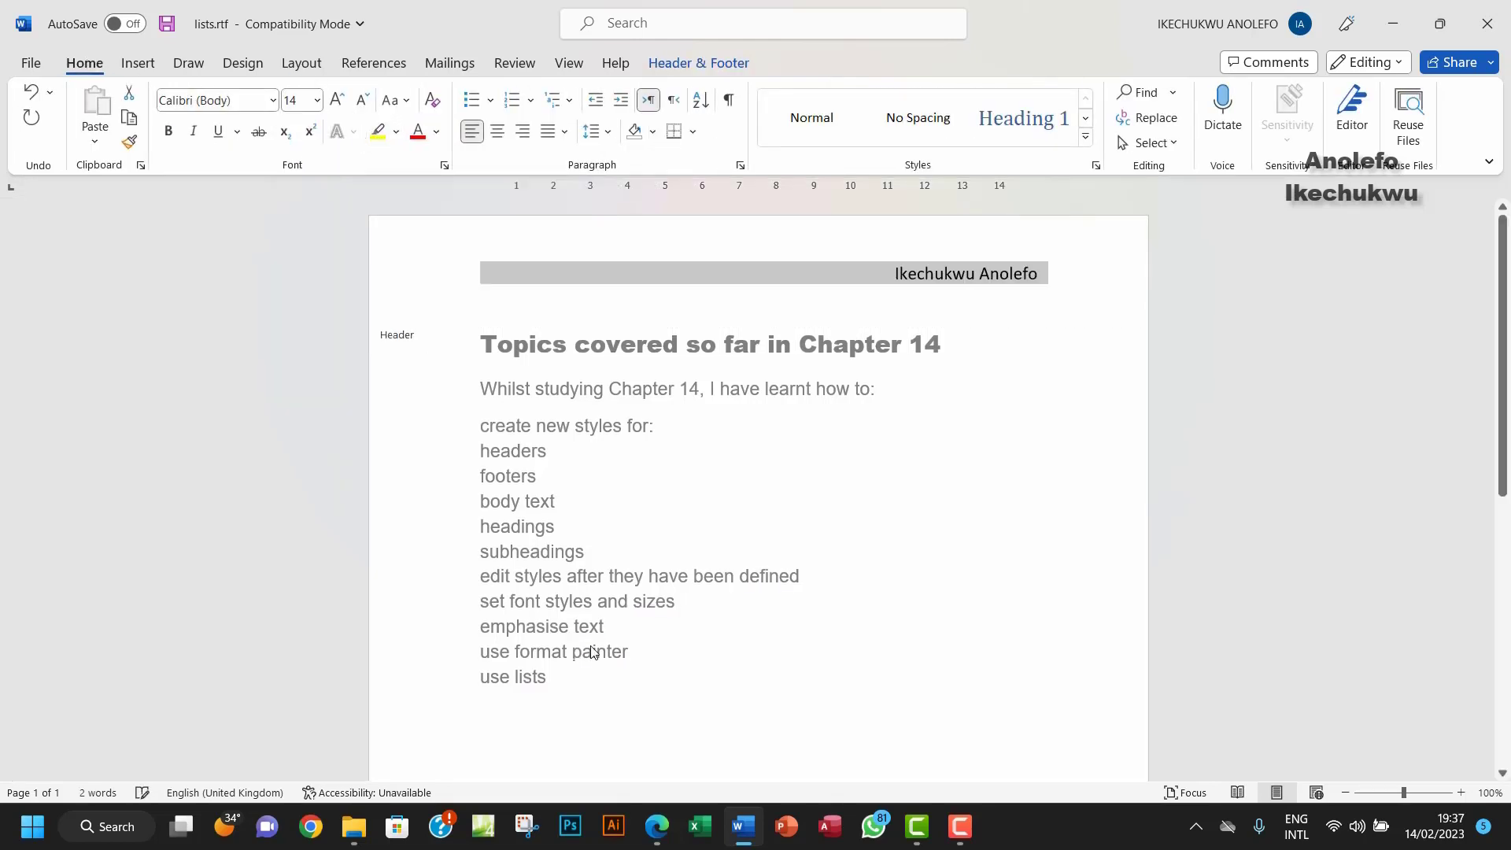
{"action": "left_click", "coordinate": [658, 825]}
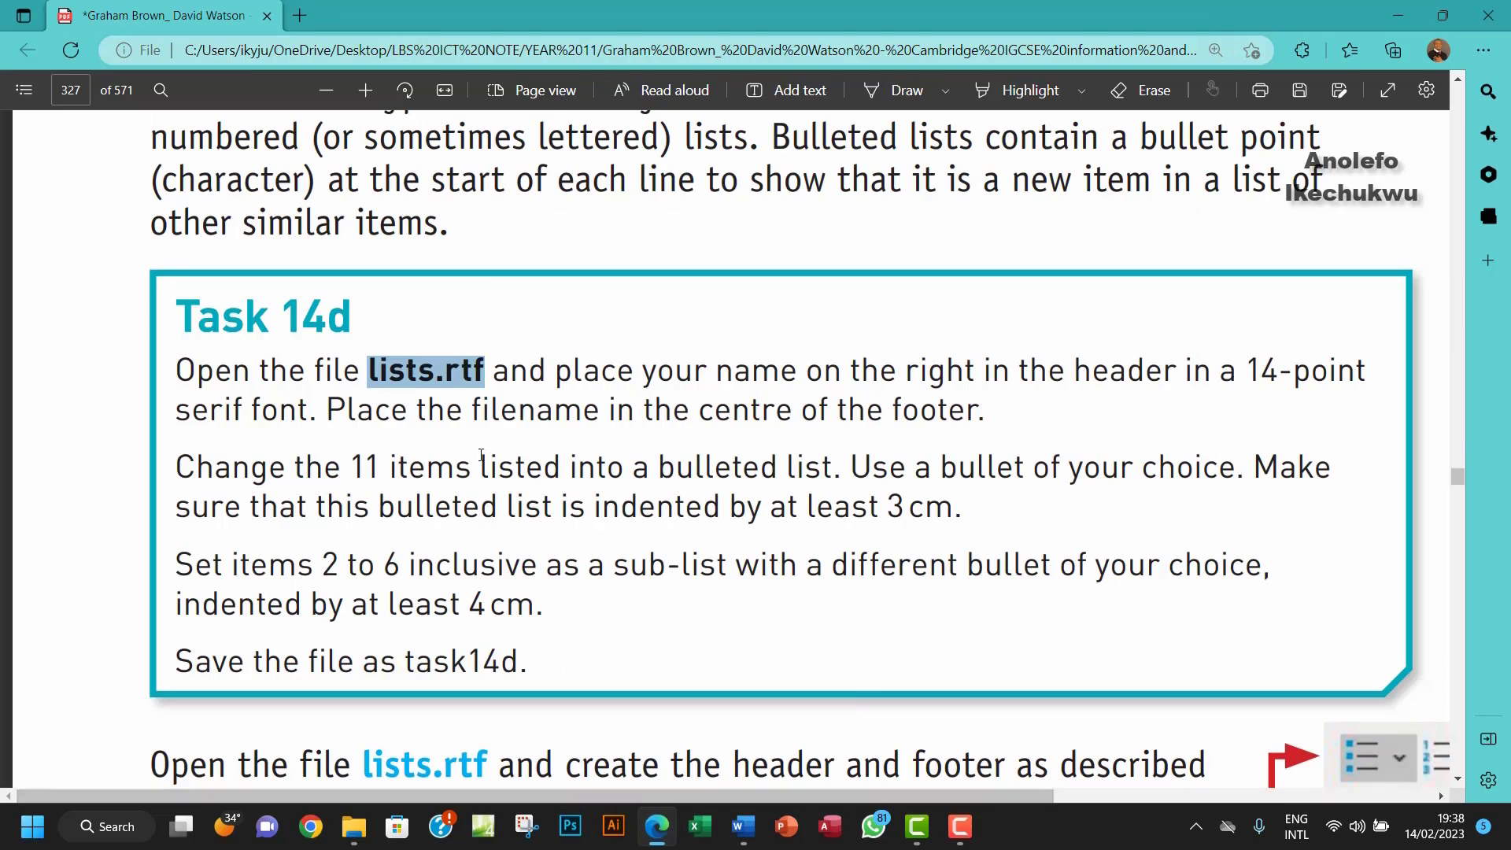
{"action": "left_click", "coordinate": [743, 826]}
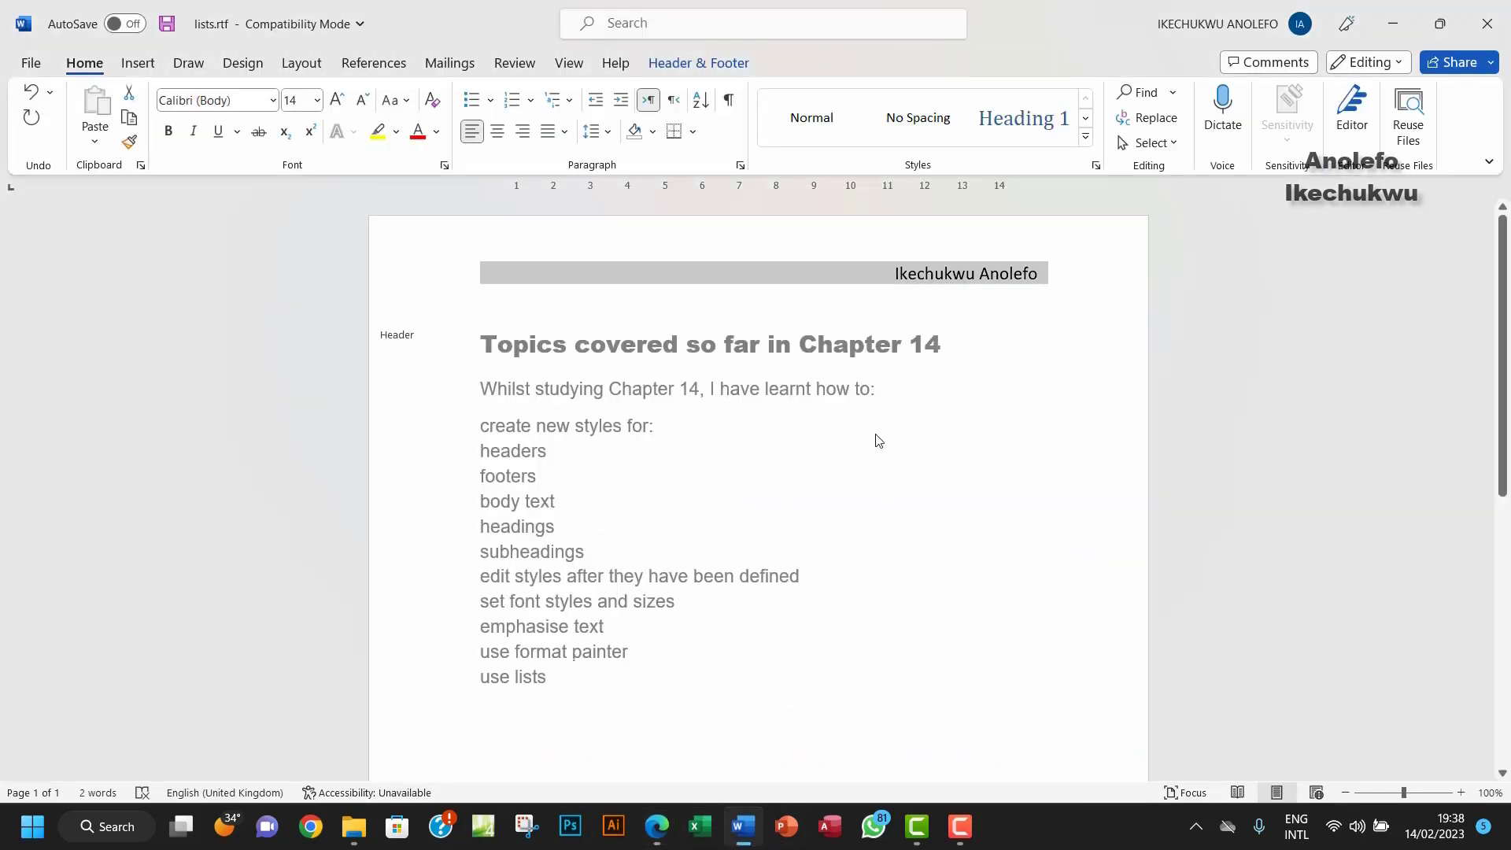
{"action": "left_click", "coordinate": [273, 100]}
{"action": "left_click", "coordinate": [297, 216]}
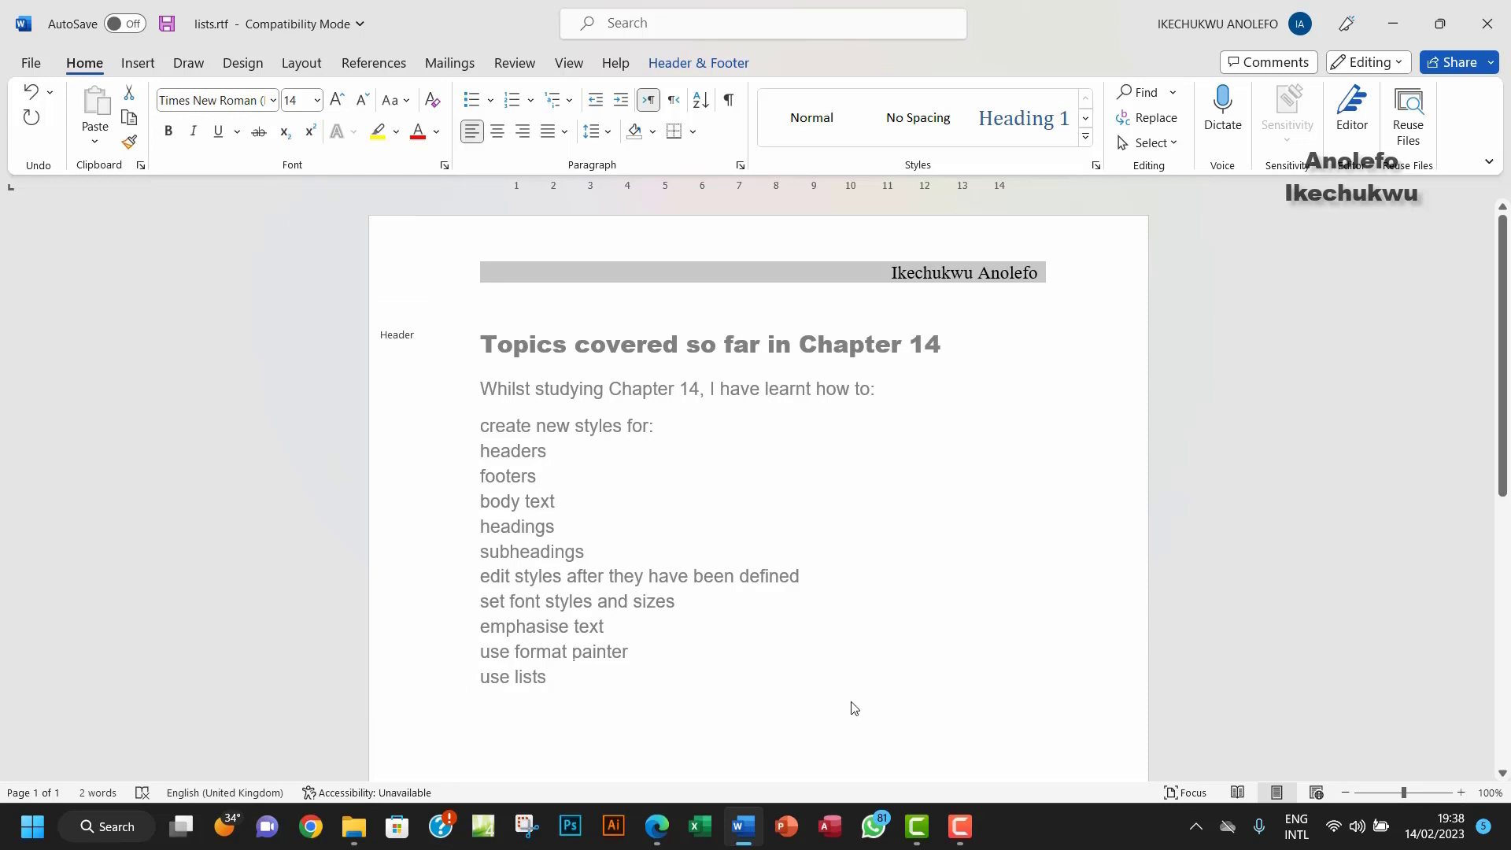
{"action": "left_click", "coordinate": [654, 831]}
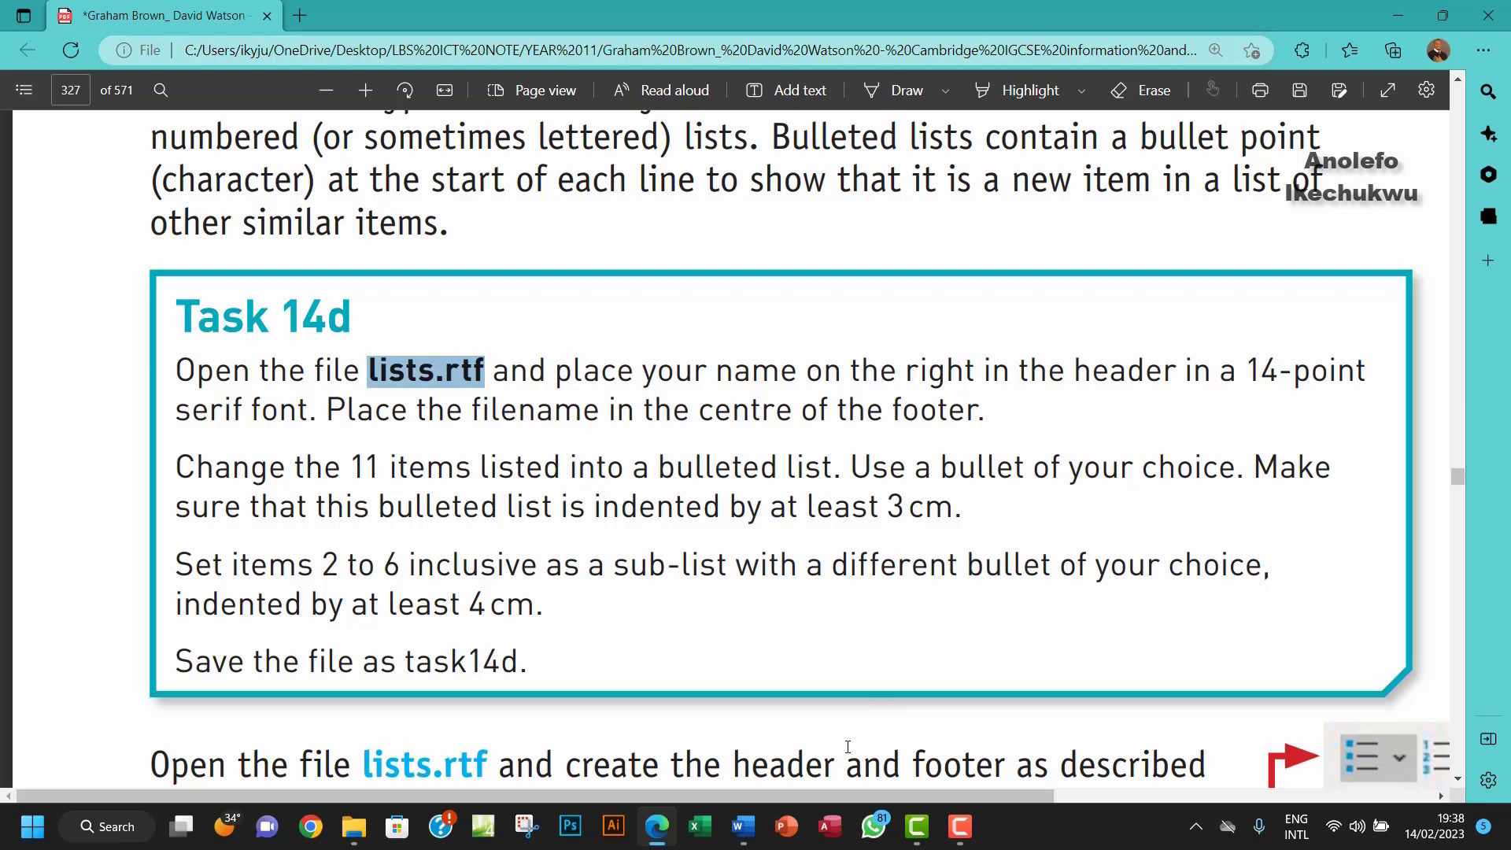
Step: Insert a Blank (Three Columns) footer into lists.rtf
{"action": "left_click", "coordinate": [743, 826]}
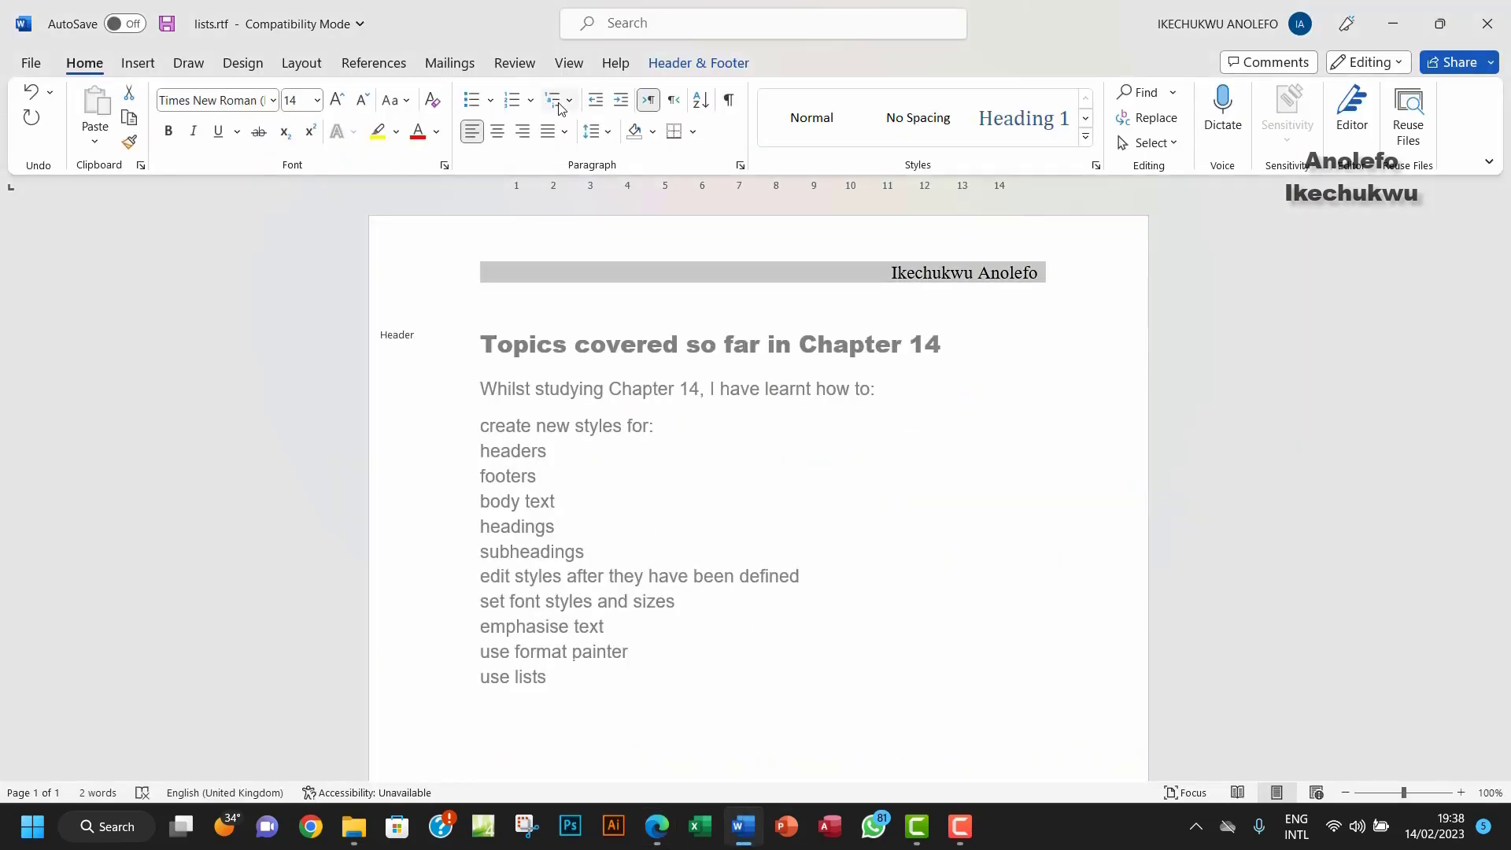
{"action": "left_click", "coordinate": [671, 67]}
{"action": "left_click", "coordinate": [502, 140]}
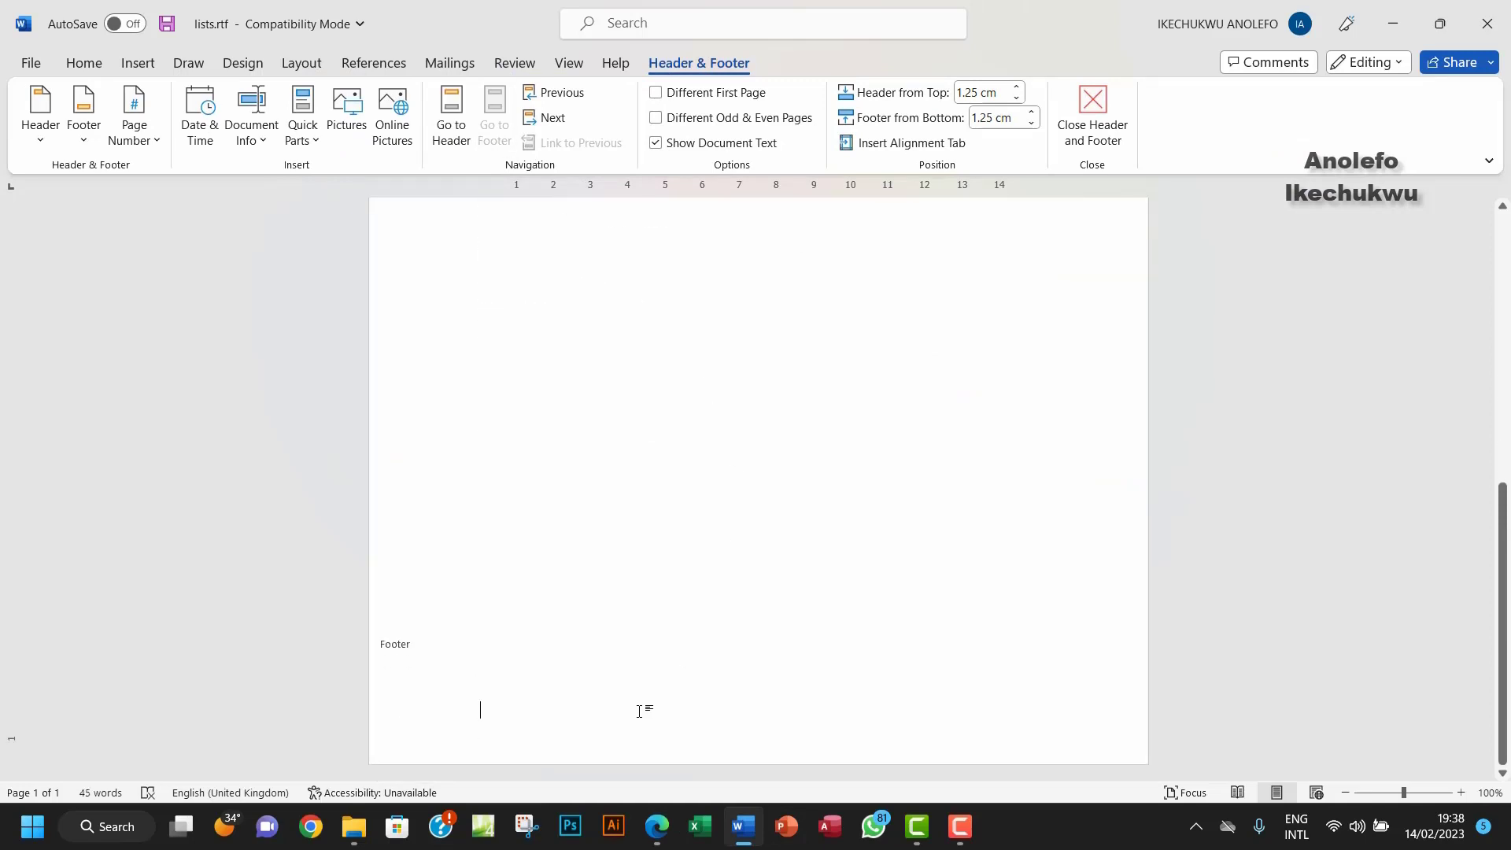
{"action": "left_click", "coordinate": [40, 134]}
{"action": "left_click", "coordinate": [46, 140]}
{"action": "left_click", "coordinate": [83, 133]}
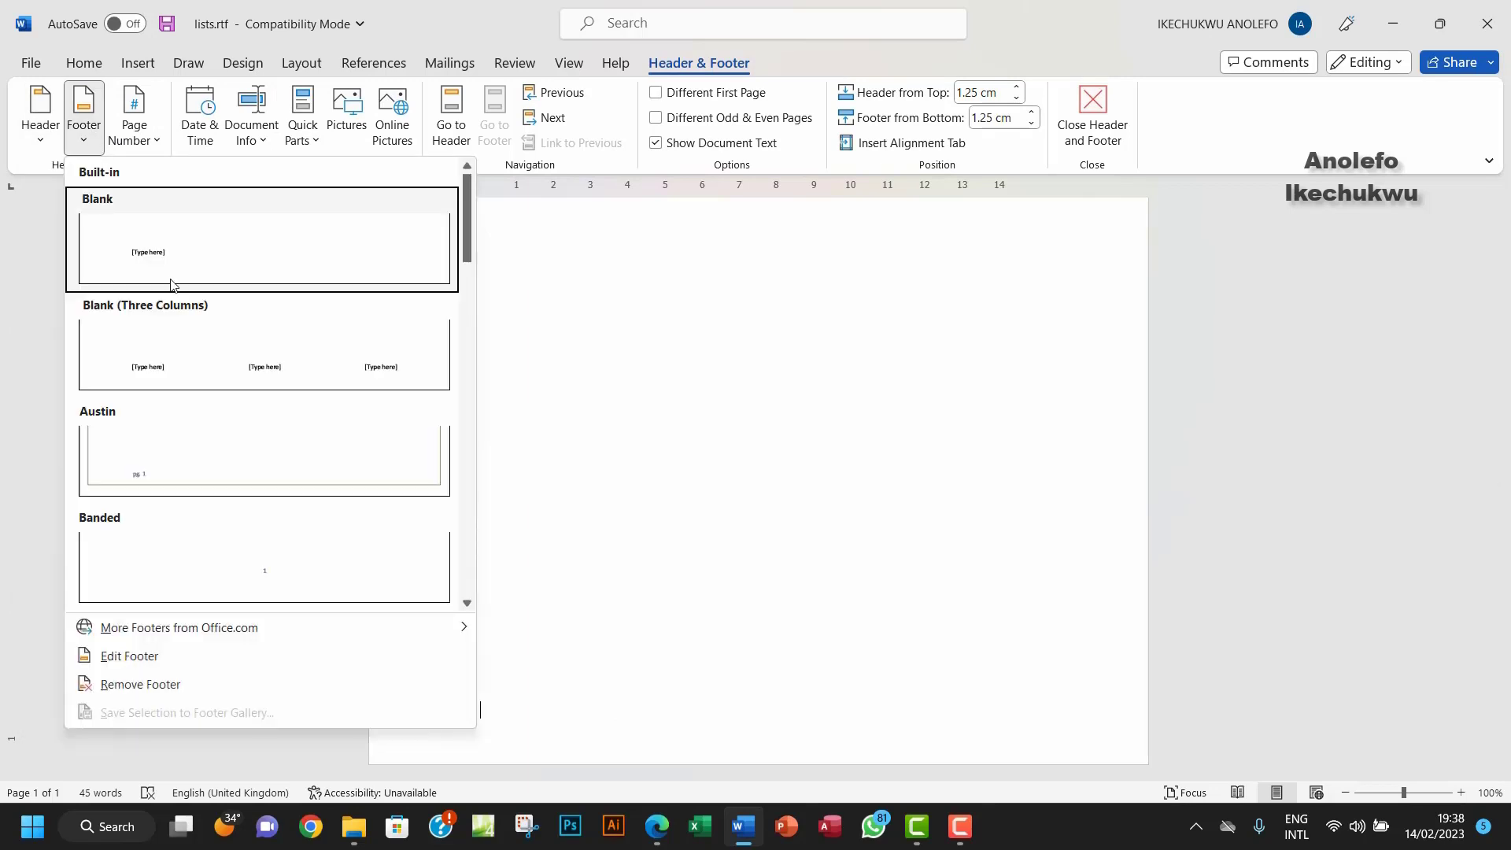
{"action": "left_click", "coordinate": [252, 363]}
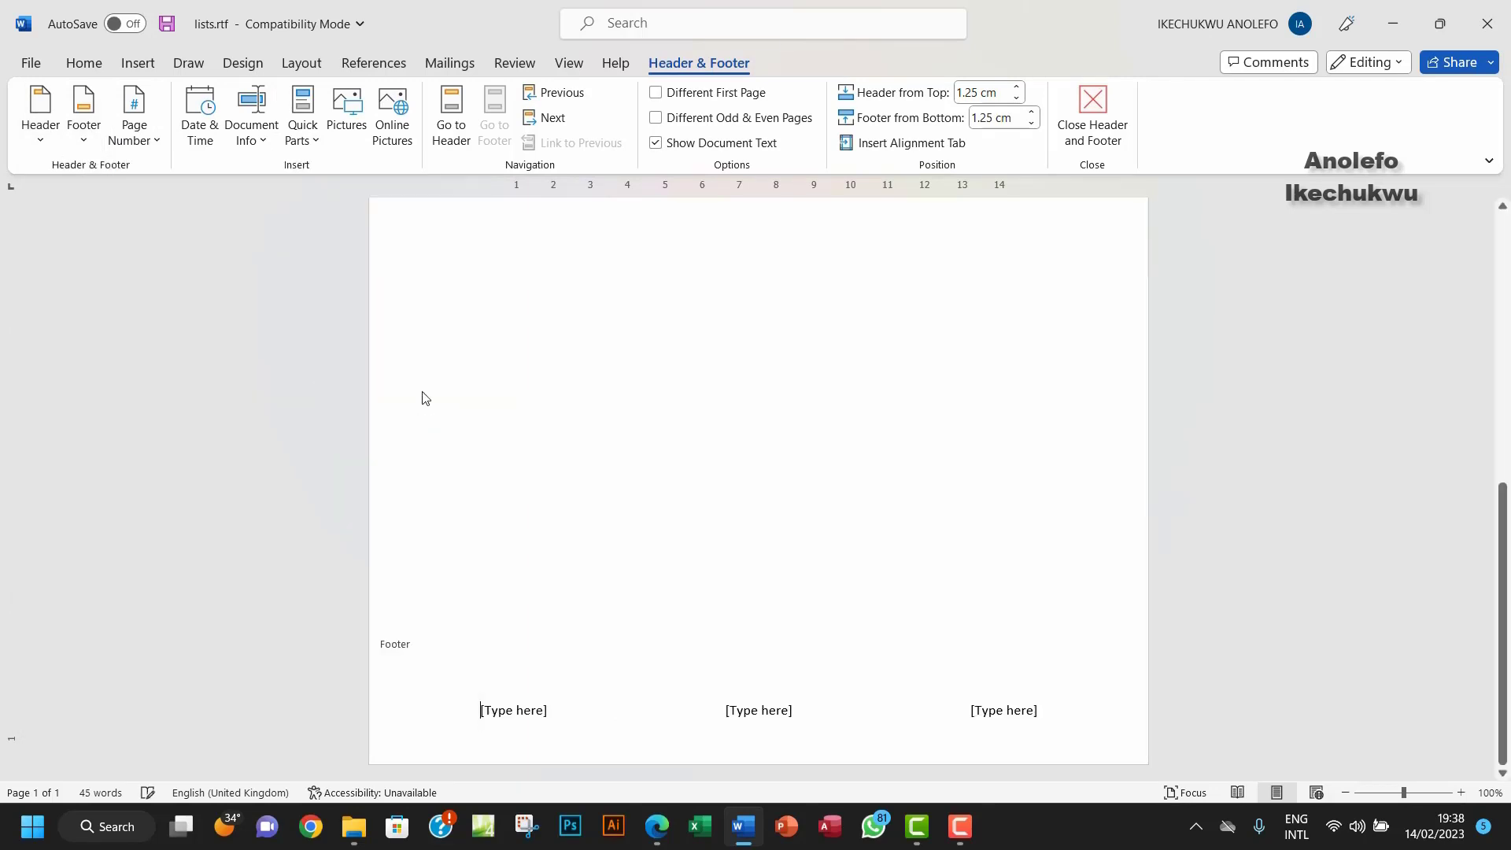
Step: Delete the left and right footer placeholders, leaving the middle one selected
{"action": "left_click", "coordinate": [534, 711]}
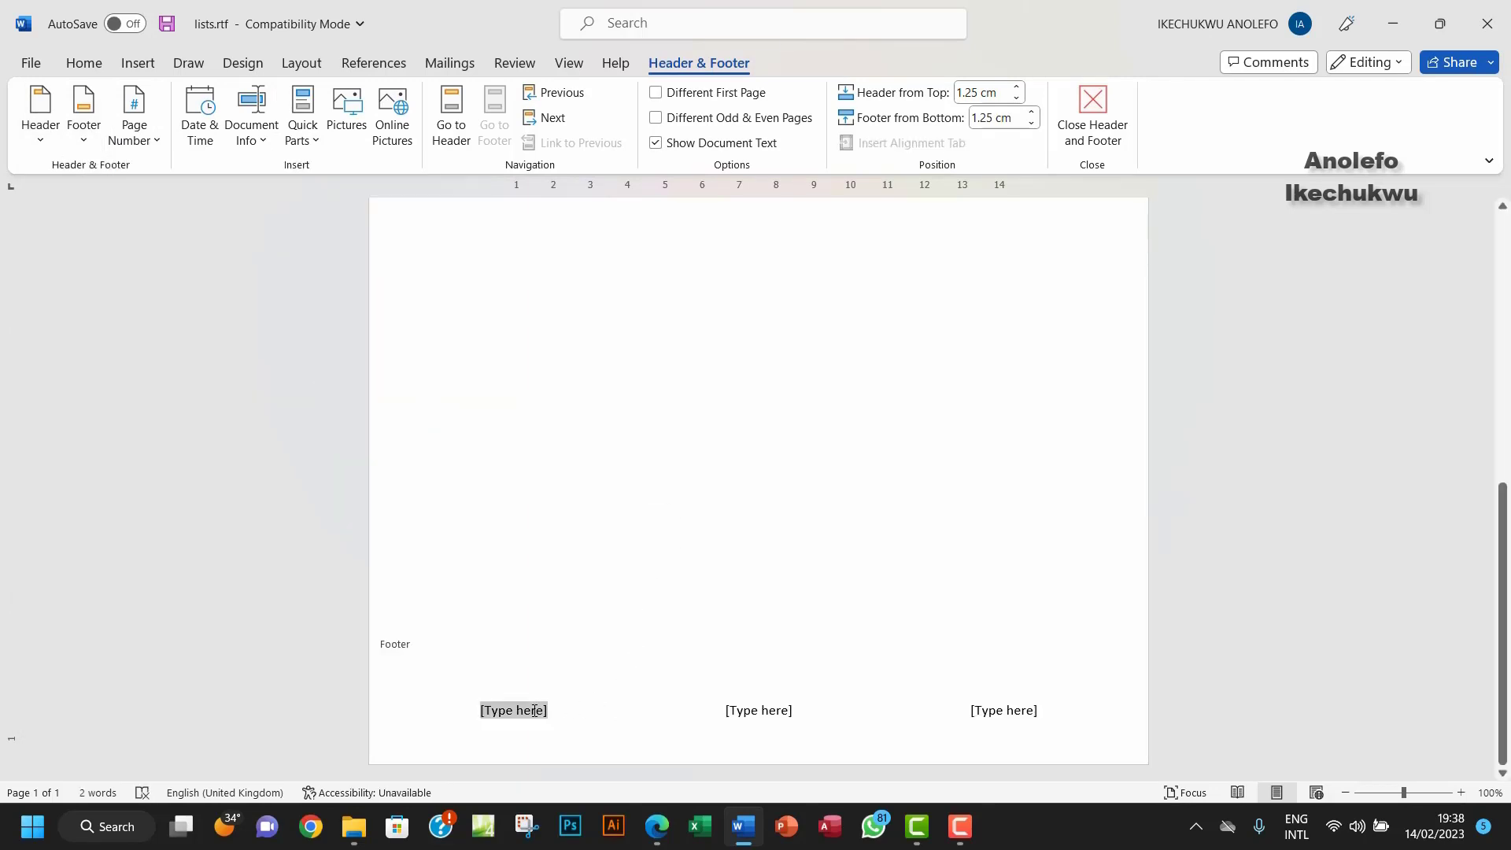
{"action": "key", "text": "Delete"}
{"action": "left_click", "coordinate": [1031, 708]}
{"action": "key", "text": "Delete"}
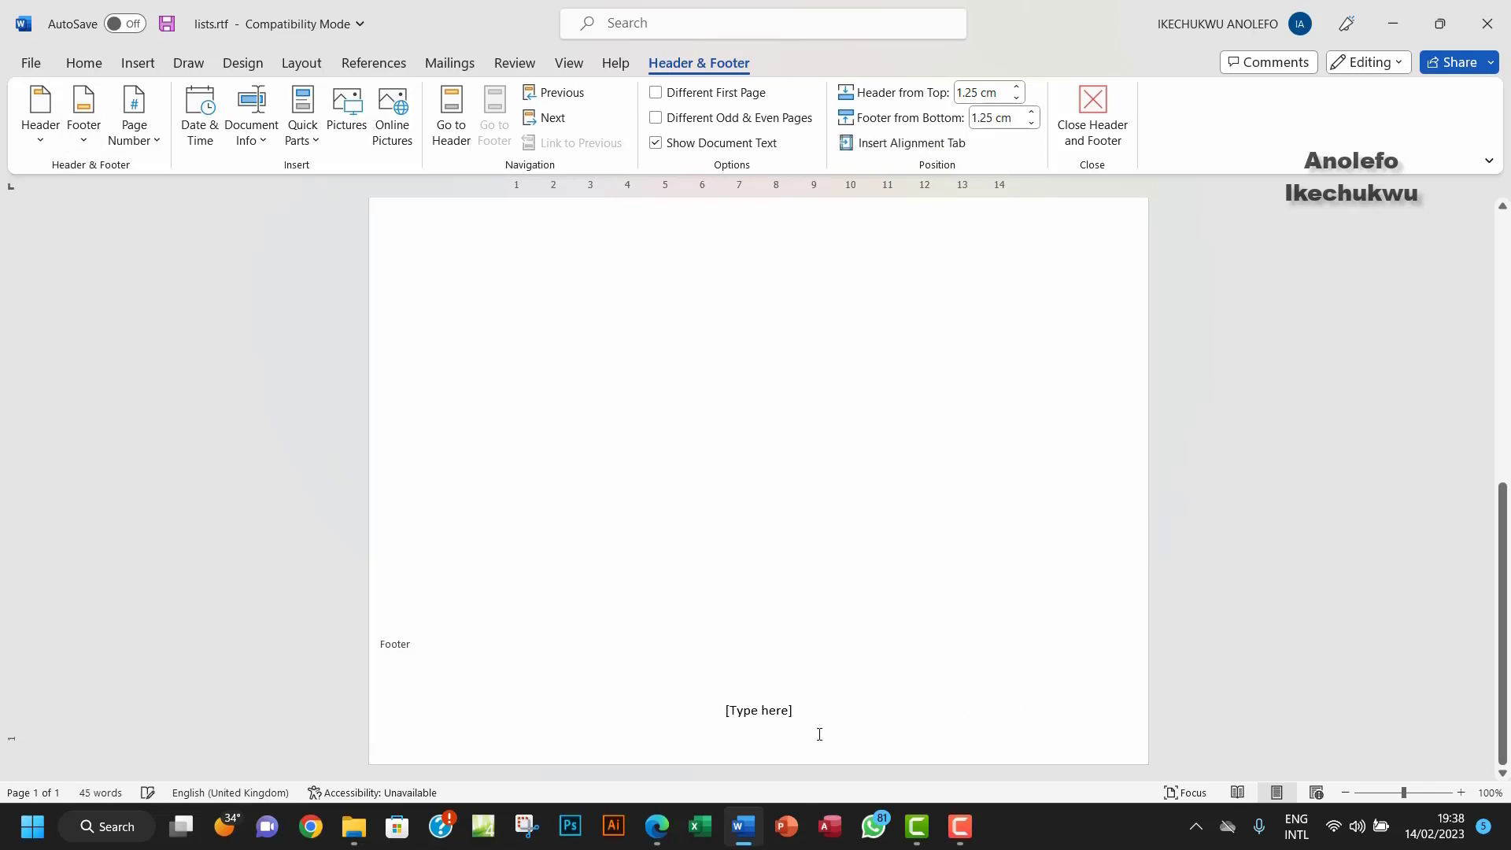
{"action": "left_click", "coordinate": [762, 713]}
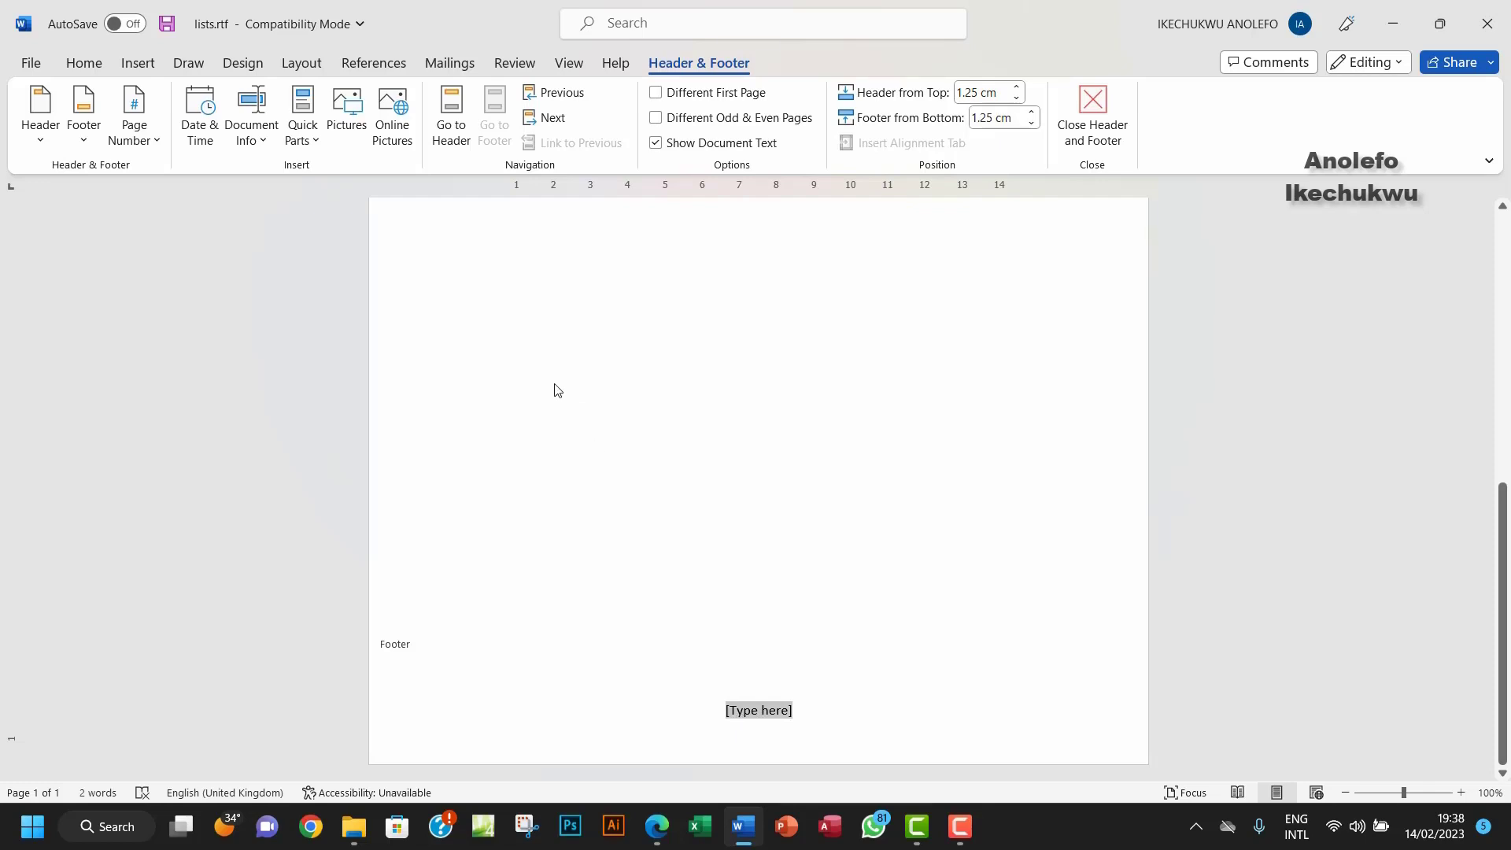
Step: Insert the FileName field into the centre of the footer and return to the body text
{"action": "left_click", "coordinate": [295, 140]}
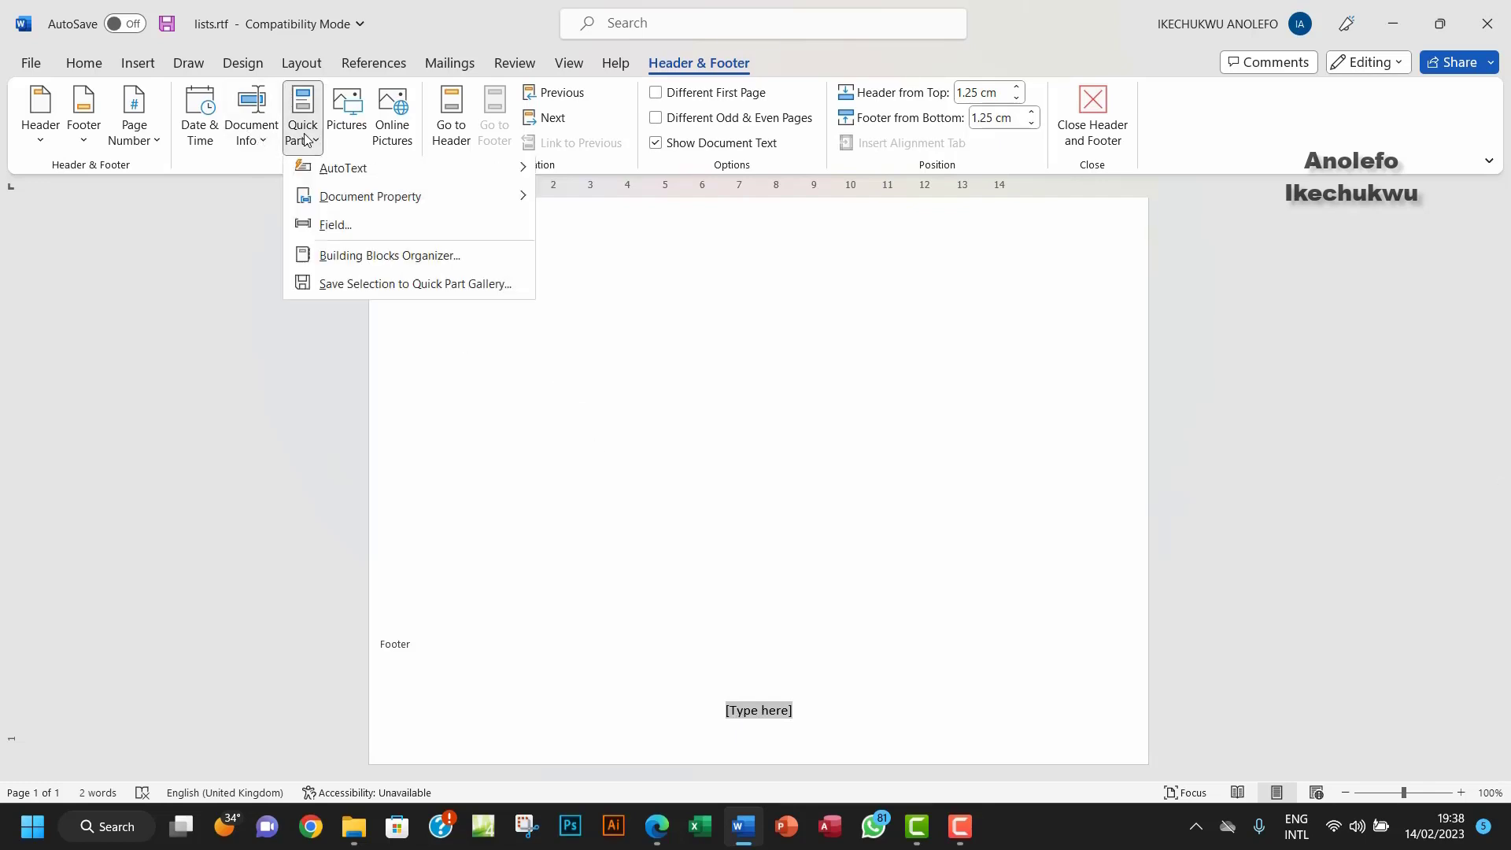
{"action": "left_click", "coordinate": [322, 230]}
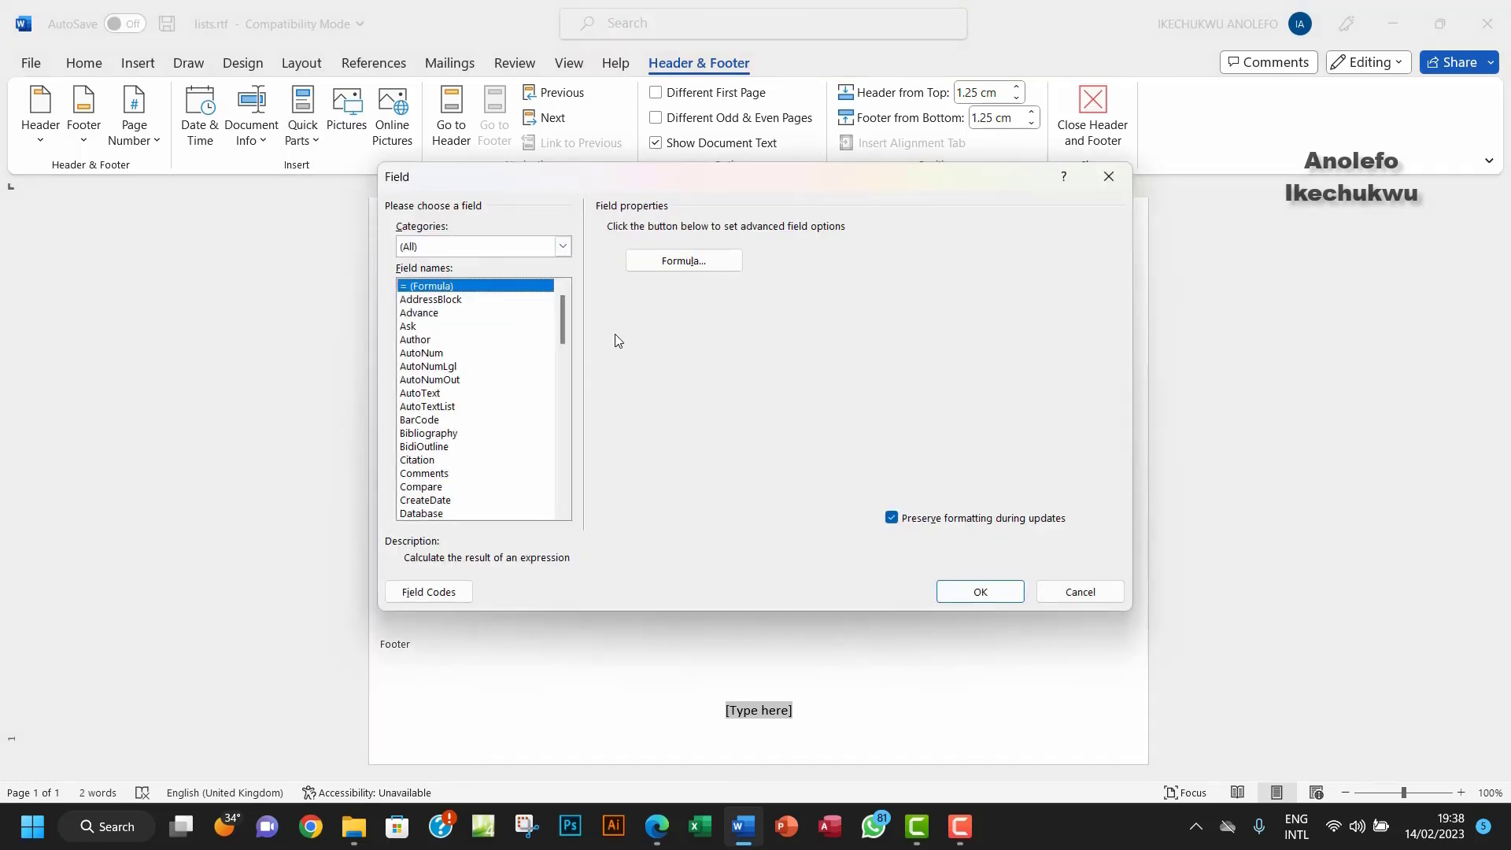
{"action": "left_click_drag", "start_coordinate": [560, 329], "coordinate": [557, 368]}
{"action": "left_click", "coordinate": [429, 420]}
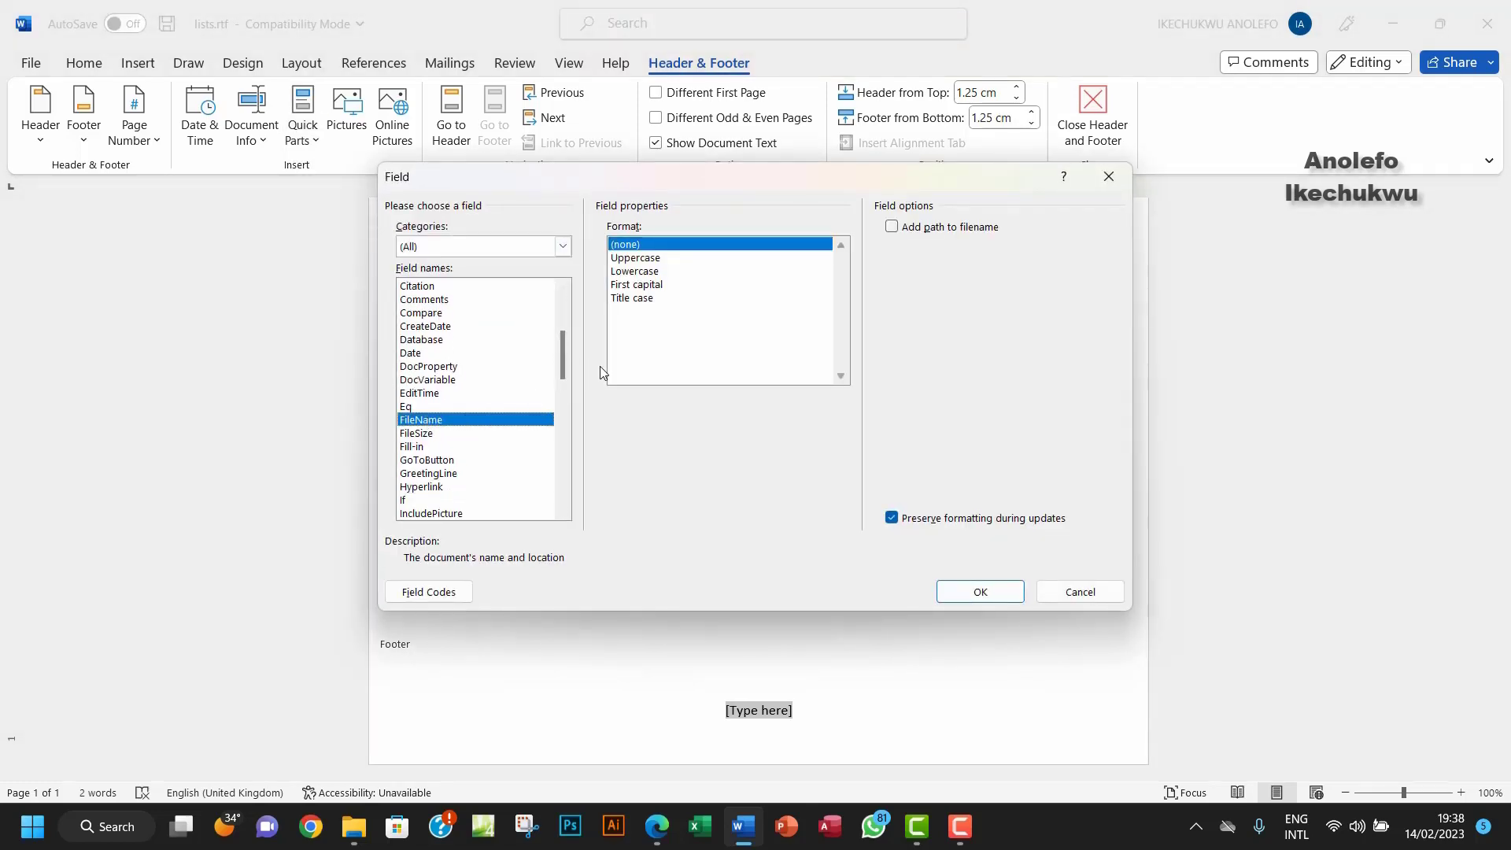
{"action": "left_click", "coordinate": [970, 592]}
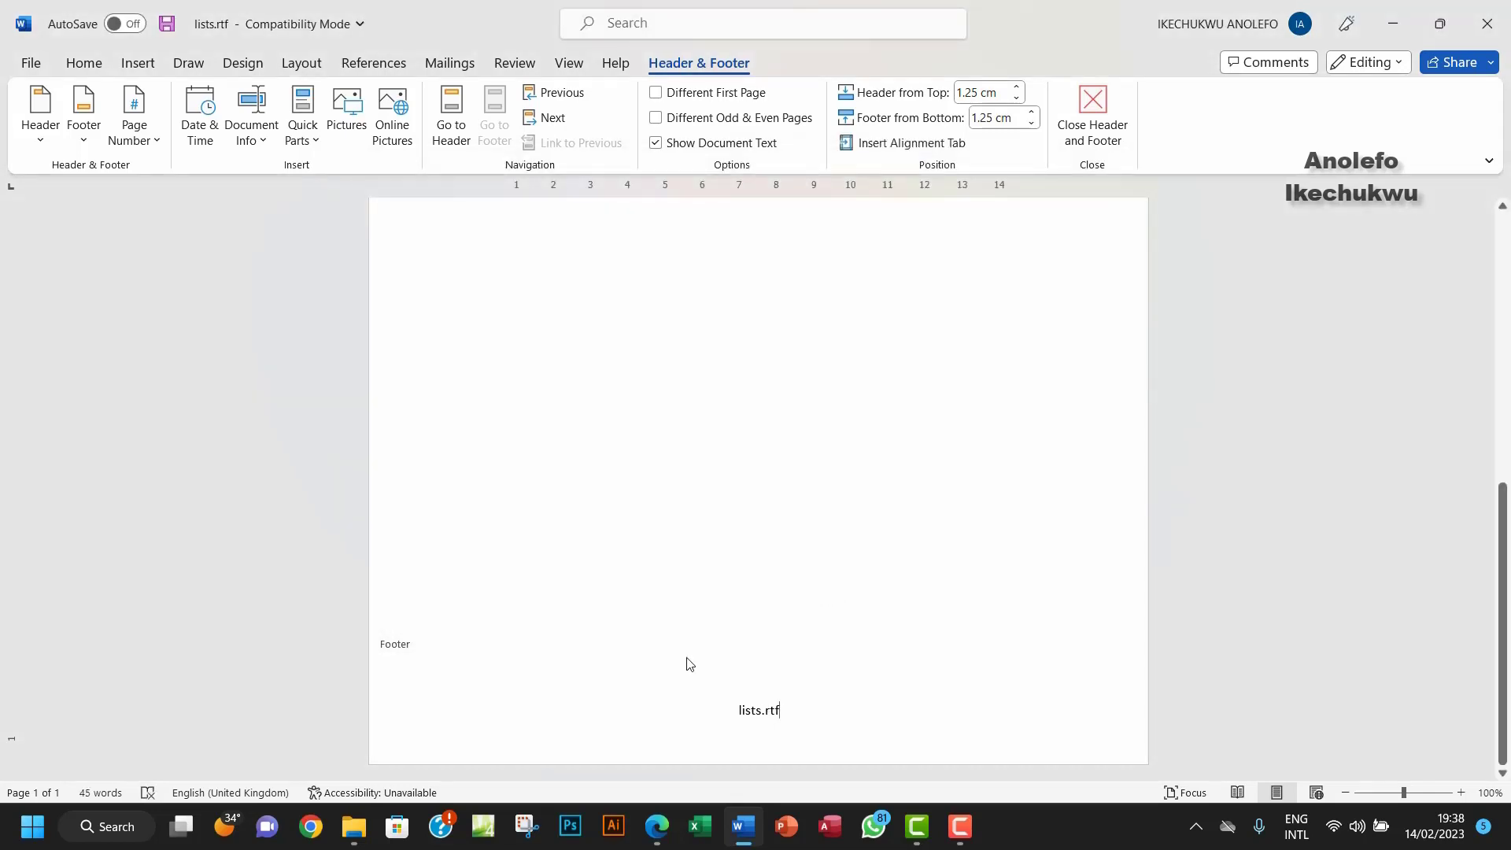
{"action": "key", "text": "Escape"}
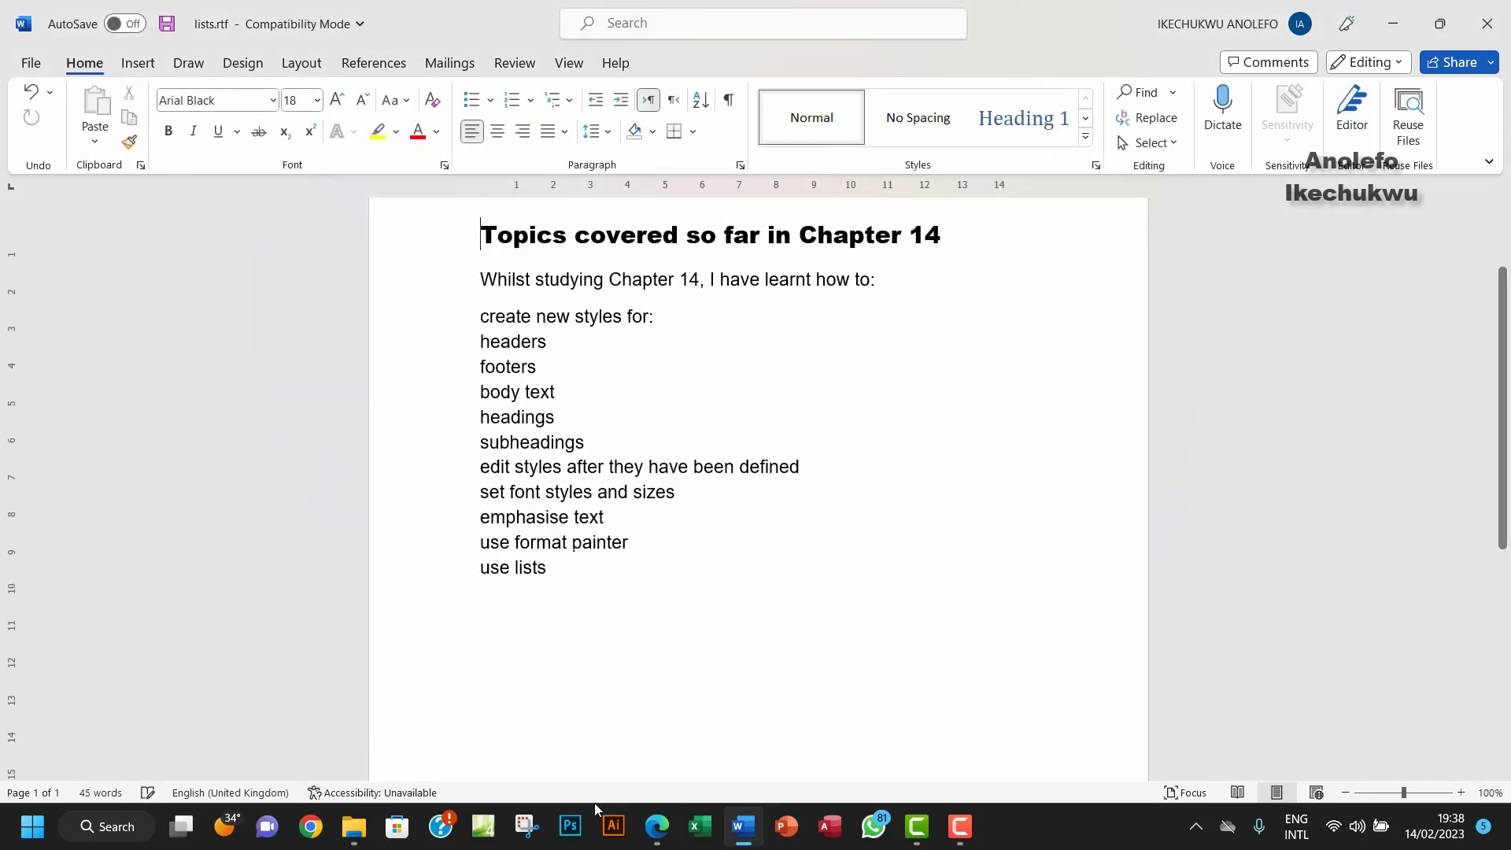
Step: Highlight the first paragraph of Task 14d in the PDF, then return to lists.rtf
{"action": "left_click", "coordinate": [674, 824]}
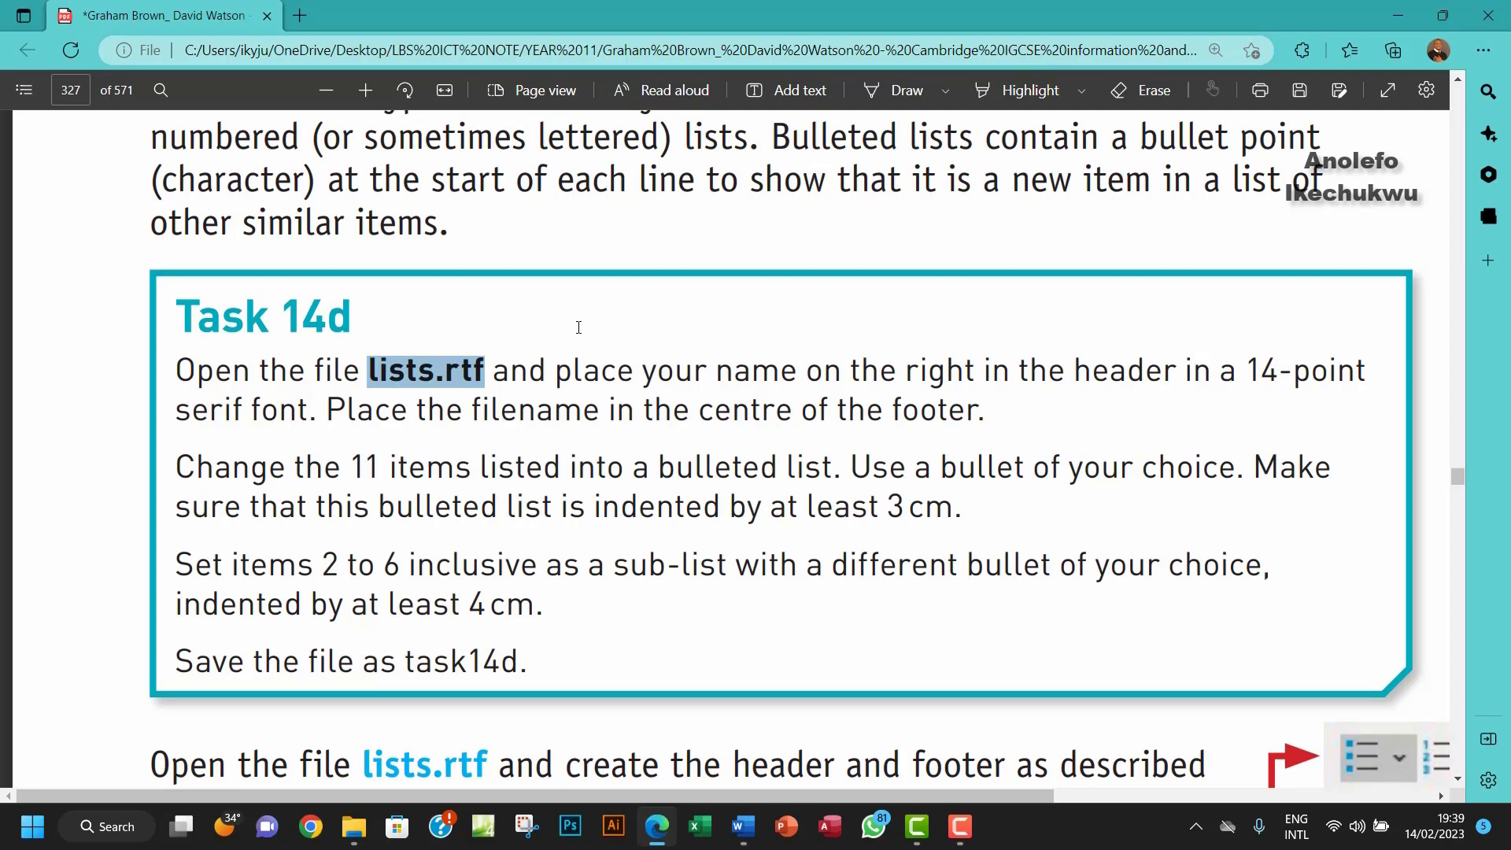
{"action": "left_click", "coordinate": [1015, 91]}
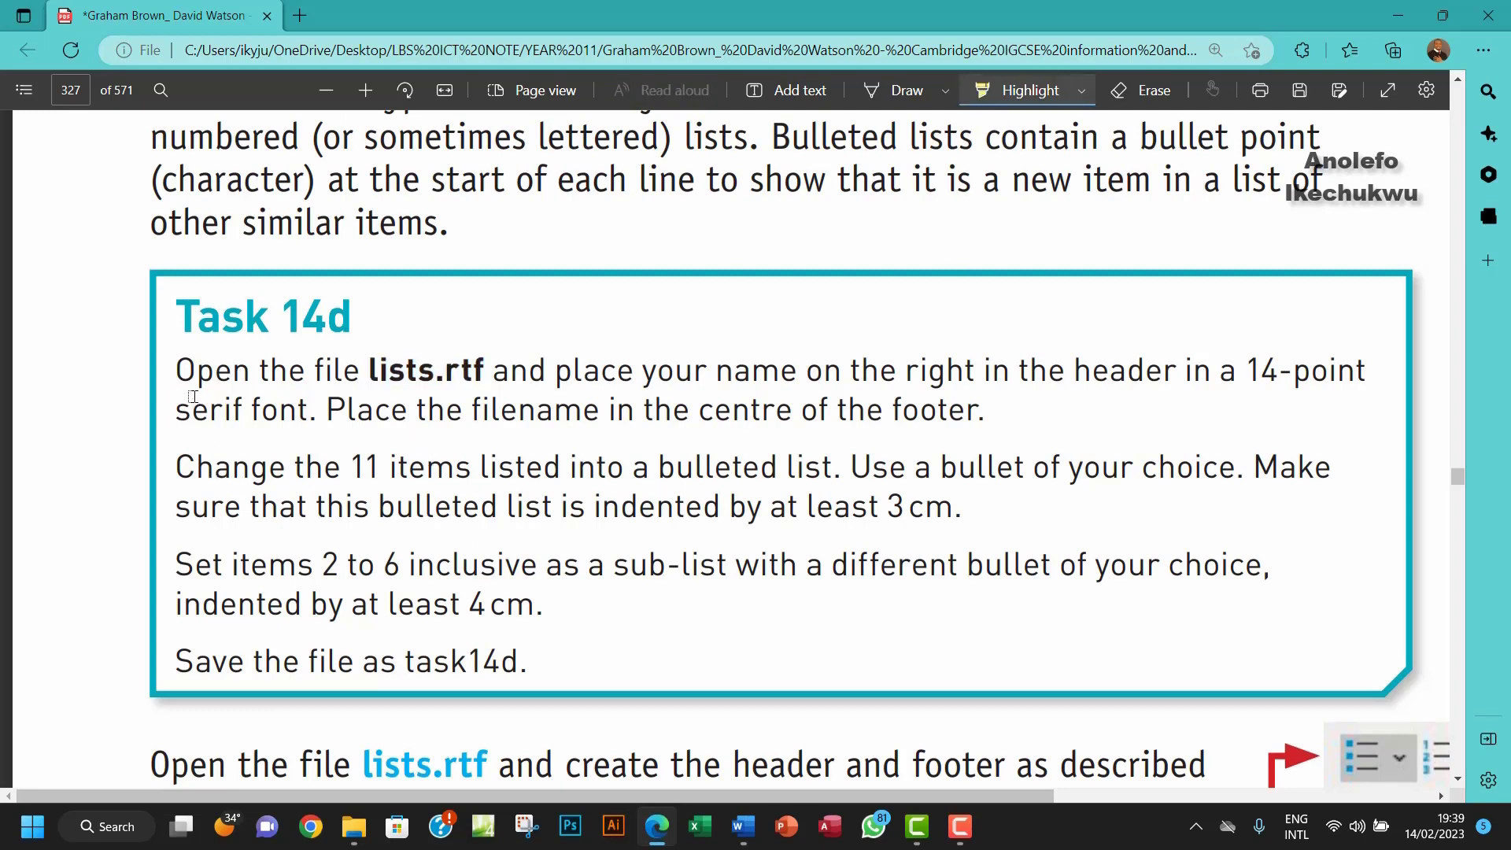
{"action": "left_click_drag", "start_coordinate": [179, 372], "coordinate": [1013, 424]}
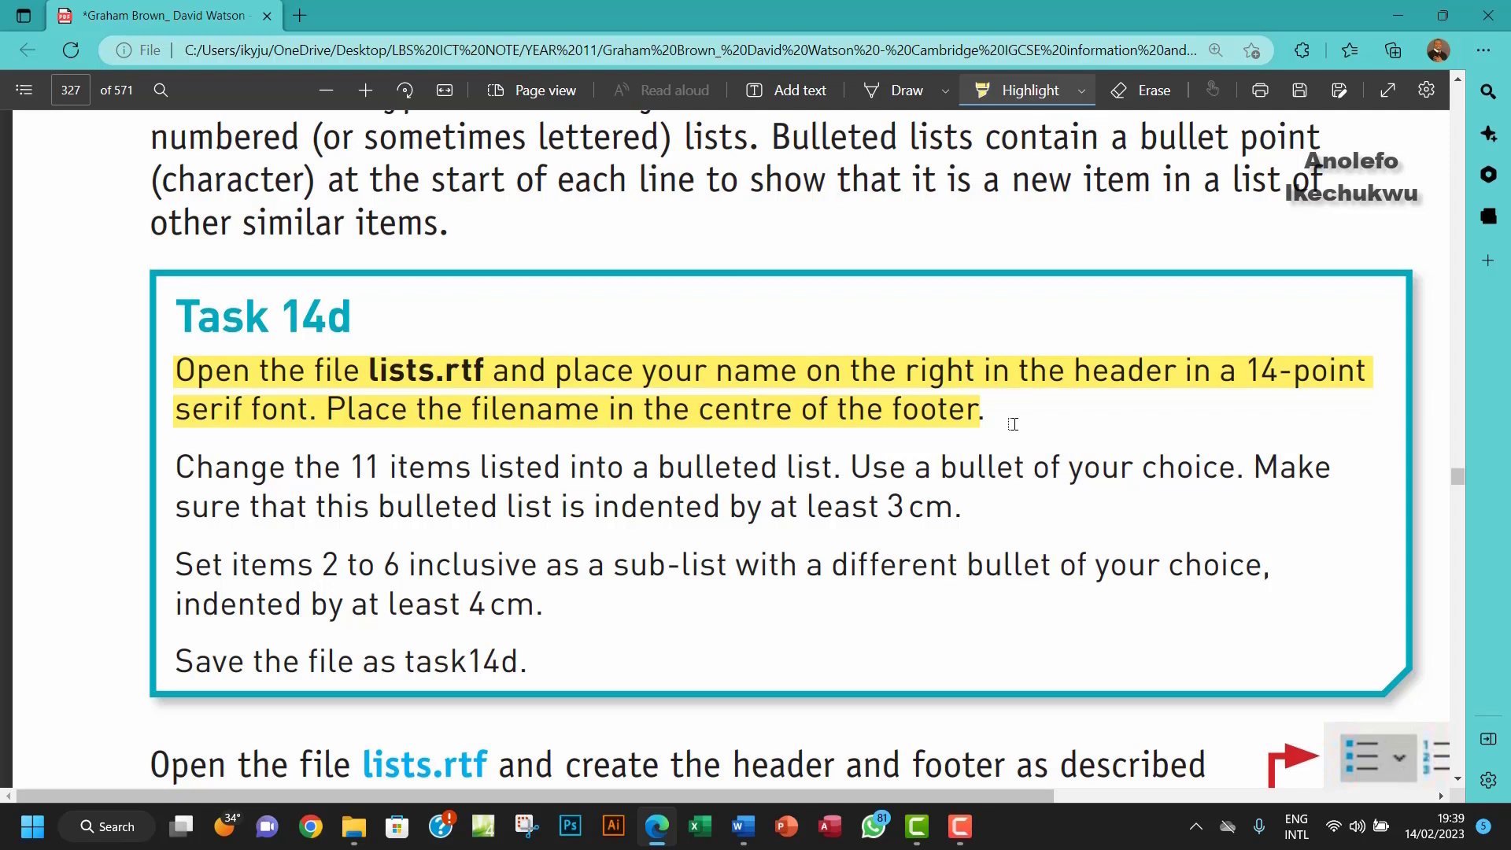
{"action": "left_click_drag", "start_coordinate": [1013, 425], "coordinate": [1013, 424]}
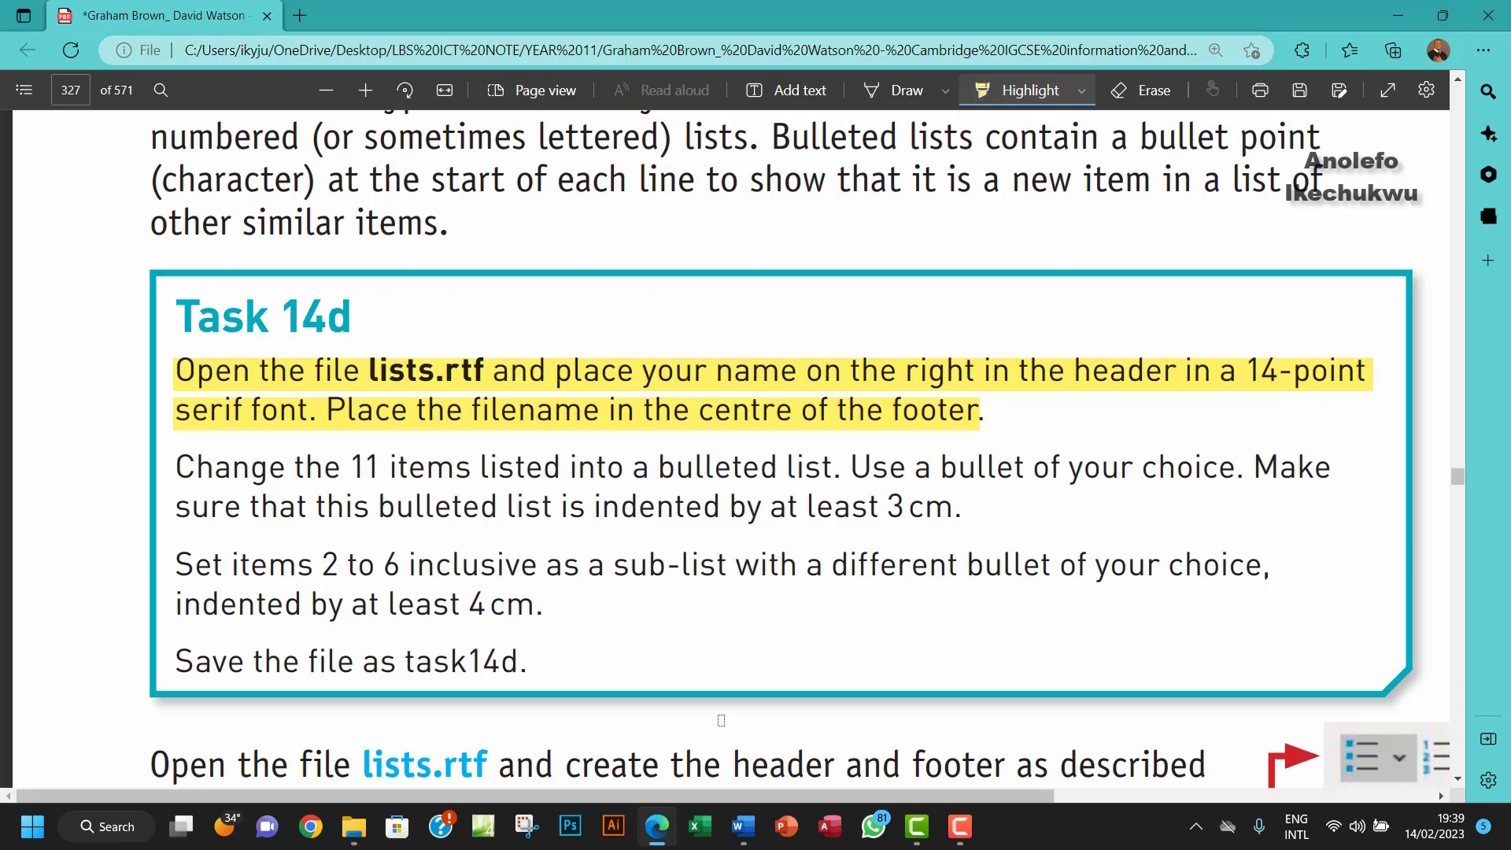
{"action": "left_click", "coordinate": [743, 826]}
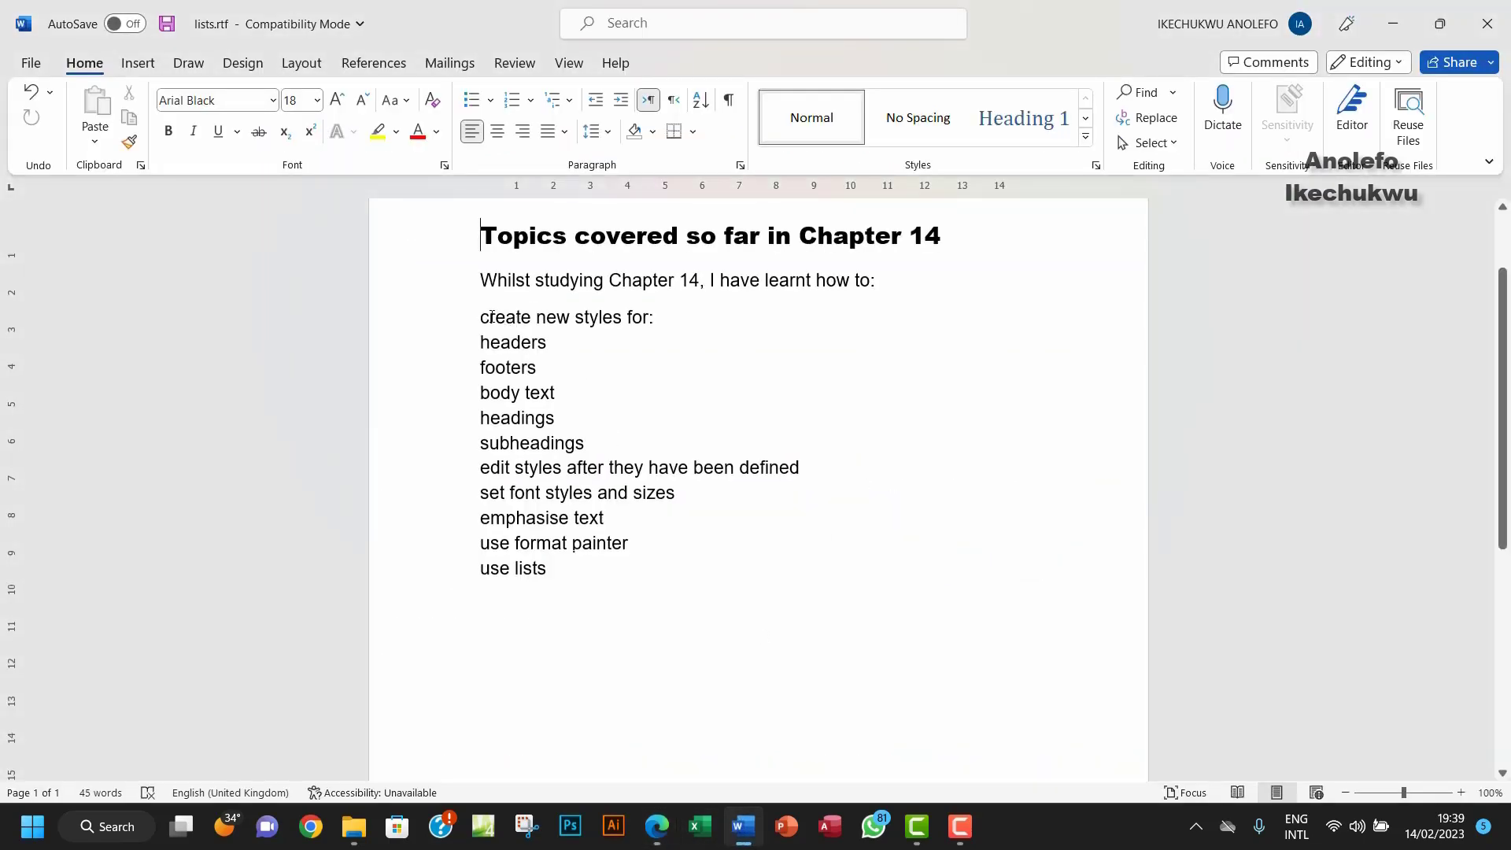
Step: Bullet the eleven topic lines, then highlight the 3 cm indent requirement in Task 14d
{"action": "left_click_drag", "start_coordinate": [481, 316], "coordinate": [621, 564]}
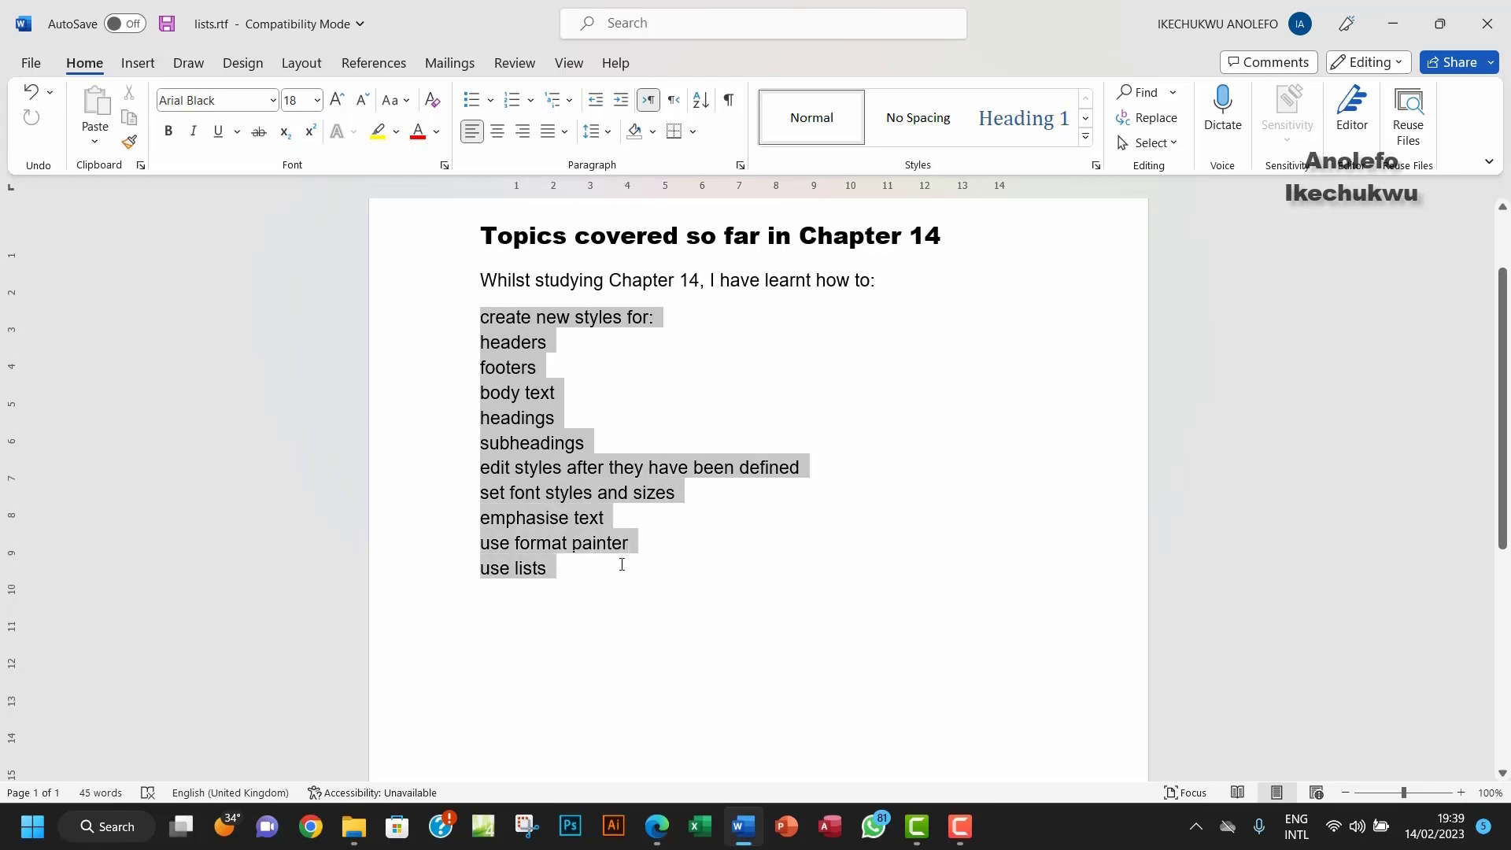
{"action": "key", "text": "ctrl+shift+l"}
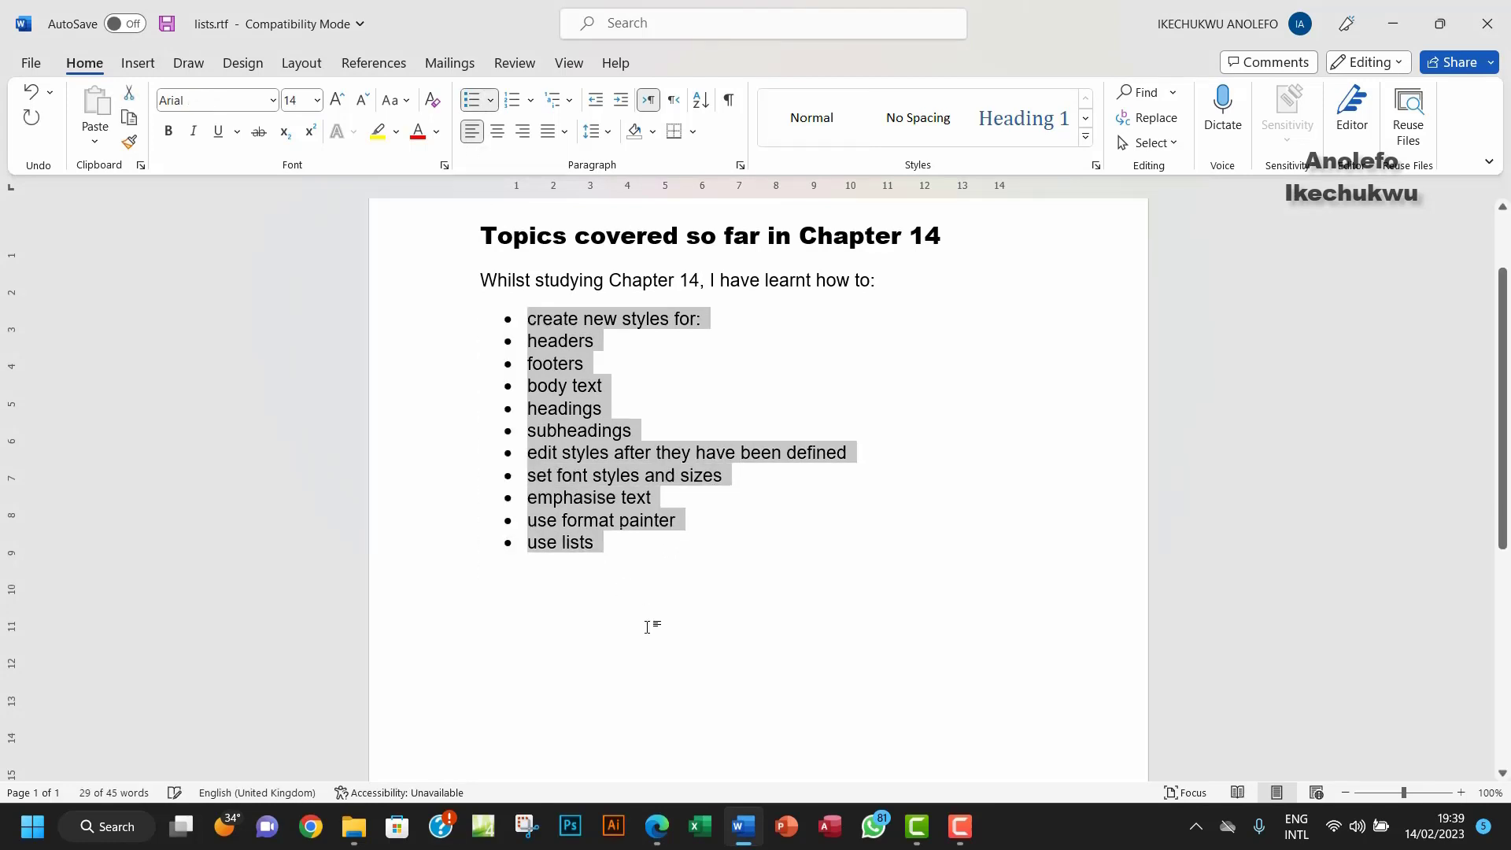
{"action": "left_click", "coordinate": [666, 831]}
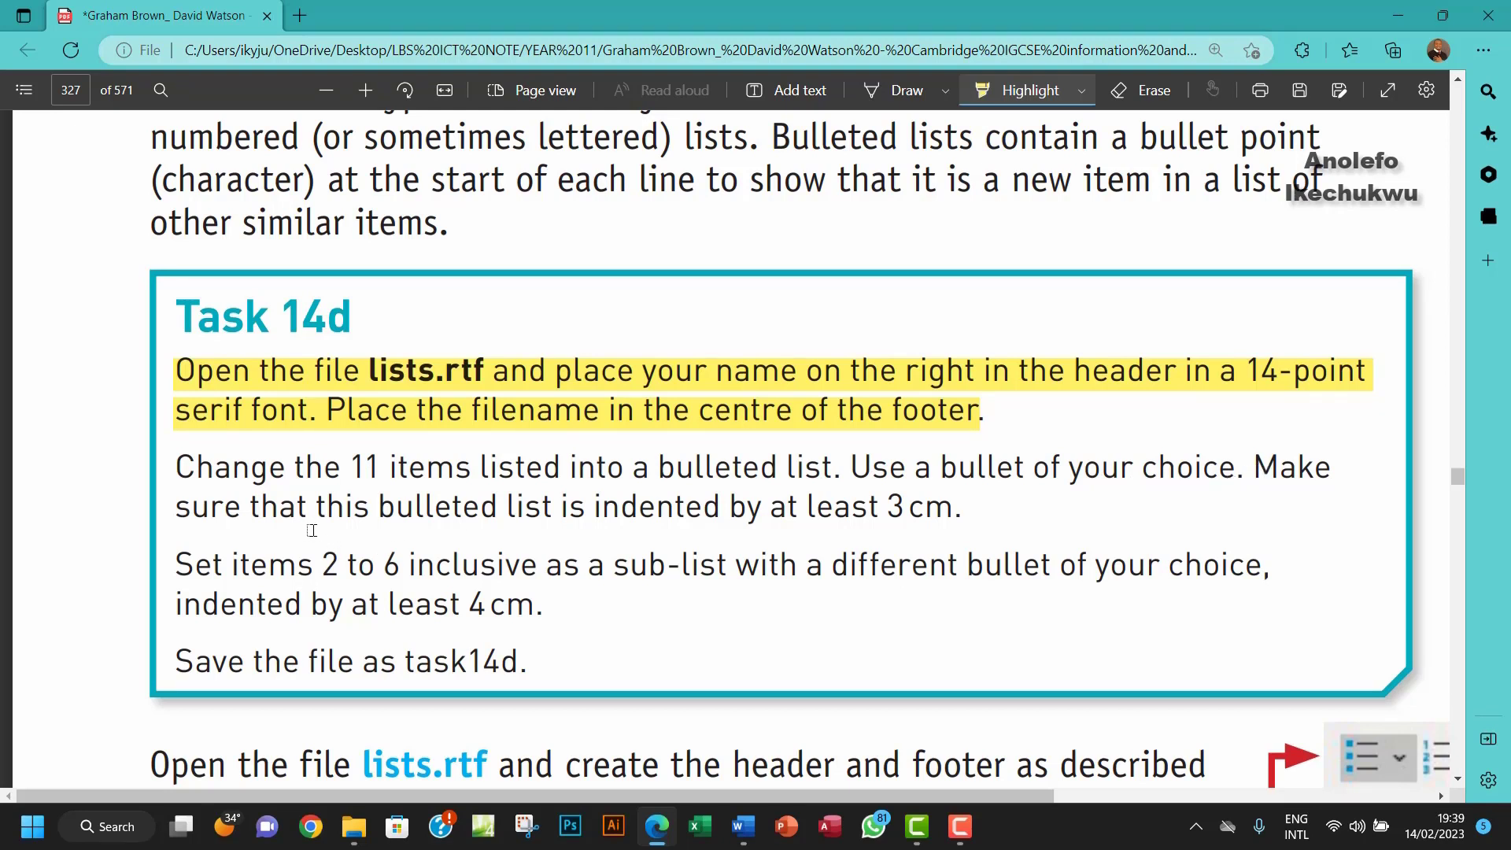
{"action": "left_click_drag", "start_coordinate": [339, 520], "coordinate": [947, 511]}
Step: Set the bulleted list's Before text indent to 3 cm, then go back to the Task 14d PDF
{"action": "mouse_move", "coordinate": [743, 826]}
{"action": "left_click", "coordinate": [705, 669]}
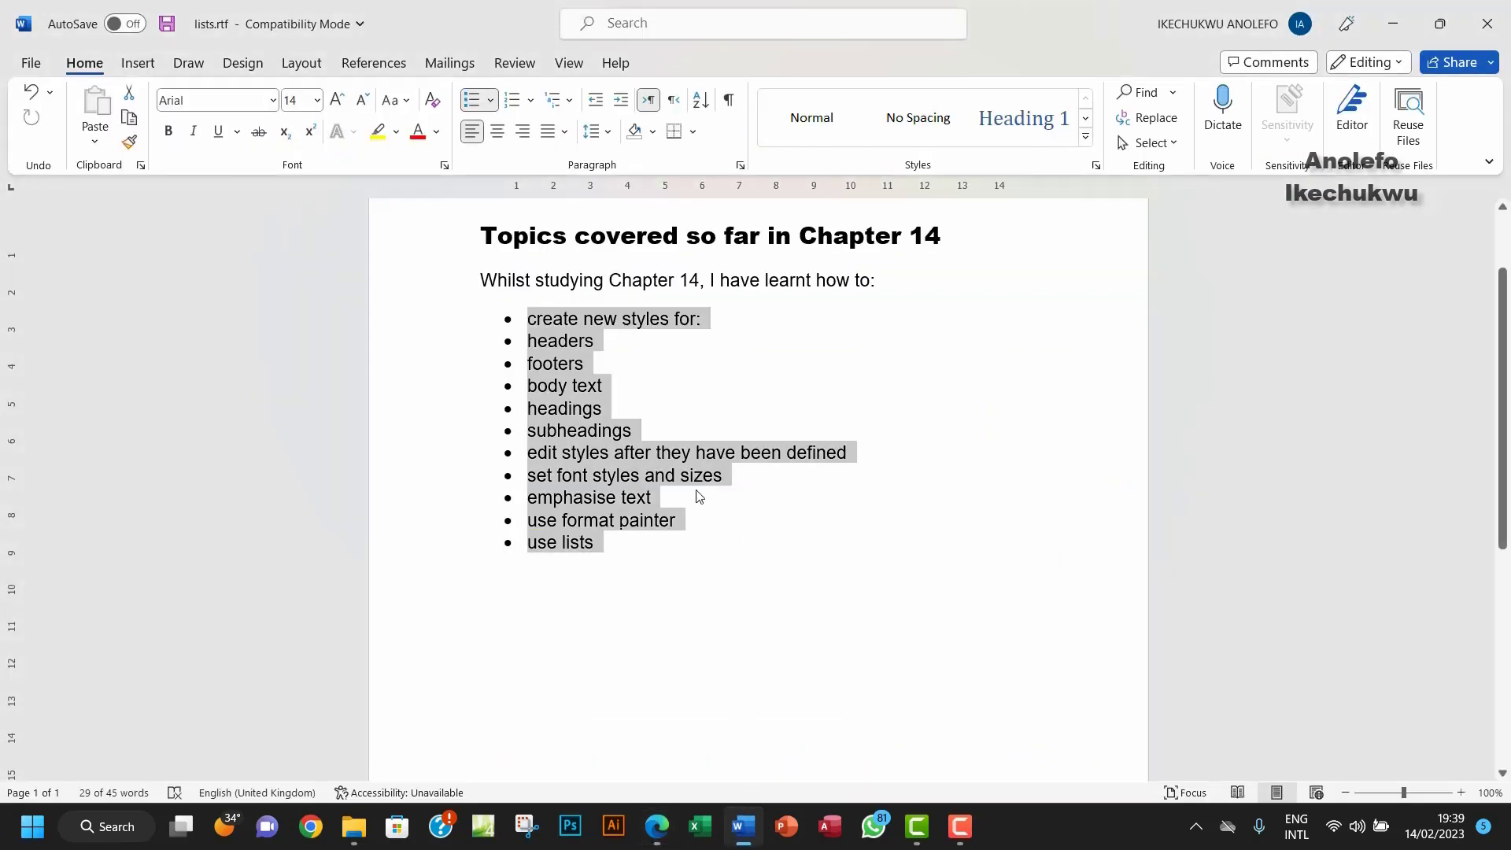
{"action": "left_click", "coordinate": [740, 164]}
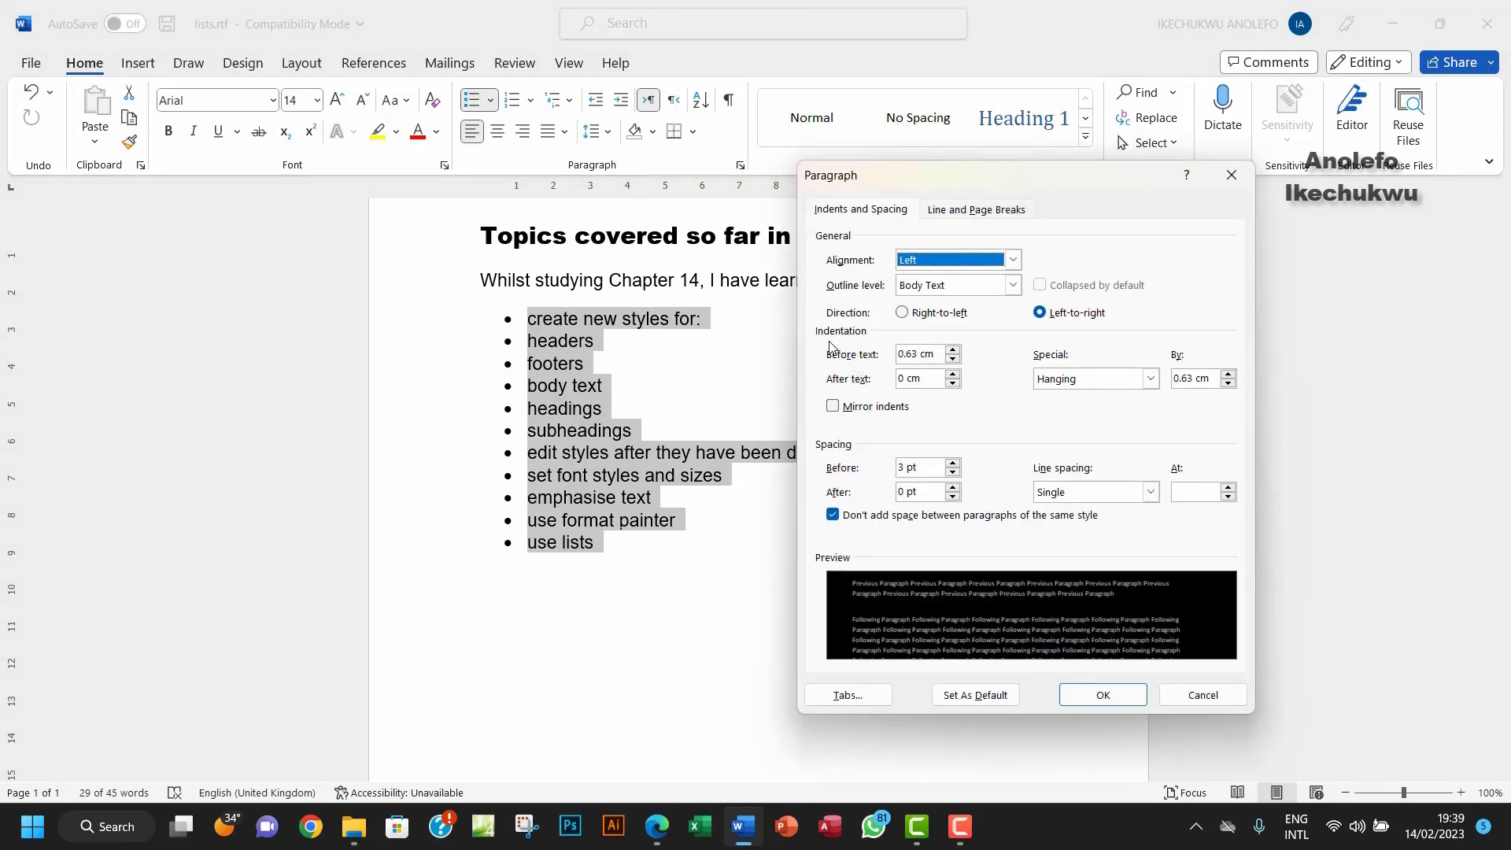
{"action": "left_click", "coordinate": [938, 354]}
{"action": "type", "text": "3"}
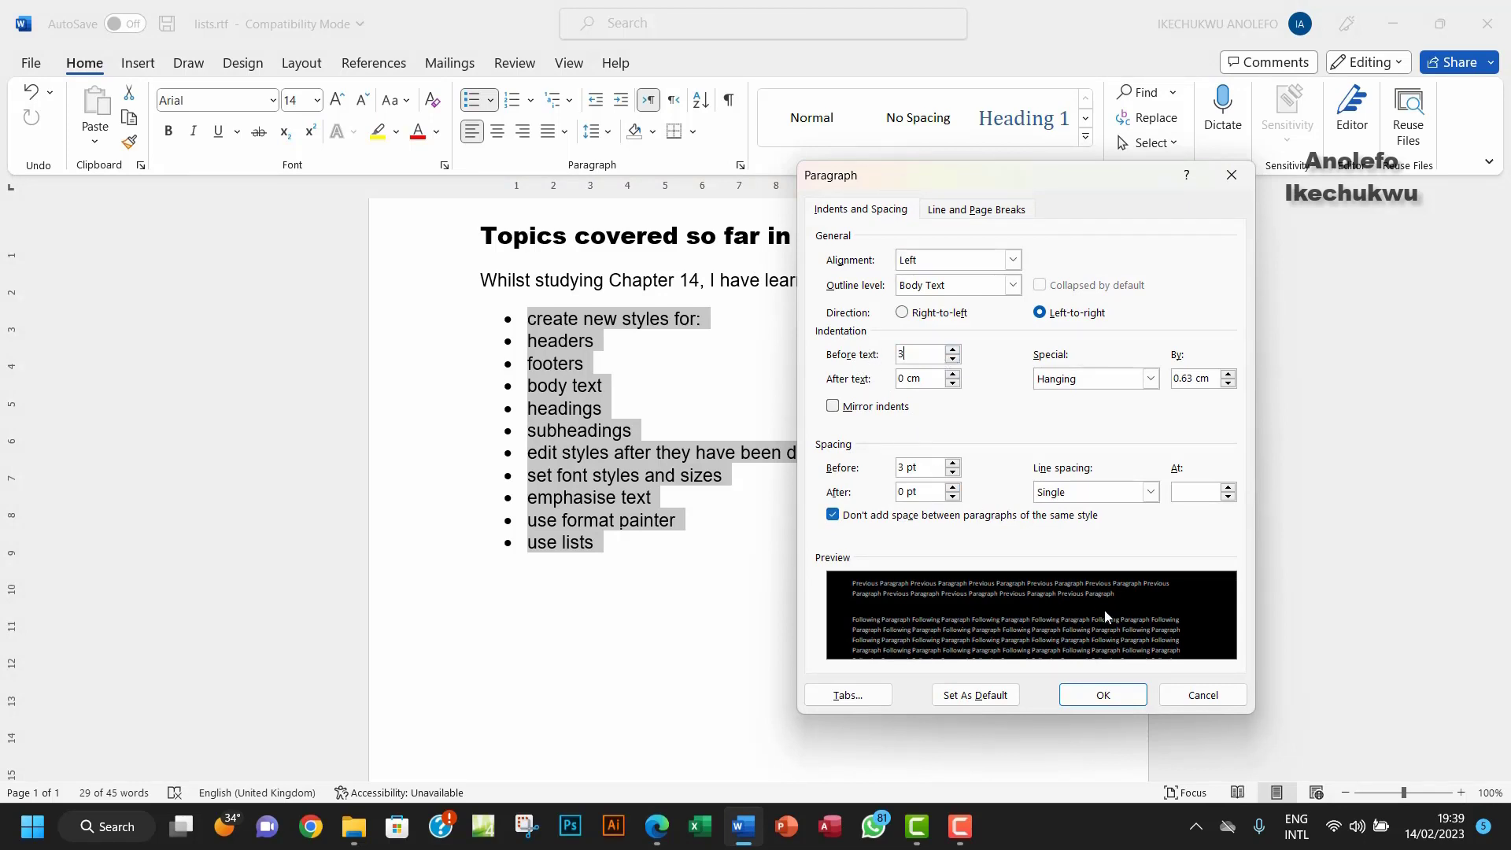
{"action": "left_click", "coordinate": [1091, 693]}
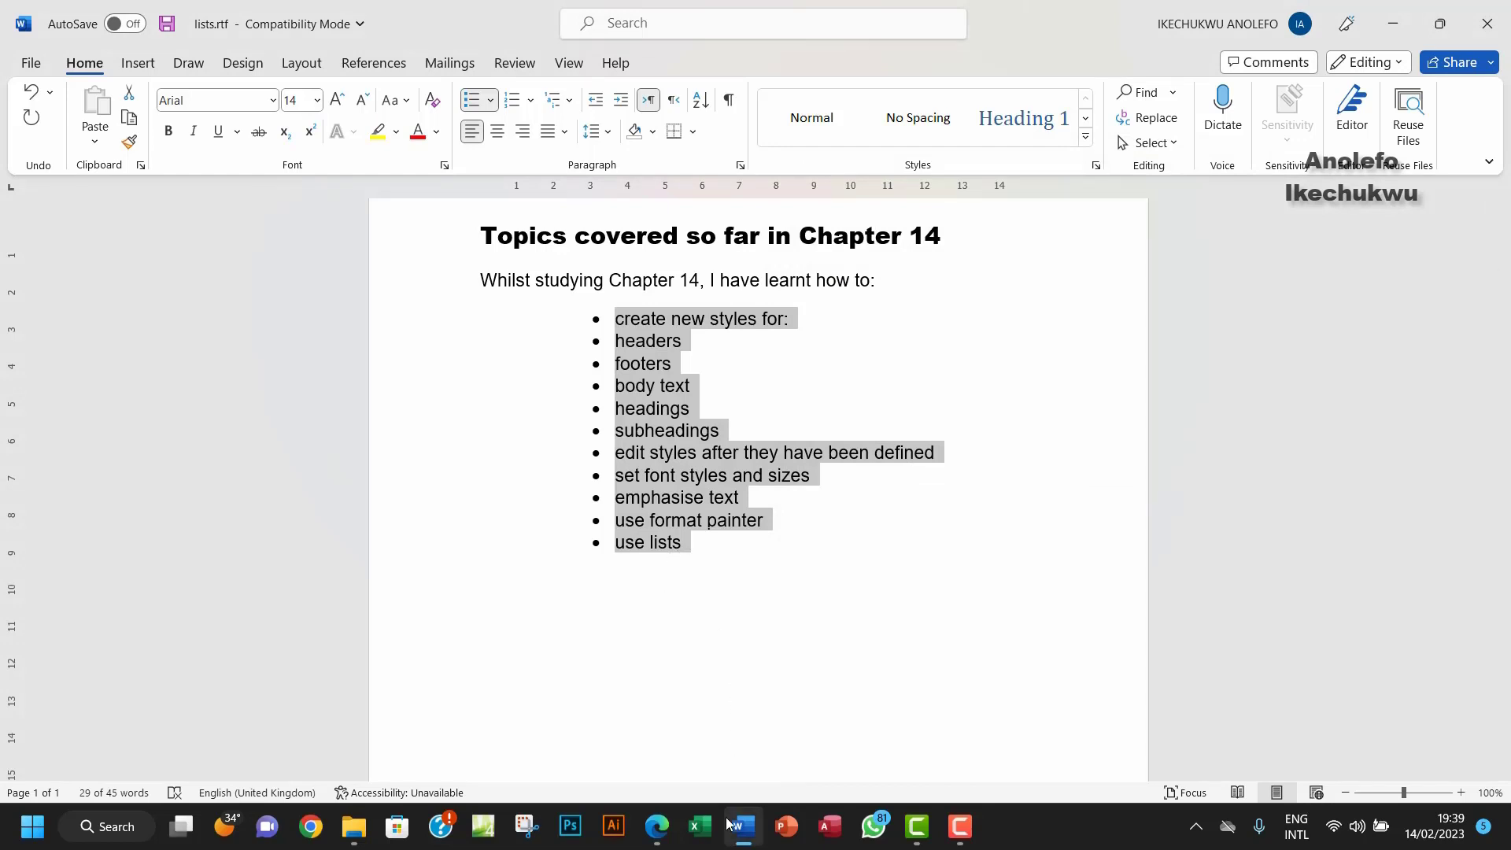
{"action": "left_click", "coordinate": [656, 828]}
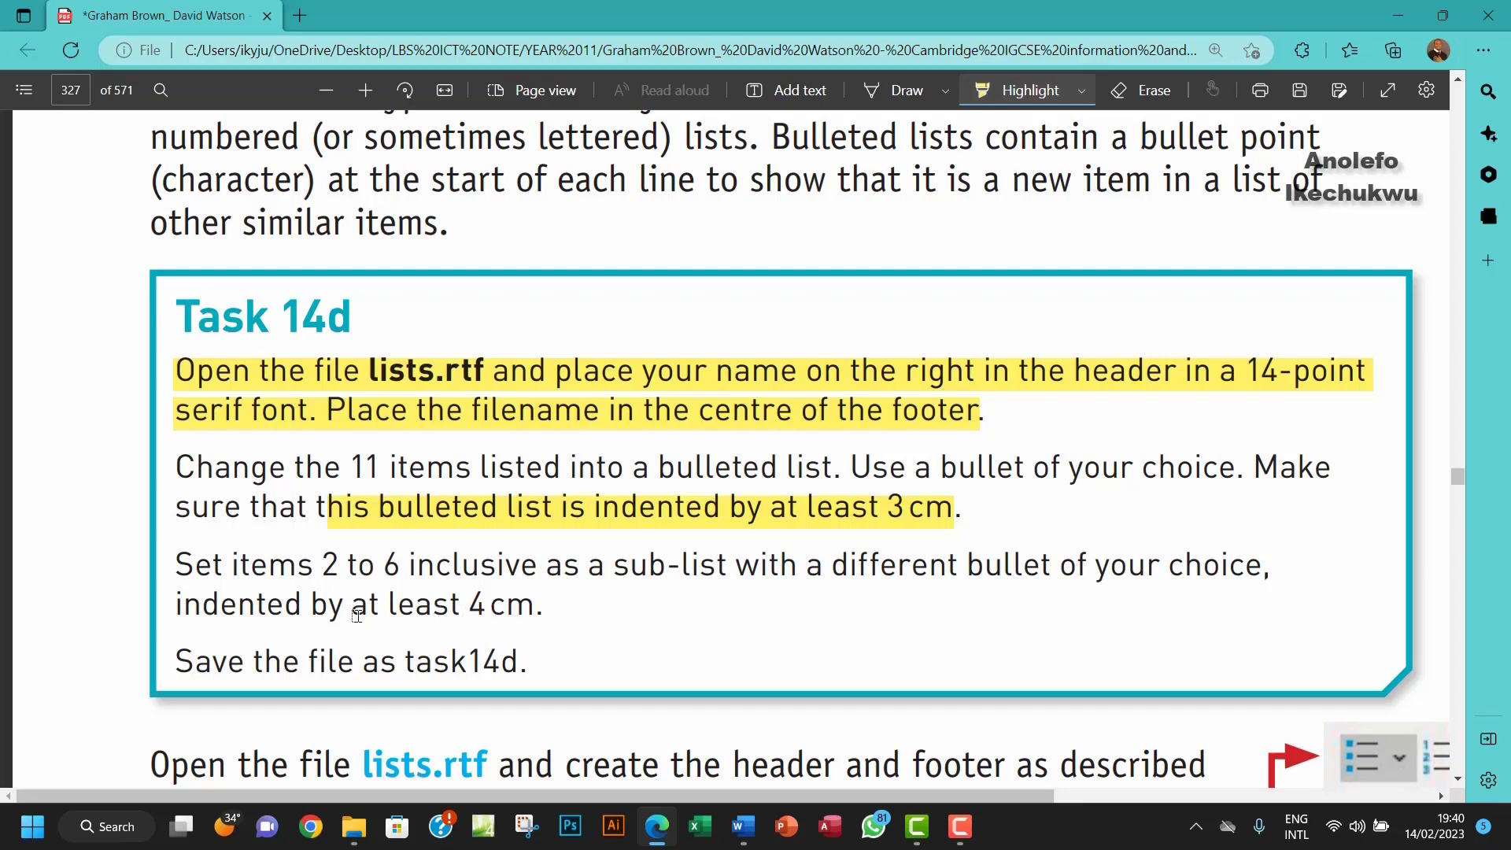
Step: Highlight '2 to 6' in Task 14d, then select items headers through subheadings in Word
{"action": "left_click_drag", "start_coordinate": [321, 569], "coordinate": [410, 569]}
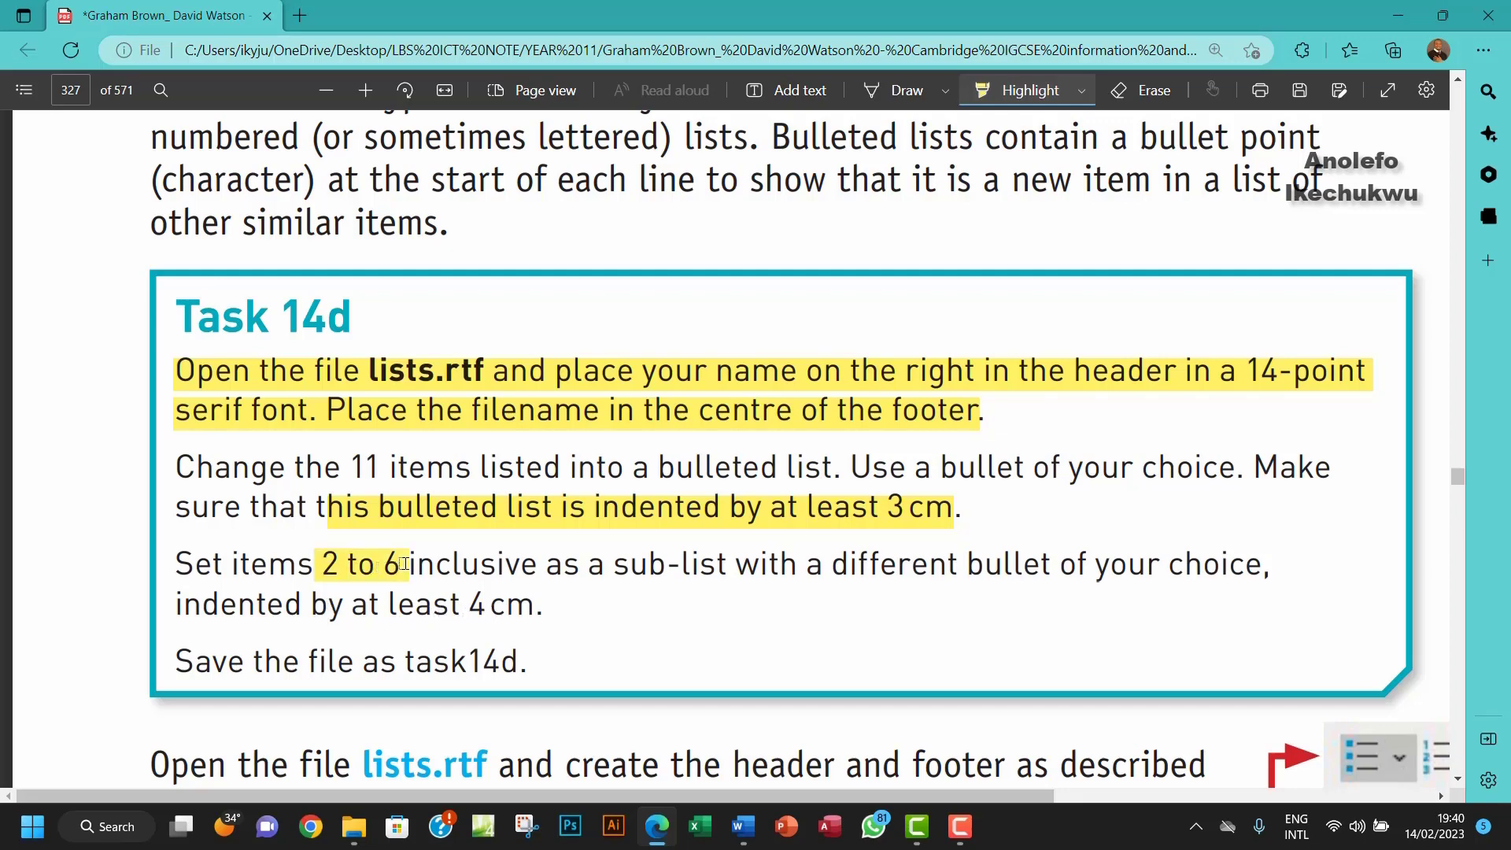
{"action": "left_click", "coordinate": [743, 827]}
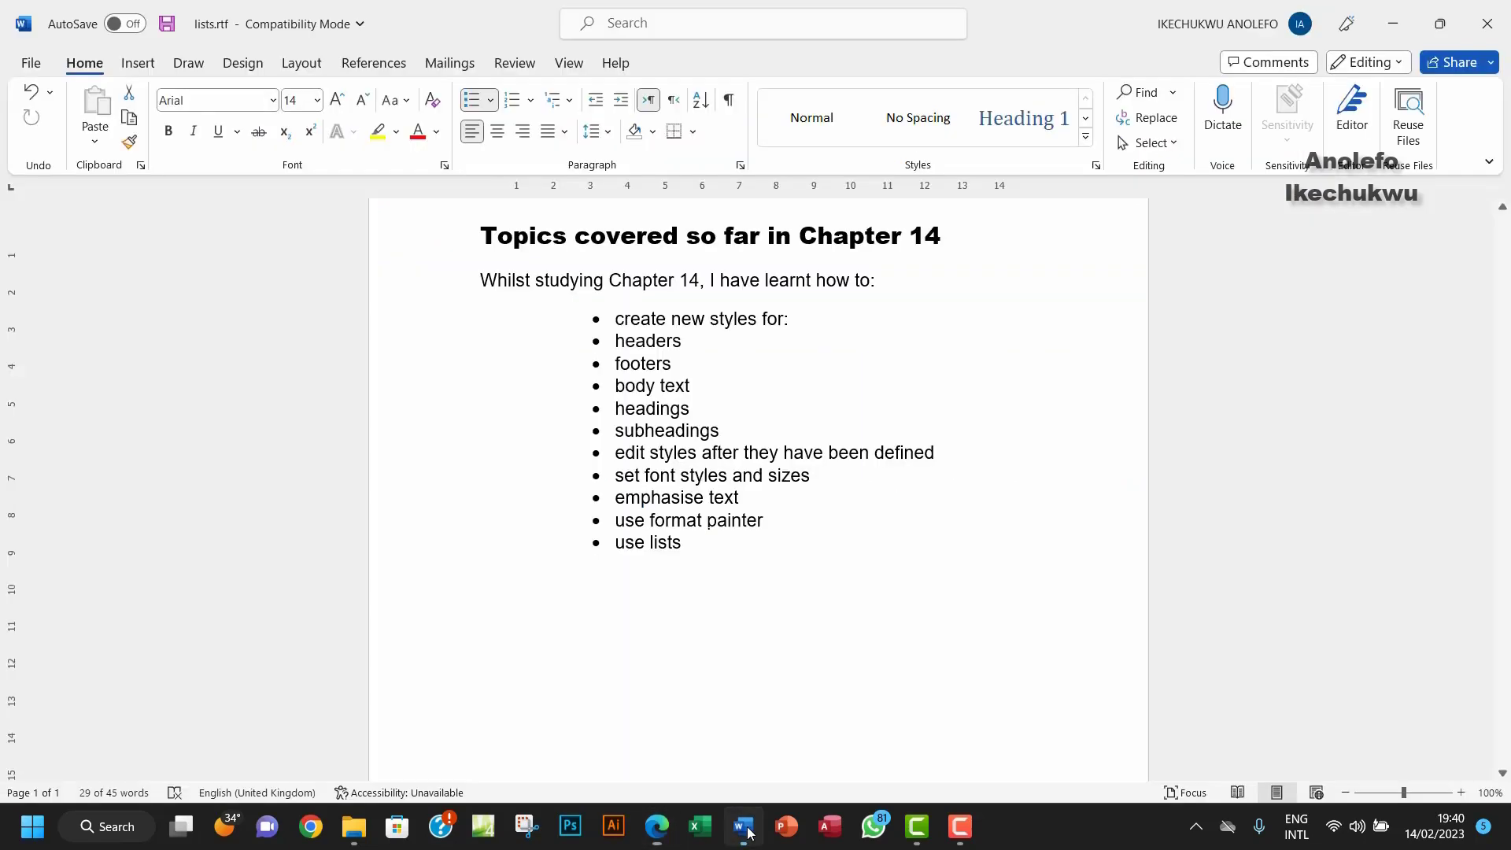
{"action": "left_click", "coordinate": [618, 341]}
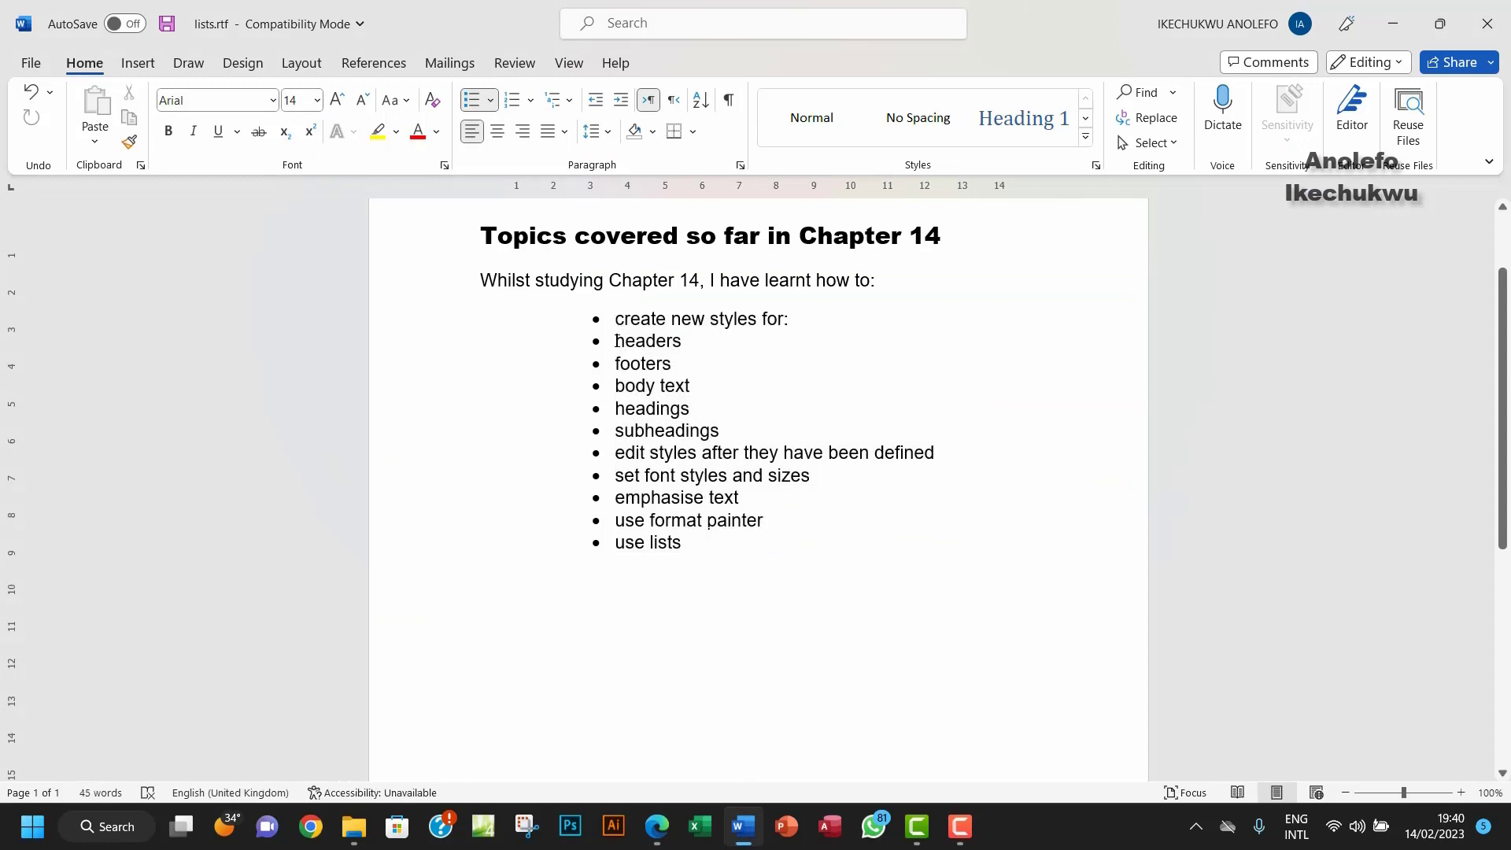
{"action": "left_click_drag", "start_coordinate": [618, 340], "coordinate": [705, 431]}
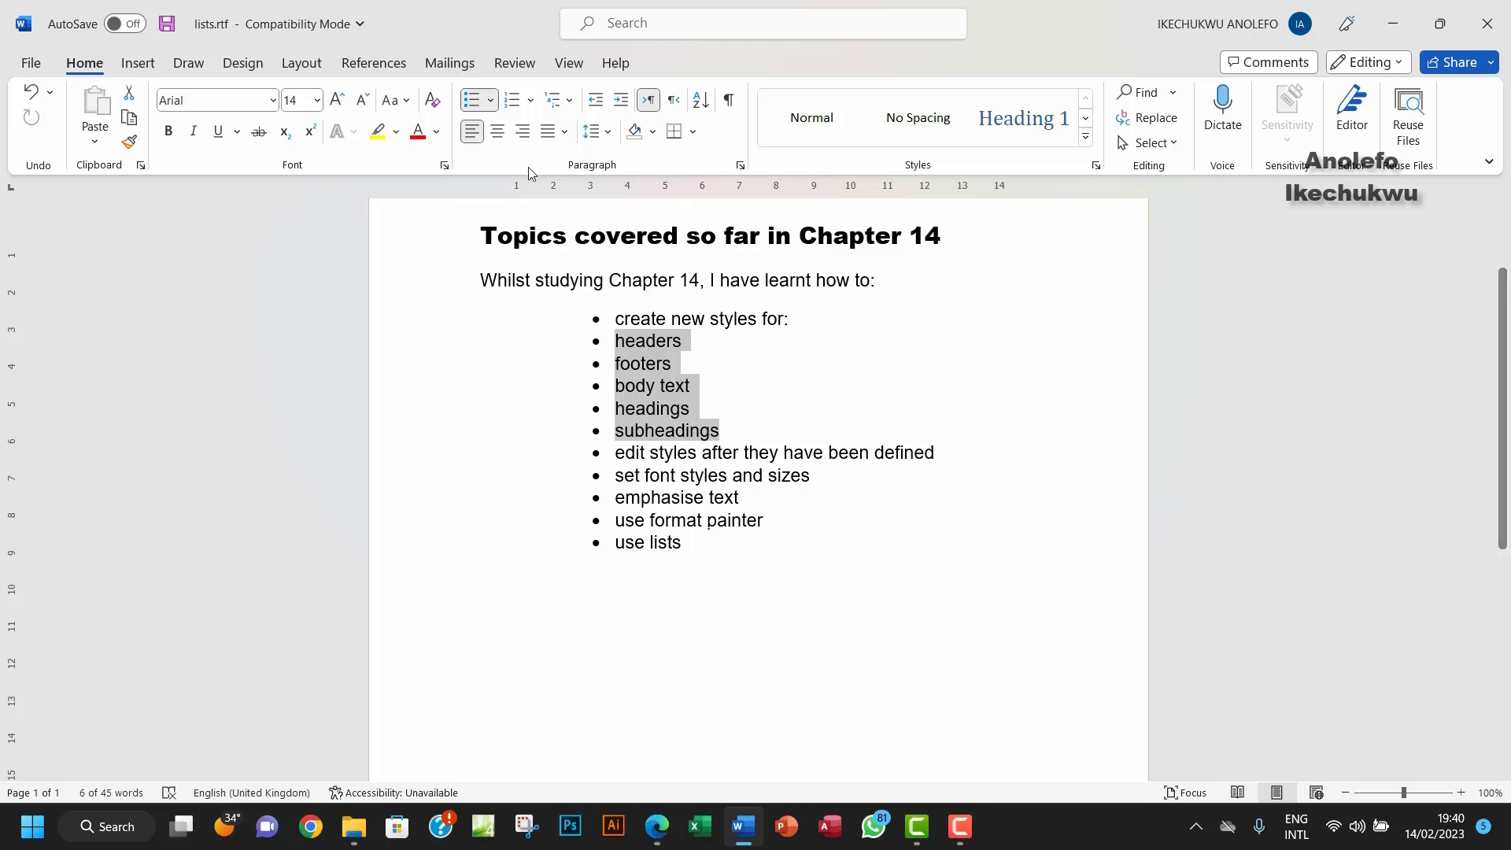
Step: Give headers through subheadings the four-diamond bullet and a 4 cm Before text indent
{"action": "left_click", "coordinate": [494, 109]}
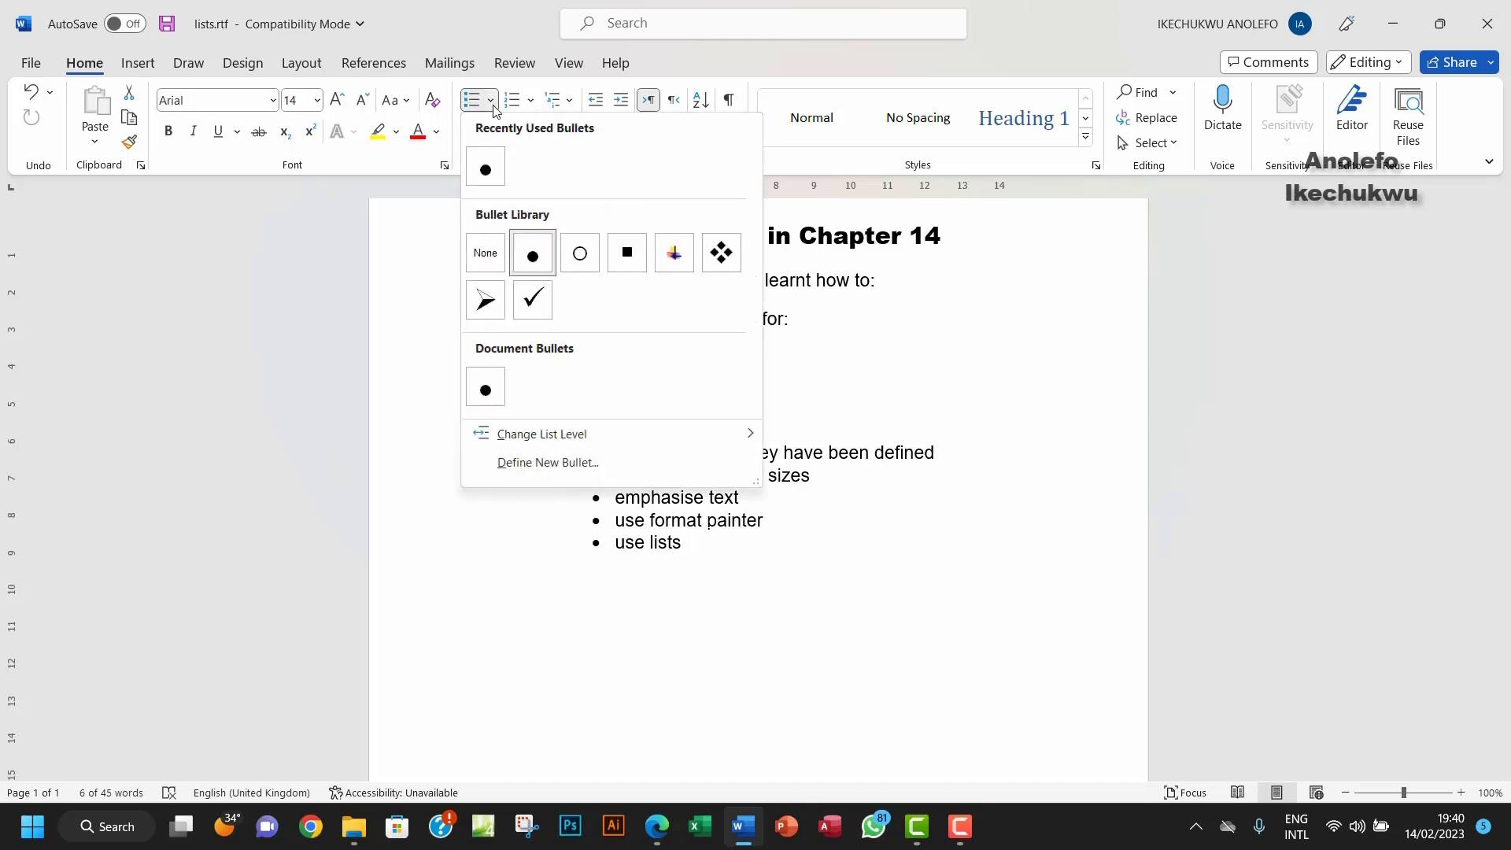
{"action": "left_click", "coordinate": [720, 253]}
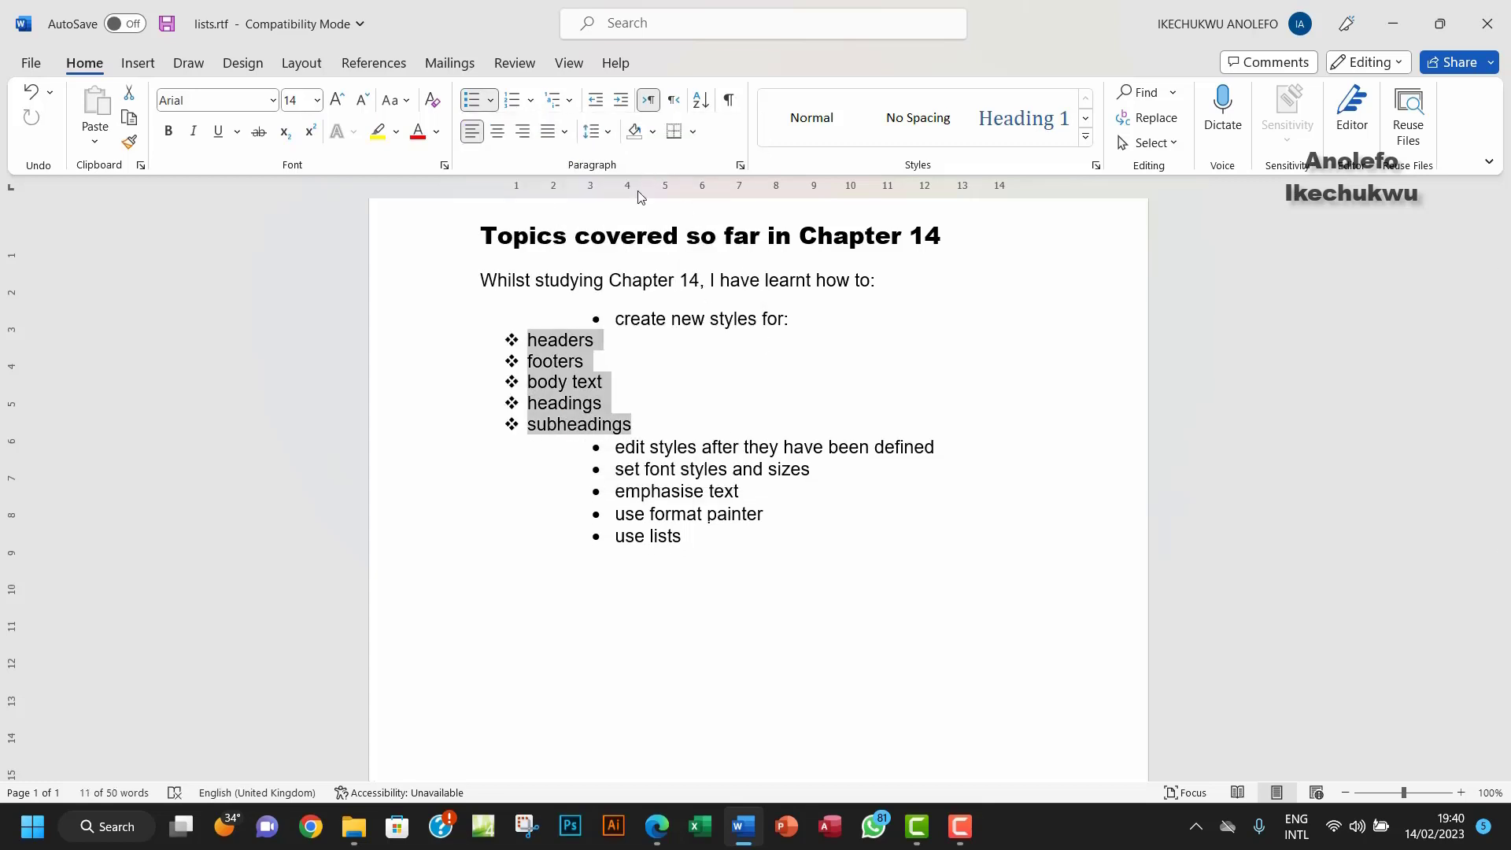
{"action": "left_click", "coordinate": [740, 165]}
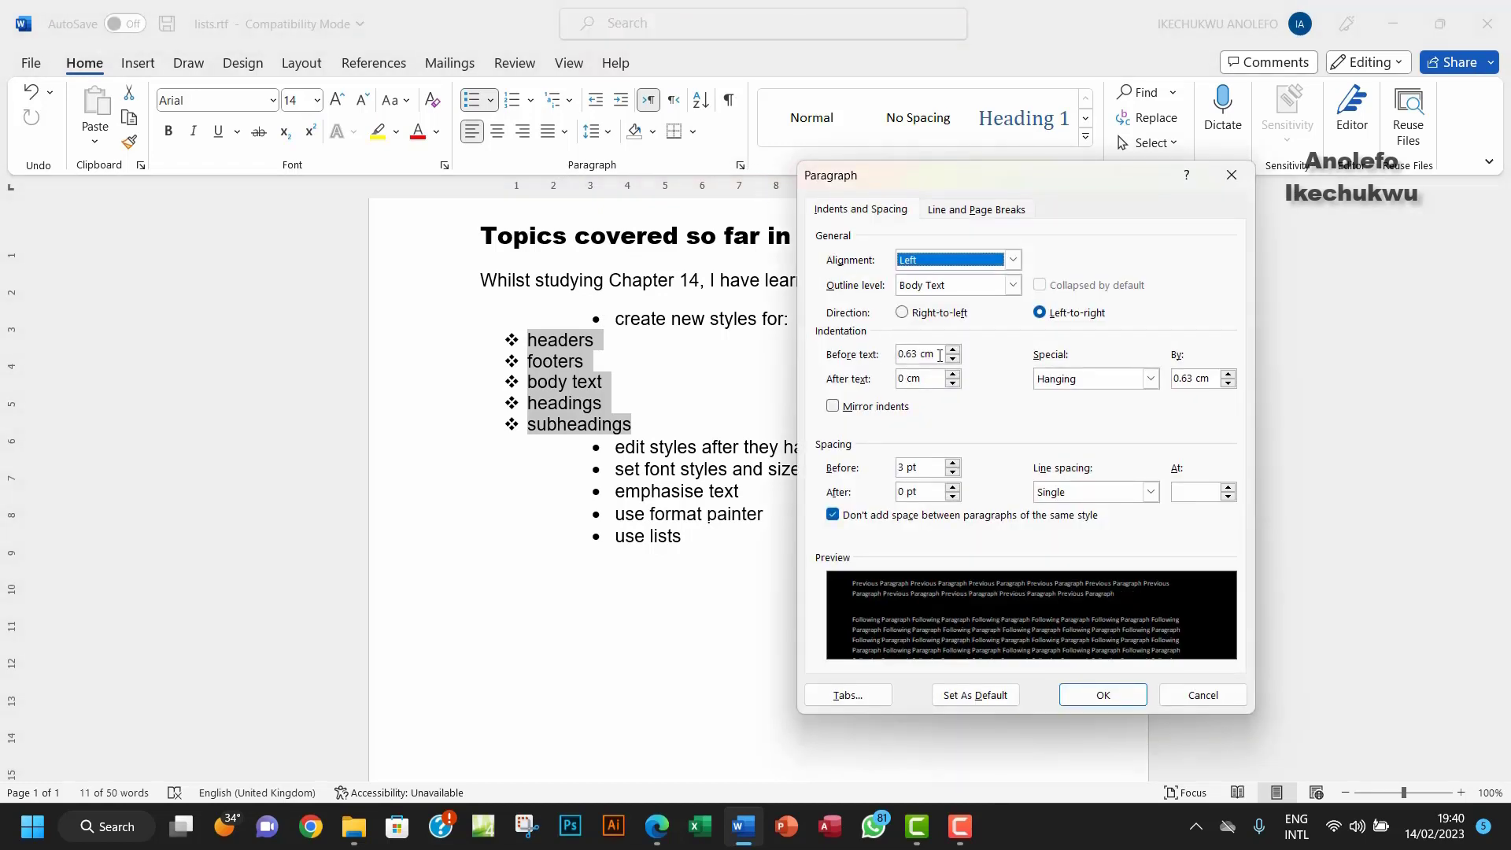
{"action": "left_click_drag", "start_coordinate": [940, 355], "coordinate": [866, 359]}
{"action": "type", "text": "4"}
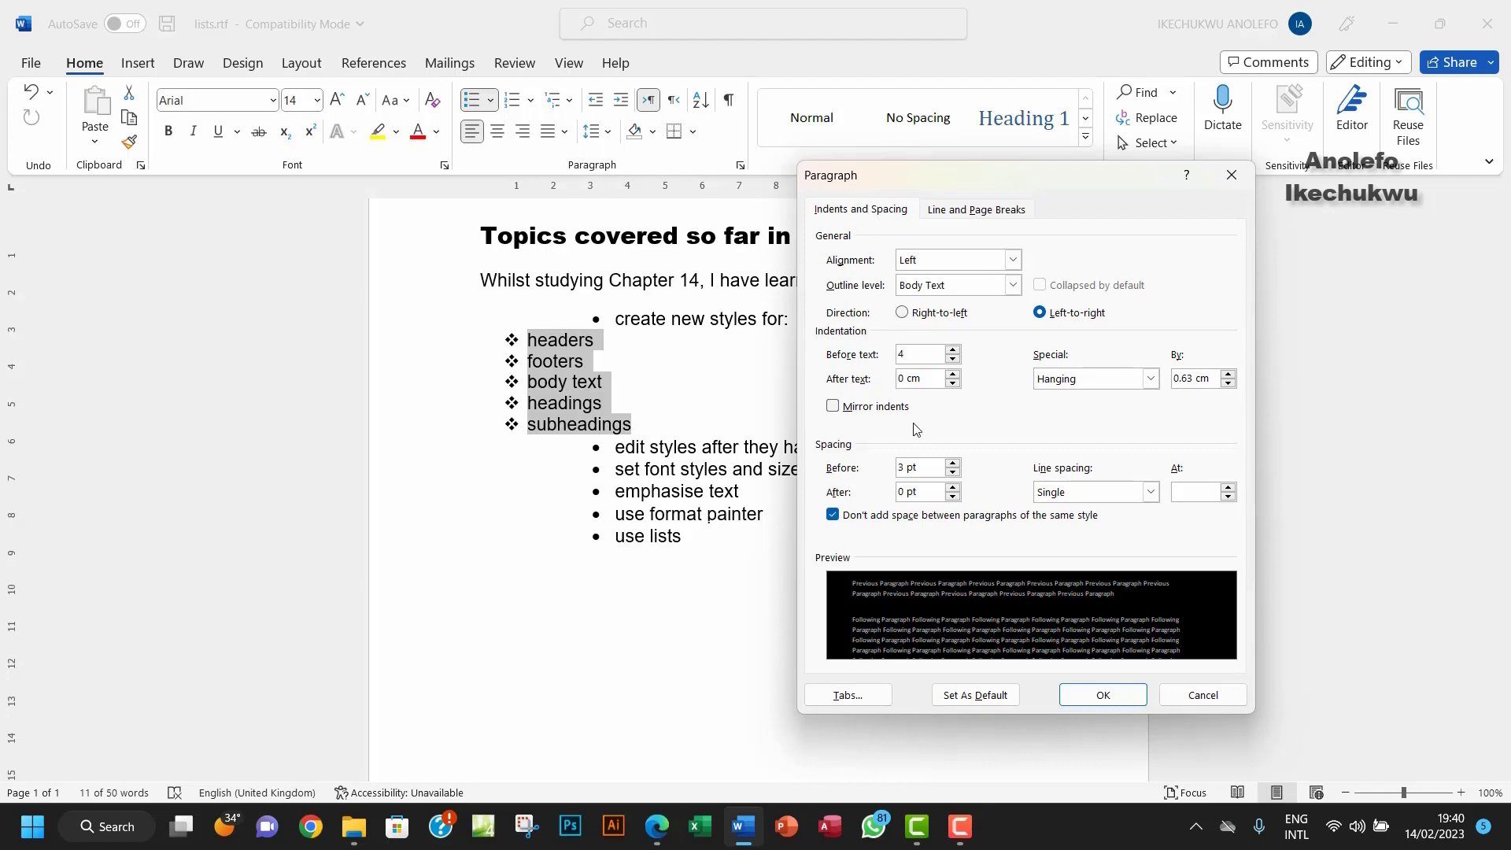
{"action": "left_click", "coordinate": [1102, 696]}
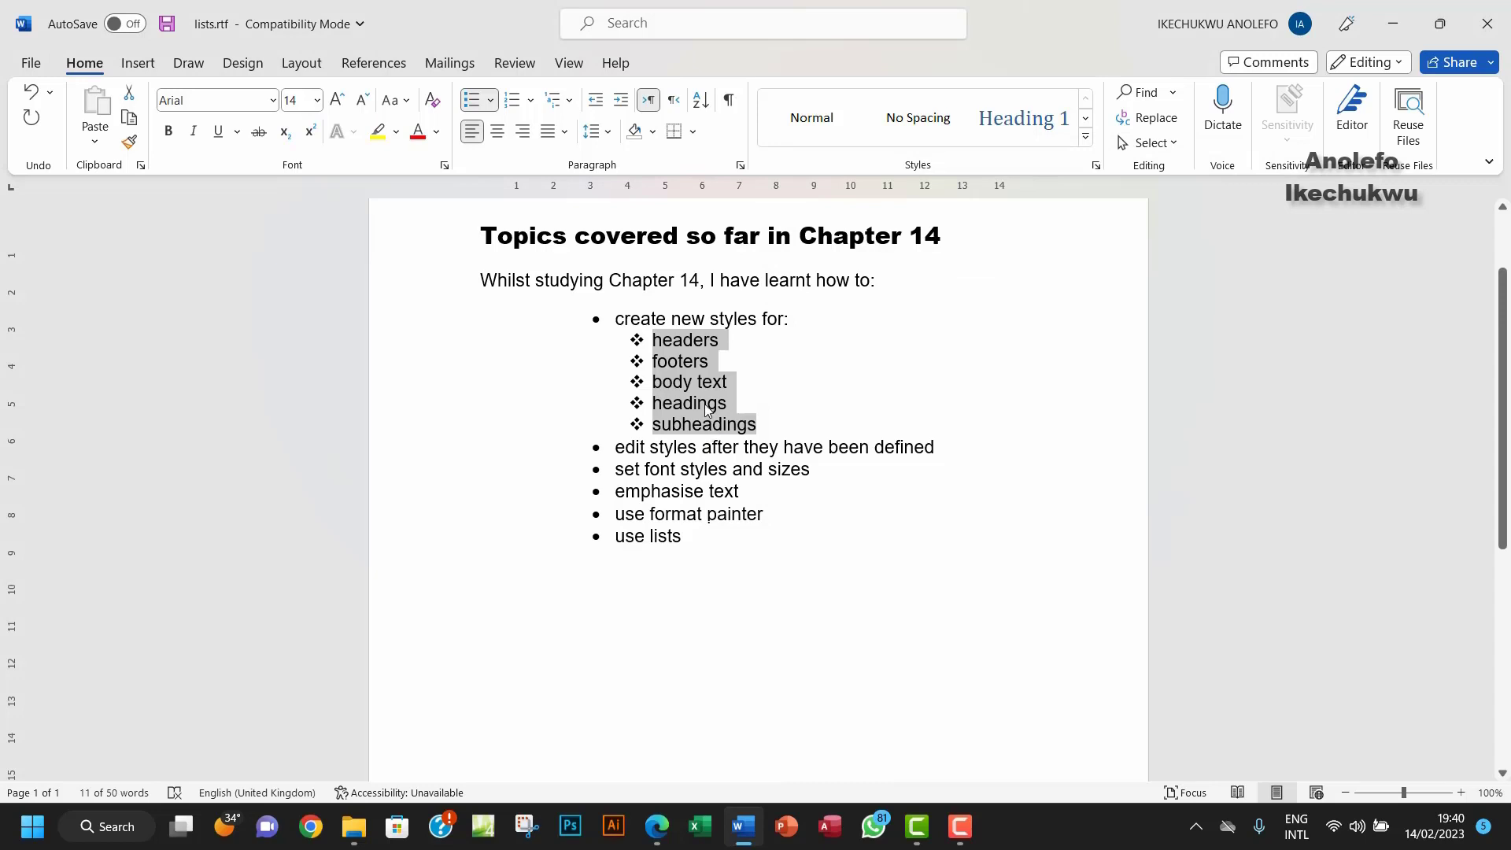
Step: Highlight the 'at least 4 cm' sub-list indent requirement in Task 14d, then return to Word
{"action": "left_click", "coordinate": [656, 827]}
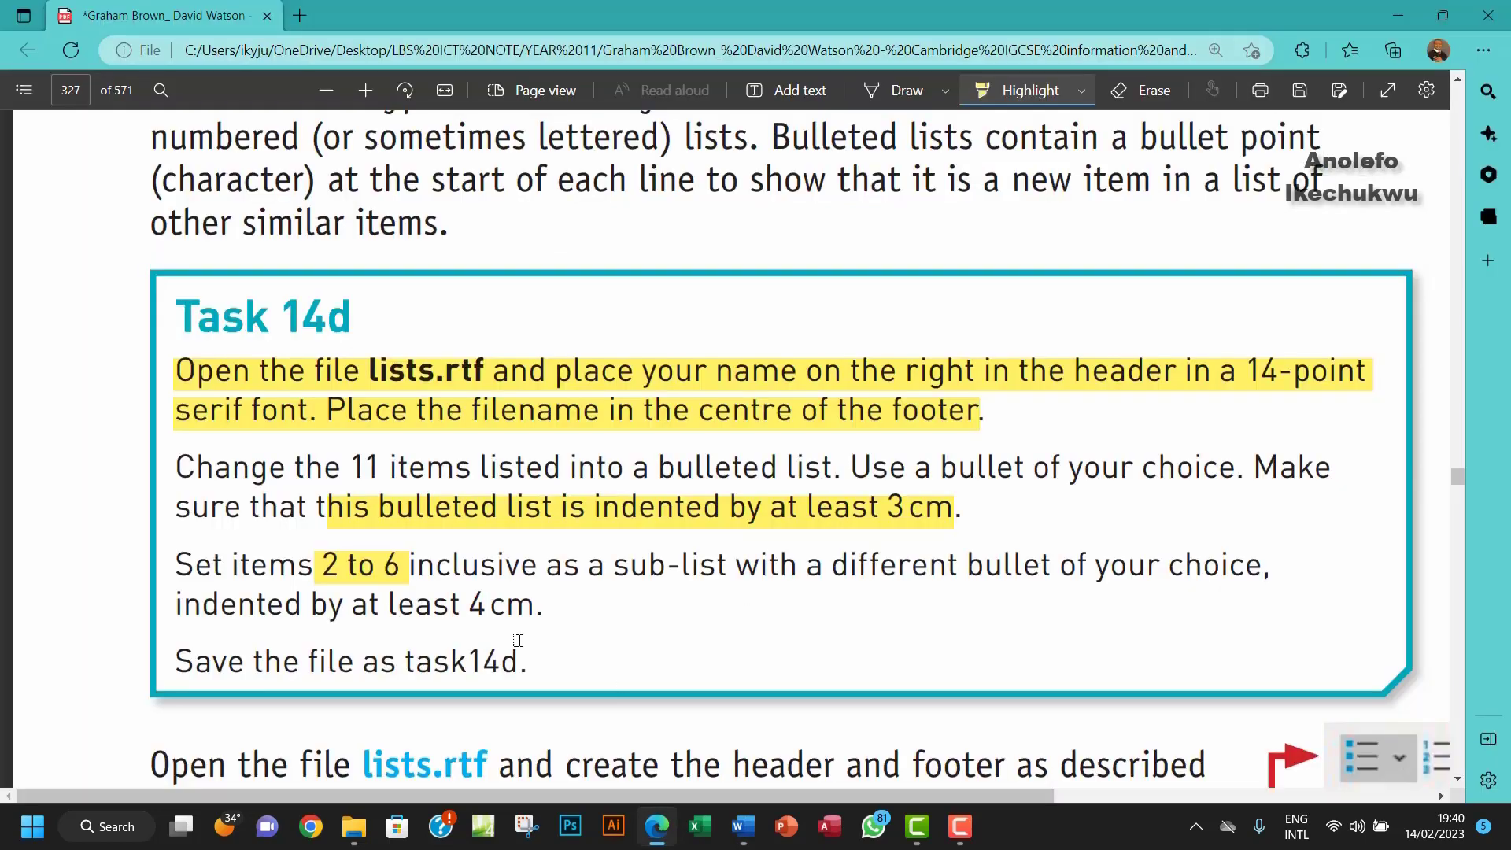
{"action": "left_click_drag", "start_coordinate": [441, 608], "coordinate": [591, 606]}
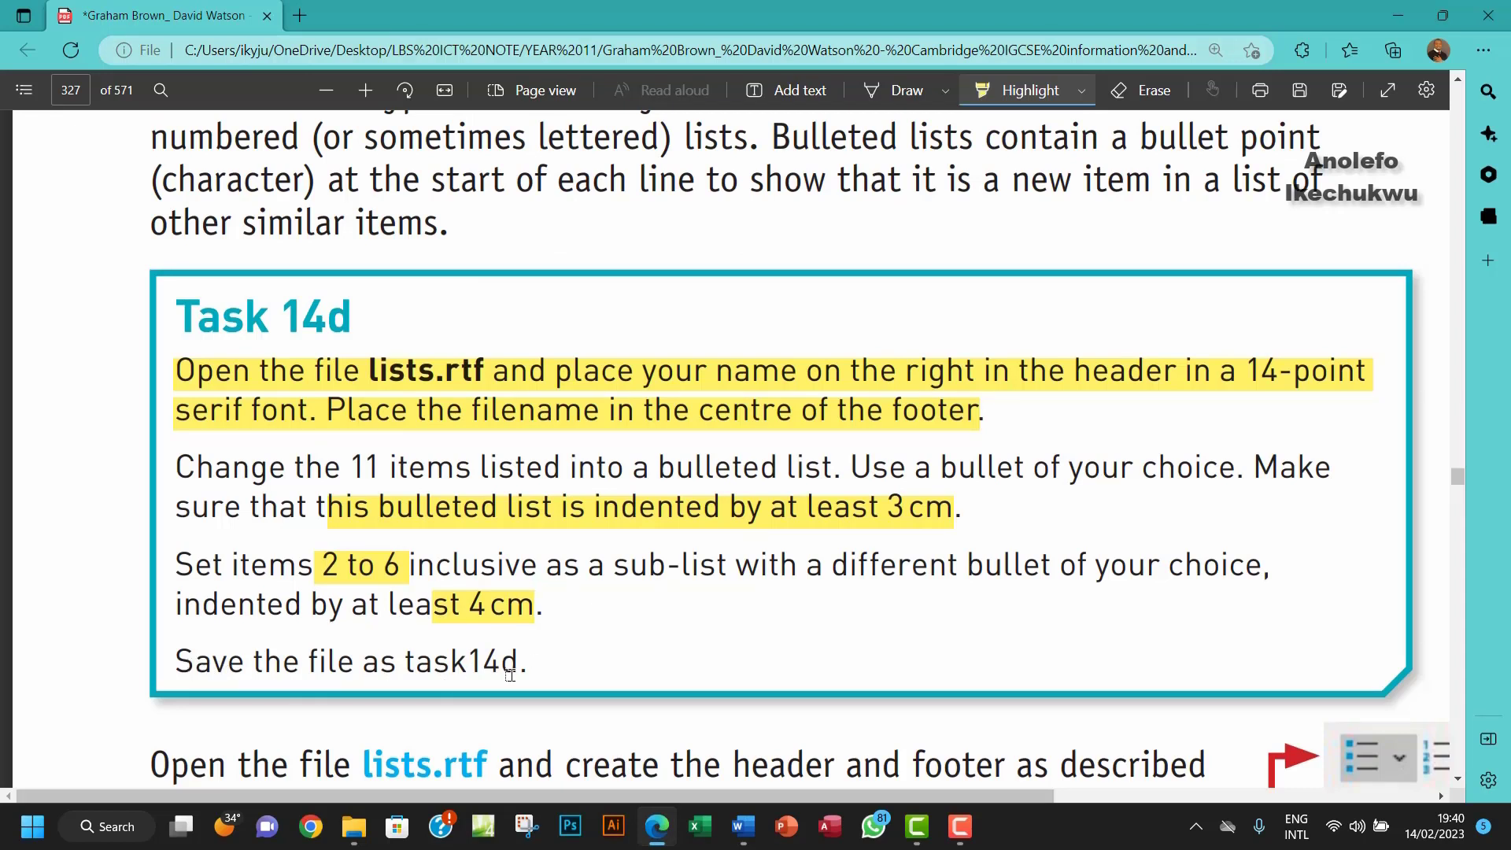
{"action": "left_click", "coordinate": [744, 827]}
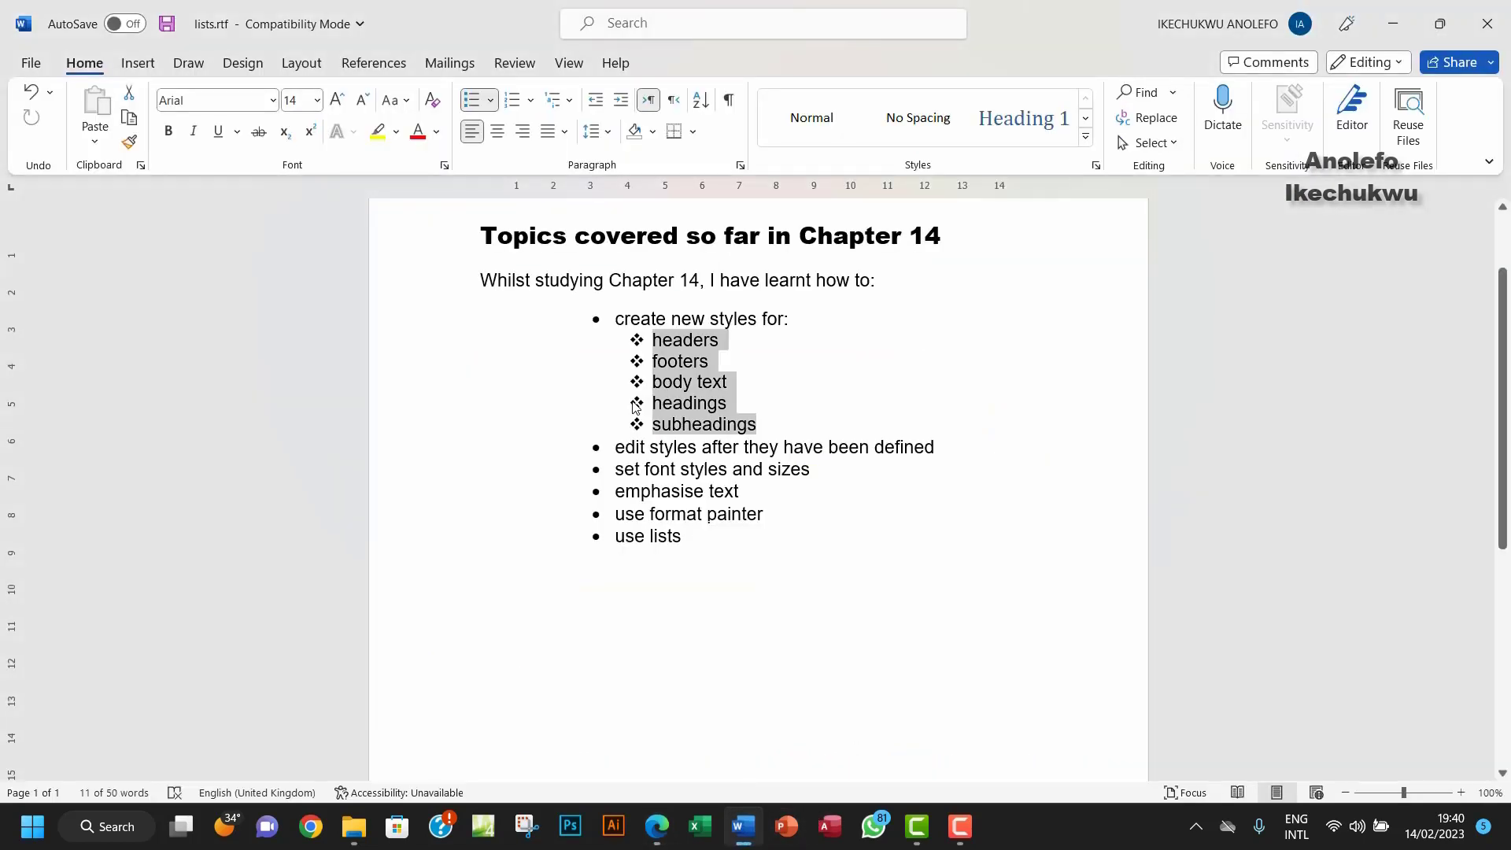
Step: Open Save As and browse to the Chapter 14 tasks files folder
{"action": "left_click", "coordinate": [24, 63]}
{"action": "left_click", "coordinate": [68, 324]}
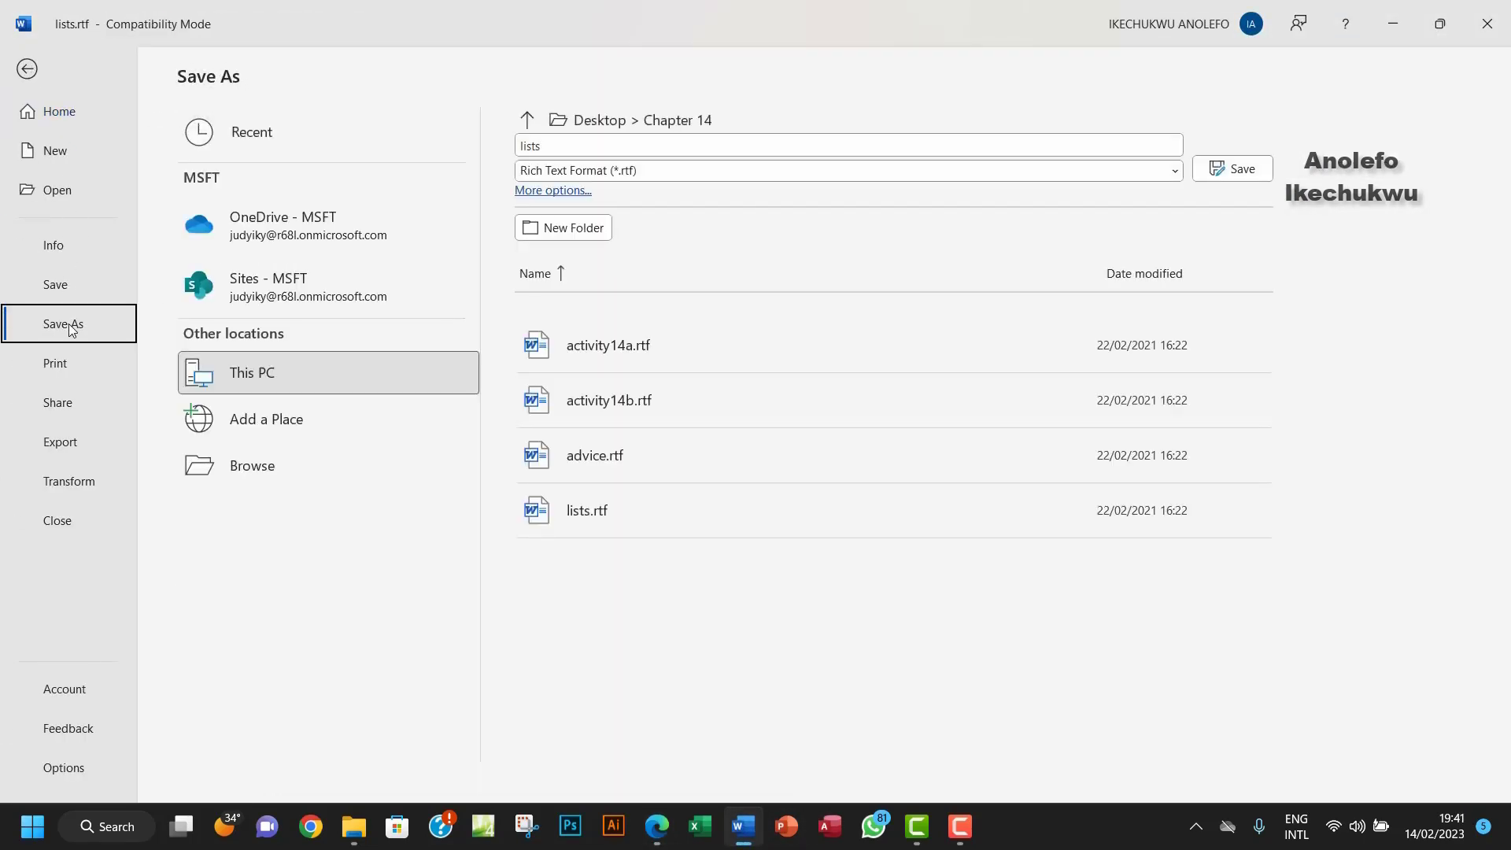
{"action": "left_click", "coordinate": [335, 456]}
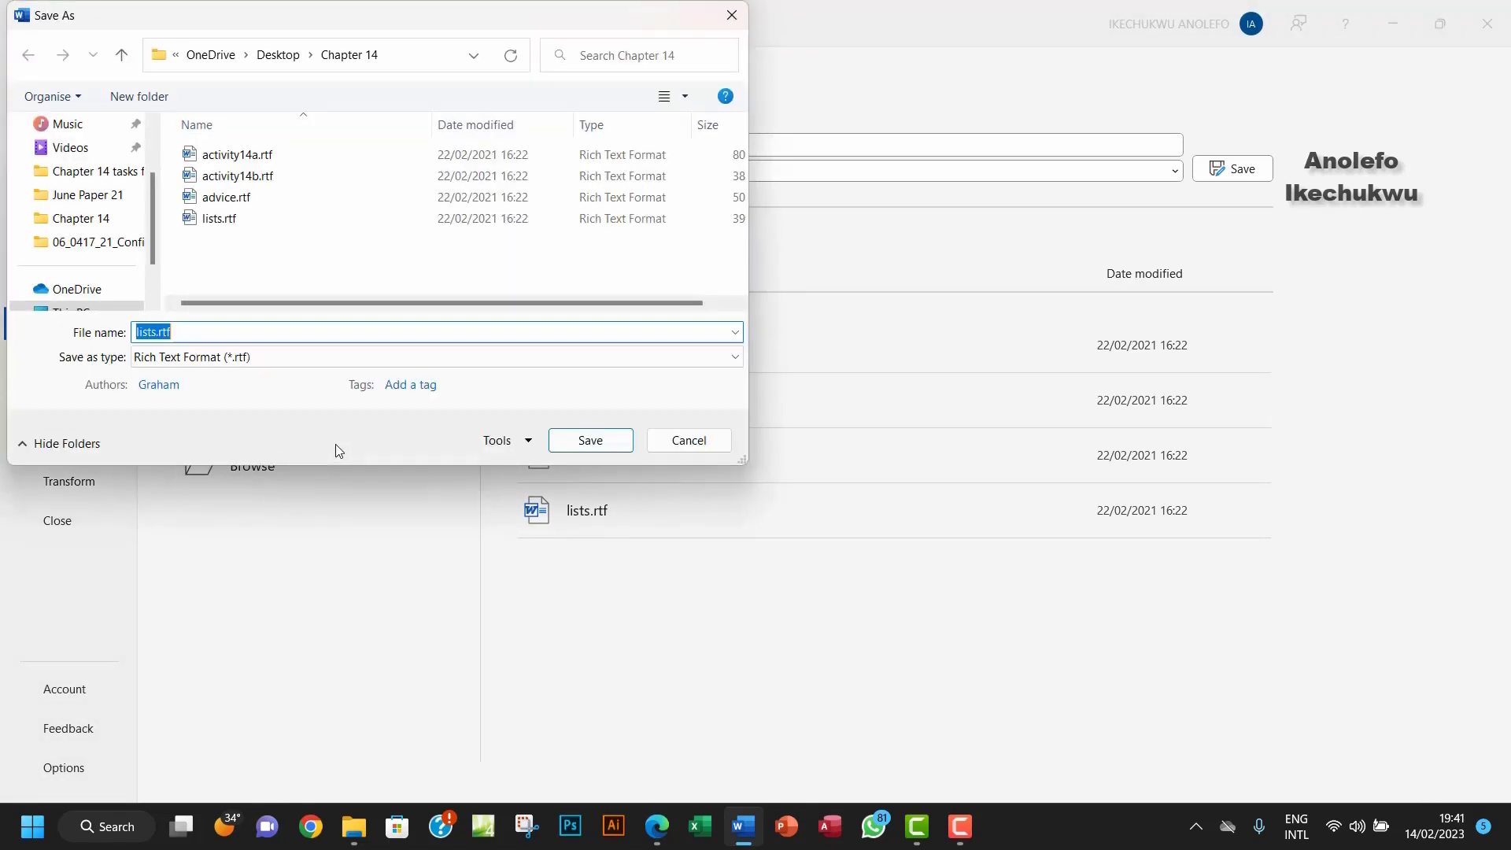
{"action": "left_click", "coordinate": [122, 55]}
{"action": "left_click", "coordinate": [284, 245]}
{"action": "double_click", "coordinate": [283, 246]}
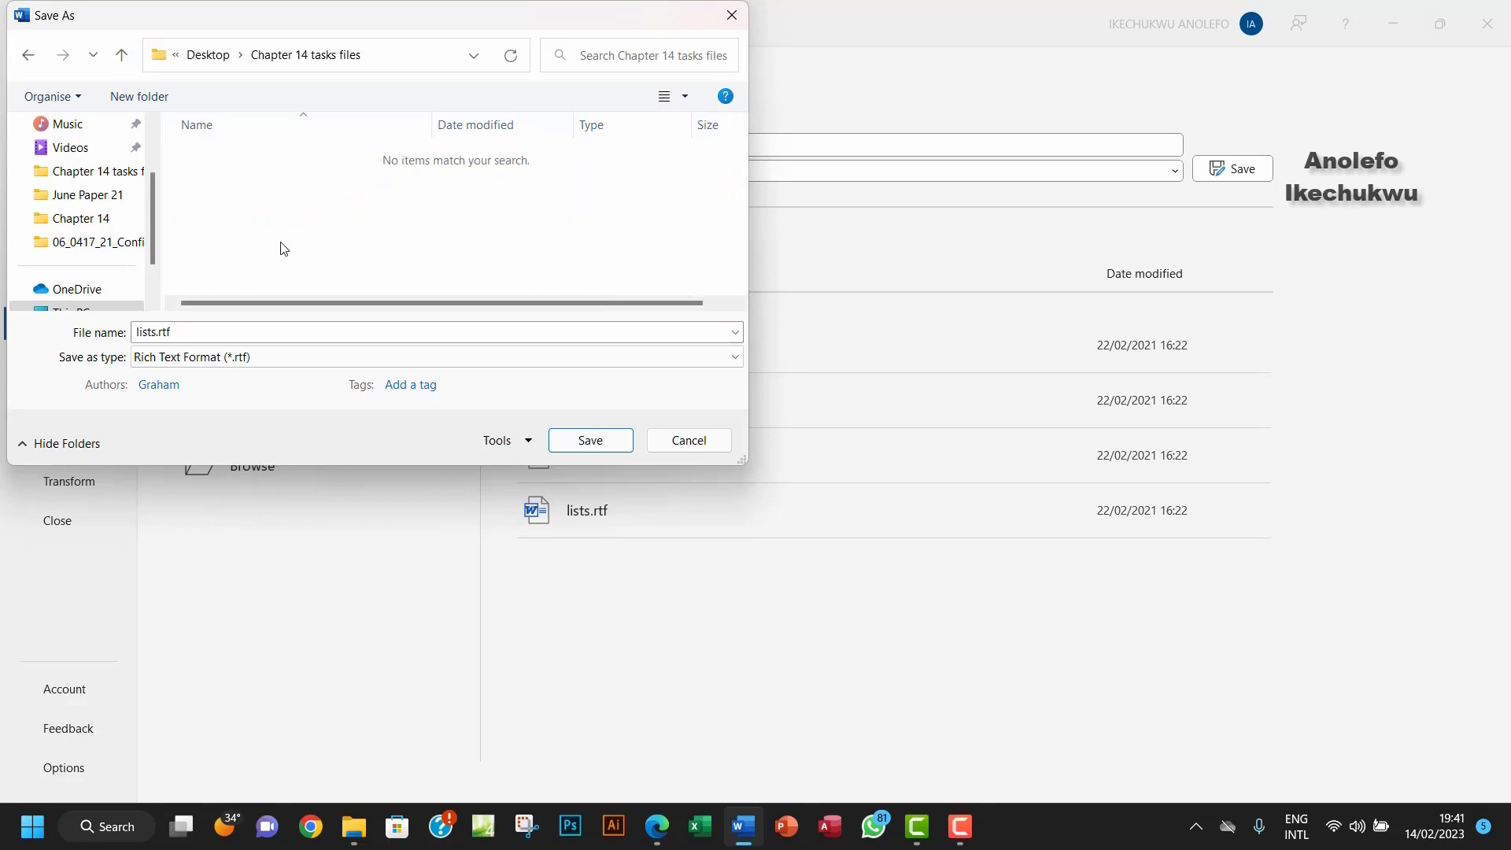
Step: Save as Word Document (*.docx) named task14d, accepting the format upgrade notice
{"action": "left_click", "coordinate": [263, 358]}
{"action": "left_click", "coordinate": [252, 382]}
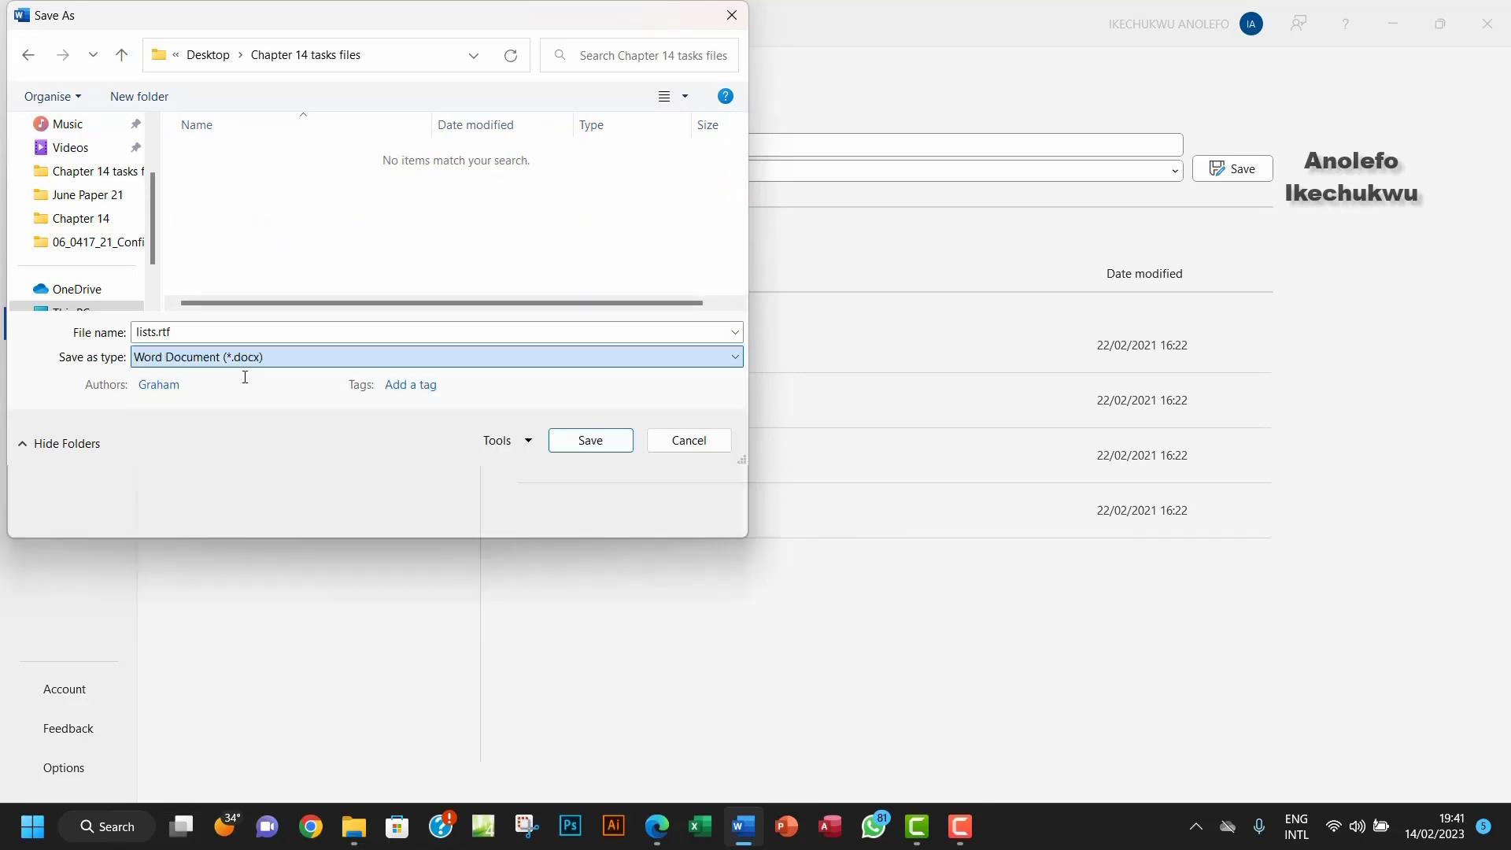
{"action": "left_click", "coordinate": [236, 334]}
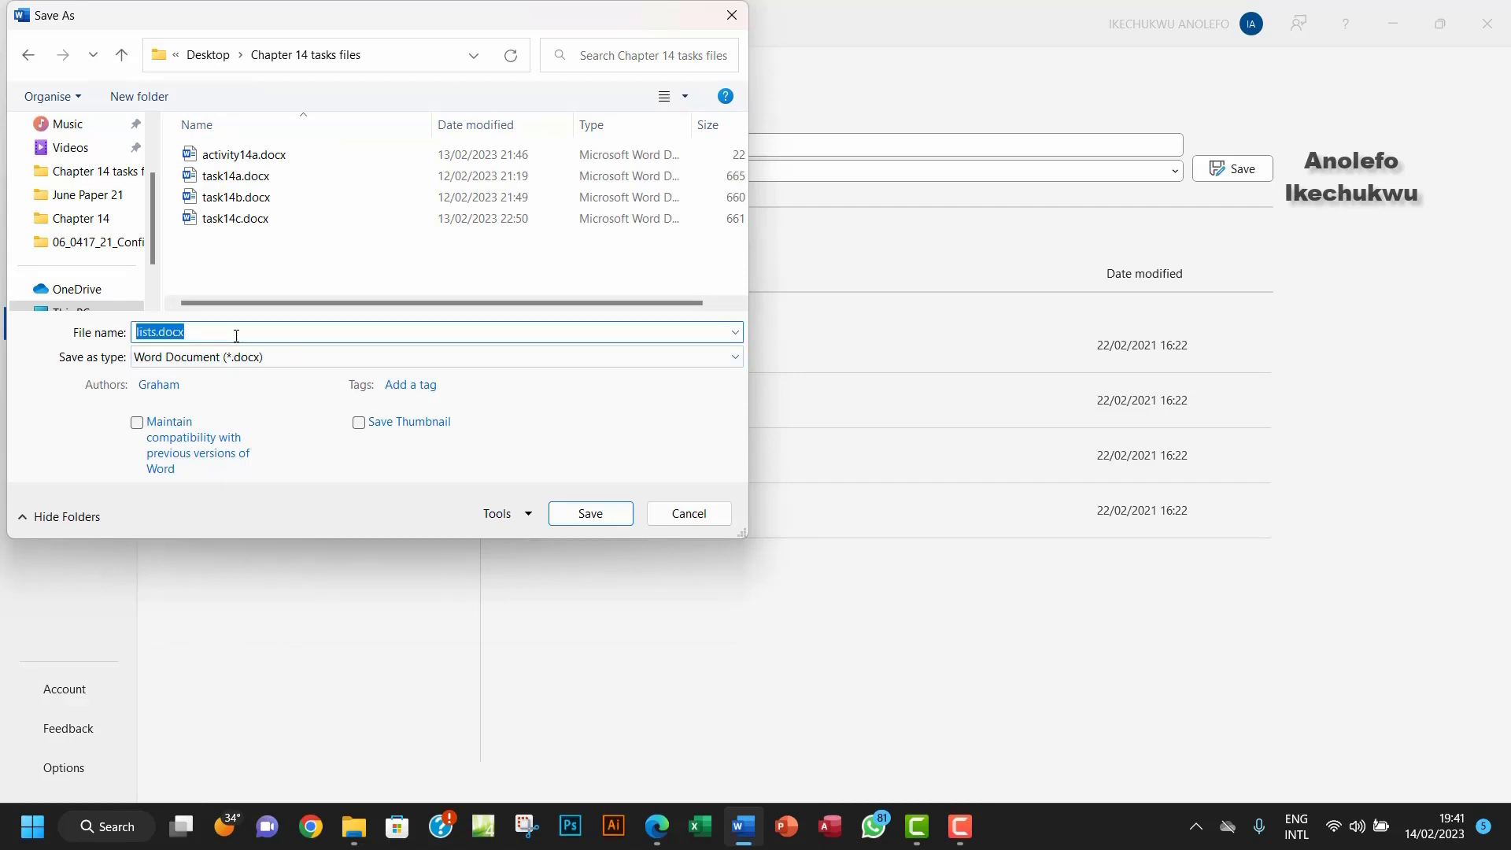
{"action": "type", "text": "ta"}
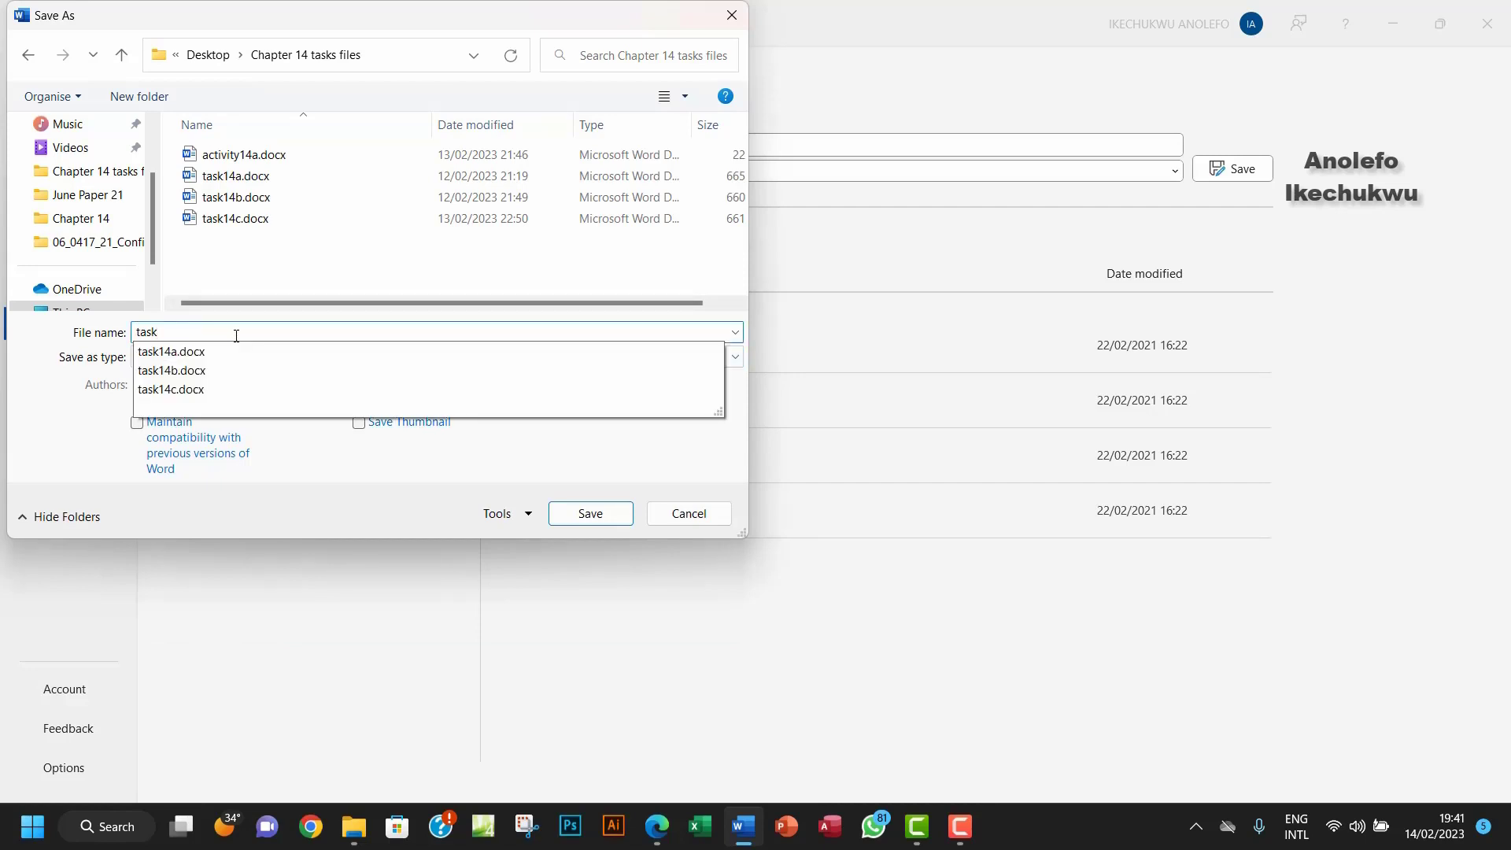
{"action": "type", "text": "sk"}
{"action": "key", "text": "BackSpace"}
{"action": "type", "text": "14d"}
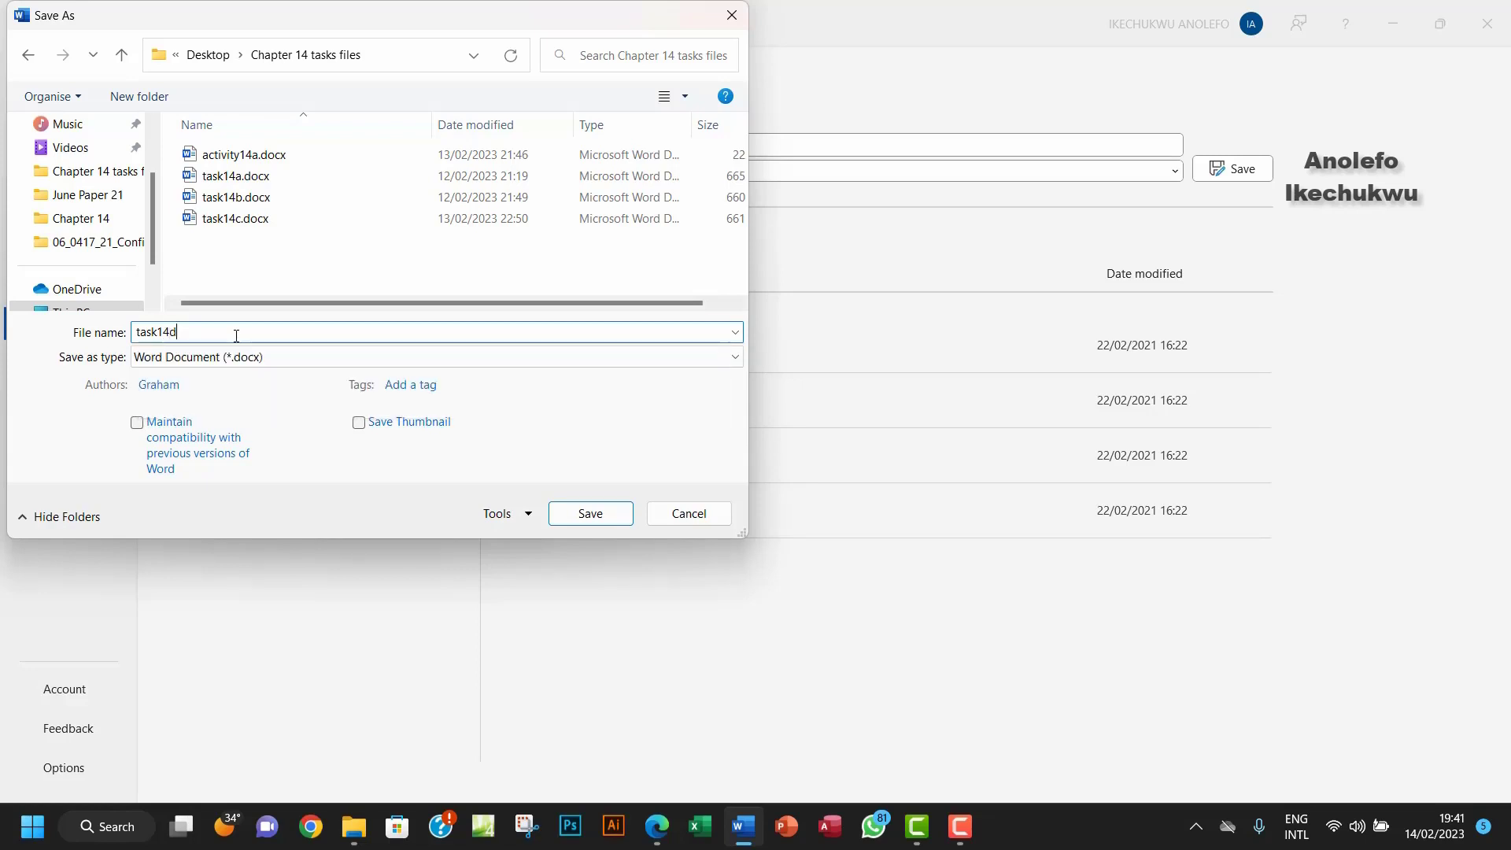
{"action": "left_click", "coordinate": [580, 514]}
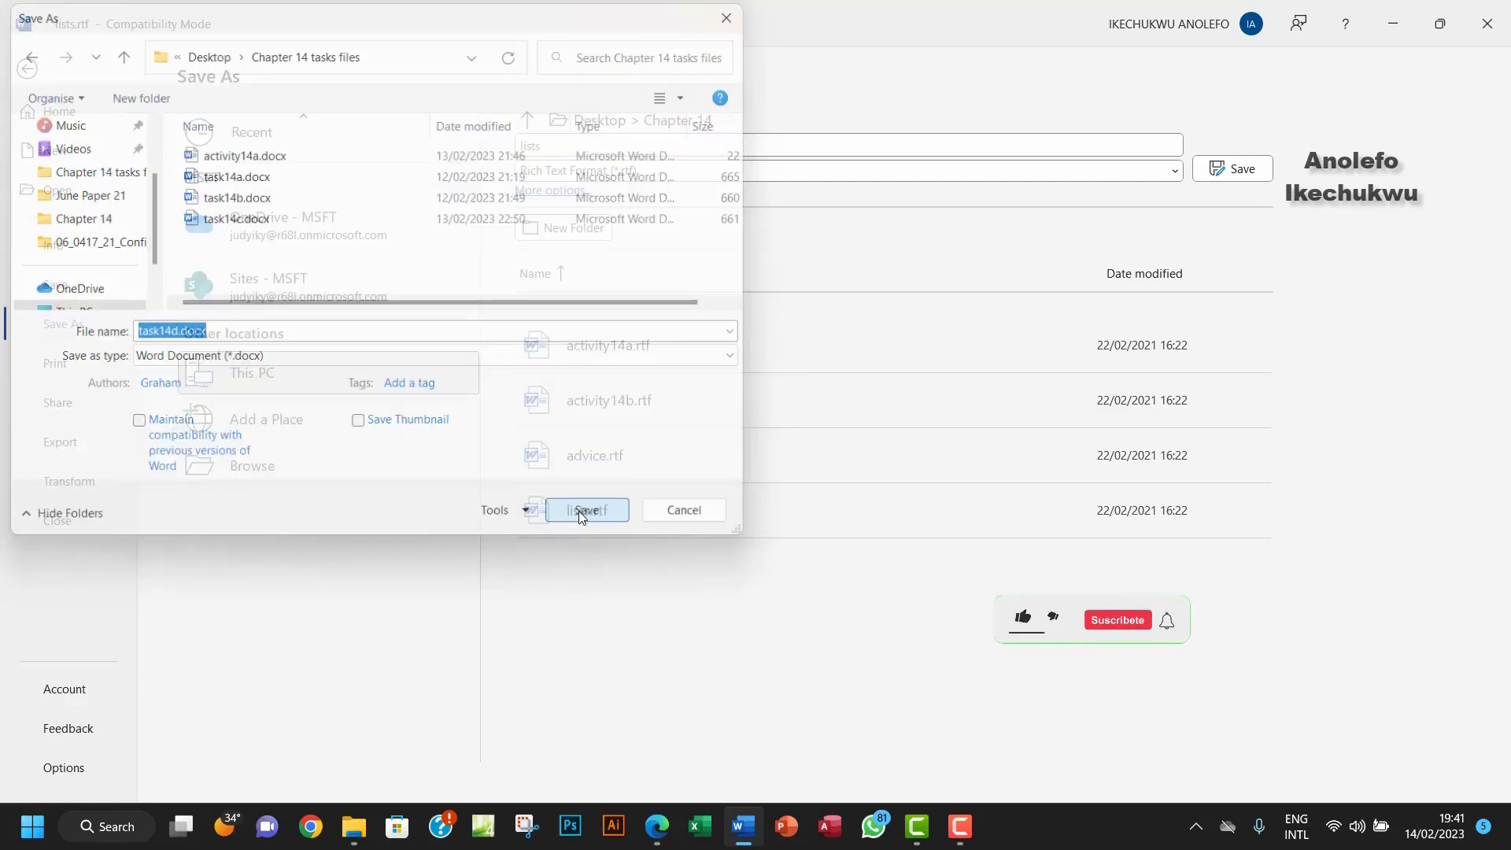
{"action": "left_click", "coordinate": [826, 460]}
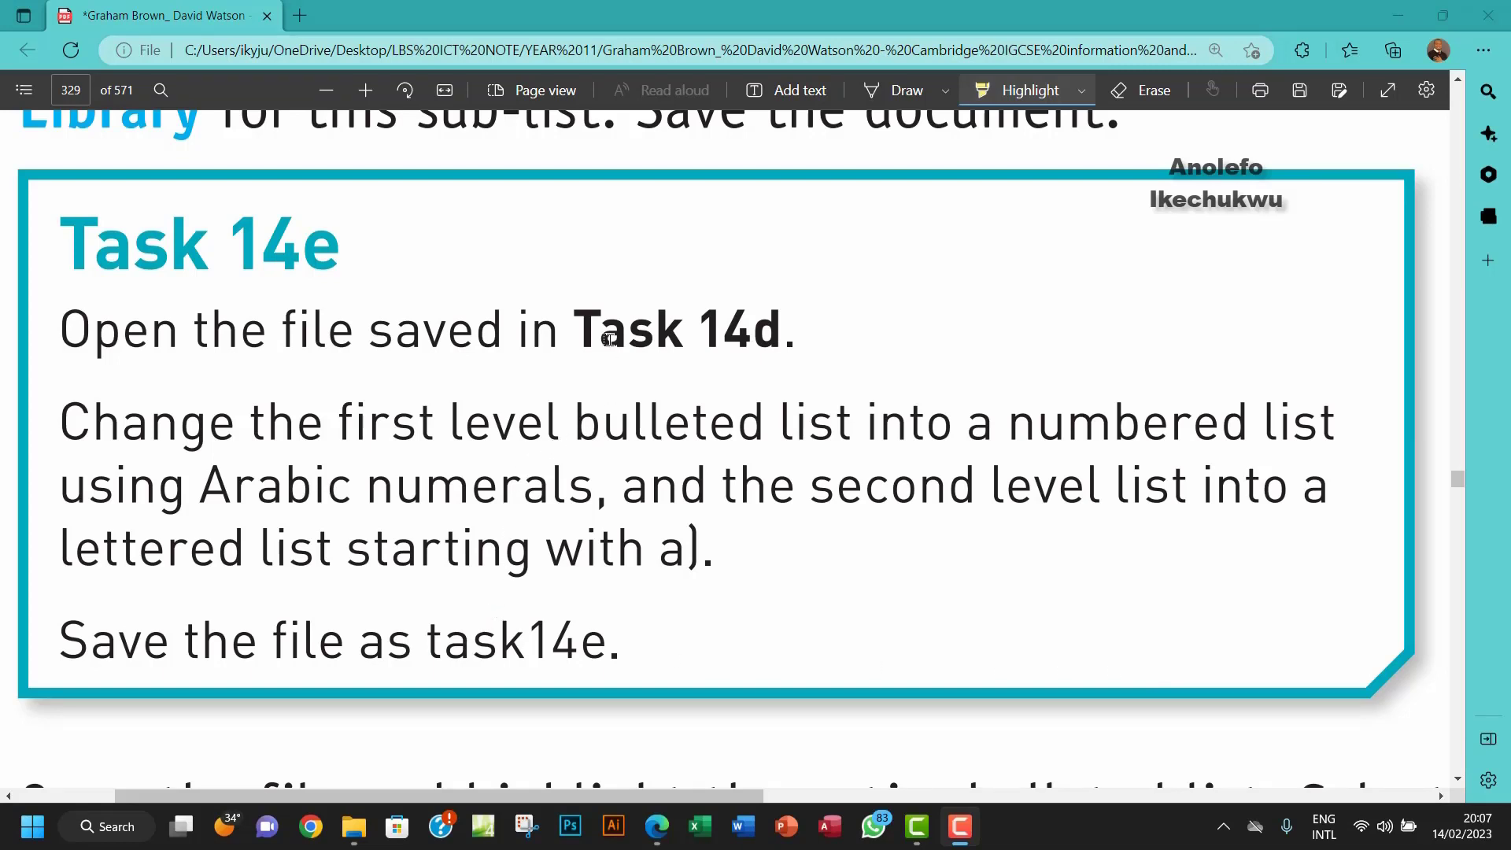
Step: Highlight 'Task 14d', 'Arabic numerals' and 'a).' in Task 14e, then open task14d.docx
{"action": "left_click_drag", "start_coordinate": [573, 332], "coordinate": [779, 332]}
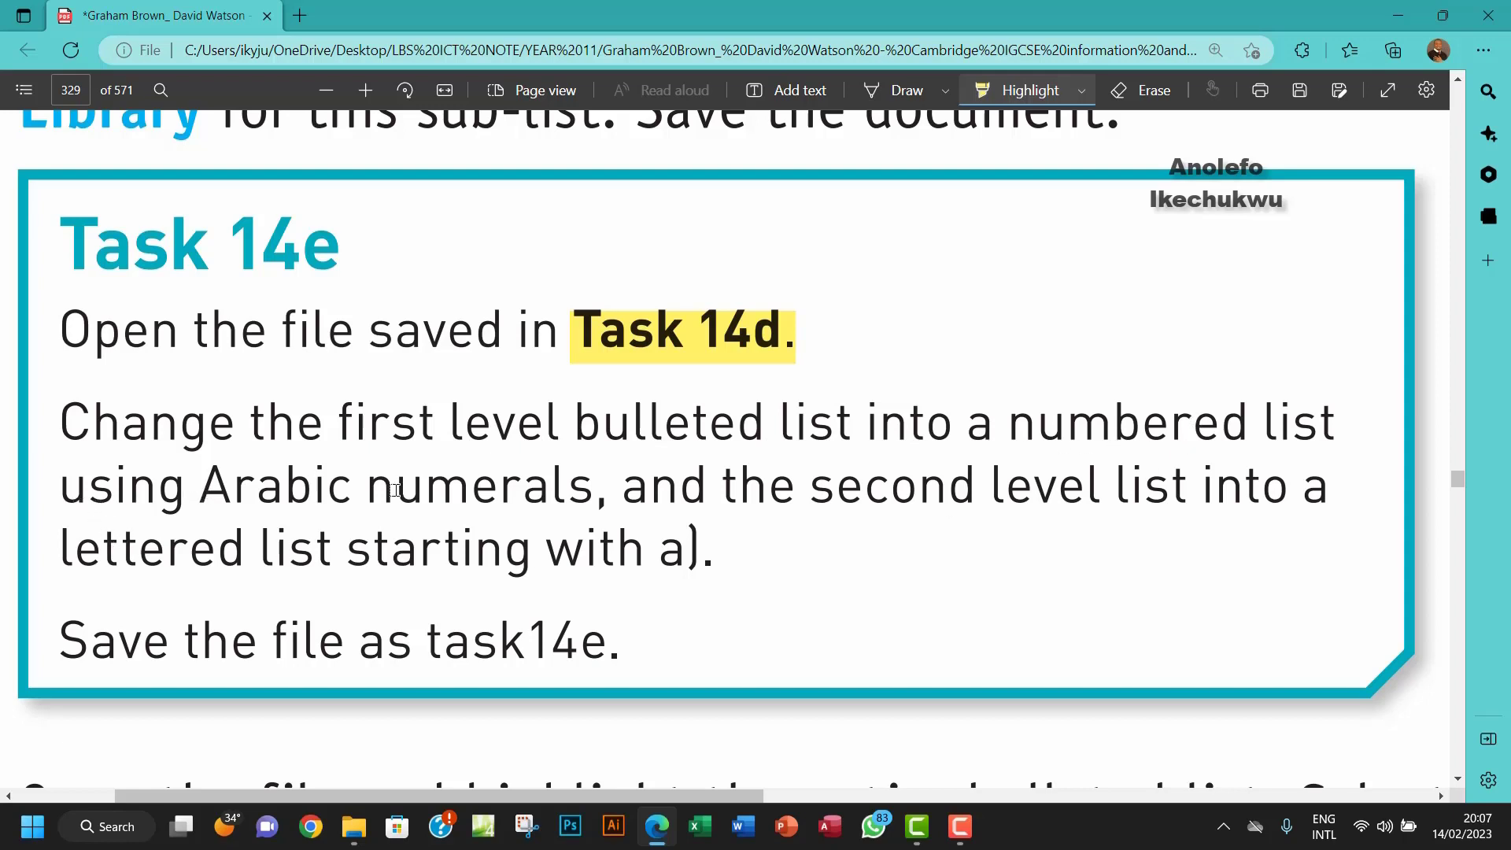
{"action": "left_click_drag", "start_coordinate": [202, 493], "coordinate": [579, 488]}
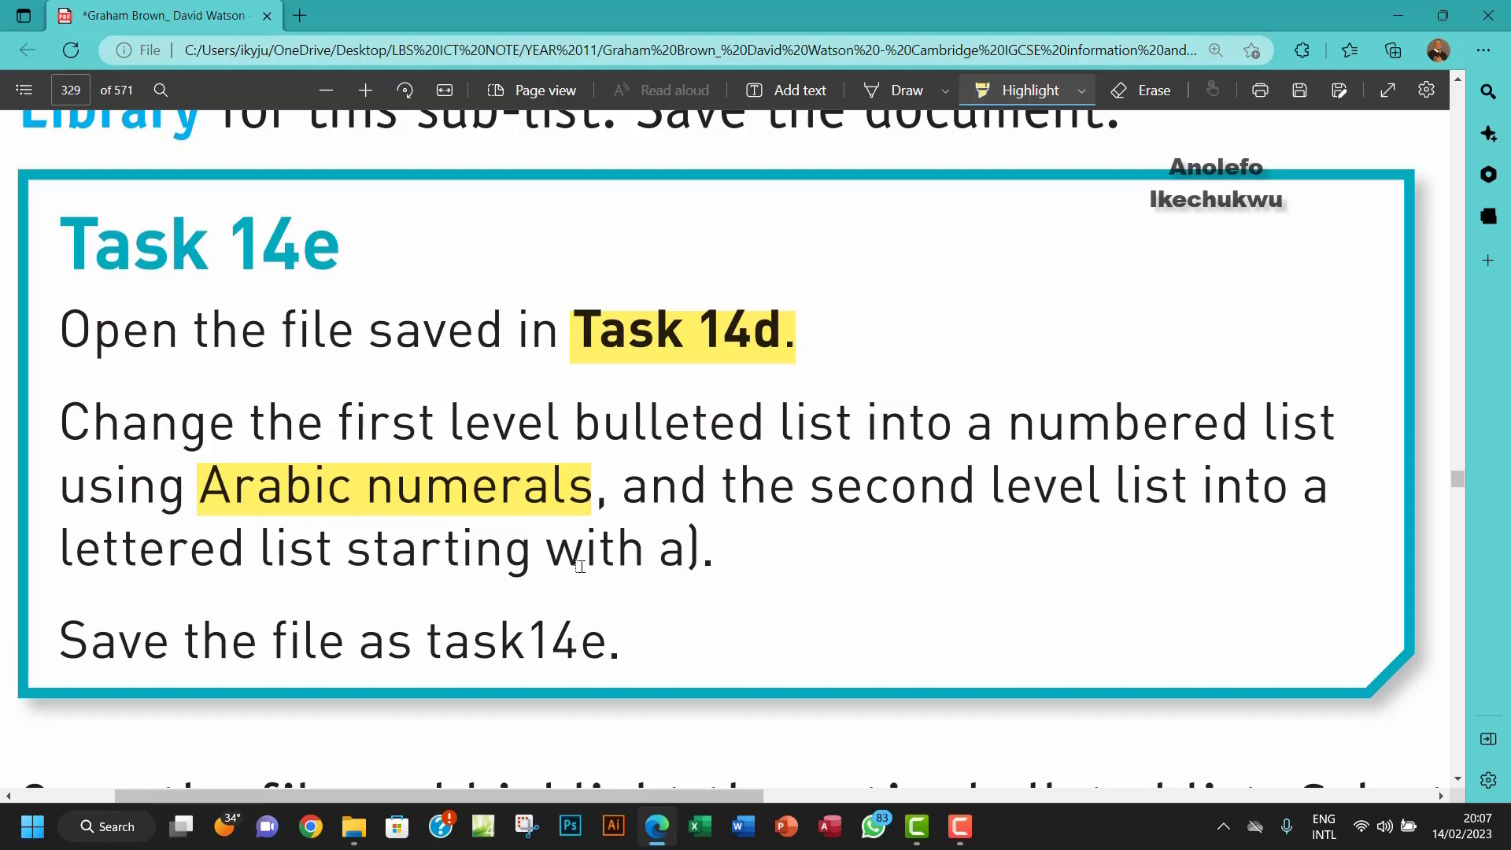
{"action": "left_click_drag", "start_coordinate": [659, 559], "coordinate": [713, 558]}
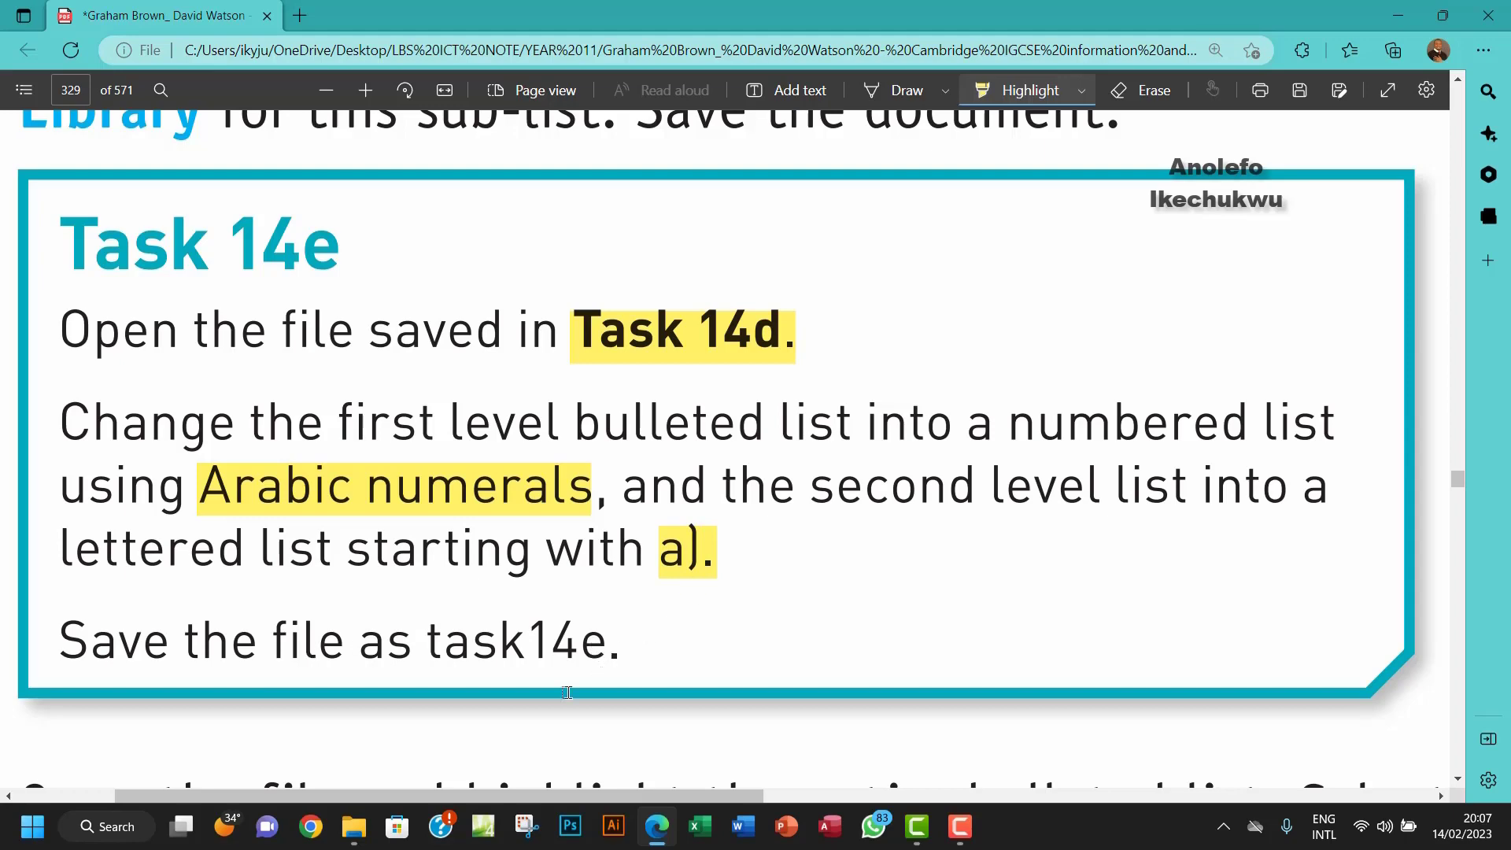
{"action": "left_click", "coordinate": [349, 841]}
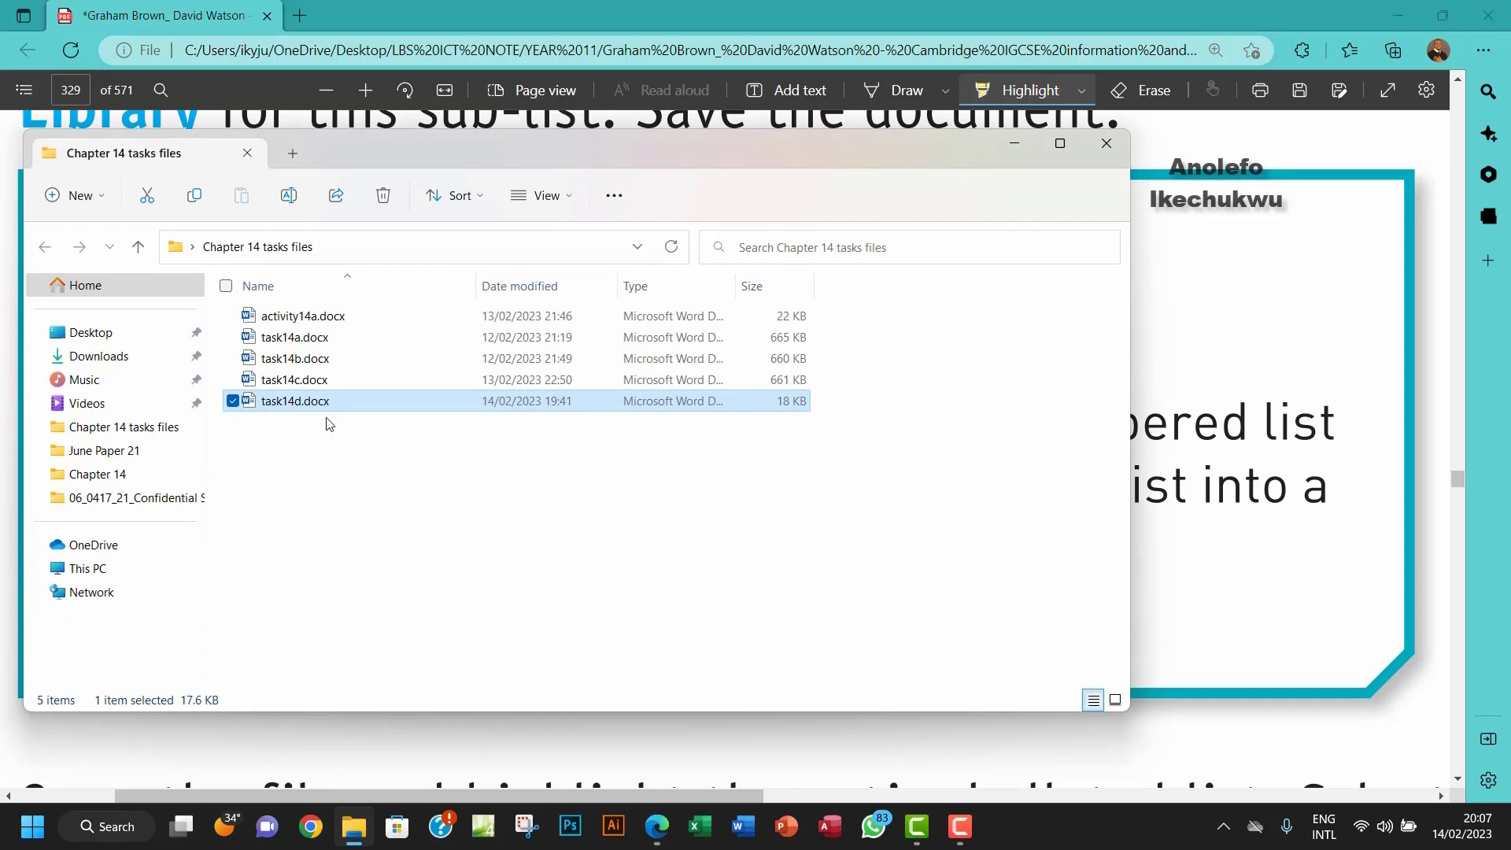
{"action": "double_click", "coordinate": [327, 408]}
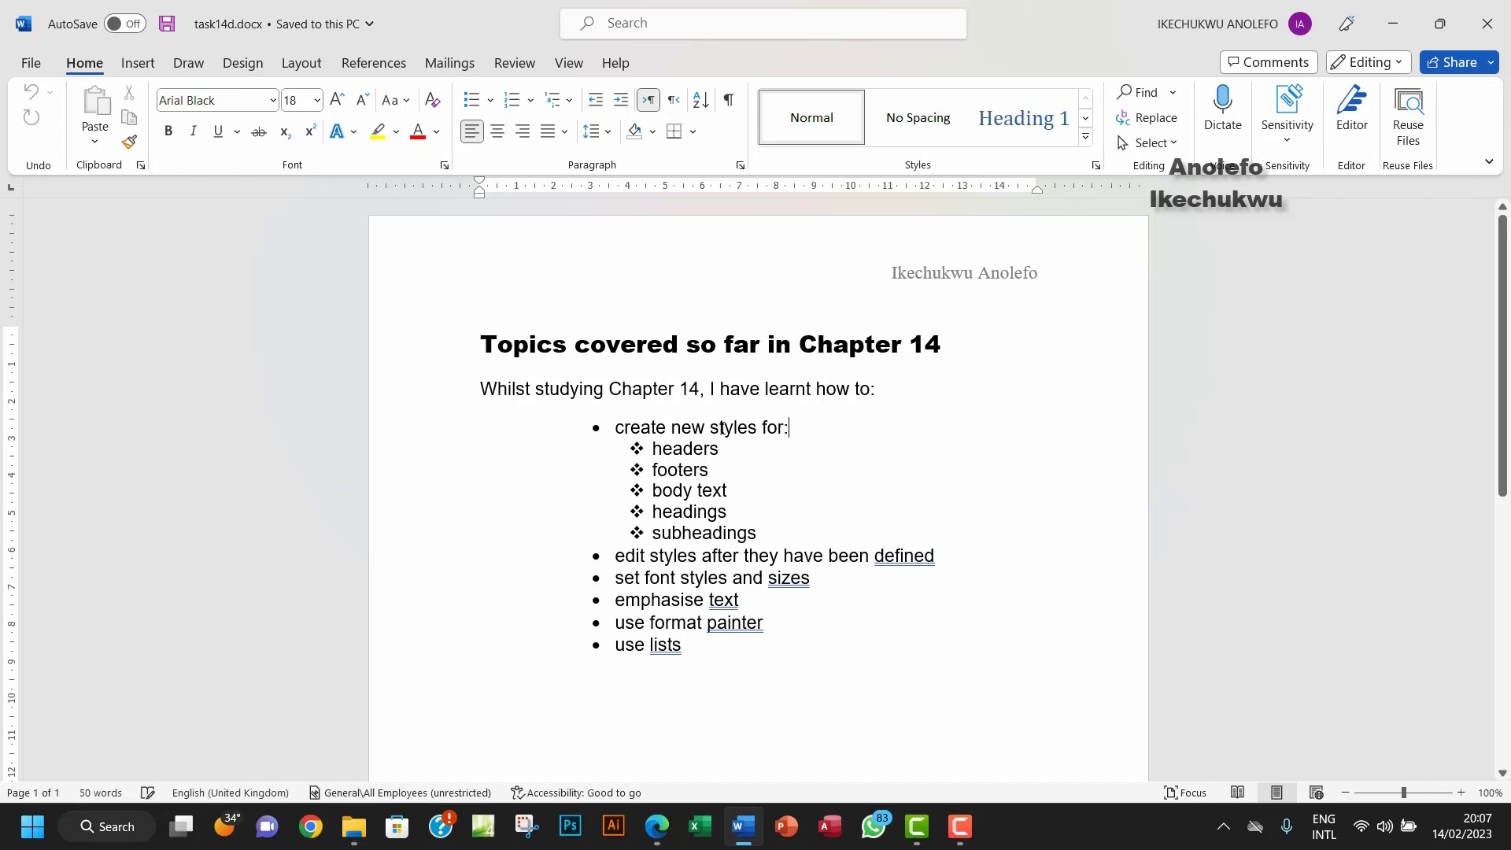
Step: Number the first-level items 1. 2. 3. with a 3 cm Before text indent
{"action": "left_click_drag", "start_coordinate": [791, 427], "coordinate": [630, 425]}
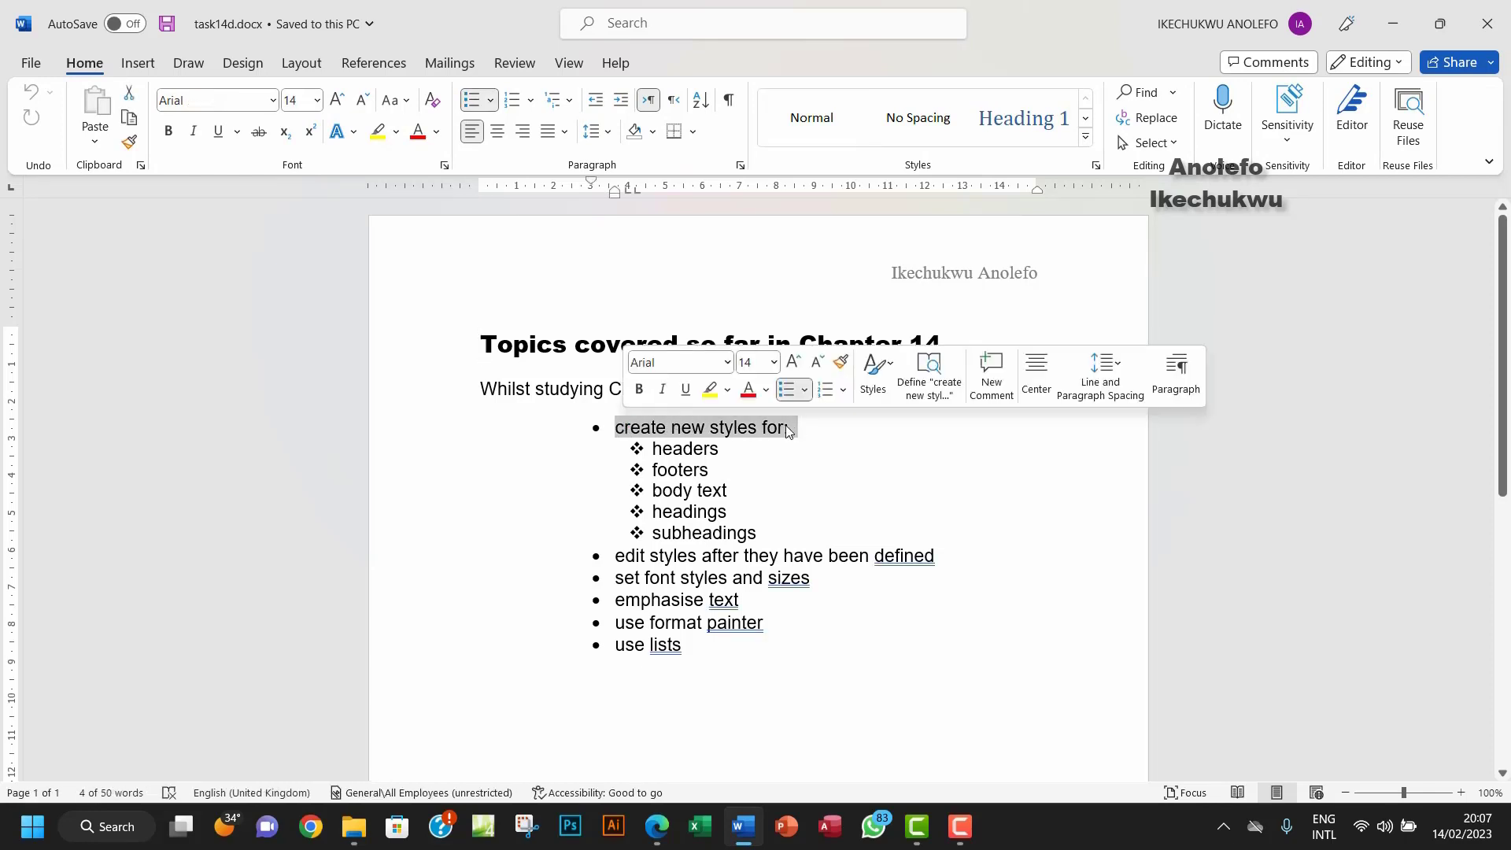
{"action": "left_click_drag", "start_coordinate": [689, 657], "coordinate": [619, 555]}
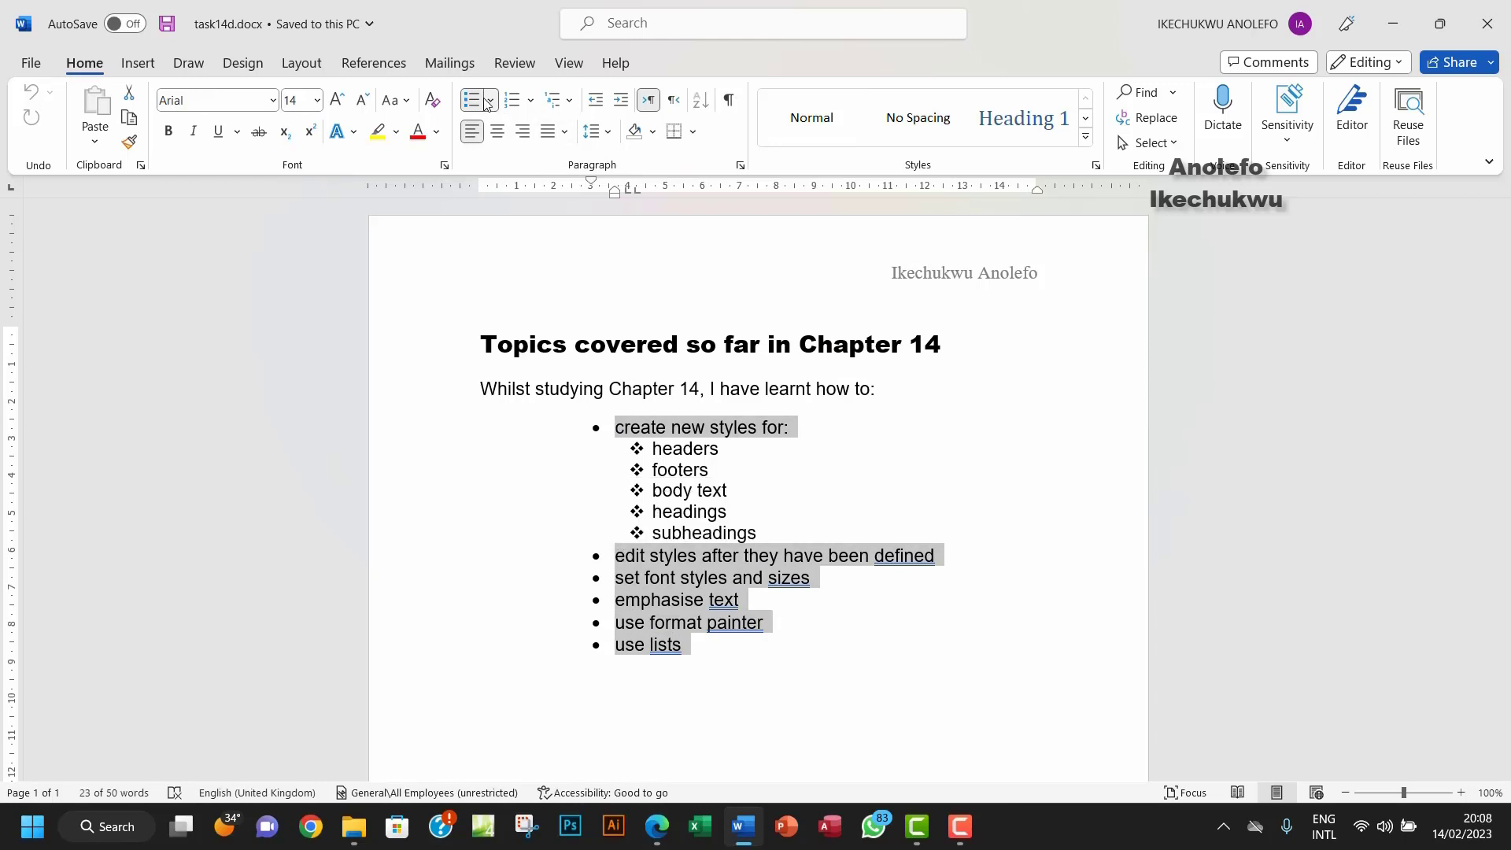
{"action": "left_click", "coordinate": [533, 101]}
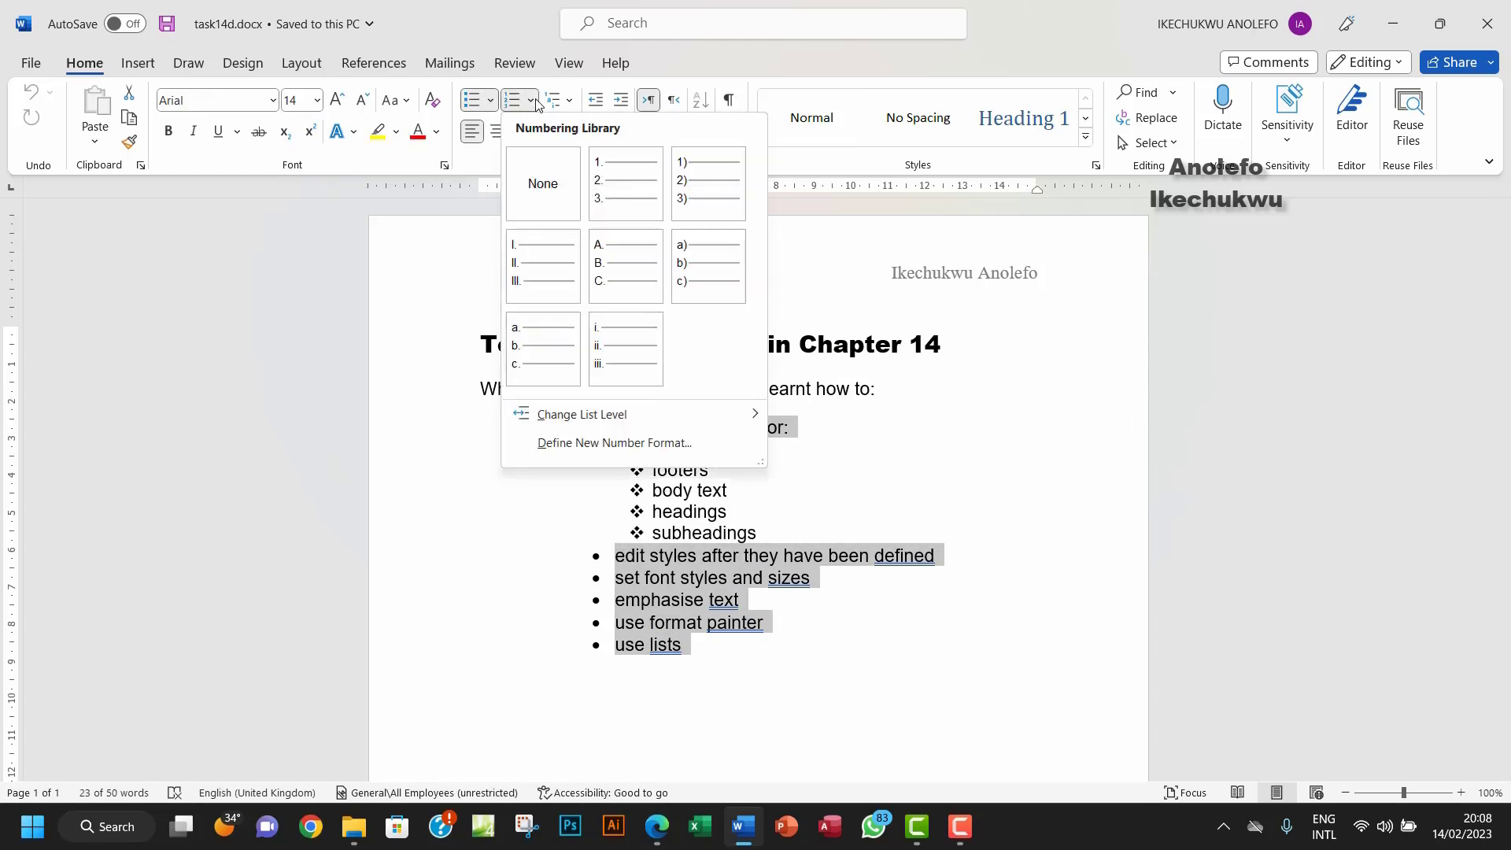
{"action": "left_click", "coordinate": [628, 199]}
{"action": "left_click", "coordinate": [741, 165]}
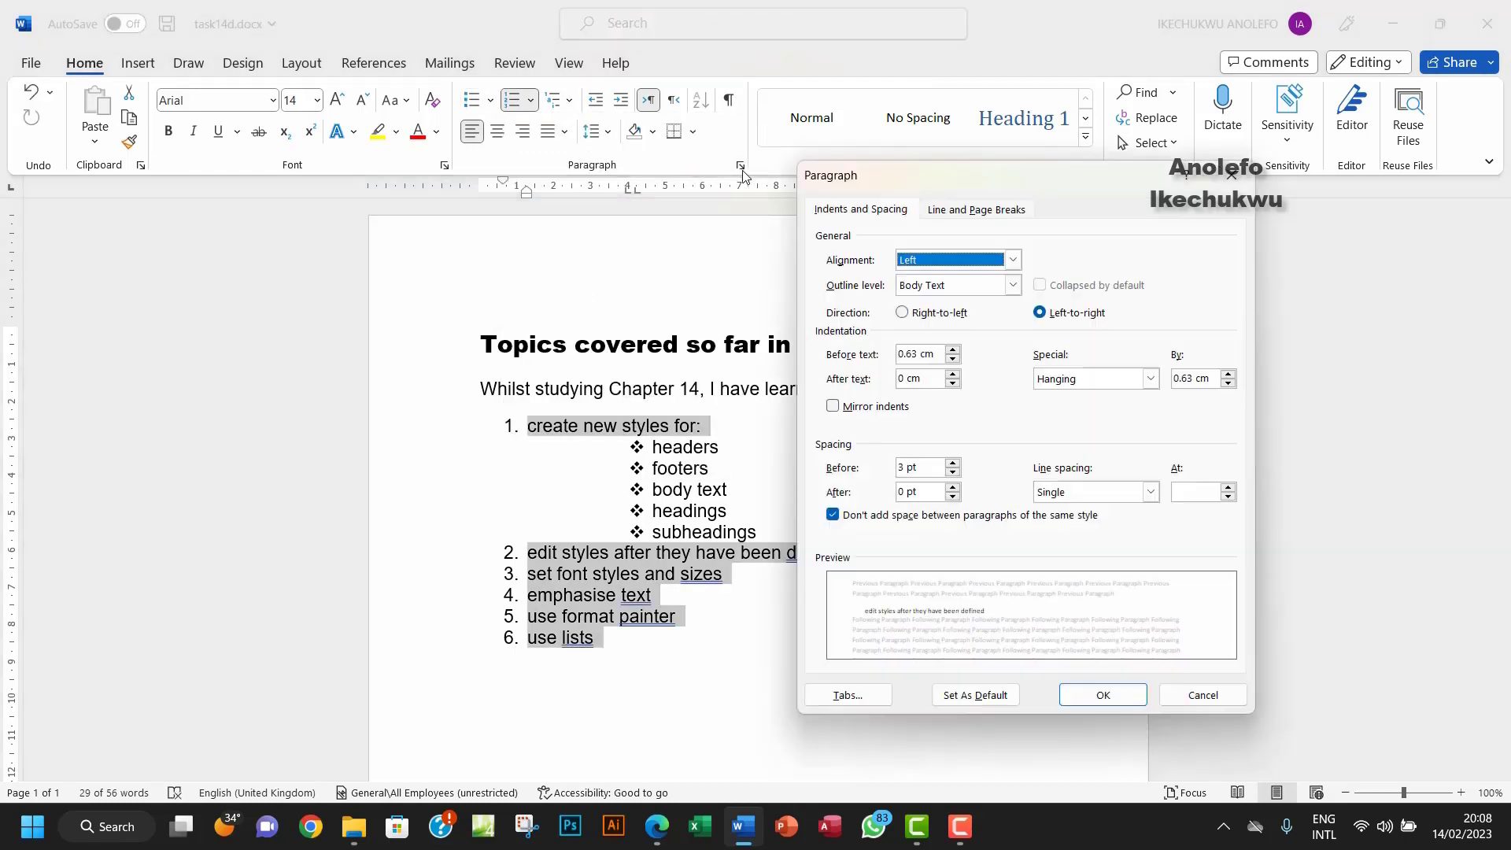
{"action": "left_click", "coordinate": [907, 356]}
{"action": "left_click_drag", "start_coordinate": [907, 358], "coordinate": [888, 362]}
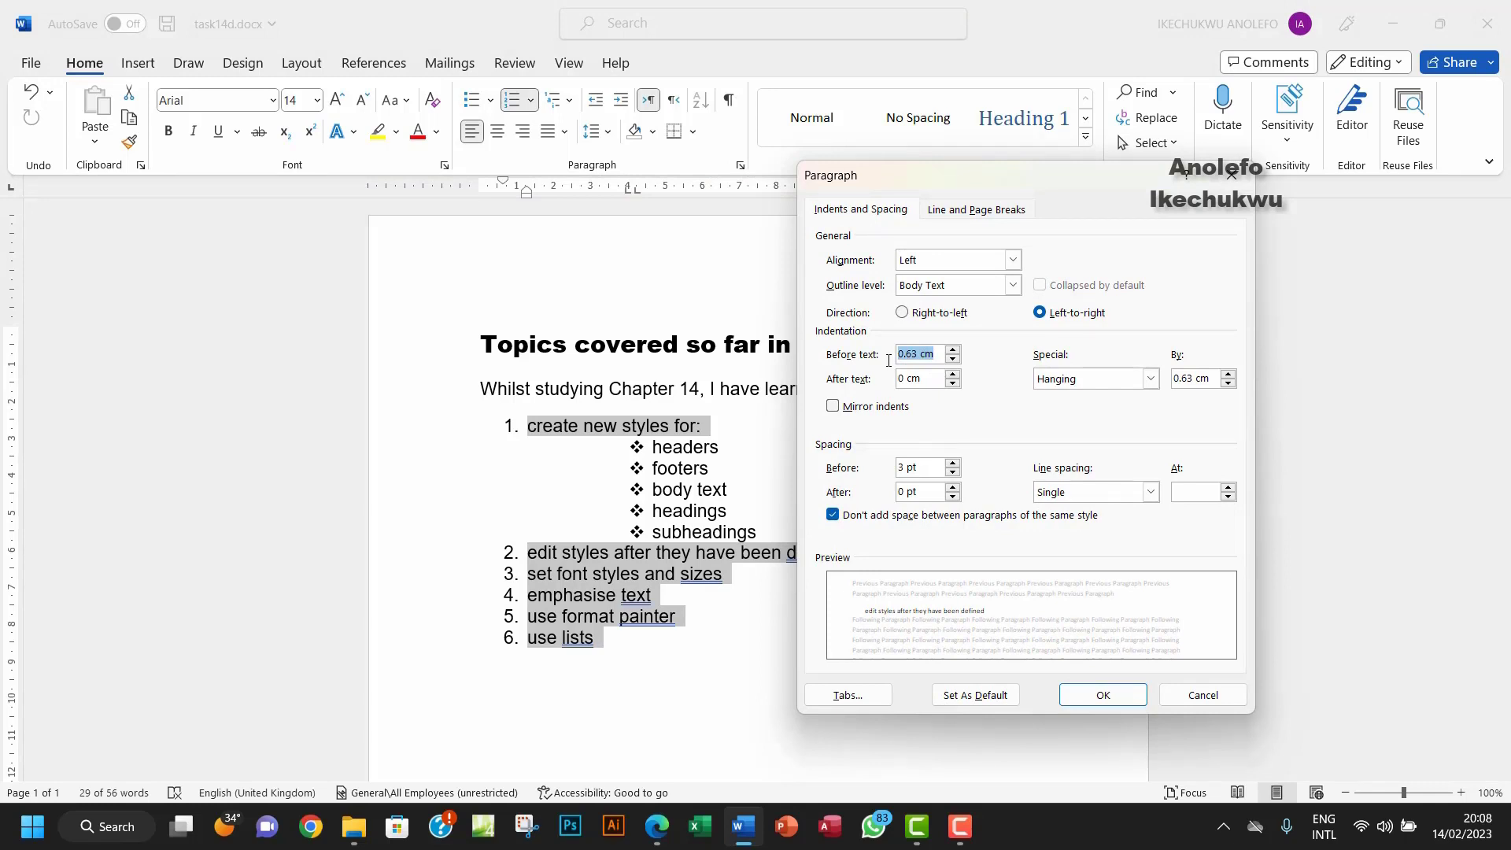
{"action": "type", "text": "3"}
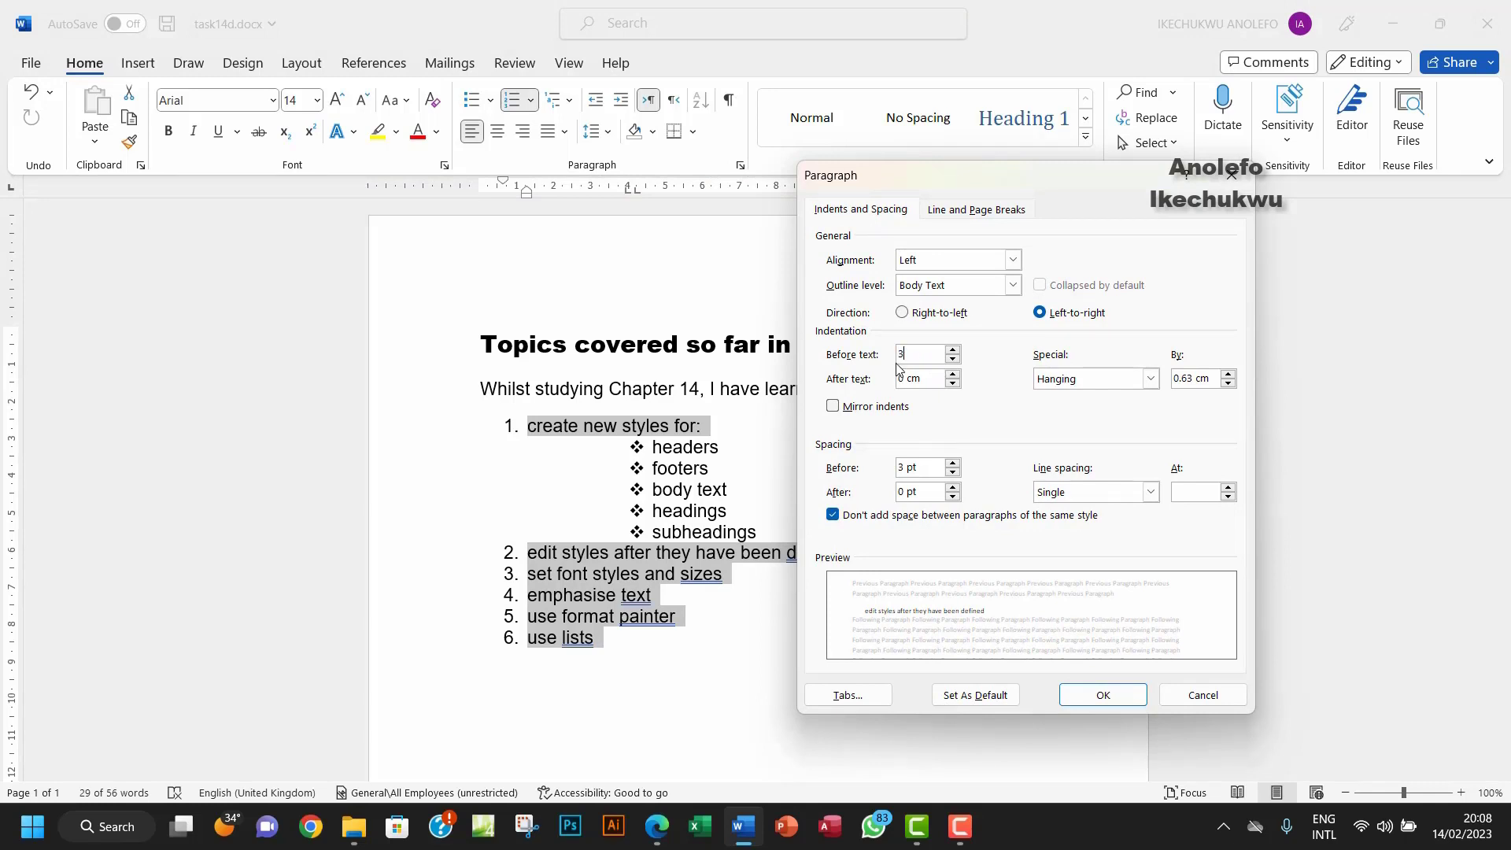
{"action": "left_click", "coordinate": [1103, 695]}
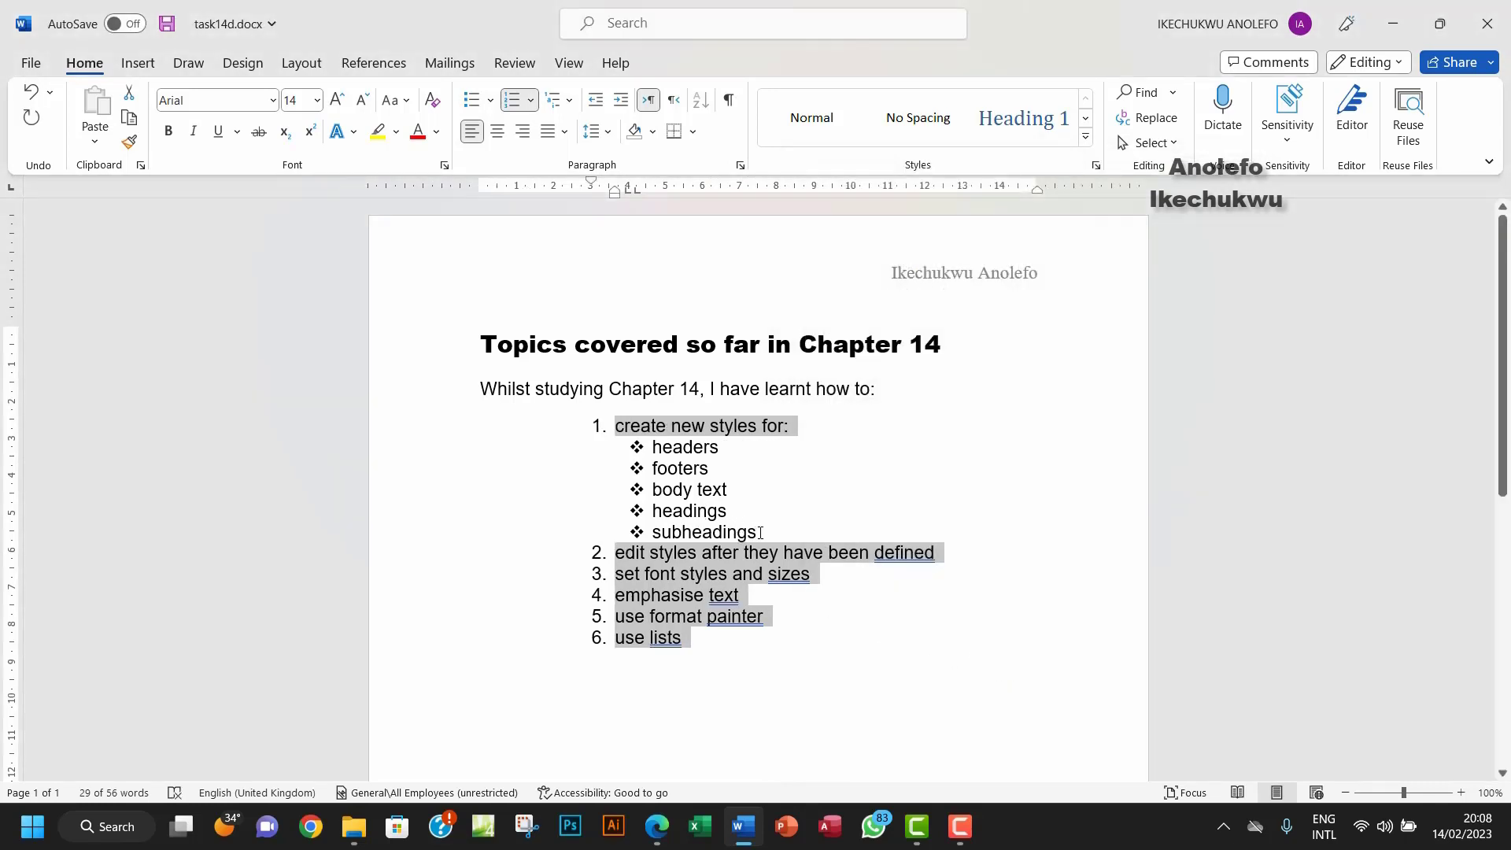
Step: Letter the sub-list items a) b) c) with a 4.63 cm Before text indent
{"action": "left_click_drag", "start_coordinate": [760, 533], "coordinate": [652, 454]}
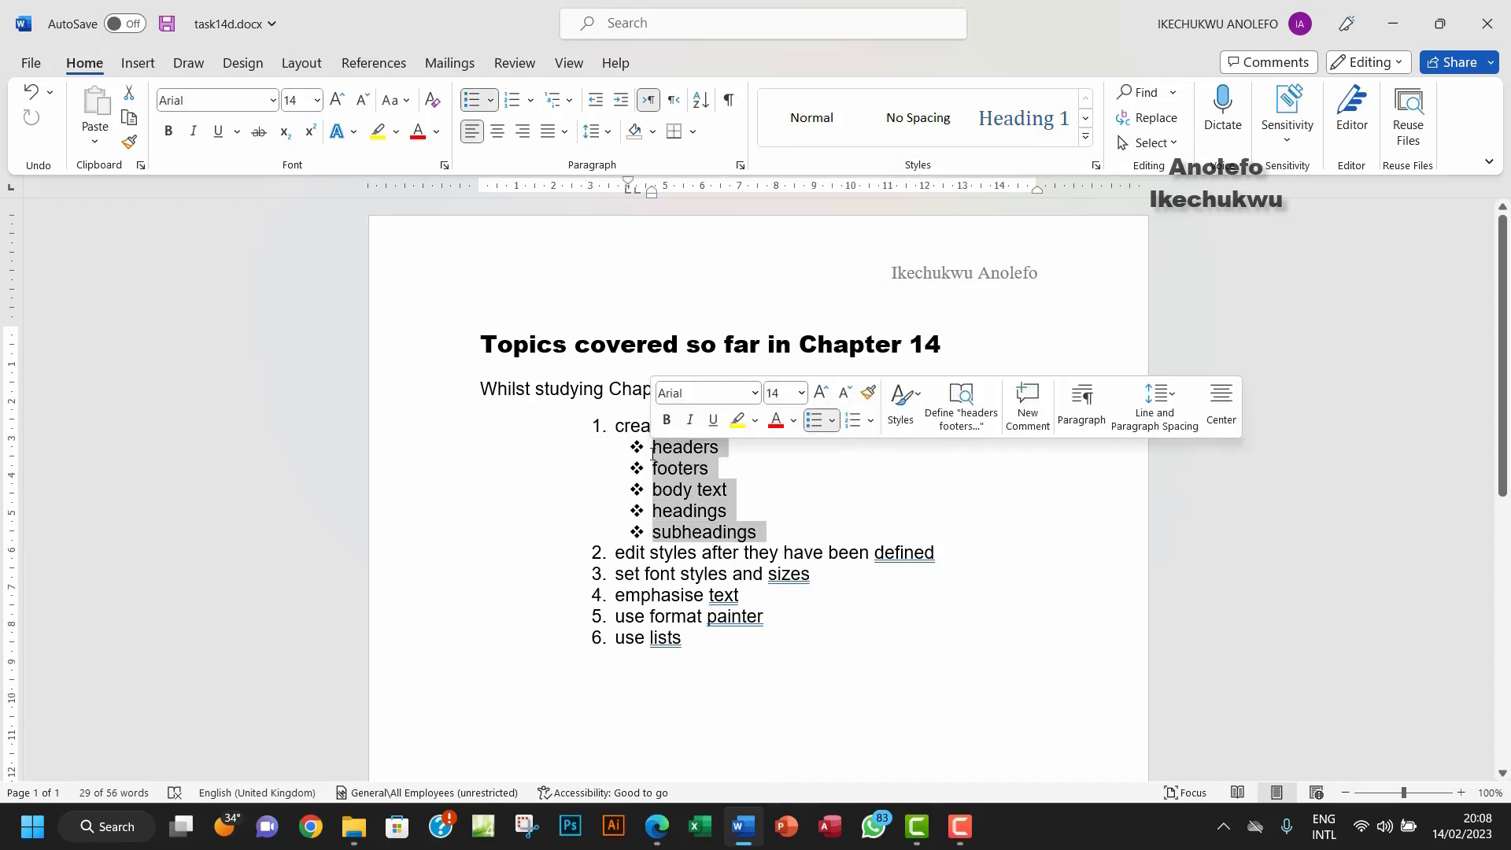
{"action": "left_click", "coordinate": [531, 100]}
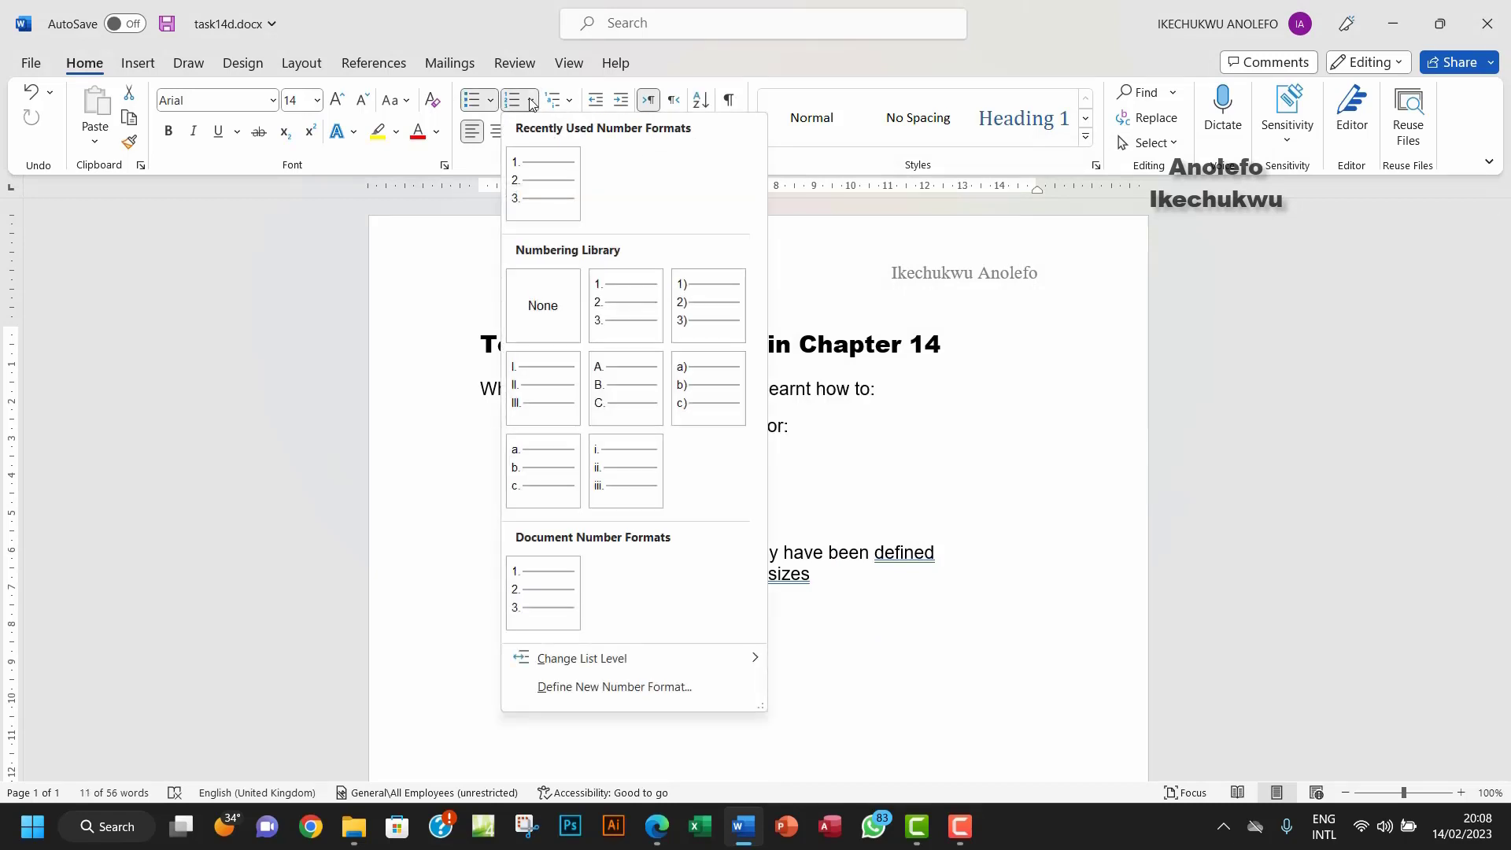
{"action": "left_click", "coordinate": [711, 391]}
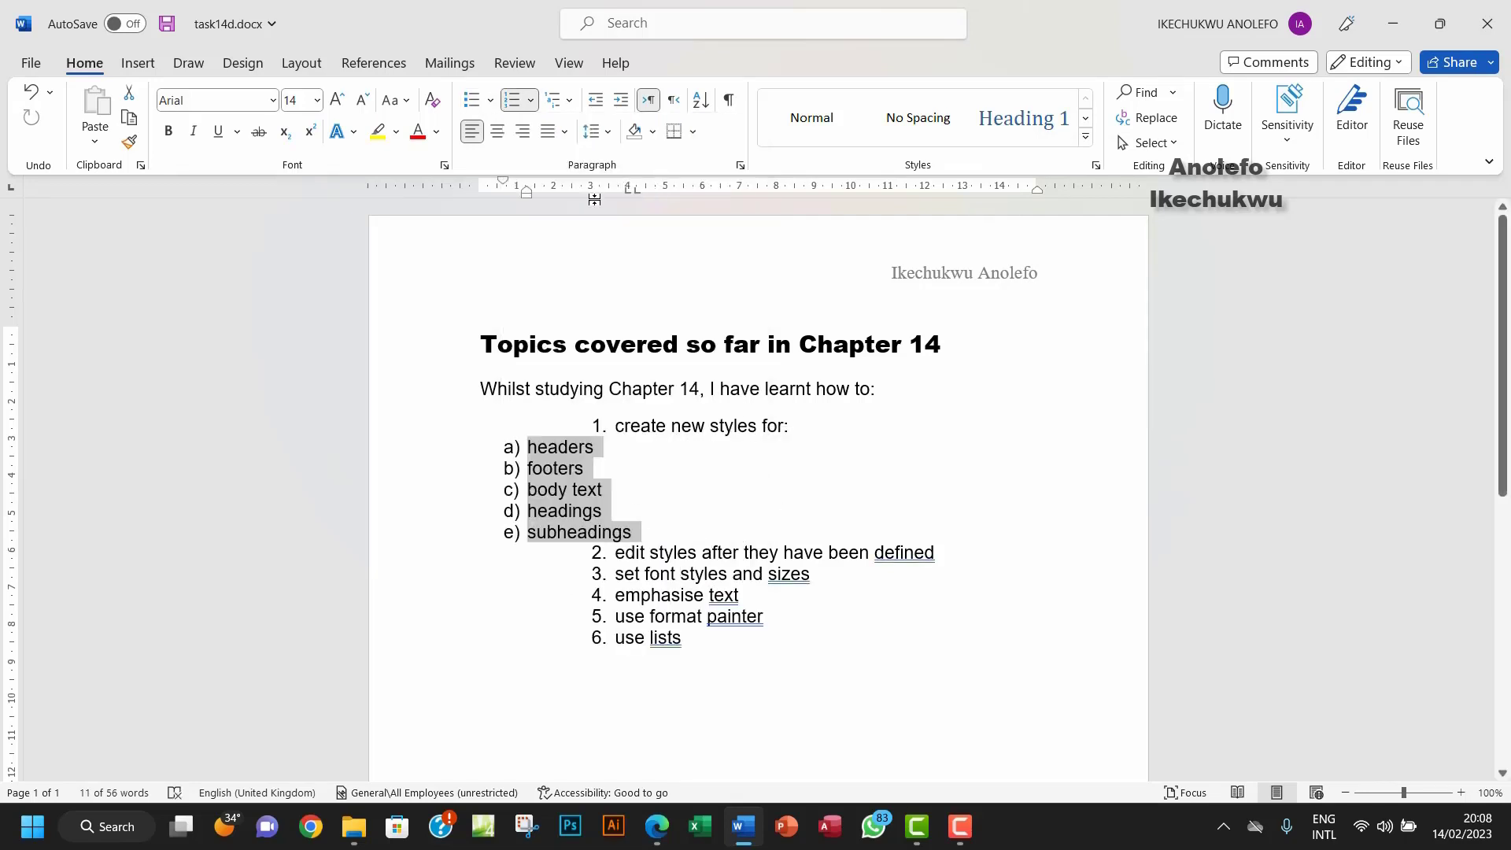
{"action": "left_click", "coordinate": [741, 166]}
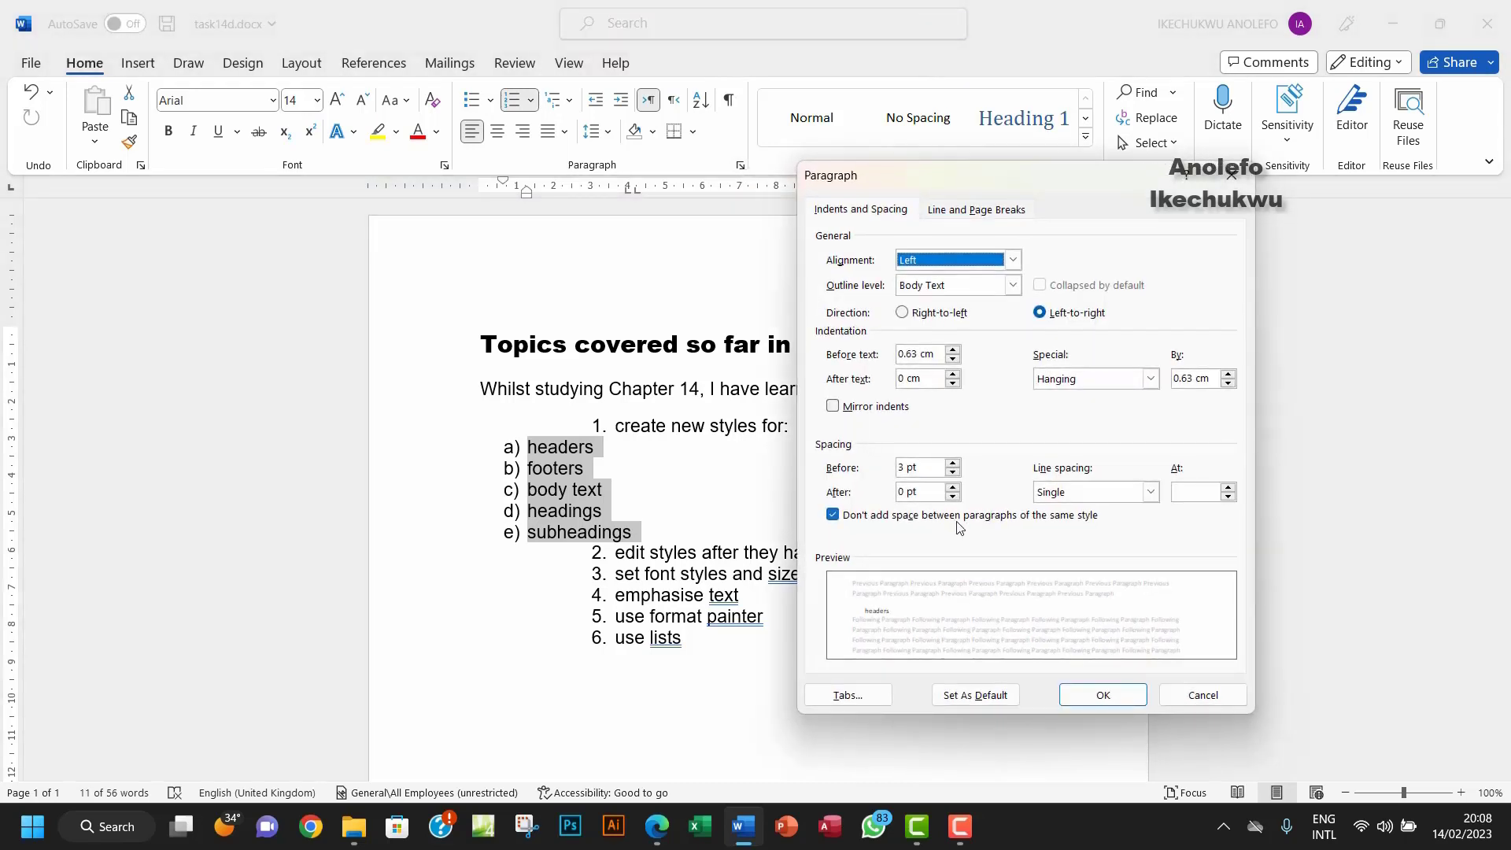
{"action": "left_click_drag", "start_coordinate": [939, 355], "coordinate": [867, 354]}
{"action": "type", "text": "4.63"}
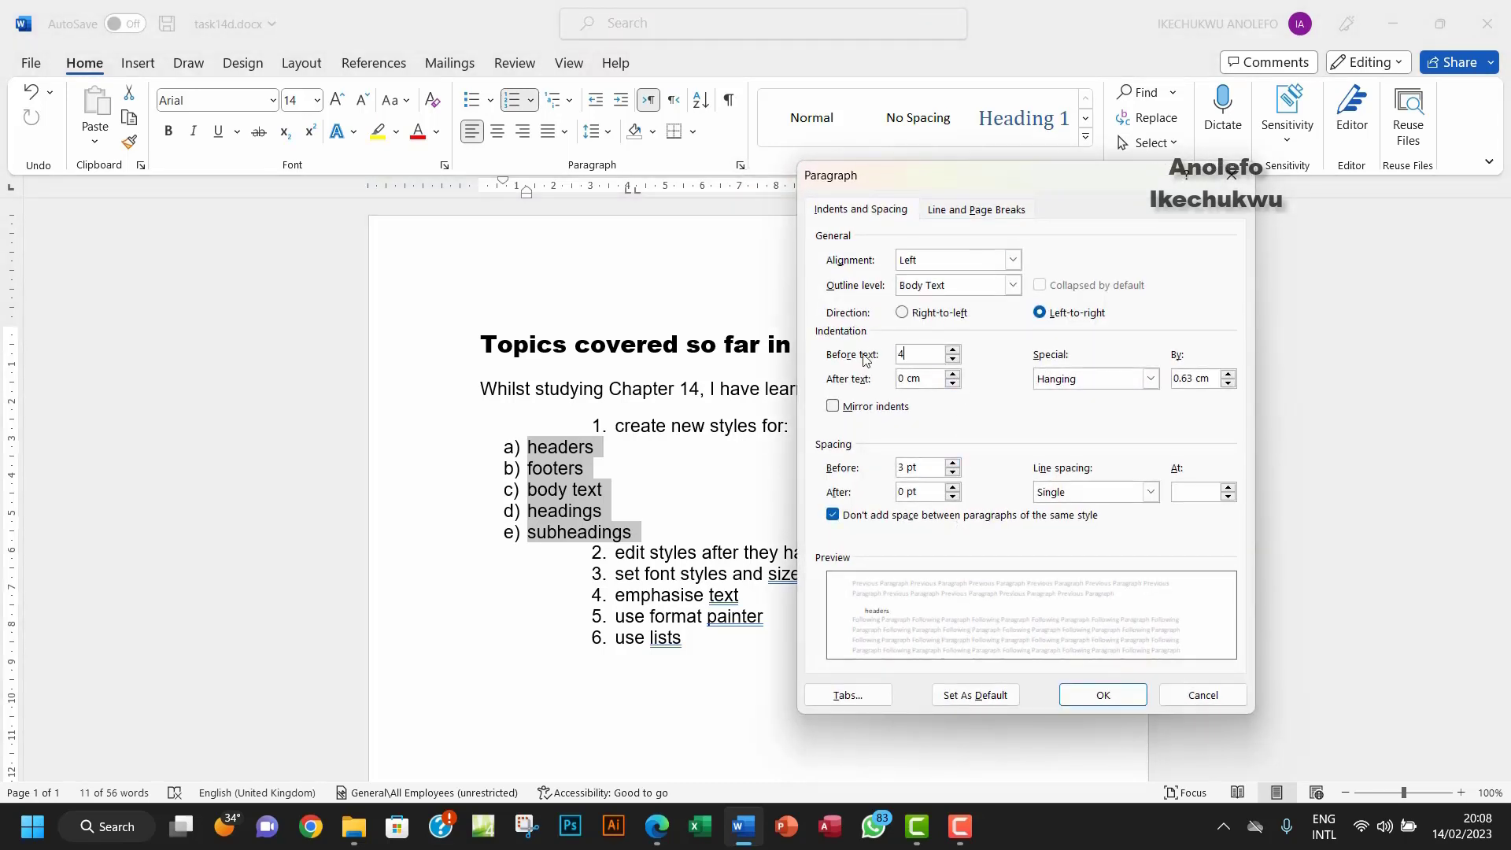
{"action": "left_click", "coordinate": [1102, 695]}
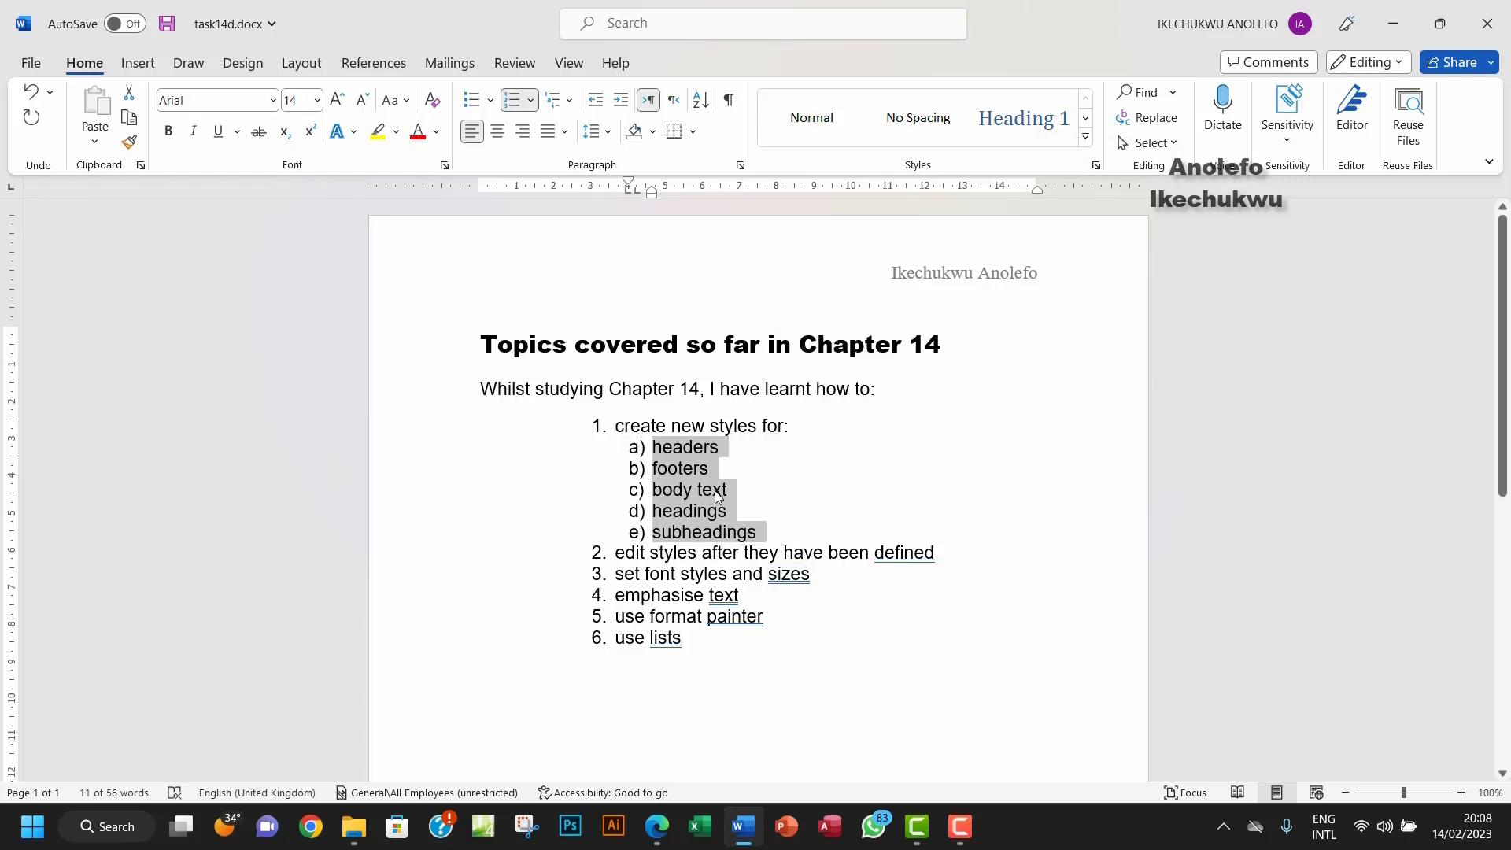
{"action": "left_click", "coordinate": [675, 491]}
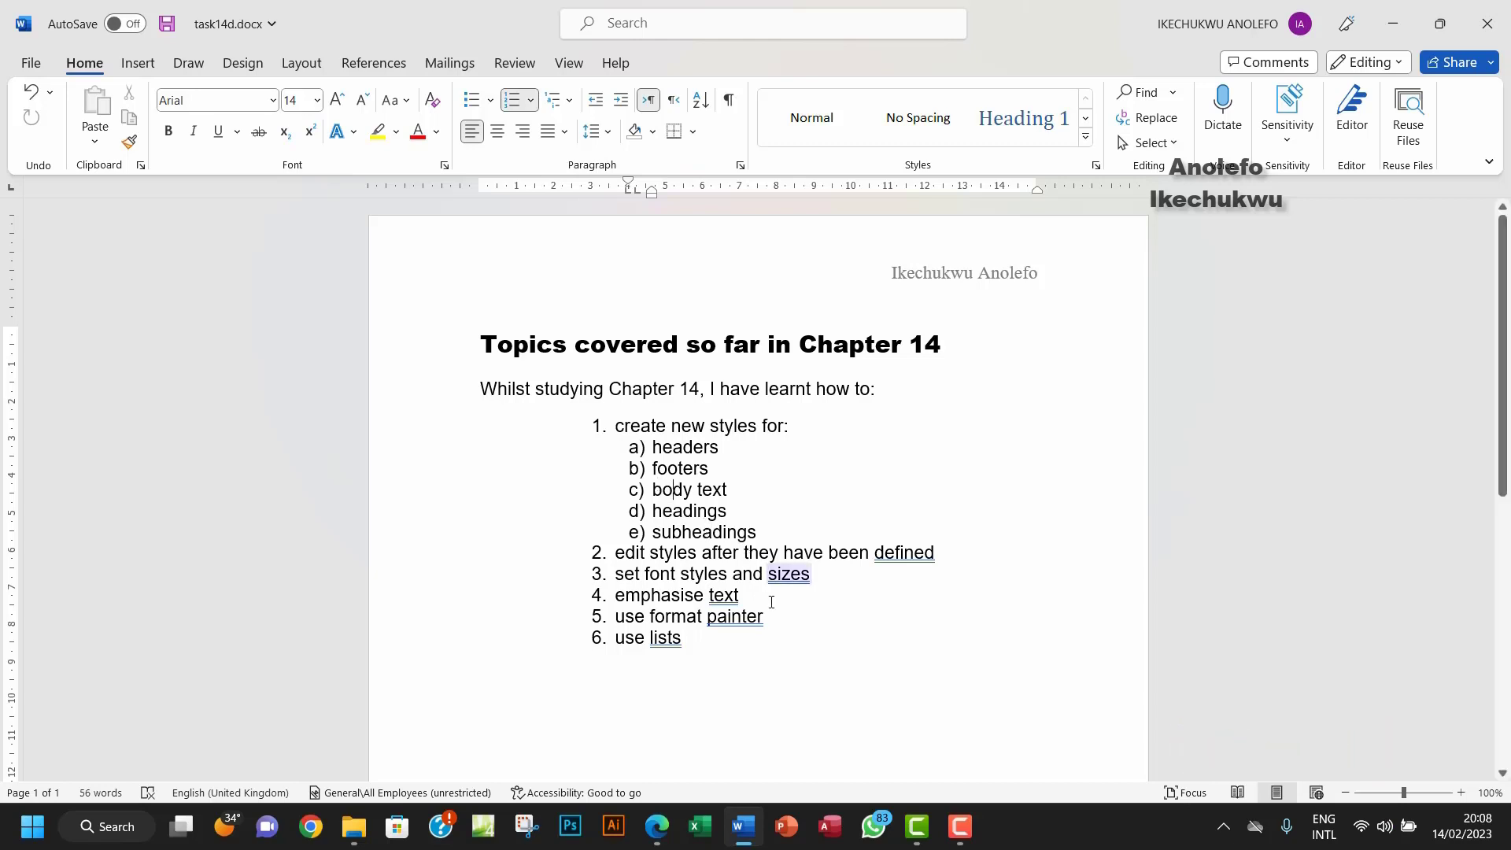
Step: Check the Task 14e instructions in the PDF, then return to the Word document
{"action": "mouse_move", "coordinate": [658, 826]}
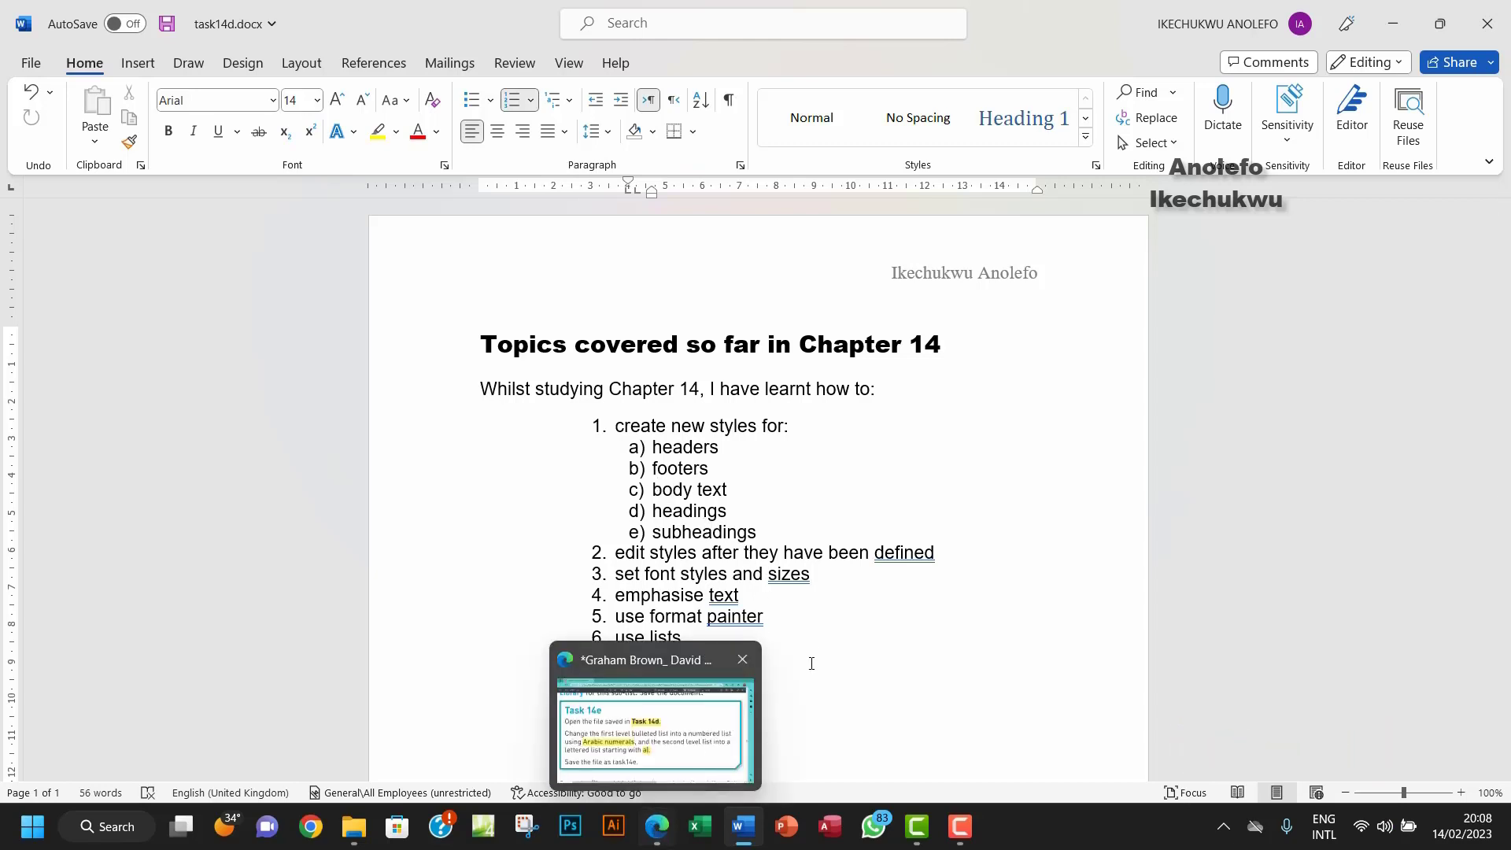
{"action": "left_click", "coordinate": [656, 828]}
{"action": "left_click", "coordinate": [656, 828]}
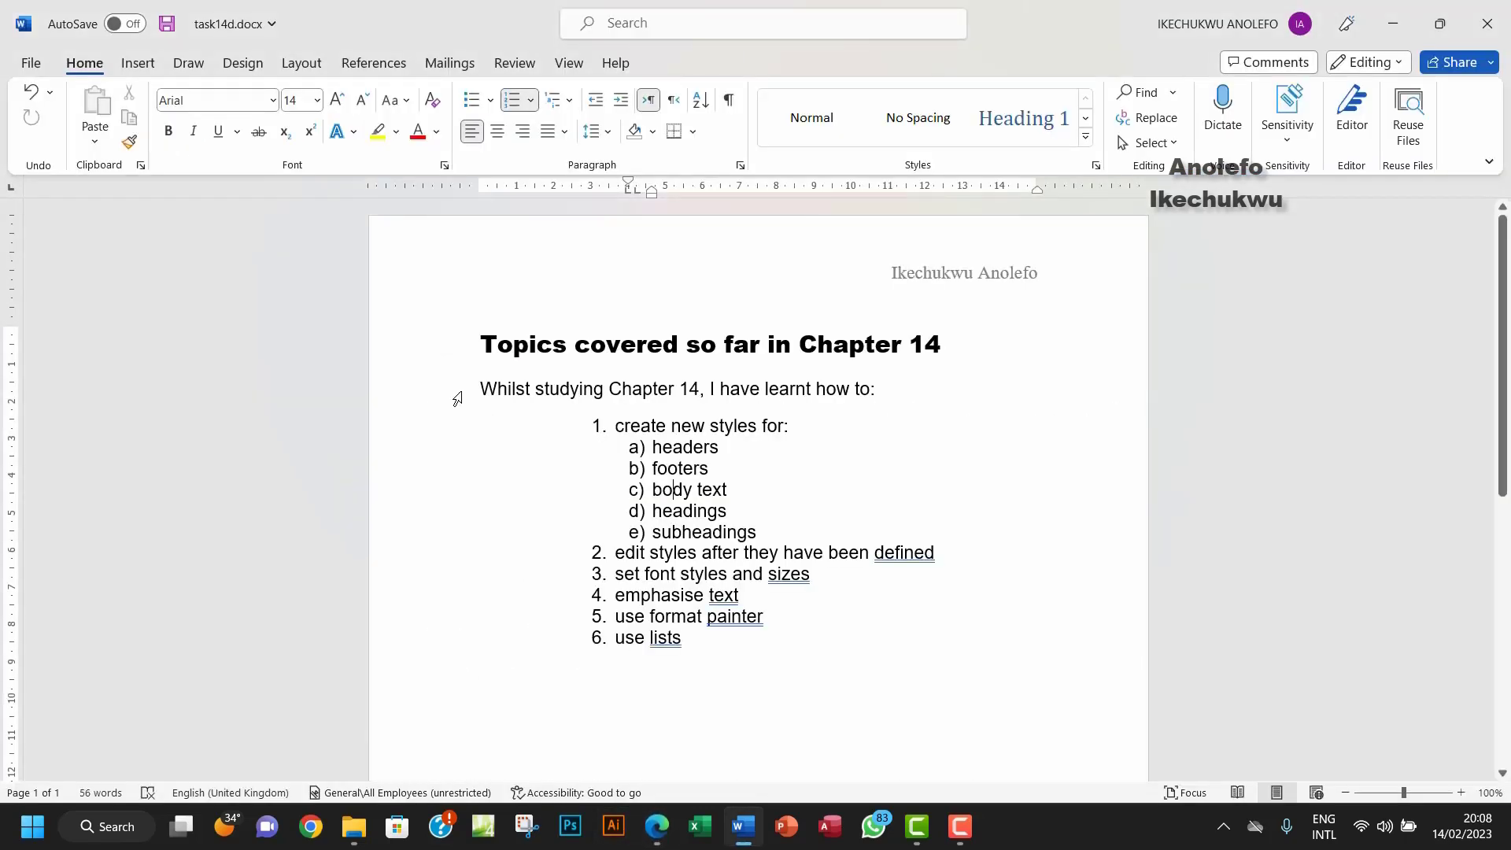
Step: Save the document under a new name, changing task14d to task14e
{"action": "left_click", "coordinate": [31, 64]}
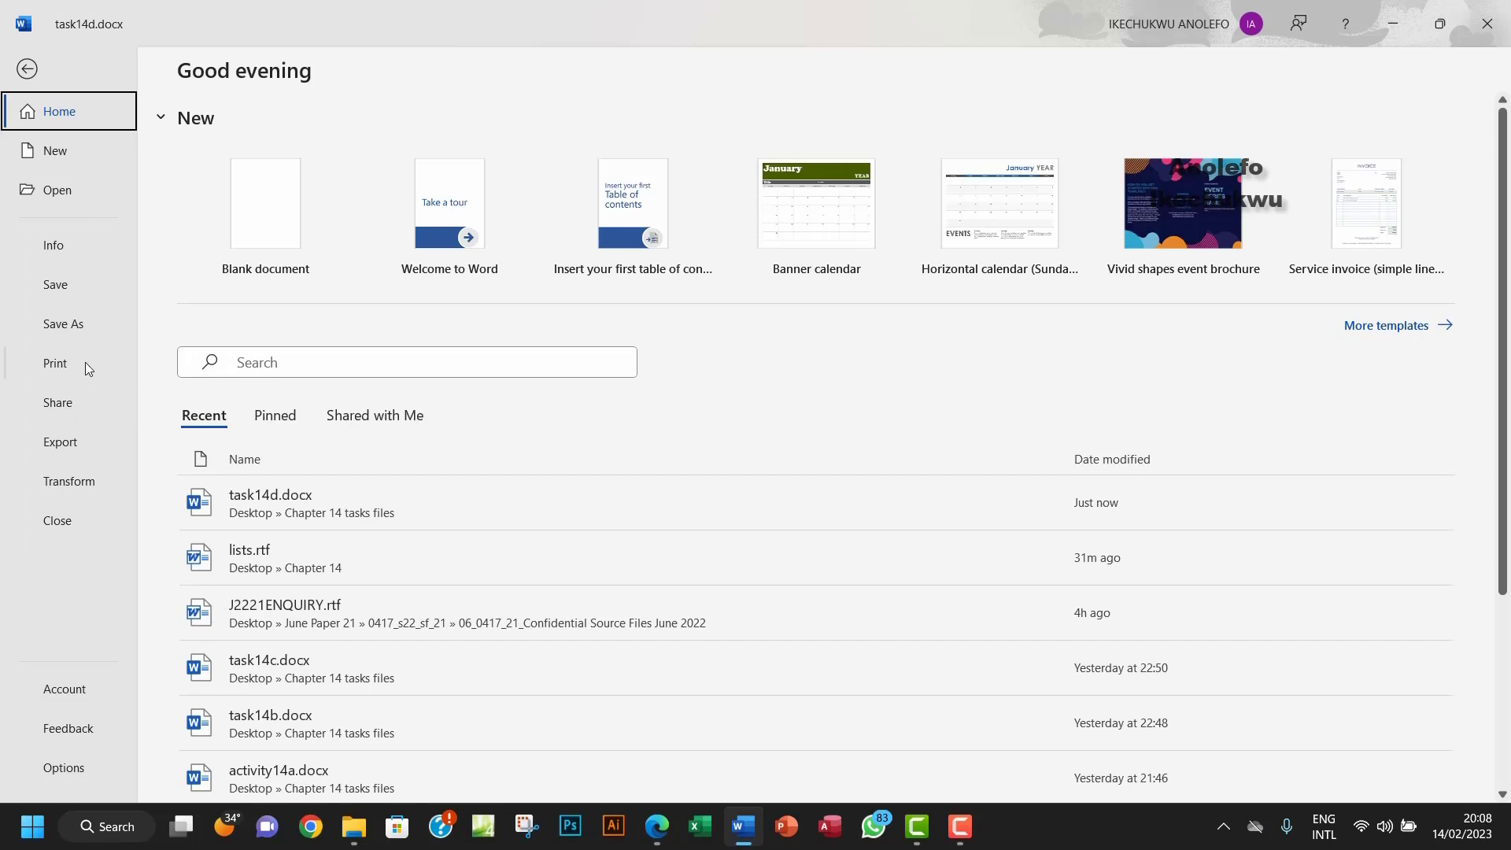
{"action": "left_click", "coordinate": [78, 319]}
{"action": "left_click", "coordinate": [263, 470]}
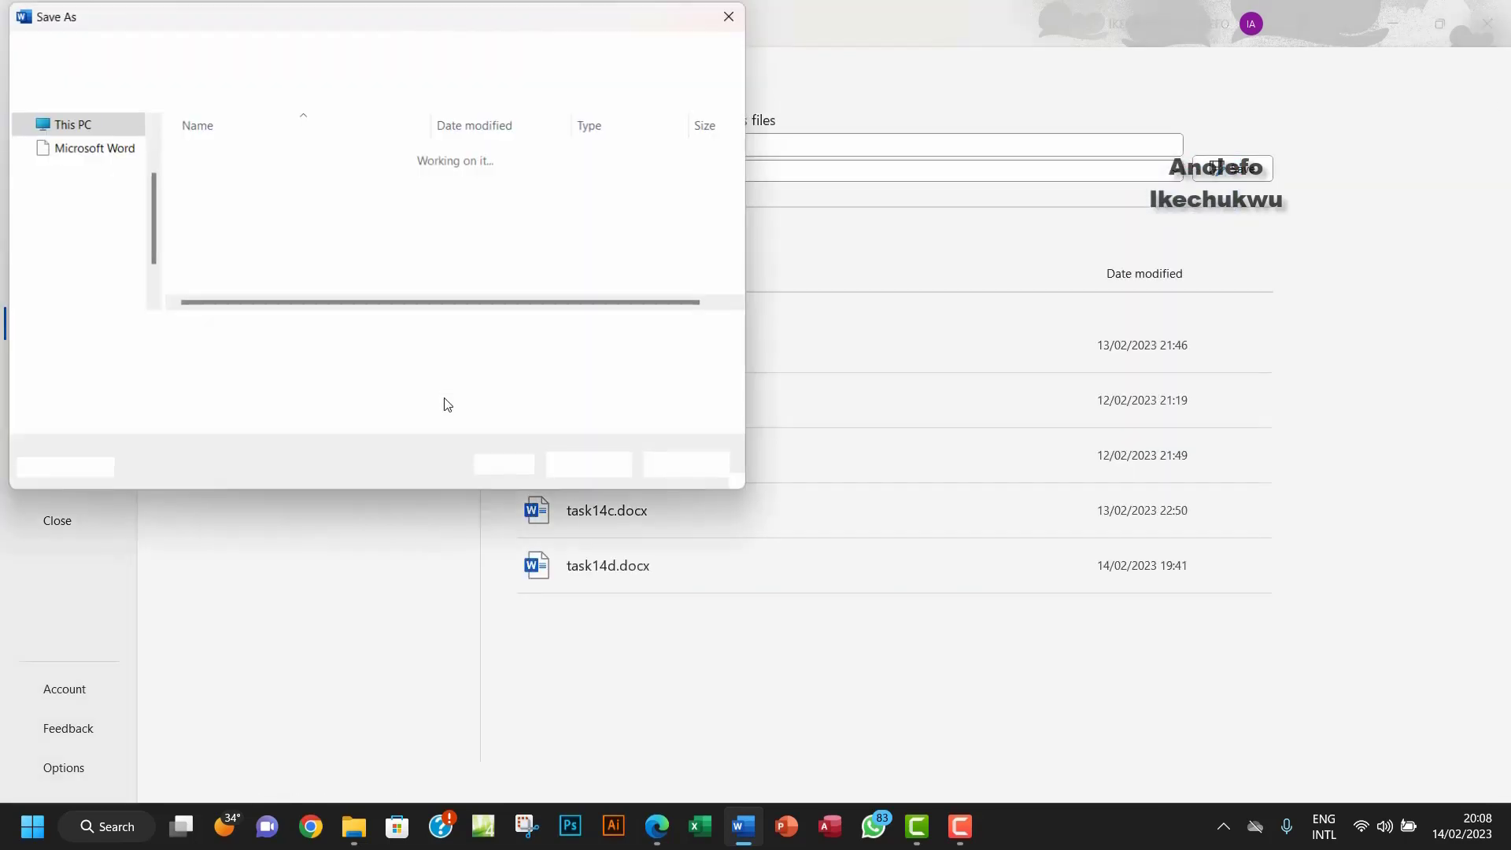
{"action": "left_click", "coordinate": [243, 337]}
{"action": "left_click_drag", "start_coordinate": [244, 337], "coordinate": [170, 332]}
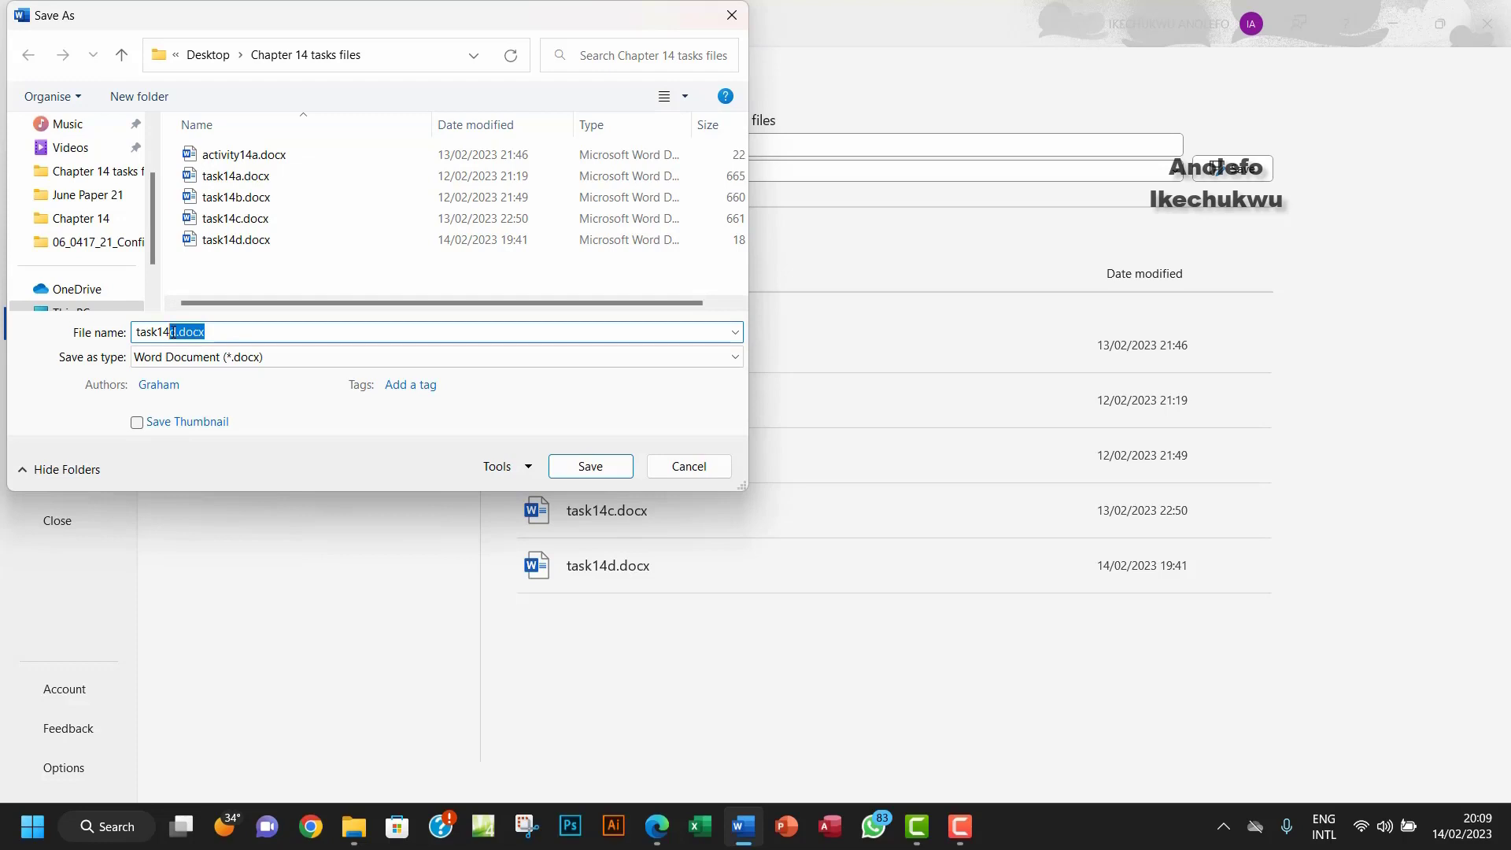
{"action": "type", "text": "e"}
{"action": "left_click", "coordinate": [595, 471]}
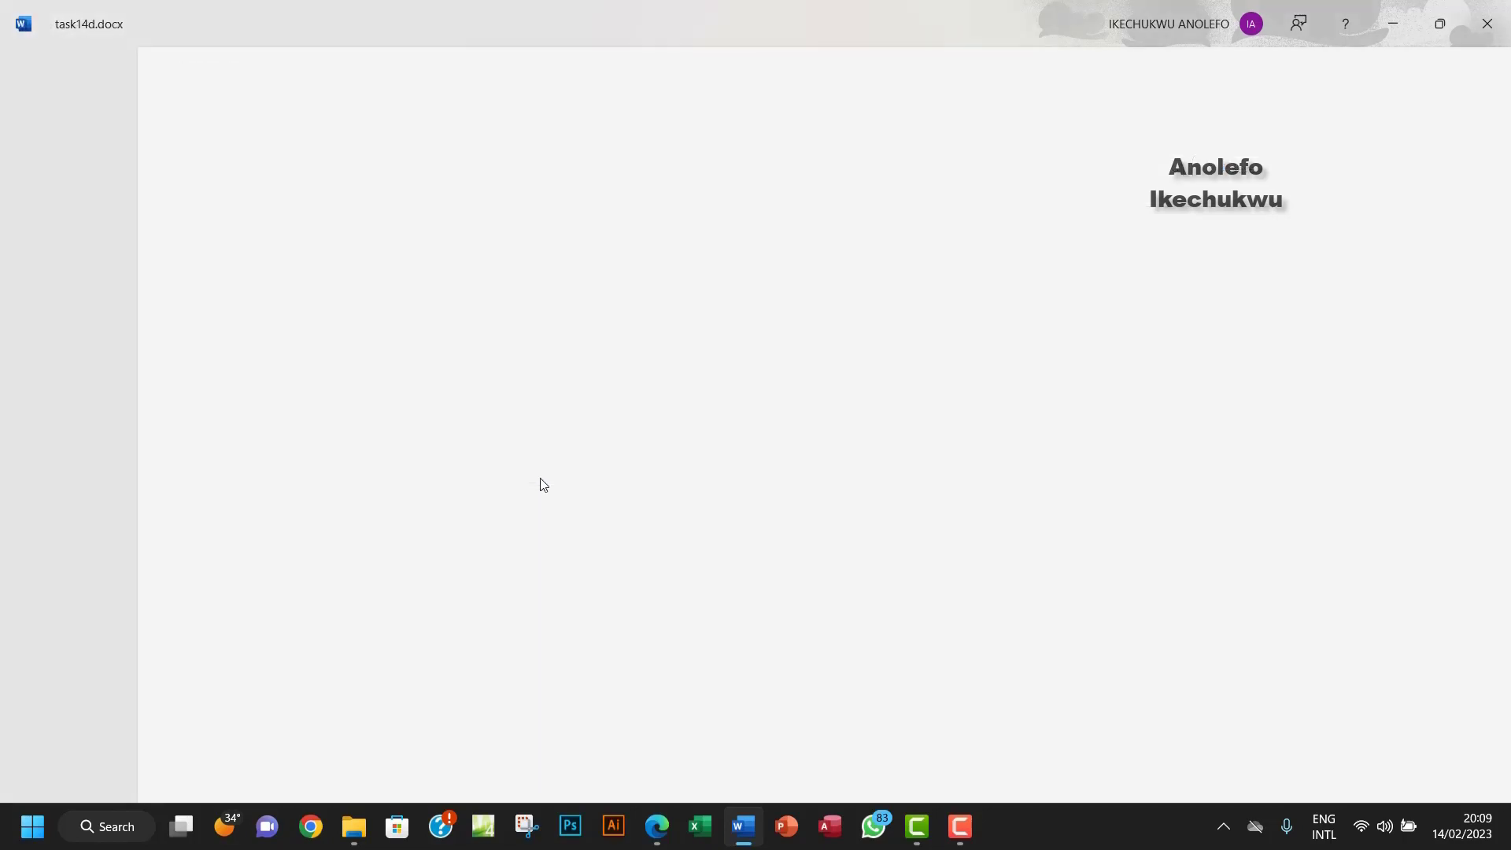
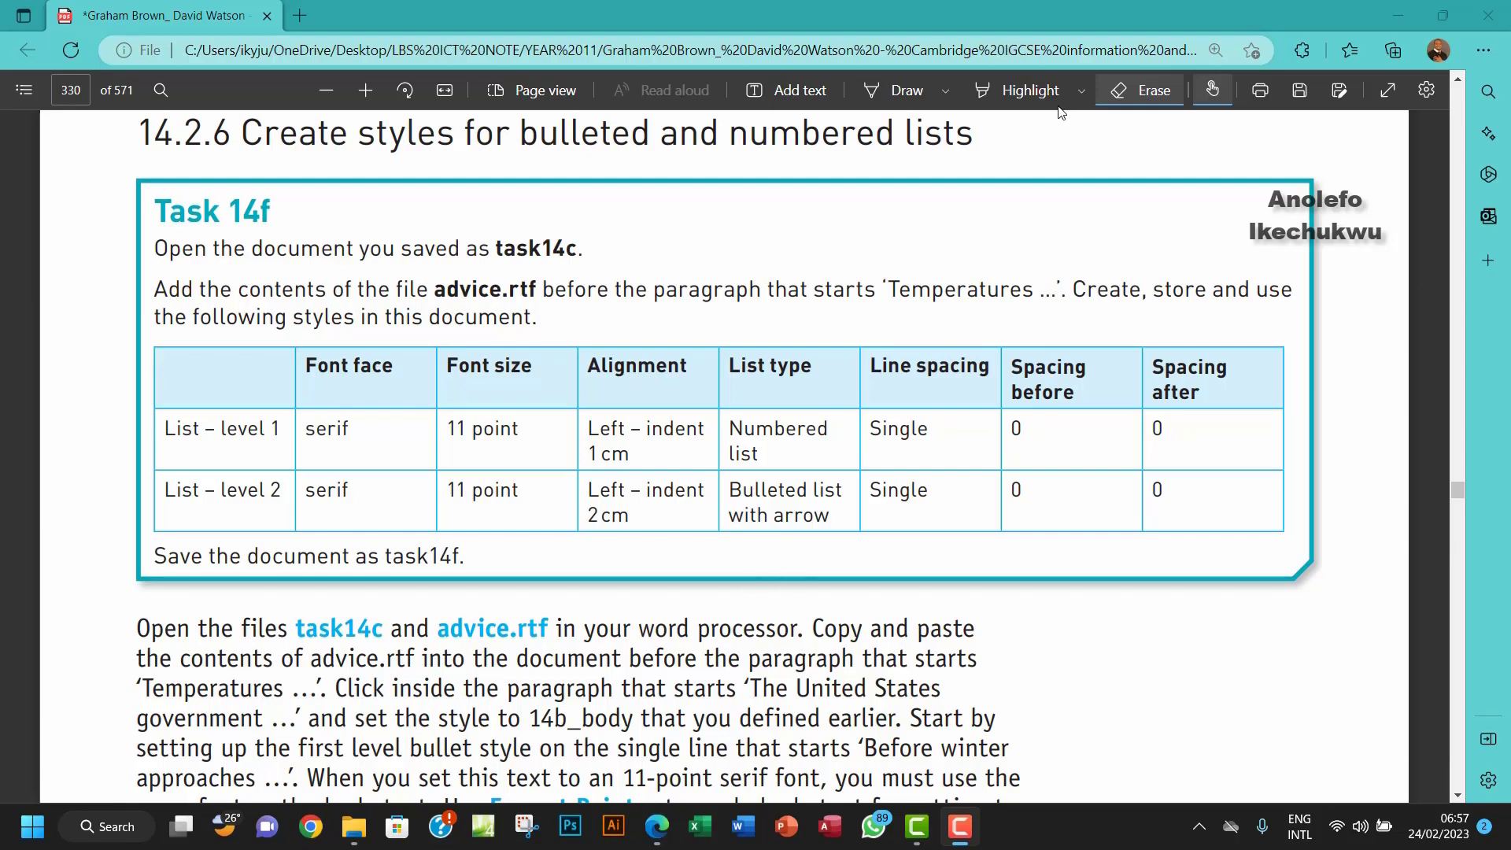
Step: Highlight 'advice.rtf' and 'Create, store and use' in yellow in the Task 14f PDF instructions
{"action": "left_click", "coordinate": [918, 126]}
{"action": "left_click", "coordinate": [1020, 91]}
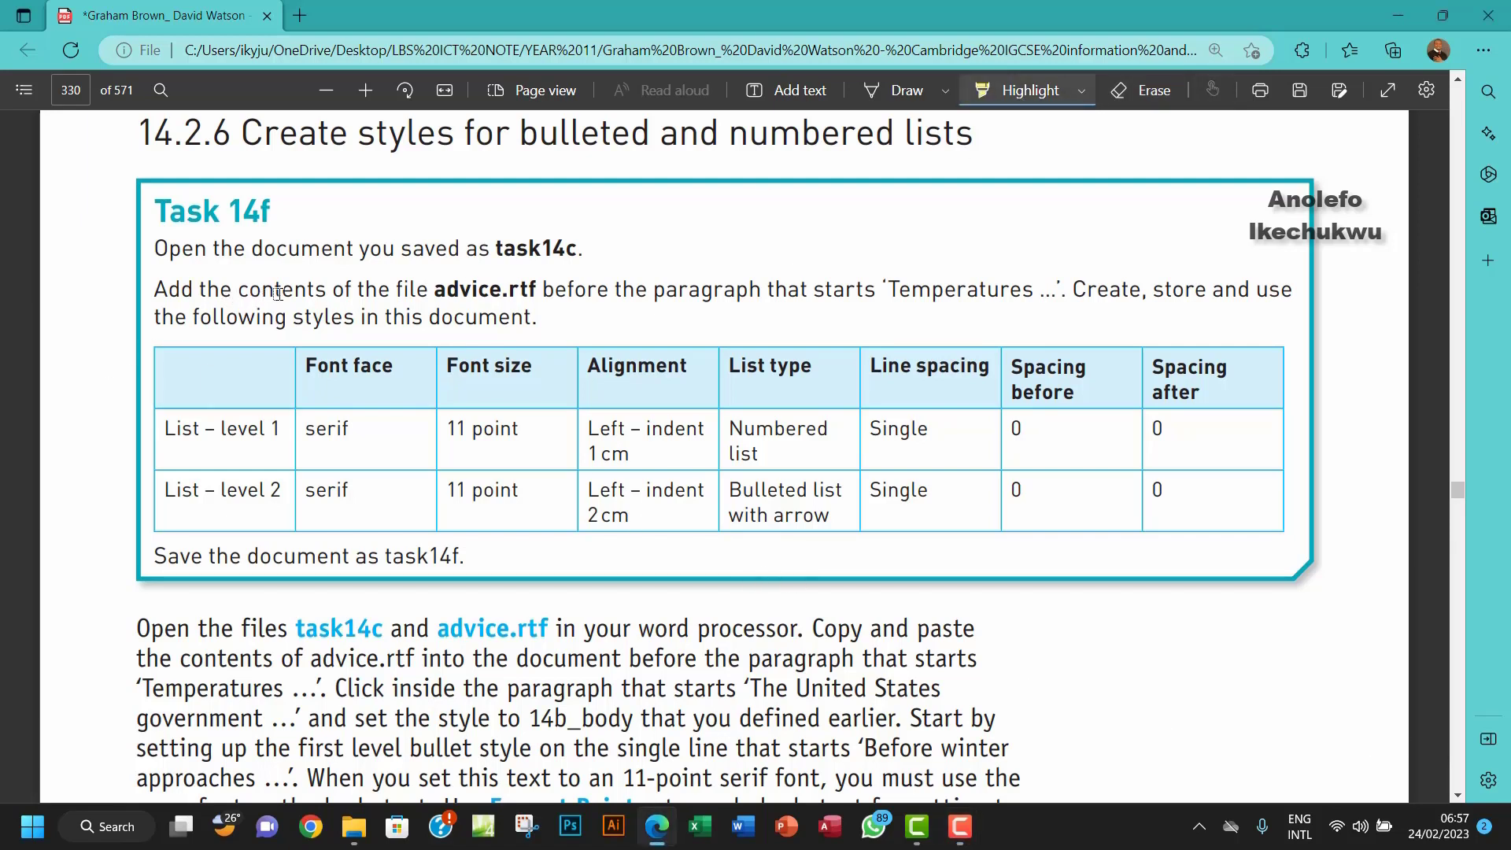
{"action": "left_click_drag", "start_coordinate": [435, 293], "coordinate": [527, 293]}
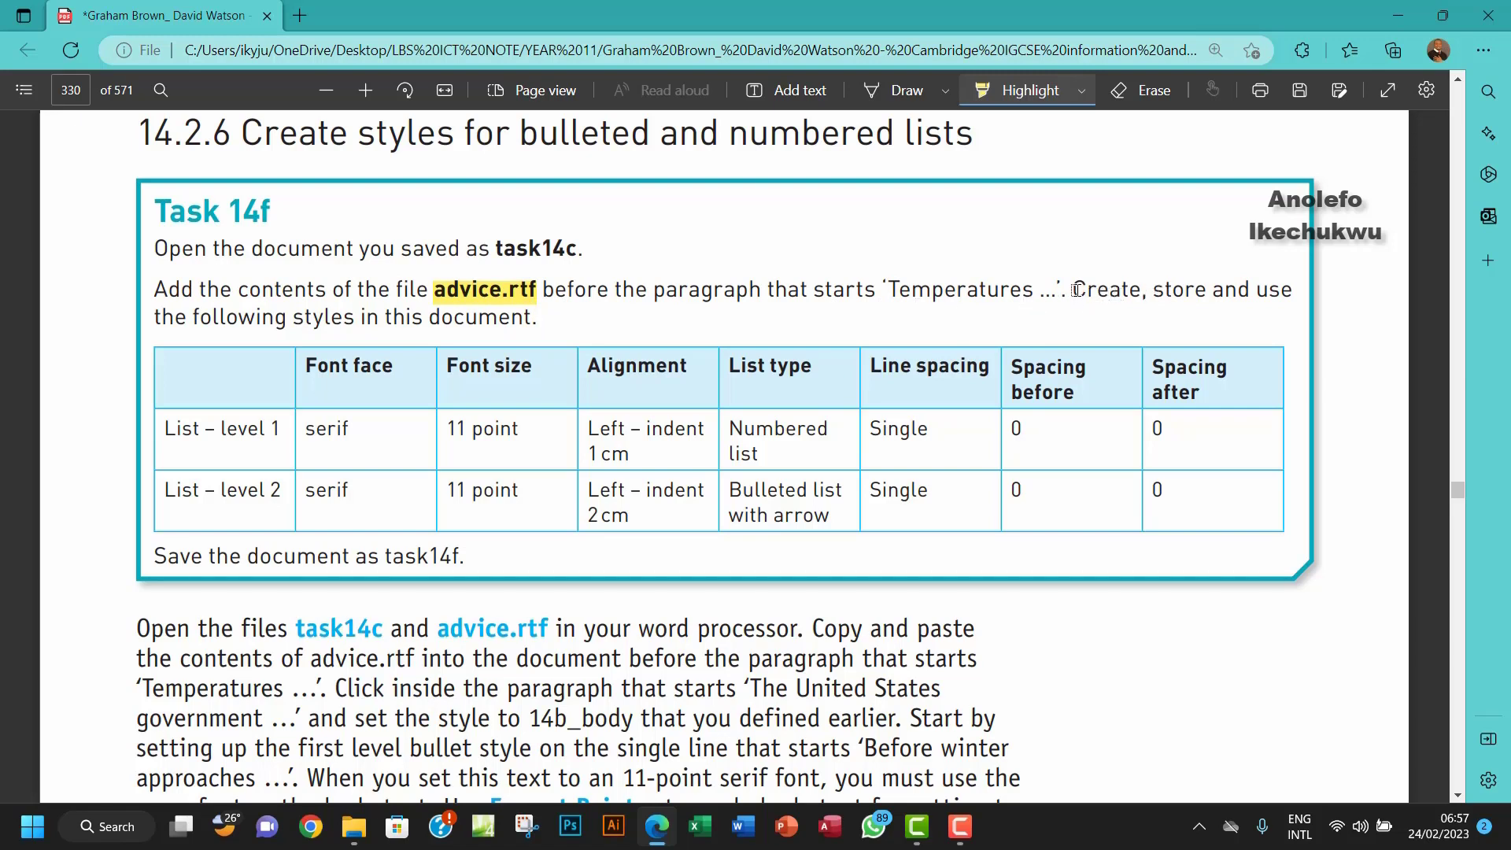
{"action": "left_click_drag", "start_coordinate": [1076, 289], "coordinate": [1291, 293]}
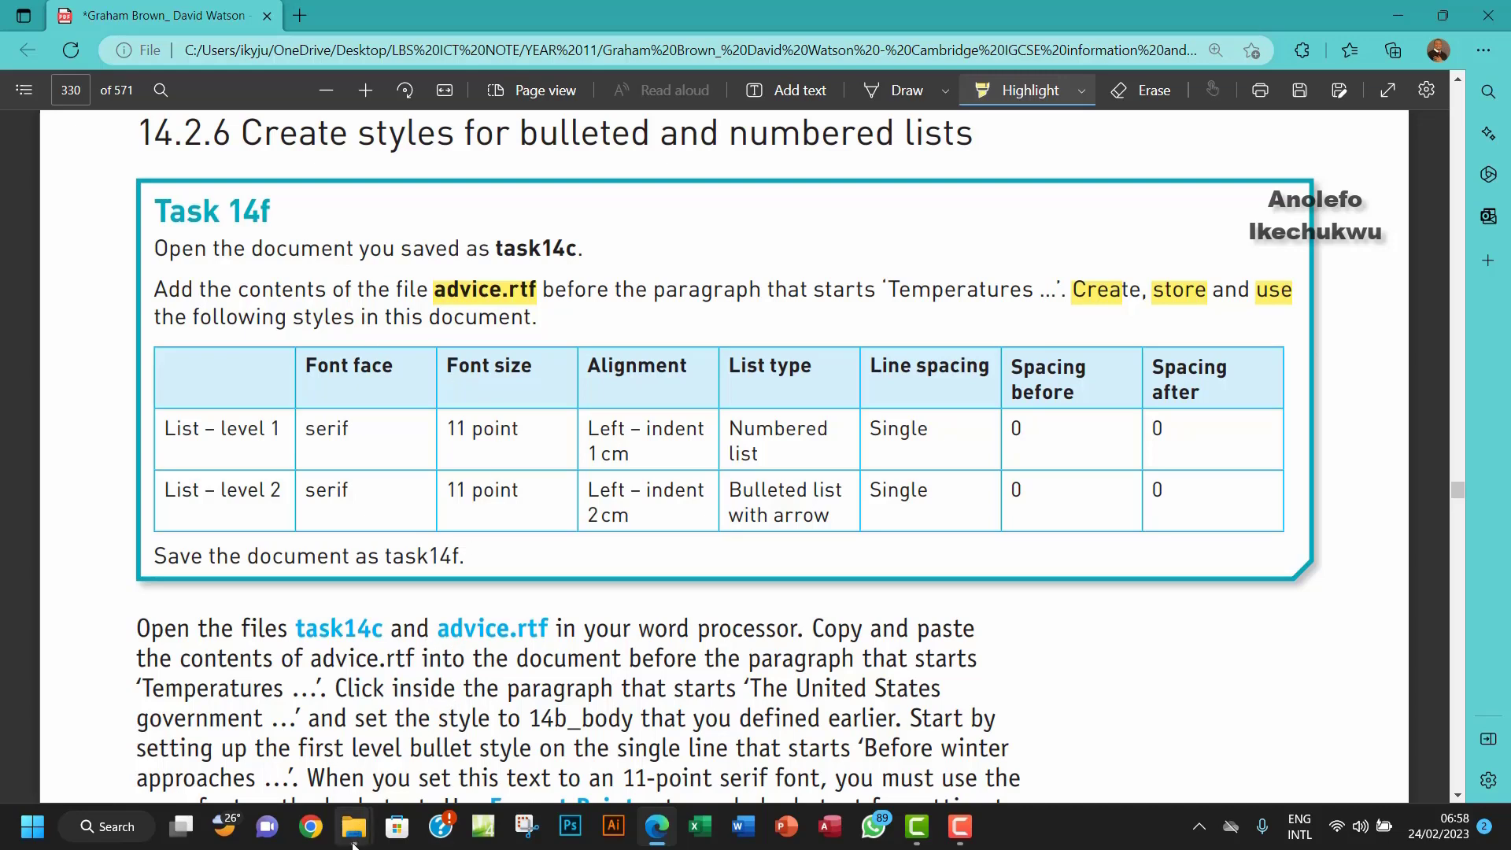
Step: Open task14c.docx from the Chapter 14 tasks files folder
{"action": "mouse_move", "coordinate": [355, 826]}
{"action": "left_click", "coordinate": [462, 718]}
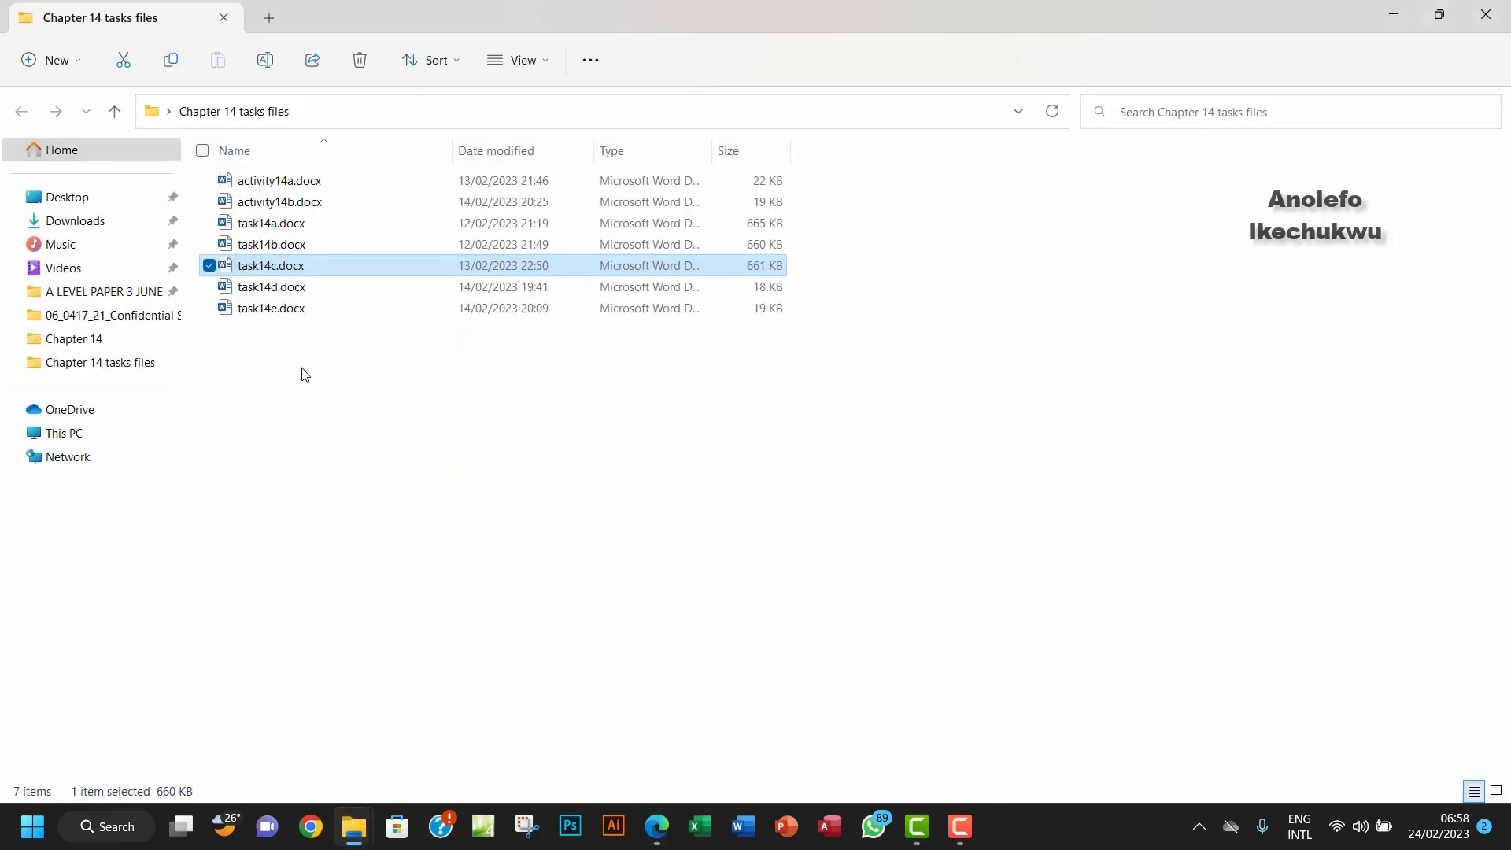
{"action": "double_click", "coordinate": [319, 265]}
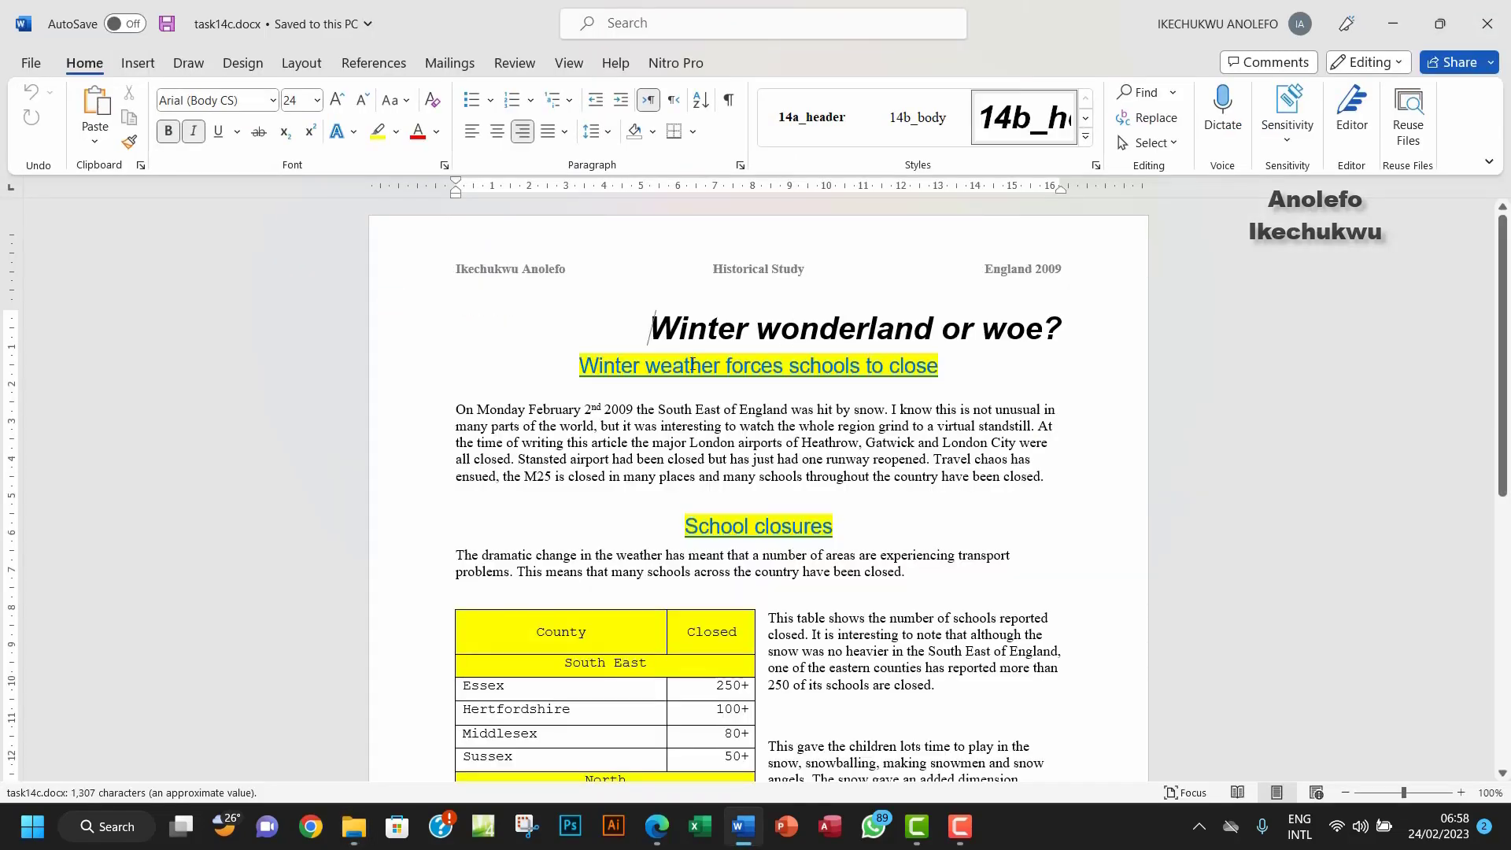
{"action": "scroll", "coordinate": [748, 750], "scroll_direction": "down", "scroll_amount": 2}
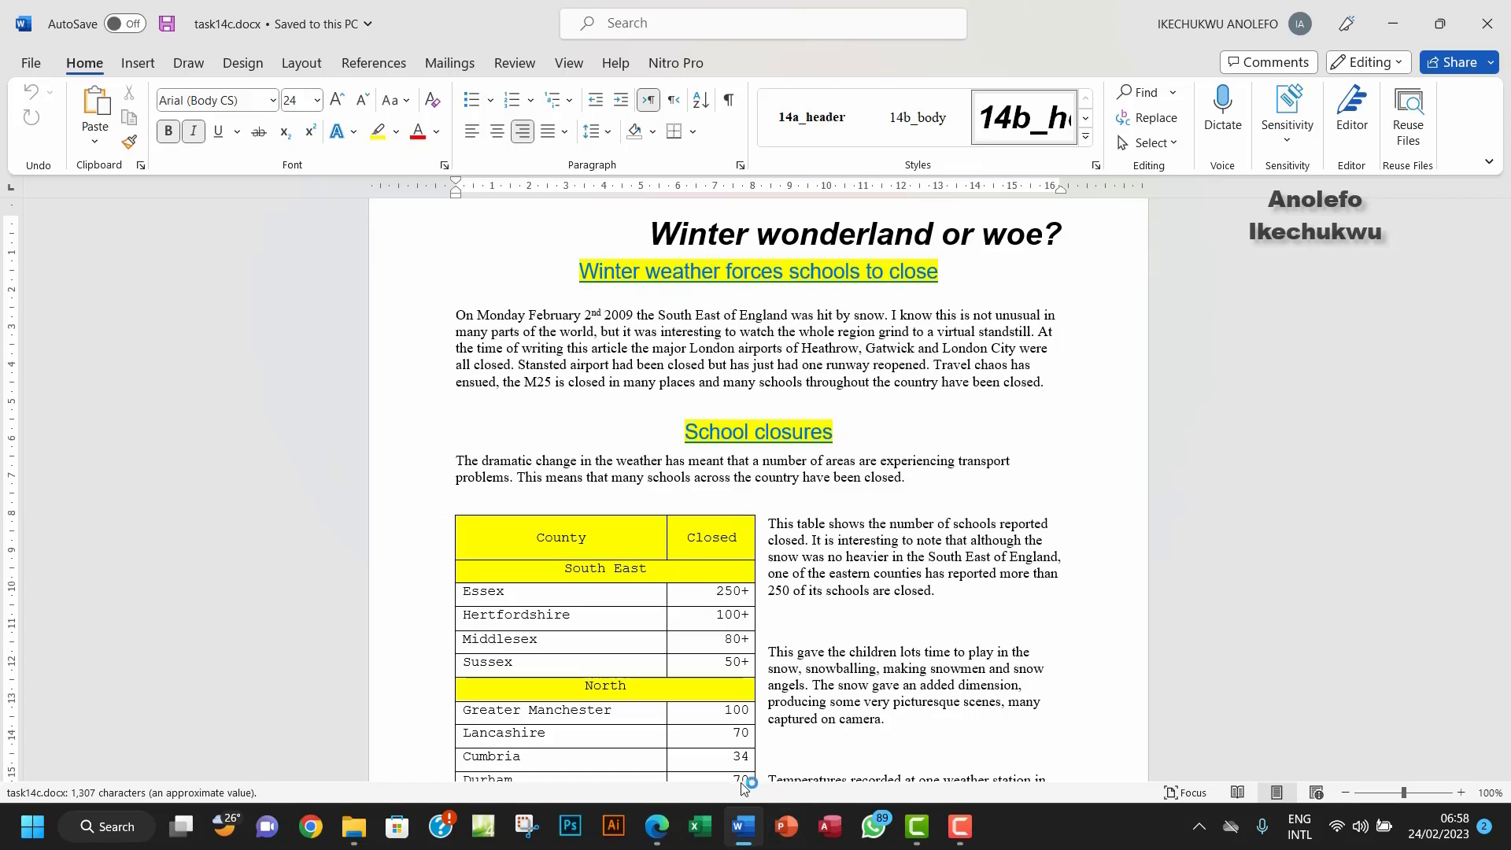
{"action": "left_click", "coordinate": [658, 827]}
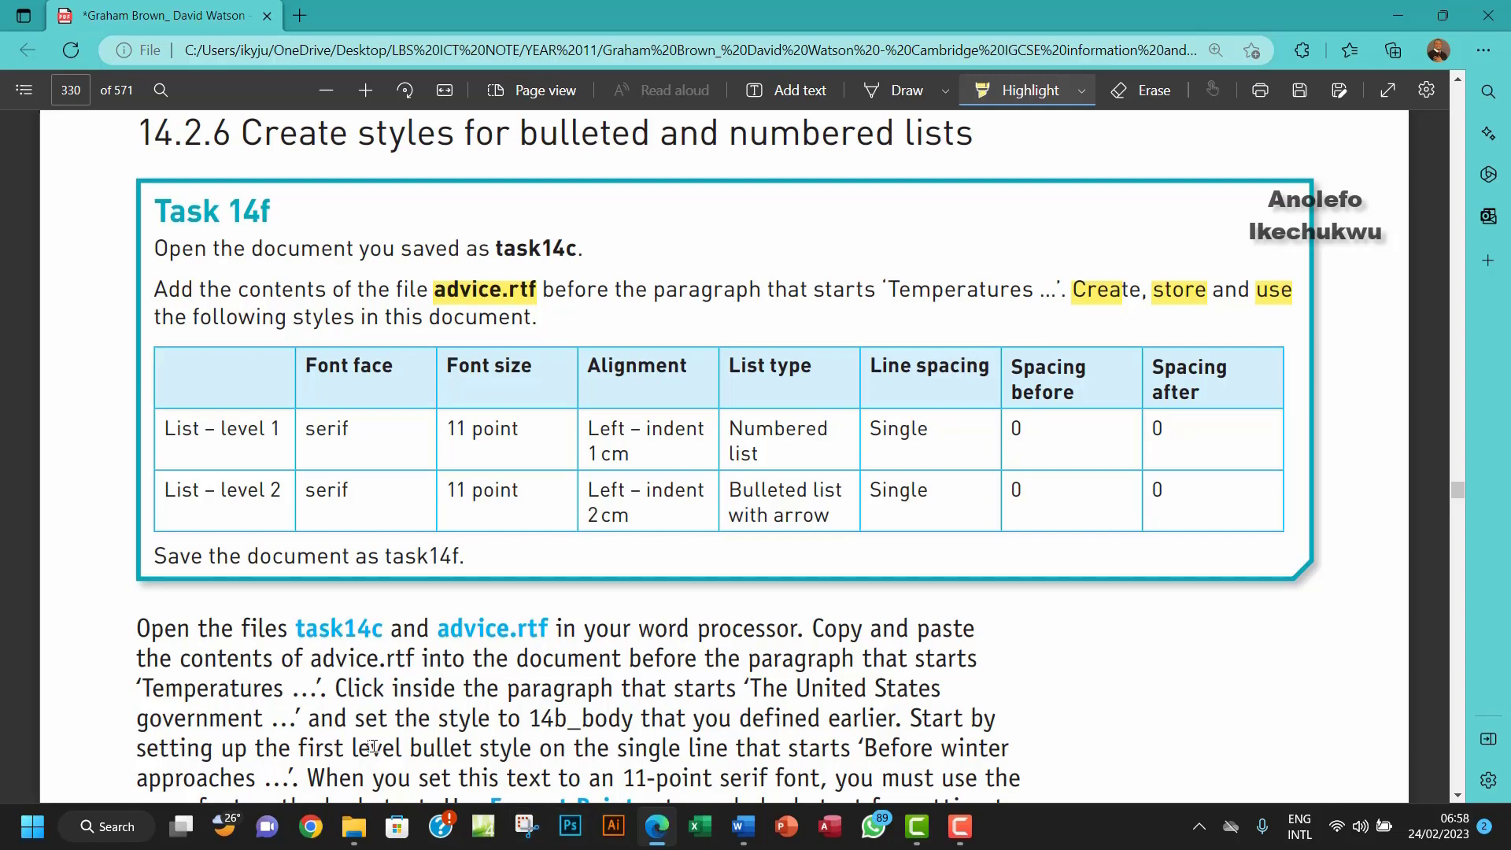
Step: Open advice.rtf, select all its text, and go back to task14c.docx
{"action": "mouse_move", "coordinate": [355, 826]}
{"action": "left_click", "coordinate": [260, 732]}
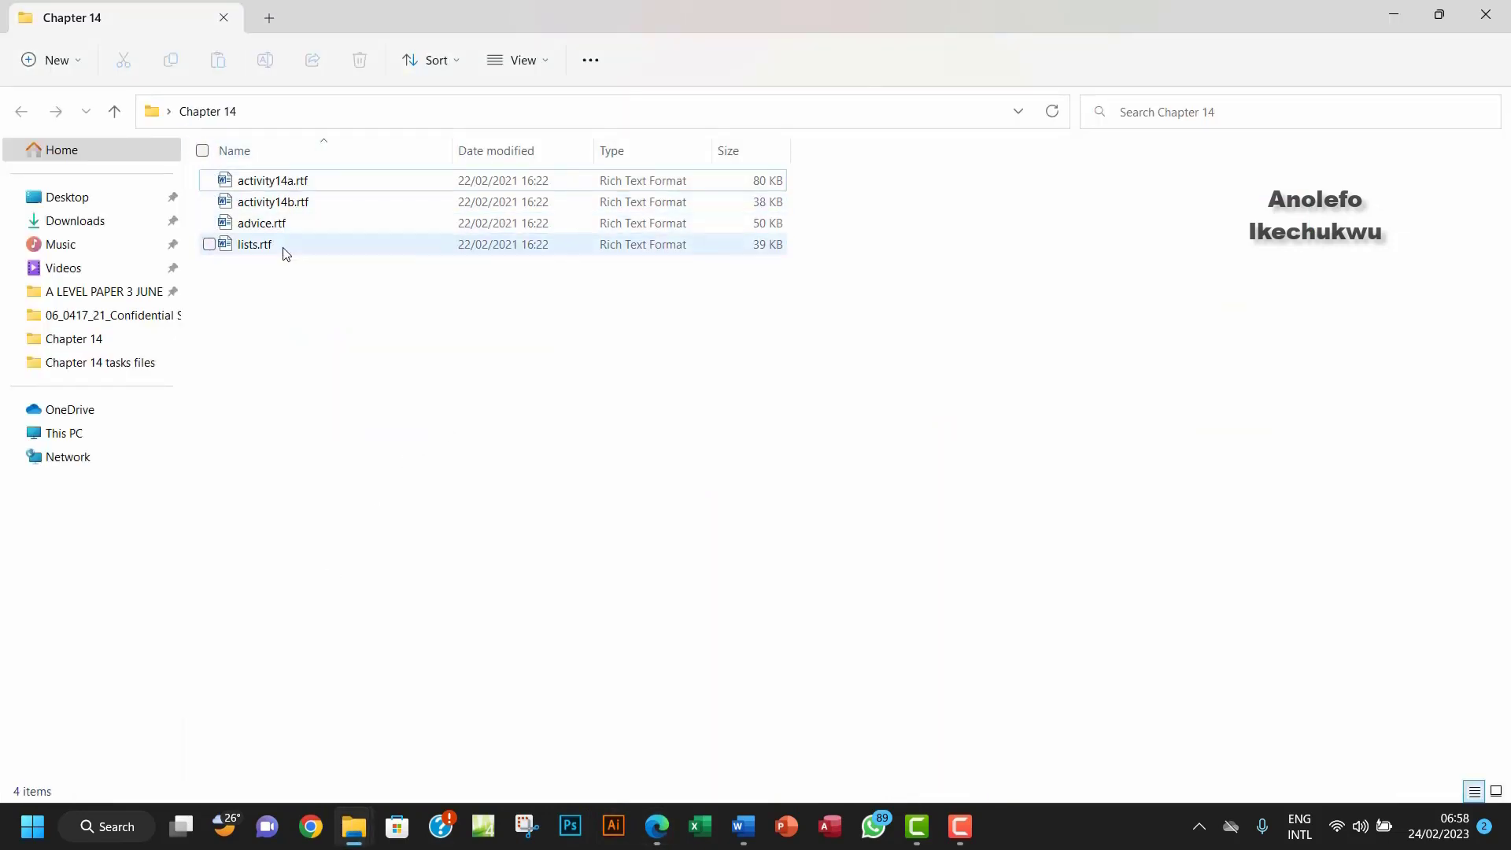
{"action": "double_click", "coordinate": [295, 228]}
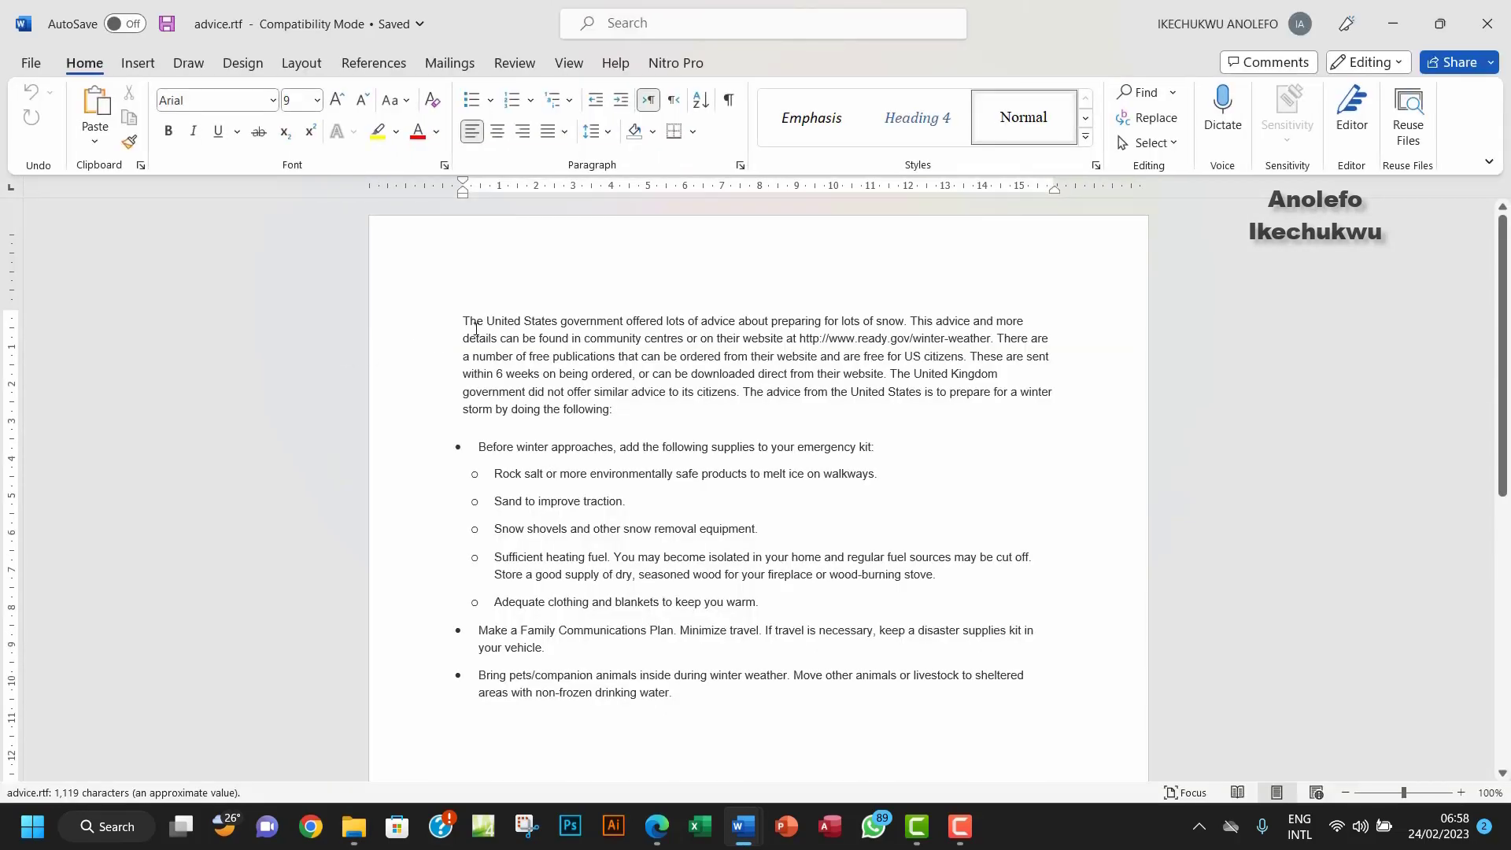
{"action": "key", "text": "ctrl+a"}
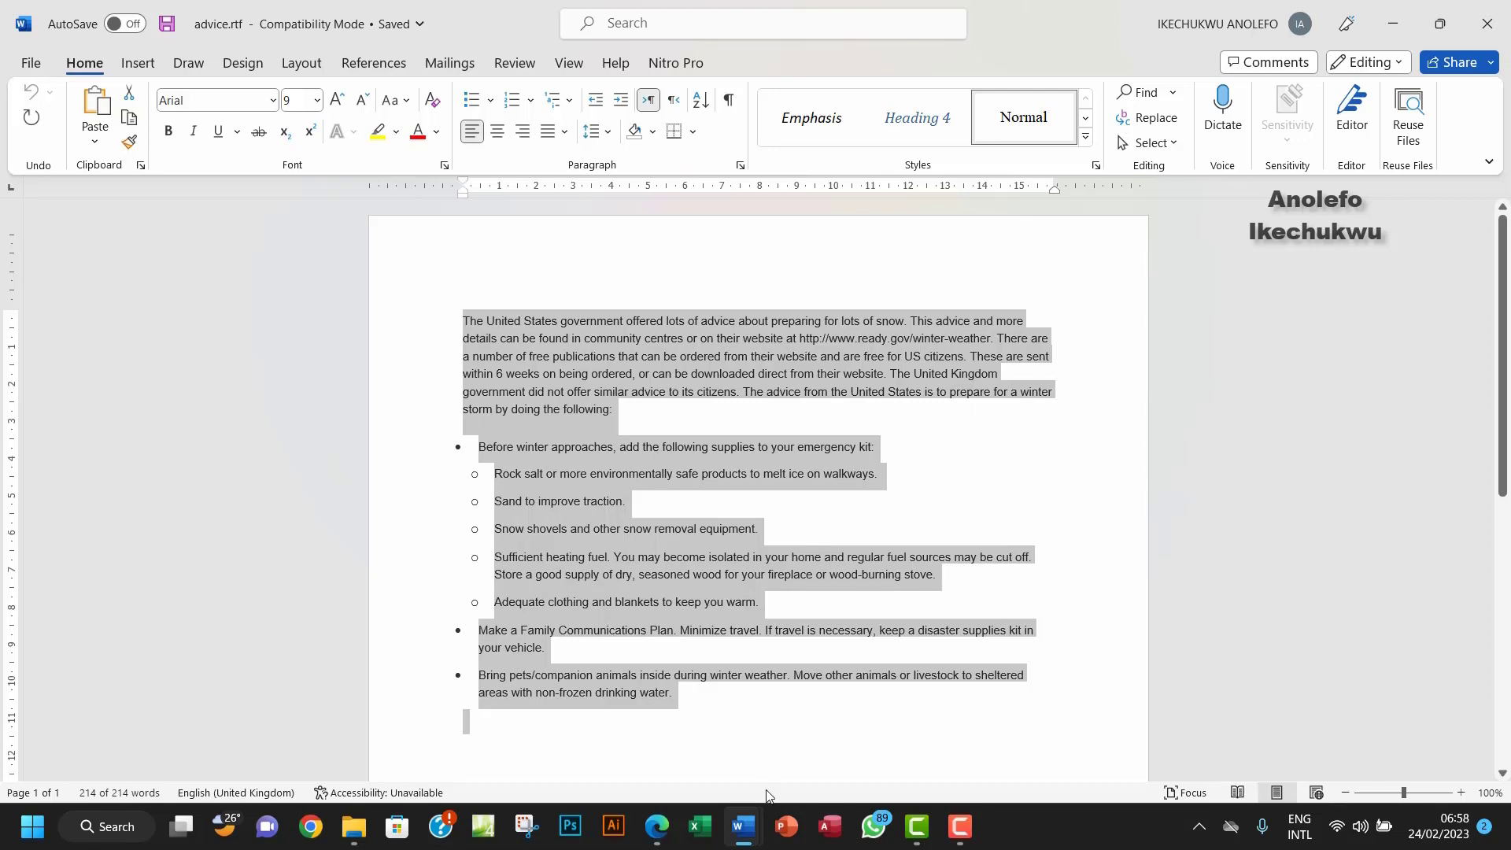
{"action": "mouse_move", "coordinate": [743, 827]}
{"action": "left_click", "coordinate": [685, 758]}
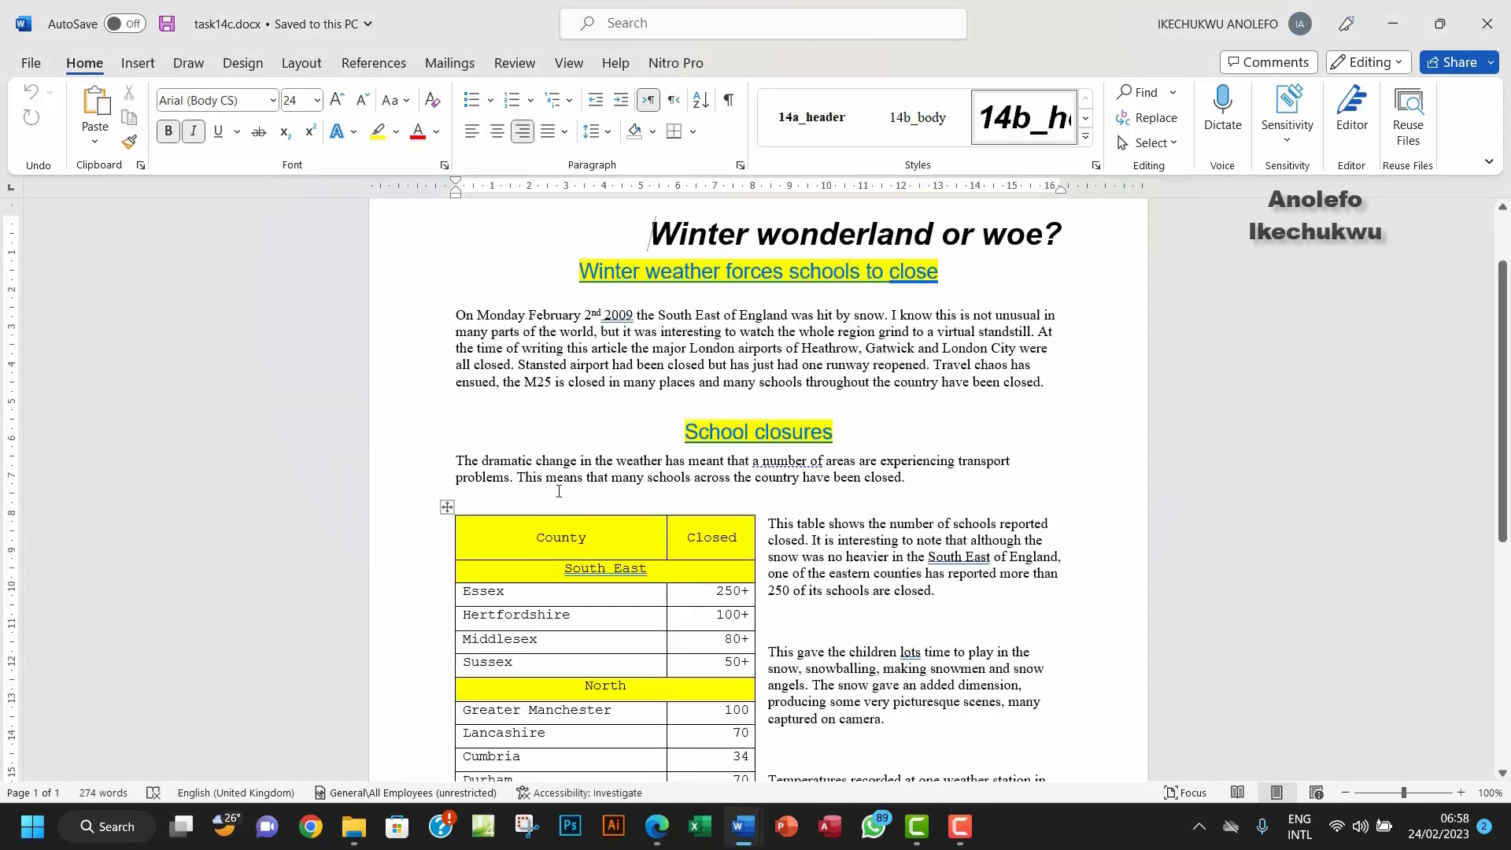
Step: Highlight in the task PDF where the advice text must be inserted
{"action": "scroll", "coordinate": [716, 504], "scroll_direction": "down", "scroll_amount": 6}
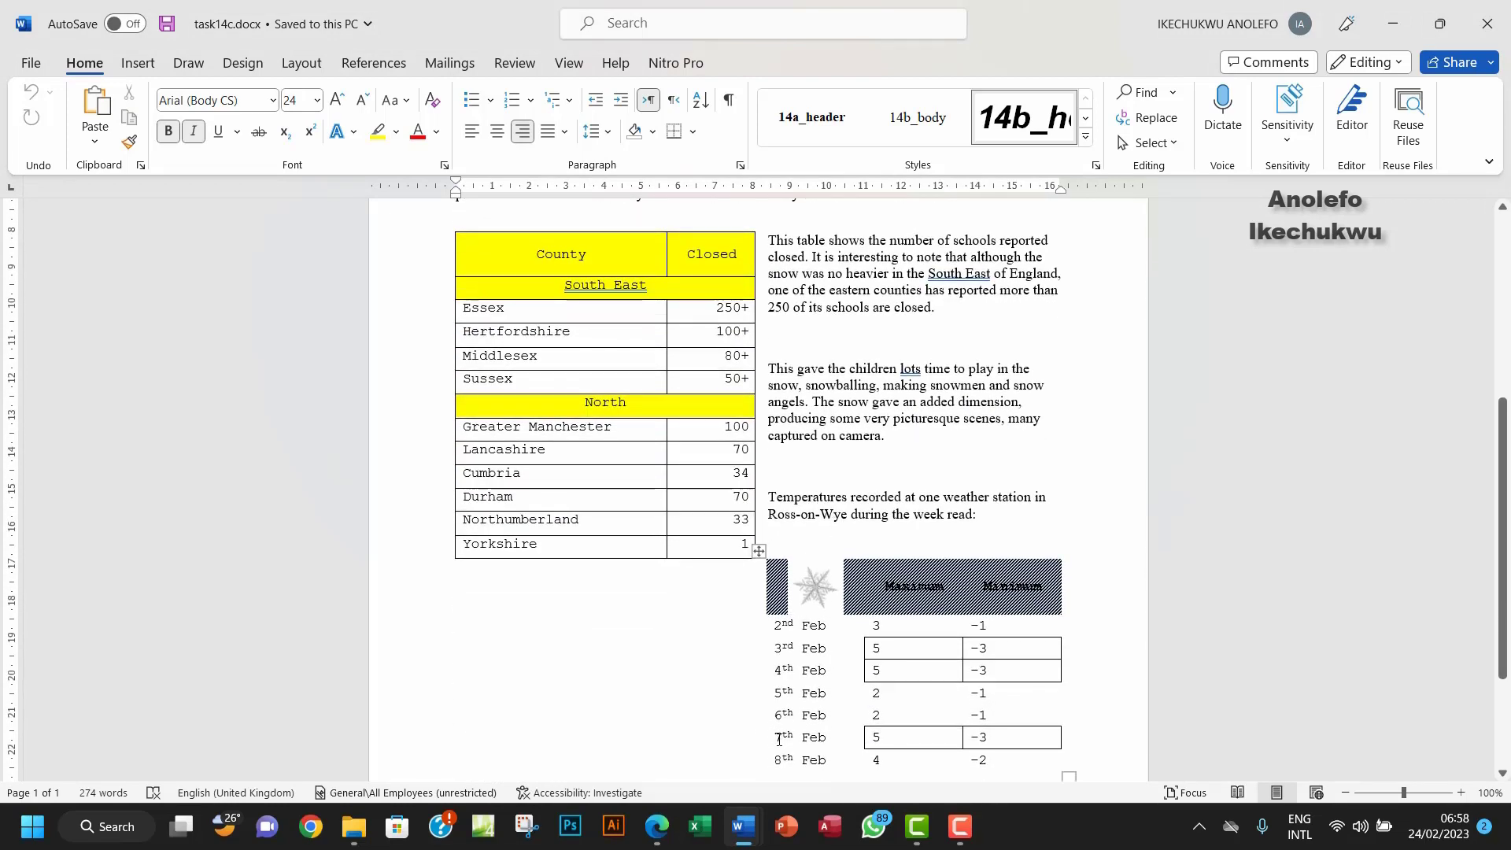
{"action": "left_click", "coordinate": [671, 825]}
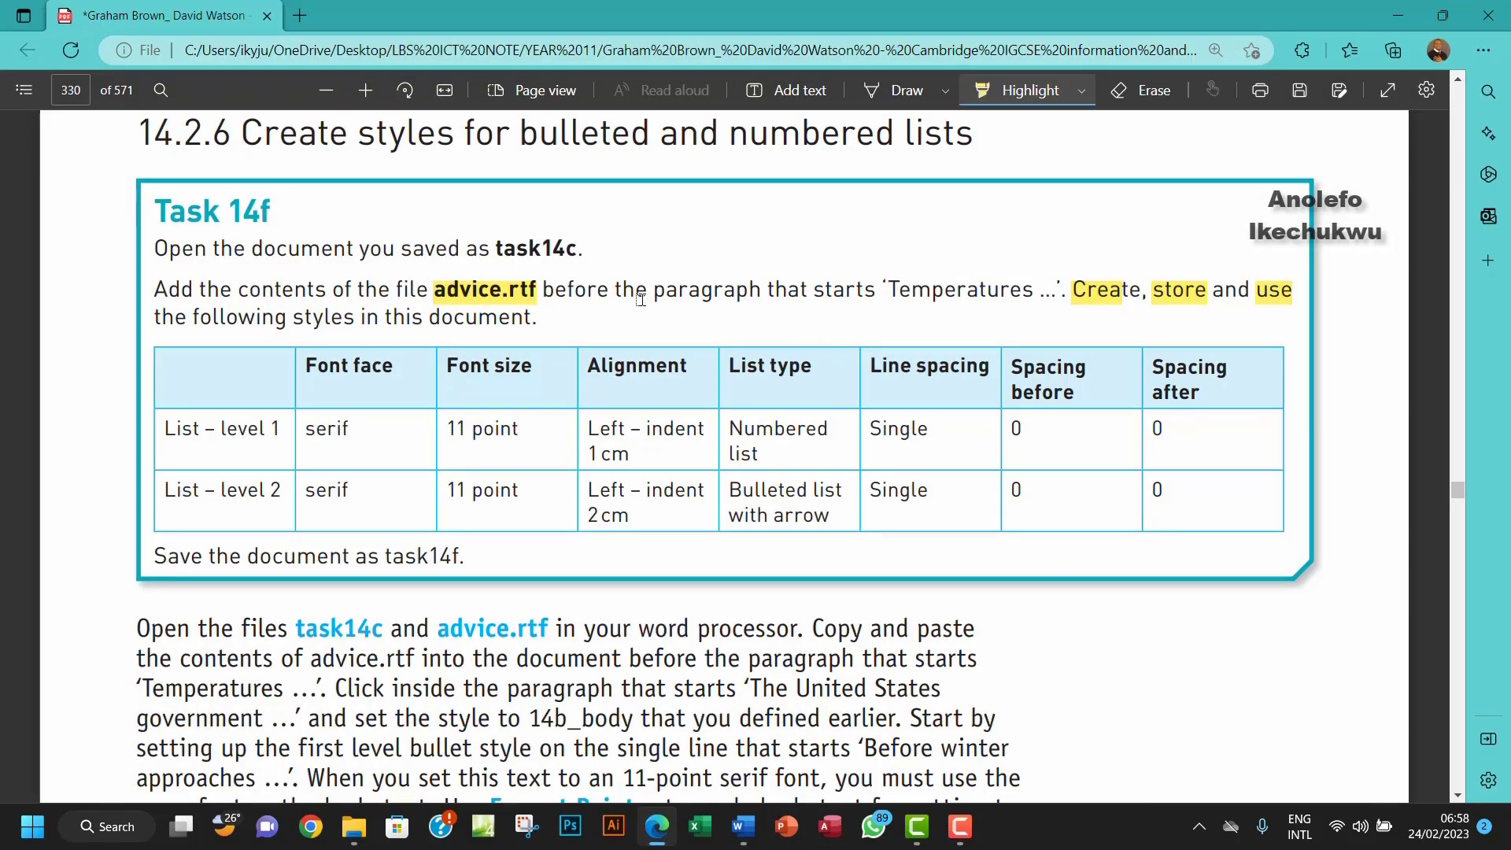
{"action": "left_click_drag", "start_coordinate": [551, 293], "coordinate": [1001, 293]}
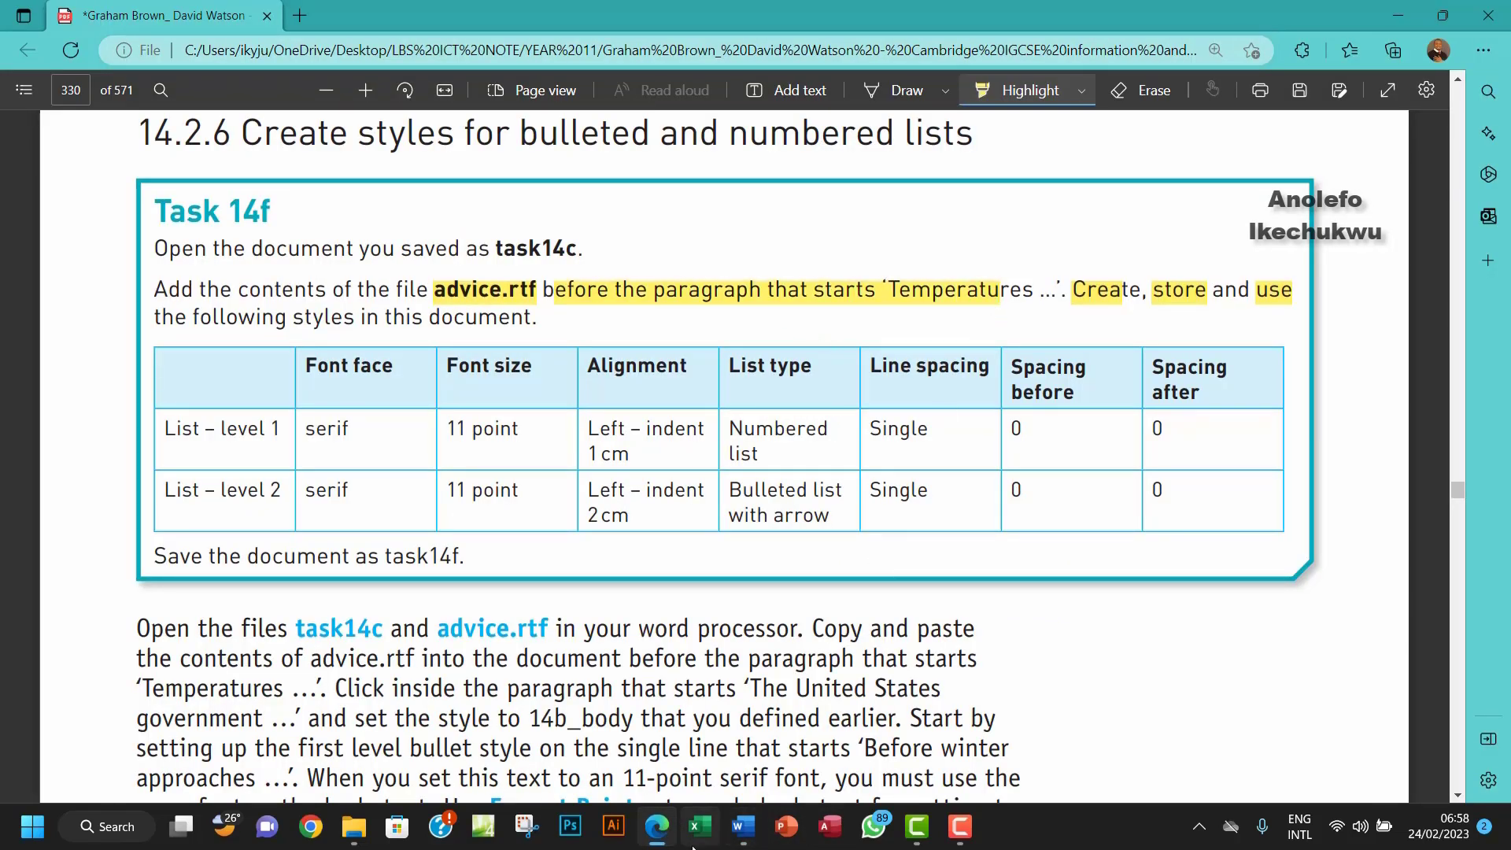
Step: Paste the advice text on the empty line above the Temperatures paragraph
{"action": "mouse_move", "coordinate": [743, 826]}
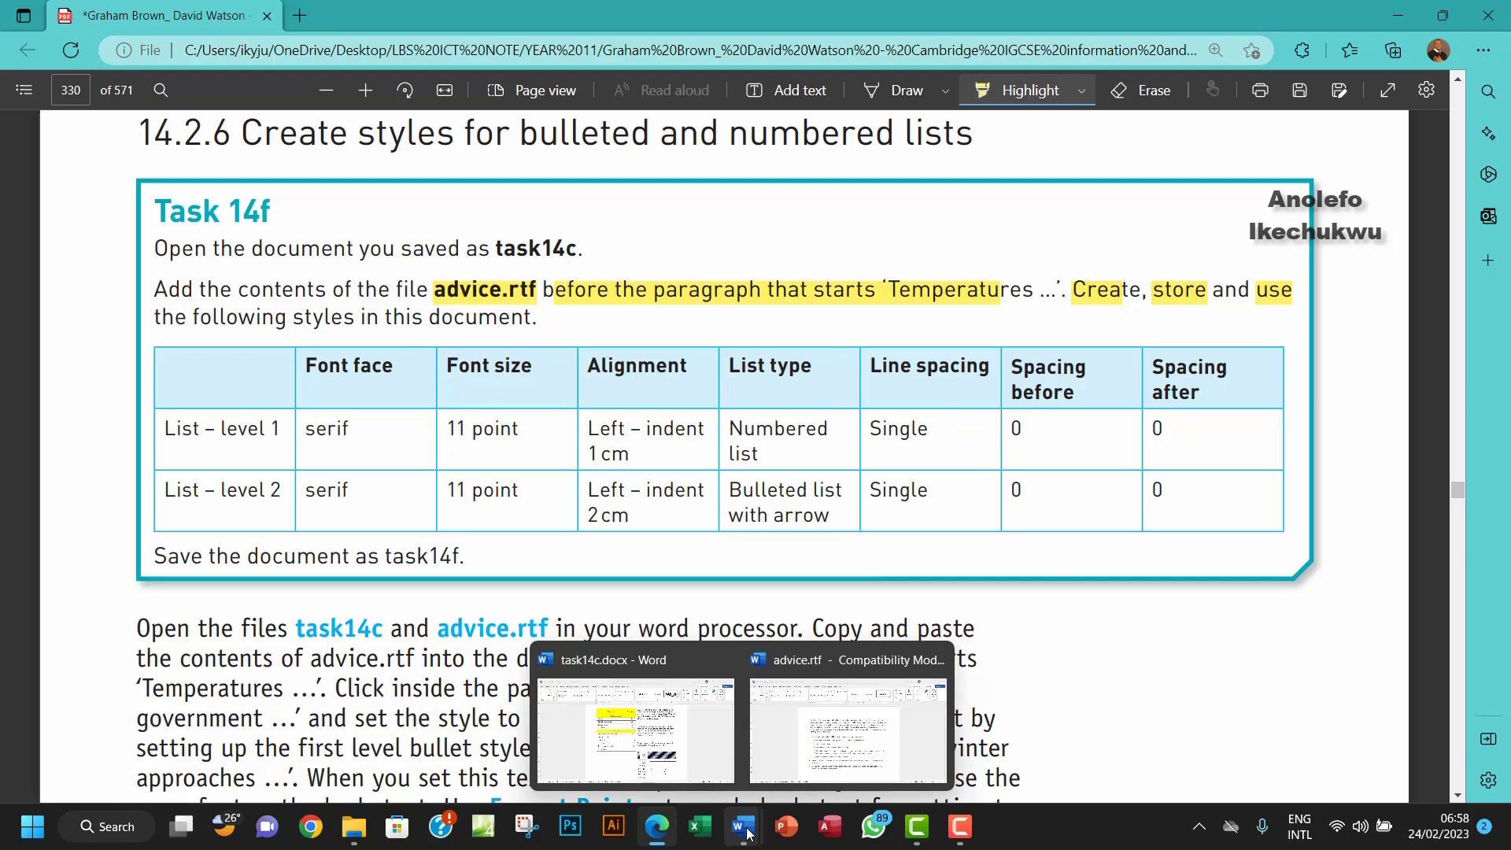
{"action": "left_click", "coordinate": [699, 771]}
{"action": "left_click", "coordinate": [793, 467]}
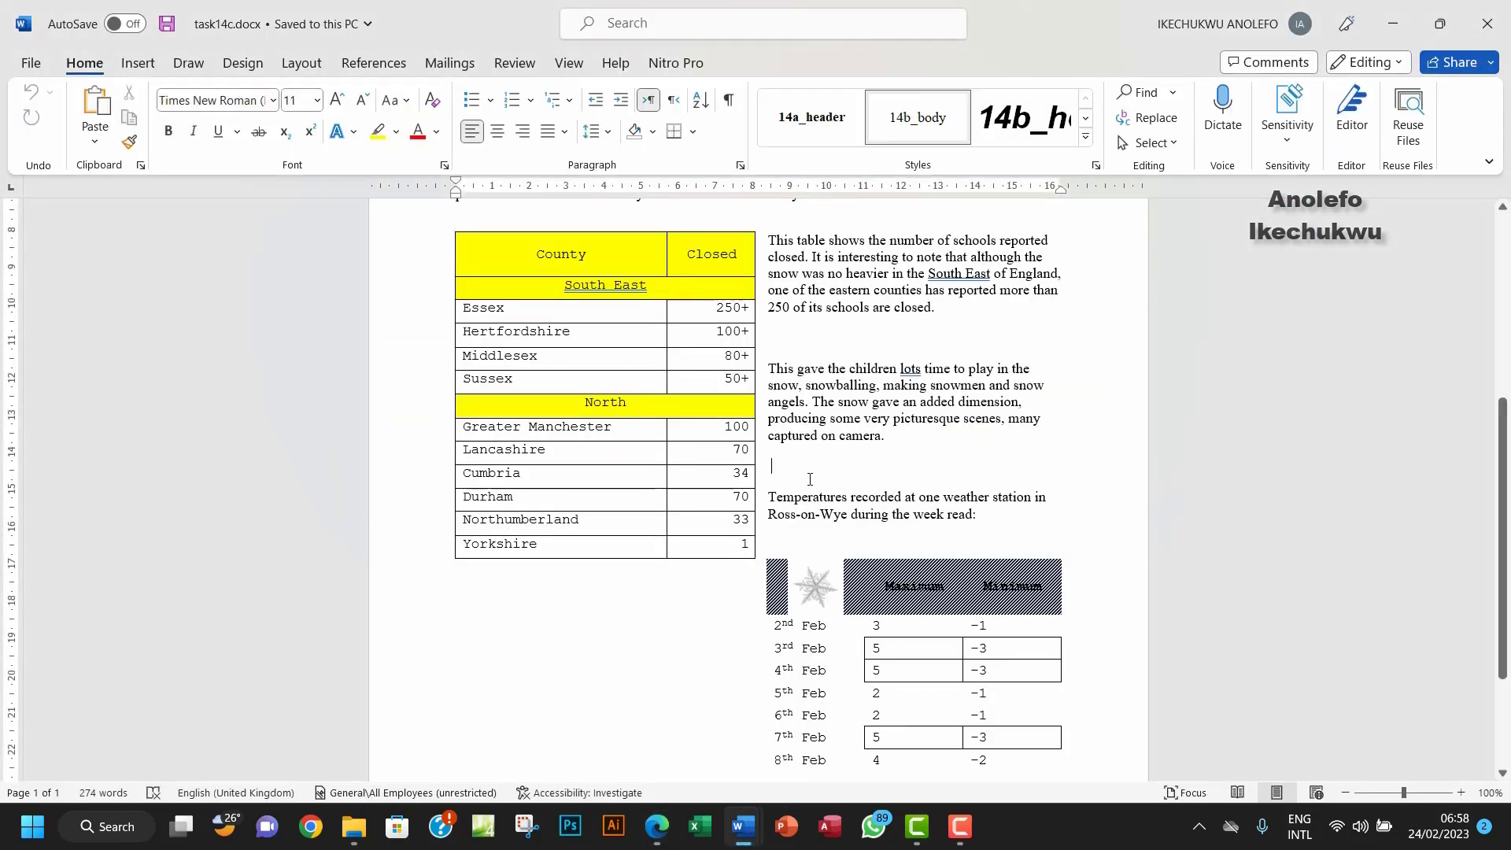
{"action": "key", "text": "ctrl+v"}
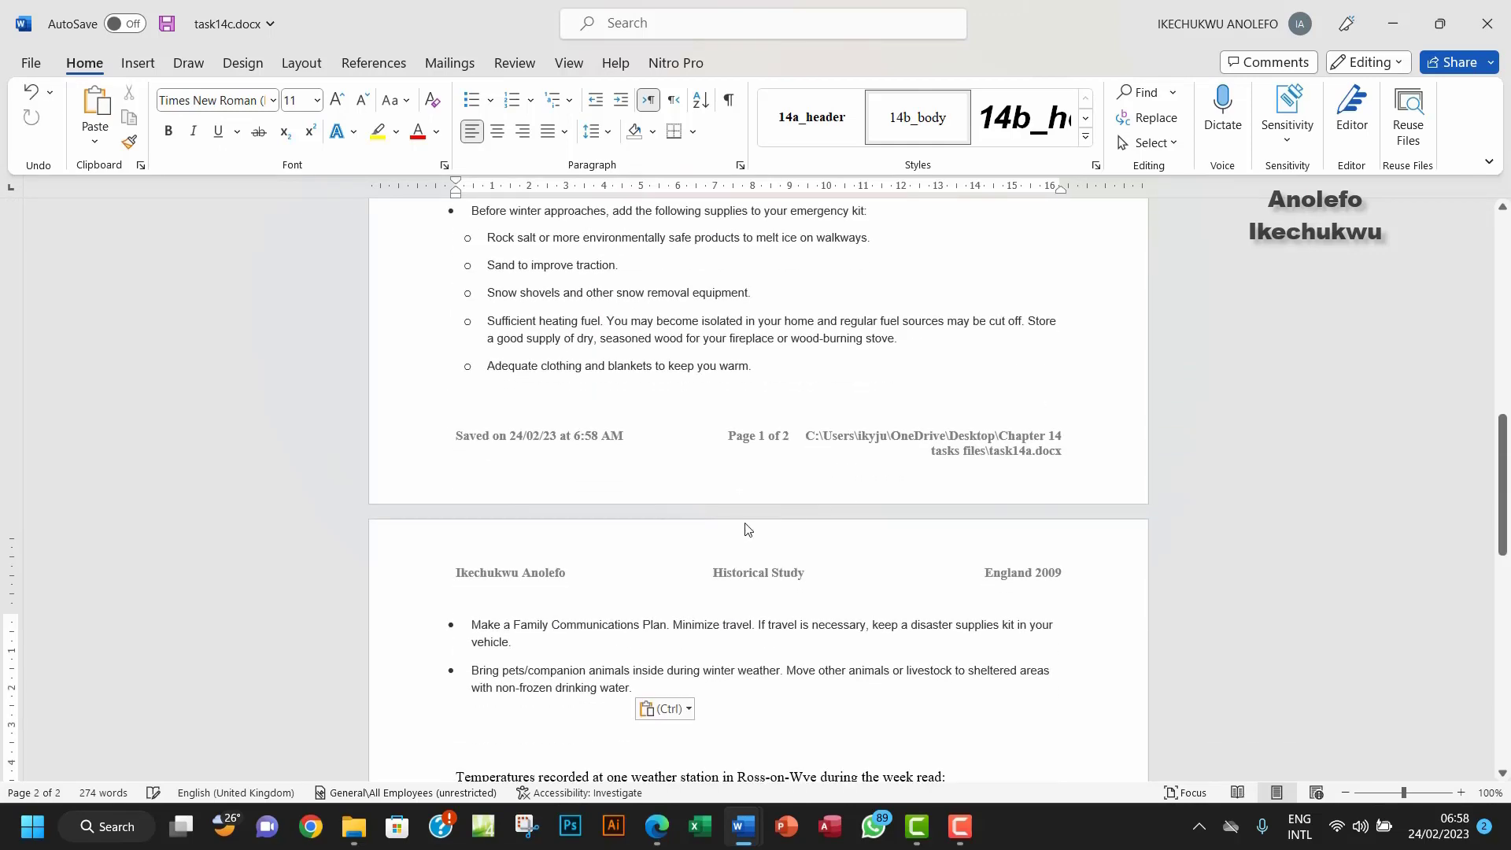
{"action": "scroll", "coordinate": [740, 531], "scroll_direction": "up", "scroll_amount": 5}
{"action": "scroll", "coordinate": [734, 536], "scroll_direction": "up", "scroll_amount": 3}
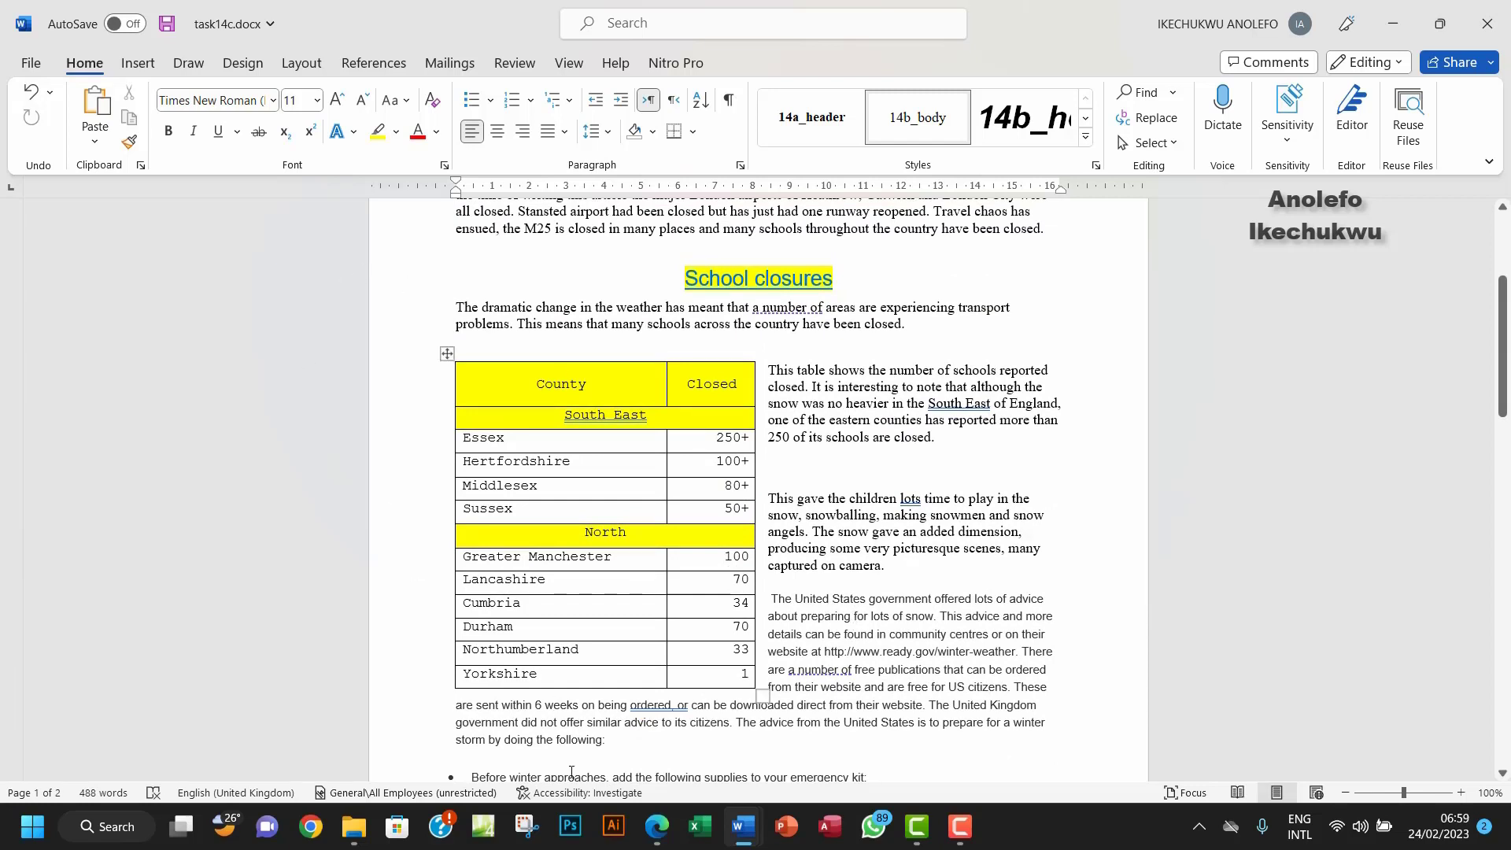
{"action": "left_click", "coordinate": [656, 826]}
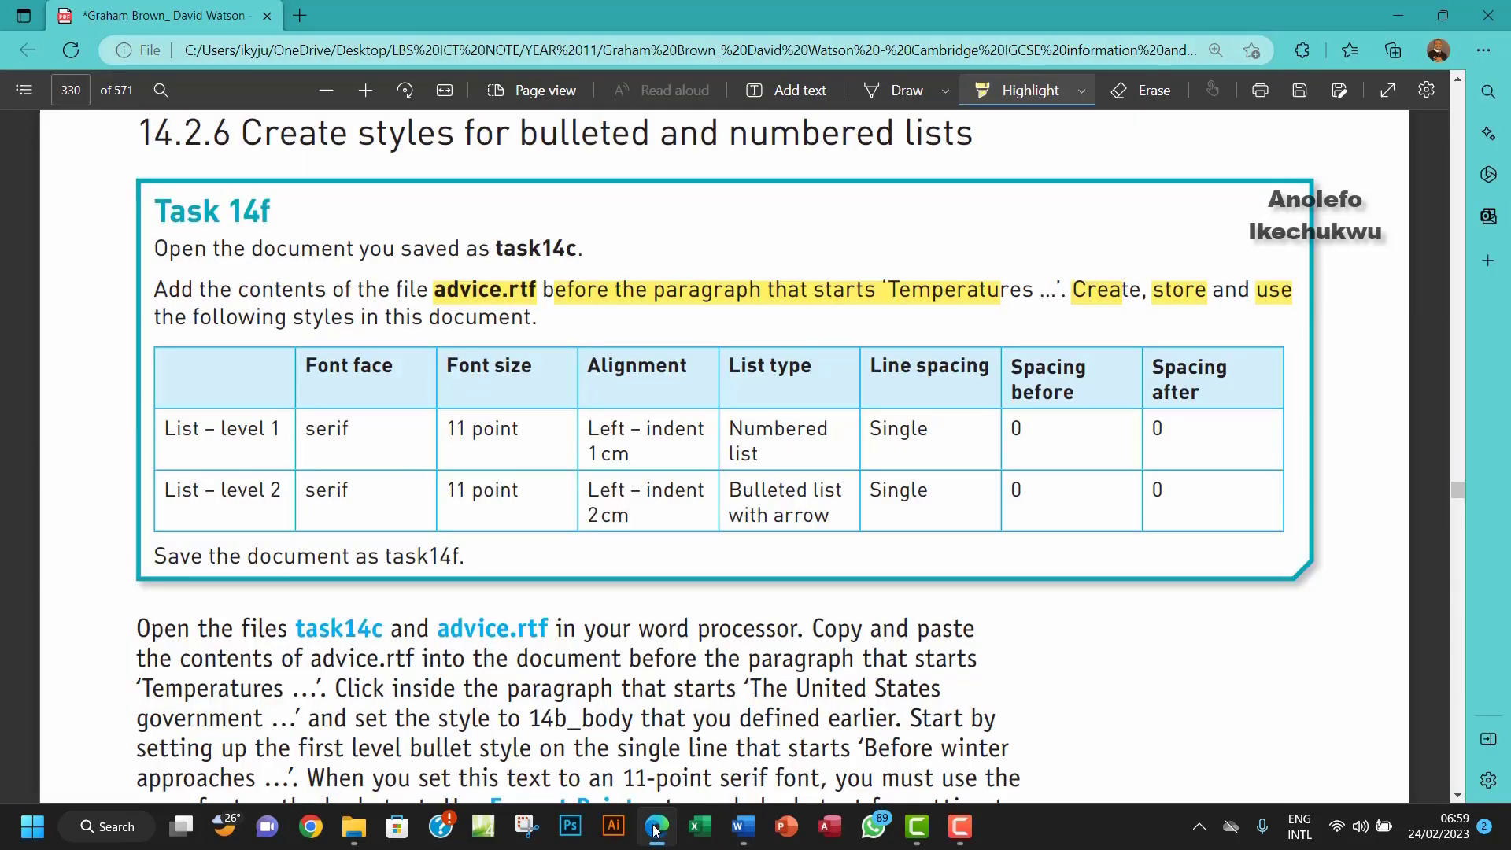
Step: Save the document as task14f.docx, changing the 'c' in task14c to 'f'
{"action": "left_click", "coordinate": [656, 827]}
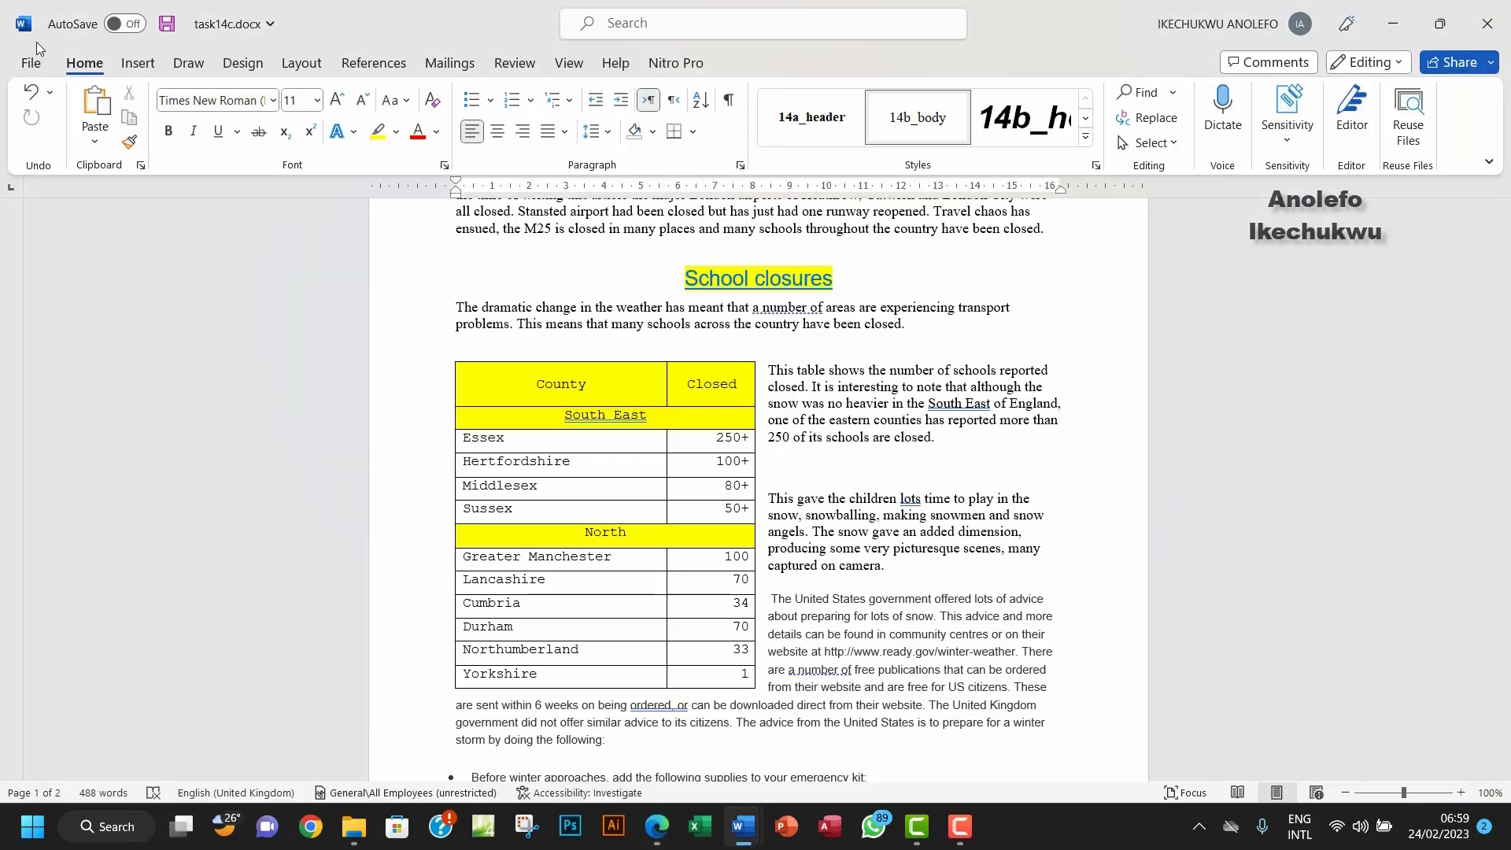
{"action": "left_click", "coordinate": [28, 63]}
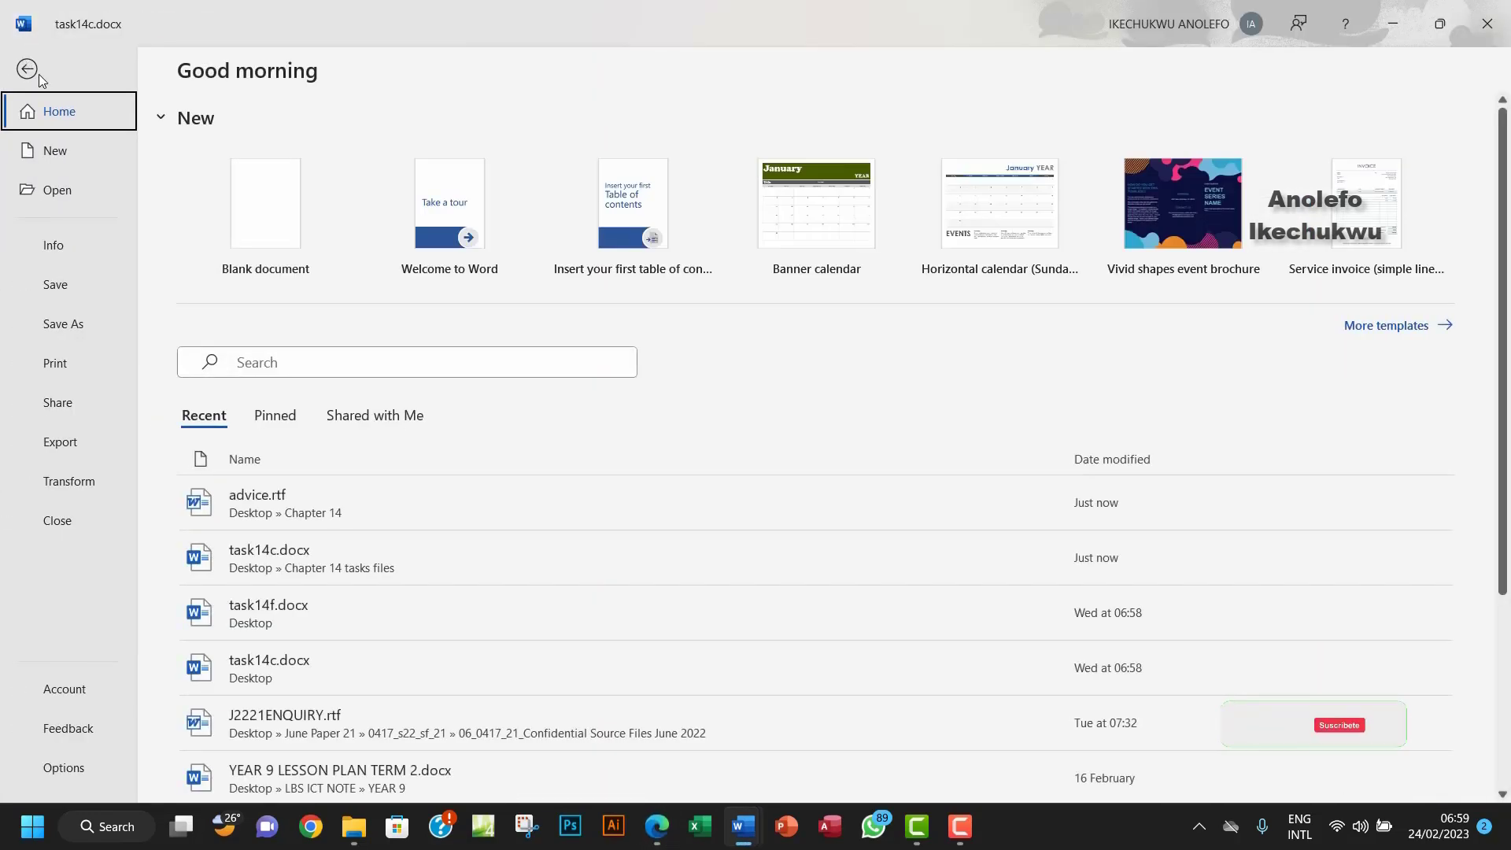
{"action": "left_click", "coordinate": [63, 324]}
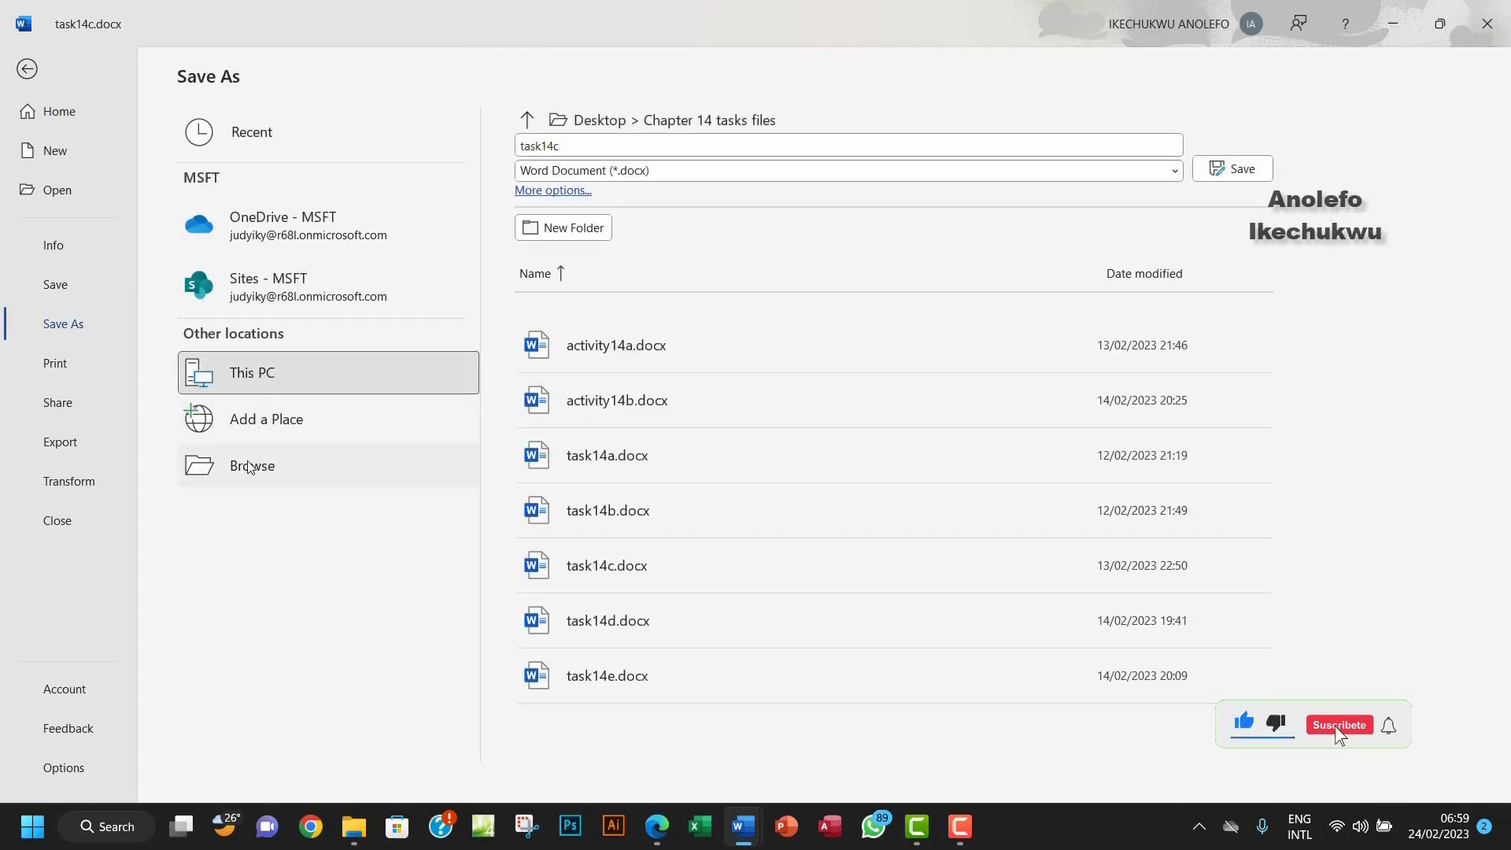
{"action": "left_click", "coordinate": [251, 466]}
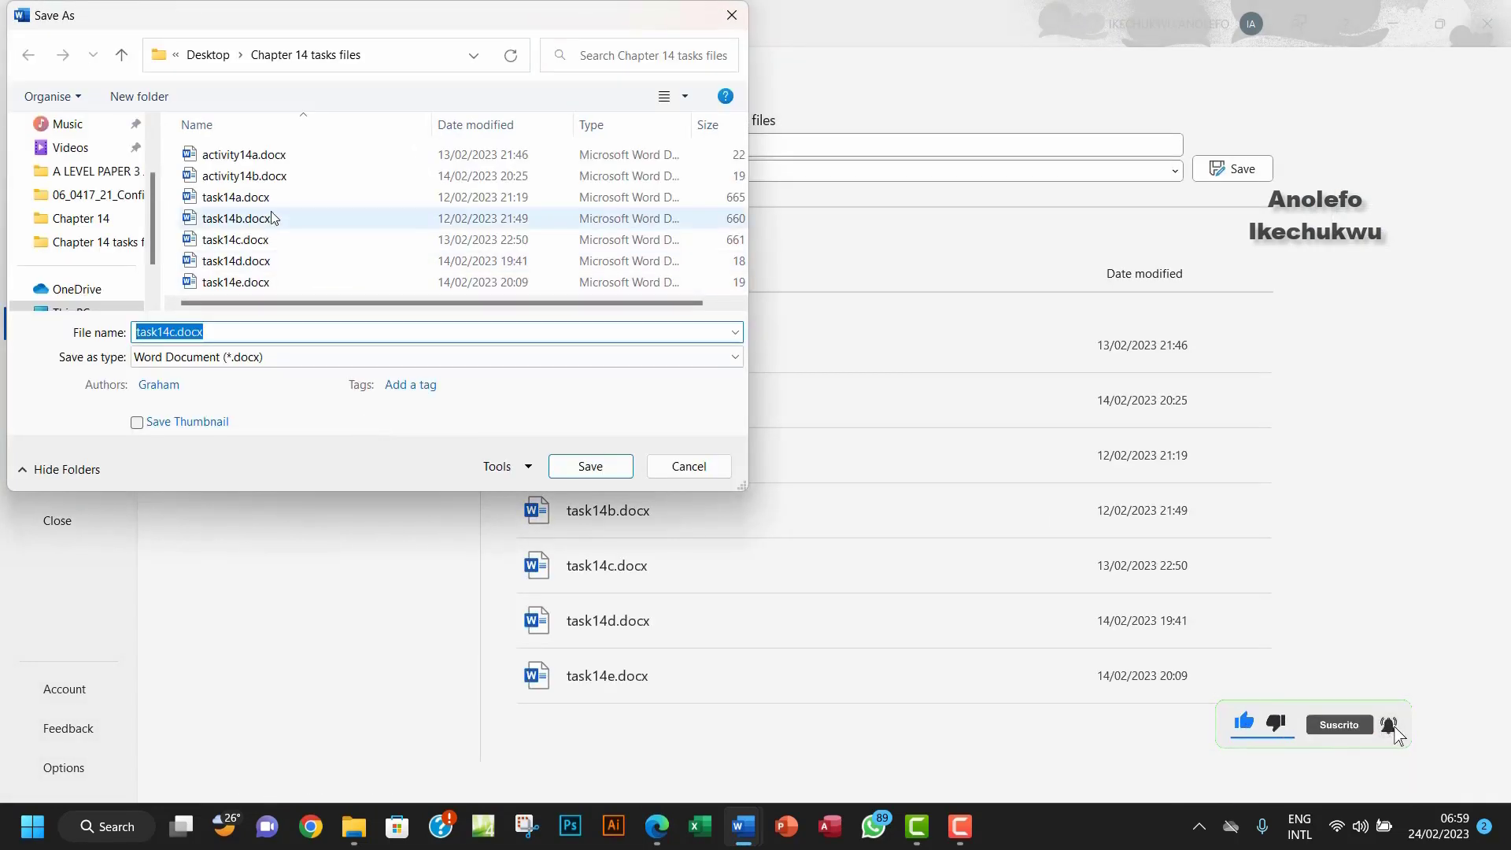
{"action": "scroll", "coordinate": [295, 216], "scroll_direction": "right", "scroll_amount": 1}
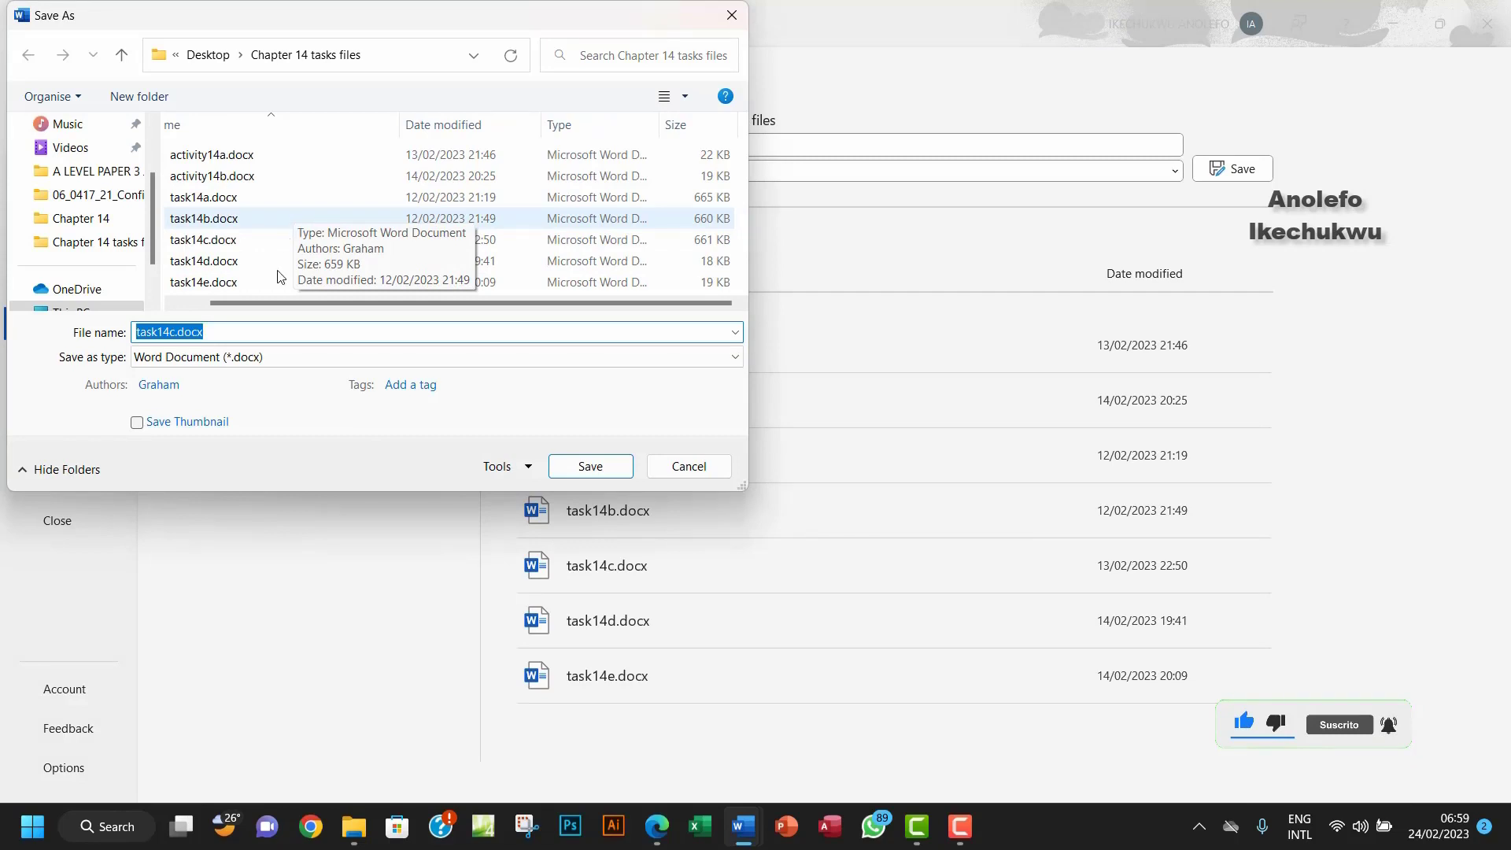
{"action": "left_click_drag", "start_coordinate": [231, 333], "coordinate": [173, 336]}
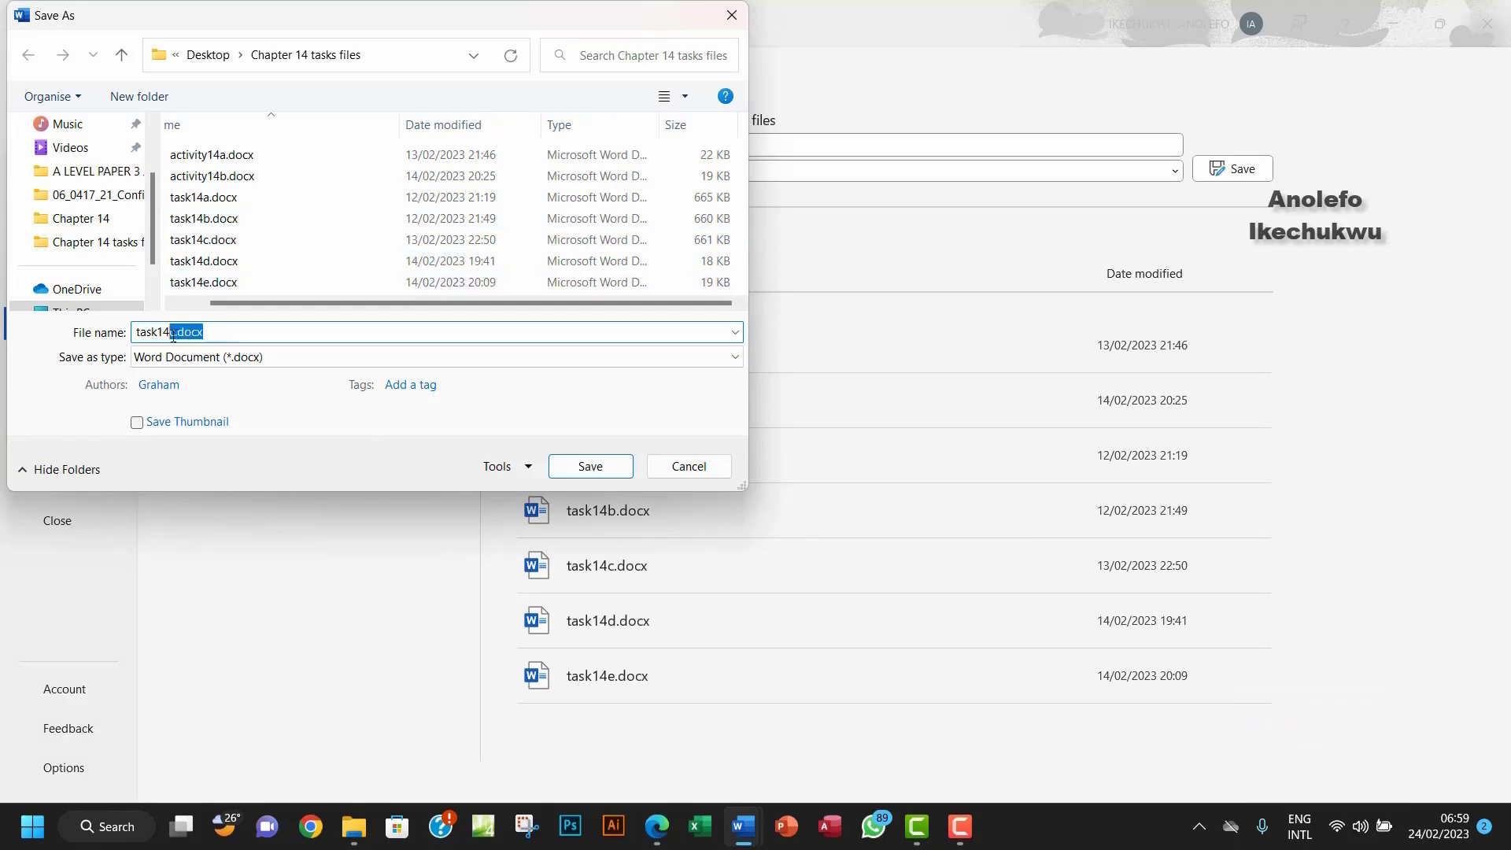
{"action": "type", "text": "f"}
{"action": "key", "text": "BackSpace"}
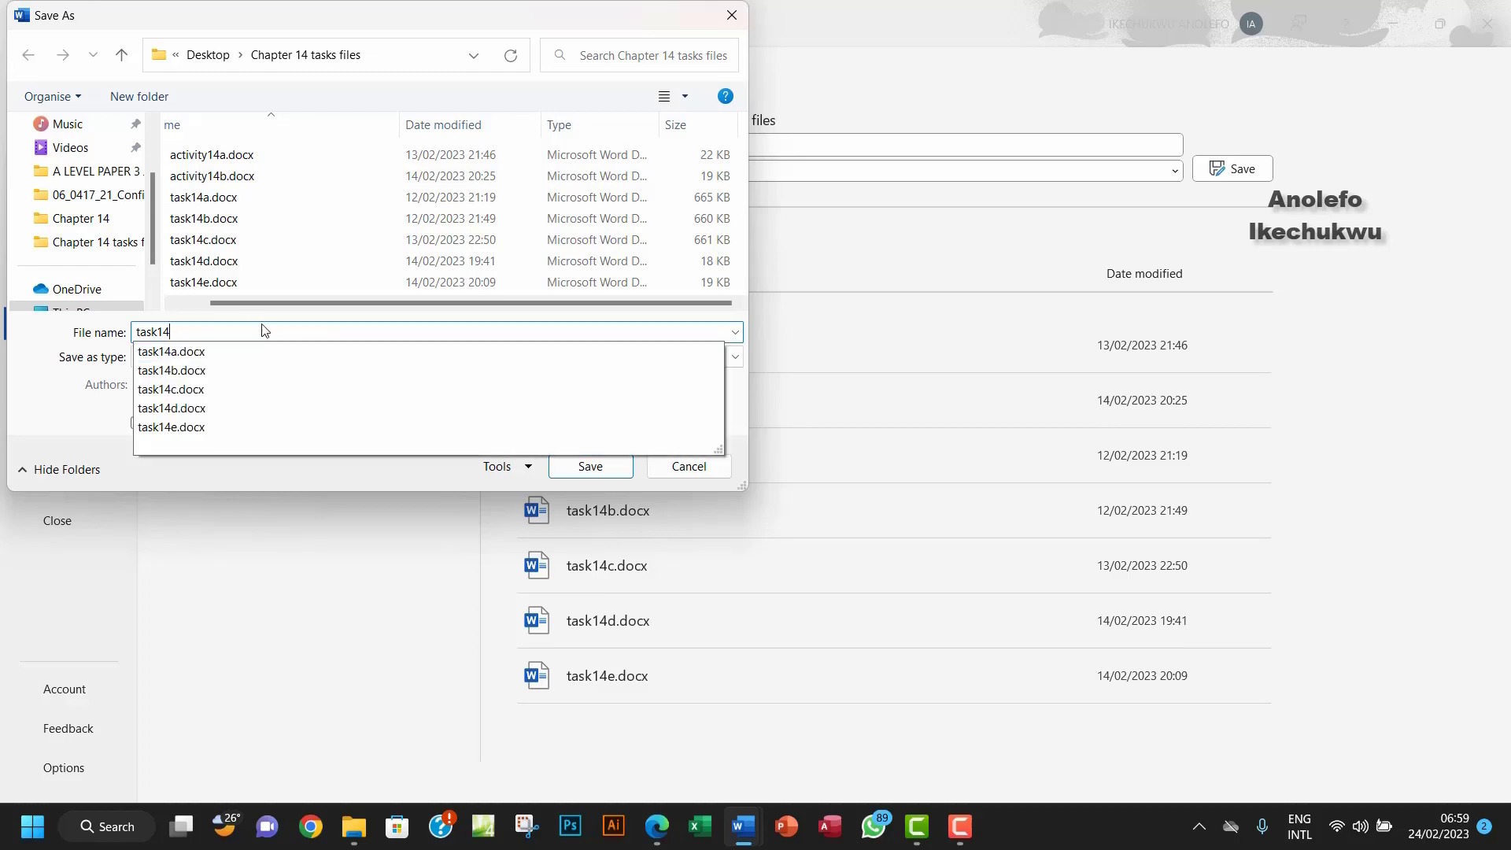
{"action": "type", "text": "f"}
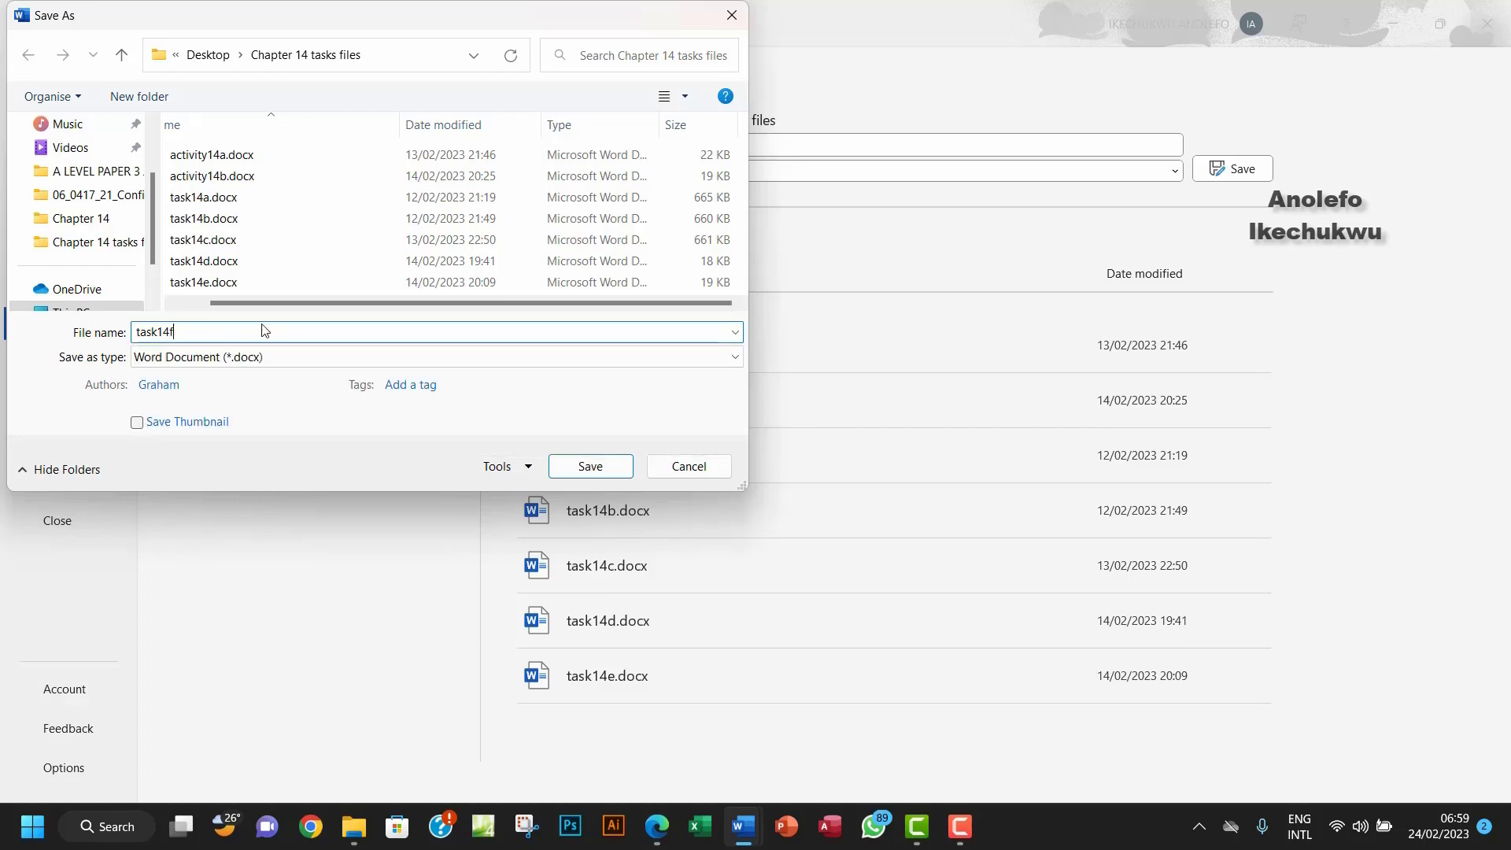
{"action": "left_click", "coordinate": [600, 475]}
{"action": "scroll", "coordinate": [676, 480], "scroll_direction": "up", "scroll_amount": 4}
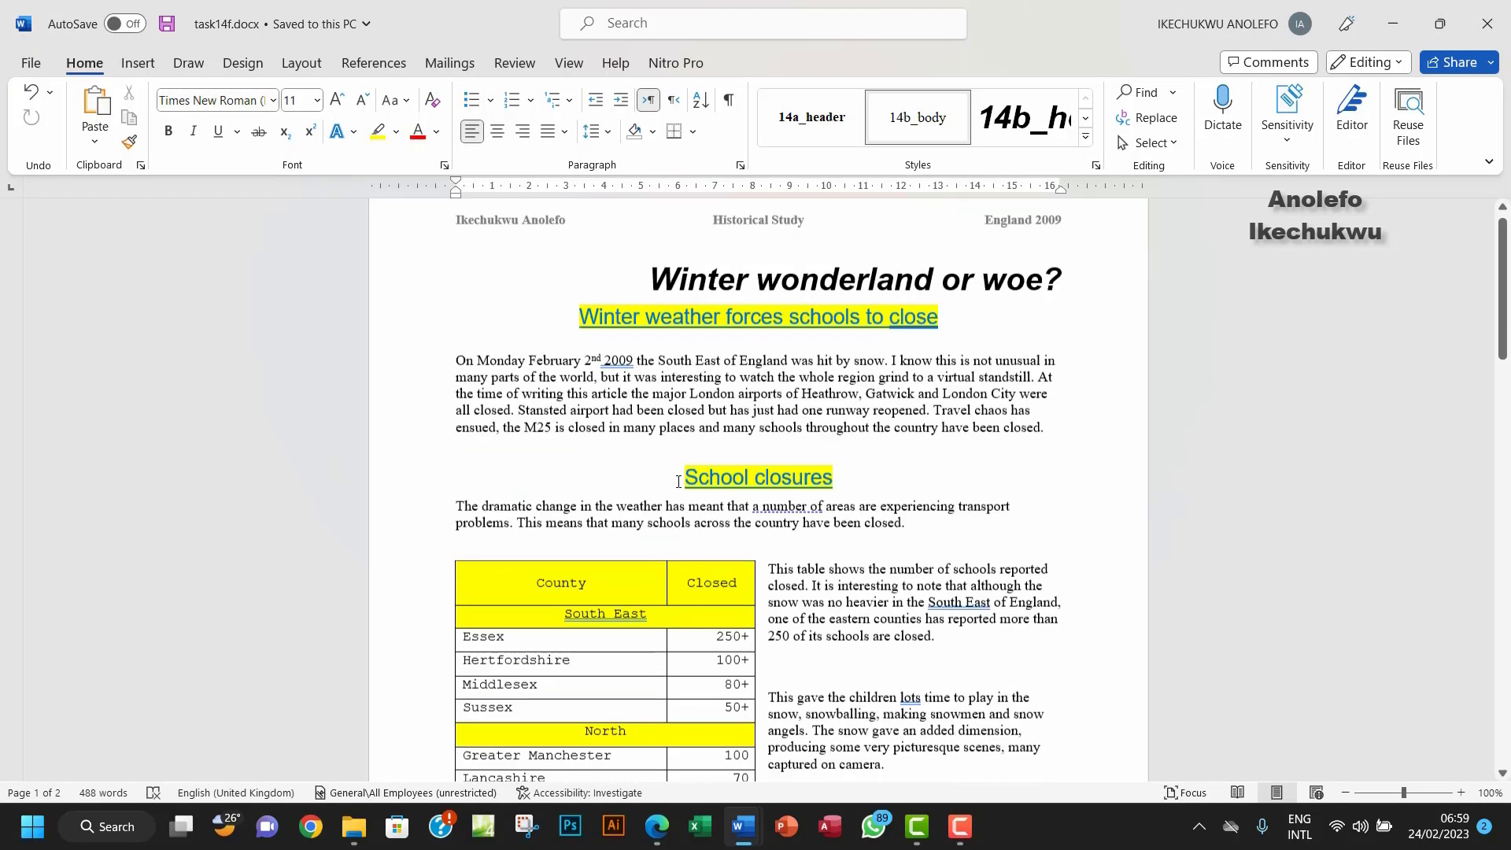
Step: Select the United States government advice paragraph and try the 14b_body style, then undo it
{"action": "scroll", "coordinate": [677, 480], "scroll_direction": "down", "scroll_amount": 10}
{"action": "scroll", "coordinate": [678, 482], "scroll_direction": "down", "scroll_amount": 1}
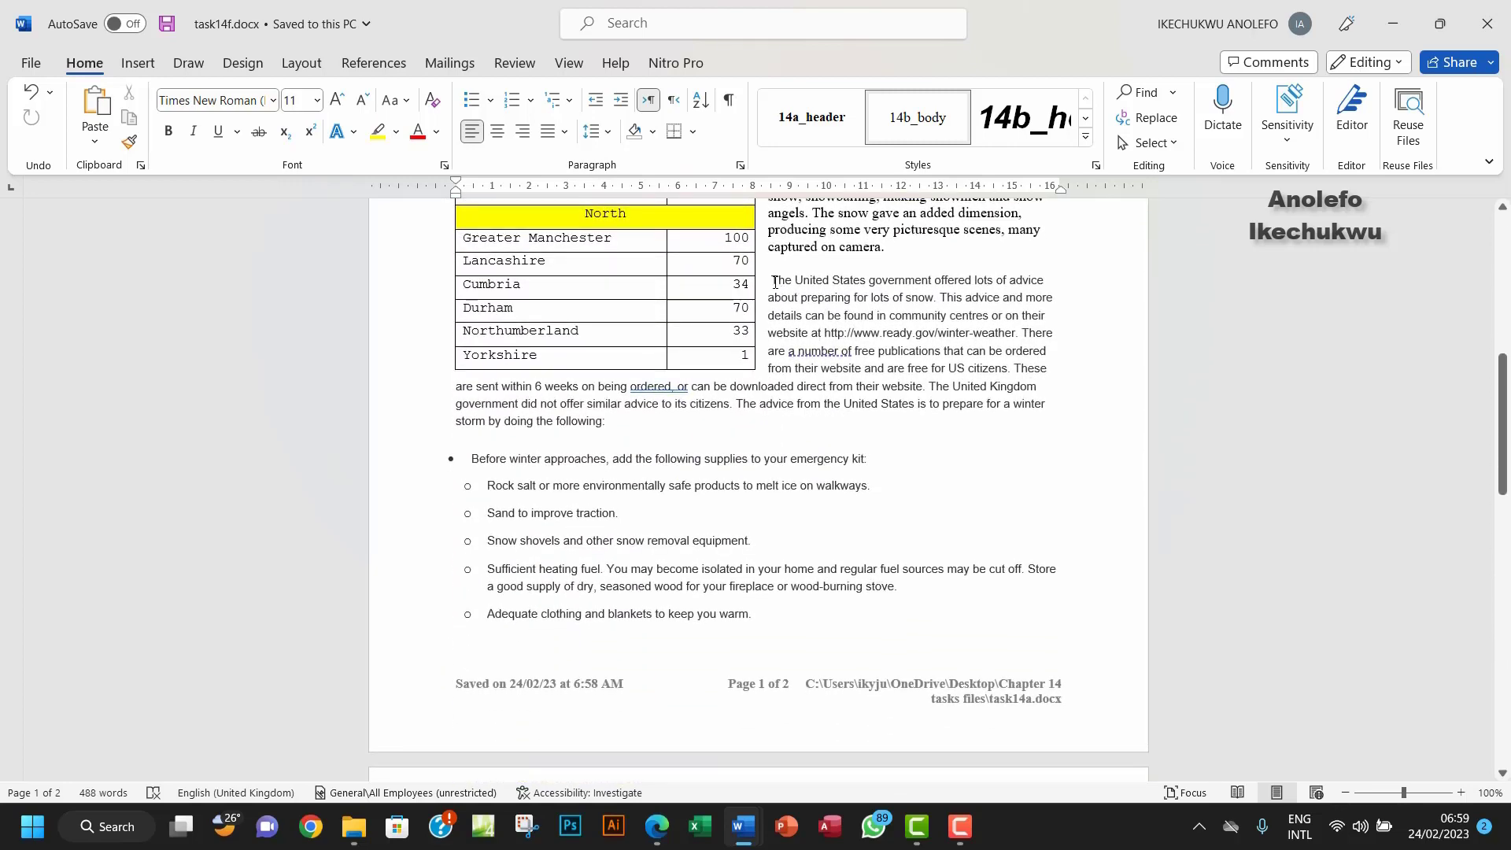
{"action": "left_click_drag", "start_coordinate": [773, 281], "coordinate": [609, 427]}
{"action": "key", "text": "ctrl+c"}
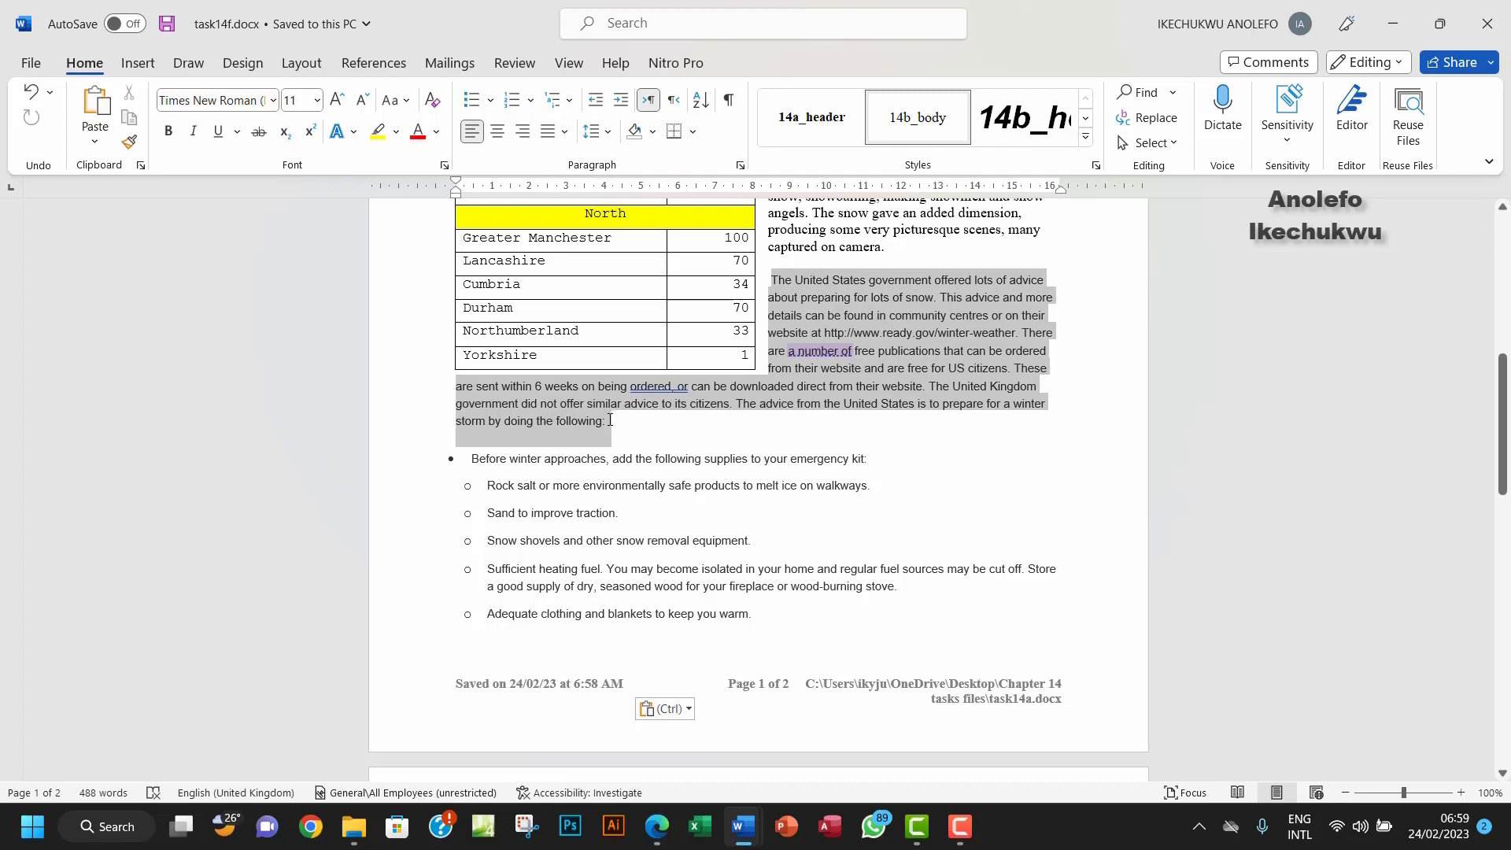
{"action": "left_click_drag", "start_coordinate": [610, 414], "coordinate": [609, 414]}
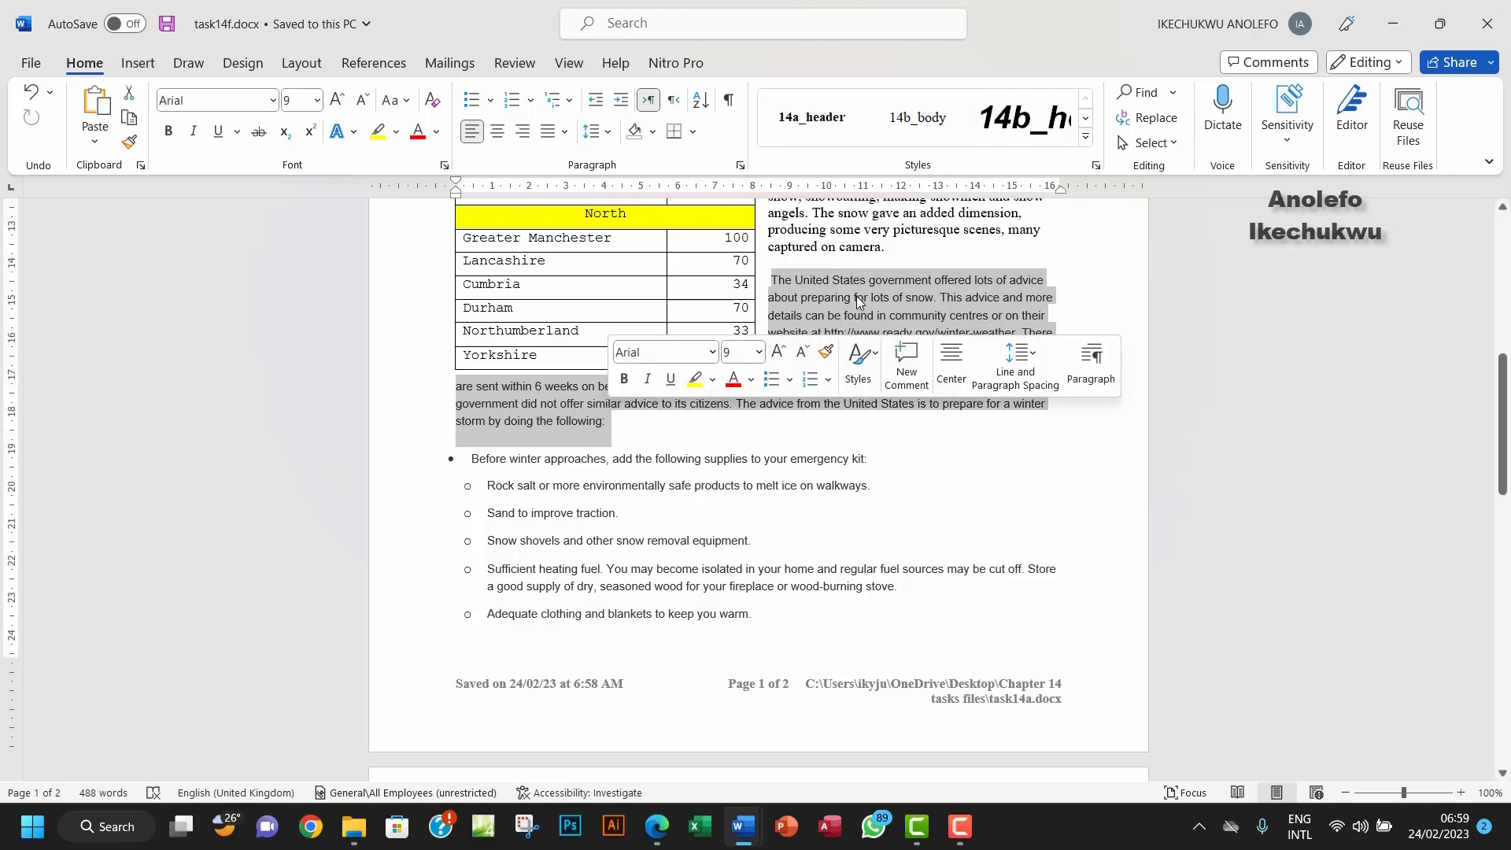
{"action": "key", "text": "ctrl+v"}
{"action": "left_click_drag", "start_coordinate": [893, 230], "coordinate": [811, 221]}
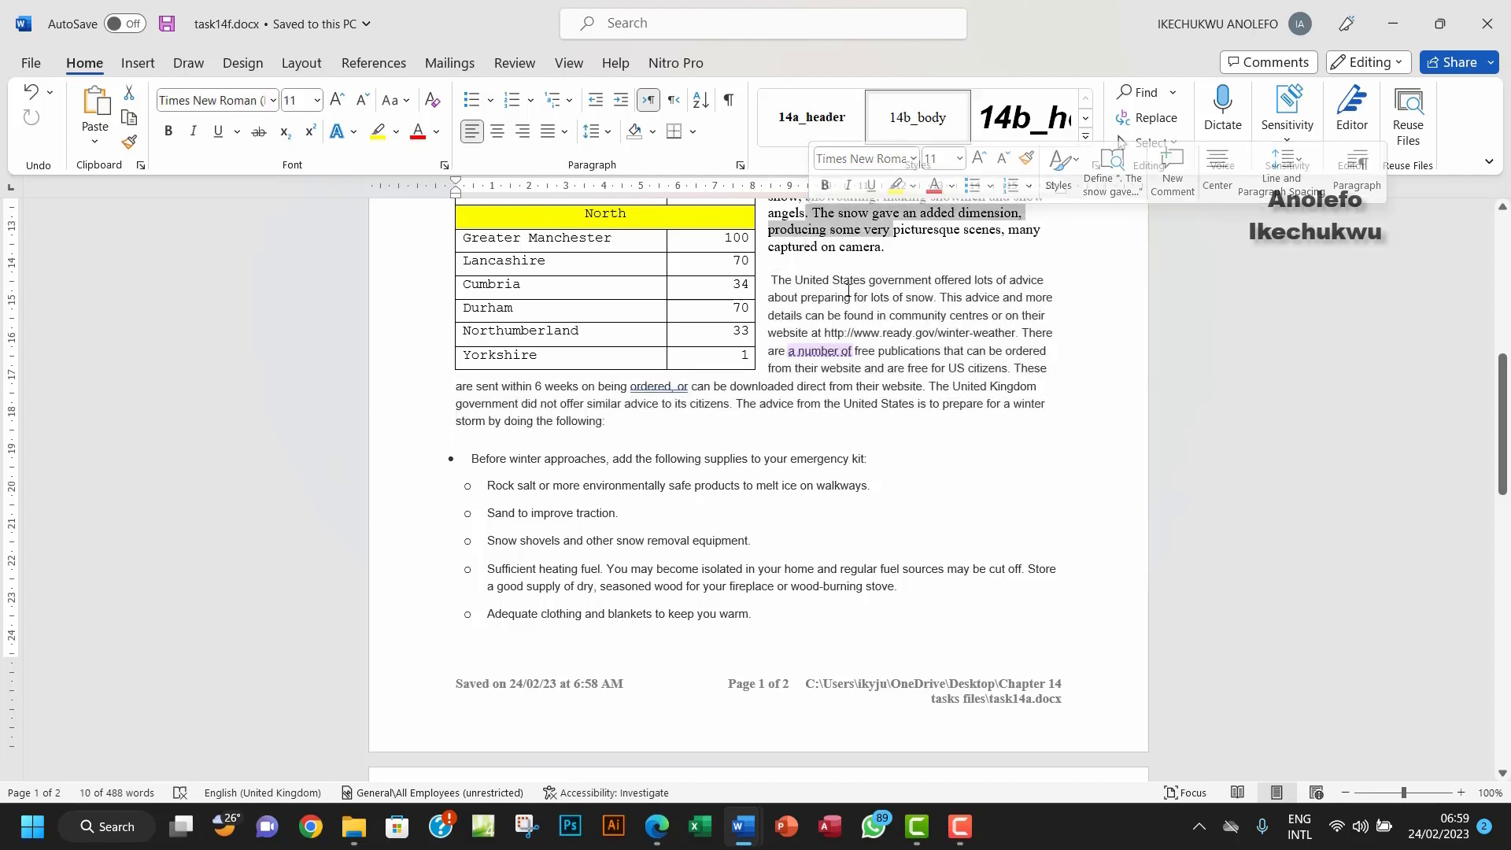
{"action": "scroll", "coordinate": [848, 291], "scroll_direction": "up", "scroll_amount": 2}
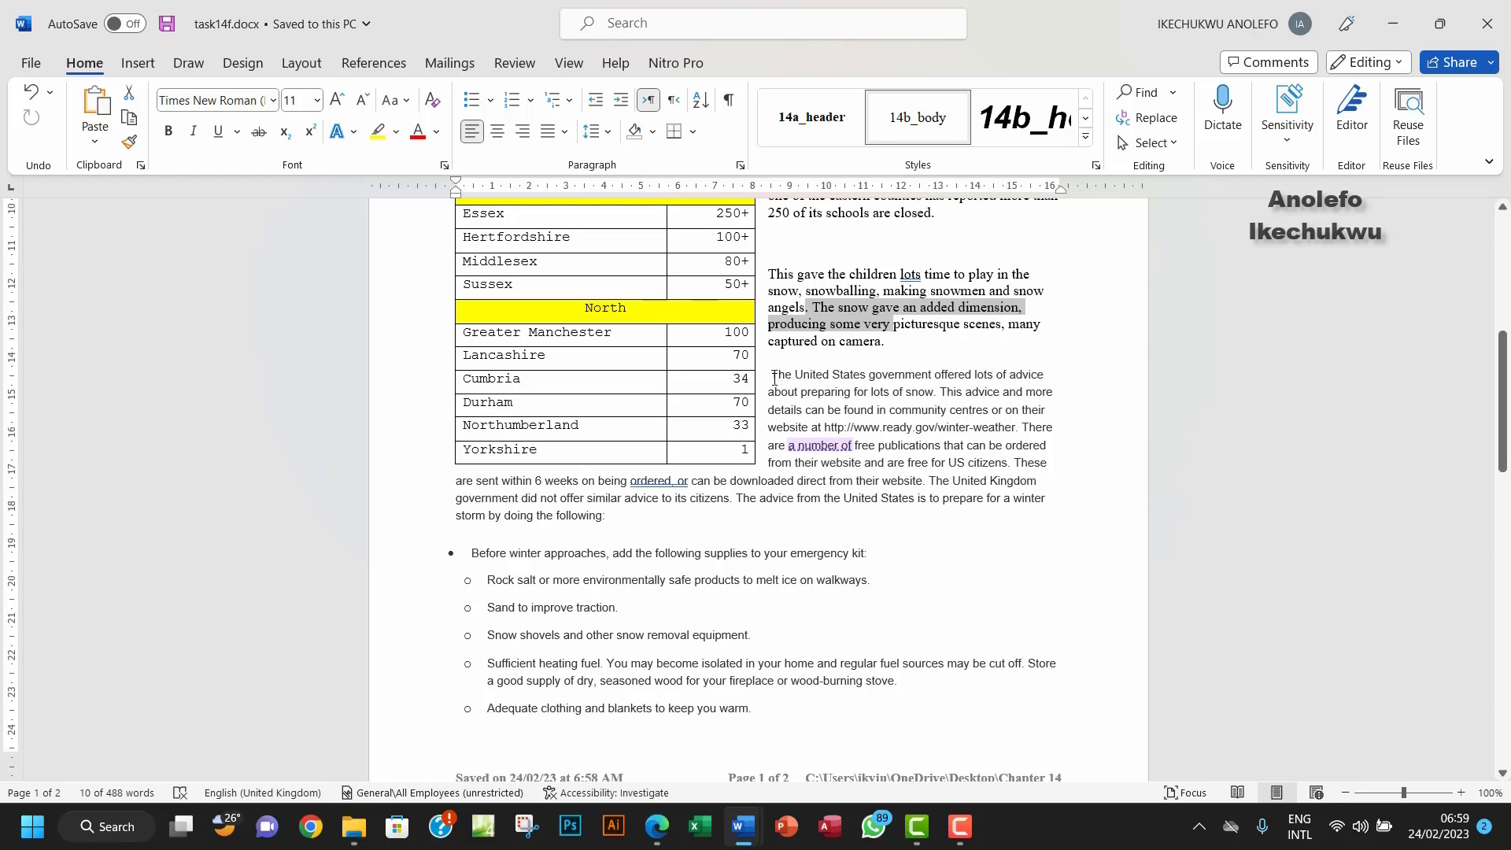
{"action": "left_click_drag", "start_coordinate": [774, 379], "coordinate": [608, 522]}
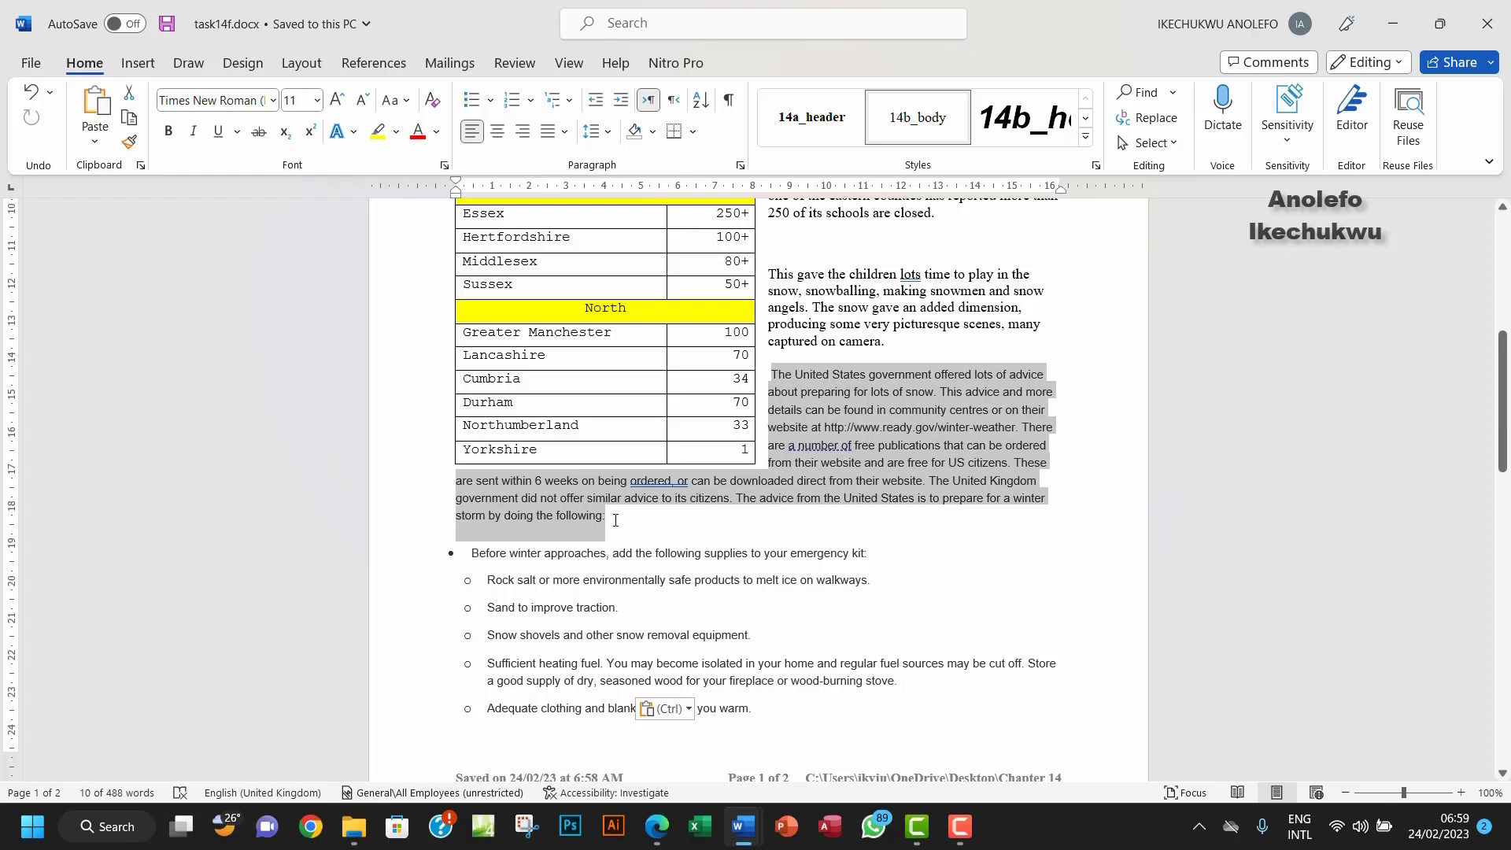
{"action": "left_click", "coordinate": [937, 128]}
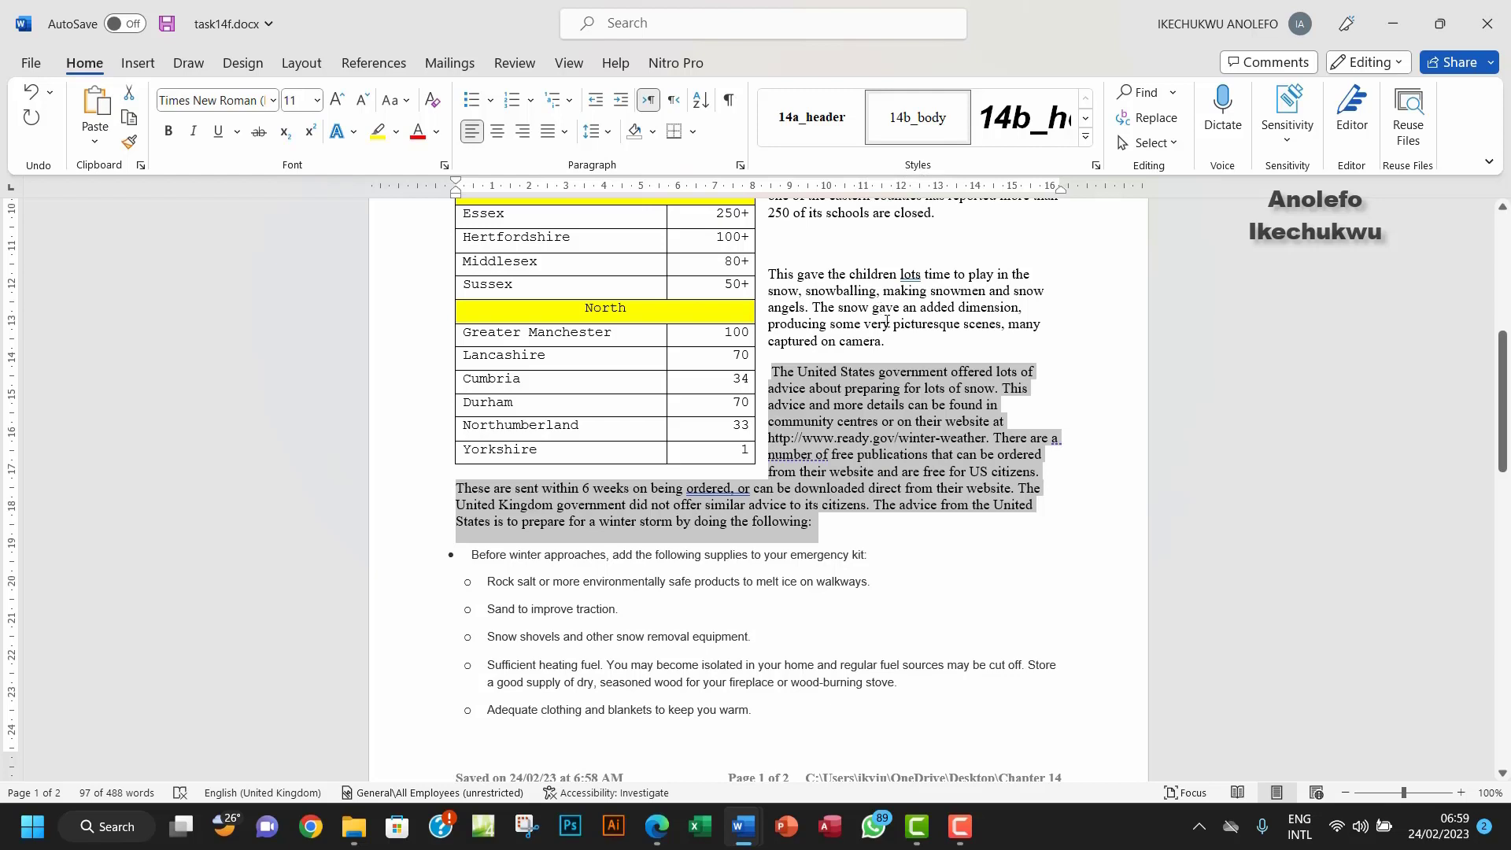
{"action": "left_click_drag", "start_coordinate": [886, 323], "coordinate": [831, 325]}
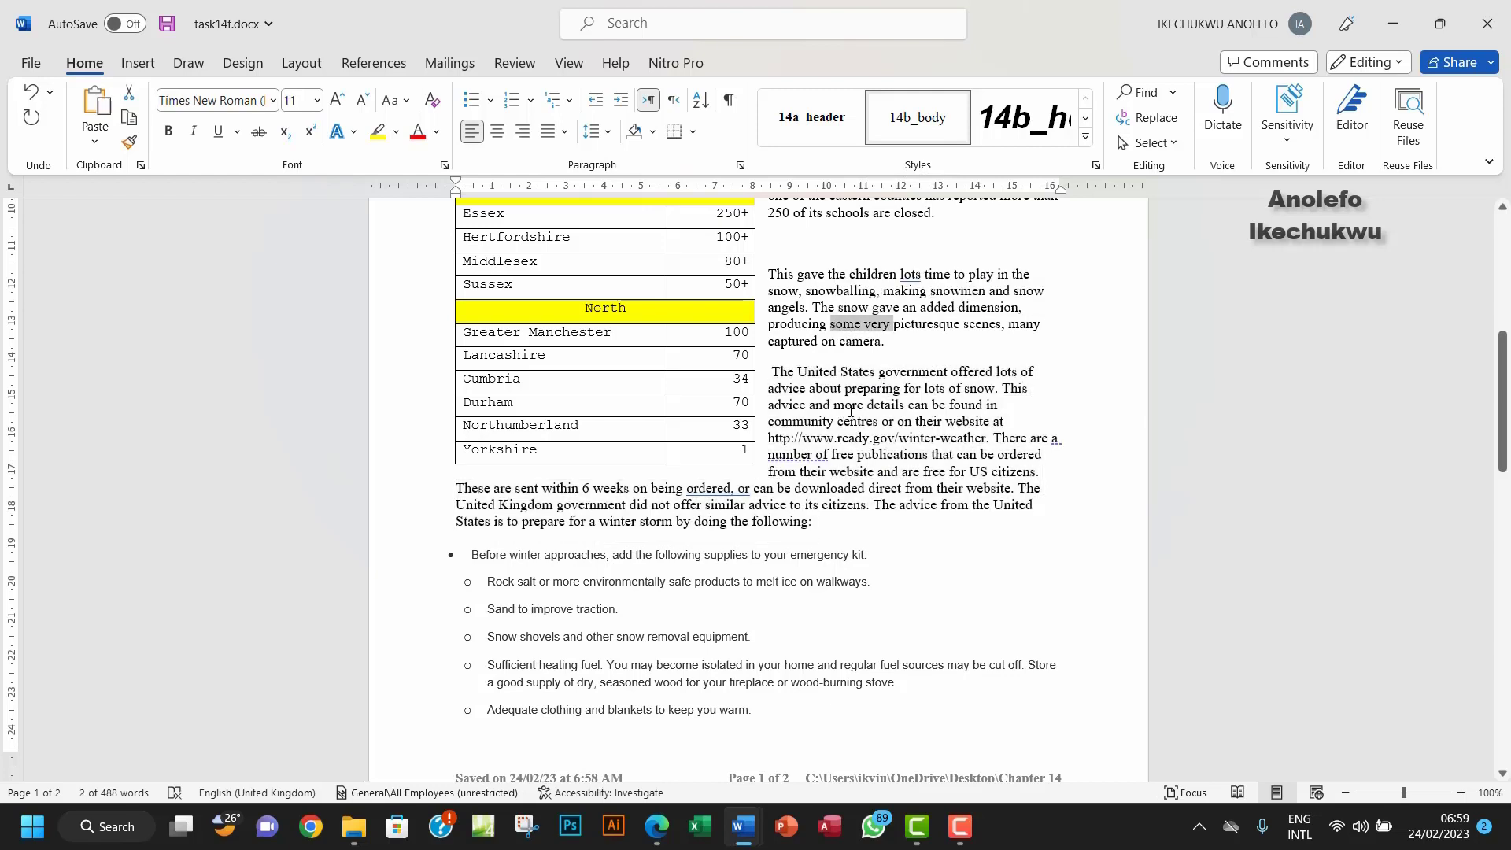
{"action": "key", "text": "ctrl+z"}
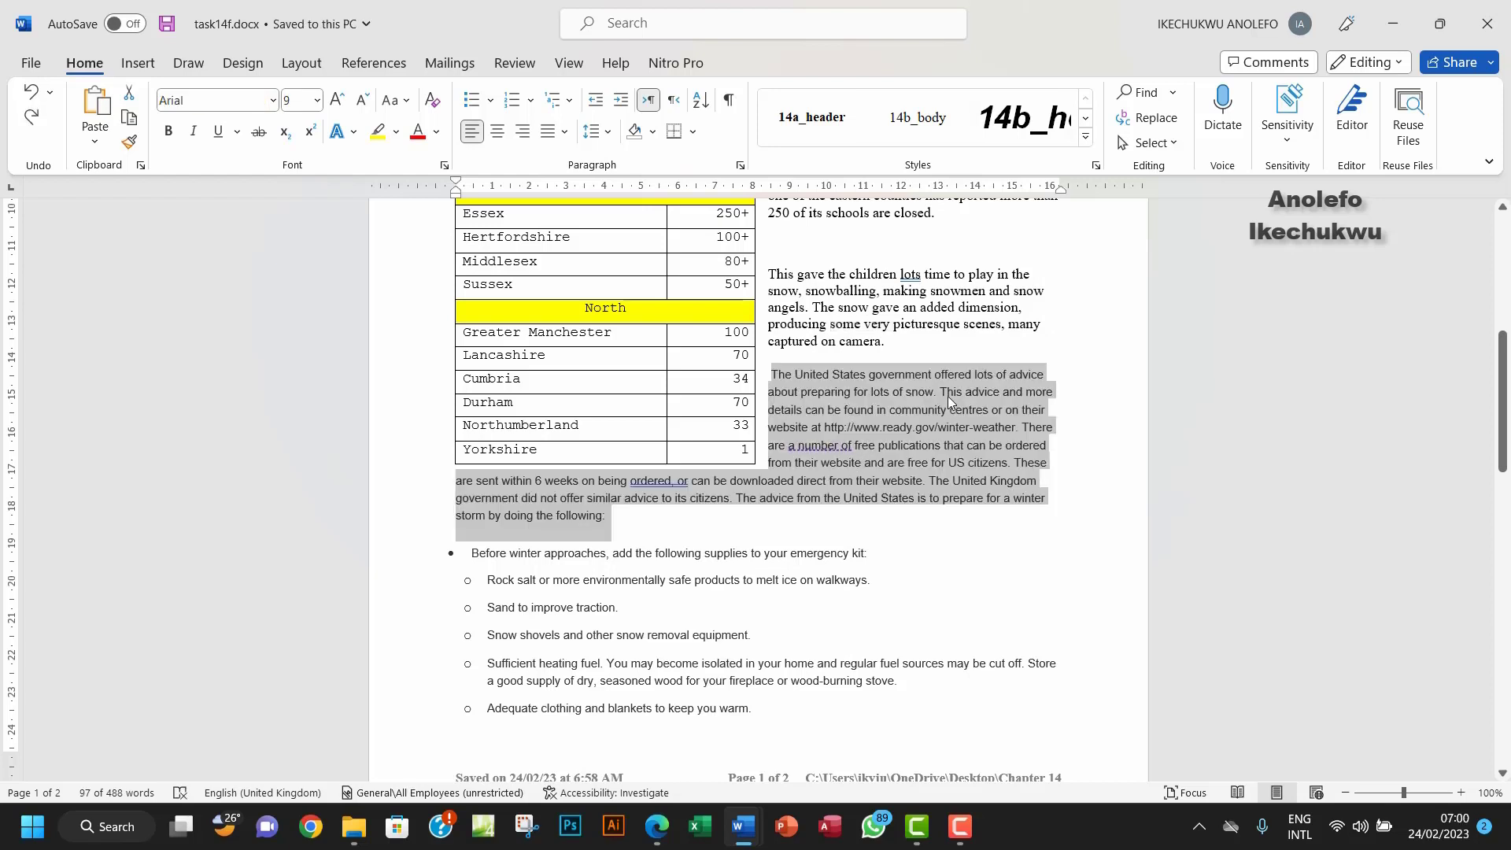
Step: Try painting serif body-text formatting onto the advice paragraph, then undo it
{"action": "left_click_drag", "start_coordinate": [902, 298], "coordinate": [807, 295]}
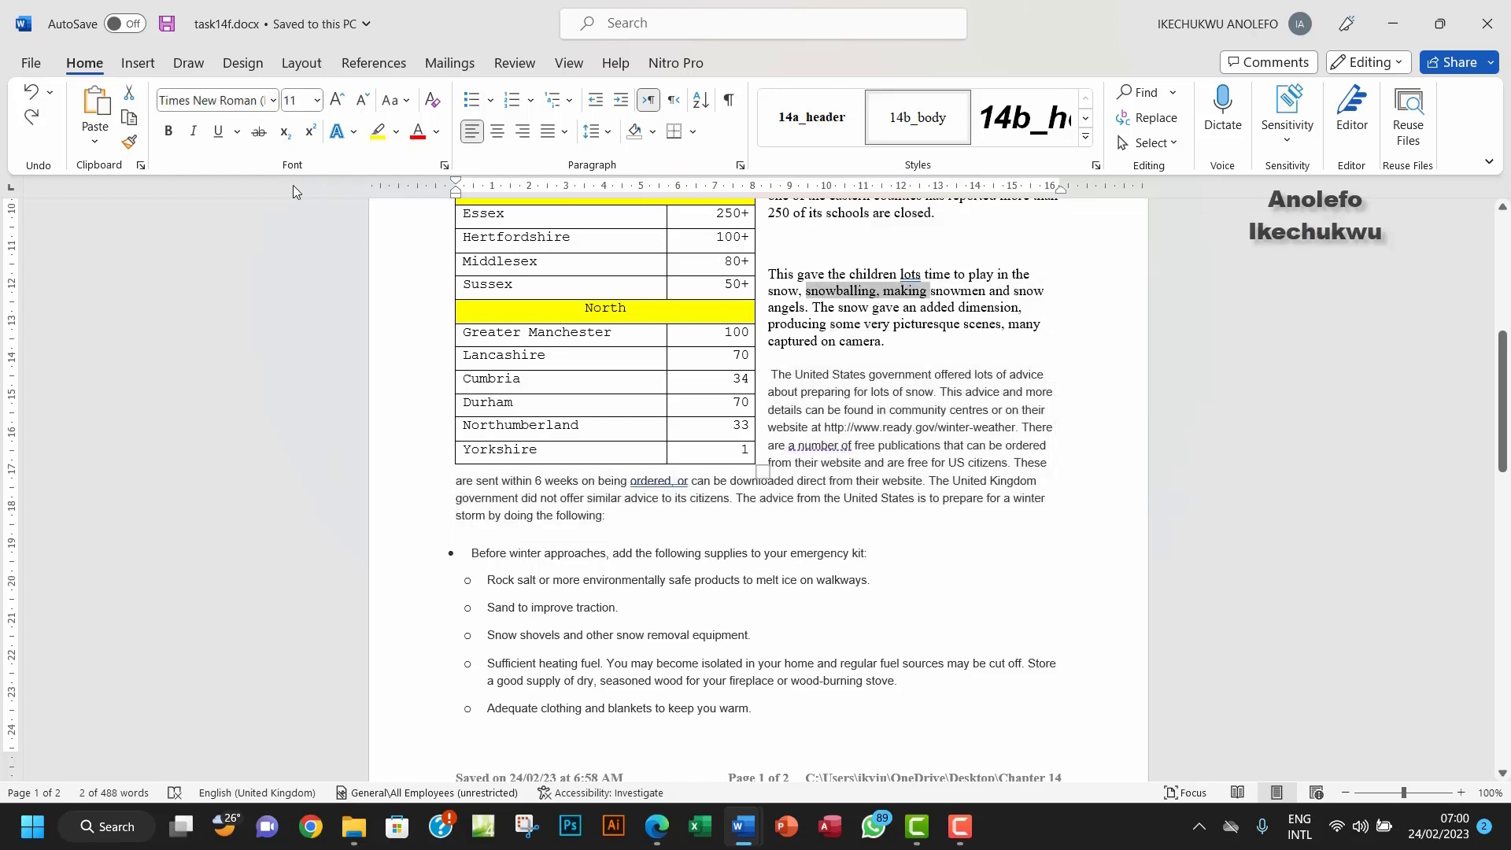
{"action": "left_click", "coordinate": [129, 141]}
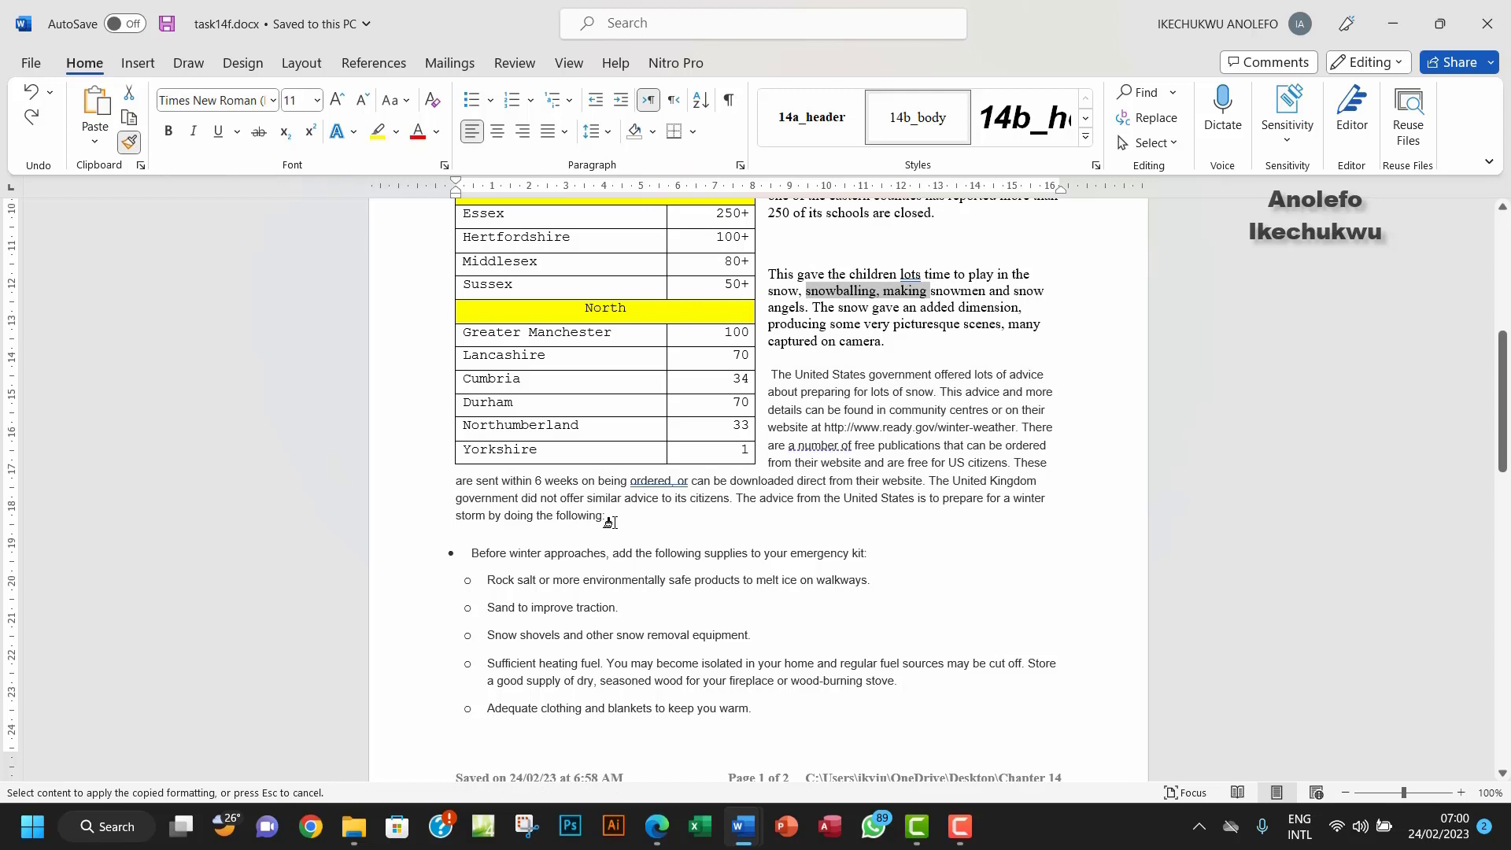
{"action": "mouse_move", "coordinate": [610, 522]}
{"action": "left_mouse_down"}
{"action": "mouse_move", "coordinate": [778, 464]}
{"action": "mouse_move", "coordinate": [770, 377]}
{"action": "left_mouse_up"}
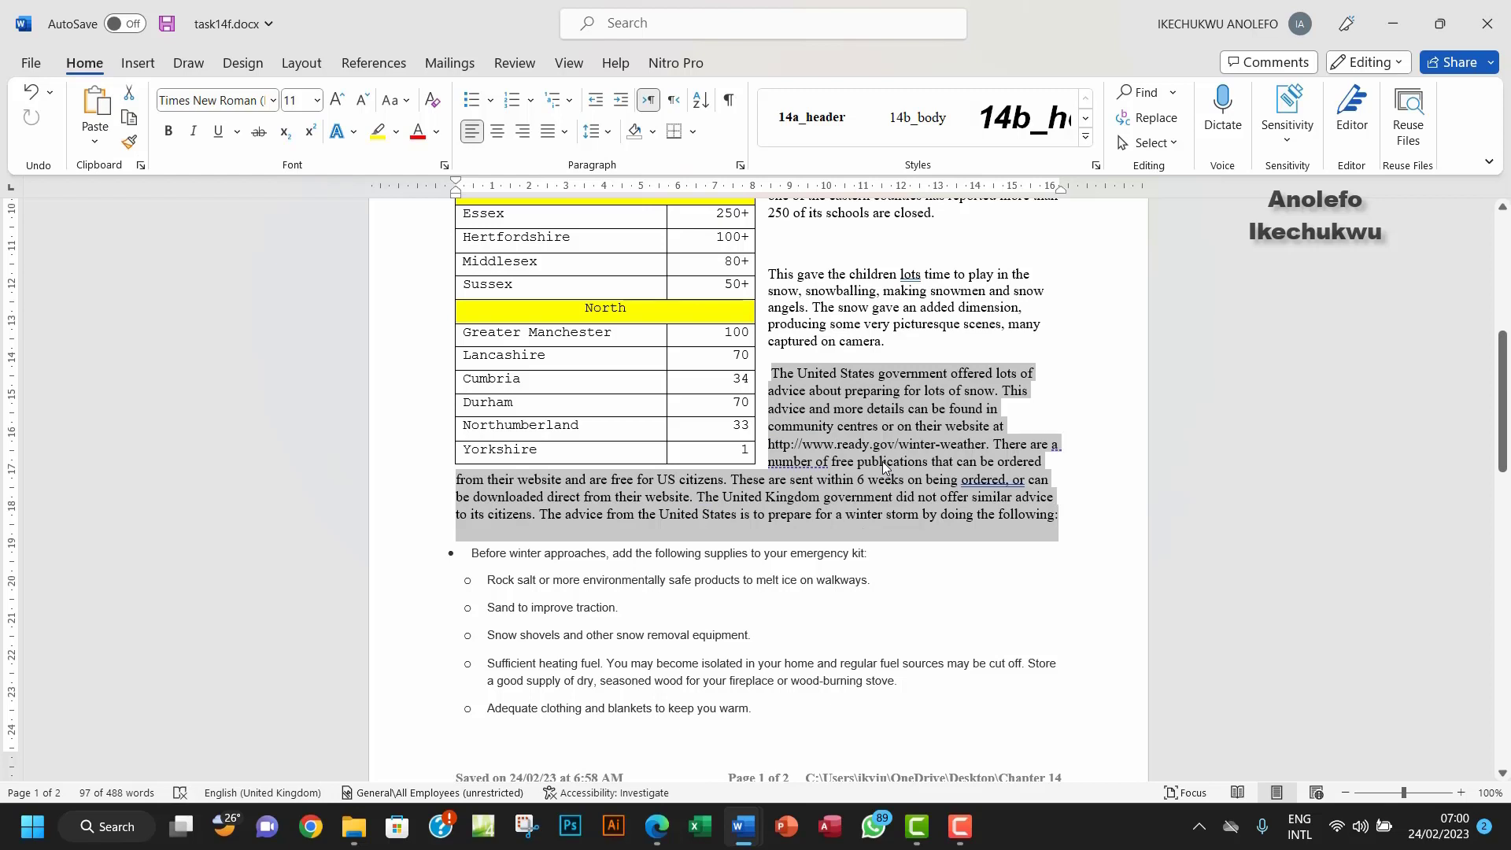
{"action": "key", "text": "ctrl+z"}
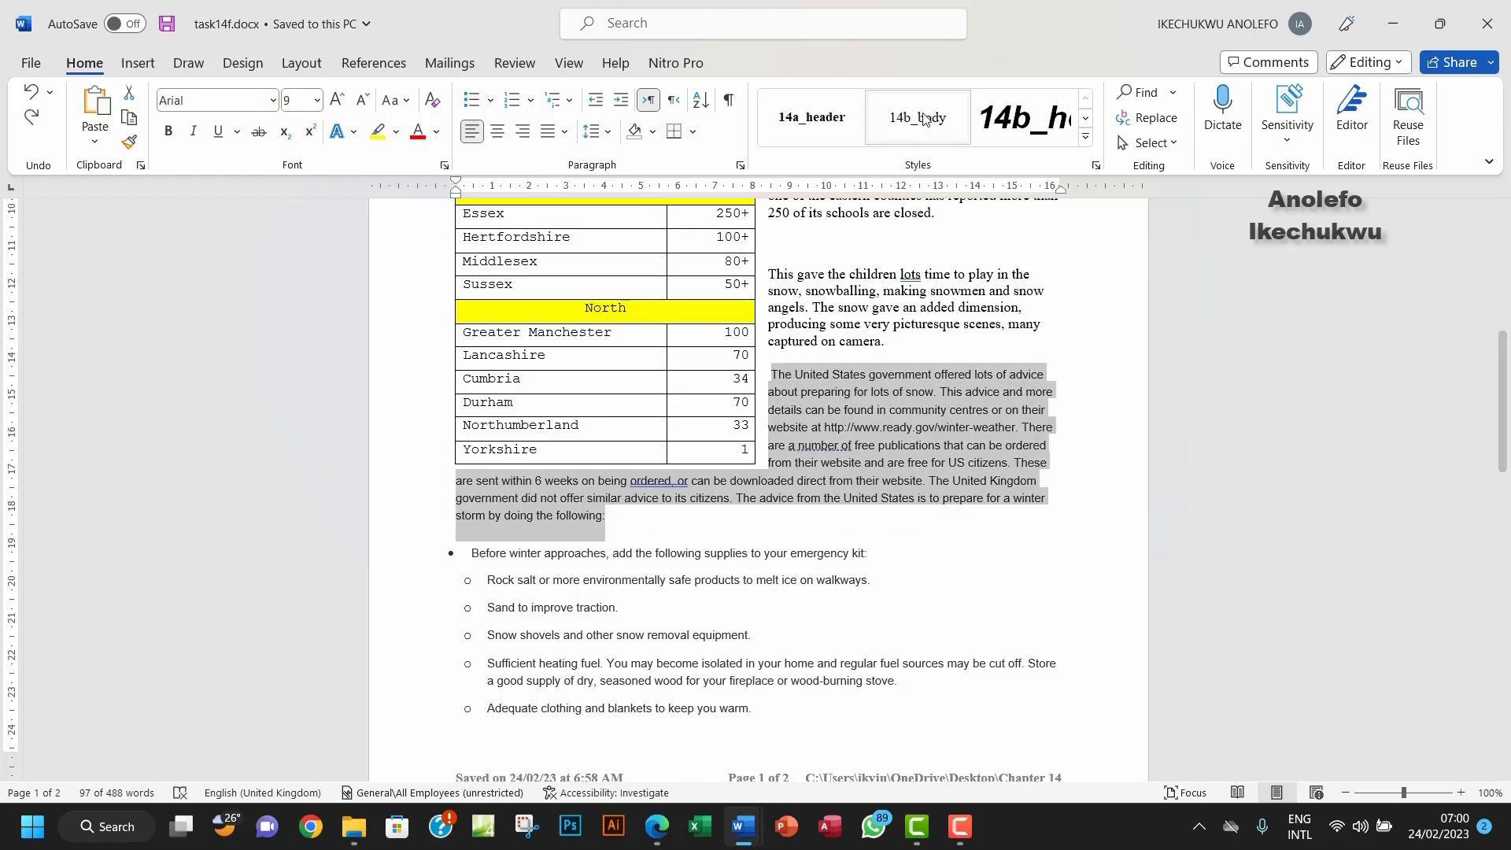
Step: Apply the 14b_body style to the advice paragraph and check the task PDF
{"action": "left_click", "coordinate": [917, 120]}
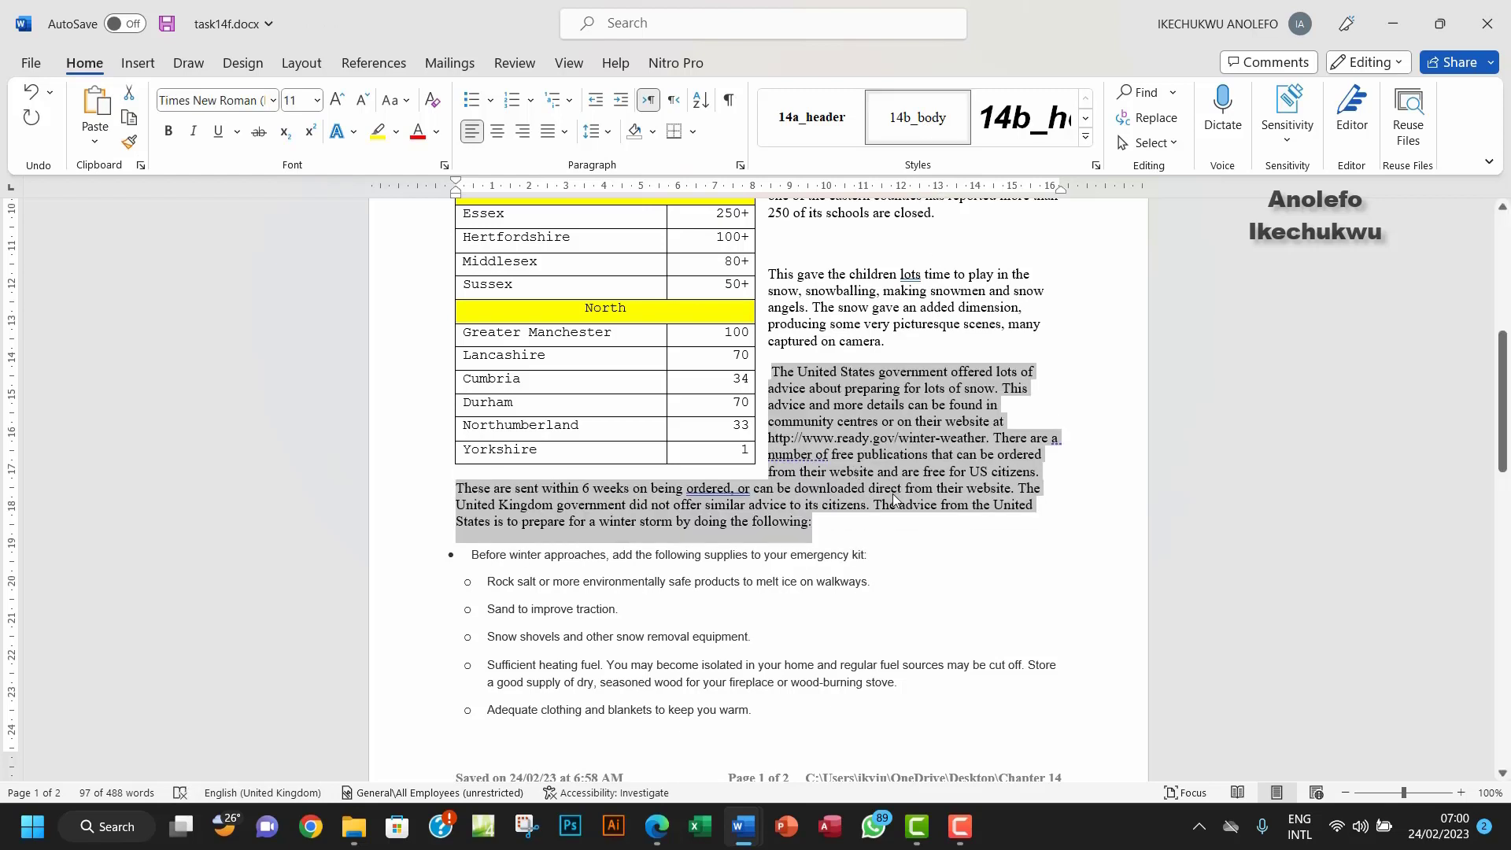
{"action": "scroll", "coordinate": [893, 504], "scroll_direction": "down", "scroll_amount": 3}
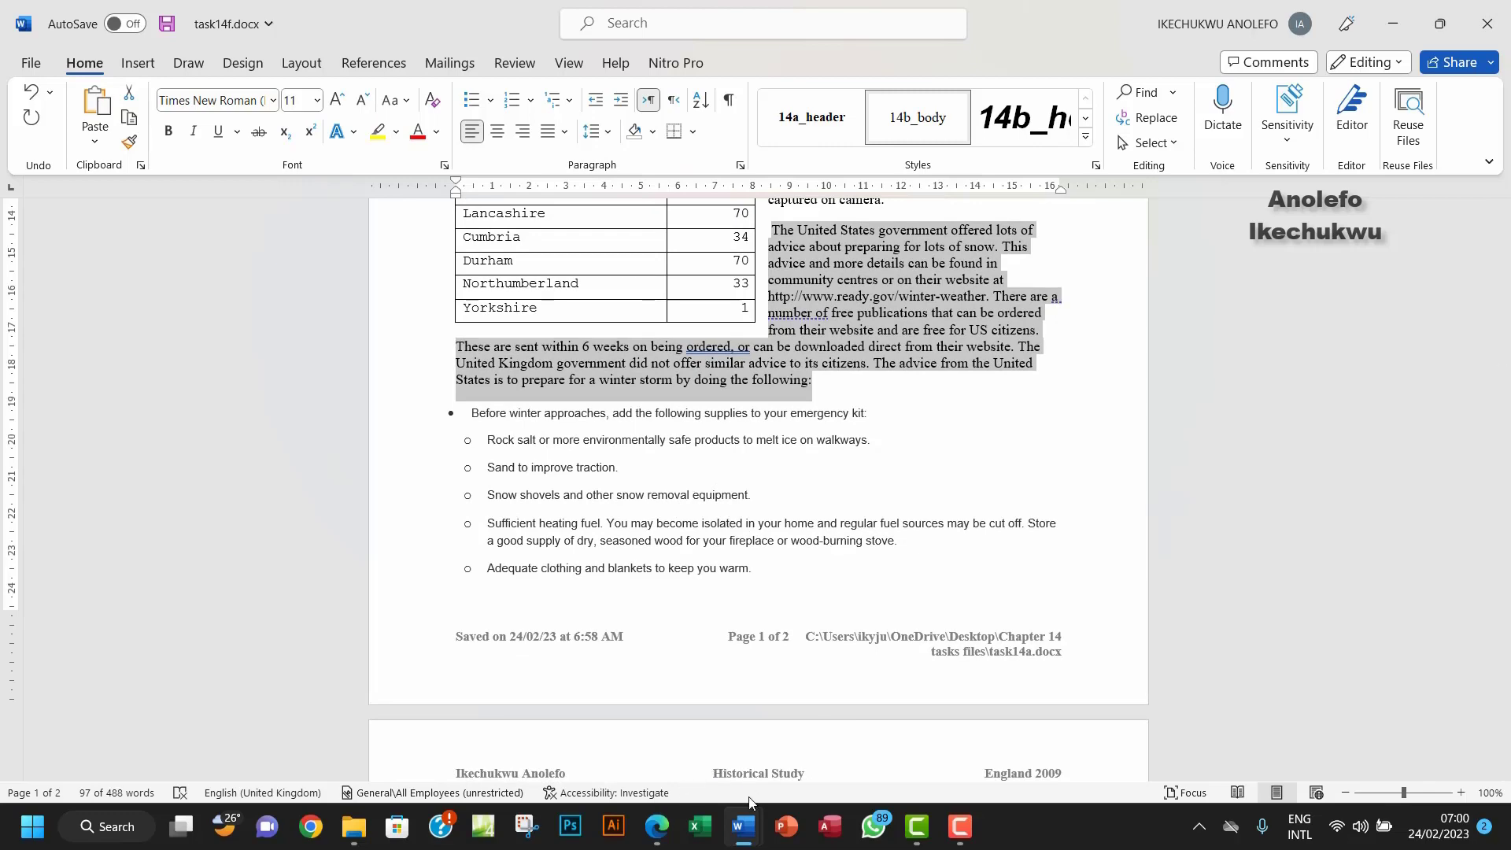
{"action": "left_click", "coordinate": [657, 833]}
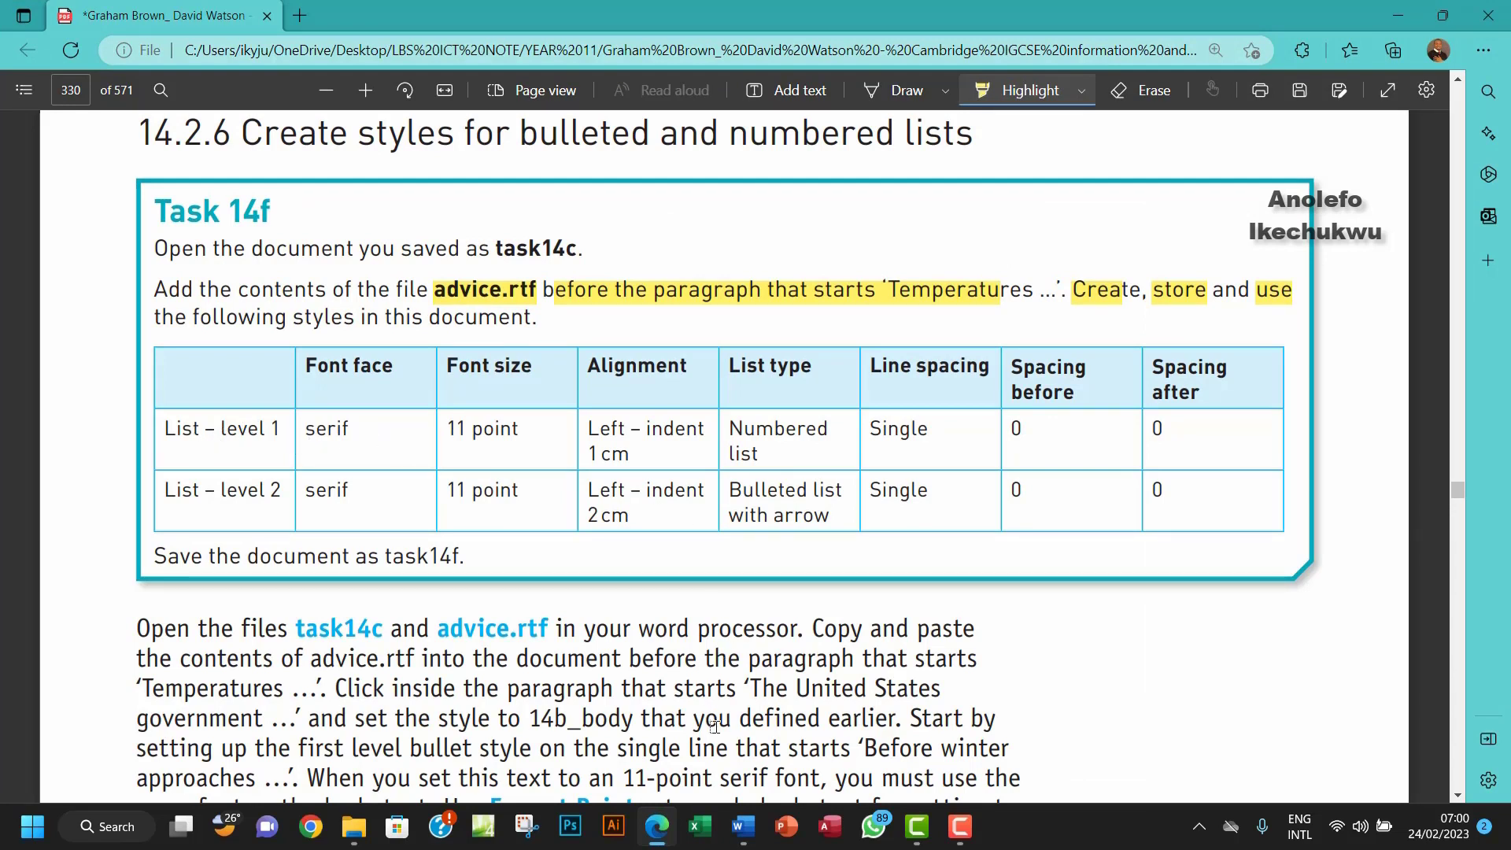
{"action": "mouse_move", "coordinate": [738, 833]}
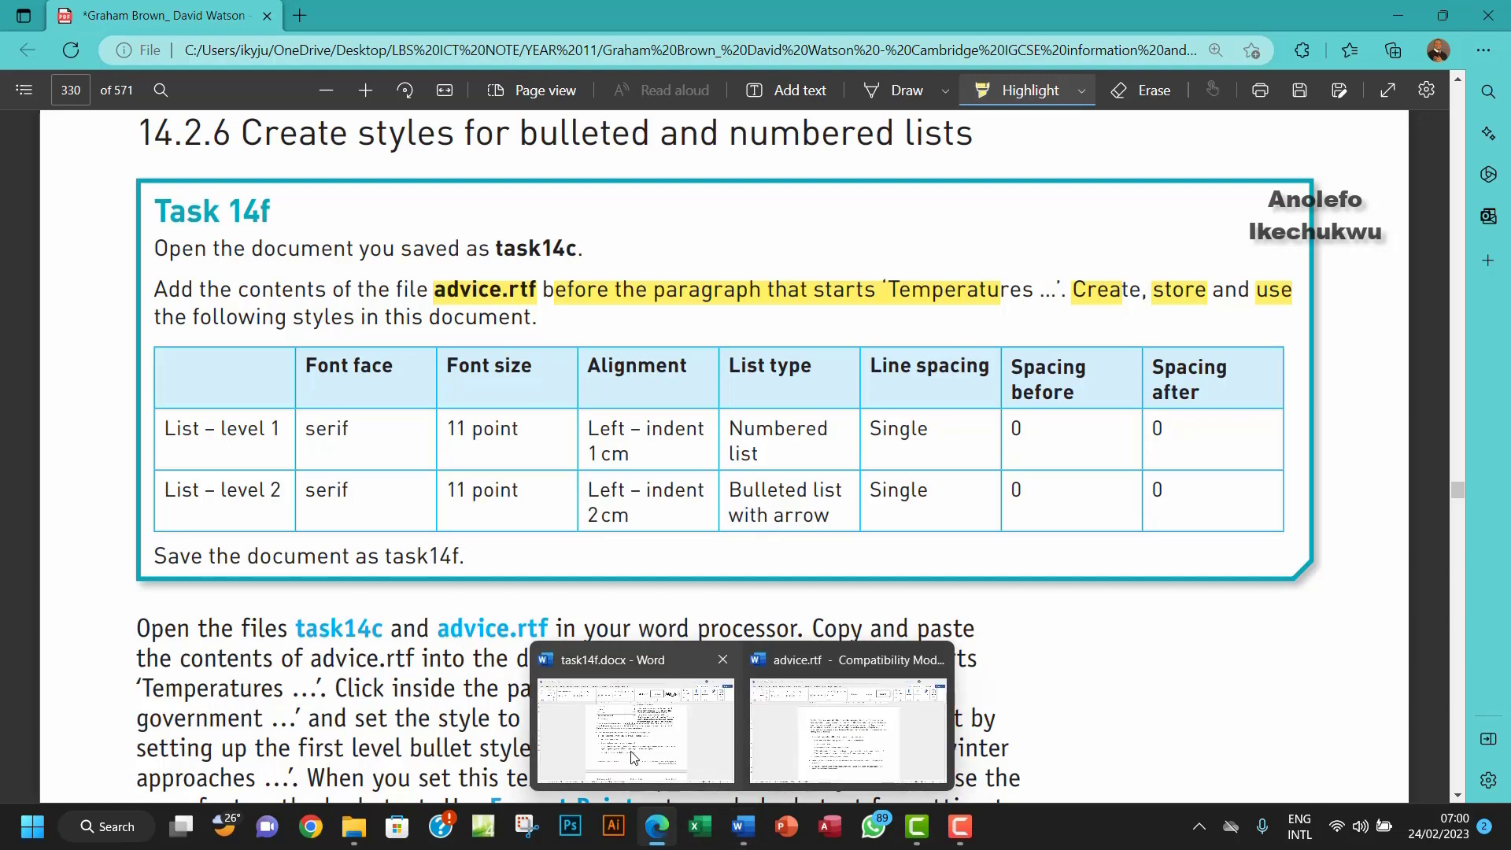
{"action": "left_click", "coordinate": [654, 713]}
{"action": "scroll", "coordinate": [967, 455], "scroll_direction": "up", "scroll_amount": 3}
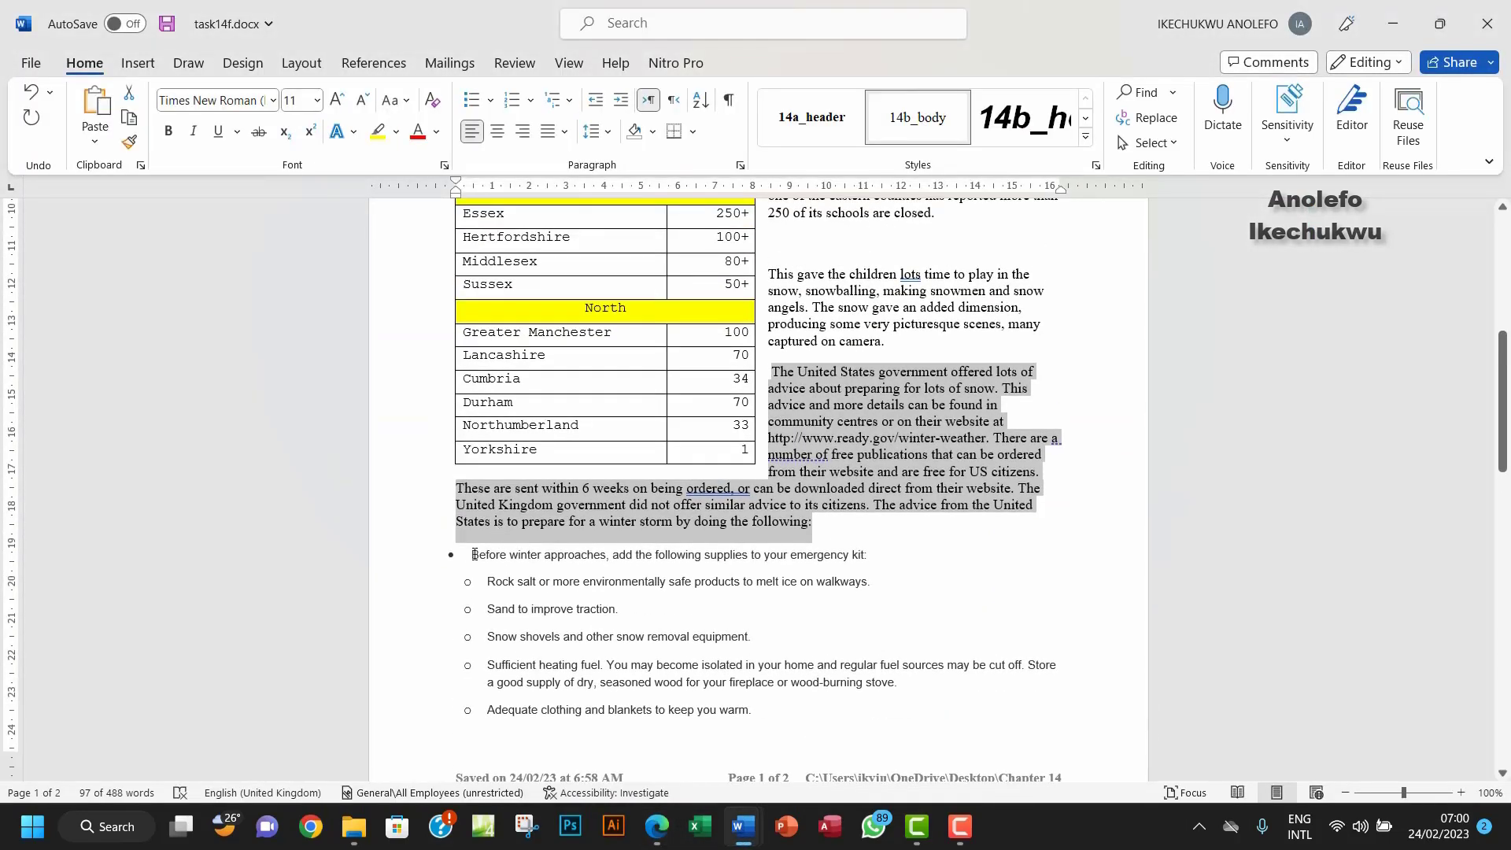
{"action": "left_click_drag", "start_coordinate": [470, 553], "coordinate": [872, 555]}
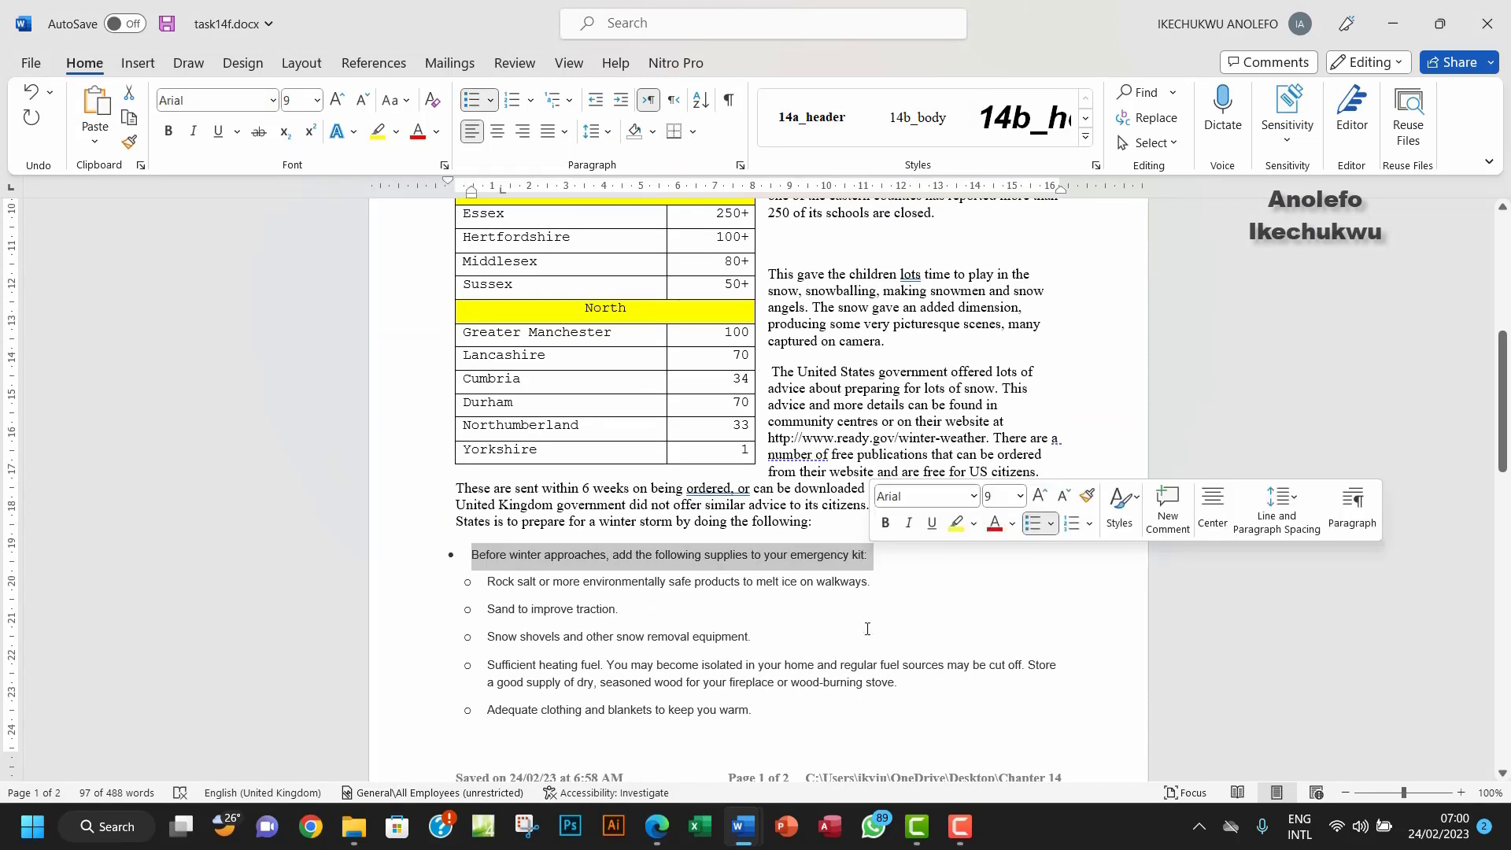
{"action": "scroll", "coordinate": [867, 629], "scroll_direction": "down", "scroll_amount": 1}
{"action": "scroll", "coordinate": [867, 629], "scroll_direction": "down", "scroll_amount": 7}
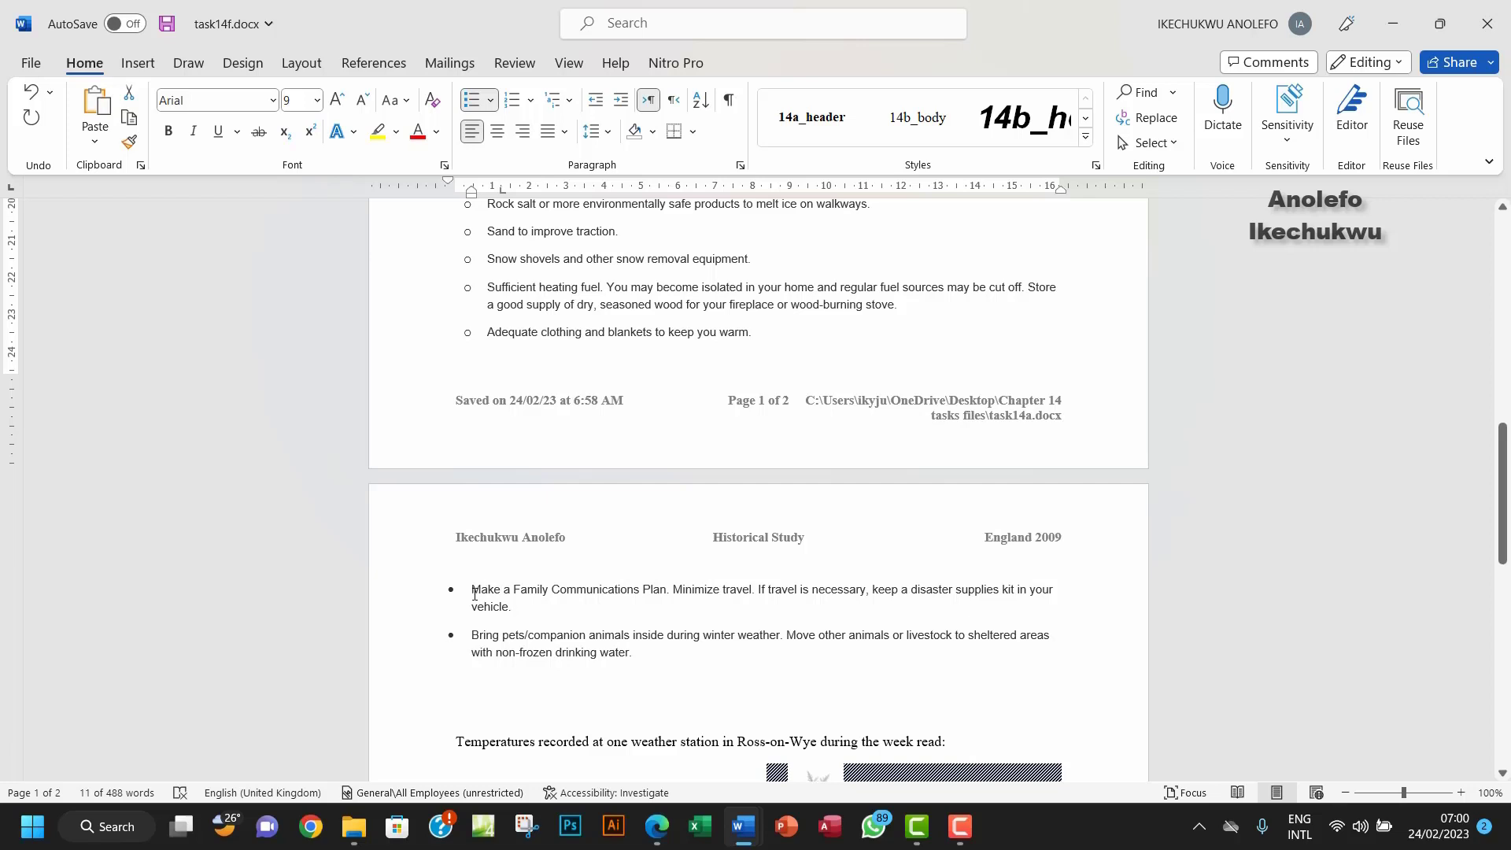
{"action": "left_click_drag", "start_coordinate": [474, 594], "coordinate": [636, 655]}
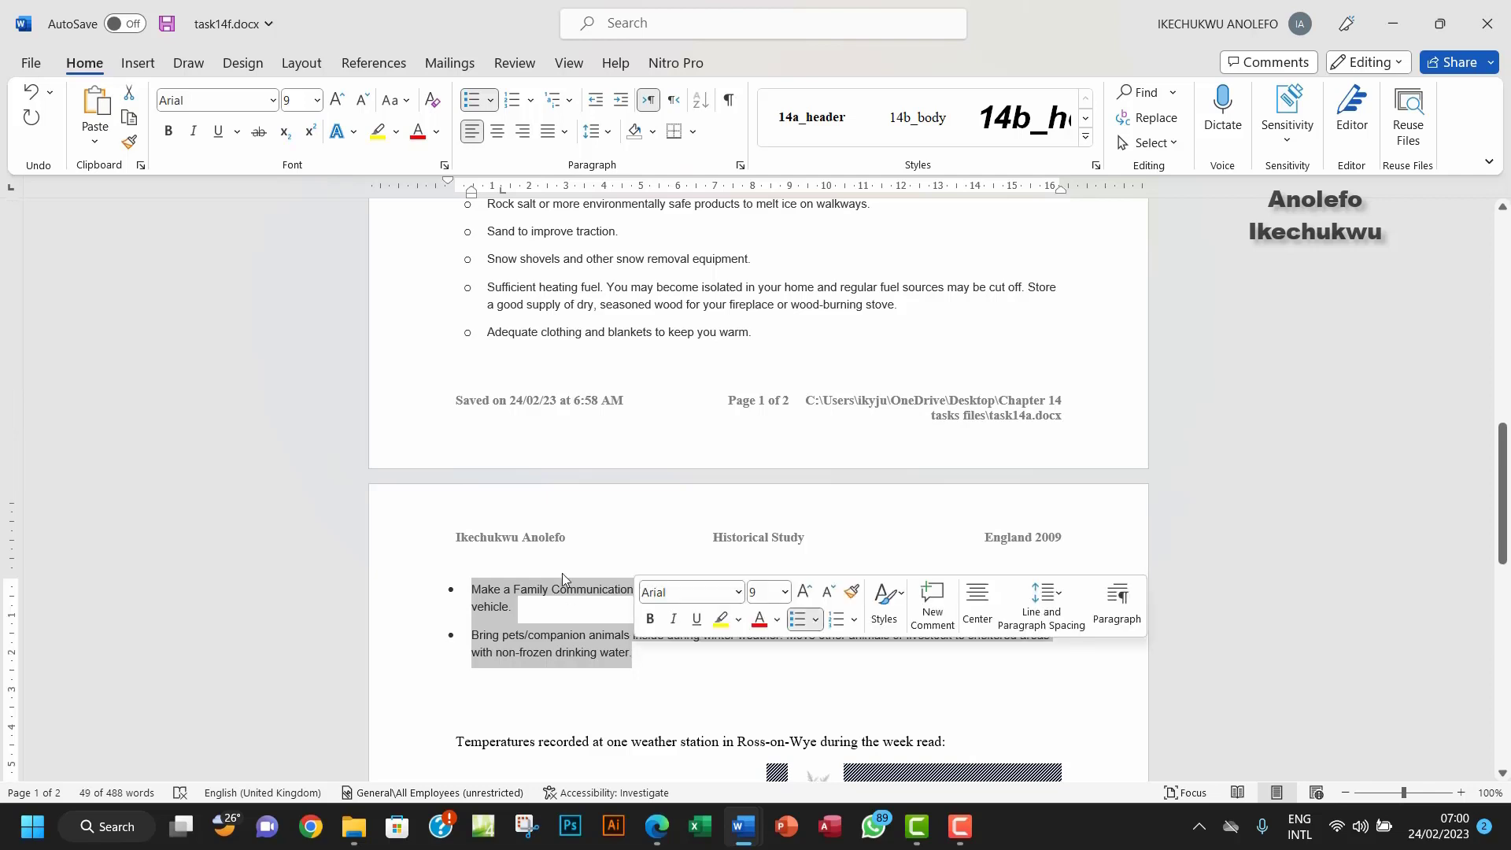
{"action": "scroll", "coordinate": [562, 575], "scroll_direction": "down", "scroll_amount": 2}
{"action": "scroll", "coordinate": [562, 580], "scroll_direction": "up", "scroll_amount": 6}
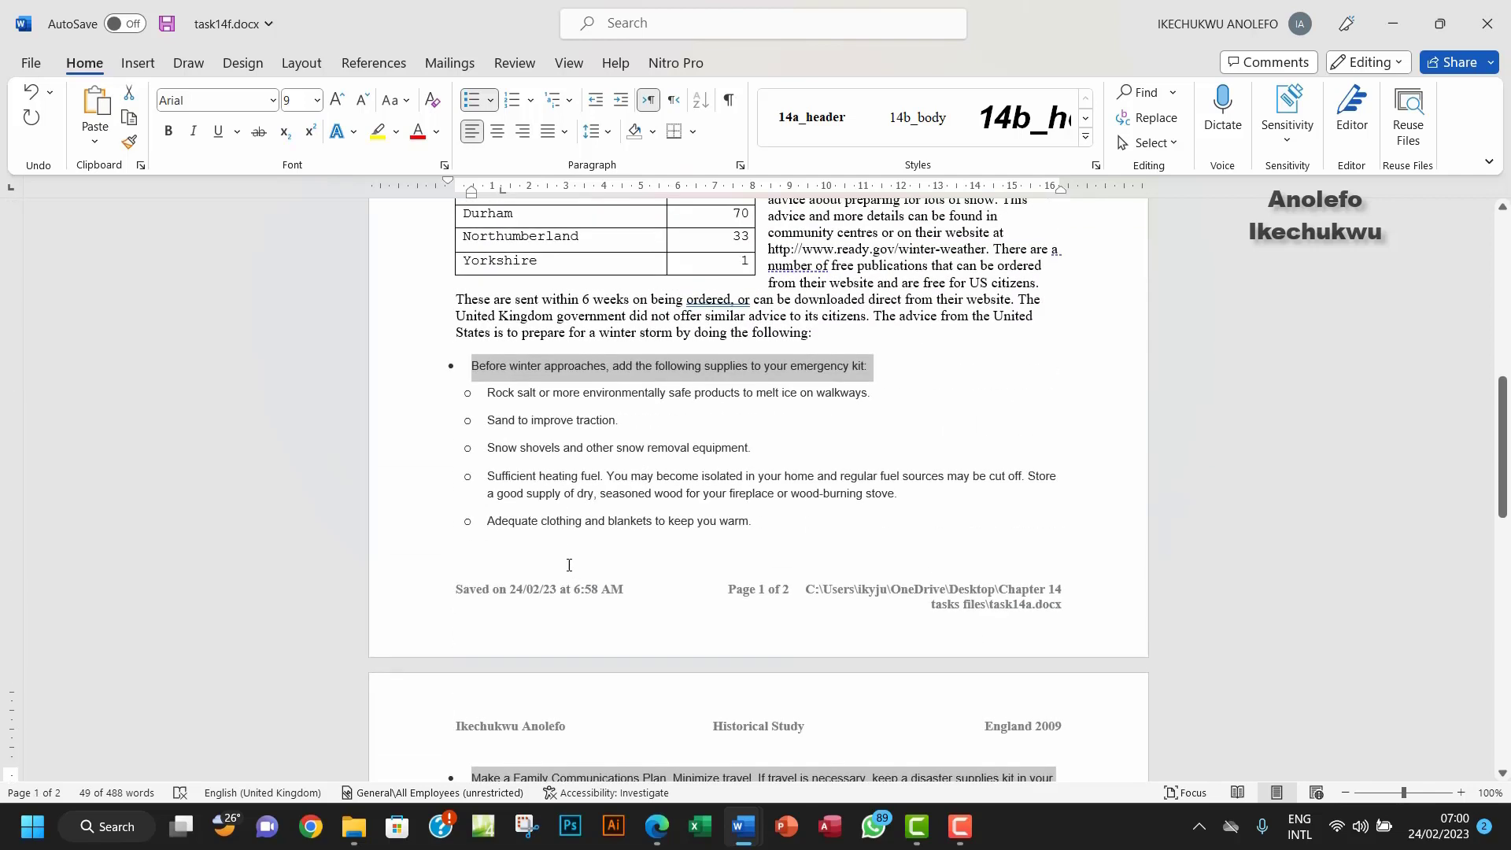
{"action": "left_click", "coordinate": [657, 827]}
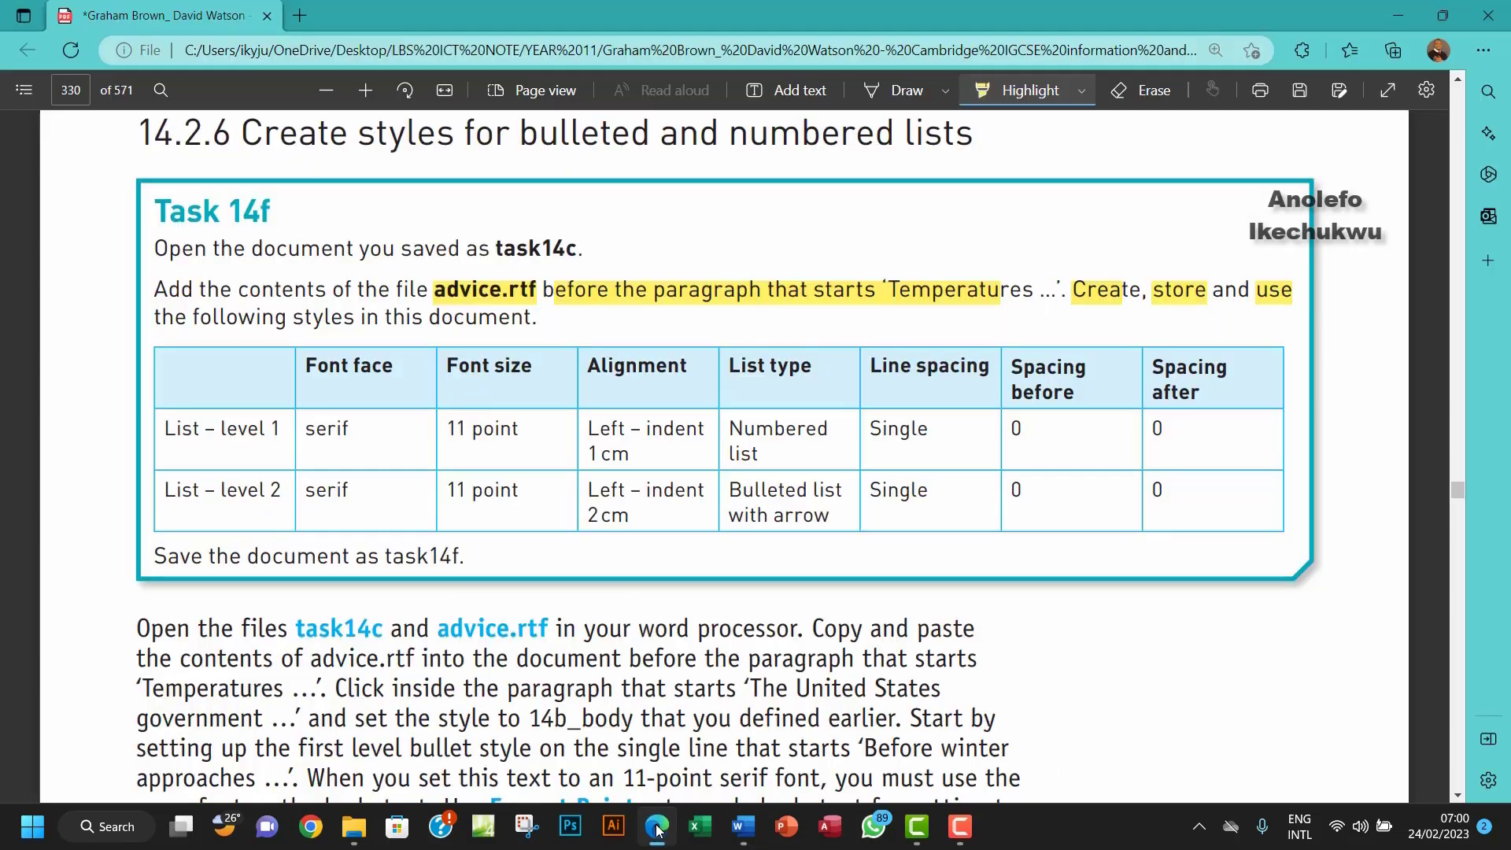
Step: Set the first-level bullets to Times New Roman 11 pt and highlight 'Left – indent 1 cm' in the PDF
{"action": "left_click", "coordinate": [657, 826]}
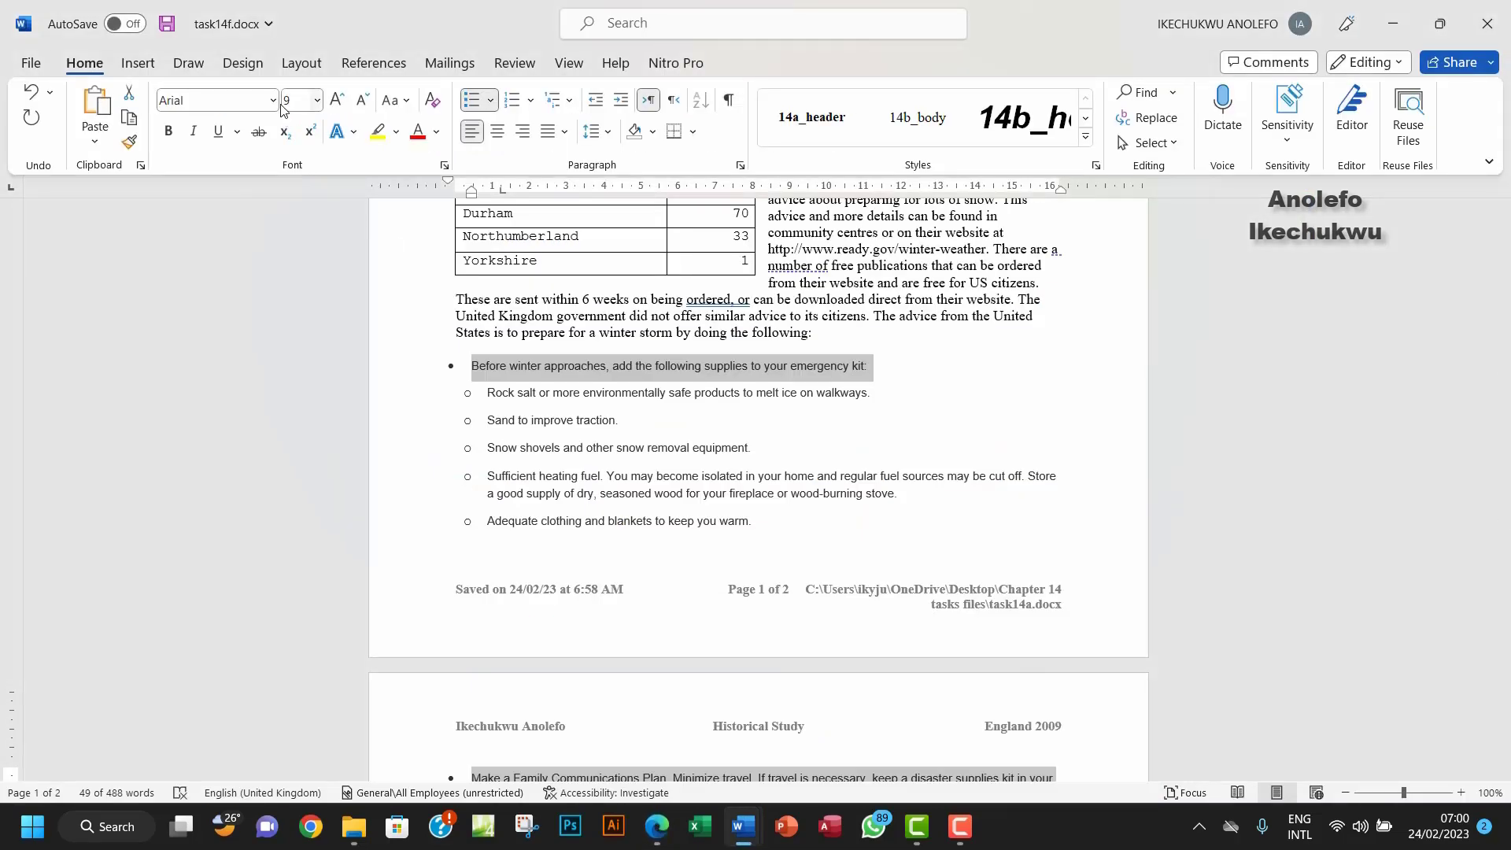
{"action": "left_click", "coordinate": [274, 101]}
{"action": "left_click", "coordinate": [236, 202]}
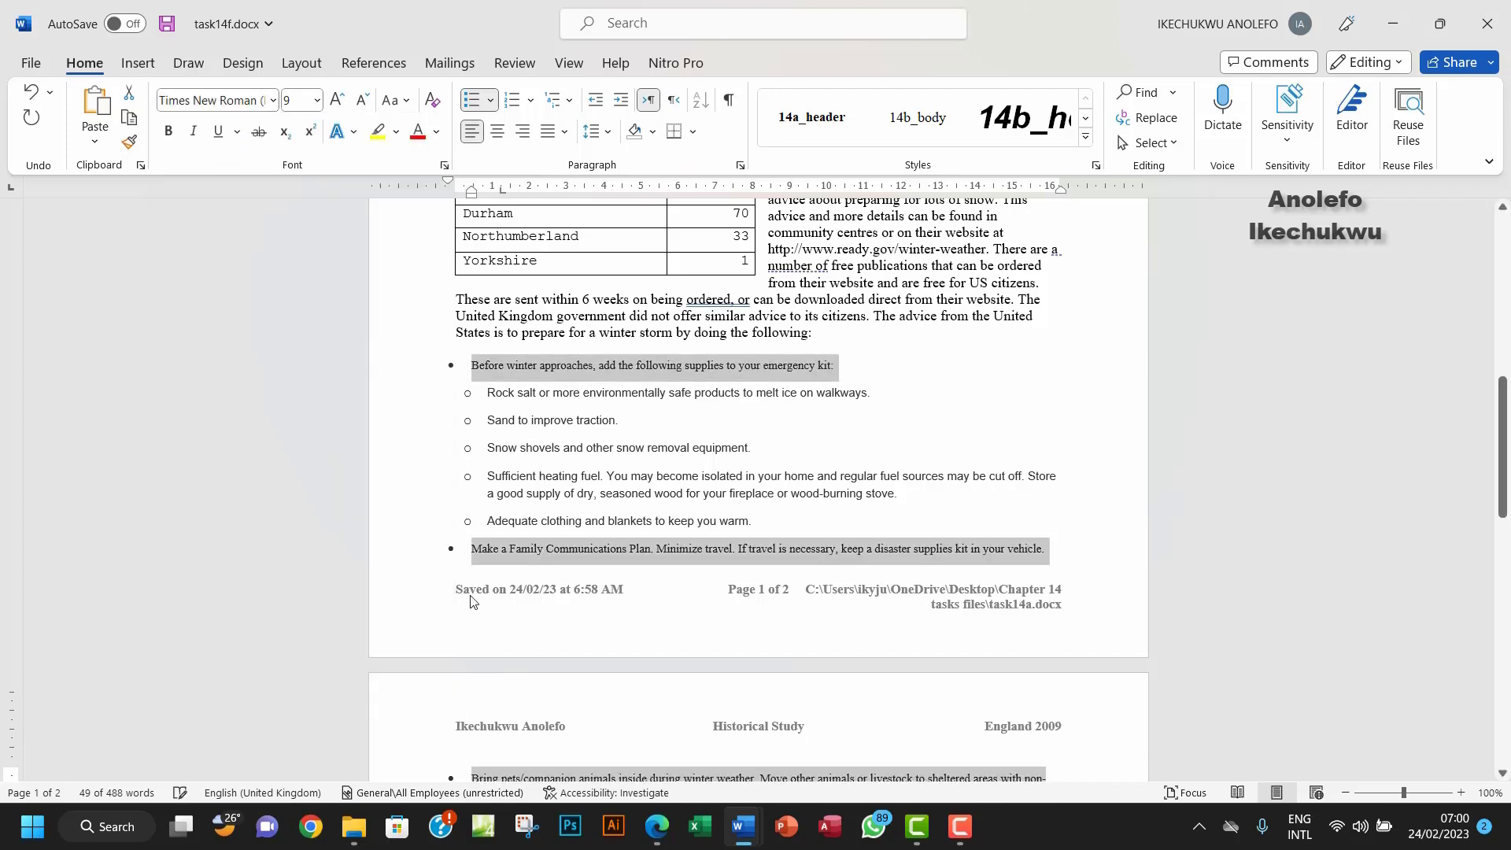
{"action": "left_click", "coordinate": [317, 100]}
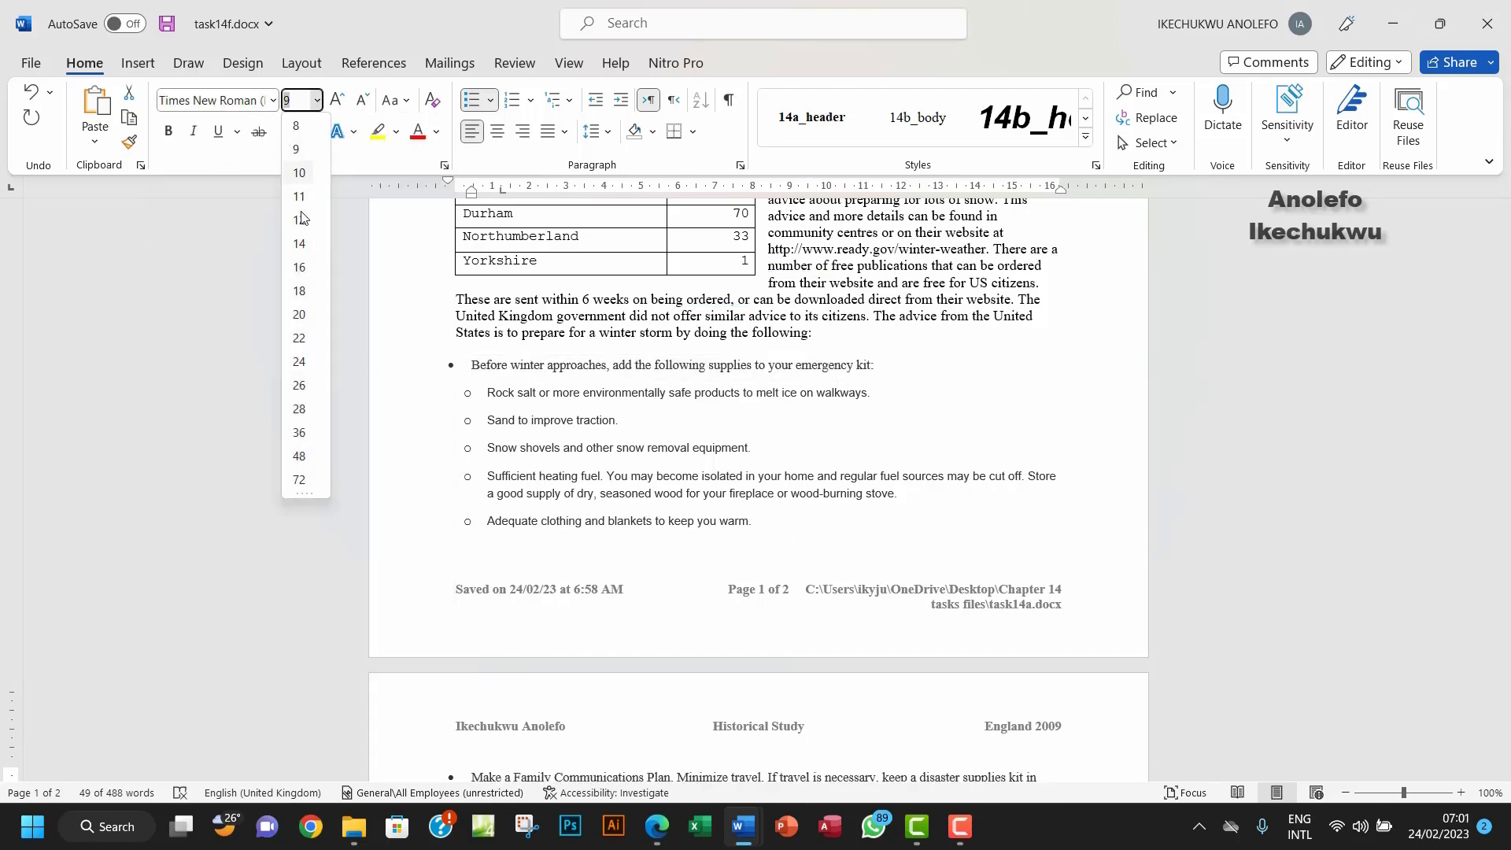
{"action": "left_click", "coordinate": [299, 197]}
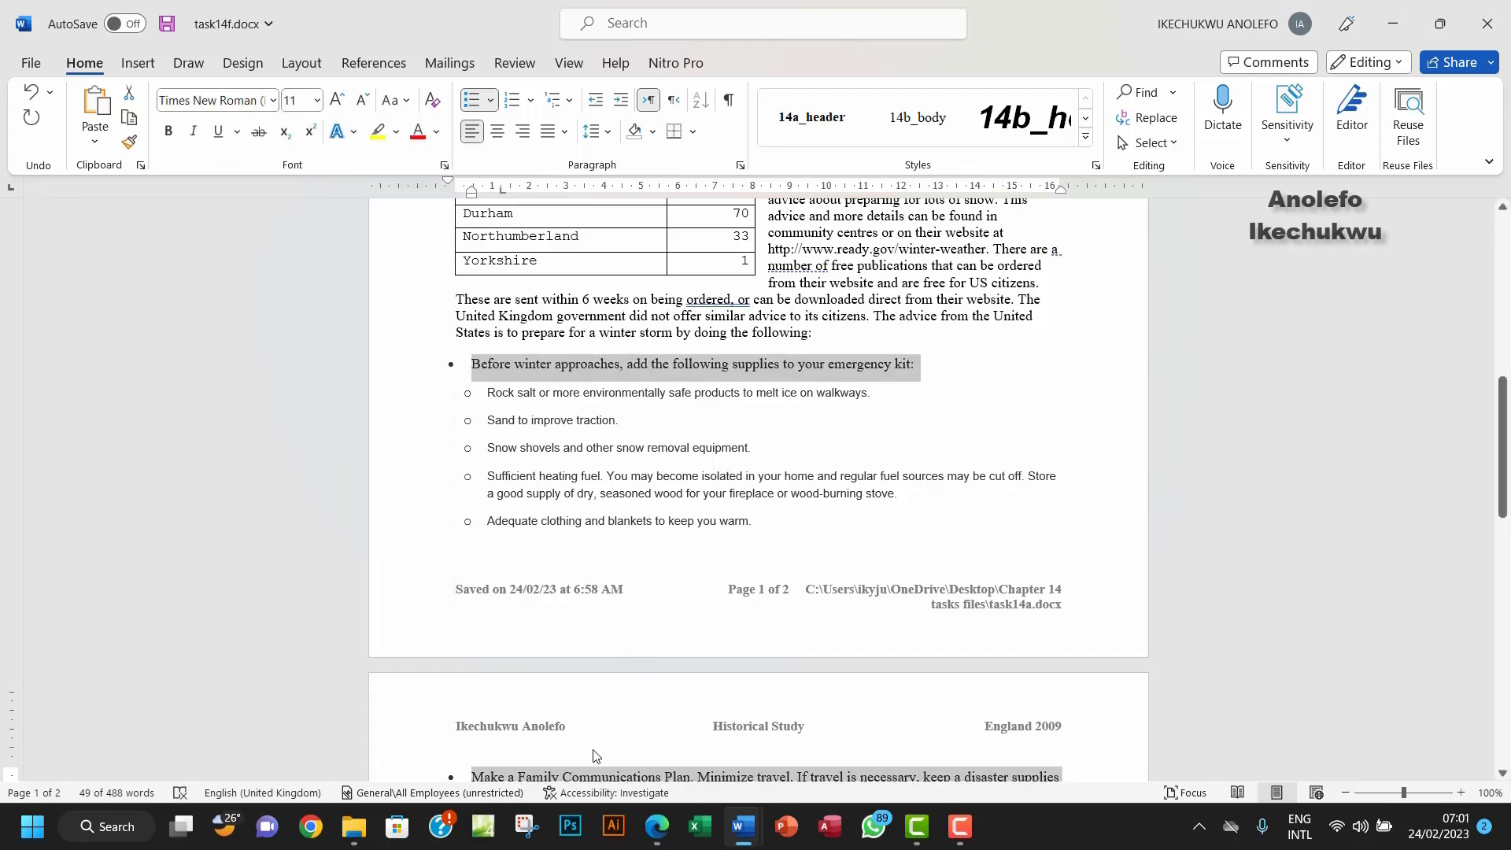
{"action": "left_click", "coordinate": [657, 826]}
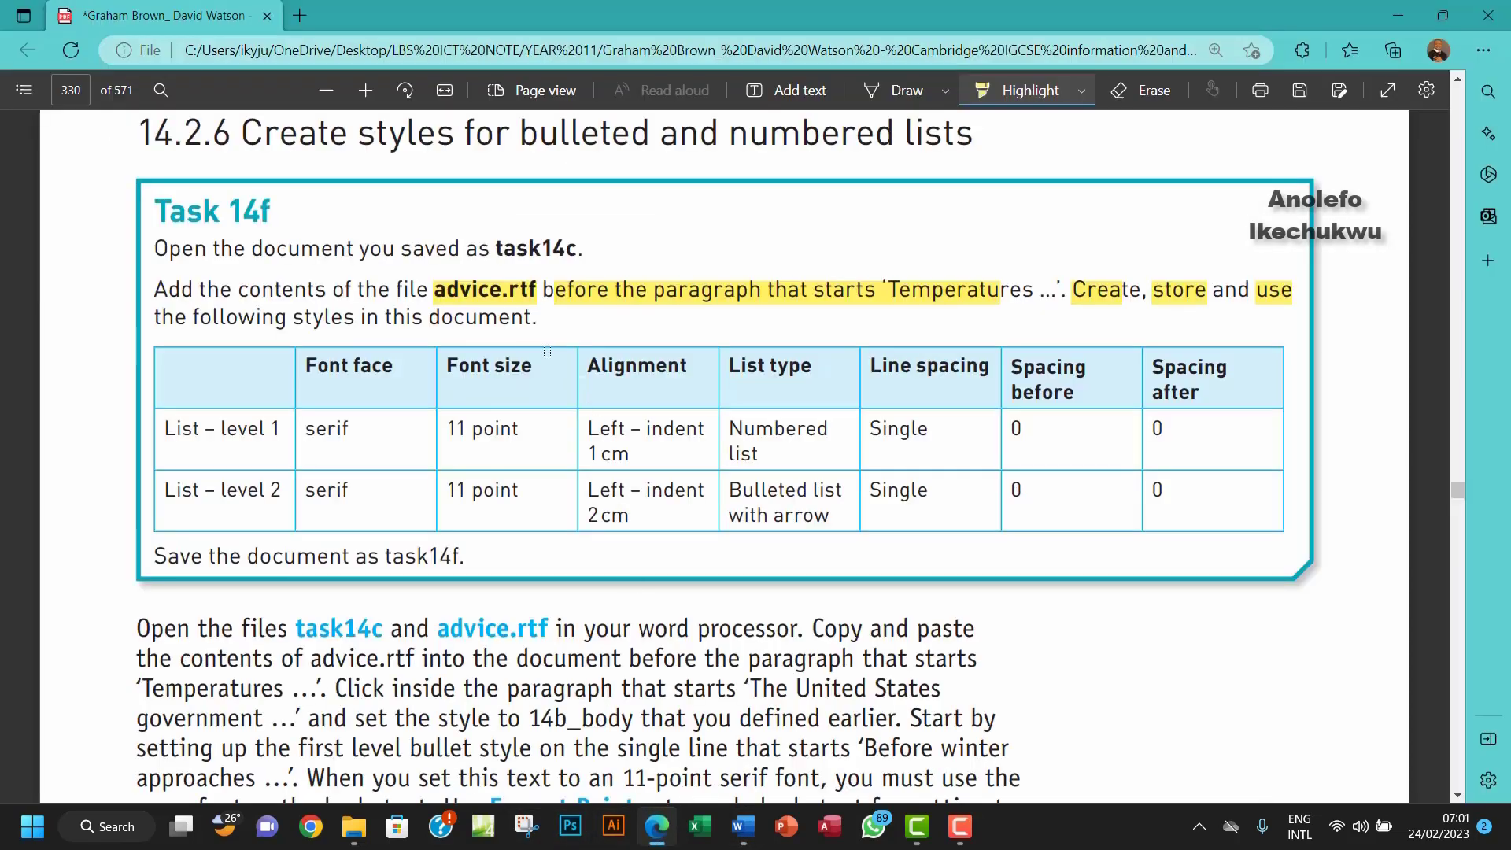
{"action": "left_click_drag", "start_coordinate": [587, 426], "coordinate": [647, 455]}
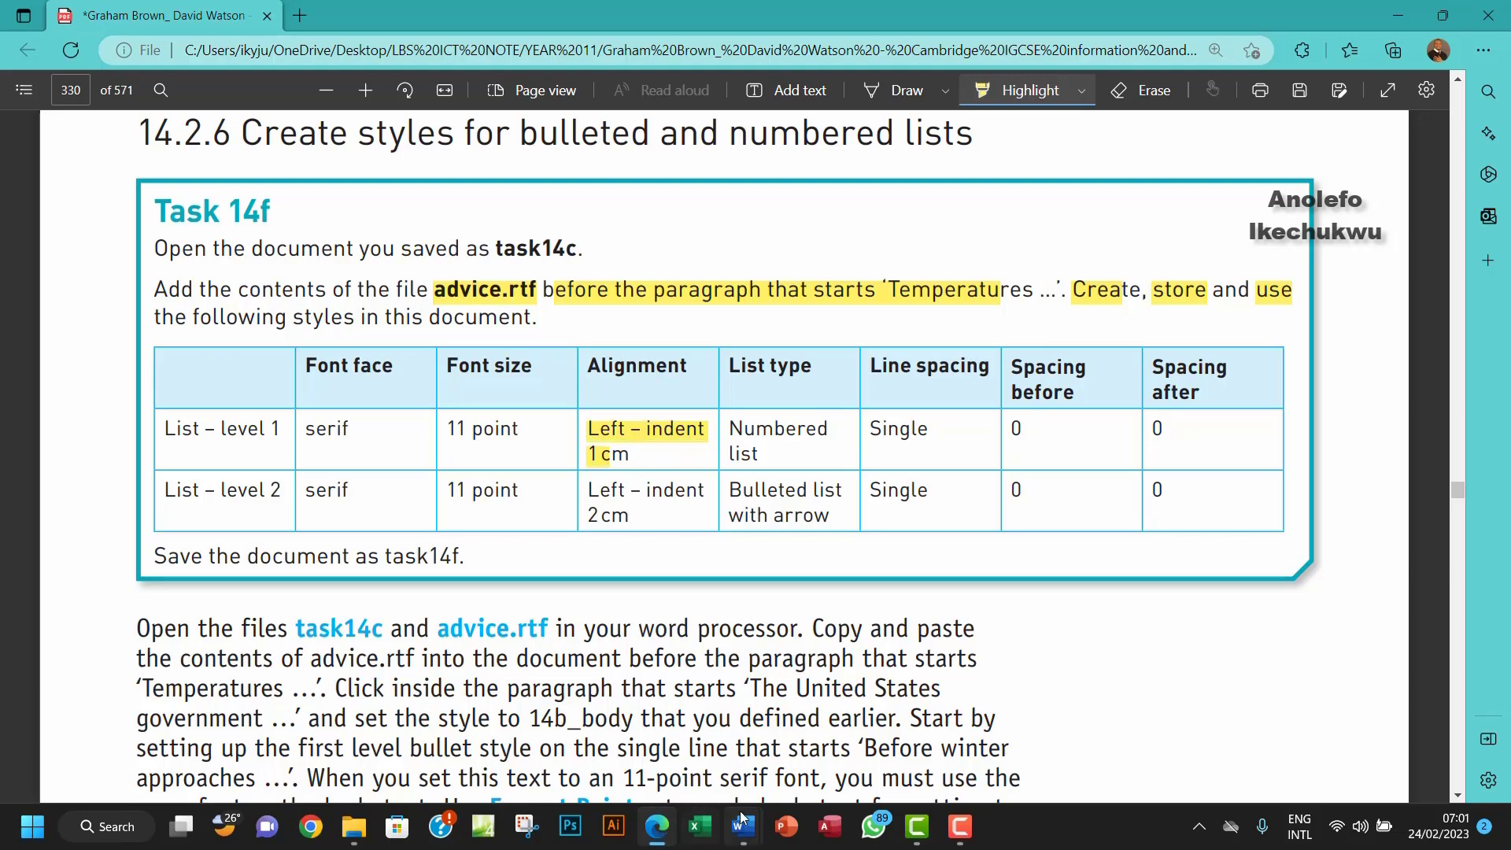
Step: Give the first-level bullet paragraphs a 1 cm Before text indent in the Paragraph dialog
{"action": "mouse_move", "coordinate": [743, 827]}
{"action": "left_click", "coordinate": [706, 759]}
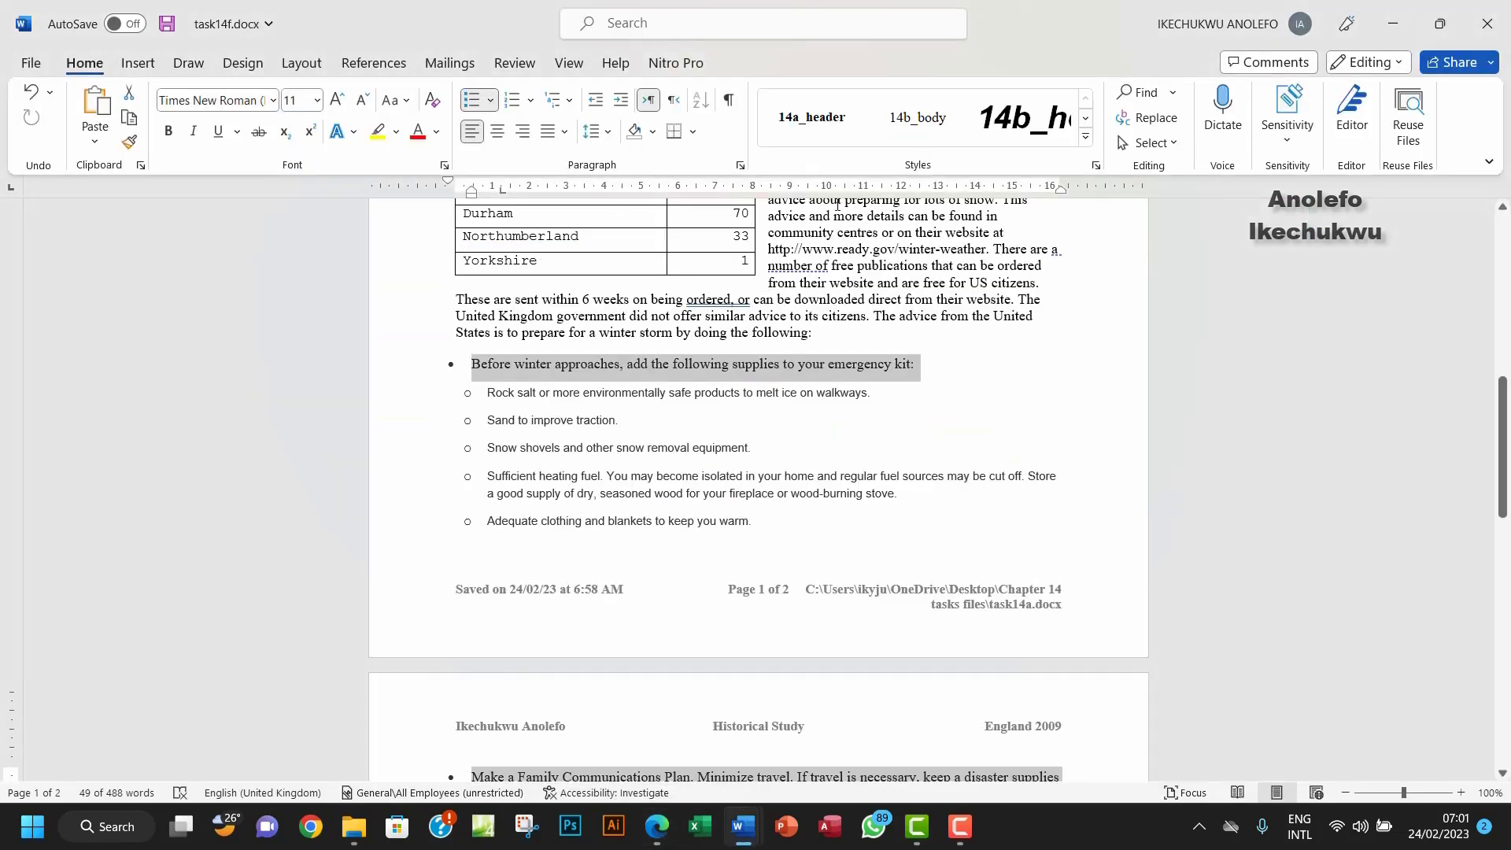
{"action": "left_click", "coordinate": [742, 166]}
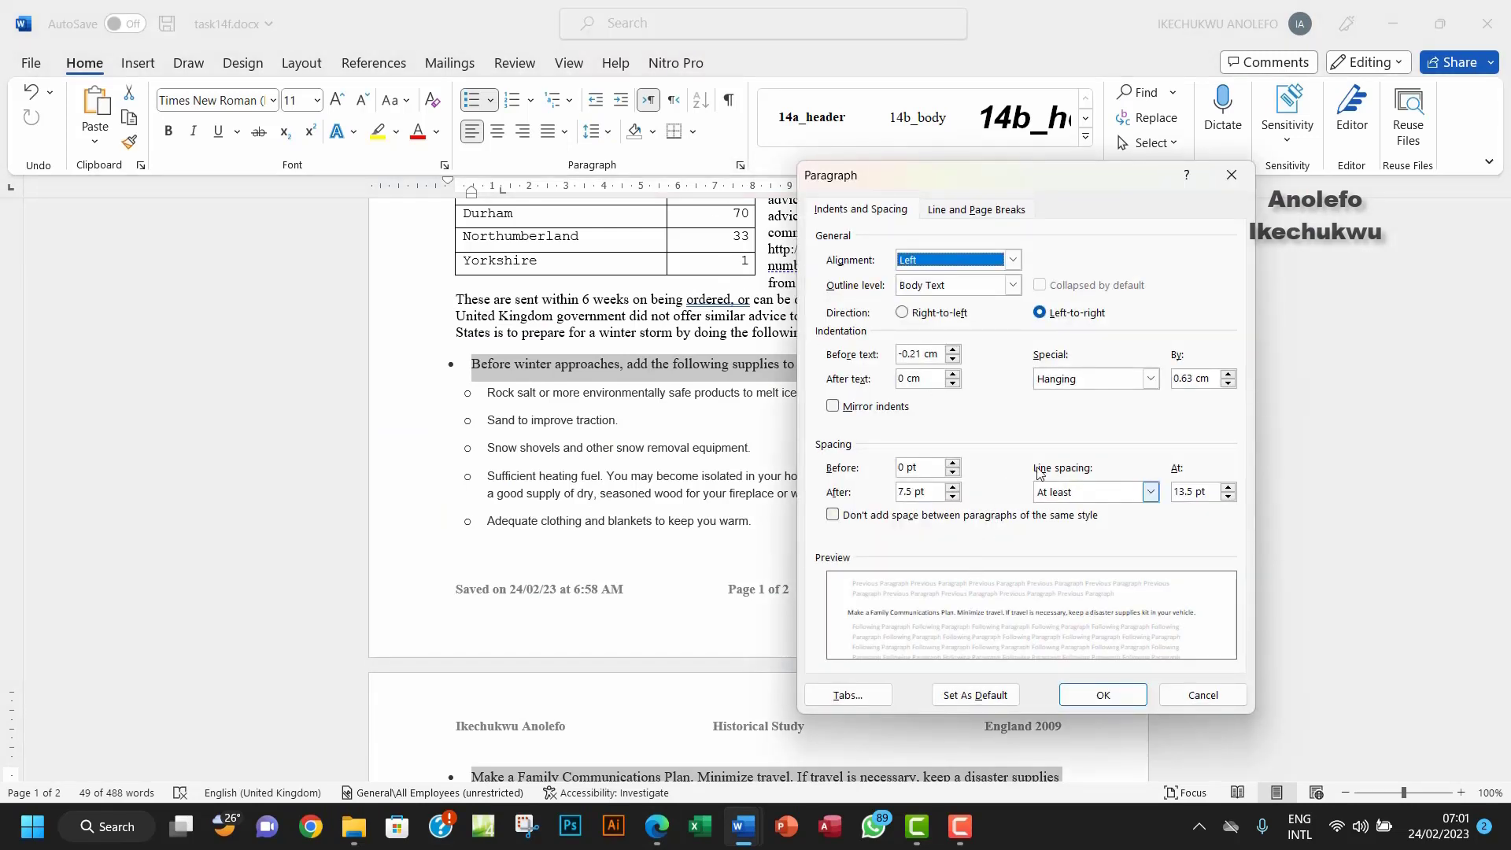
{"action": "left_click", "coordinate": [953, 350]}
{"action": "left_click", "coordinate": [953, 350]}
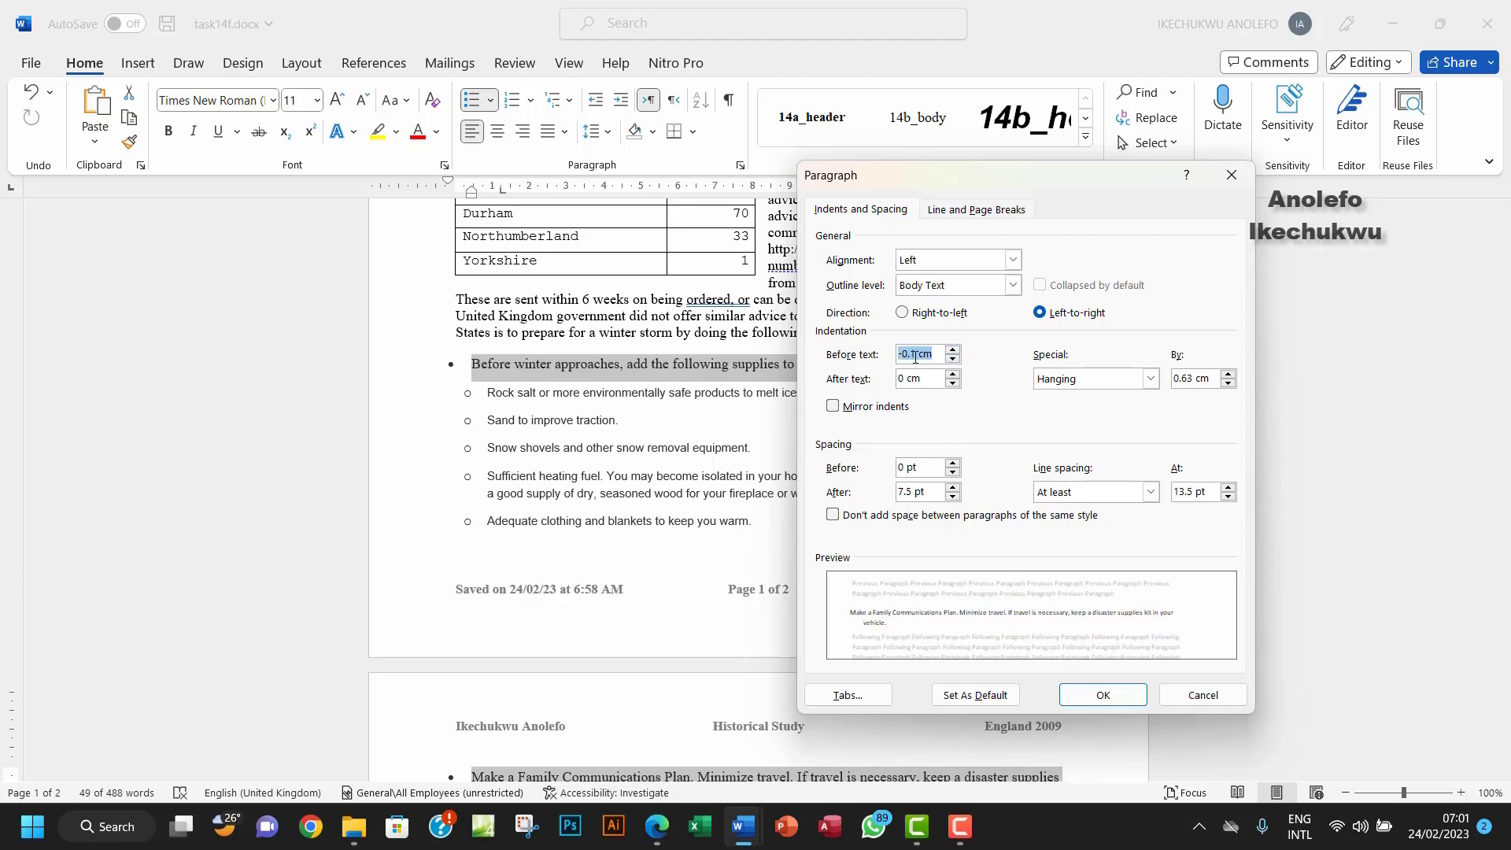
{"action": "left_click_drag", "start_coordinate": [916, 356], "coordinate": [896, 354]}
{"action": "left_click", "coordinate": [663, 842]}
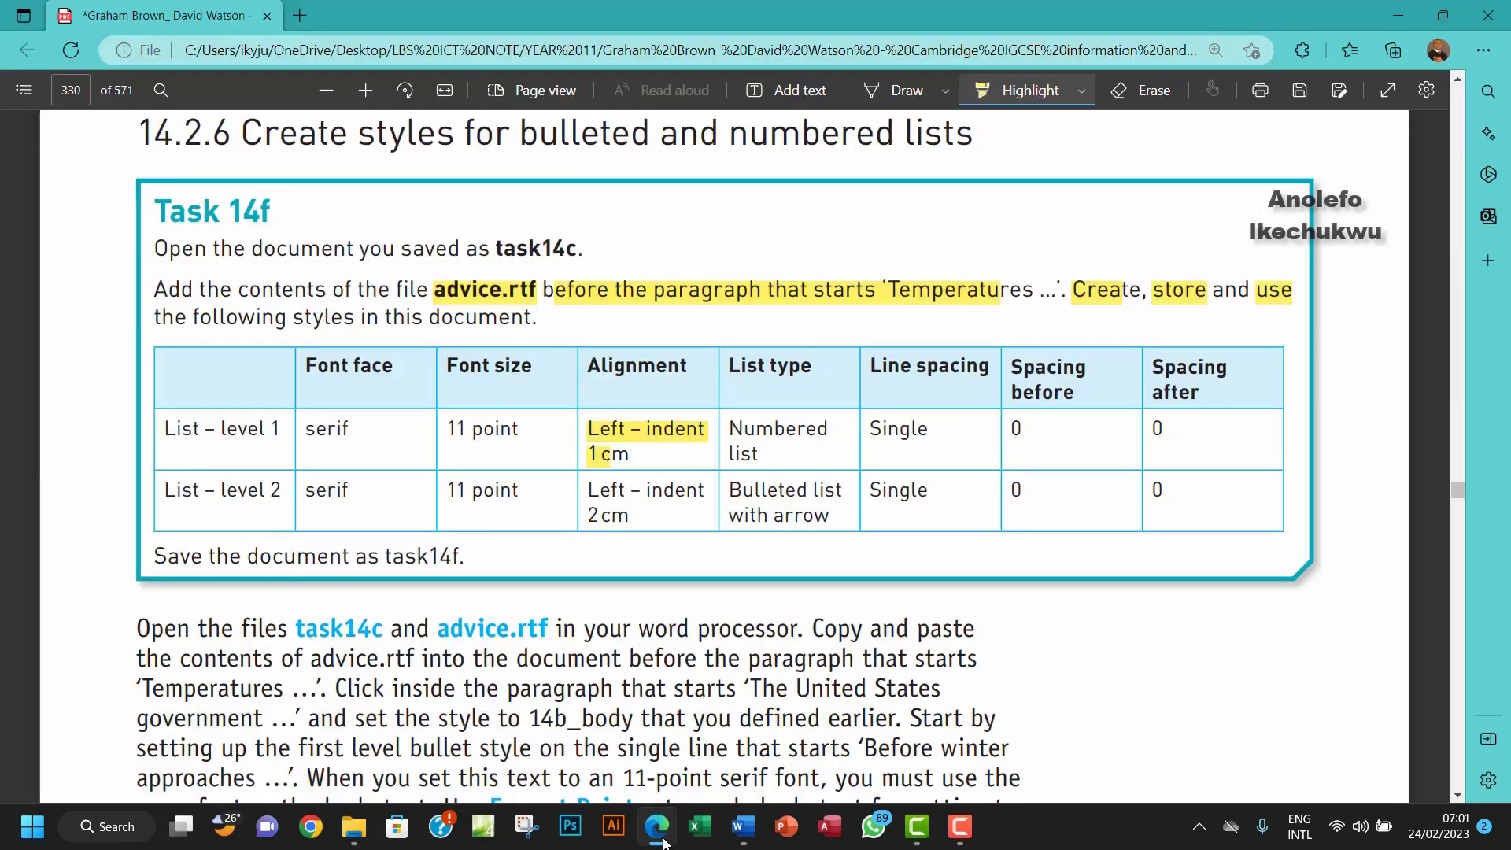
{"action": "left_click", "coordinate": [665, 841]}
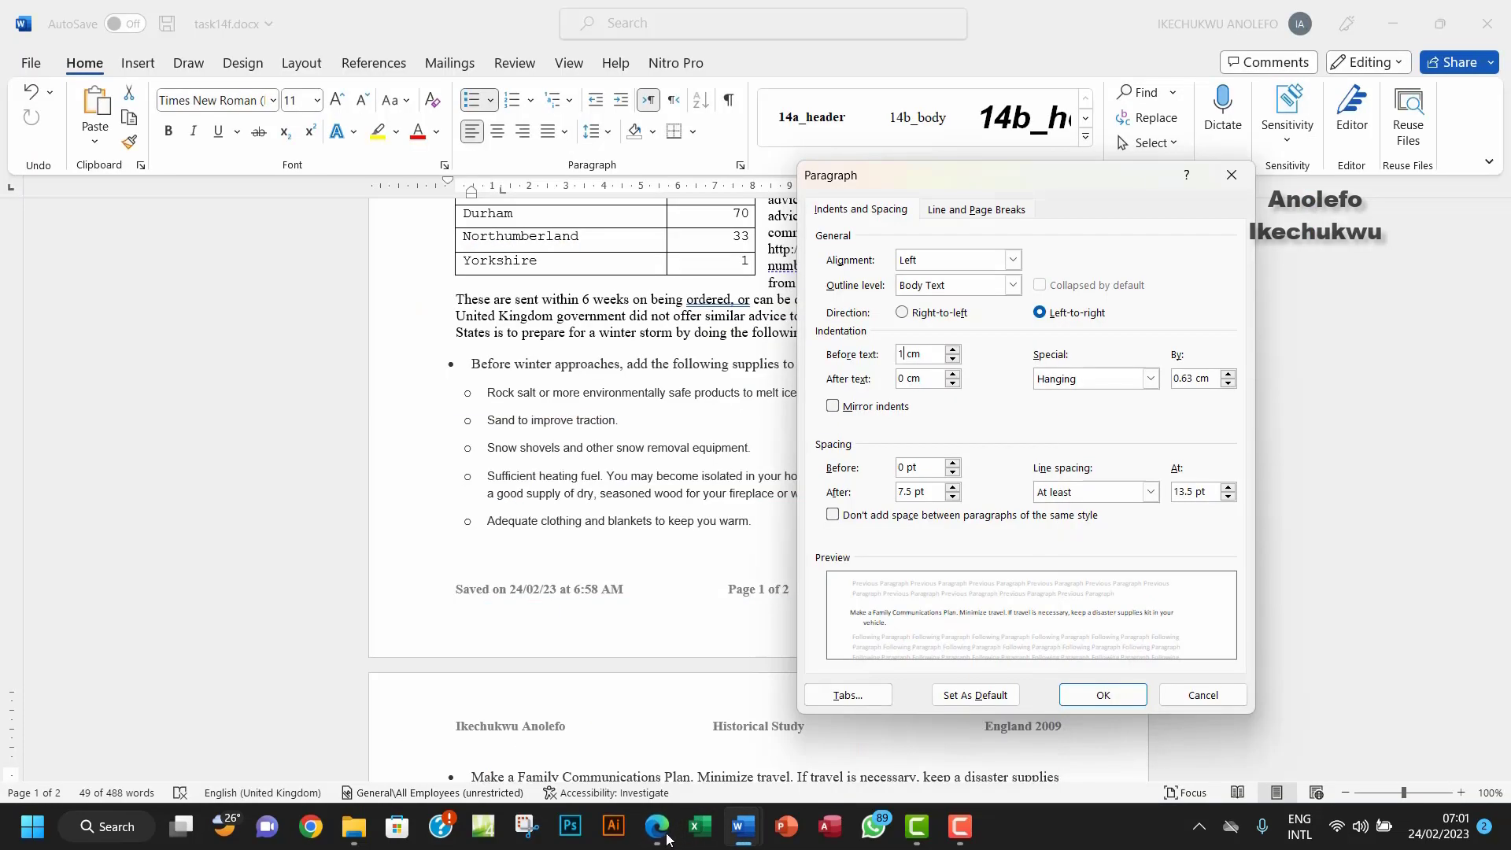
{"action": "left_click", "coordinate": [666, 839]}
{"action": "left_click", "coordinate": [1106, 695]}
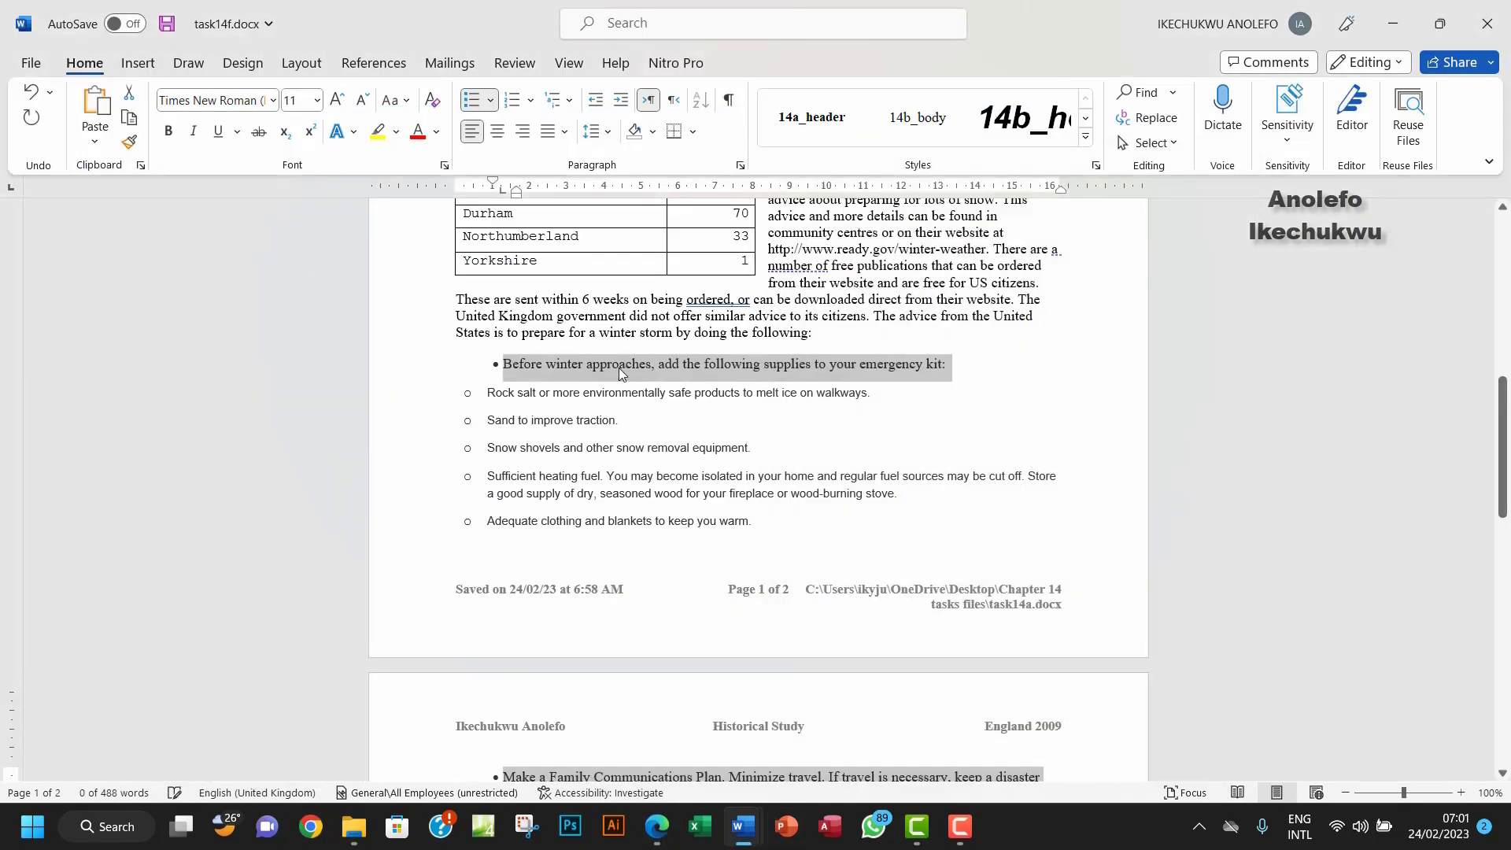
Step: Number the first-level items 1, 2, 3 and highlight the Numbered list requirement
{"action": "left_click", "coordinate": [516, 106]}
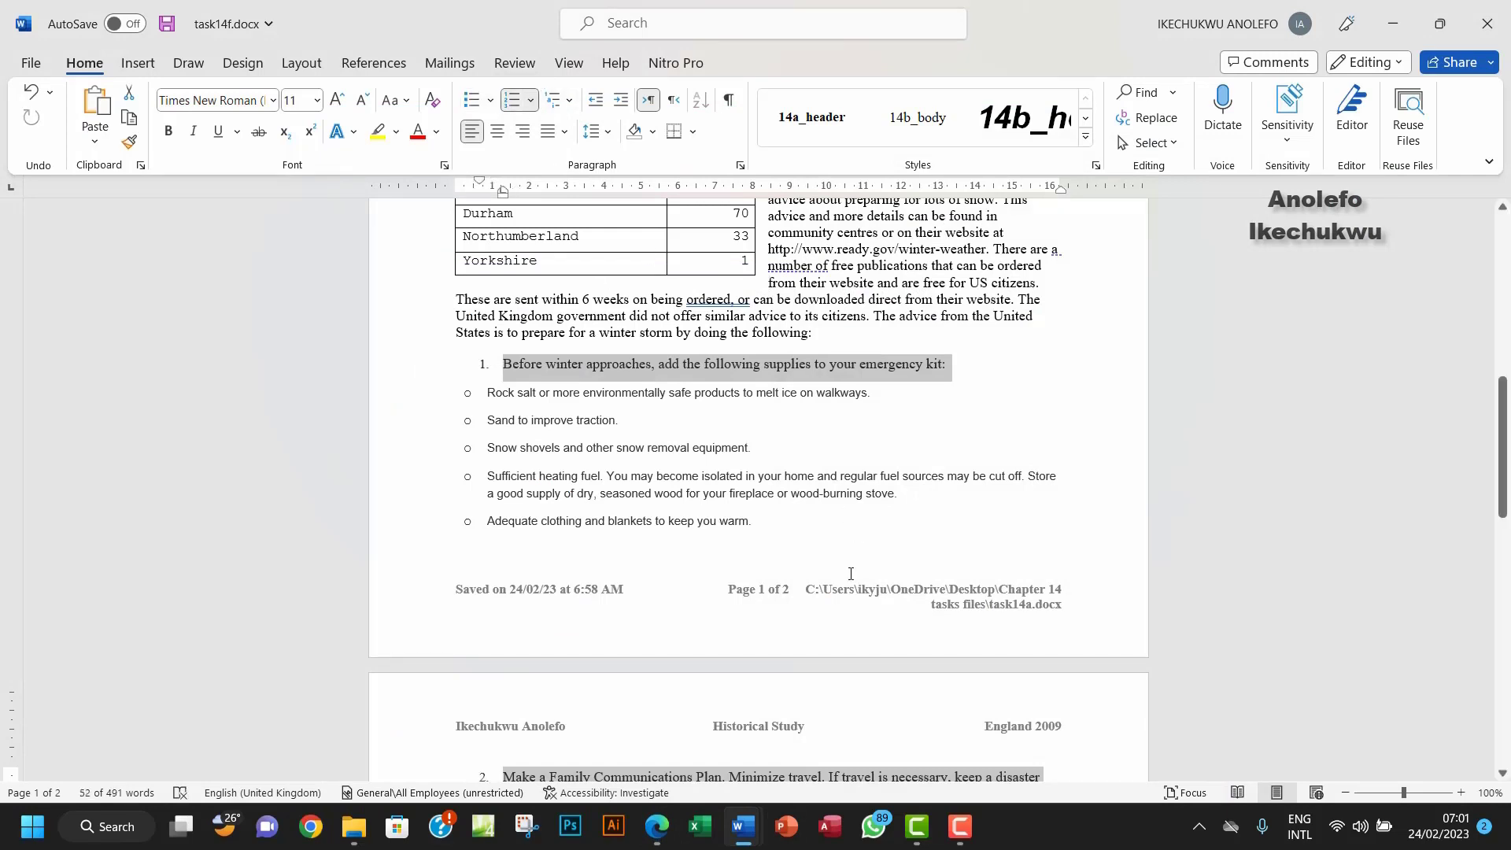
{"action": "left_click", "coordinate": [660, 840]}
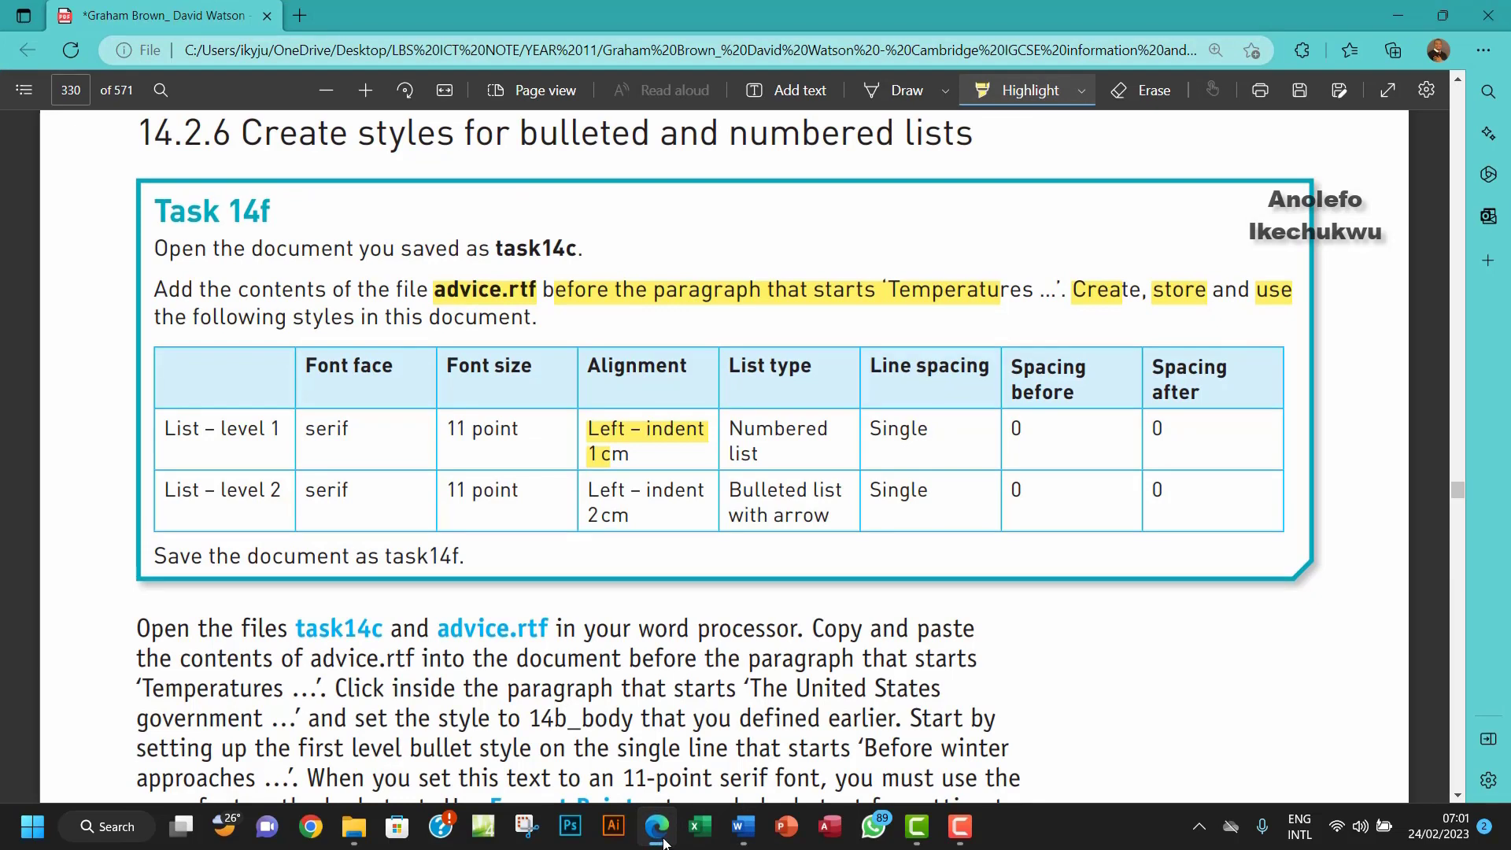
{"action": "left_click_drag", "start_coordinate": [782, 462], "coordinate": [737, 429]}
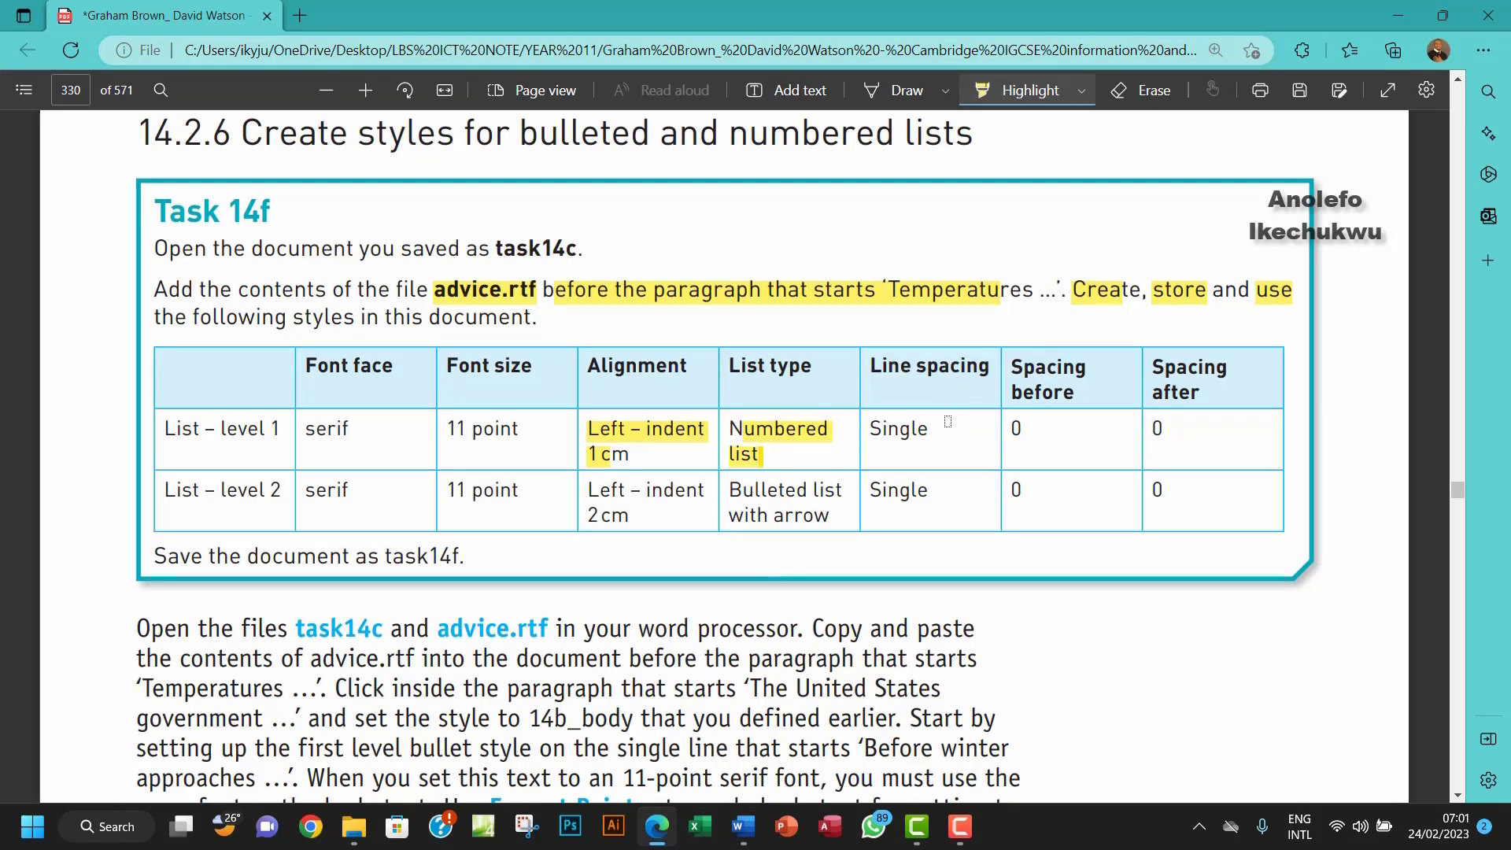
Step: Set the list paragraphs' line spacing to Single
{"action": "mouse_move", "coordinate": [744, 833]}
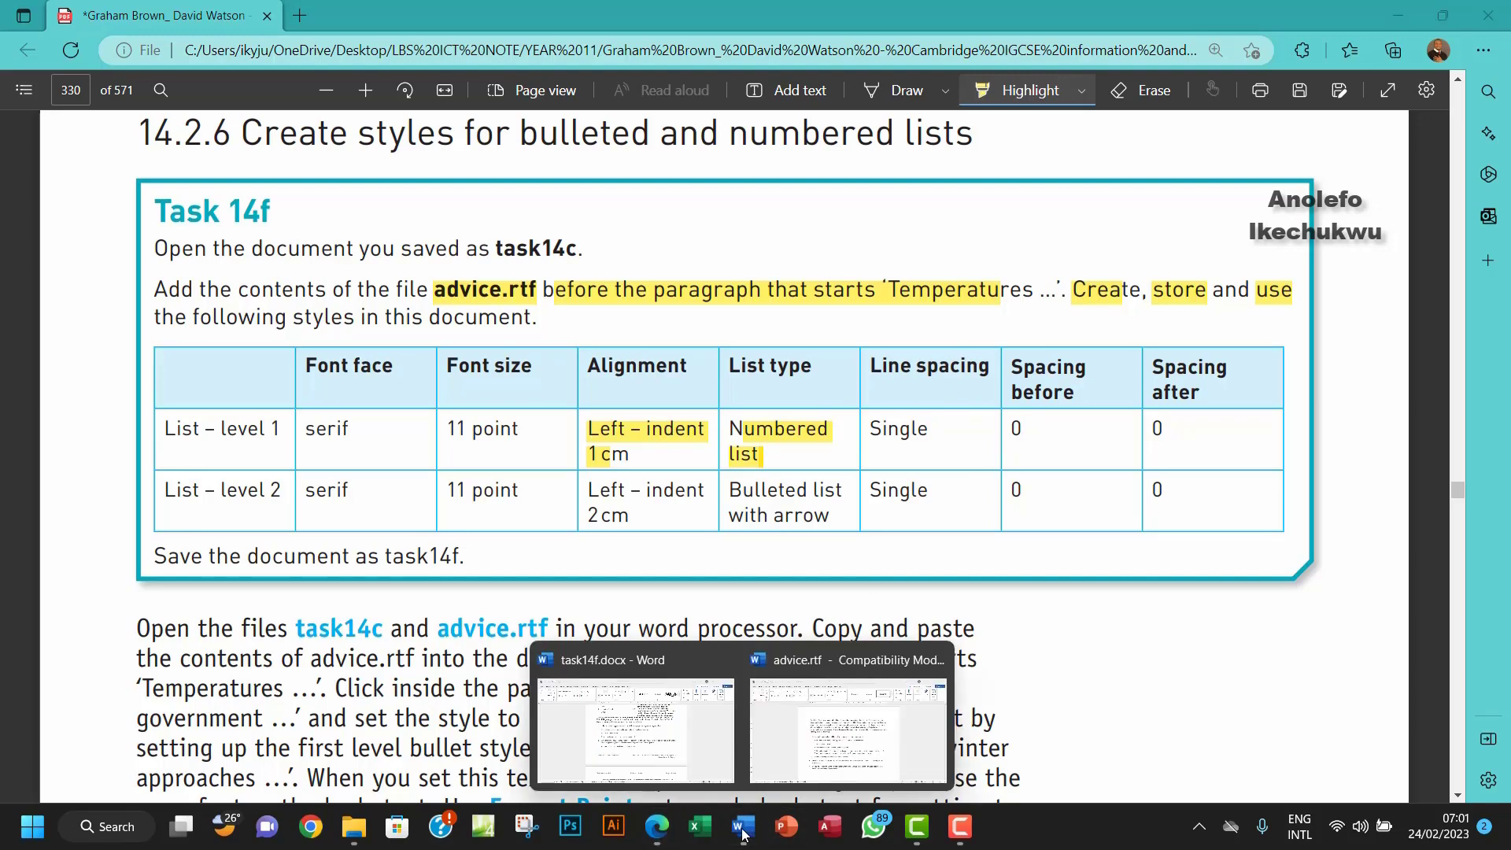
{"action": "left_click", "coordinate": [653, 728]}
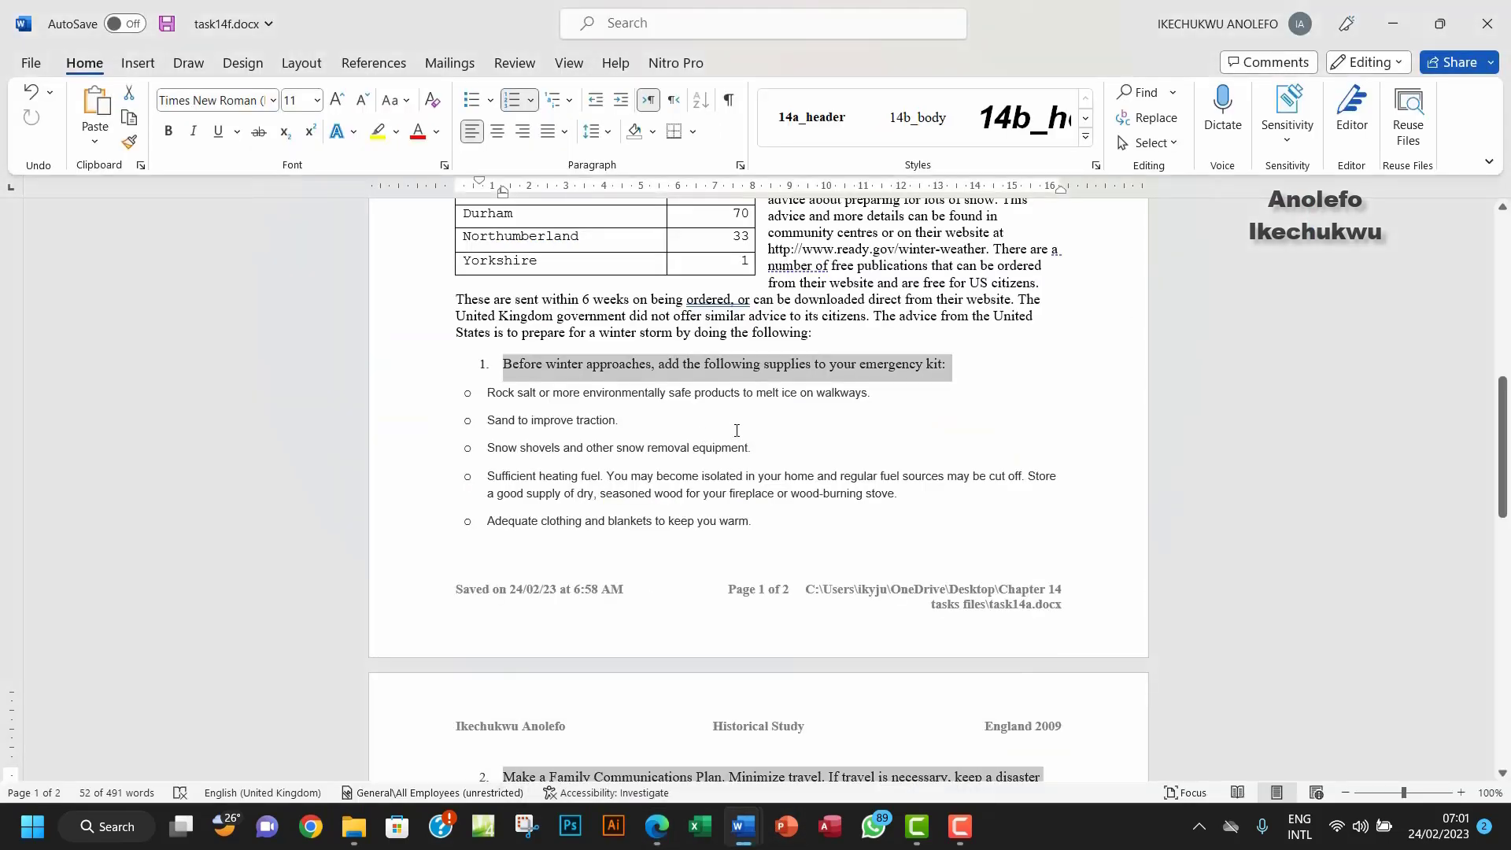
{"action": "left_click", "coordinate": [741, 166]}
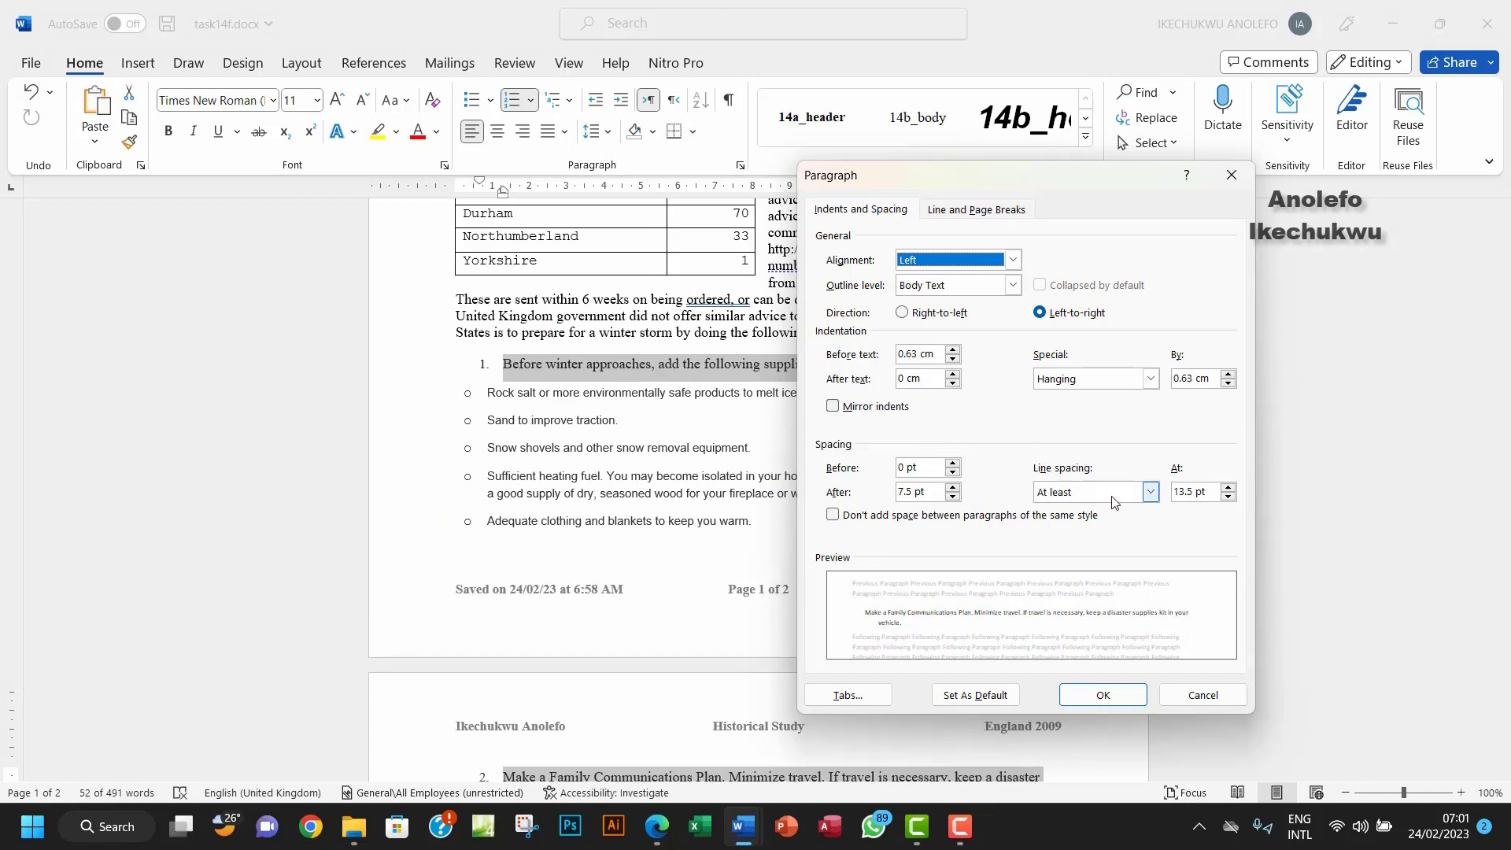
{"action": "left_click", "coordinate": [1150, 492]}
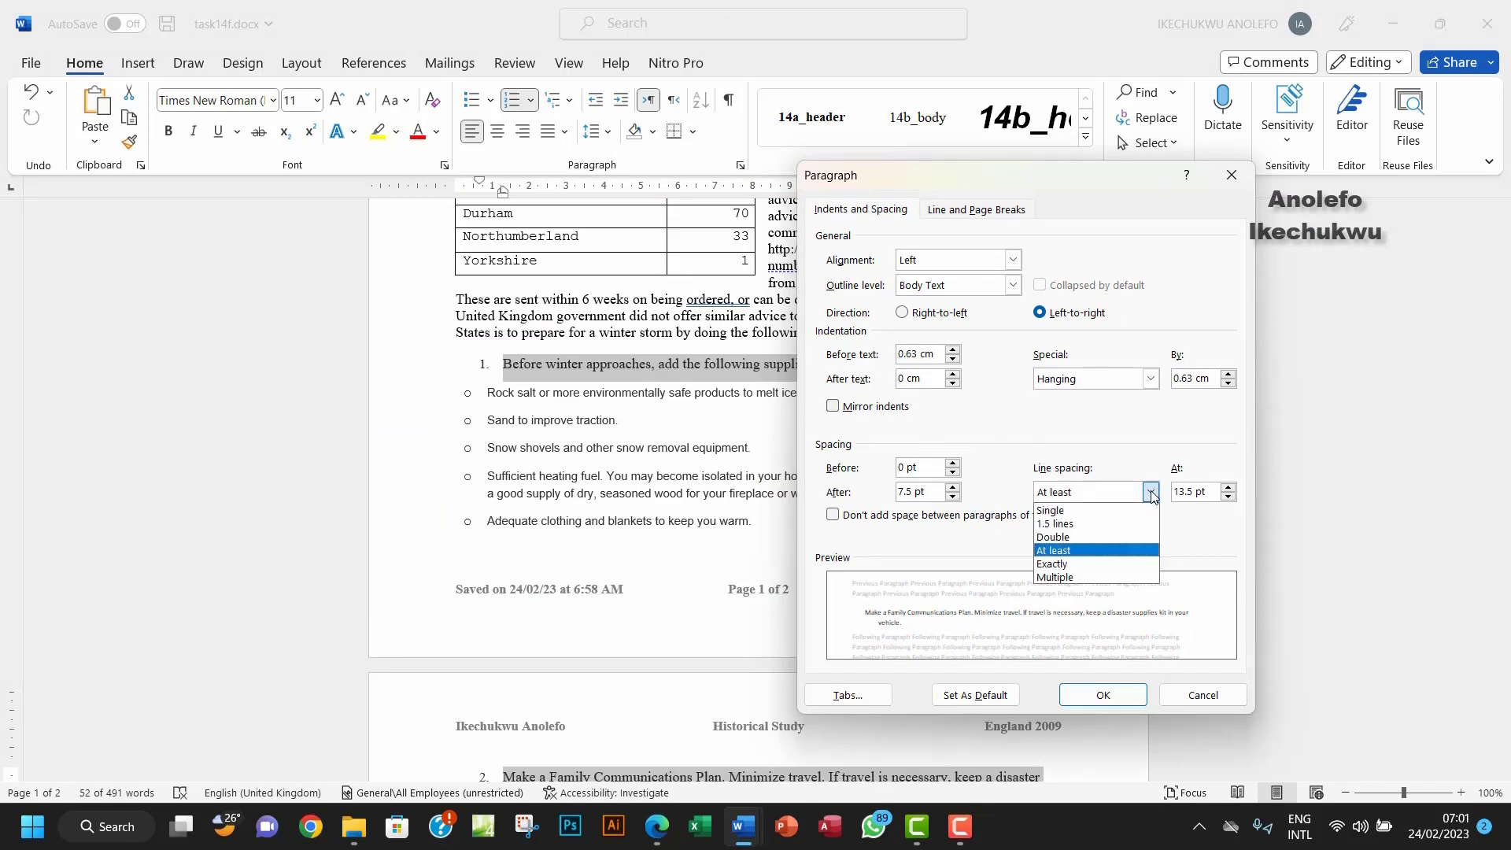
{"action": "left_click", "coordinate": [1076, 513]}
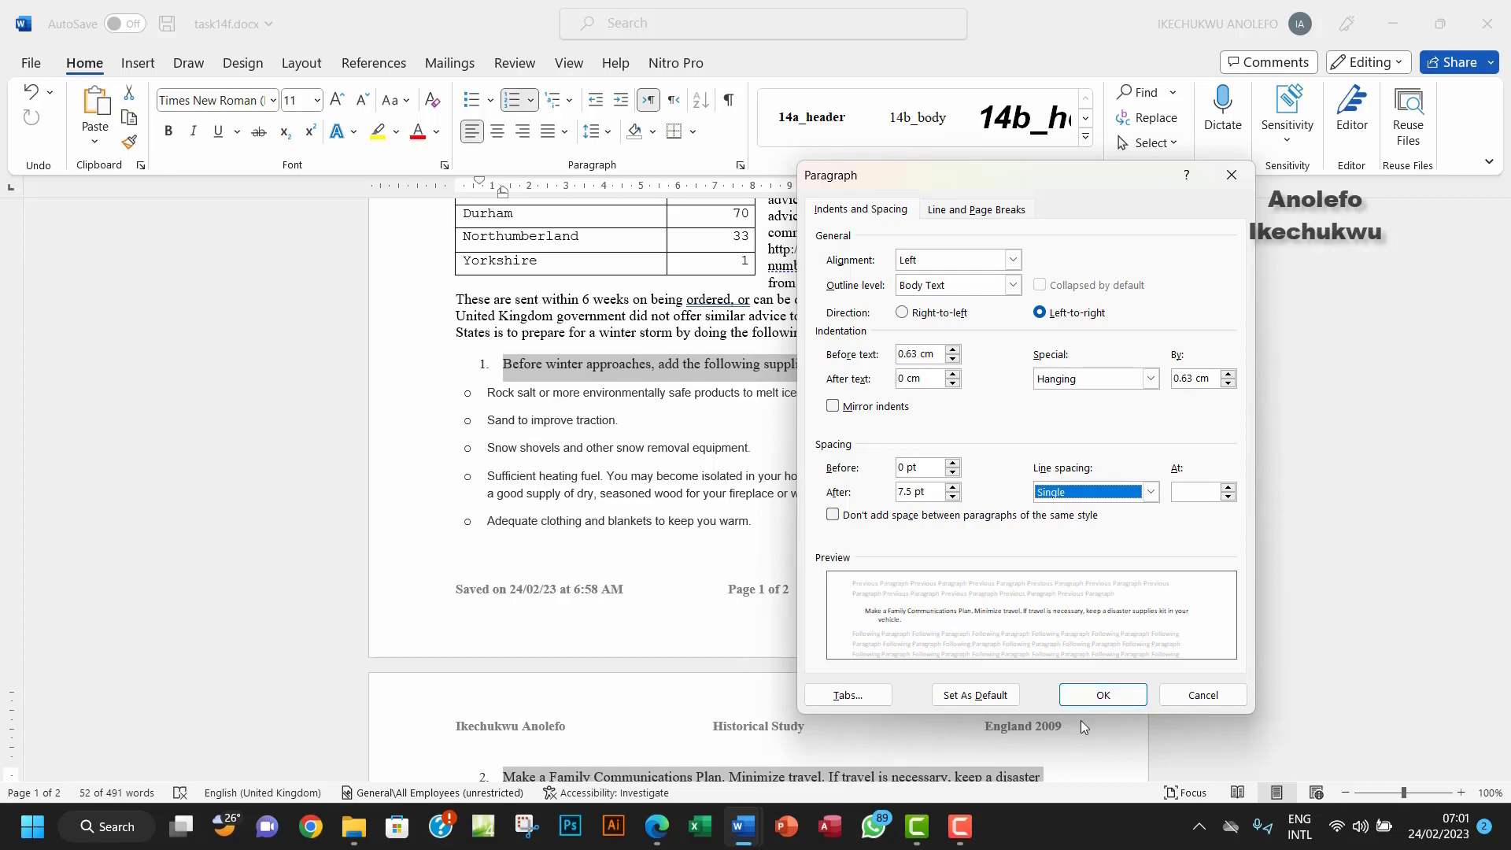
{"action": "left_click", "coordinate": [1098, 695]}
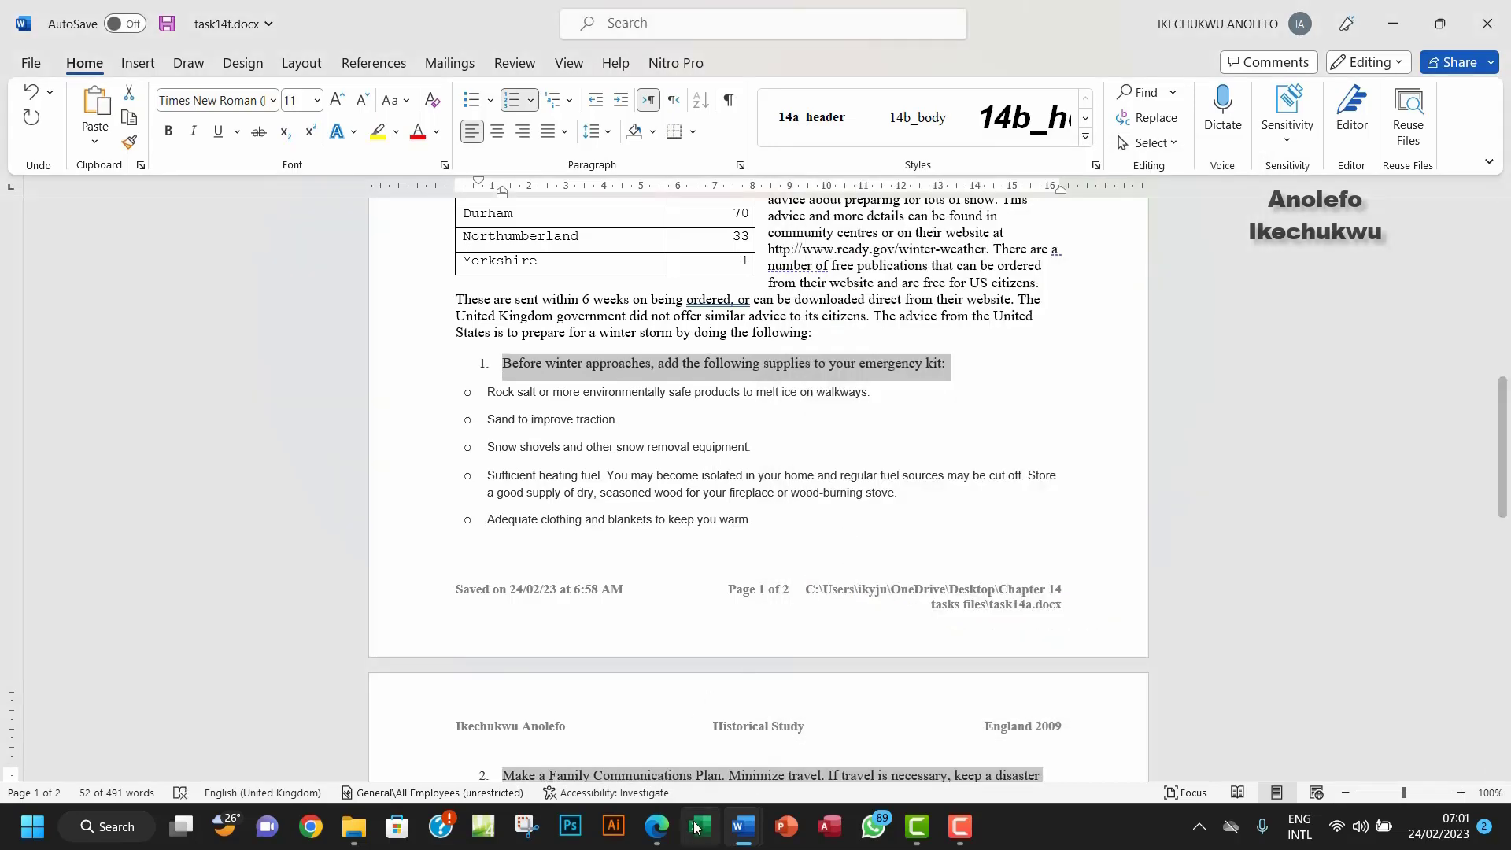
Step: Set spacing after the list paragraphs to 0 pt
{"action": "left_click", "coordinate": [657, 826]}
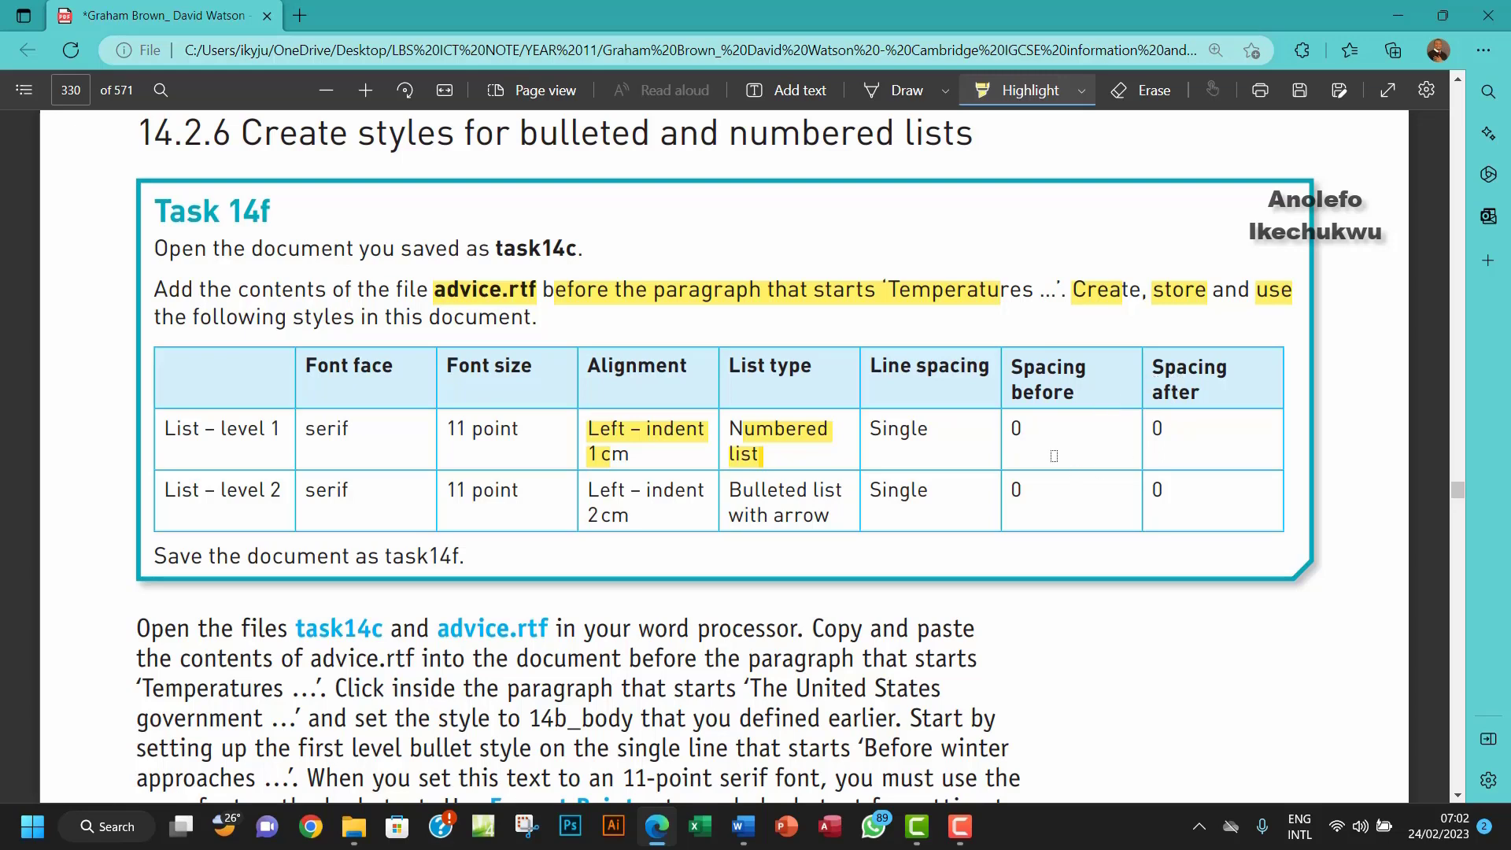
{"action": "mouse_move", "coordinate": [743, 826]}
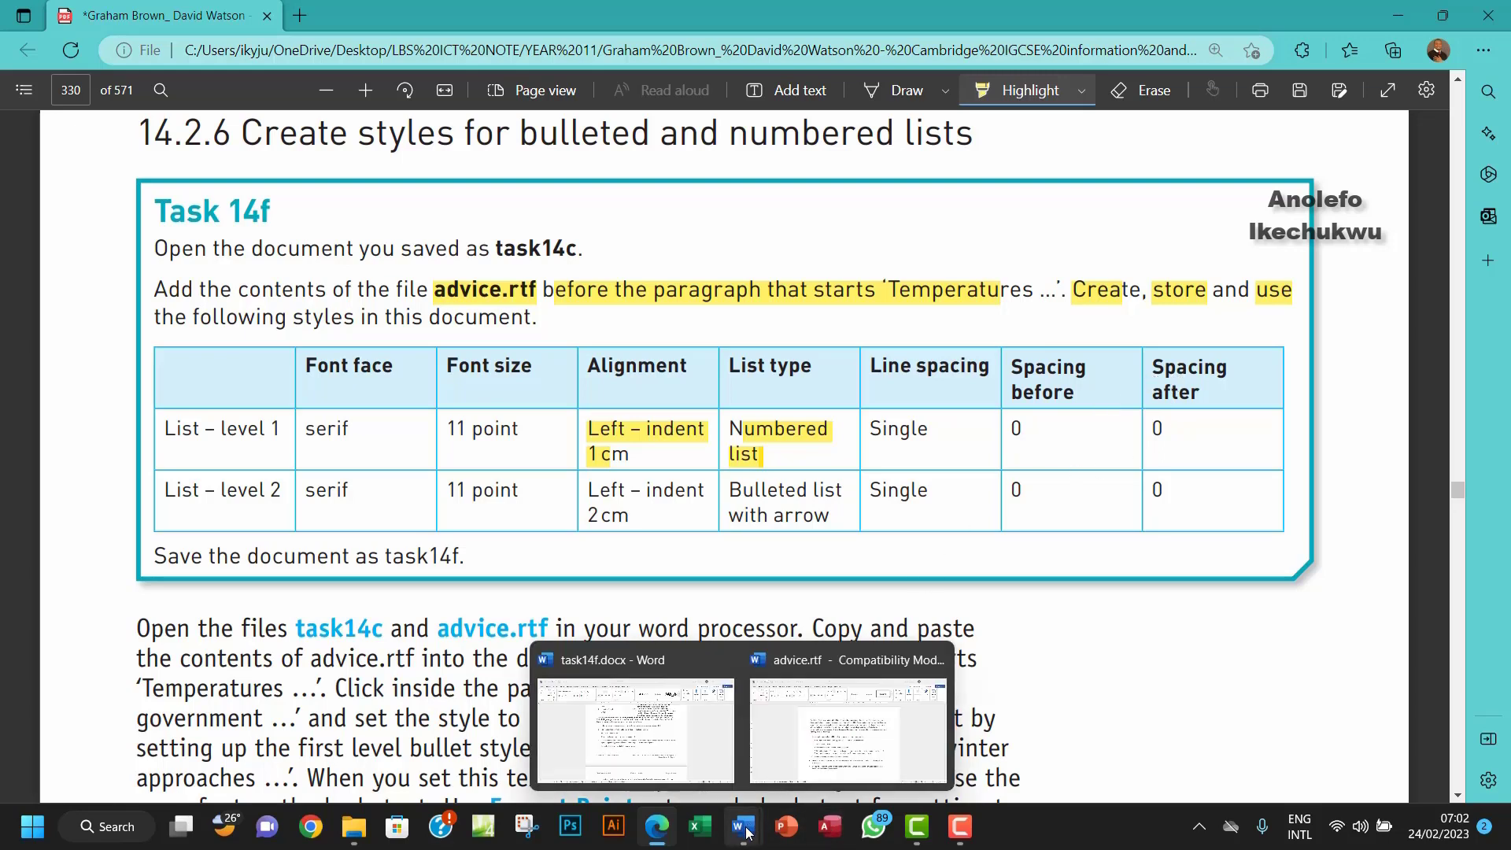
{"action": "left_click", "coordinate": [638, 708]}
{"action": "left_click", "coordinate": [739, 165]}
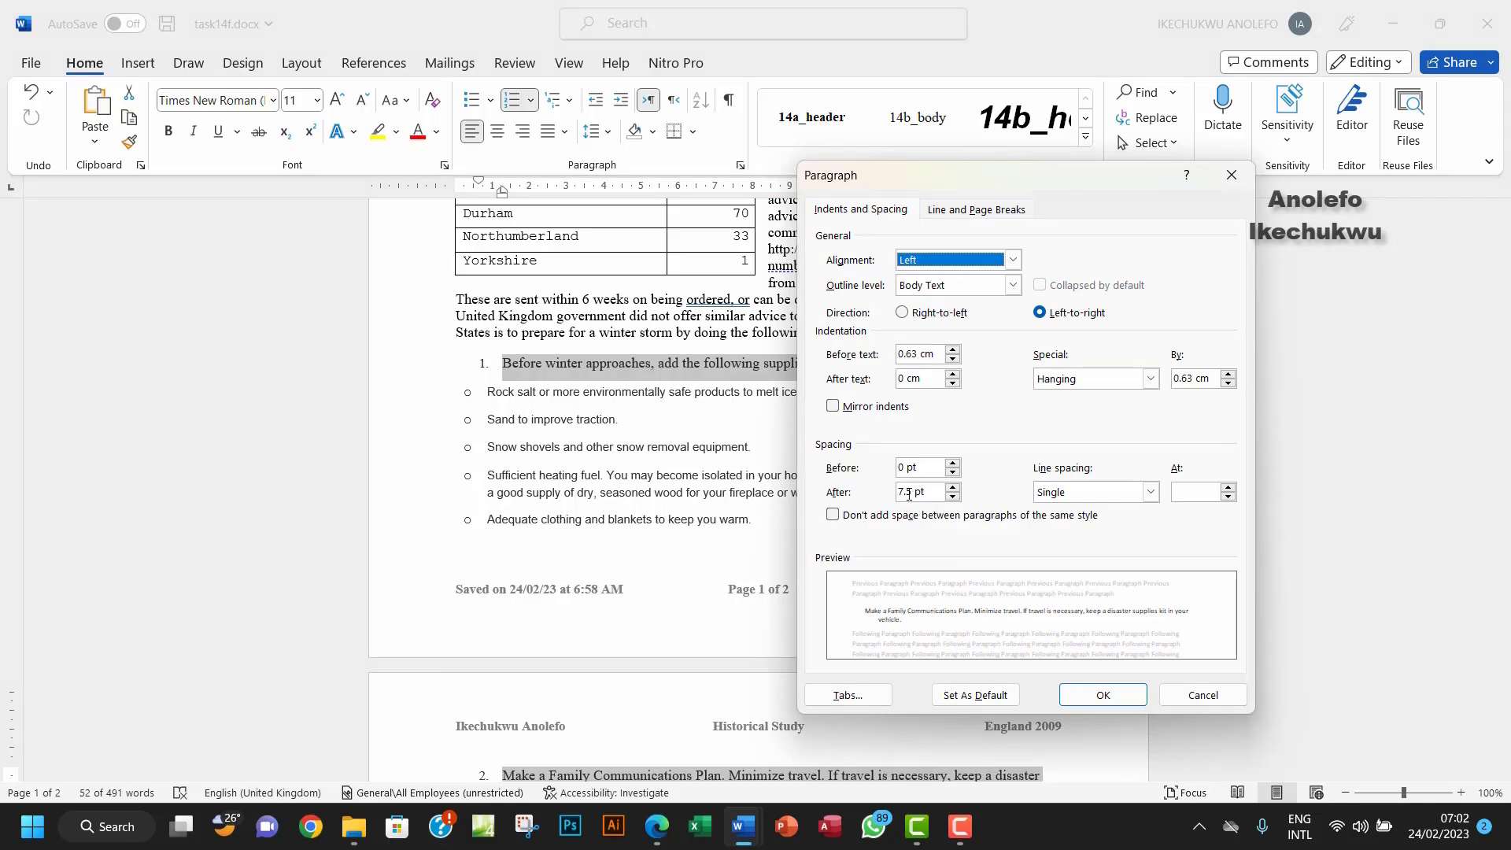
{"action": "left_click_drag", "start_coordinate": [911, 493], "coordinate": [882, 493]}
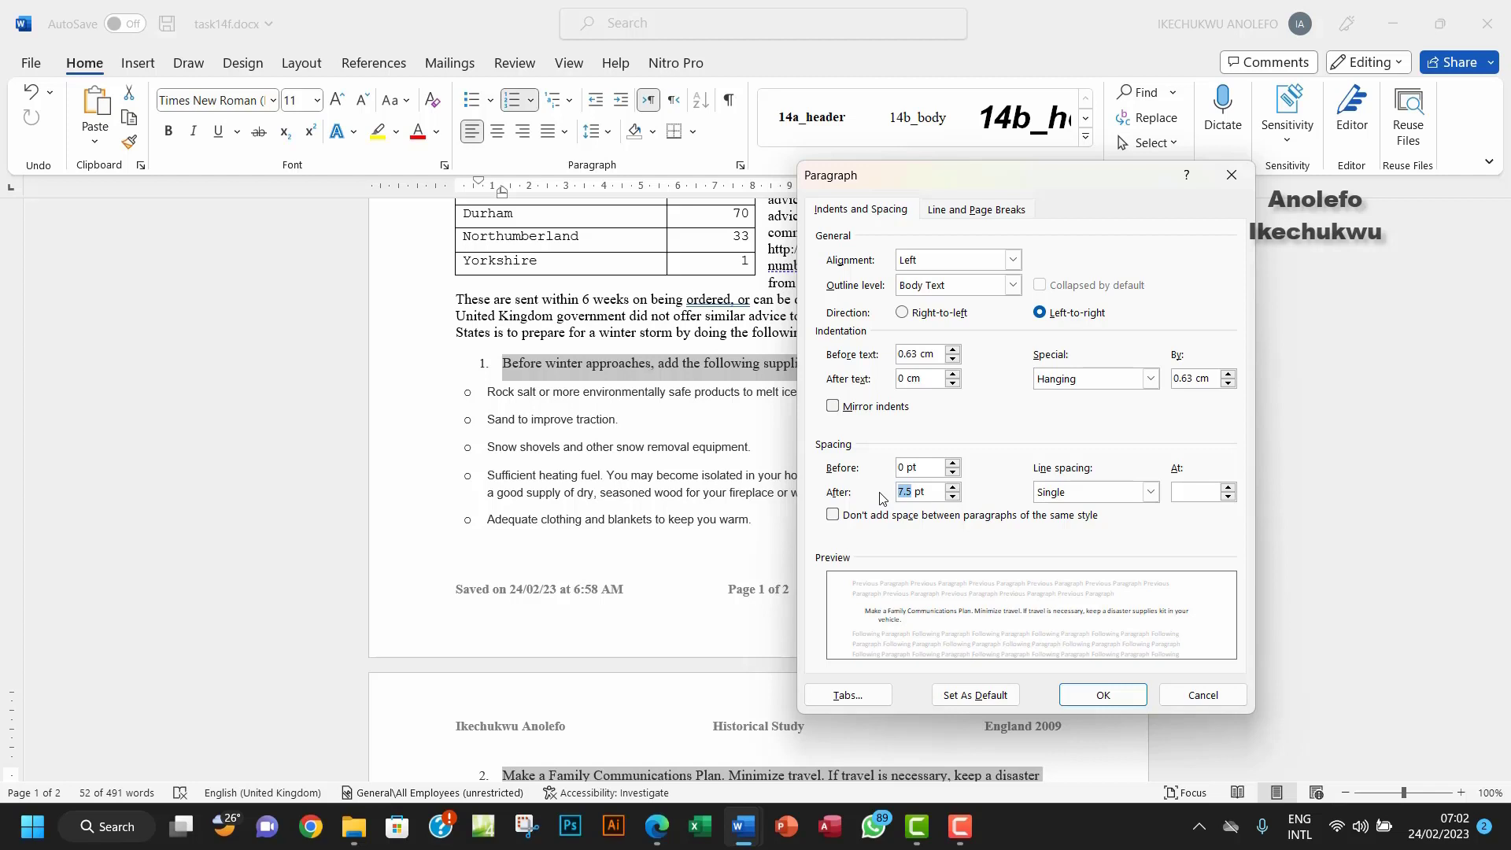
{"action": "type", "text": "0"}
{"action": "left_click", "coordinate": [1113, 694]}
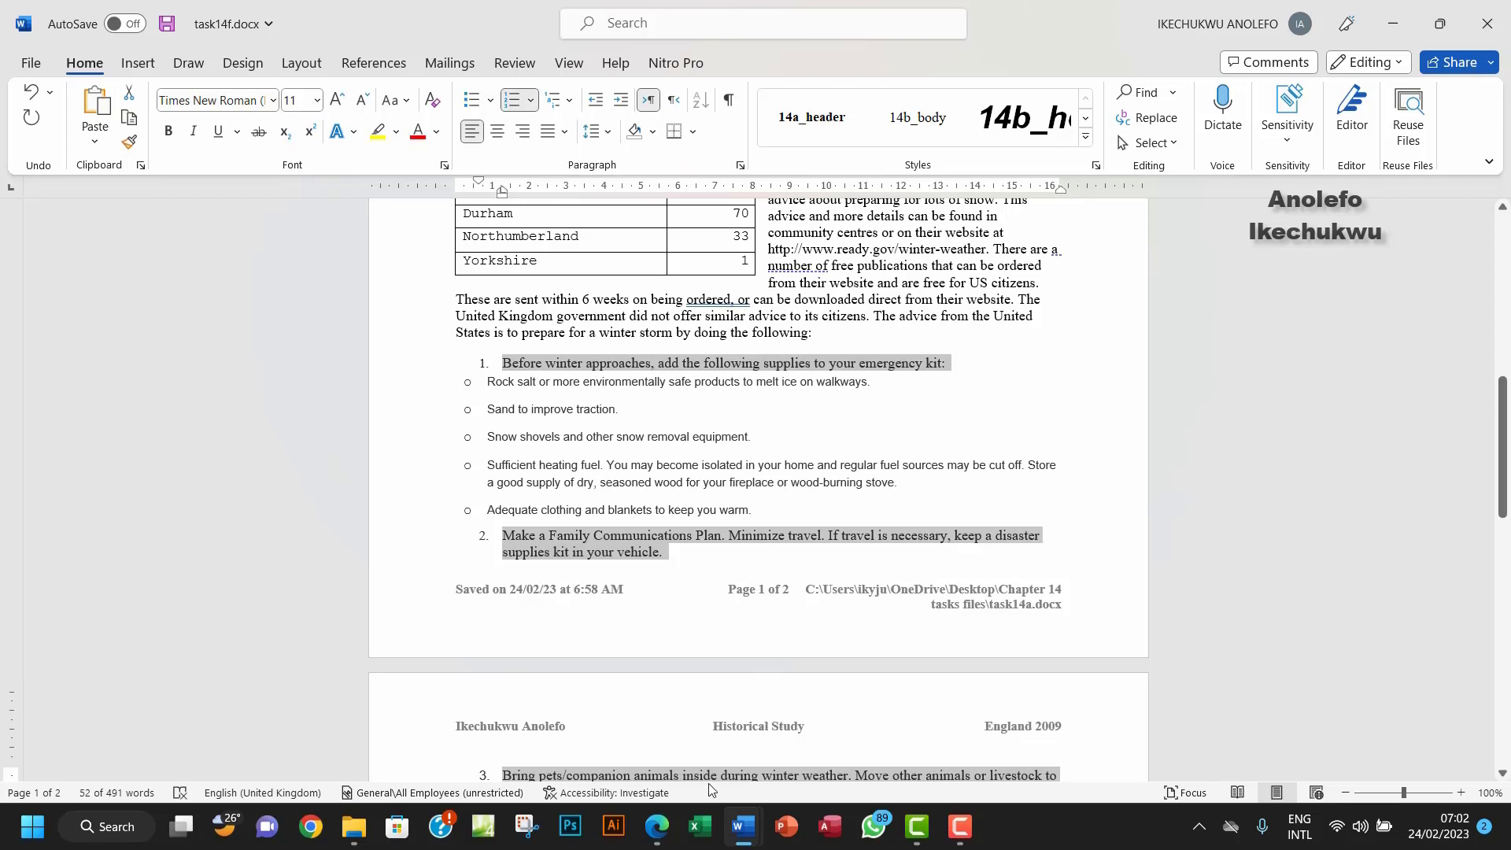
{"action": "left_click", "coordinate": [661, 833]}
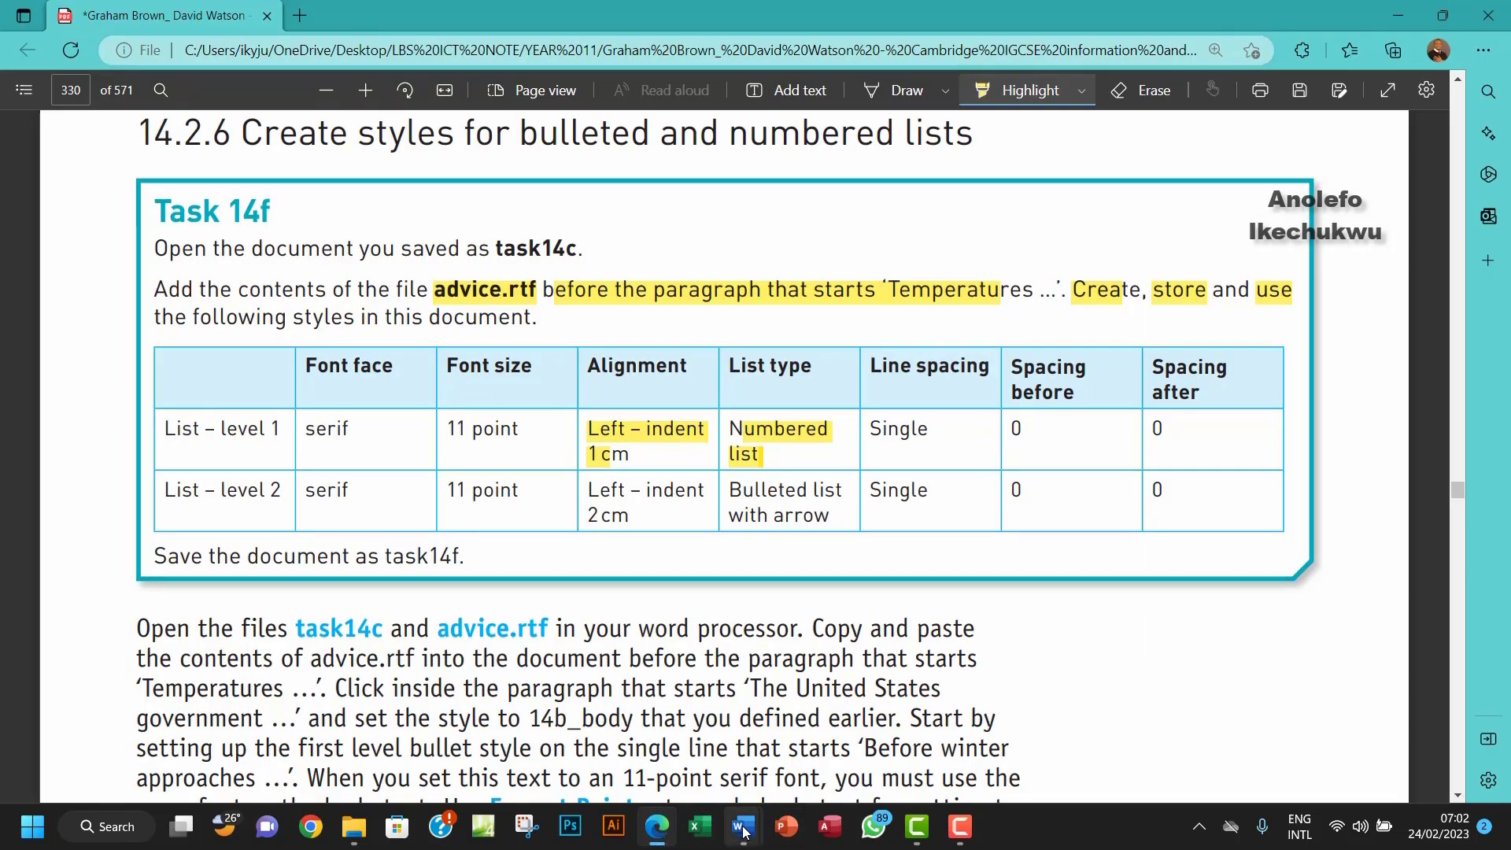
Step: Create the List_L1 paragraph style from the numbered line, then select the five bulleted supply items
{"action": "mouse_move", "coordinate": [742, 826]}
{"action": "left_click", "coordinate": [547, 677]}
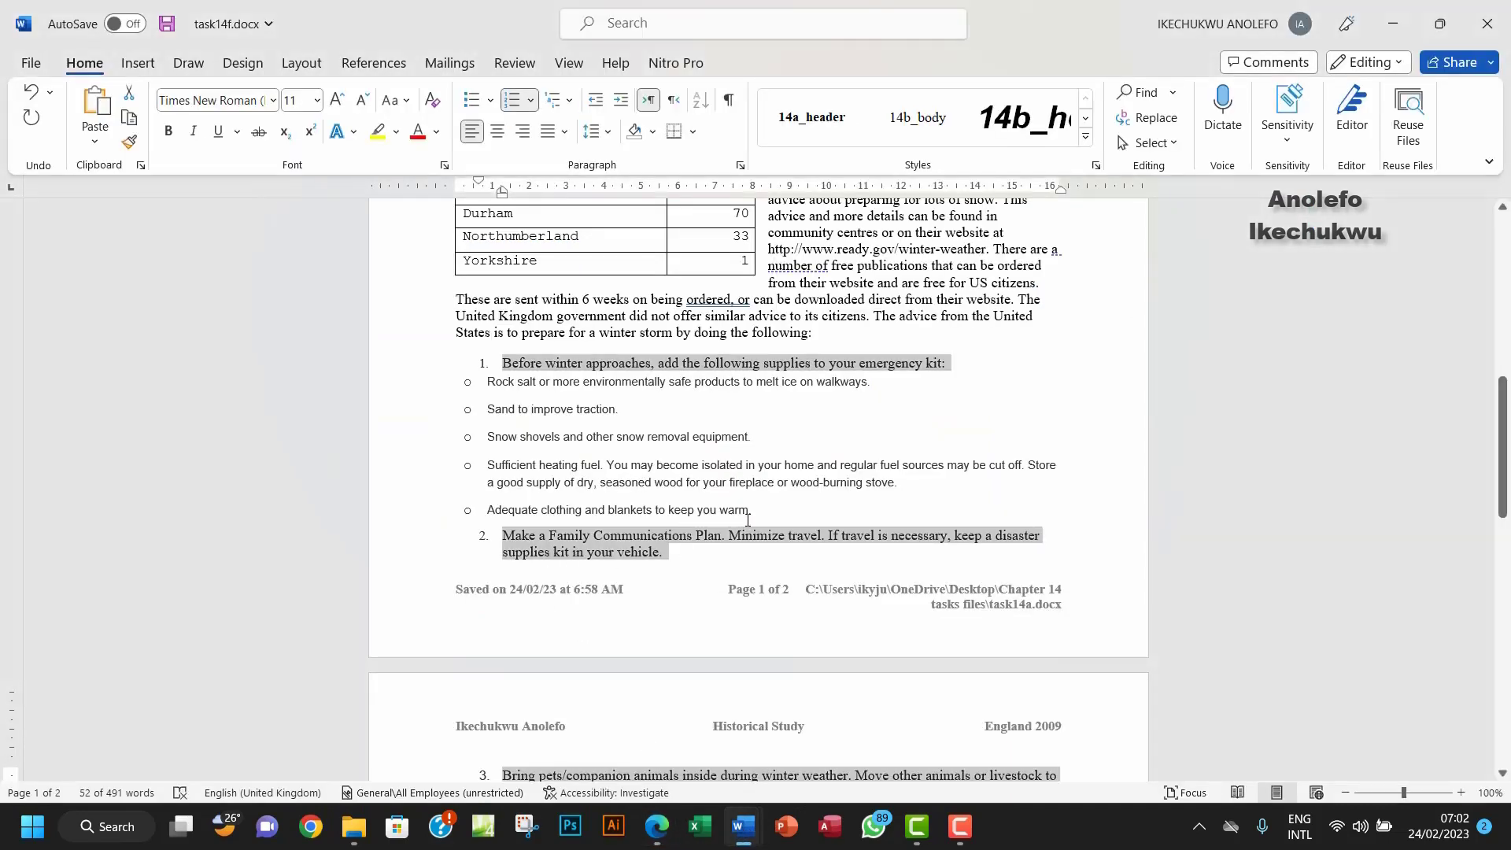
{"action": "scroll", "coordinate": [627, 562], "scroll_direction": "down", "scroll_amount": 3}
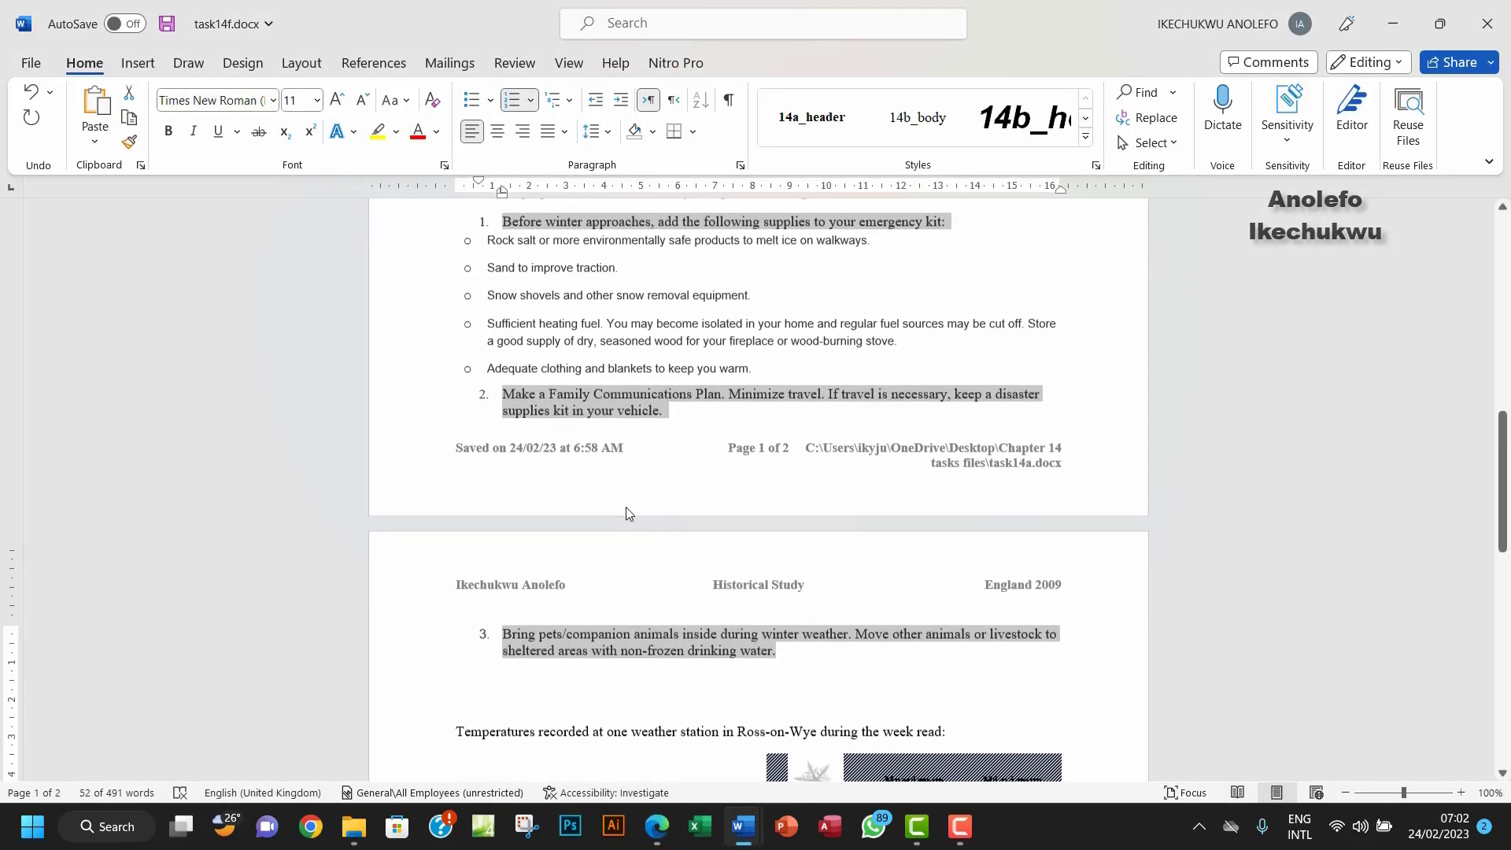
{"action": "scroll", "coordinate": [634, 501], "scroll_direction": "up", "scroll_amount": 4}
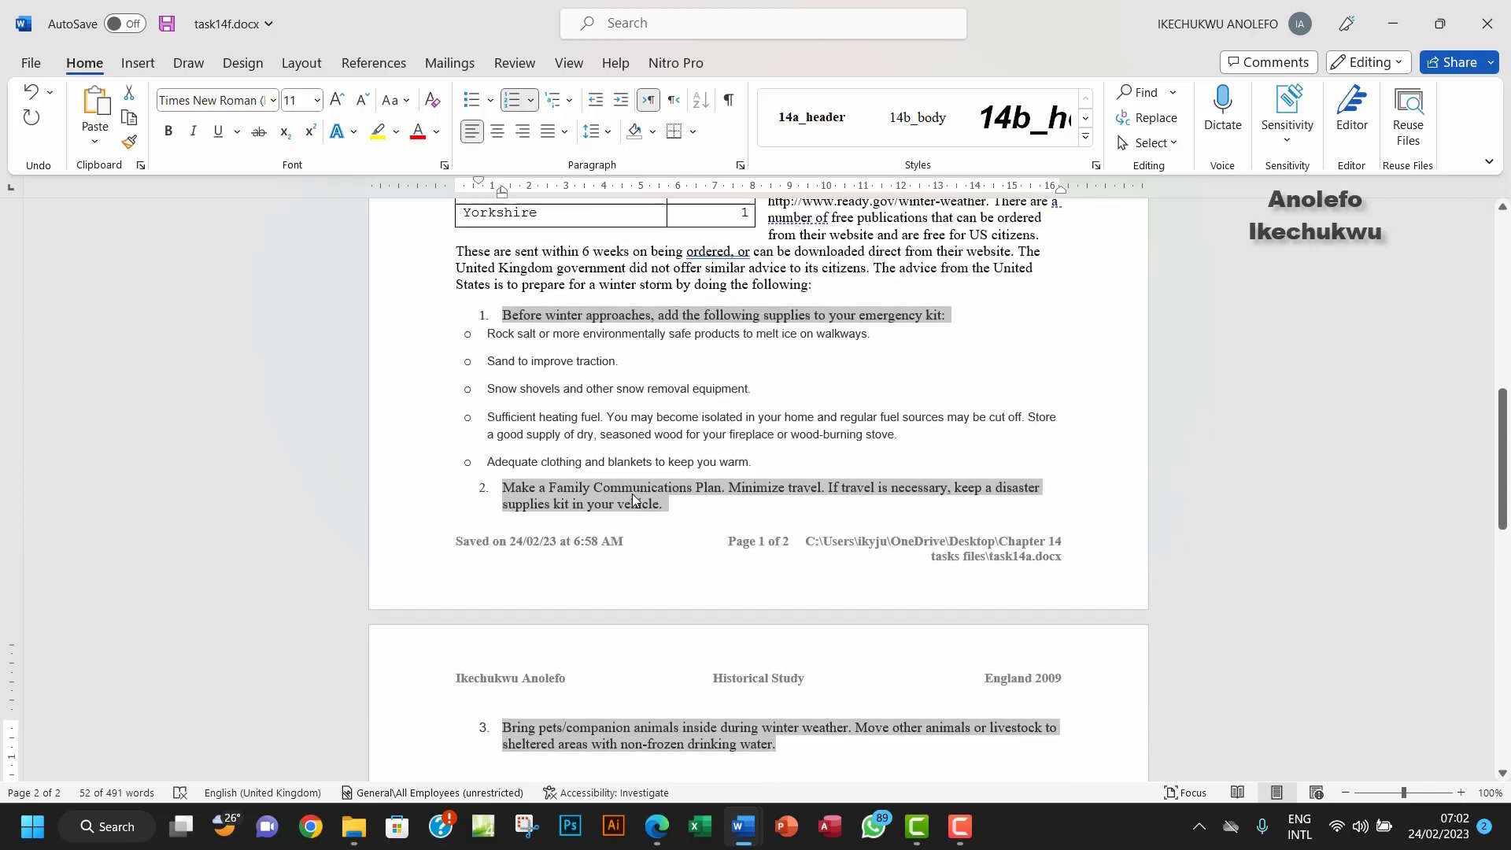
{"action": "left_click", "coordinate": [1086, 139]}
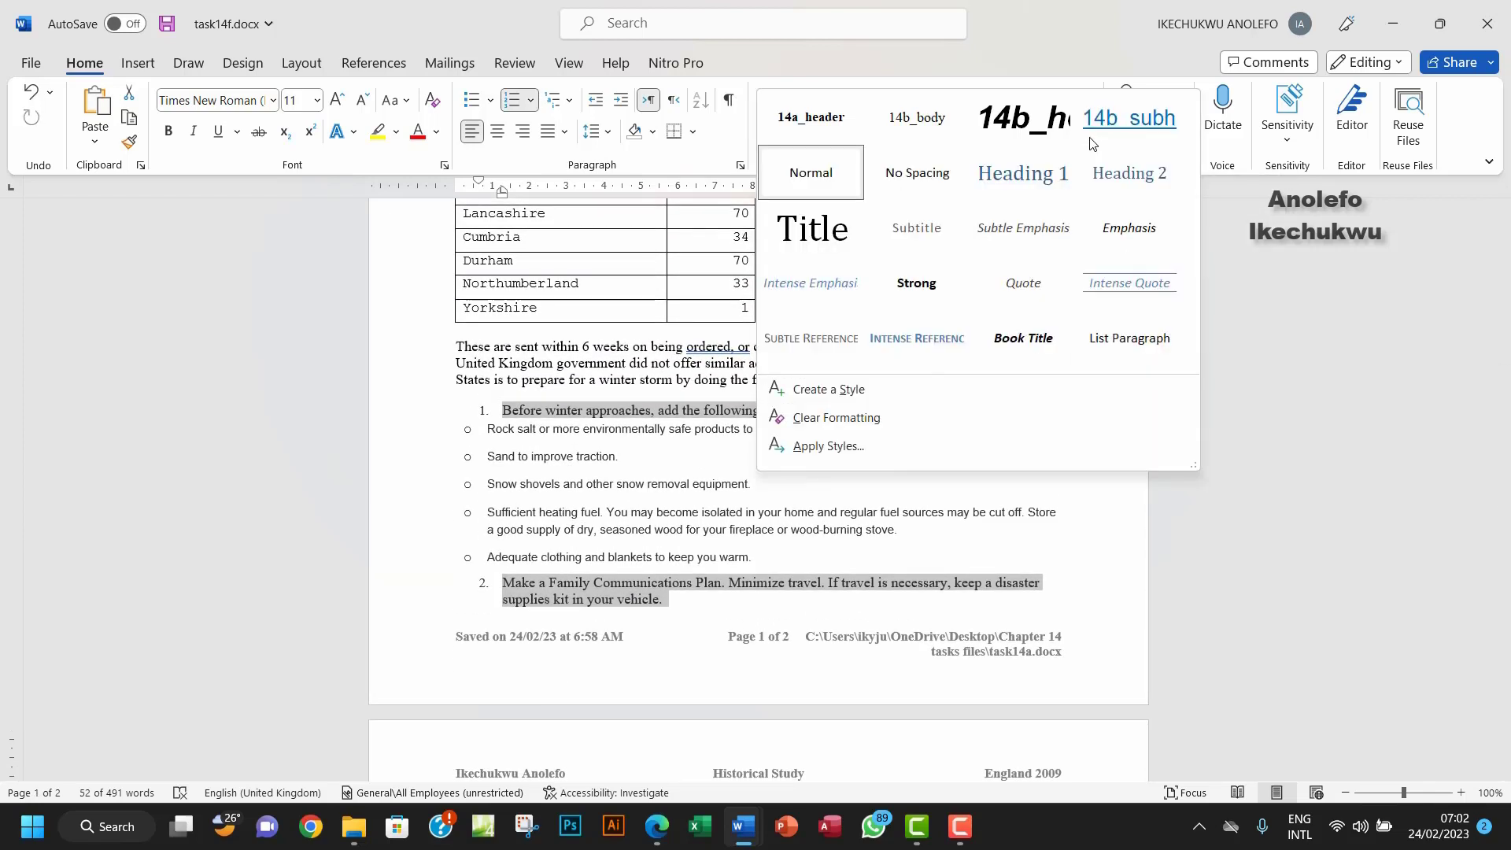
{"action": "left_click", "coordinate": [825, 390]}
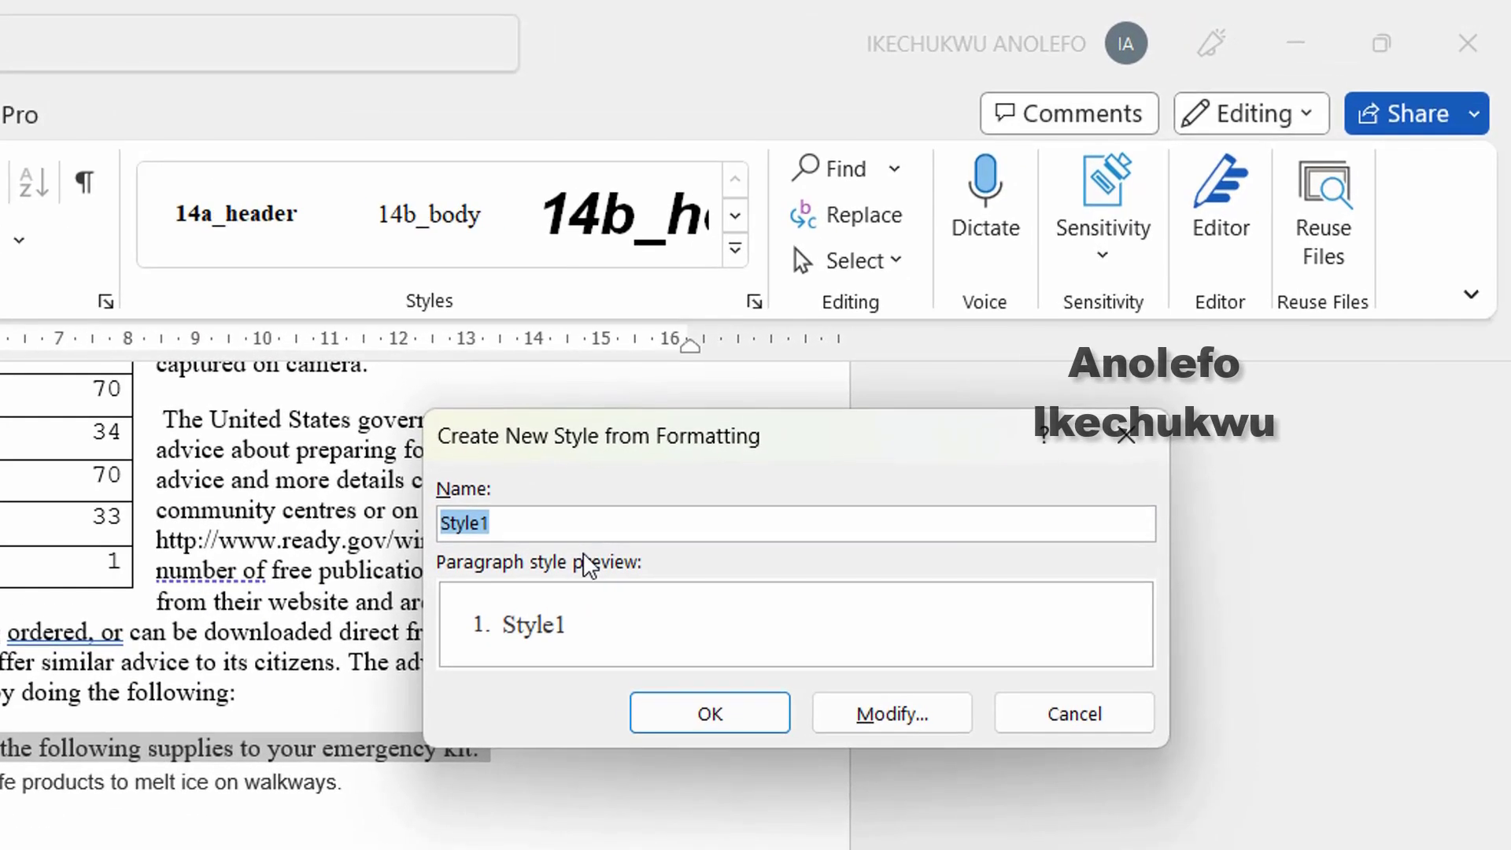
{"action": "type", "text": "list"}
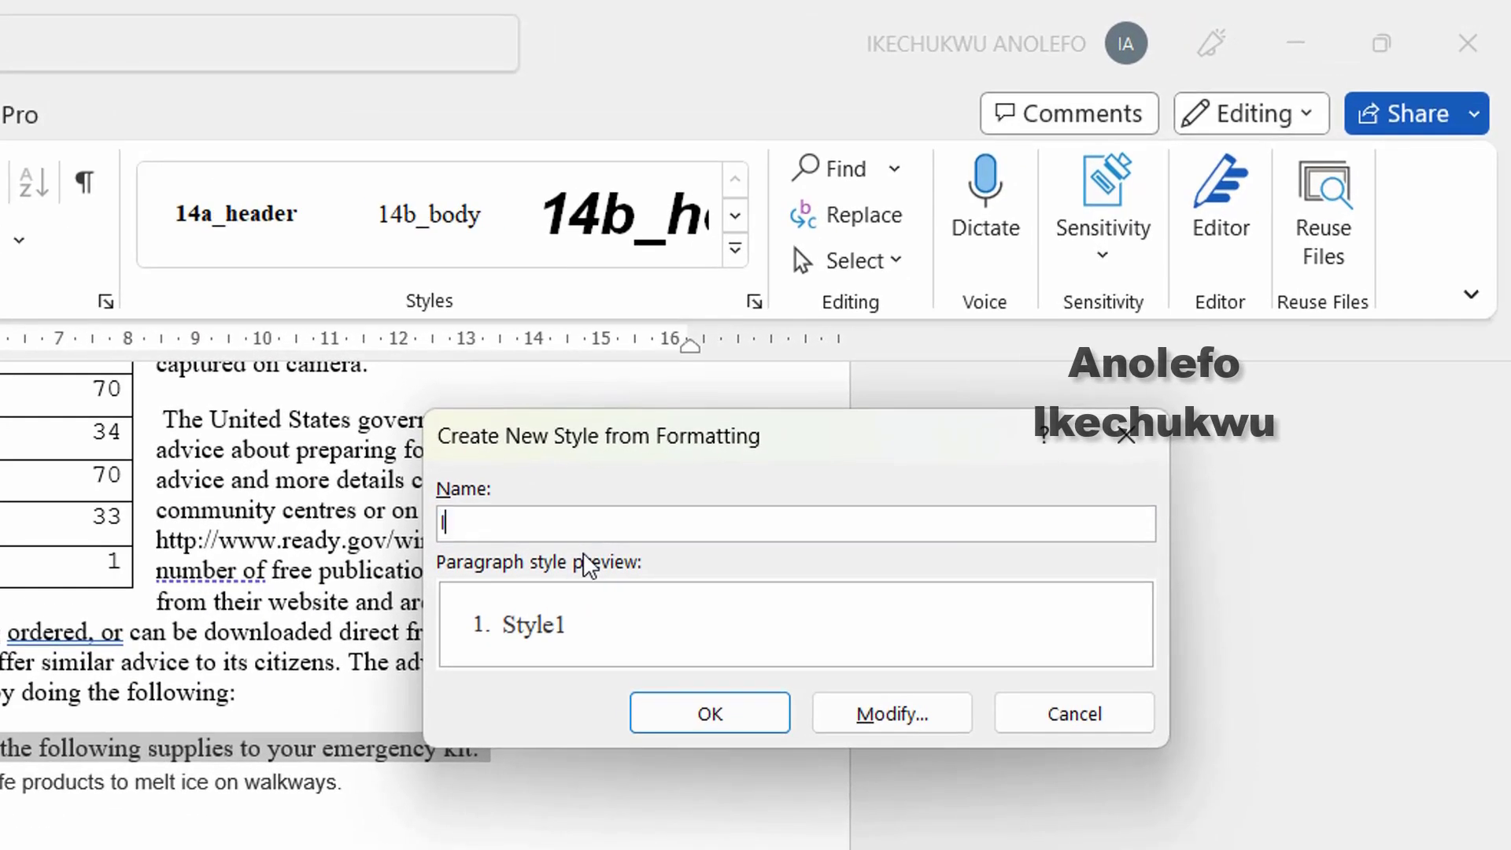
{"action": "key", "text": "BackSpace"}
{"action": "key", "text": "BackSpace"}
{"action": "key", "text": "BackSpace"}
{"action": "key", "text": "BackSpace"}
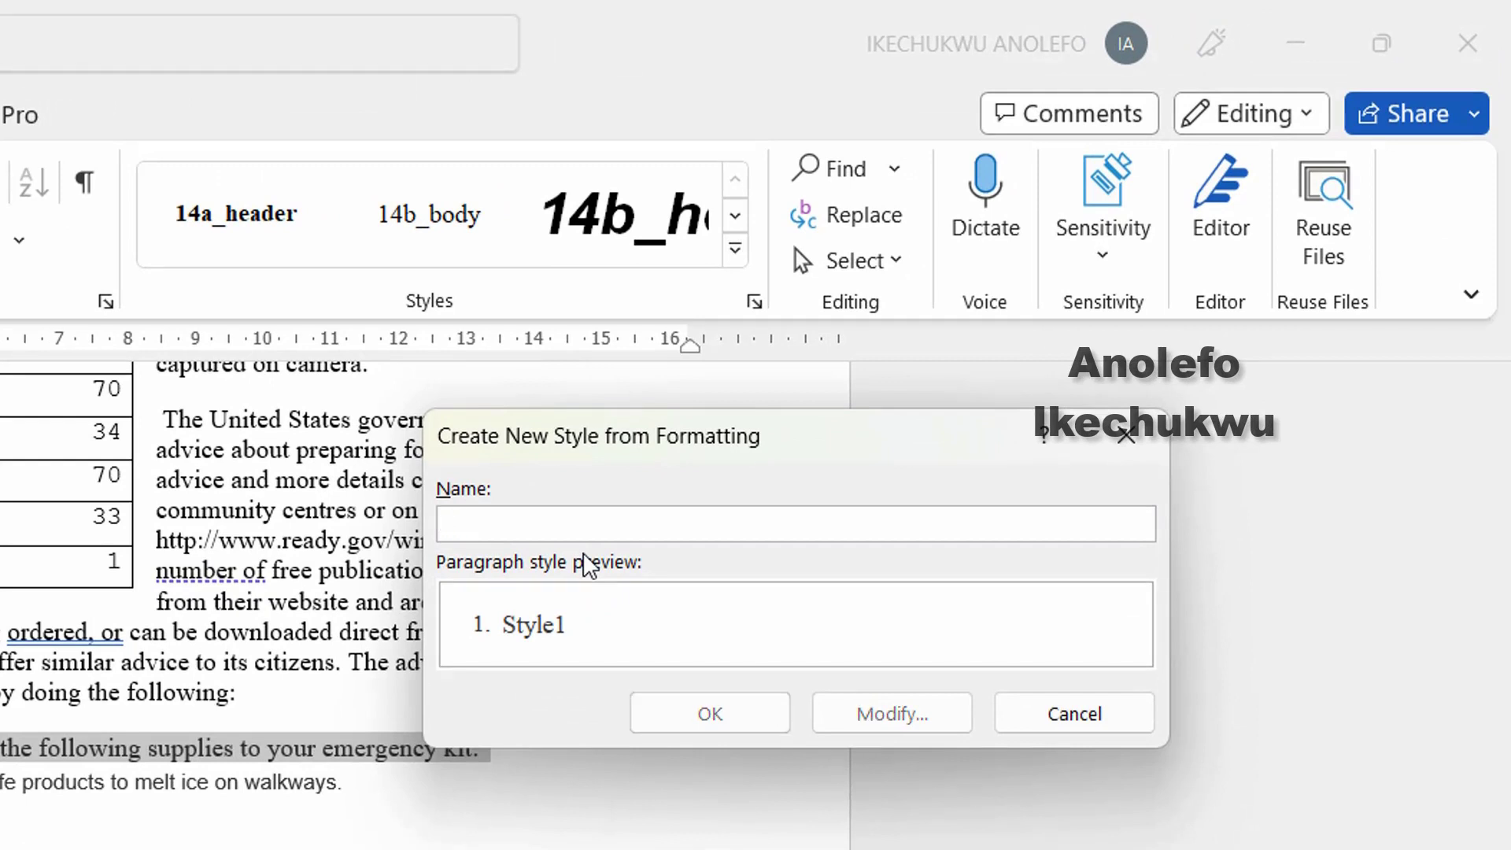
{"action": "type", "text": "list"}
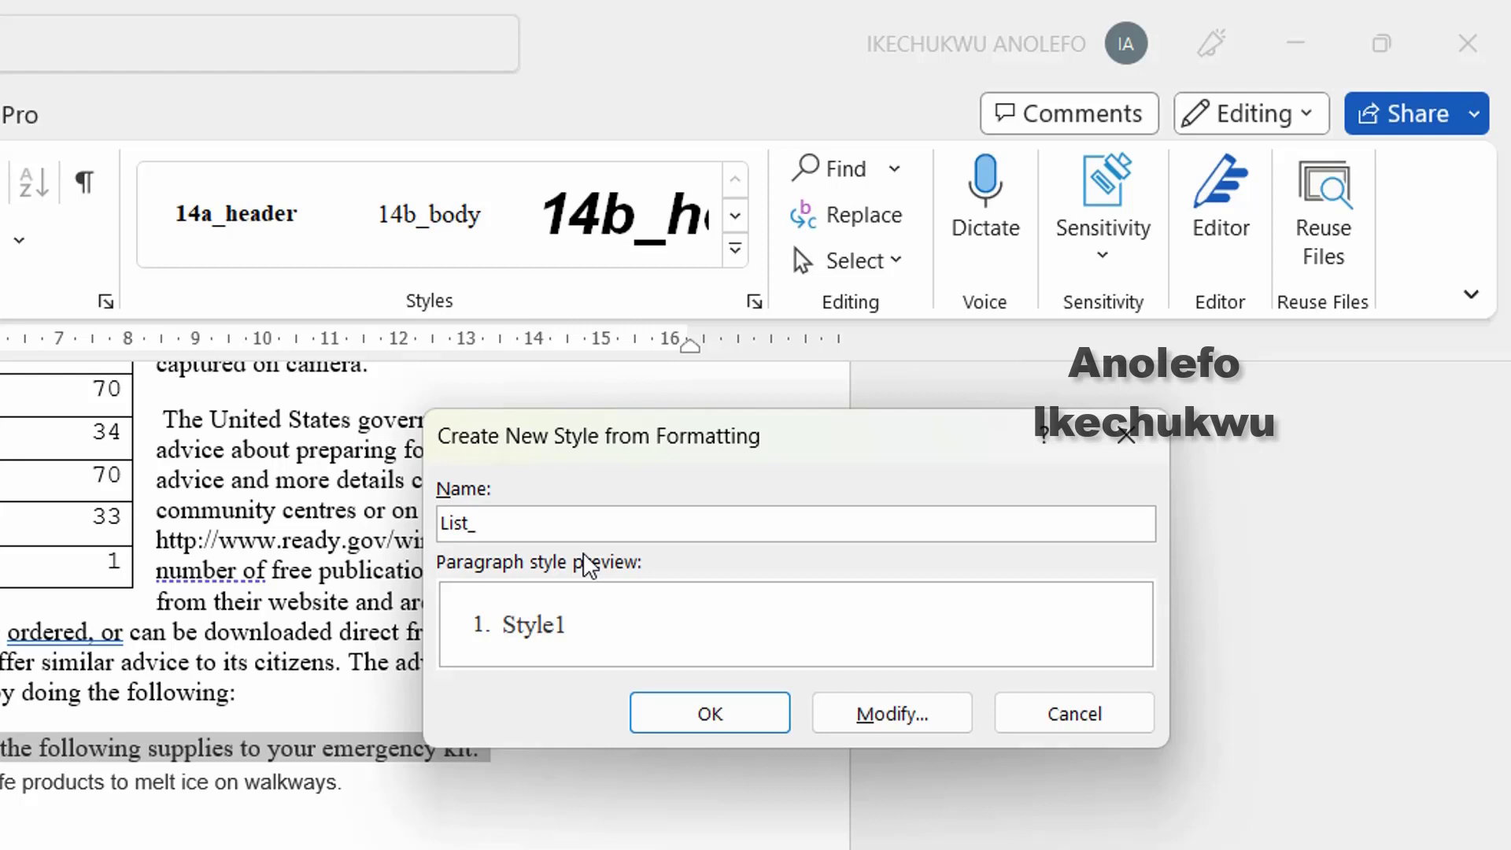
{"action": "type", "text": "_L1"}
{"action": "left_click", "coordinate": [709, 721]}
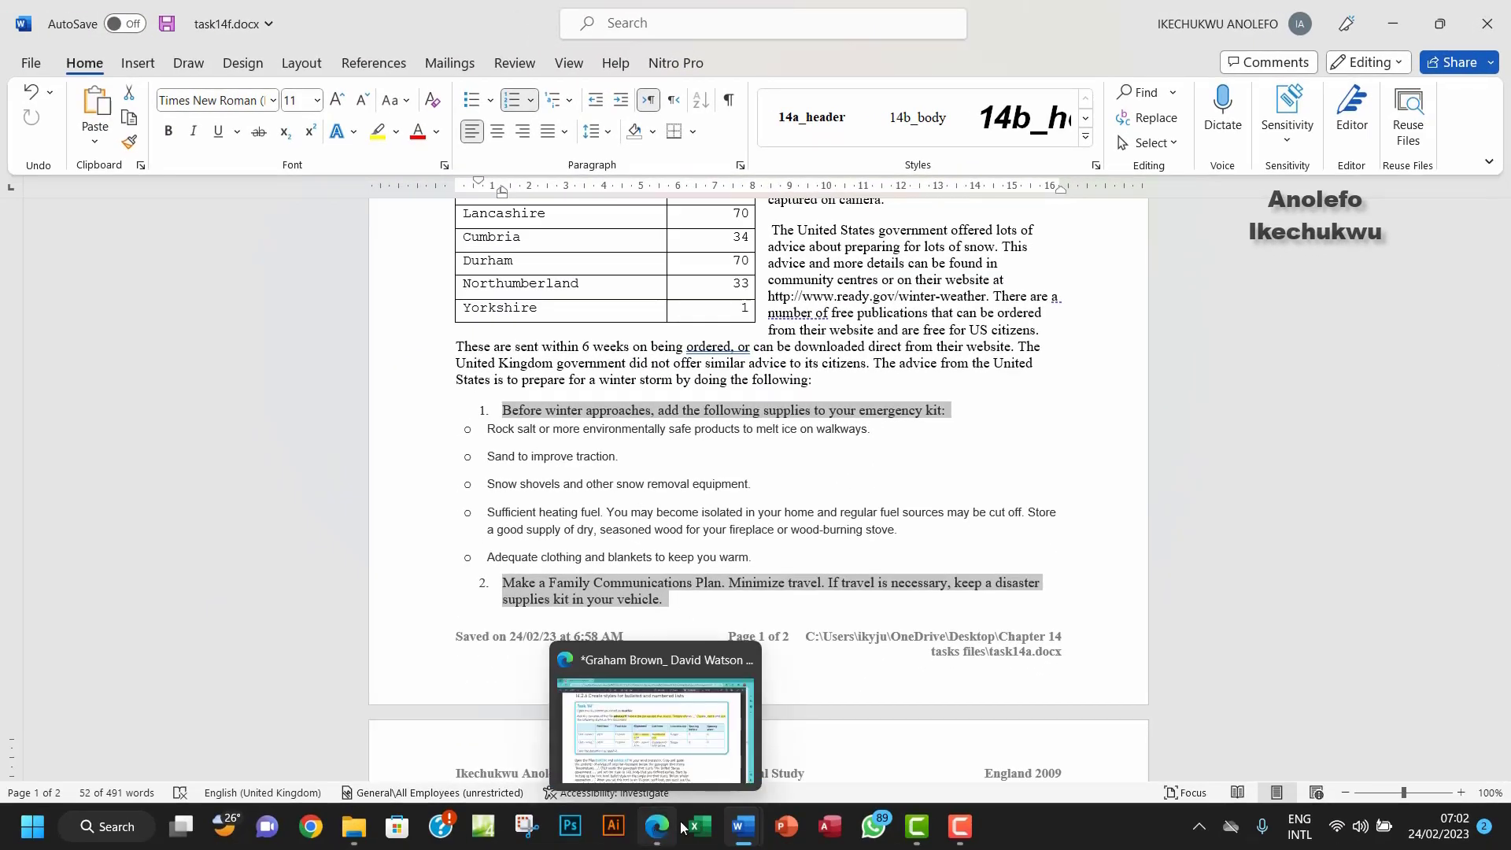
{"action": "left_click", "coordinate": [746, 529]}
{"action": "left_click_drag", "start_coordinate": [757, 562], "coordinate": [490, 435]}
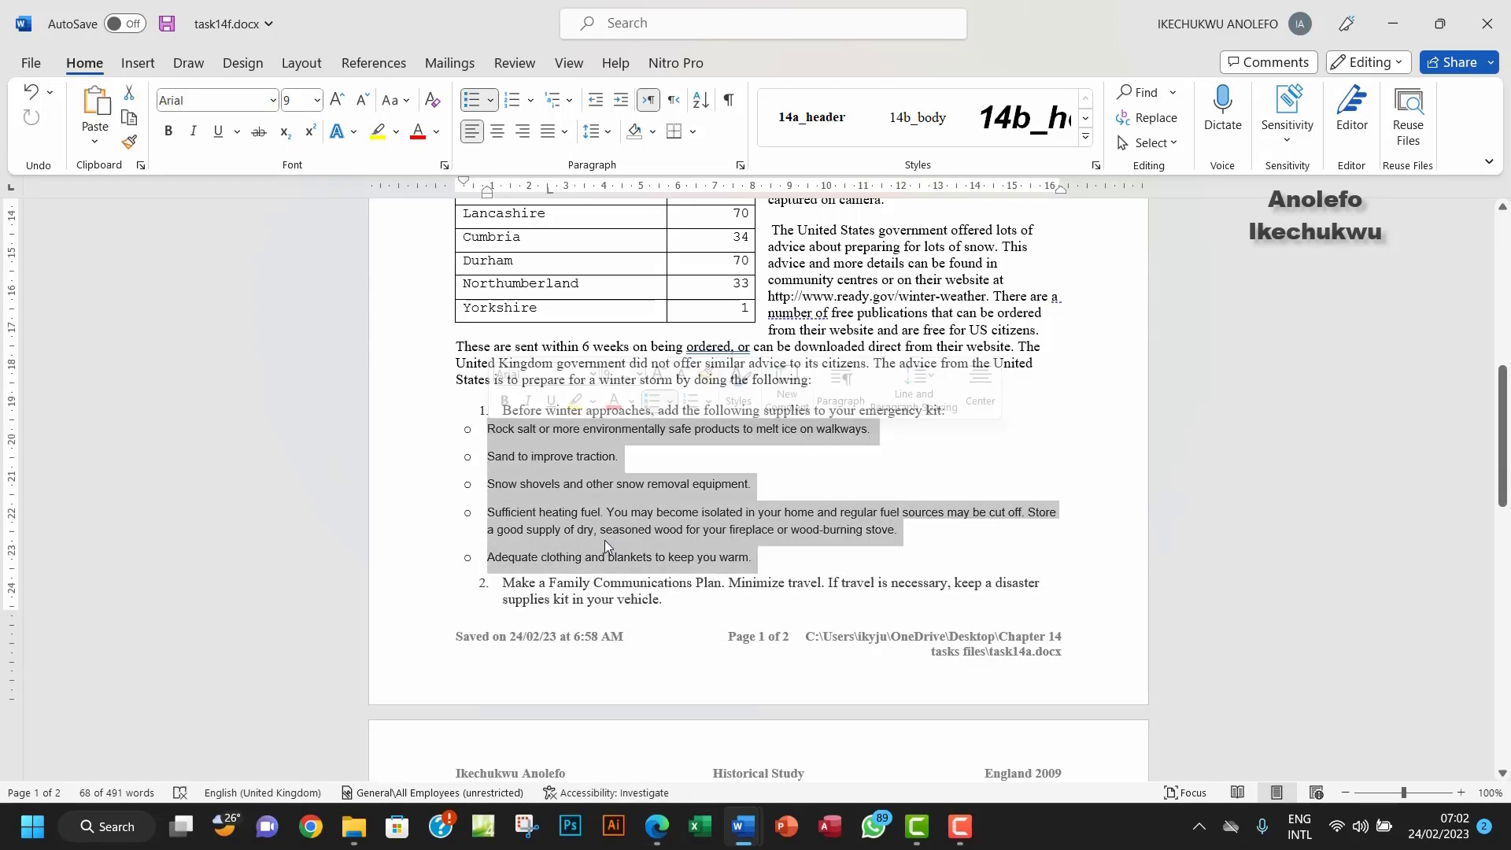
Step: Highlight 'level' in the List – level 2 row of the PDF style table
{"action": "left_click", "coordinate": [658, 839]}
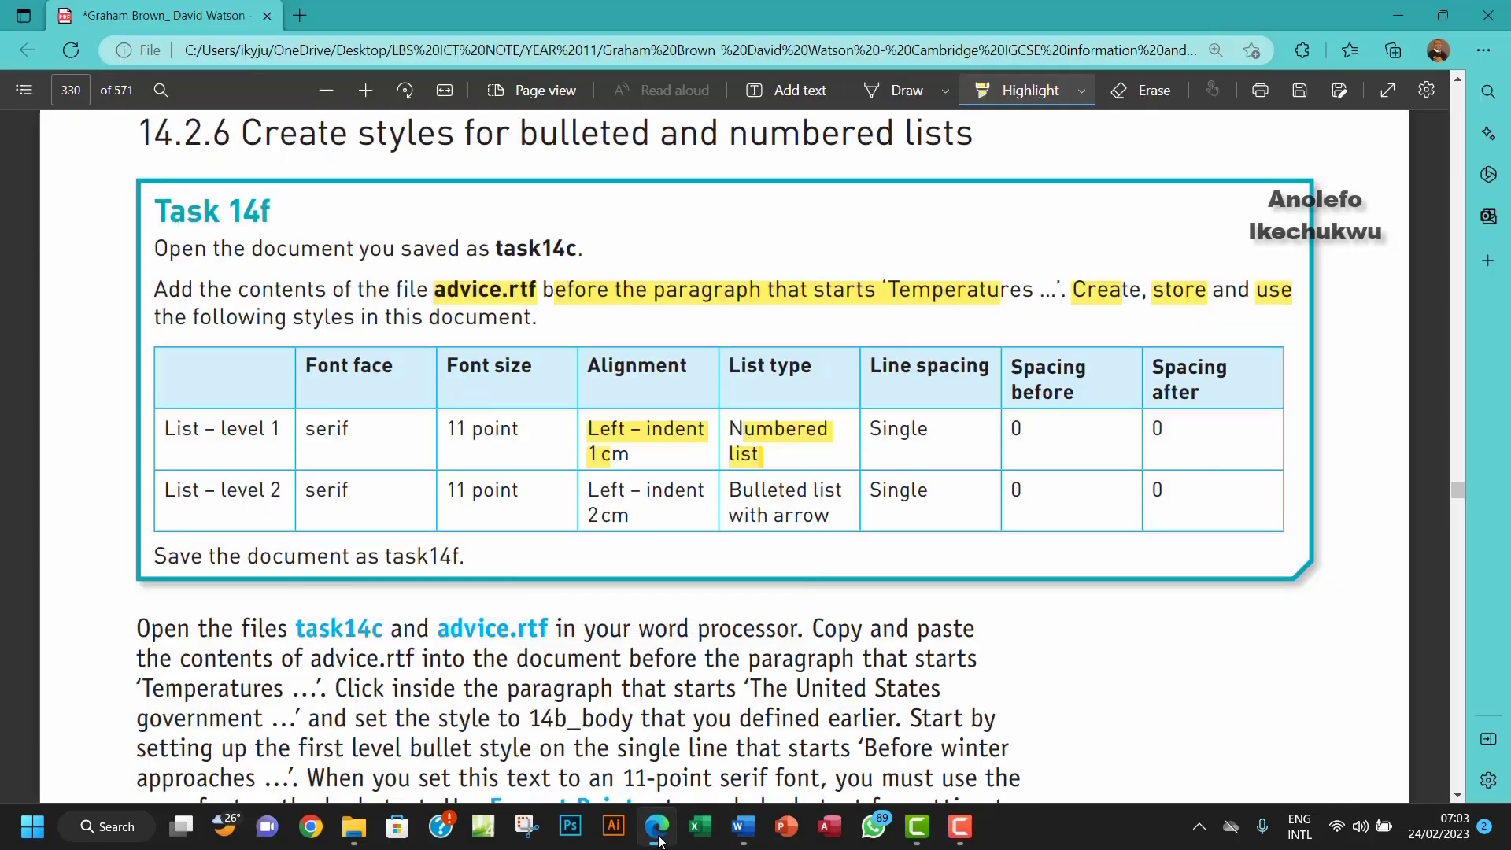
{"action": "left_click_drag", "start_coordinate": [222, 491], "coordinate": [265, 491]}
{"action": "mouse_move", "coordinate": [748, 832]}
{"action": "left_click", "coordinate": [652, 744]}
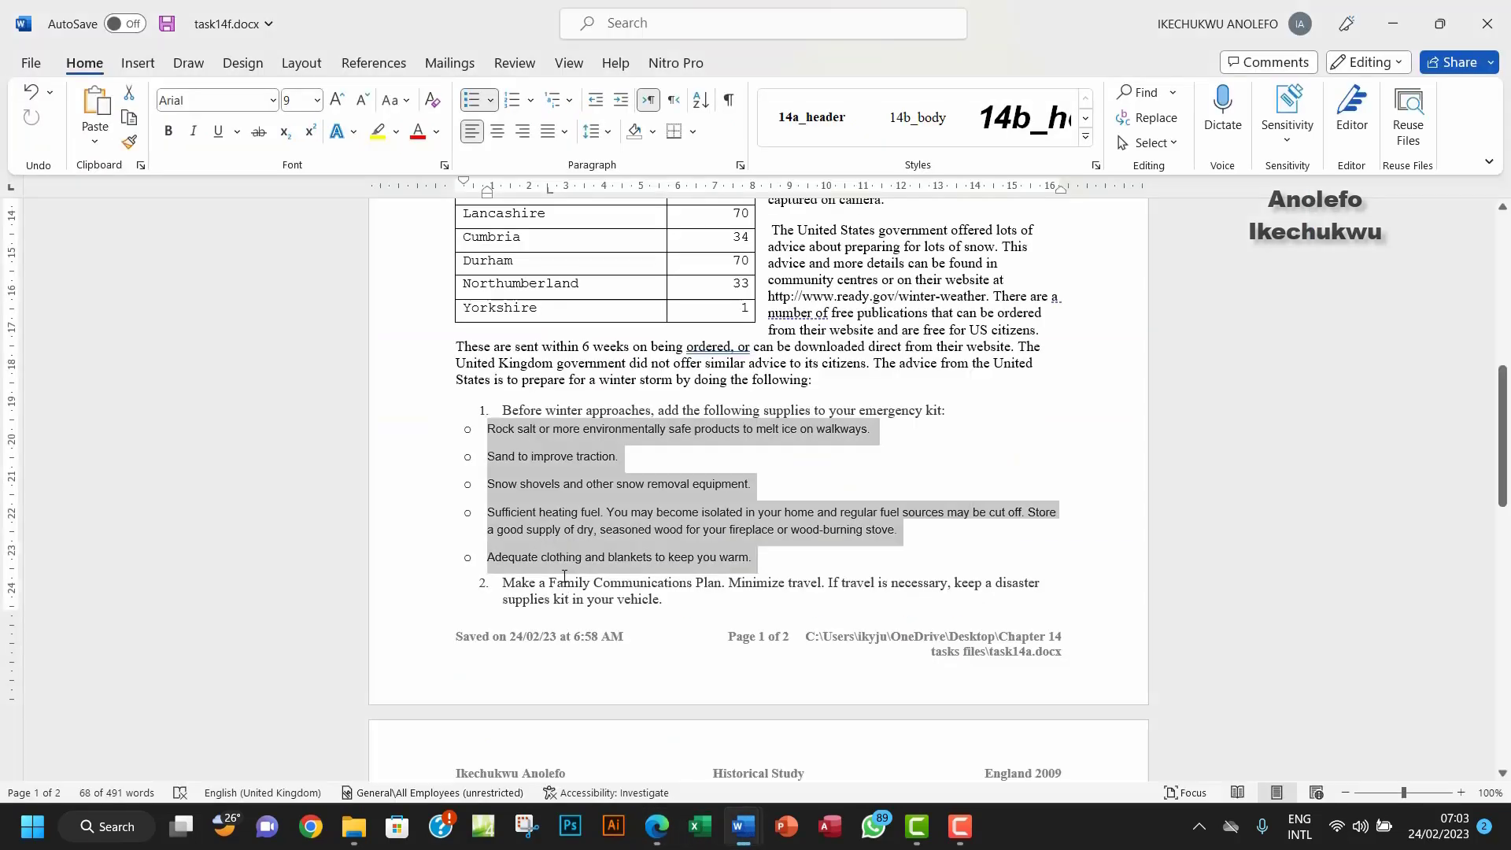
Step: Set the five bulleted supply items to Times New Roman, 11 pt
{"action": "left_click", "coordinate": [273, 101]}
{"action": "left_click", "coordinate": [228, 203]}
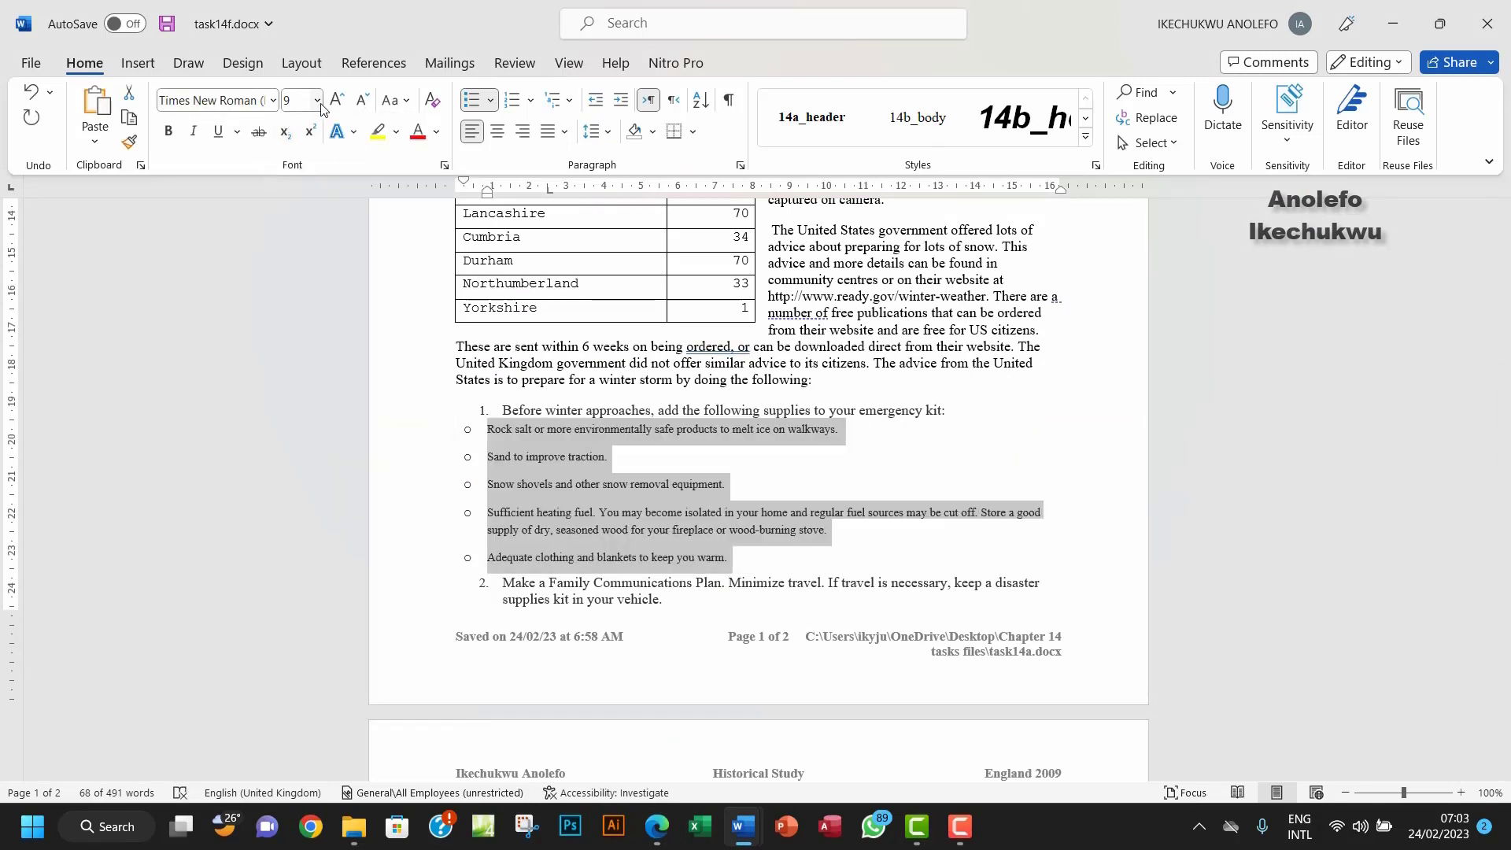
{"action": "left_click", "coordinate": [317, 100]}
{"action": "left_click", "coordinate": [303, 197]}
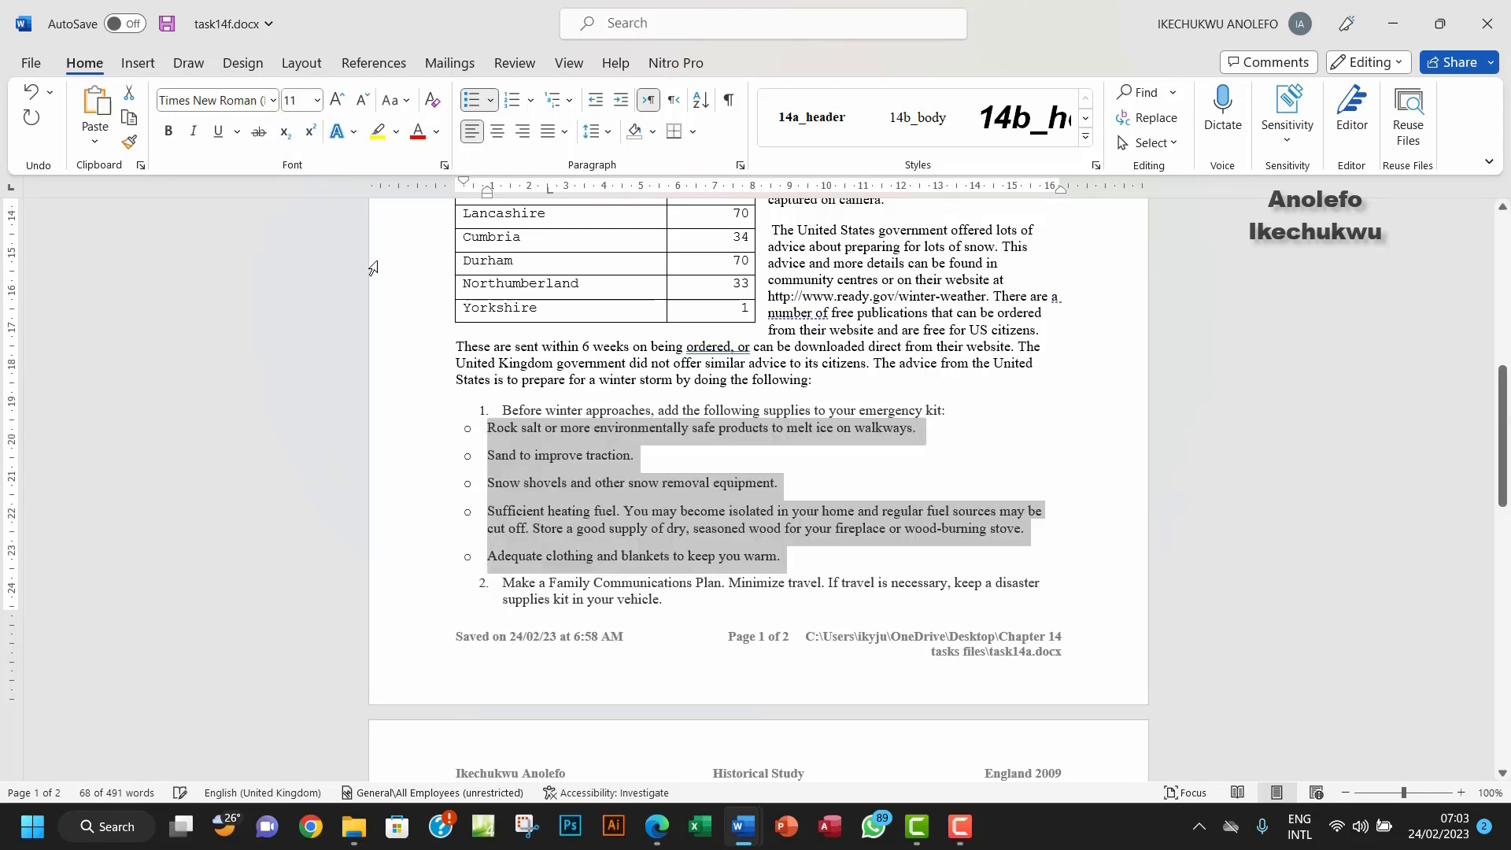
Step: Give the supply items a 2 cm left indent
{"action": "left_click", "coordinate": [740, 167]}
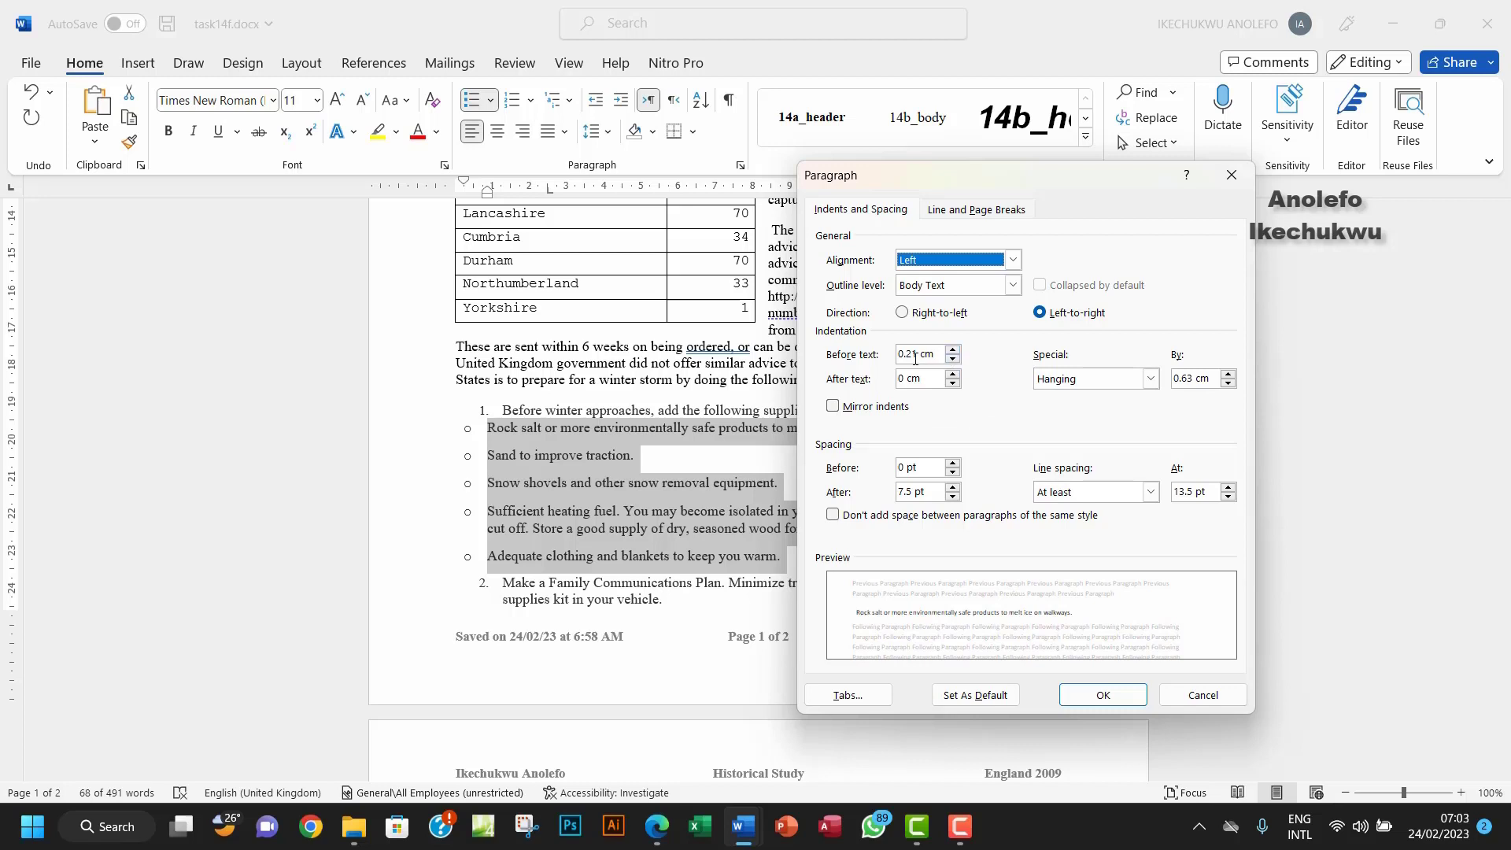
{"action": "left_click_drag", "start_coordinate": [918, 357], "coordinate": [879, 358]}
{"action": "type", "text": "2"}
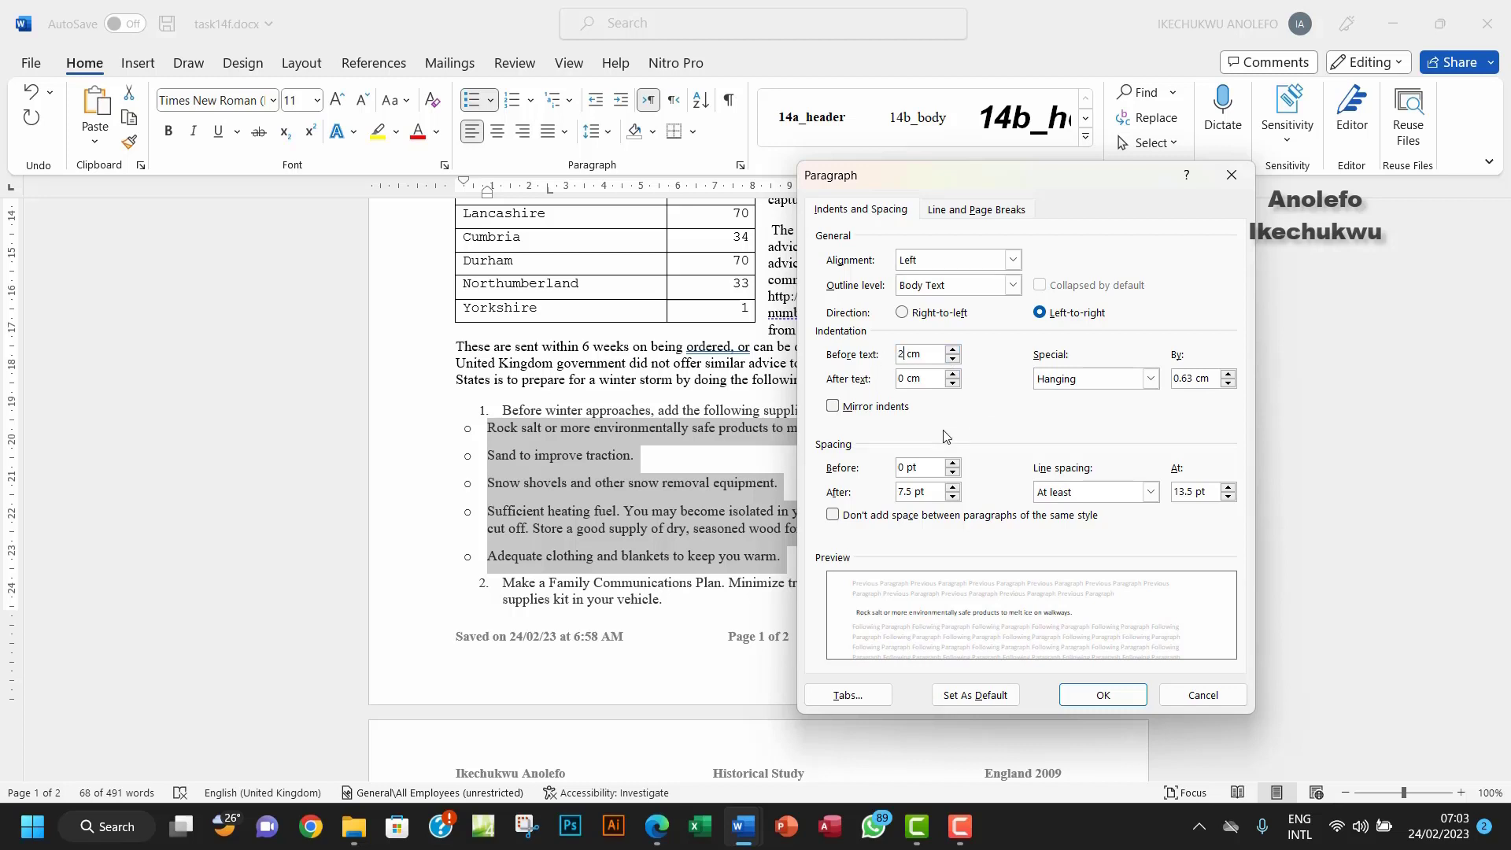
{"action": "left_click", "coordinate": [1102, 696]}
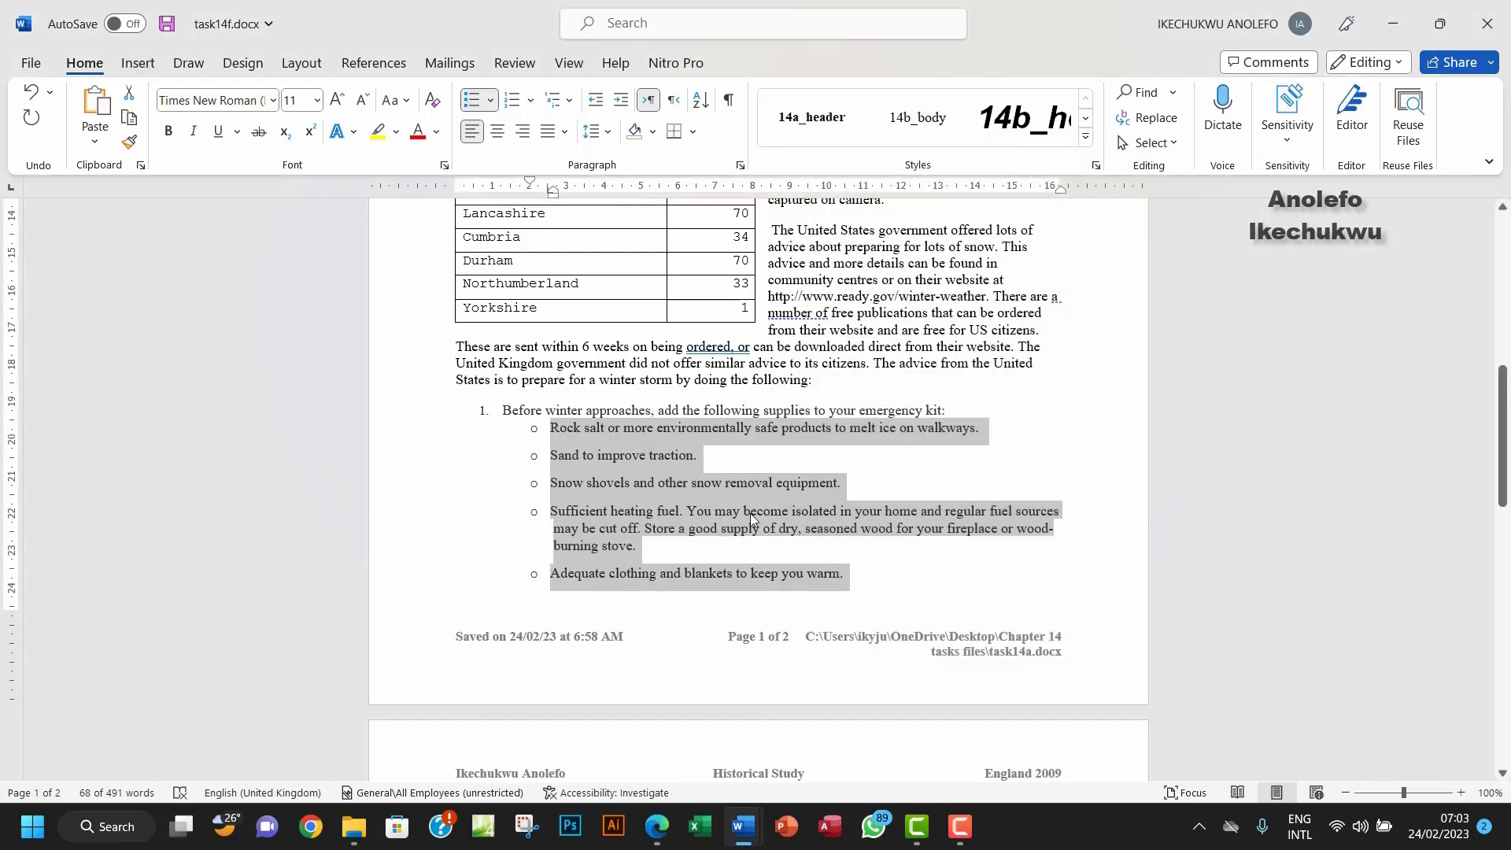
{"action": "left_click", "coordinate": [657, 827]}
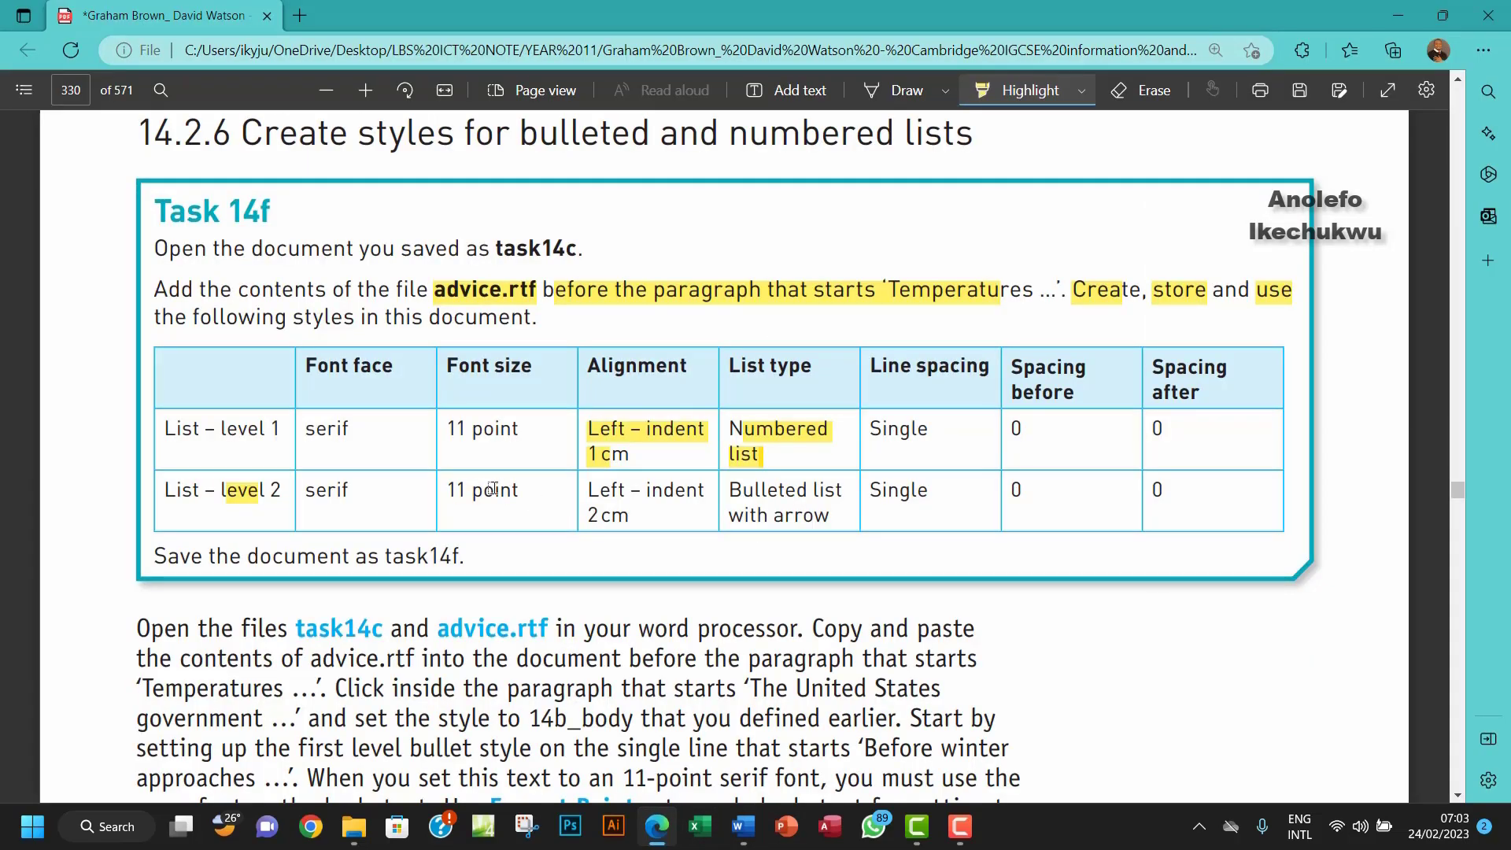
Step: Highlight '11 point' and 'Left – indent' in the PDF's level 2 row, then return to Word
{"action": "left_click_drag", "start_coordinate": [456, 490], "coordinate": [665, 498]}
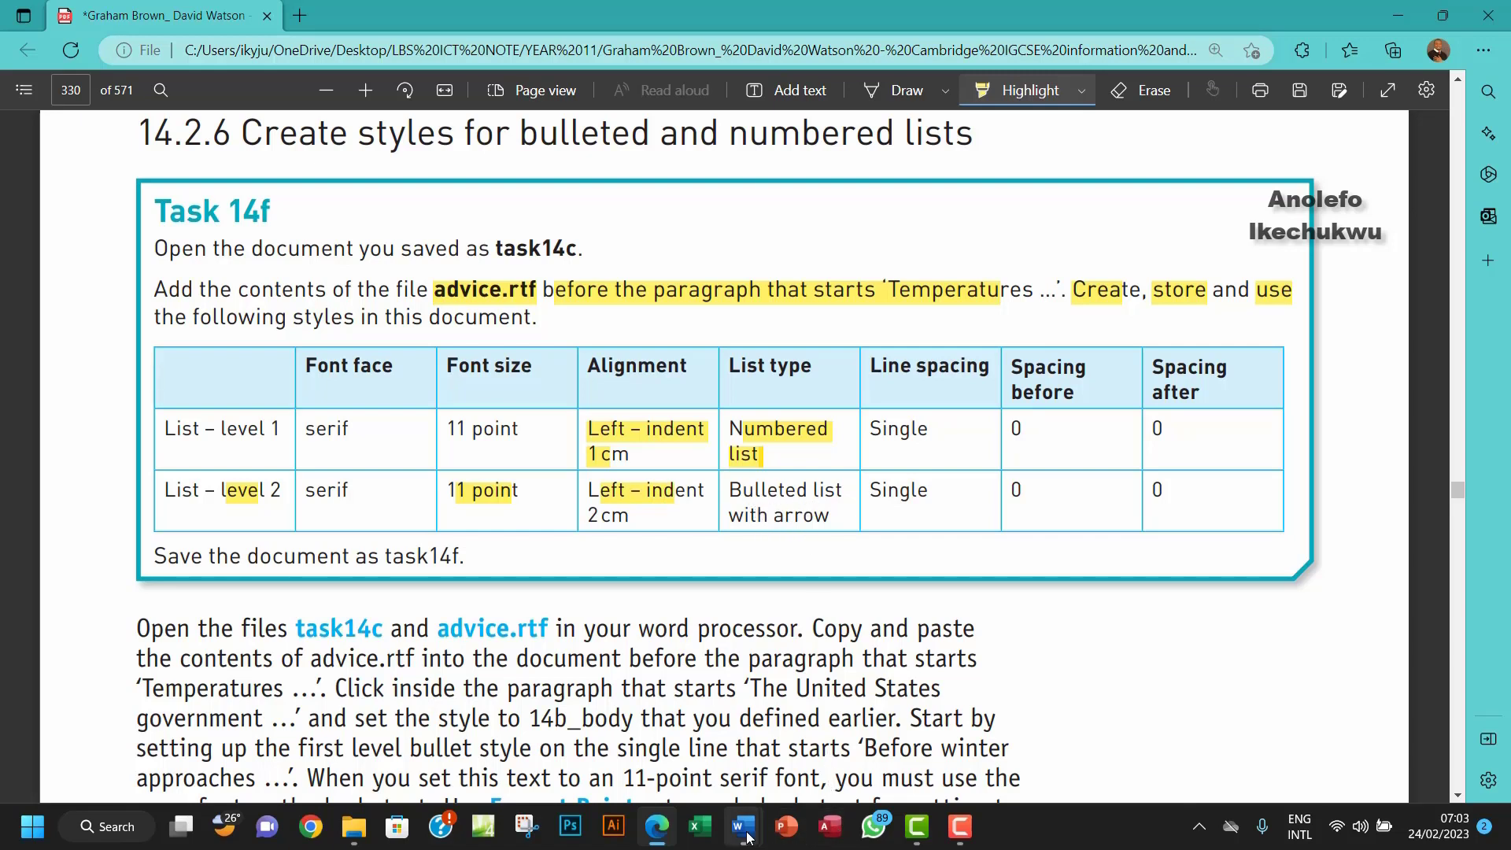
{"action": "mouse_move", "coordinate": [746, 834]}
{"action": "left_click", "coordinate": [634, 708]}
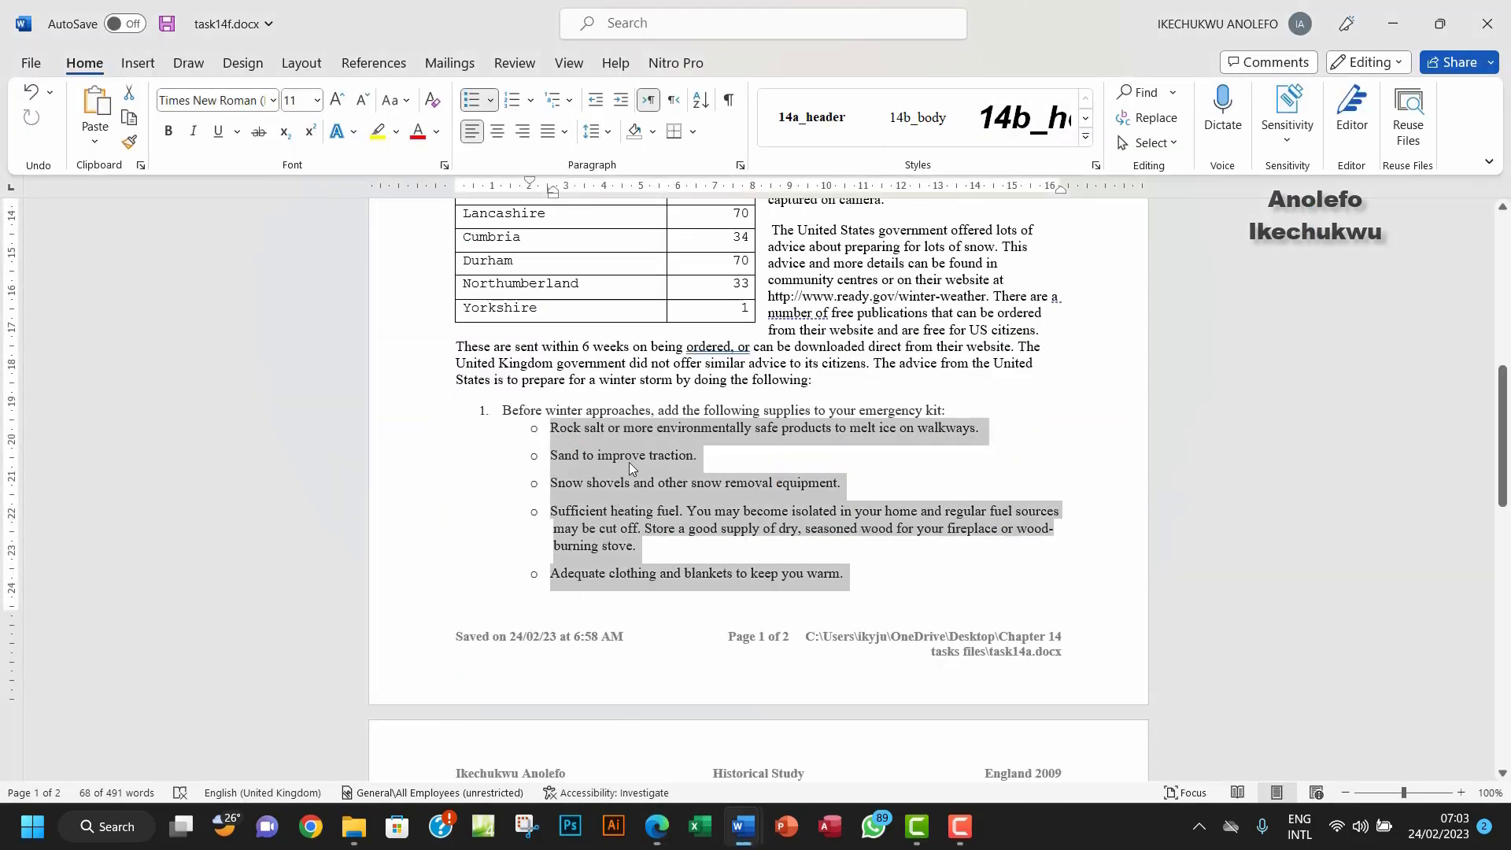
Step: Switch the supply items to arrow bullets and highlight 'Bulleted list' in the task PDF
{"action": "left_click", "coordinate": [491, 103]}
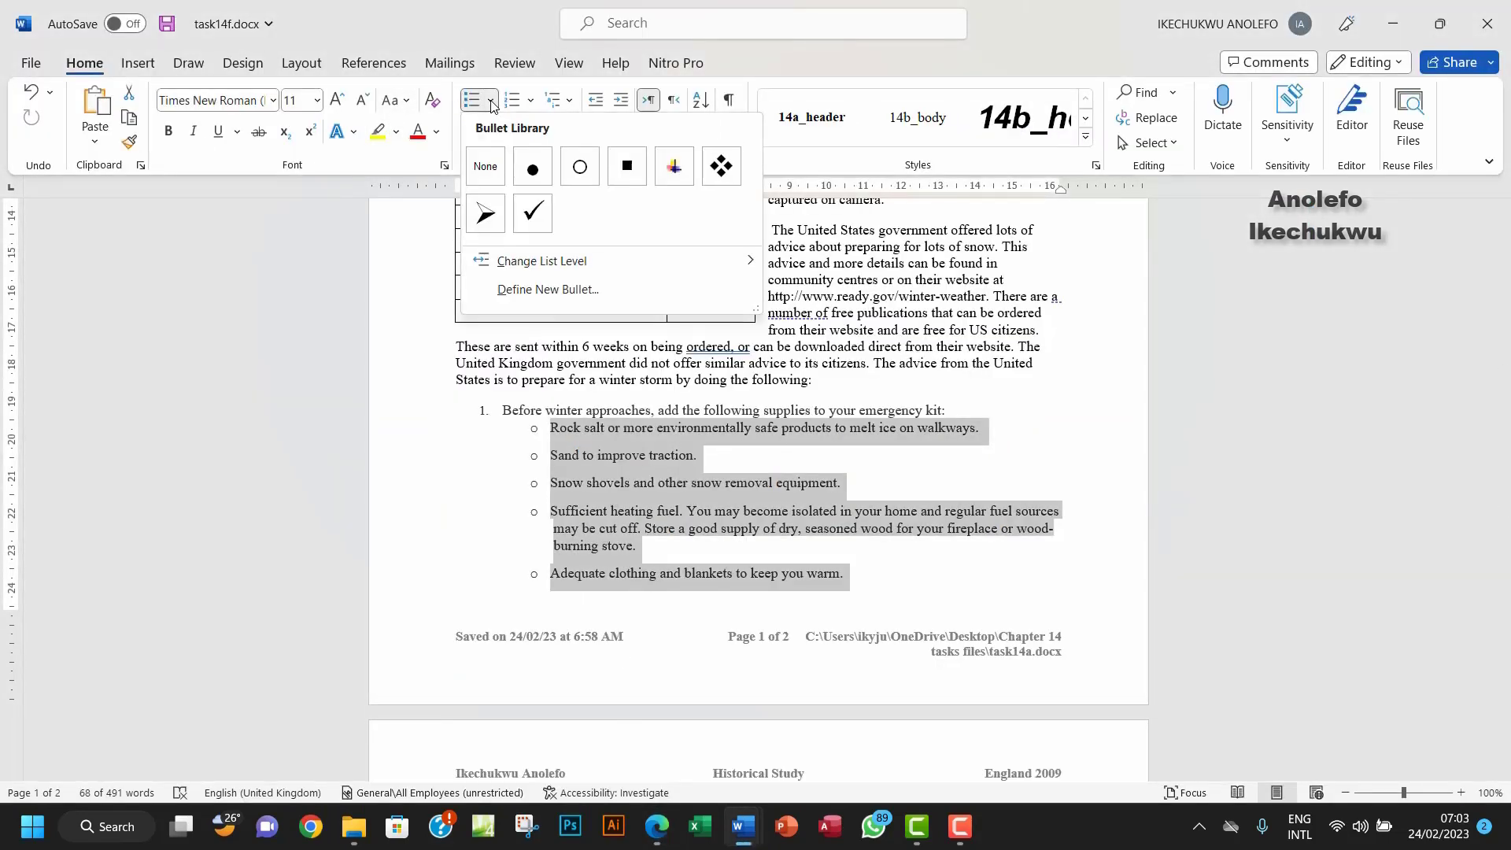
{"action": "left_click", "coordinate": [493, 219]}
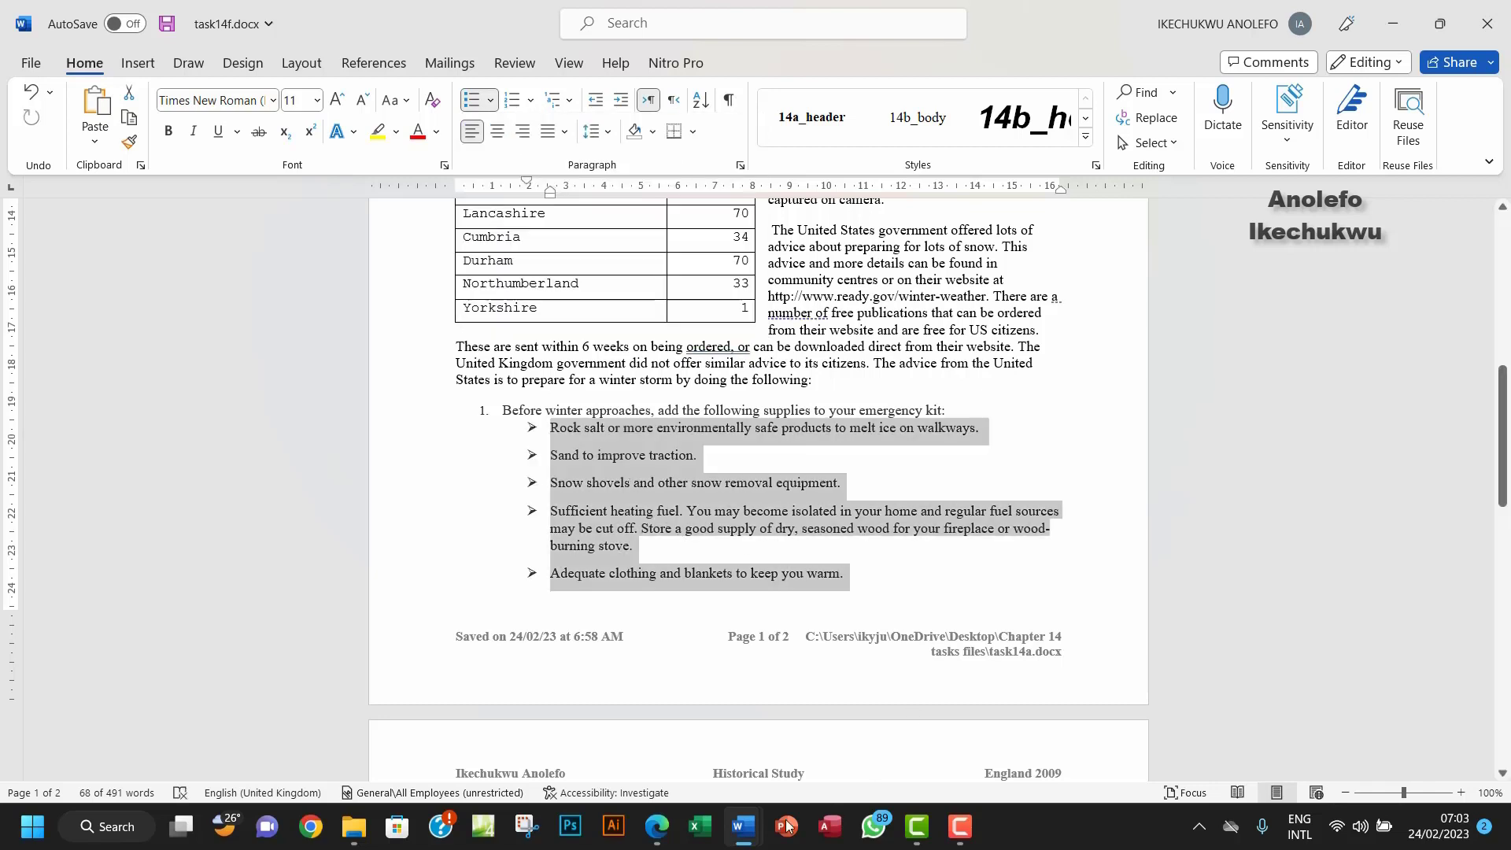
{"action": "left_click", "coordinate": [652, 828]}
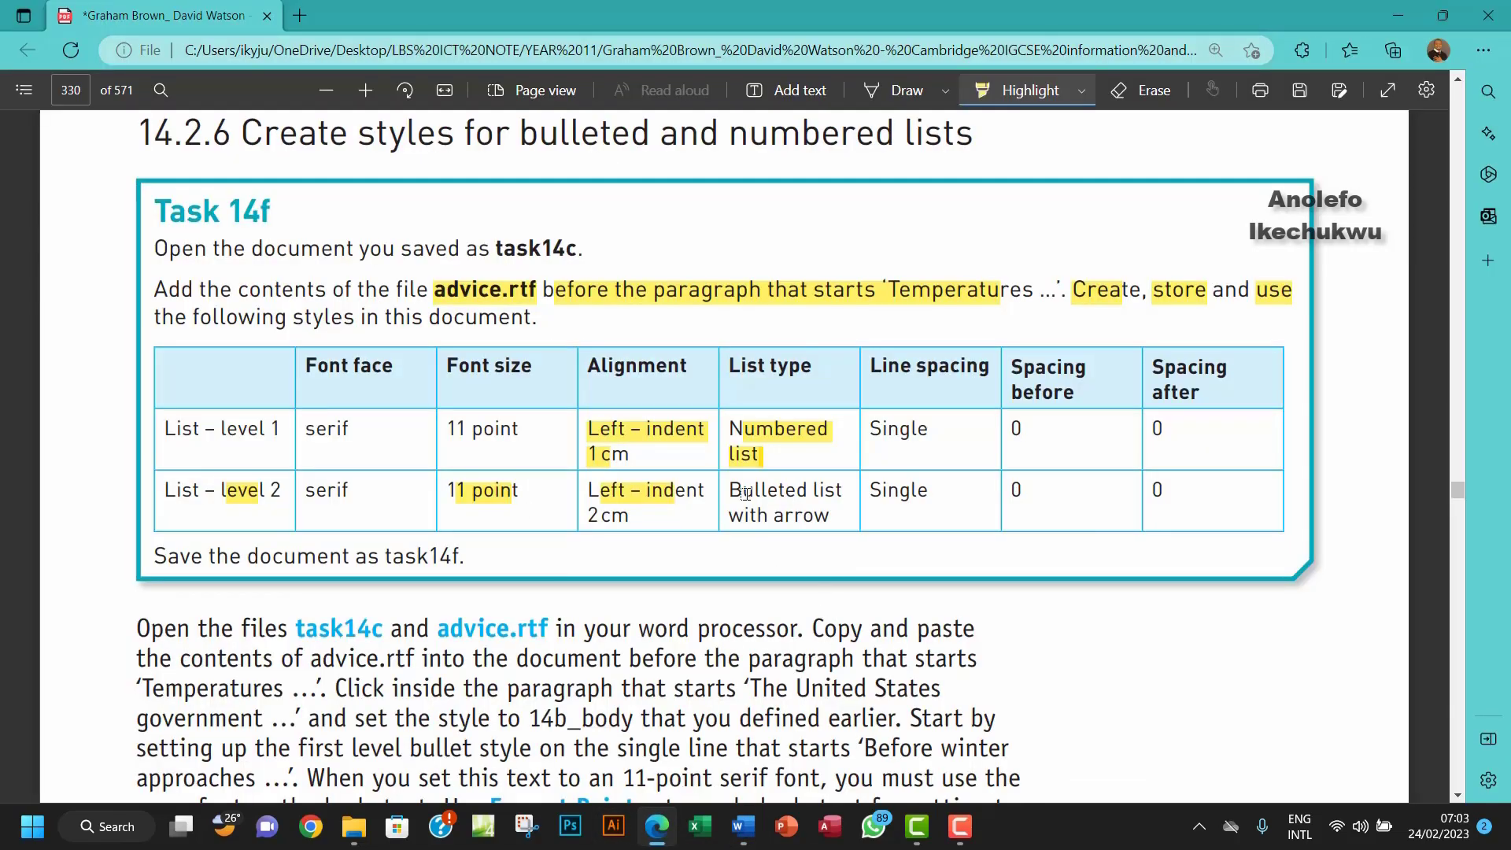
{"action": "left_click_drag", "start_coordinate": [744, 493], "coordinate": [823, 493]}
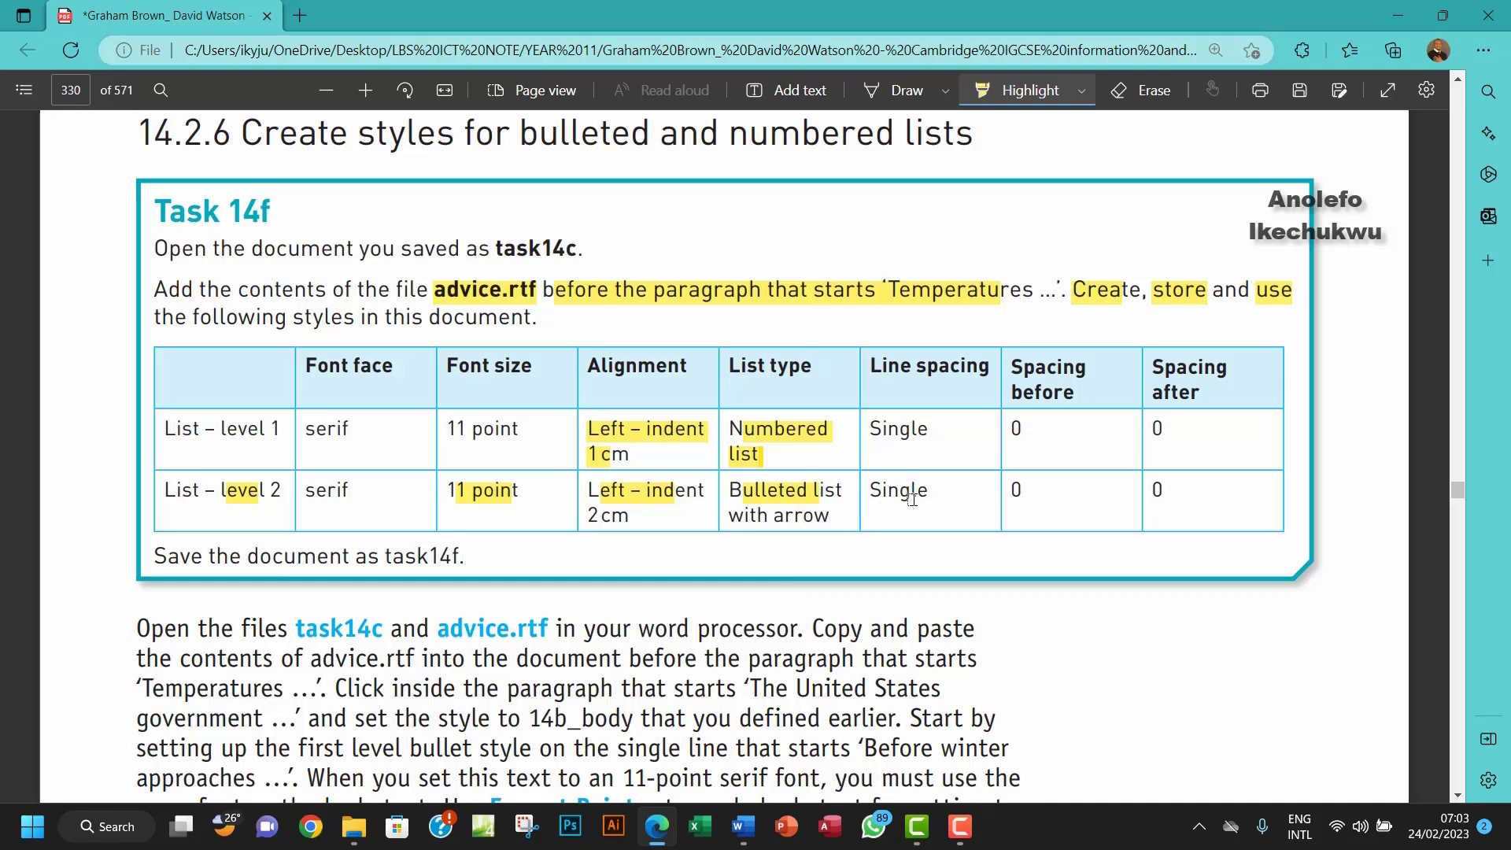
{"action": "mouse_move", "coordinate": [743, 827]}
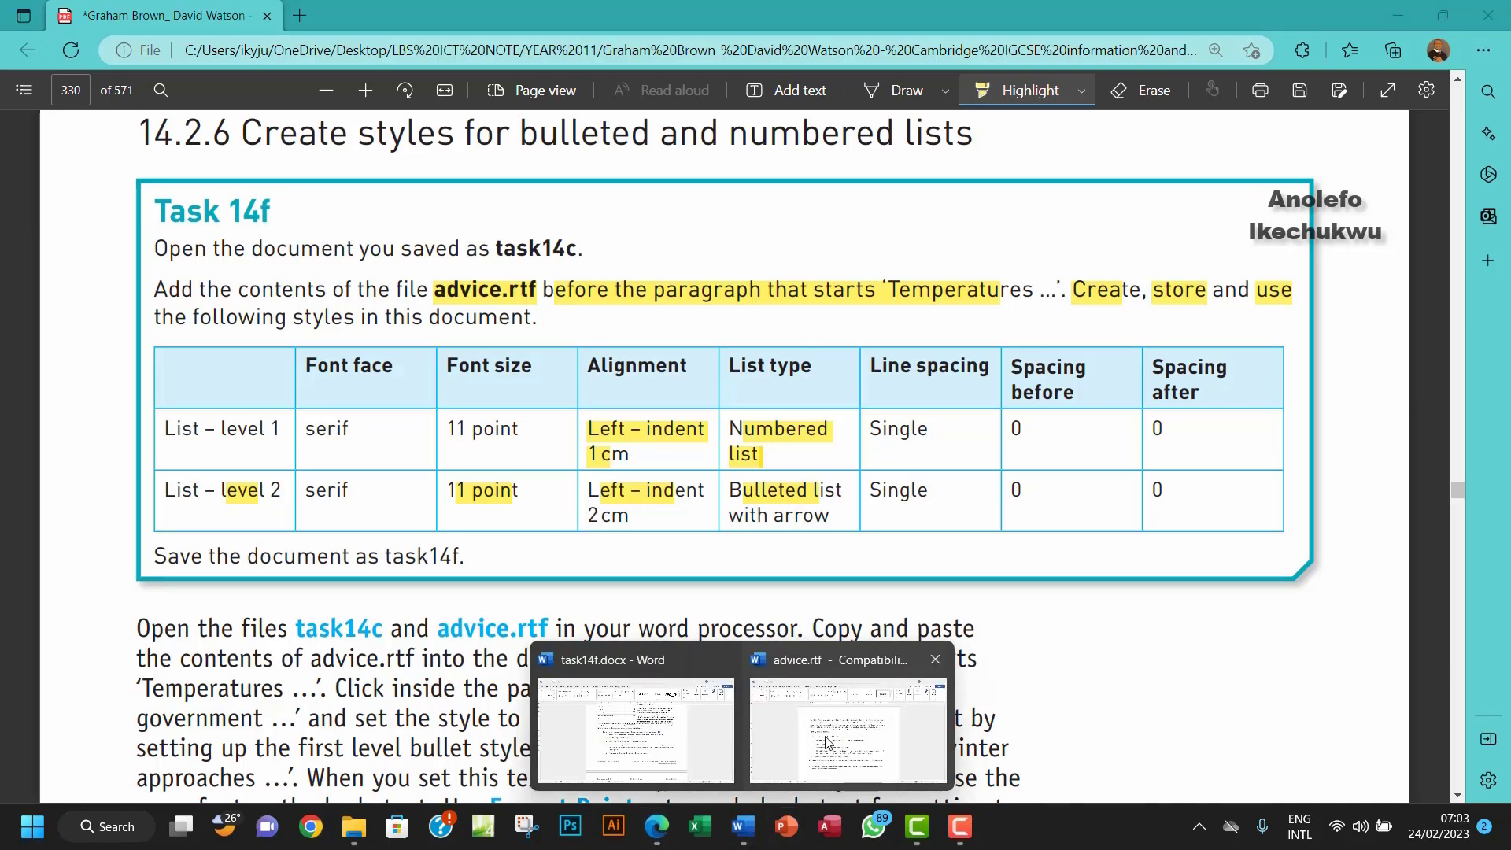
{"action": "left_click", "coordinate": [648, 734]}
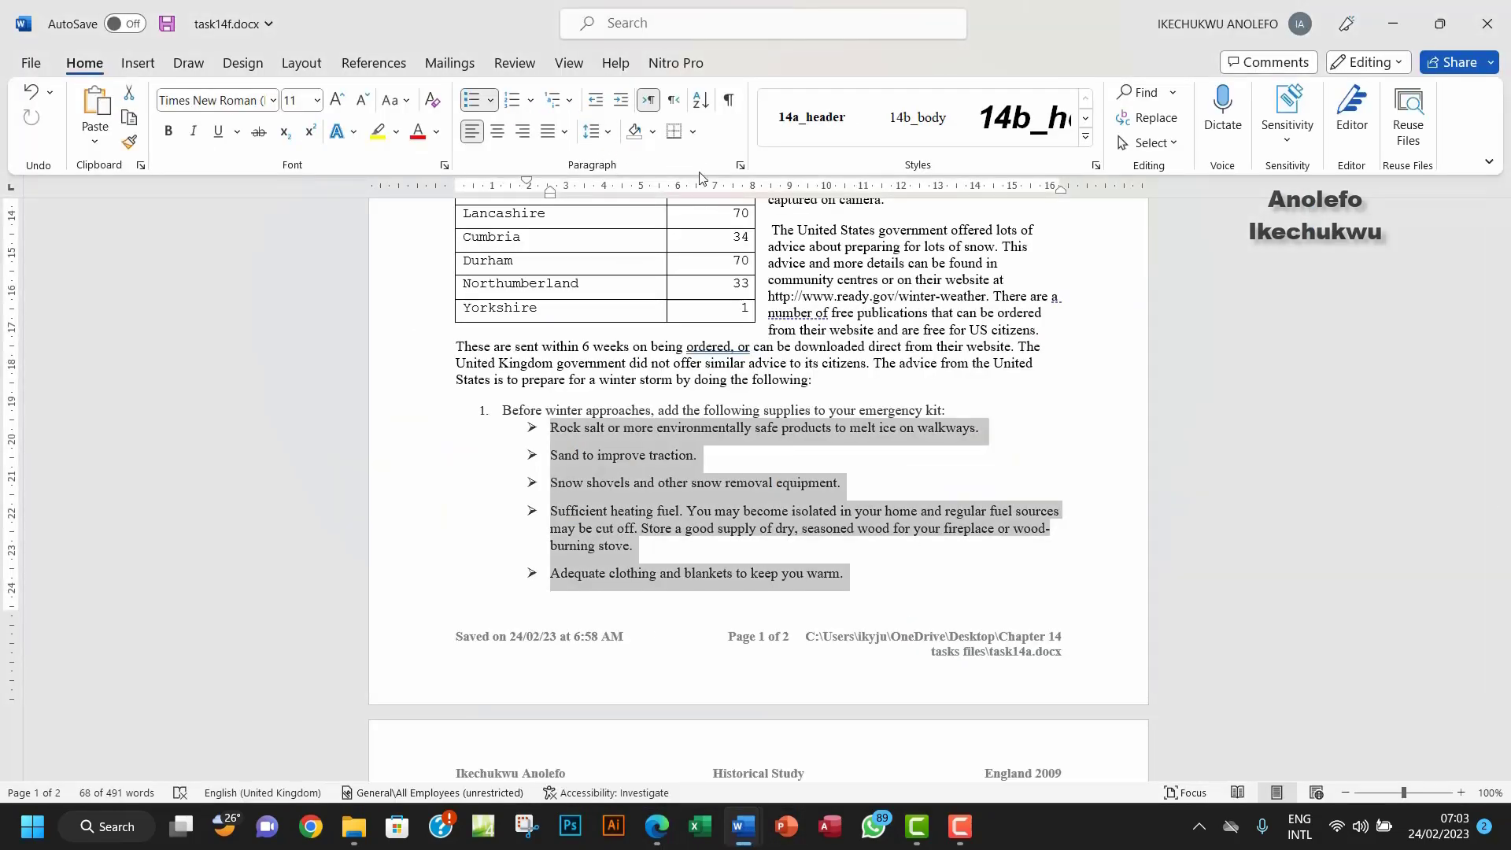
Step: Give the arrow items Single line spacing and 0 pt spacing after, marking Single in the PDF
{"action": "left_click", "coordinate": [739, 167]}
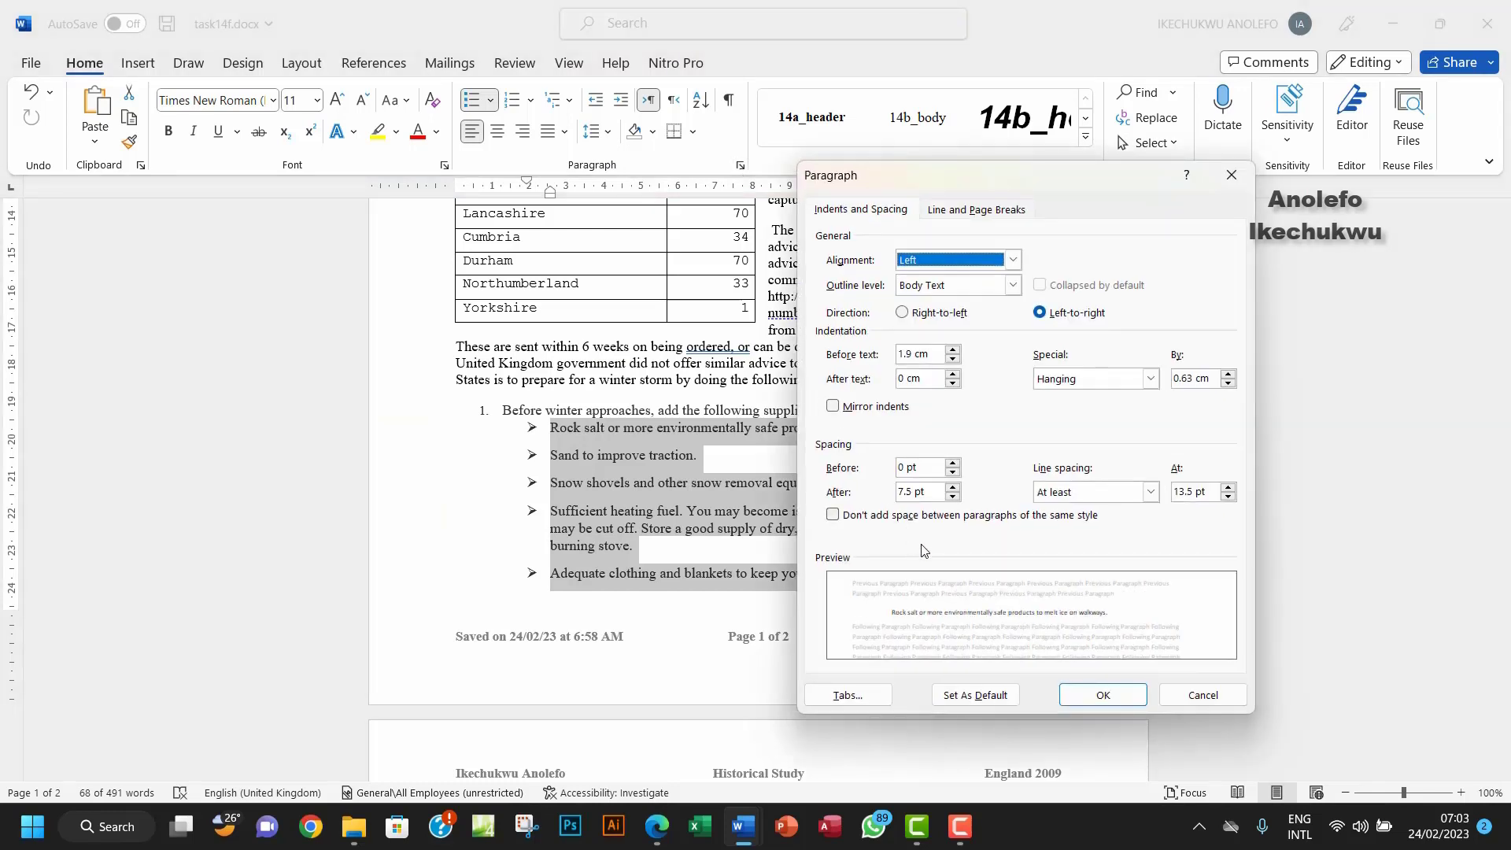
{"action": "left_click", "coordinate": [1151, 492]}
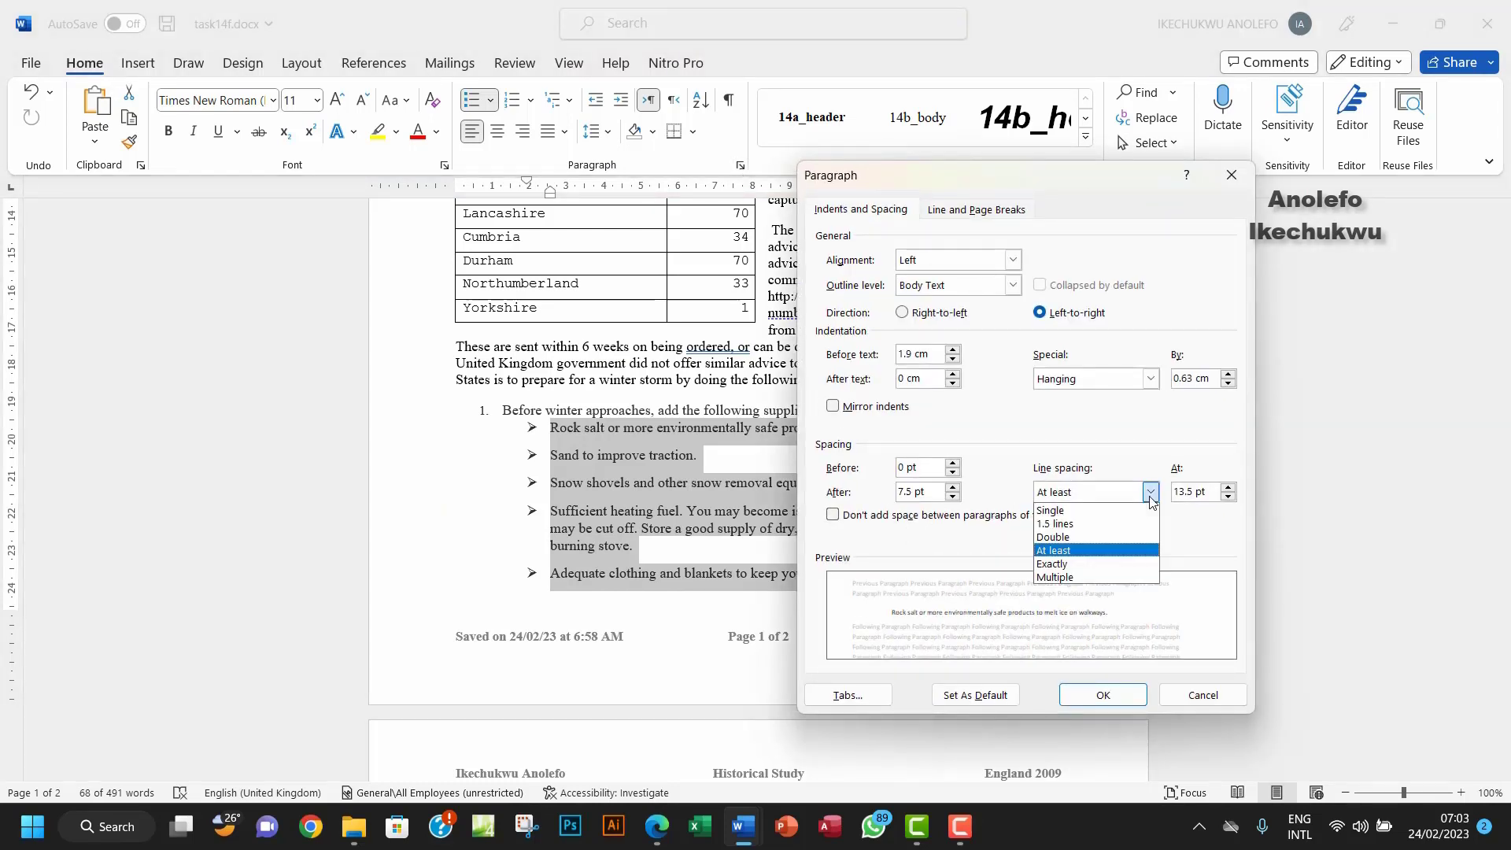
{"action": "left_click", "coordinate": [1102, 510]}
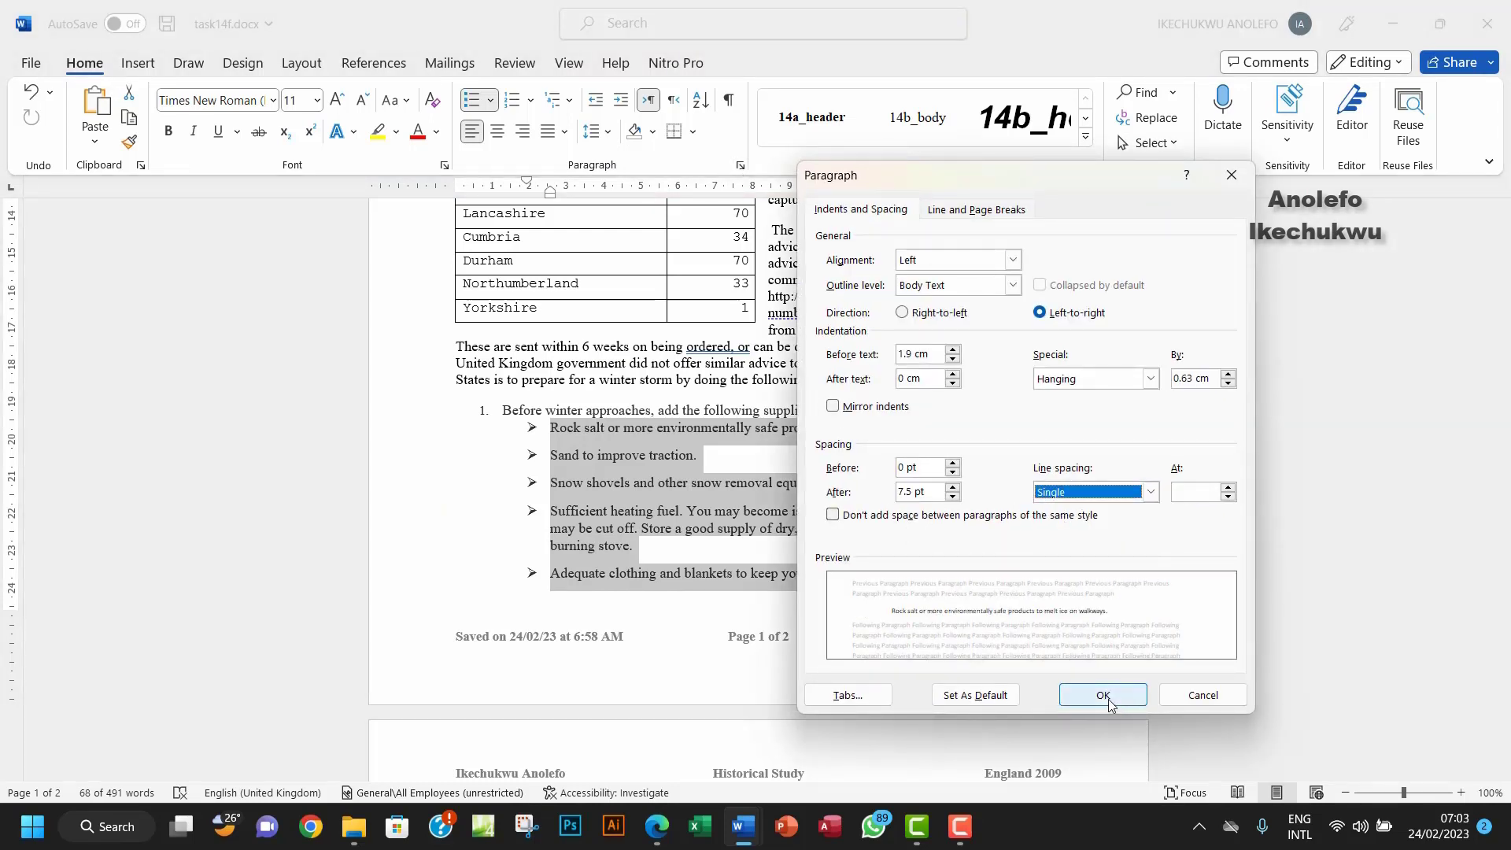
{"action": "left_click", "coordinate": [658, 841]}
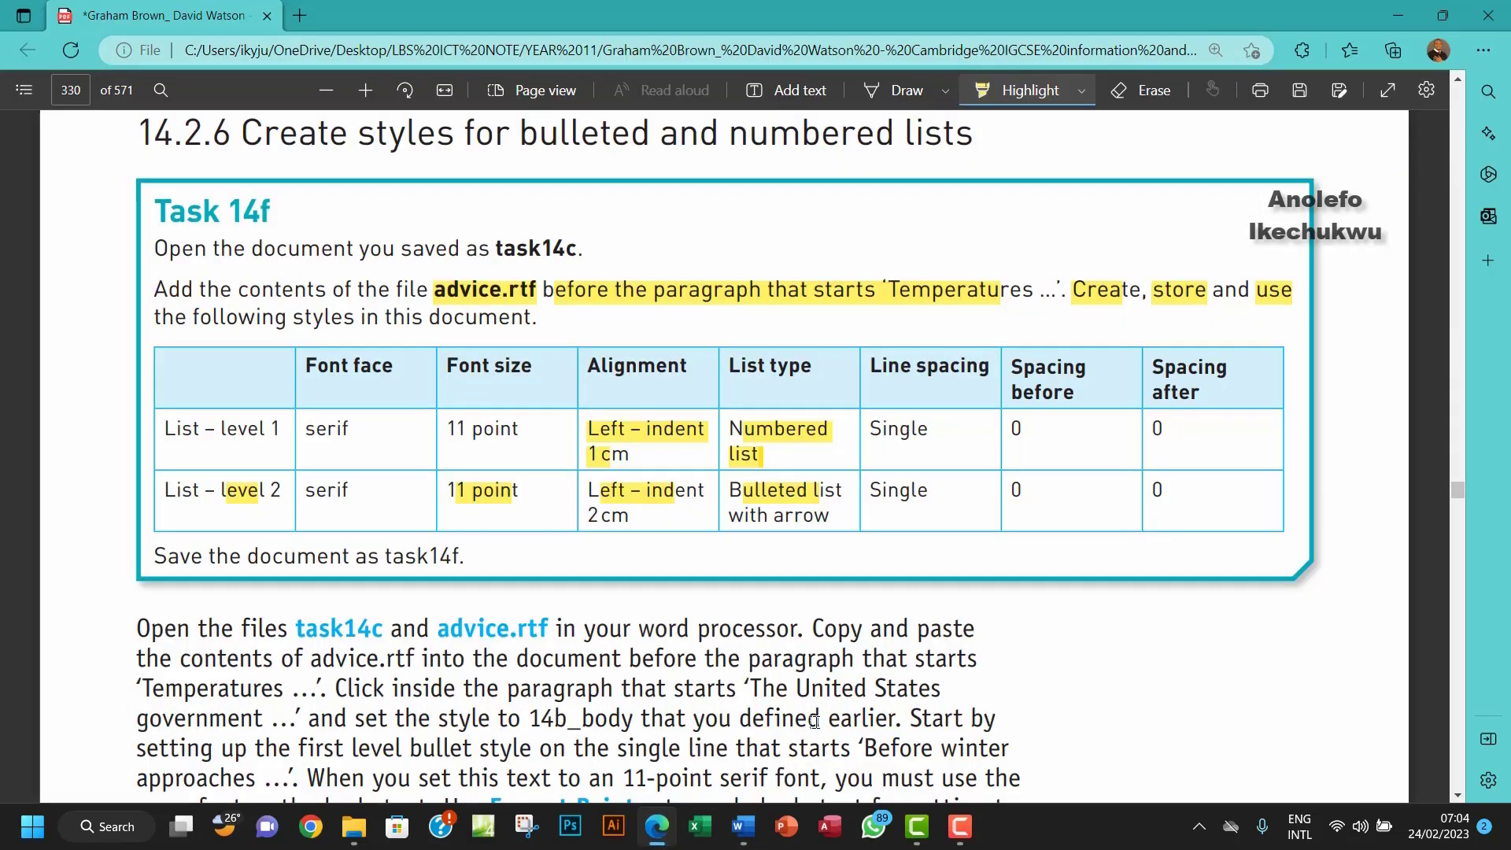
{"action": "left_click_drag", "start_coordinate": [871, 489], "coordinate": [936, 490]}
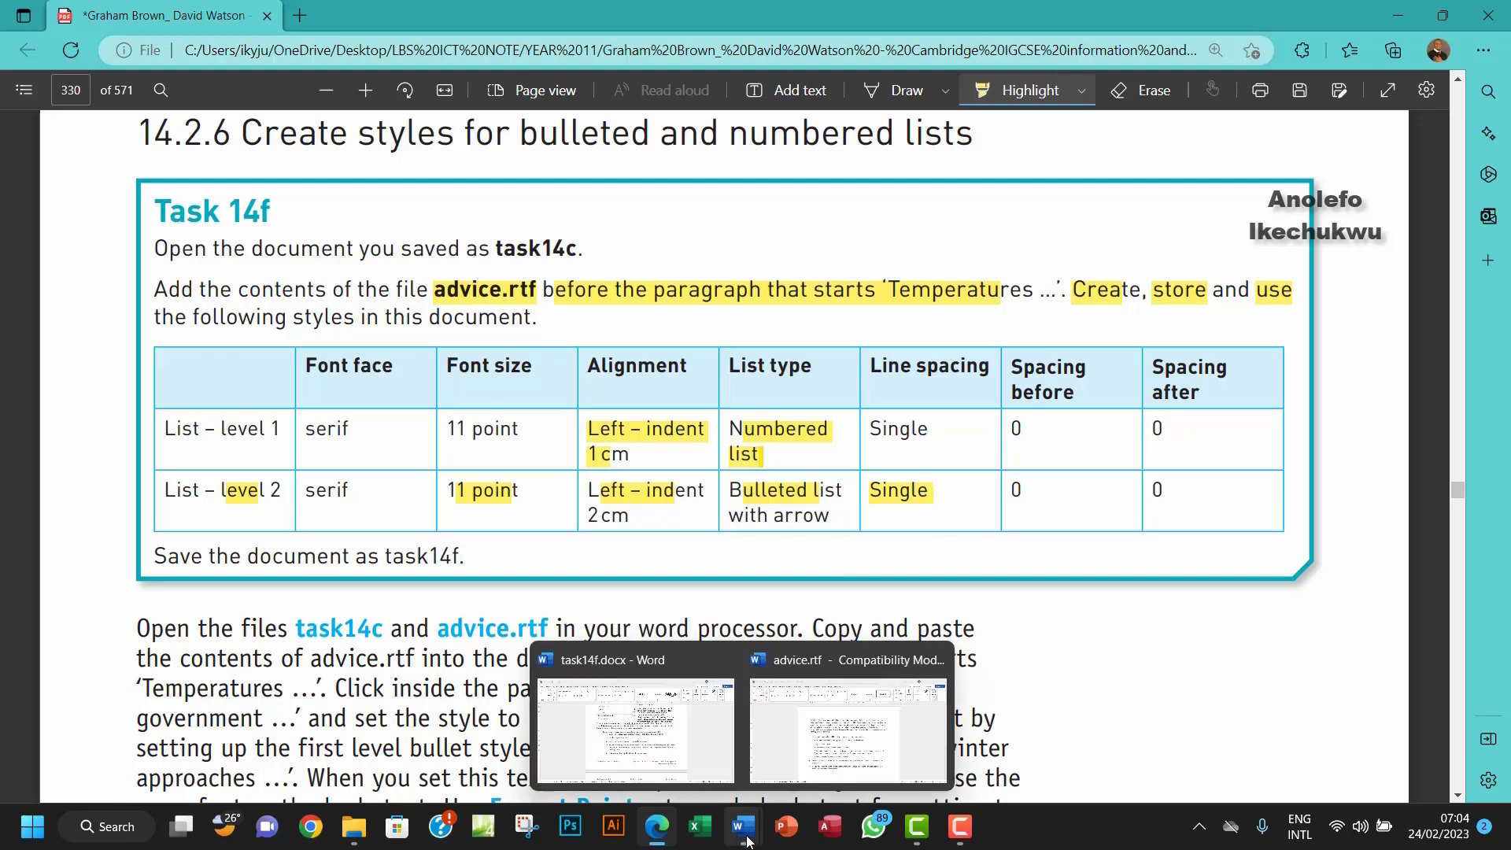
{"action": "left_click", "coordinate": [702, 703]}
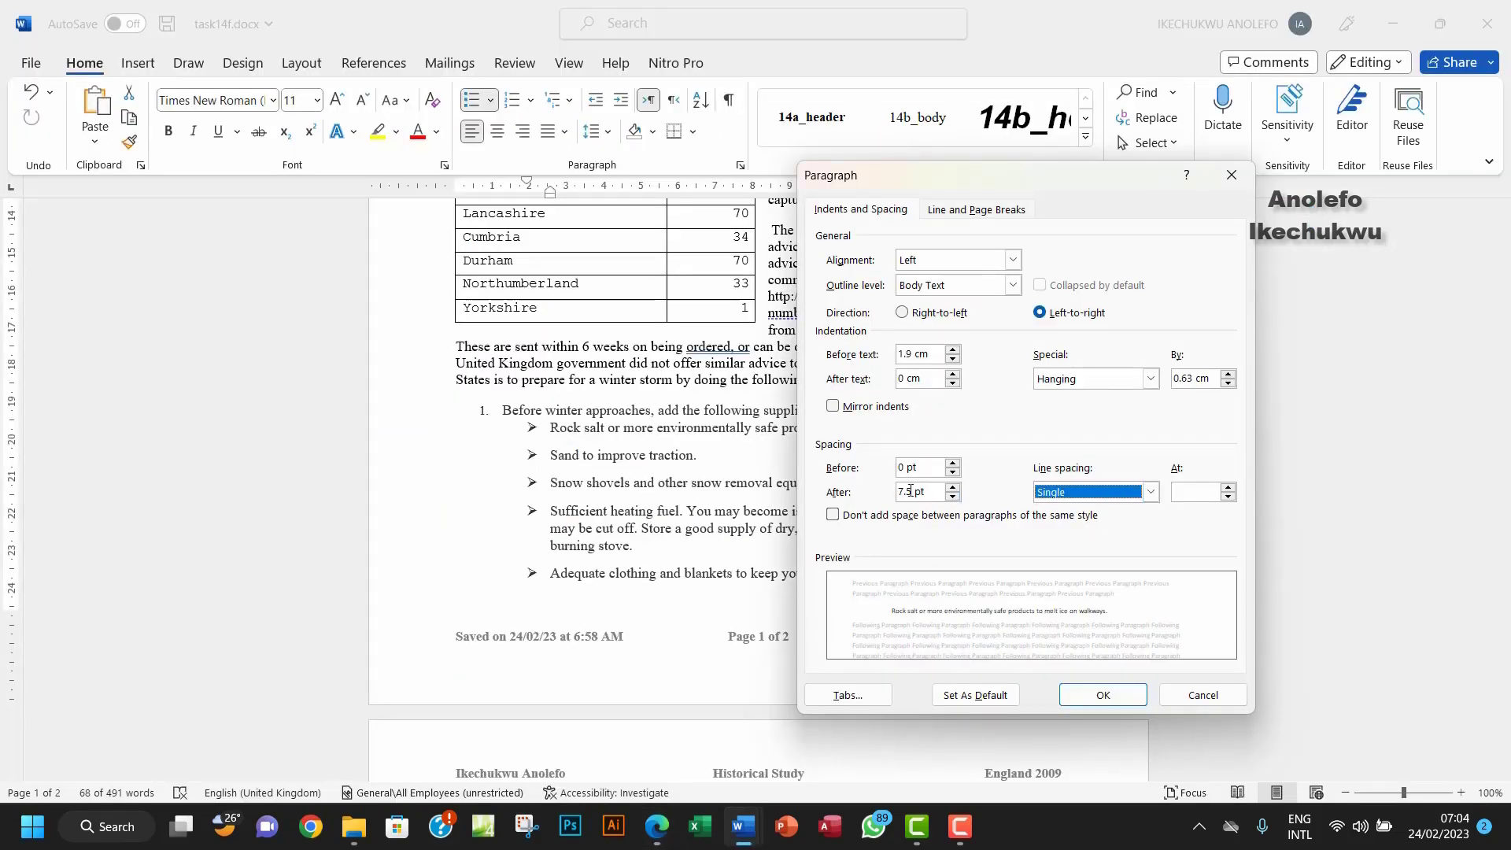
{"action": "left_click_drag", "start_coordinate": [904, 492], "coordinate": [901, 494]}
{"action": "type", "text": "0"}
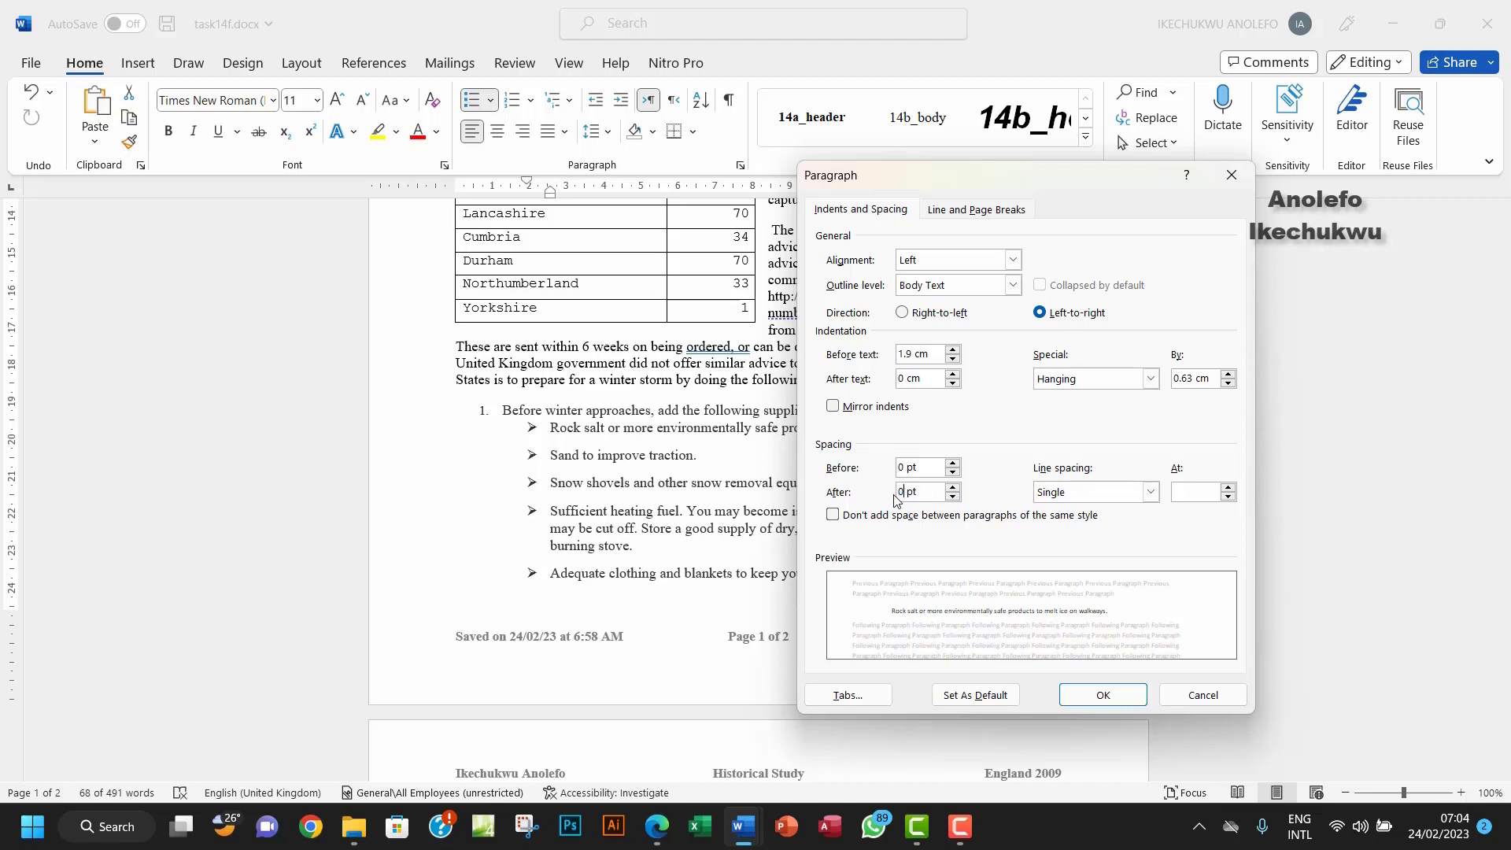
{"action": "left_click", "coordinate": [1097, 697]}
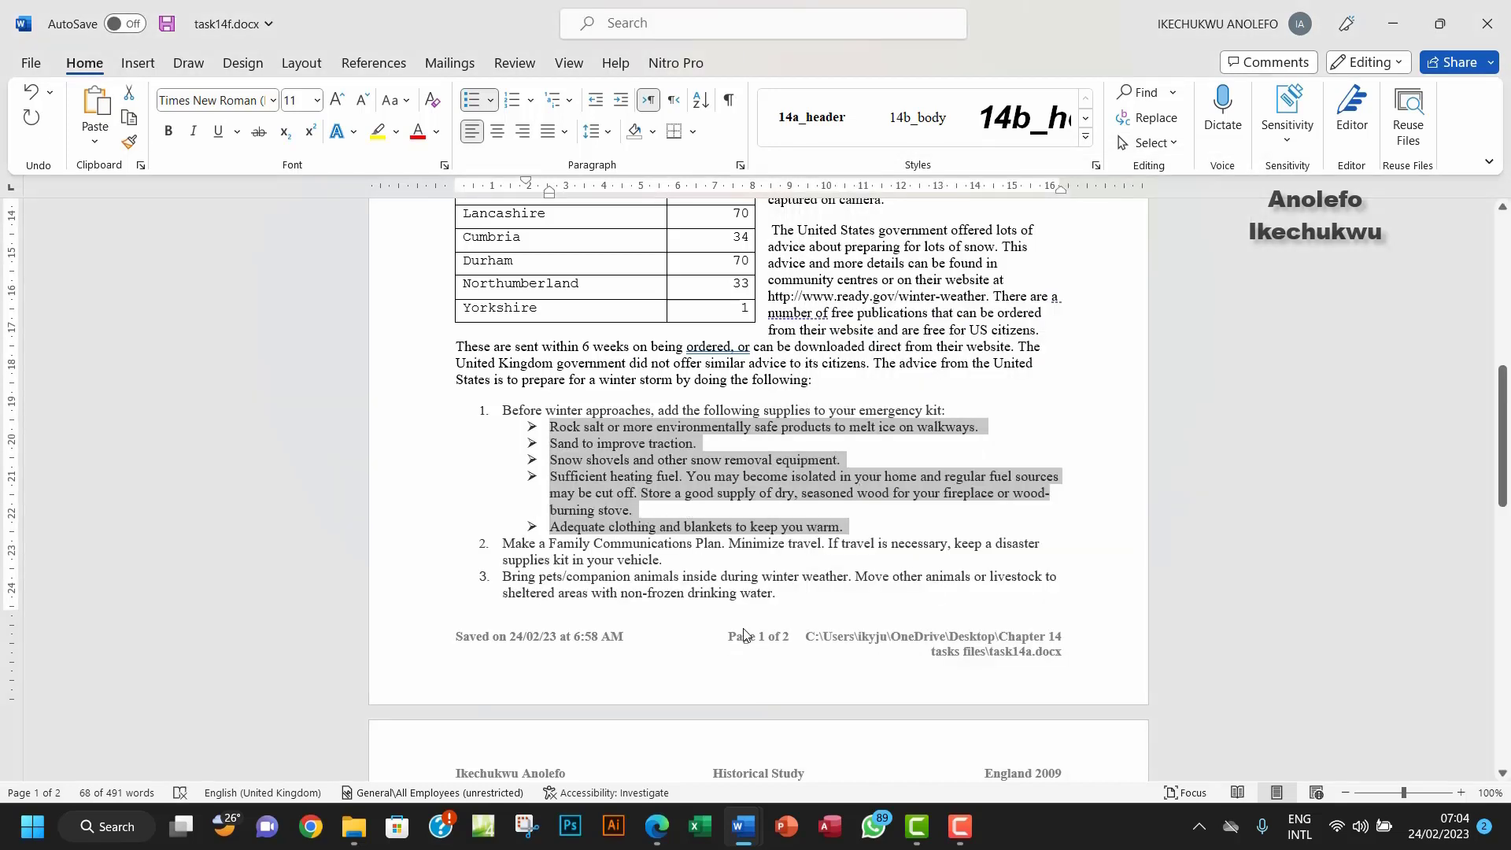
{"action": "scroll", "coordinate": [746, 630], "scroll_direction": "down", "scroll_amount": 4}
{"action": "scroll", "coordinate": [745, 627], "scroll_direction": "up", "scroll_amount": 1}
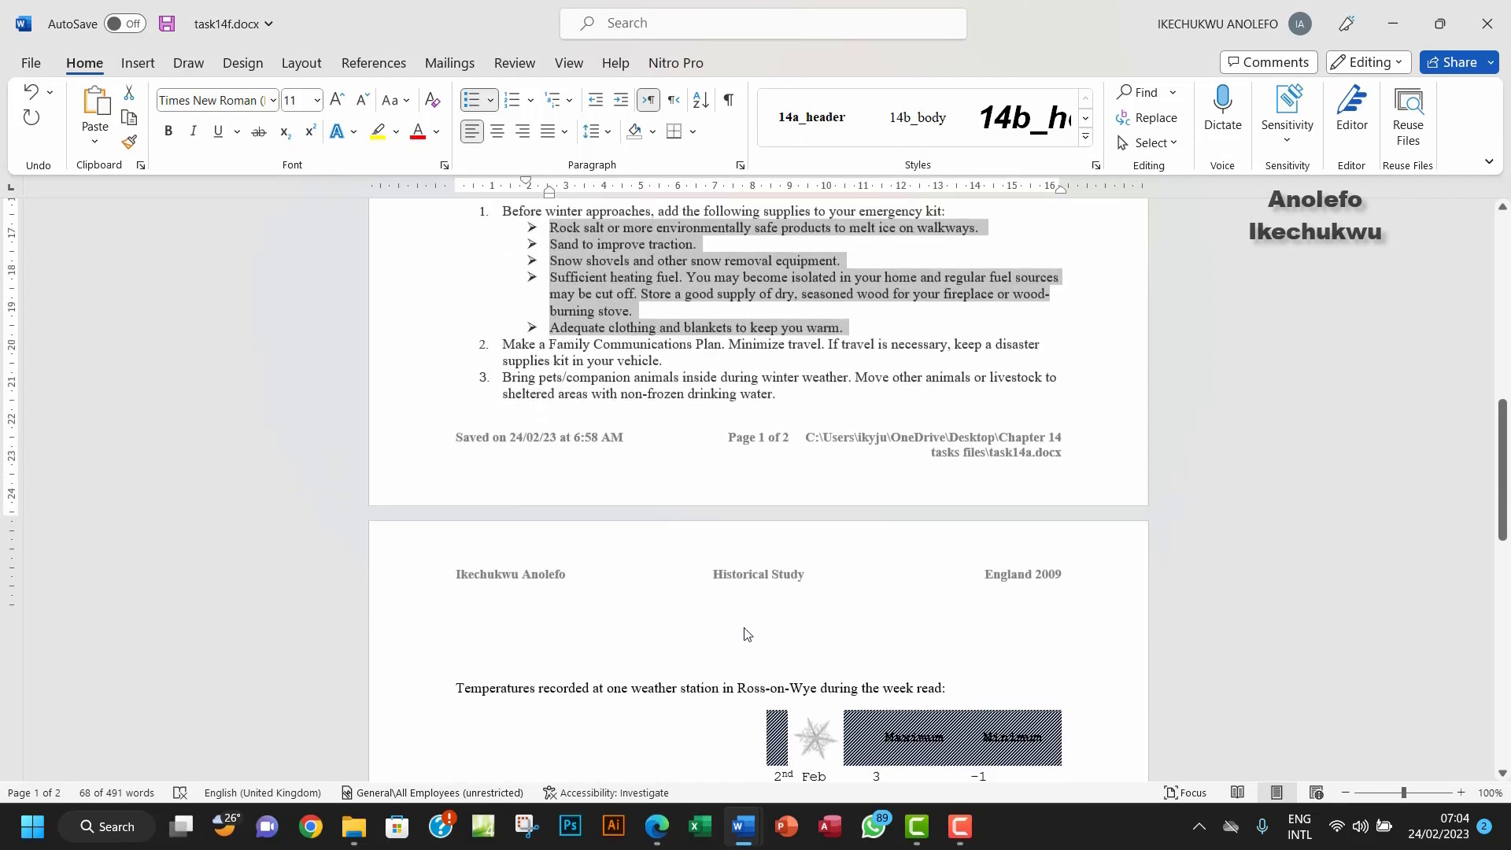
{"action": "scroll", "coordinate": [745, 627], "scroll_direction": "down", "scroll_amount": 3}
{"action": "scroll", "coordinate": [746, 627], "scroll_direction": "up", "scroll_amount": 4}
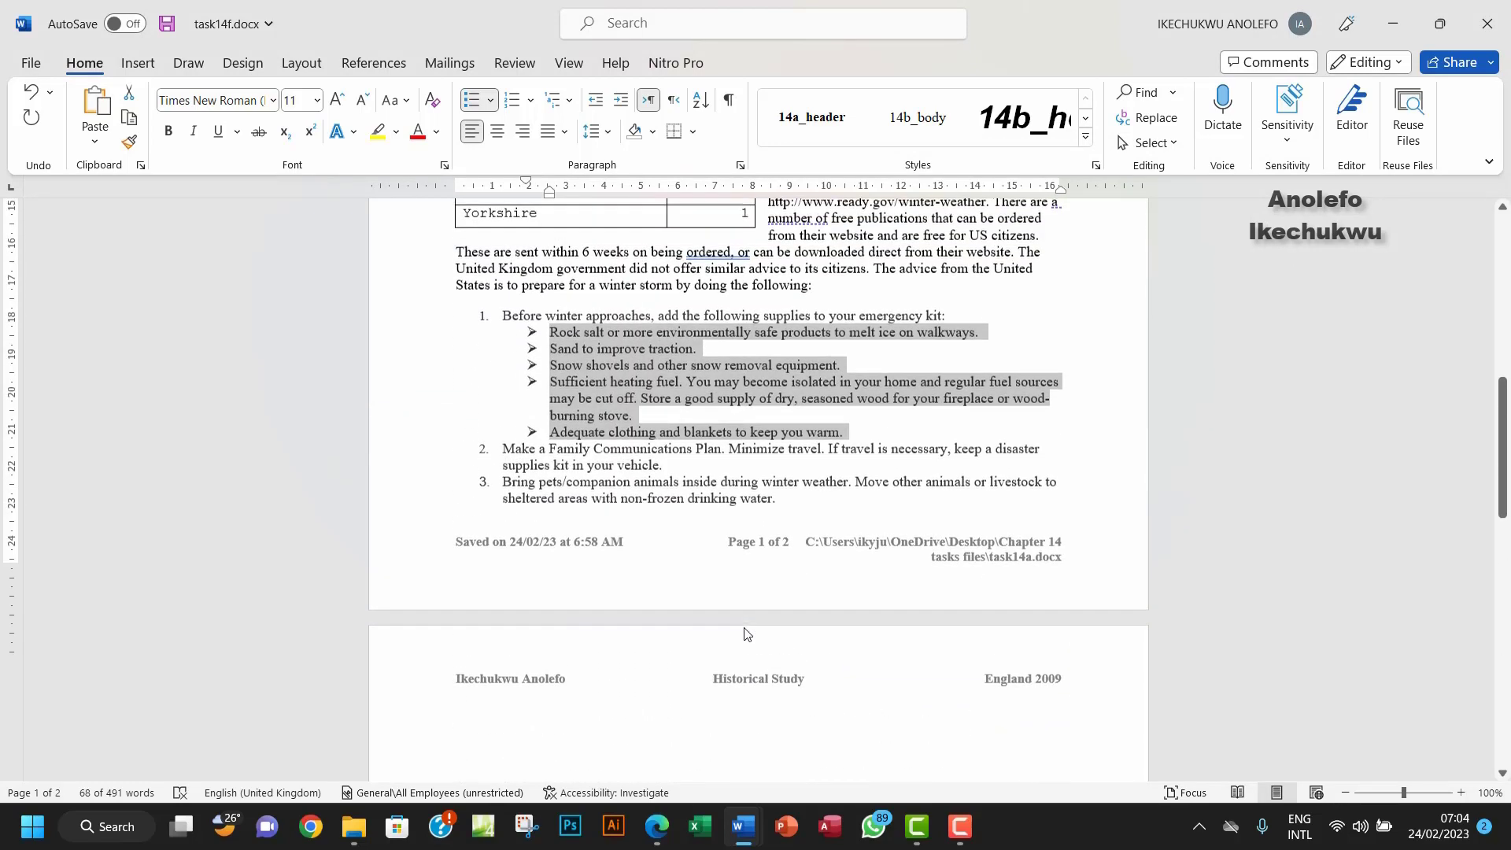
{"action": "mouse_move", "coordinate": [671, 809]}
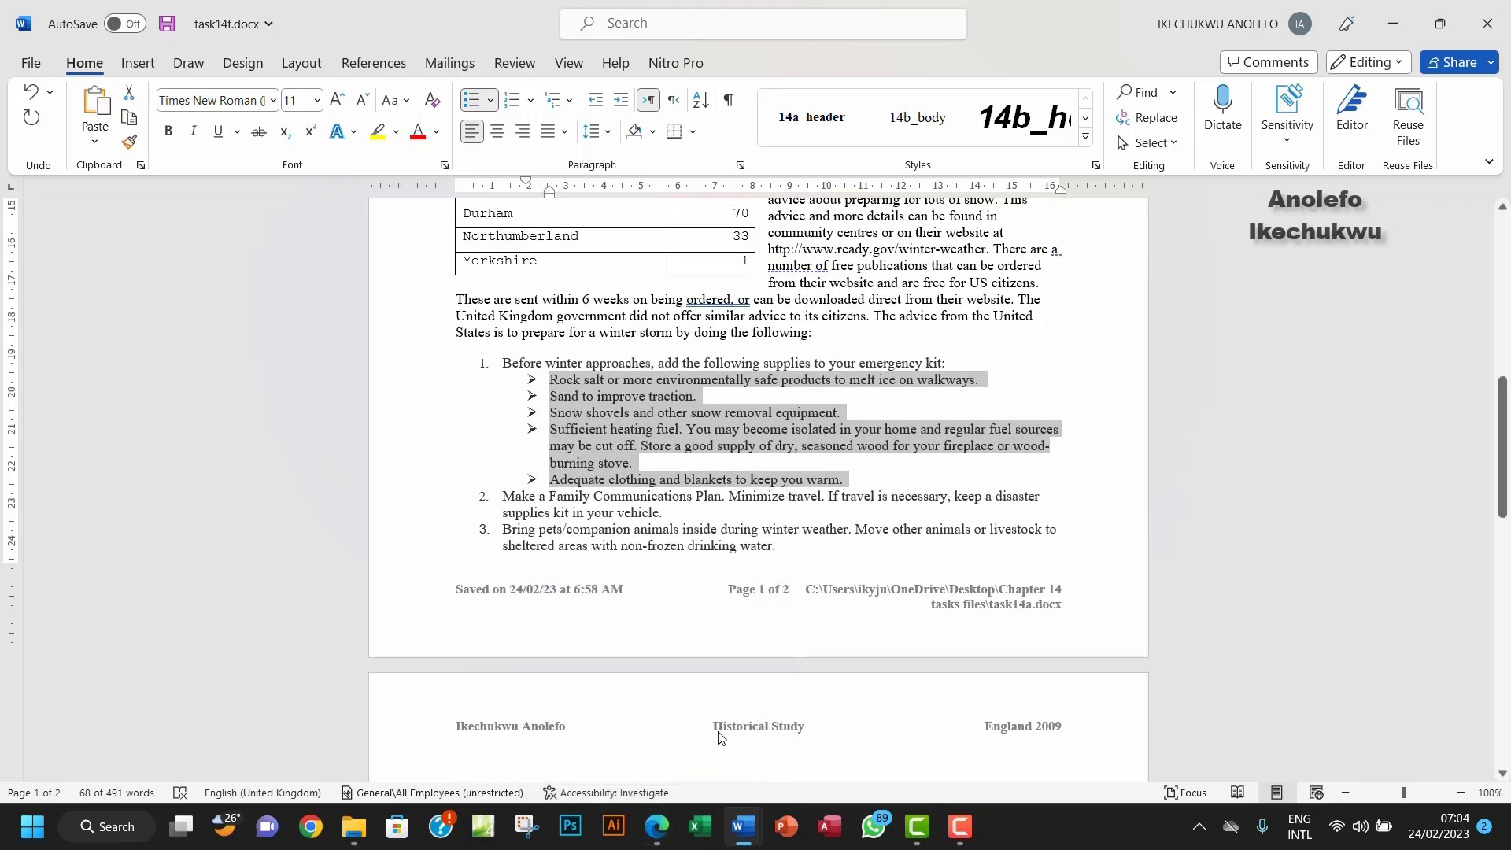
{"action": "left_click", "coordinate": [657, 826]}
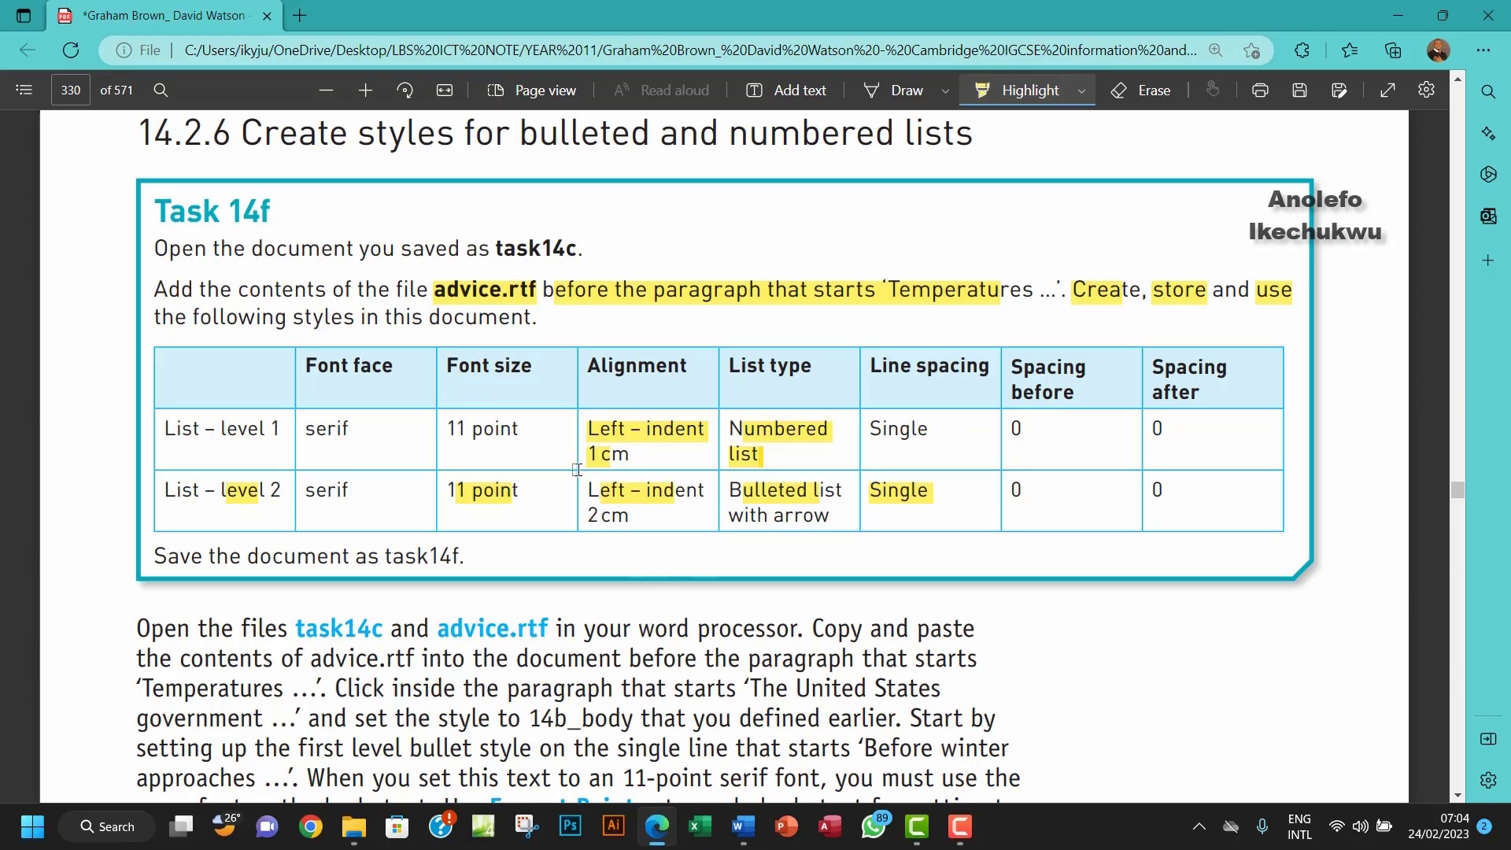
{"action": "mouse_move", "coordinate": [742, 827]}
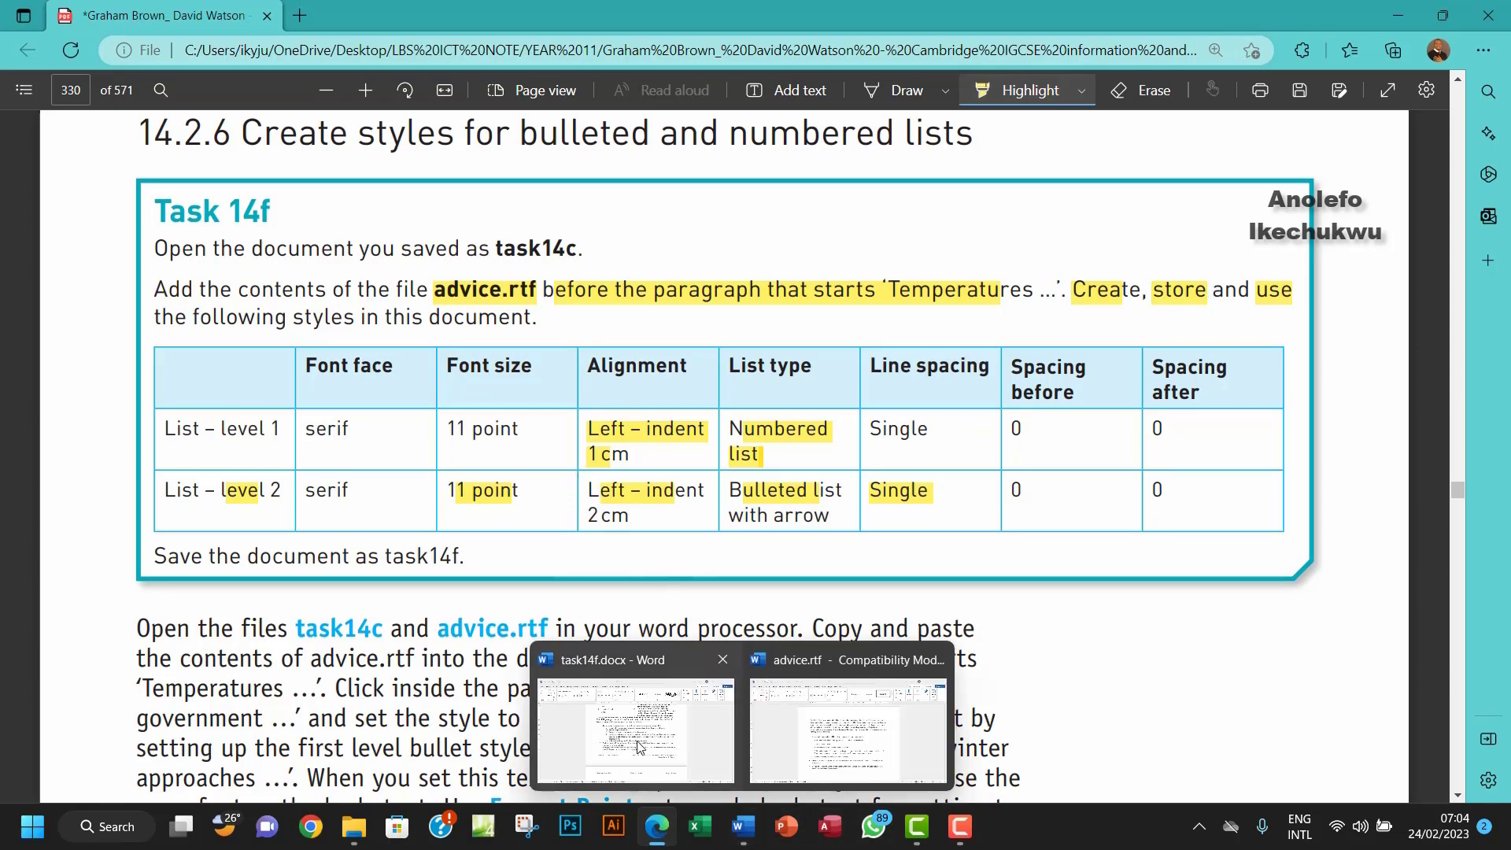
{"action": "left_click", "coordinate": [639, 746]}
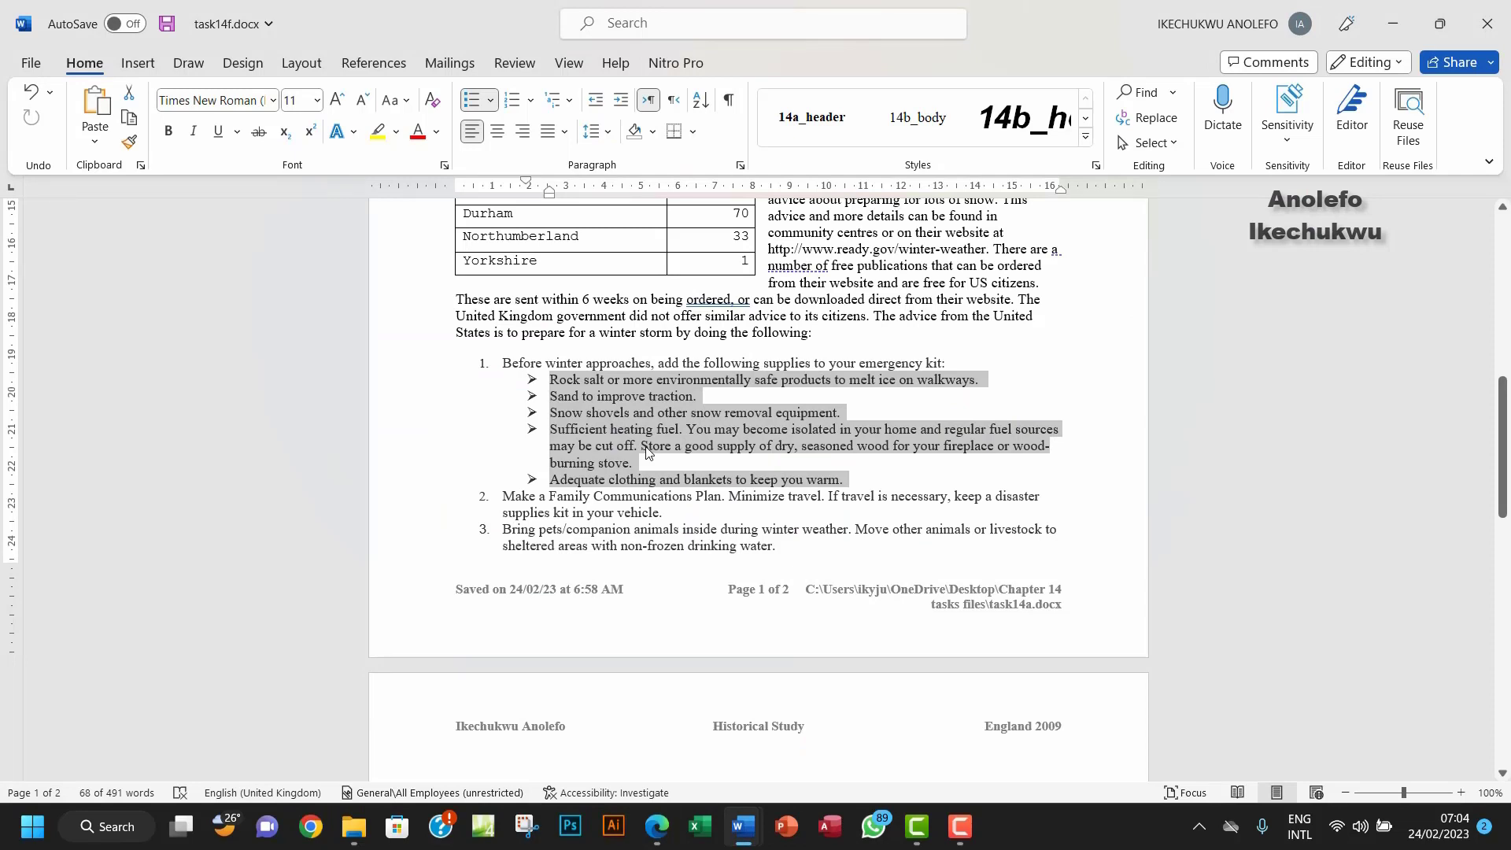
Step: Create a new style named List_L2 from the arrow-bulleted item formatting
{"action": "left_click", "coordinate": [1089, 147]}
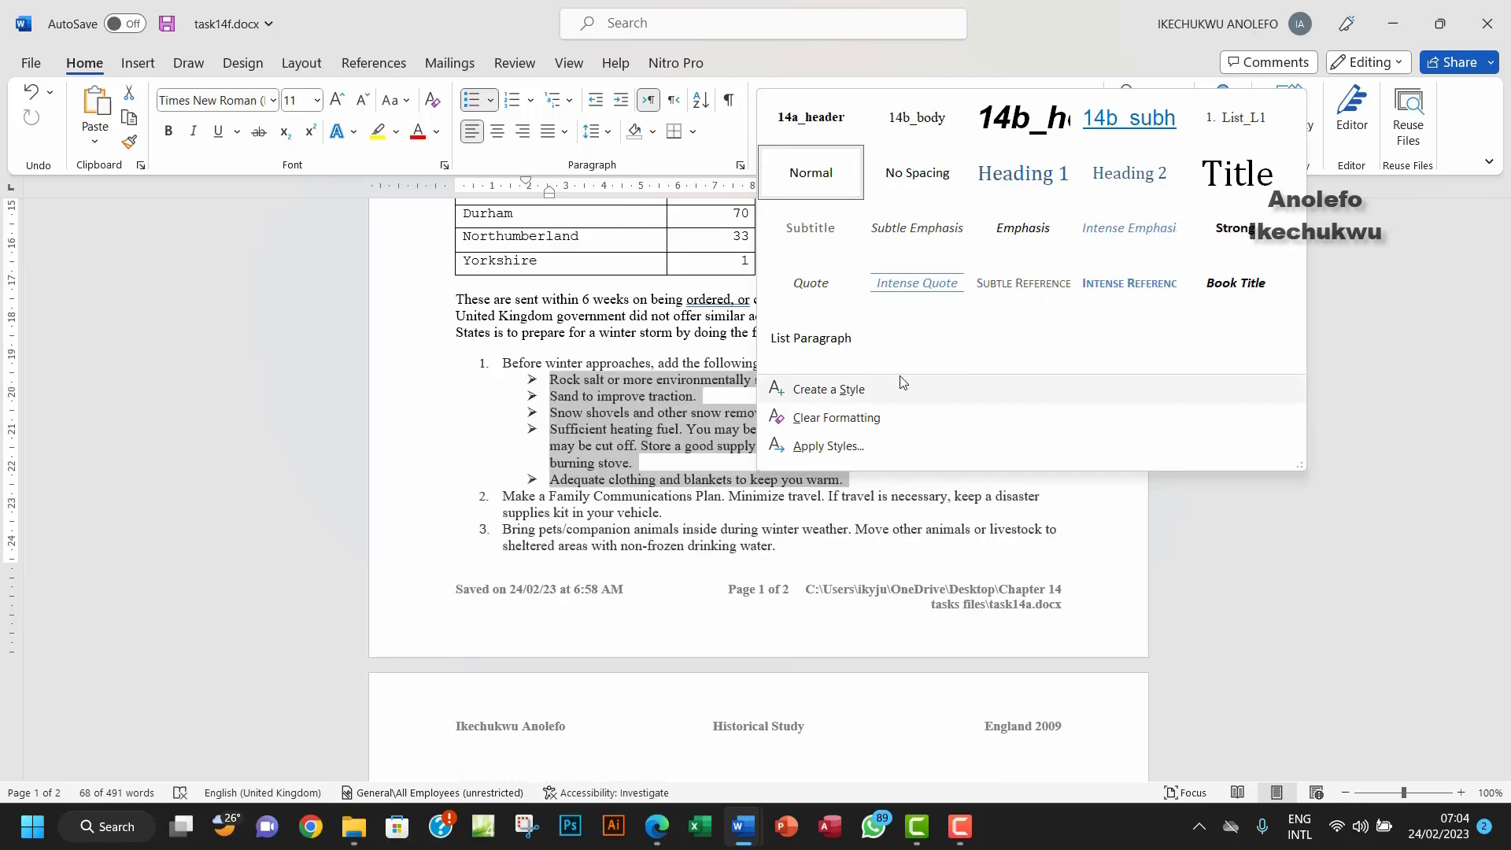
{"action": "left_click", "coordinate": [887, 393]}
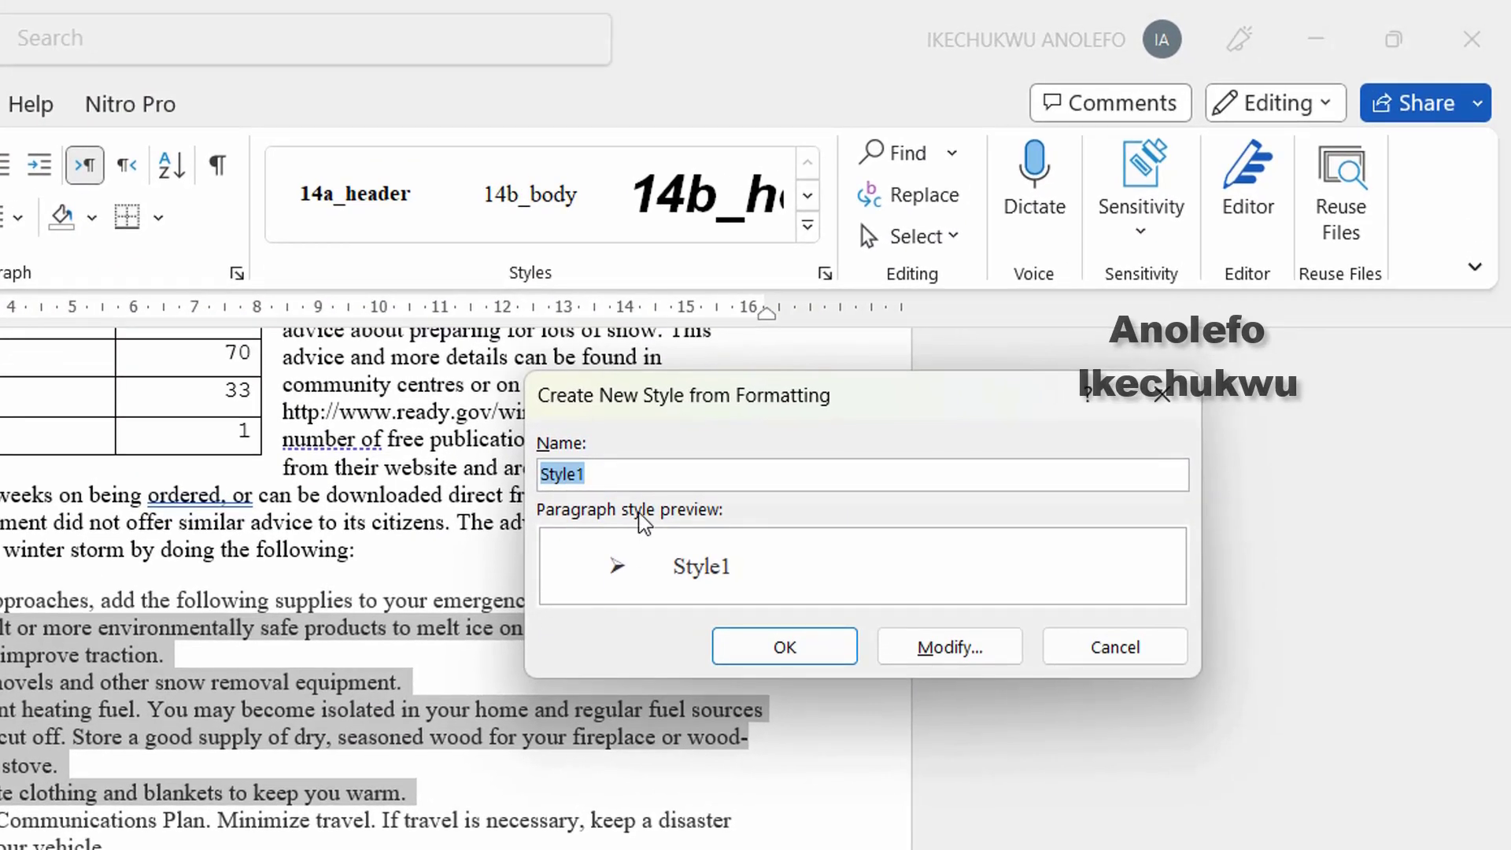
{"action": "key", "text": "BackSpace"}
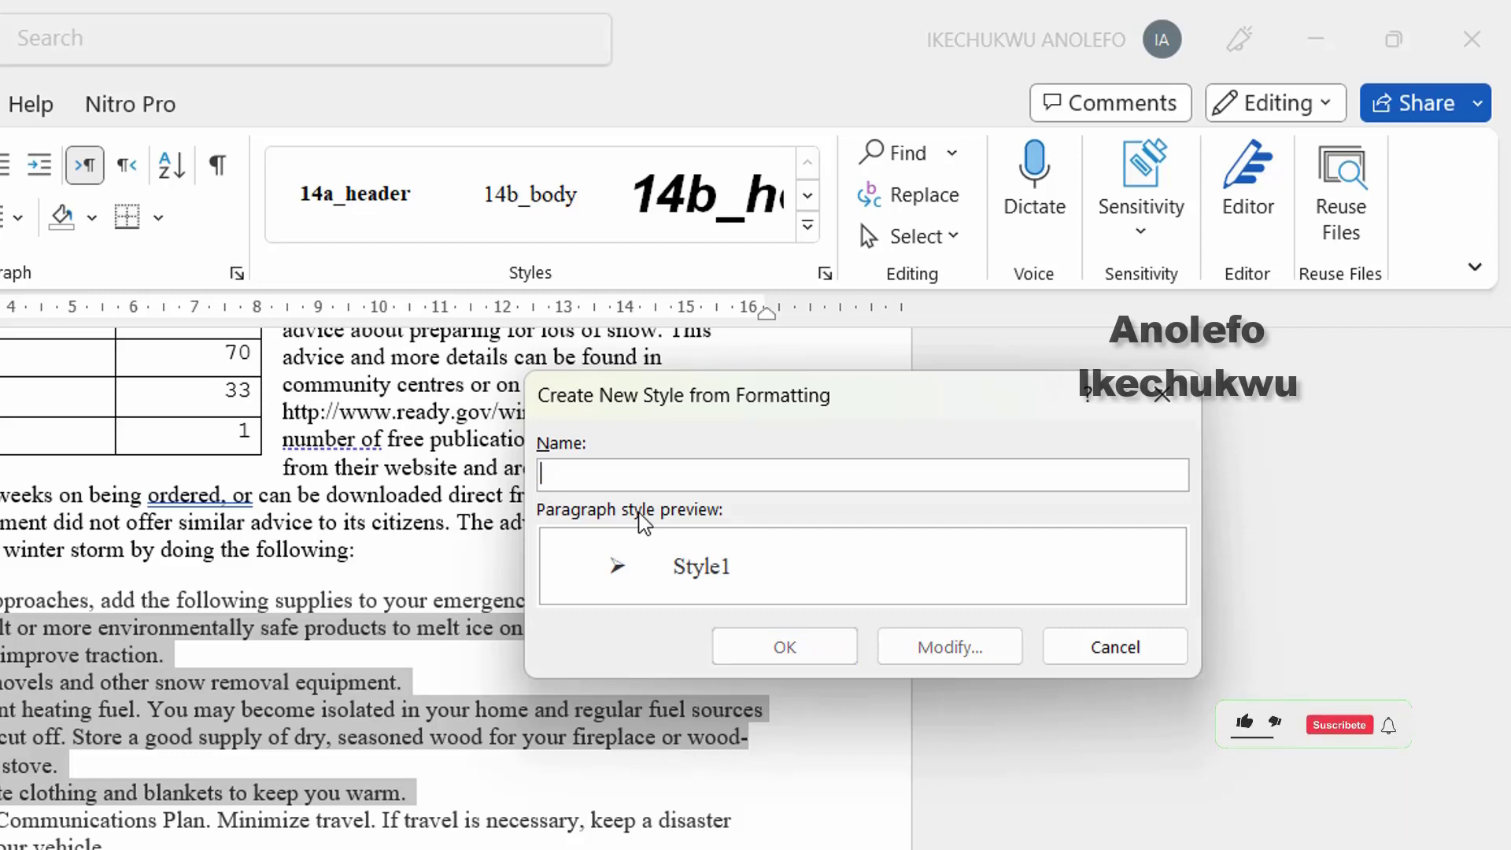
{"action": "type", "text": "List"}
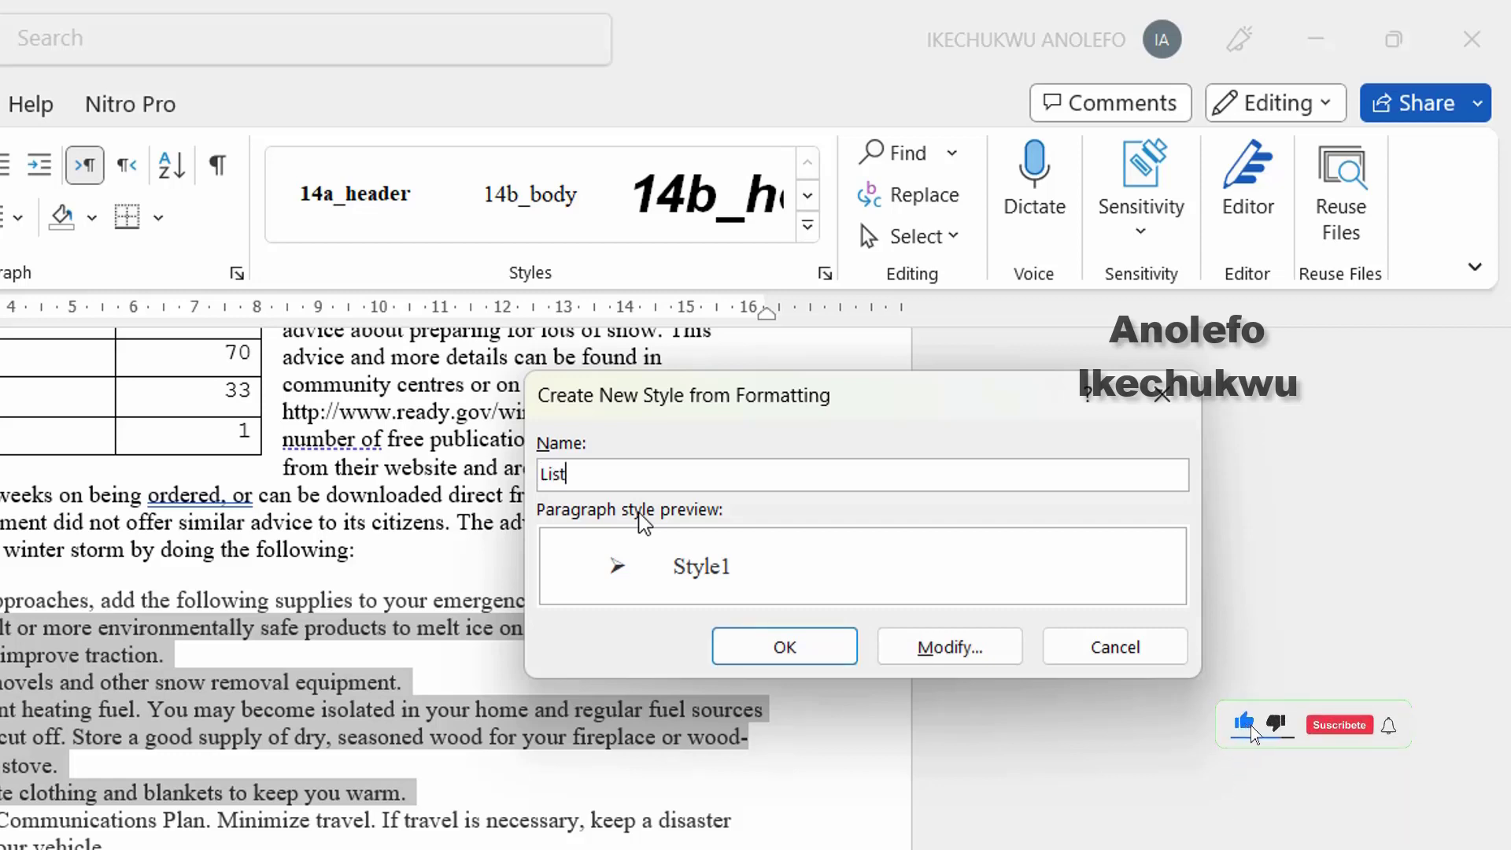
{"action": "type", "text": "_"}
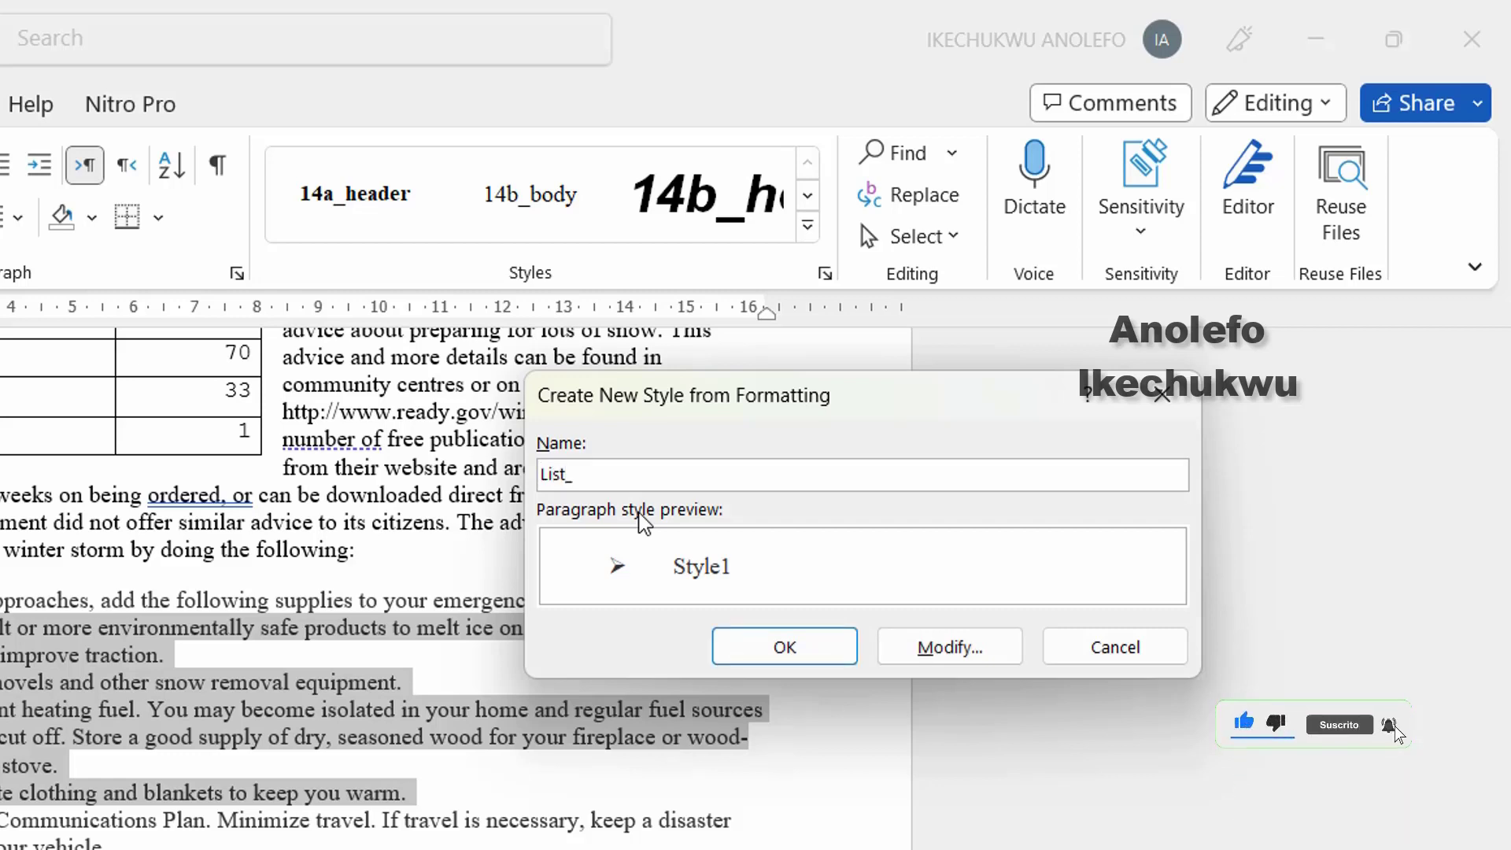
{"action": "type", "text": "L2"}
{"action": "left_click", "coordinate": [807, 655]}
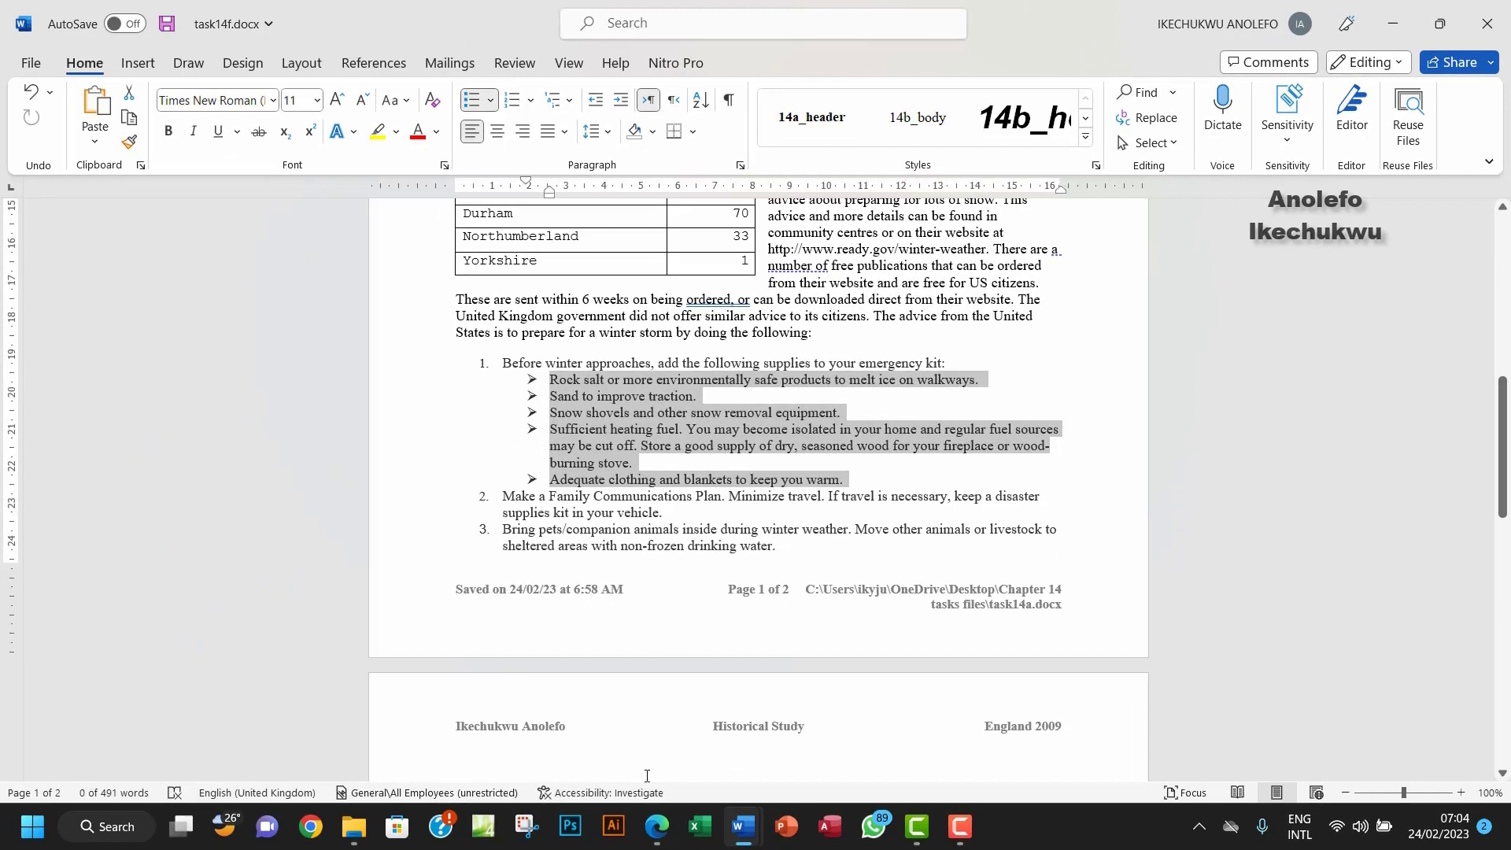
{"action": "left_click", "coordinate": [658, 828]}
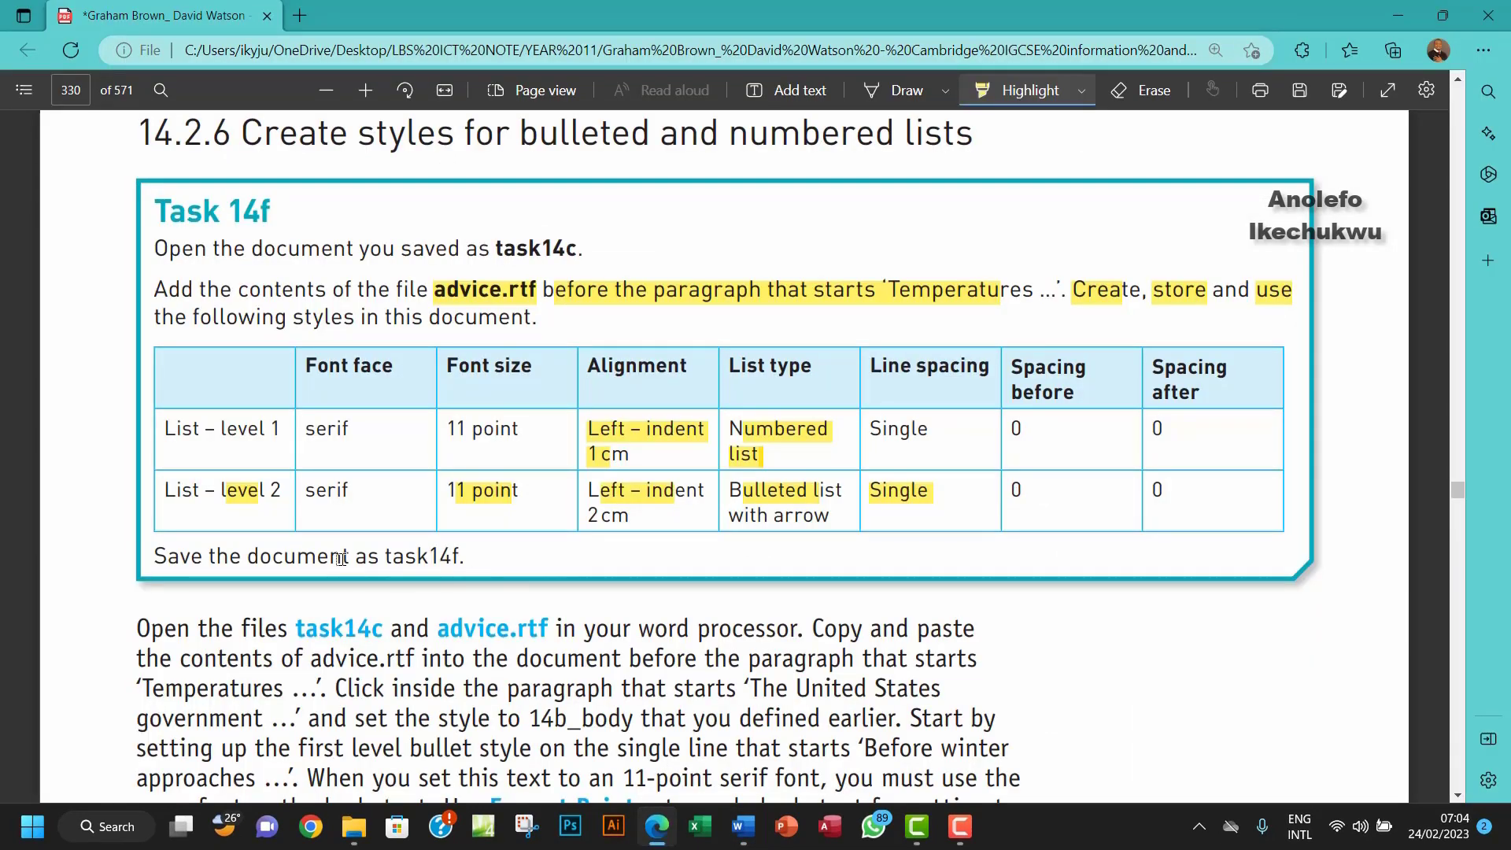
Step: Highlight 'Save the document as task14f' in the PDF, then save task14f.docx in Word
{"action": "left_click_drag", "start_coordinate": [200, 558], "coordinate": [451, 555]}
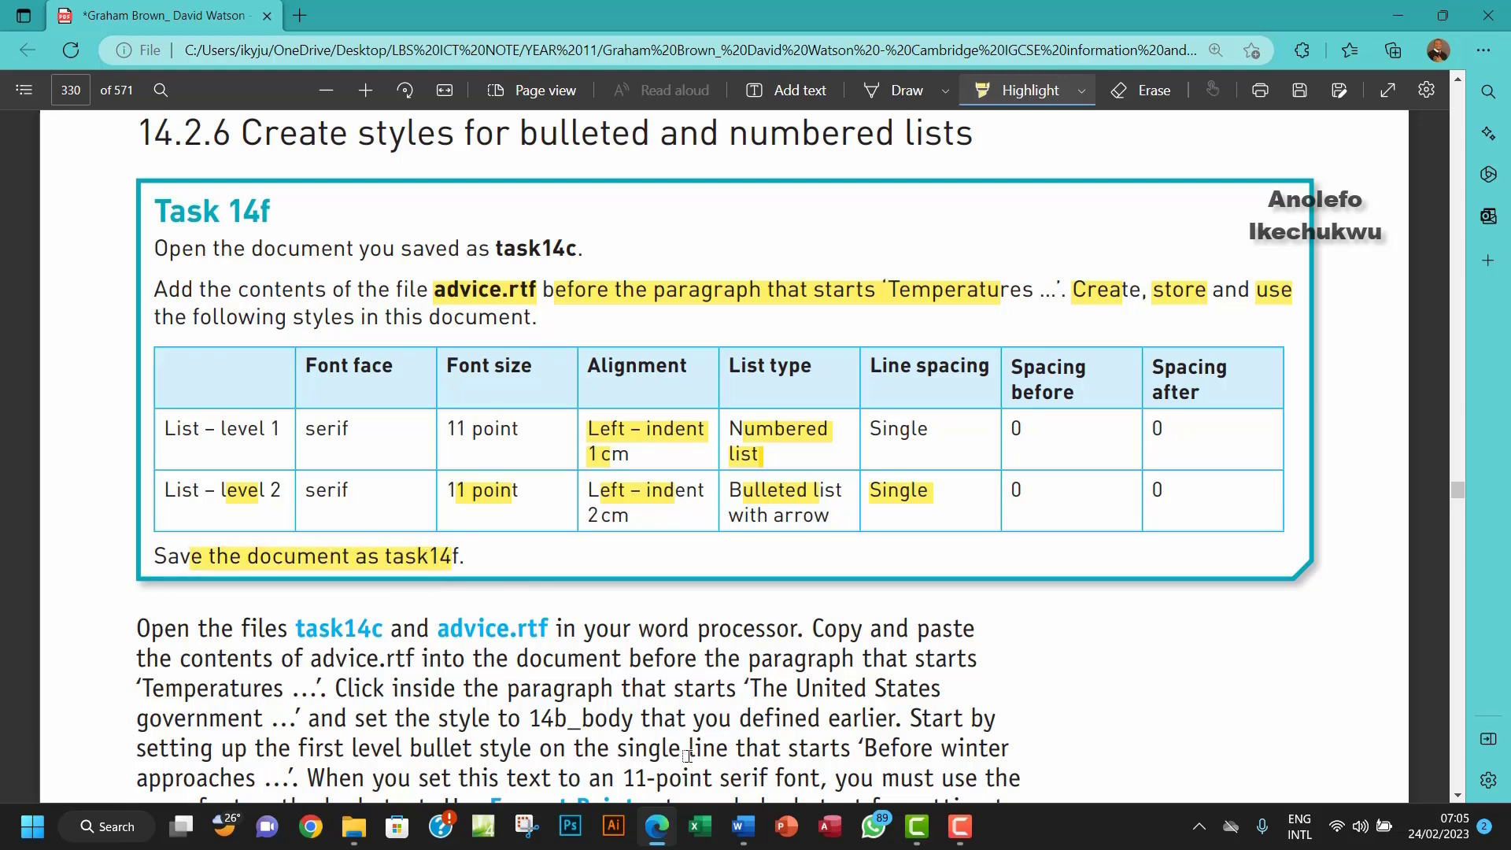
{"action": "mouse_move", "coordinate": [750, 834]}
{"action": "left_click", "coordinate": [650, 701]}
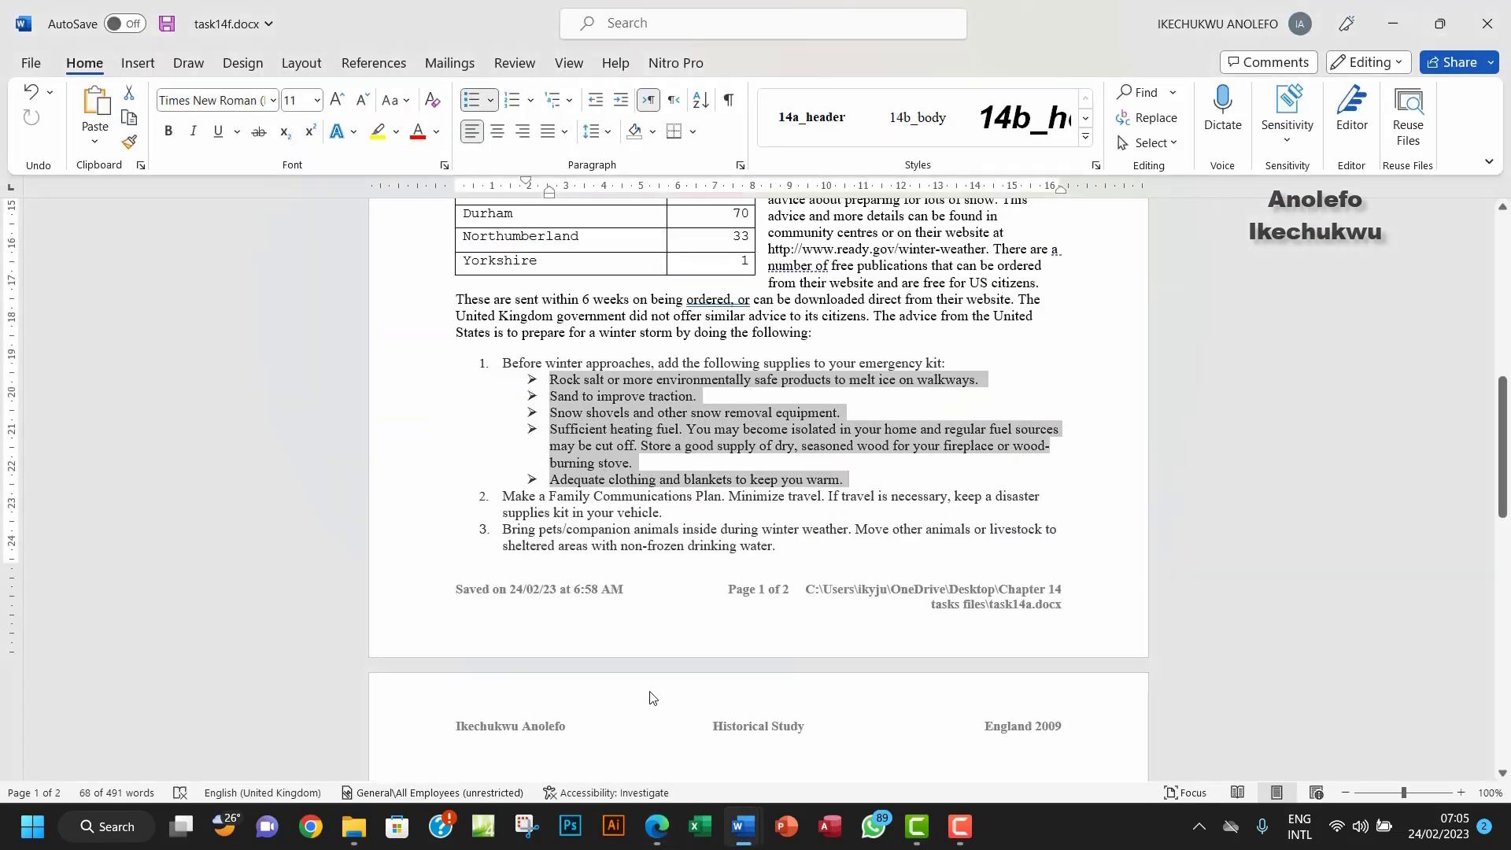
{"action": "left_click", "coordinate": [176, 24]}
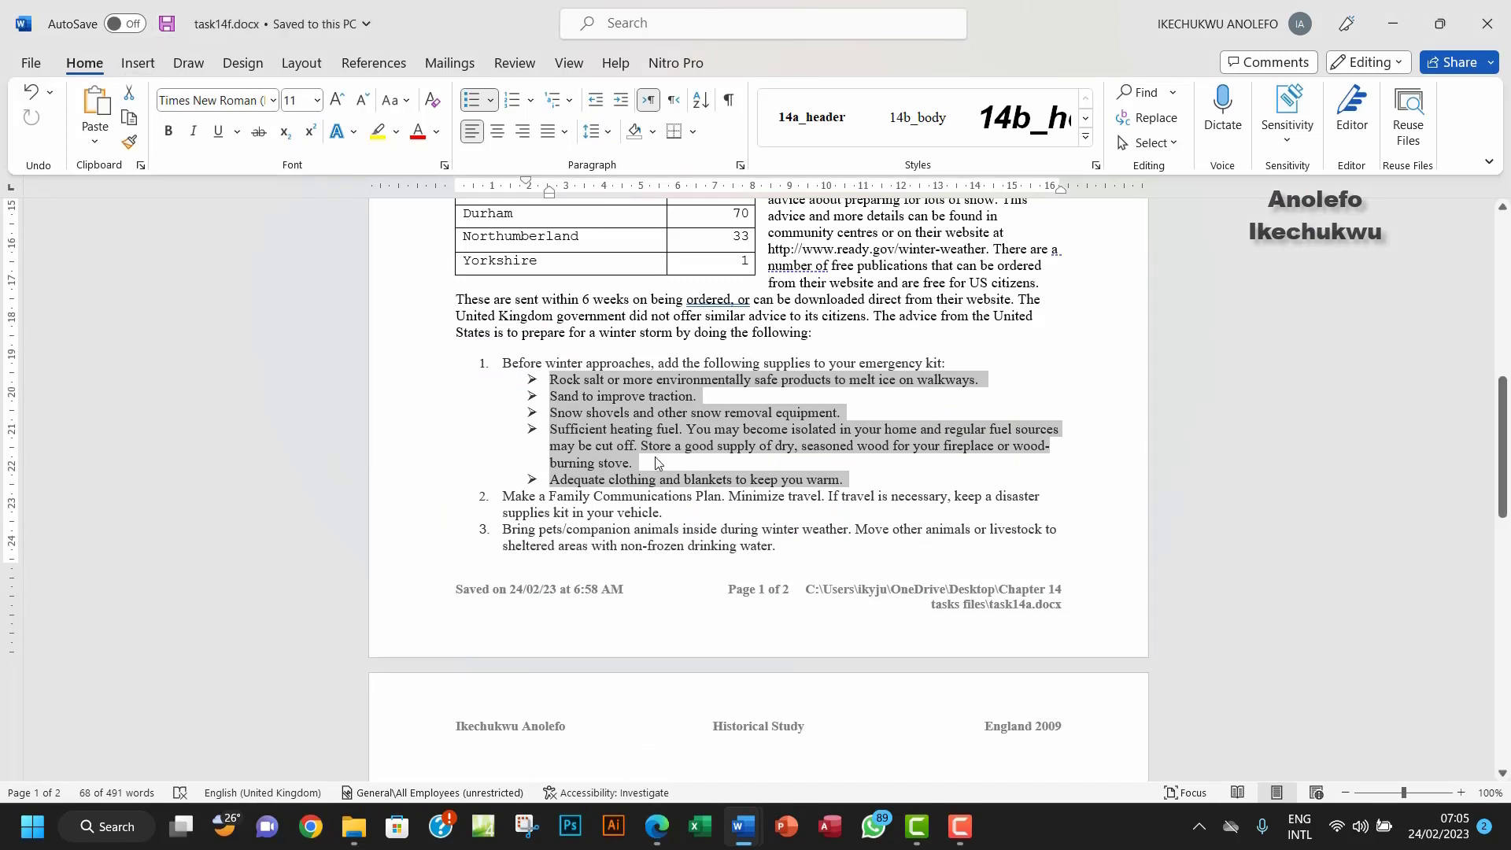